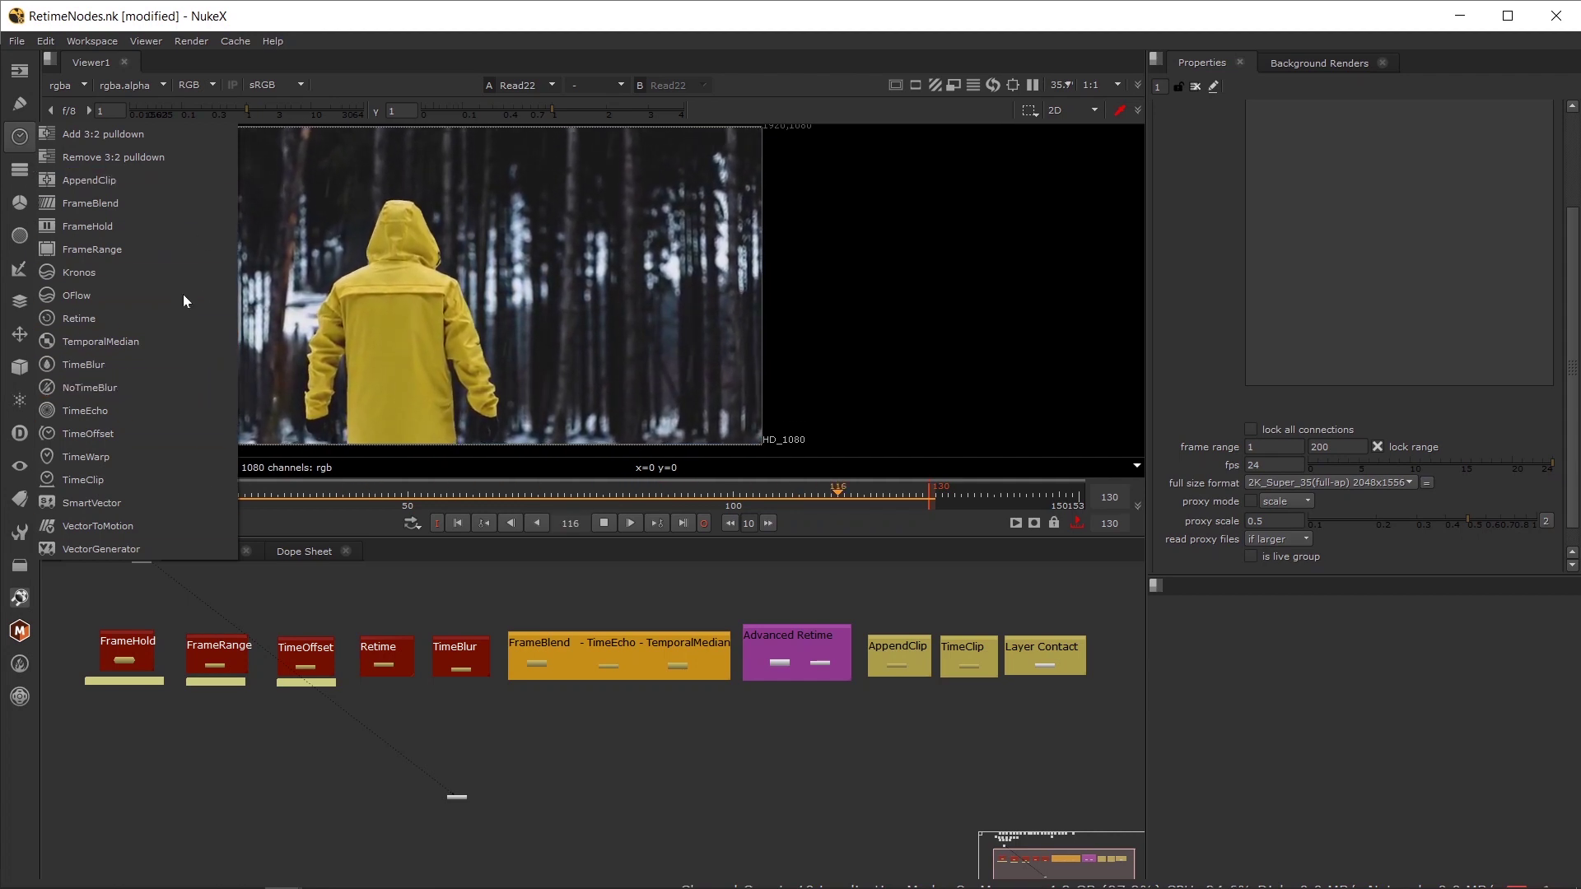
- Look over the retiming node groups in the Node Graph and inspect the rain clip in the enlarged Viewer
{"action": "left_click", "coordinate": [389, 568]}
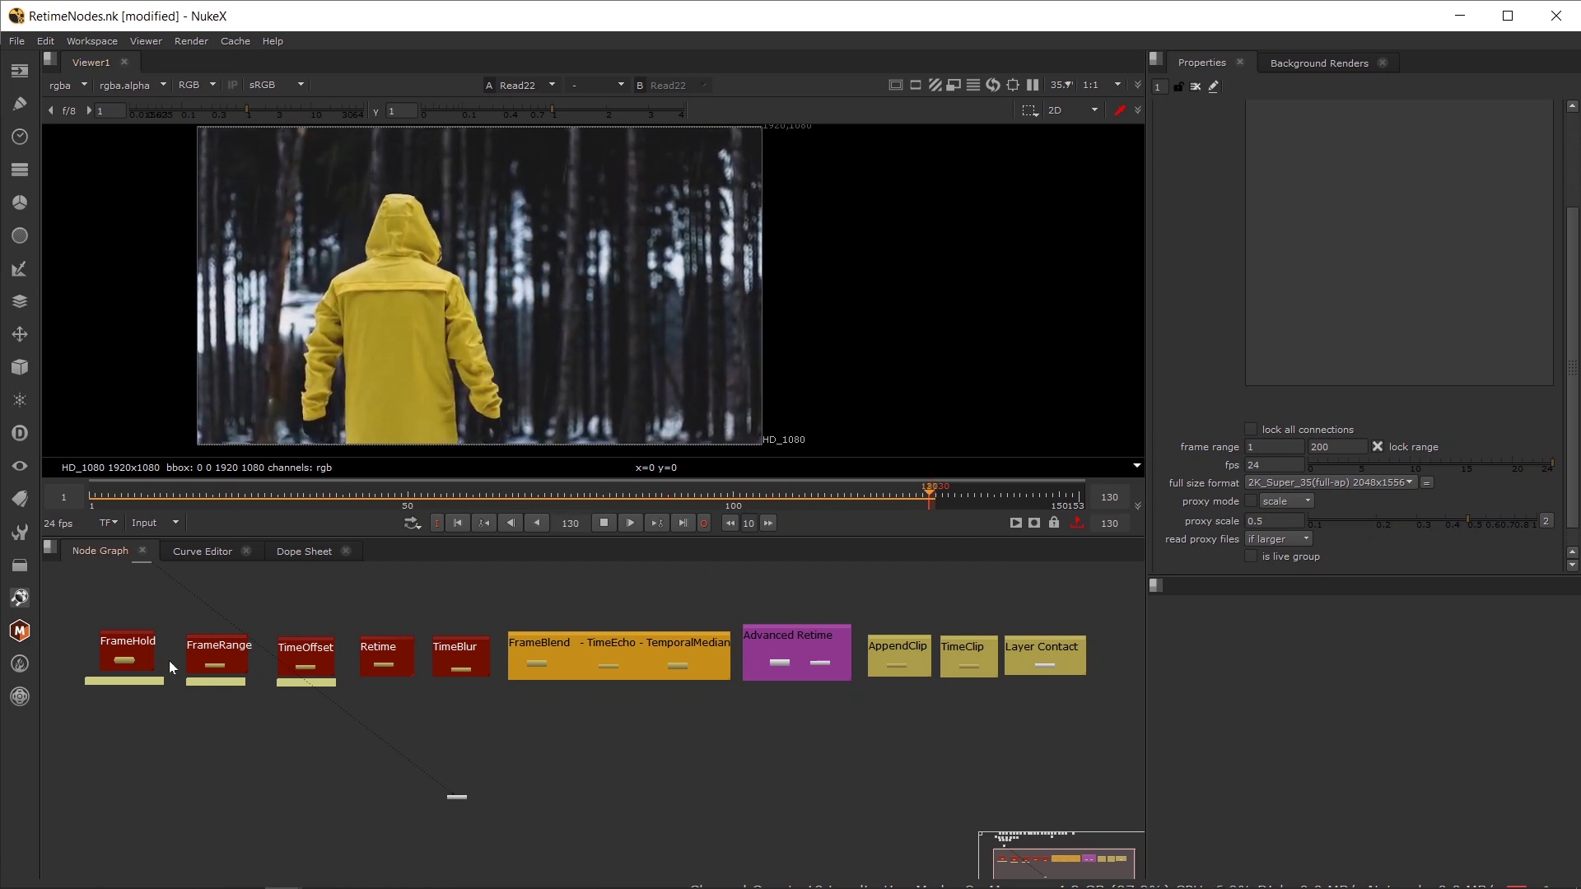
{"action": "left_click_drag", "start_coordinate": [501, 593], "coordinate": [1098, 724]}
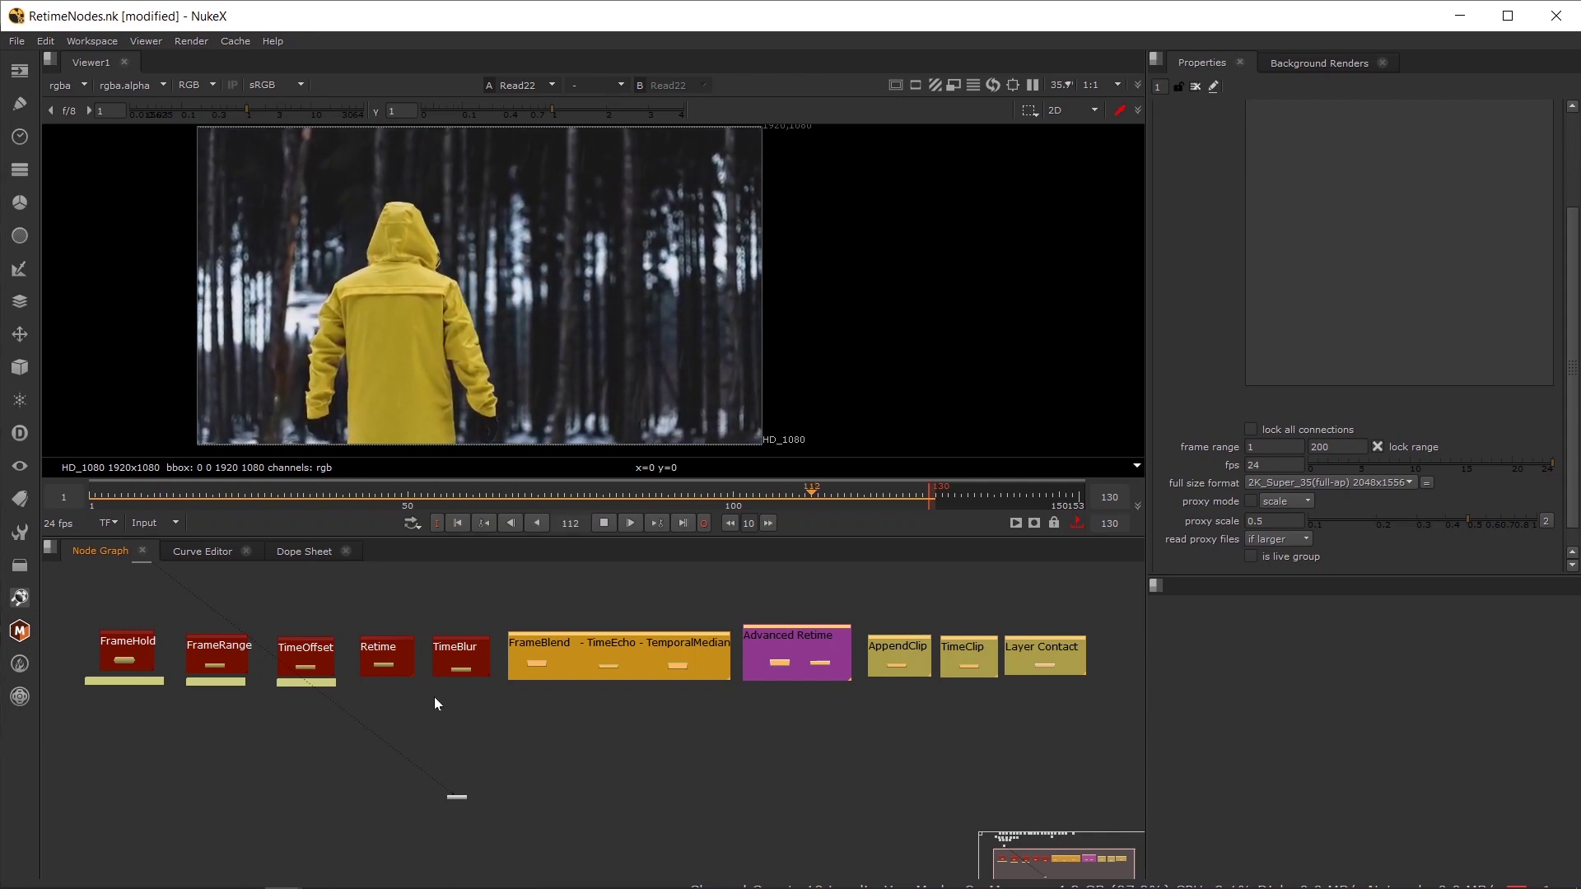
{"action": "key", "text": "space"}
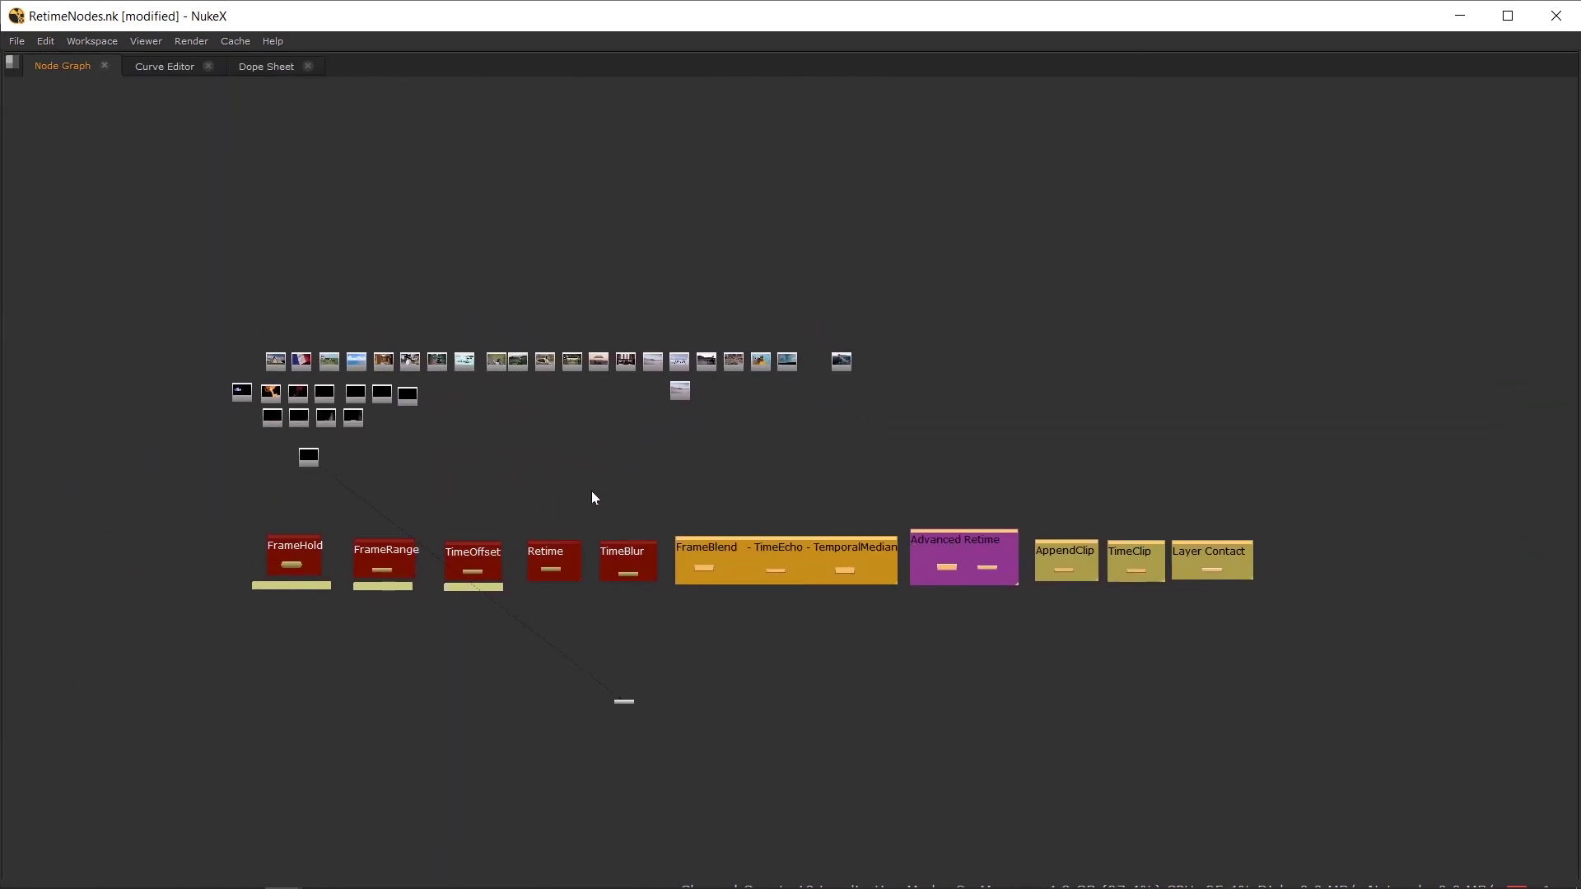
{"action": "key", "text": "space"}
{"action": "key", "text": "space"}
{"action": "left_click_drag", "start_coordinate": [512, 527], "coordinate": [784, 429]}
{"action": "scroll", "coordinate": [704, 441], "scroll_direction": "up", "scroll_amount": 2}
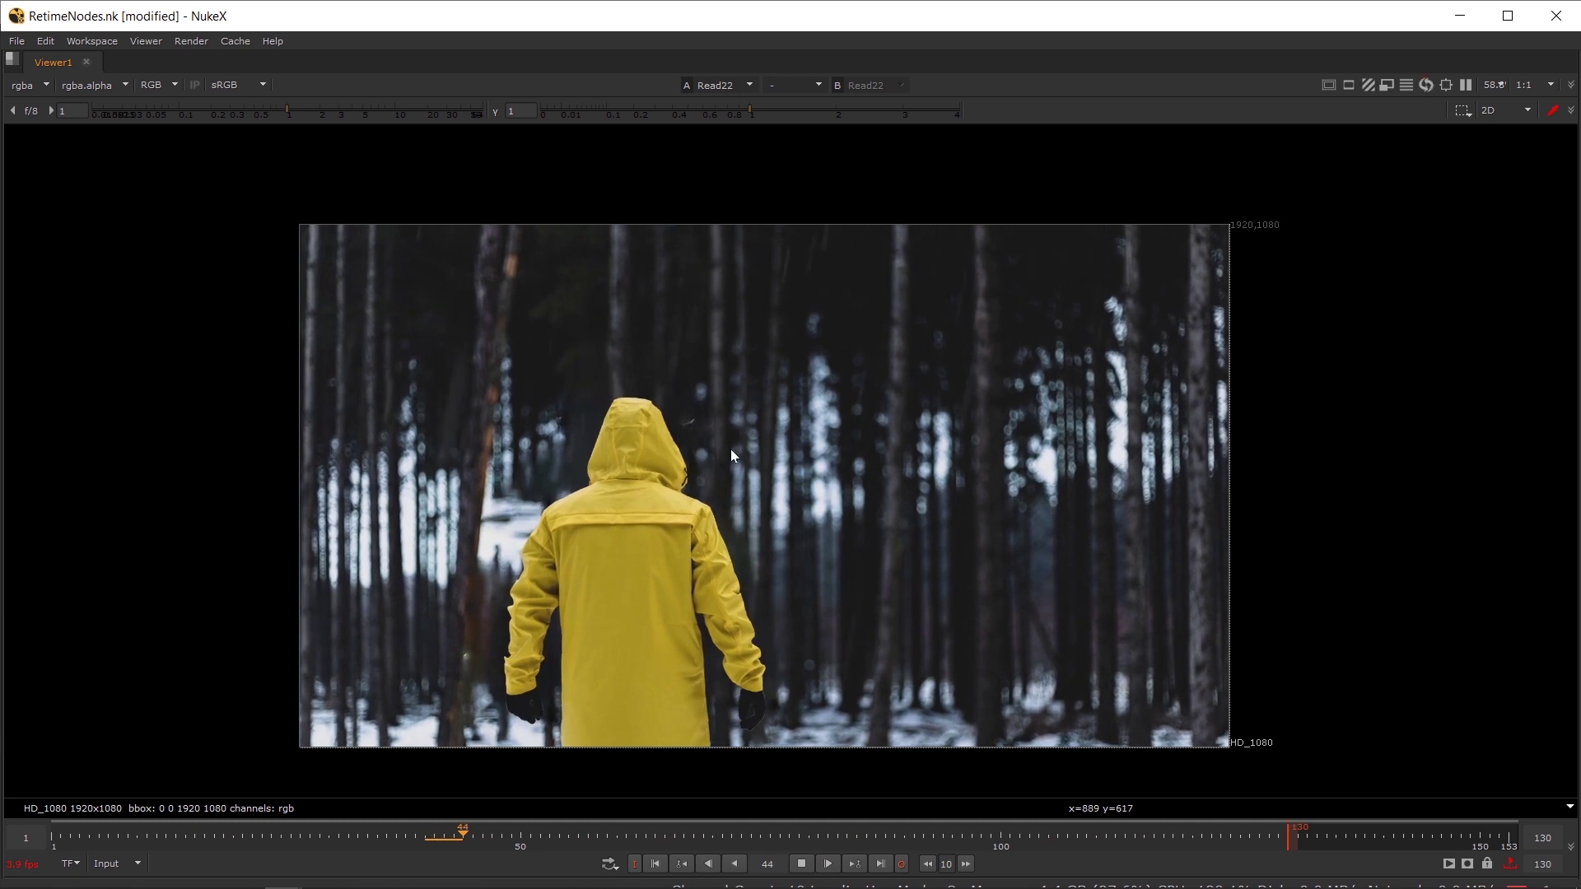
{"action": "scroll", "coordinate": [730, 448], "scroll_direction": "down", "scroll_amount": 1}
{"action": "scroll", "coordinate": [729, 447], "scroll_direction": "up", "scroll_amount": 2}
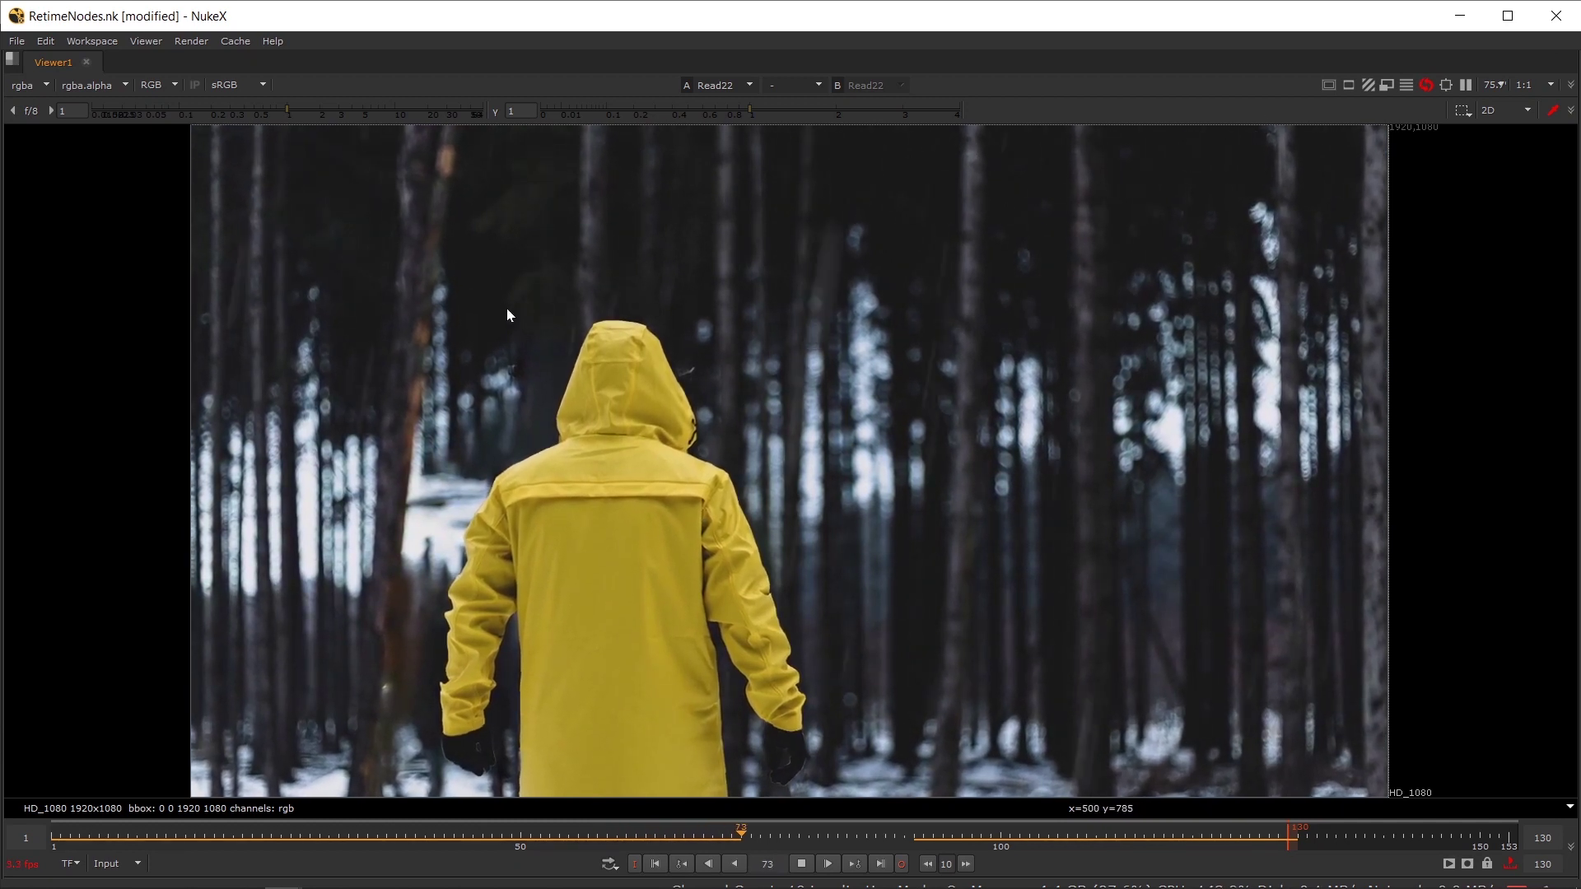
{"action": "key", "text": "space"}
{"action": "key", "text": "space"}
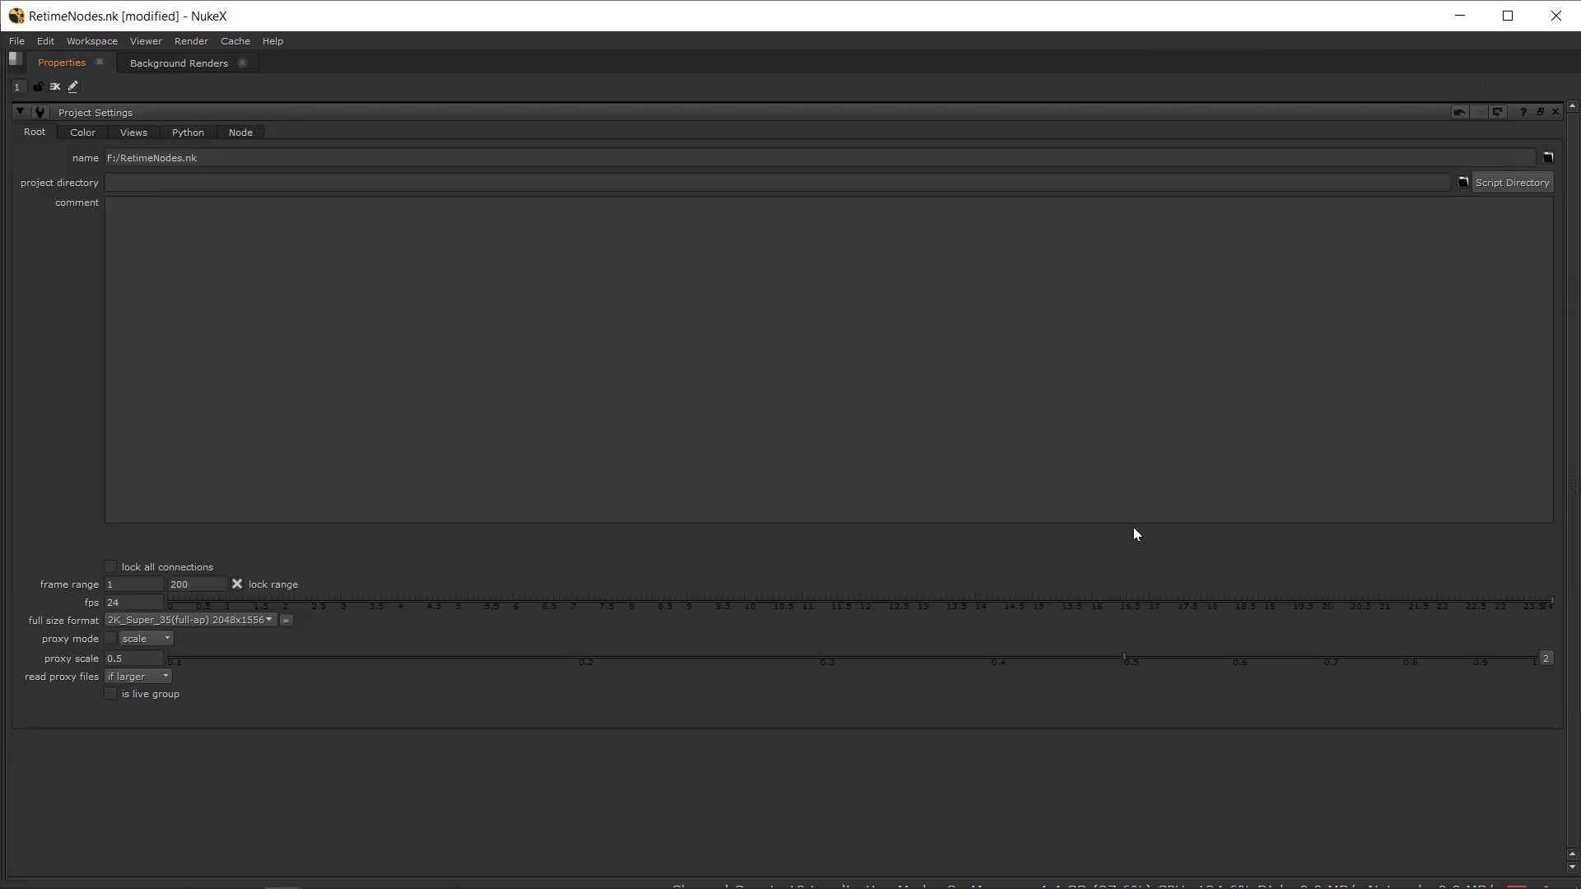
{"action": "key", "text": "space"}
- Connect the Read22 rain clip to FrameHold1, display the FrameHold1 output in the Viewer and open its properties
{"action": "scroll", "coordinate": [346, 708], "scroll_direction": "up", "scroll_amount": 4}
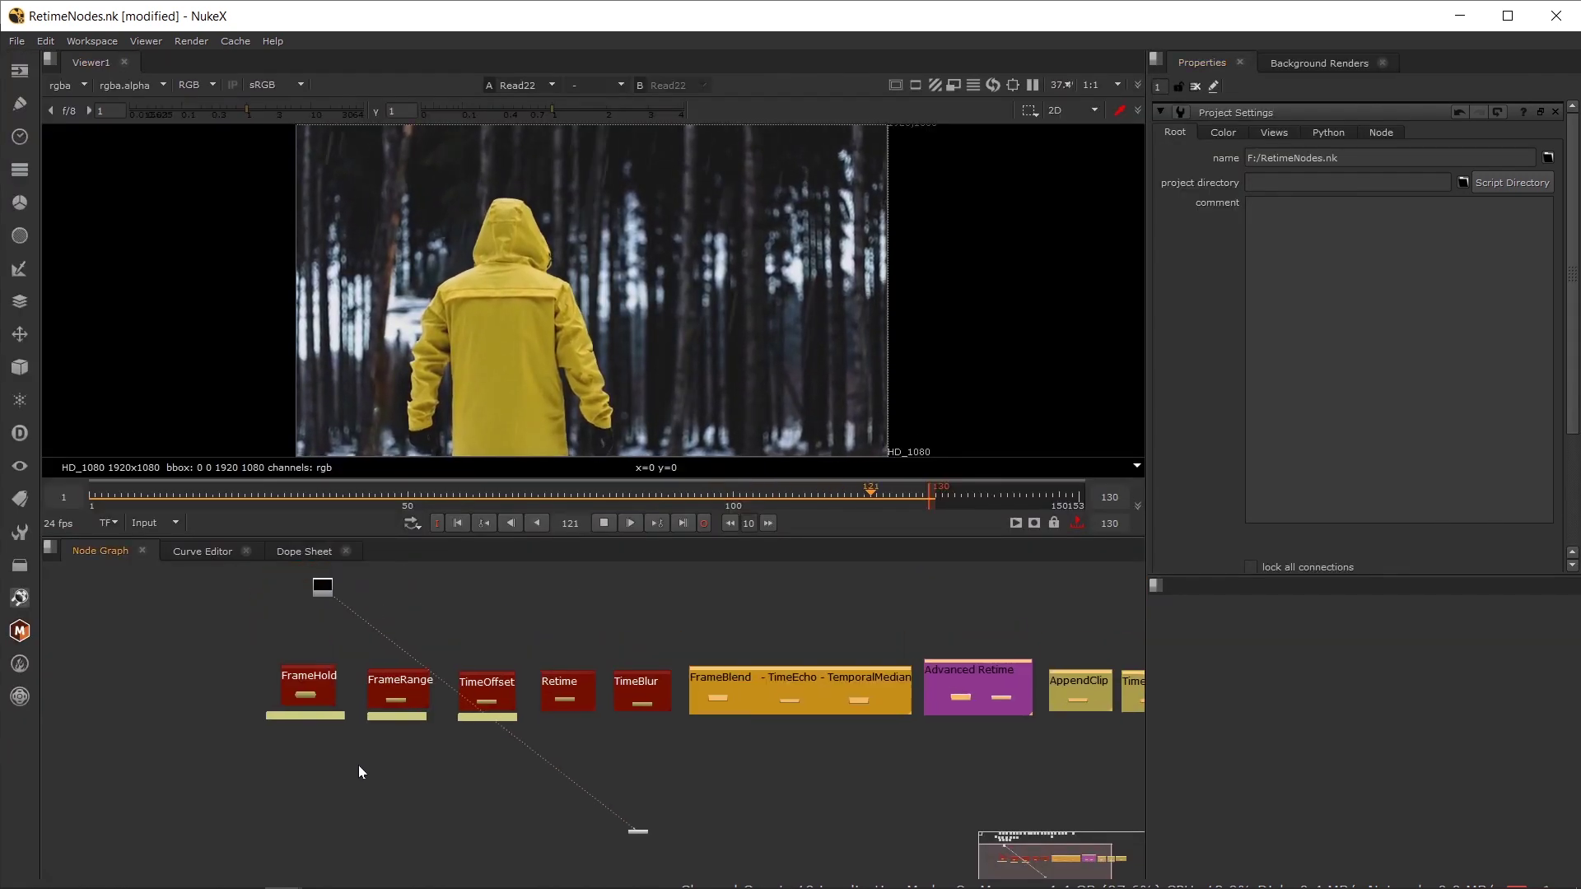
{"action": "scroll", "coordinate": [341, 745], "scroll_direction": "up", "scroll_amount": 6}
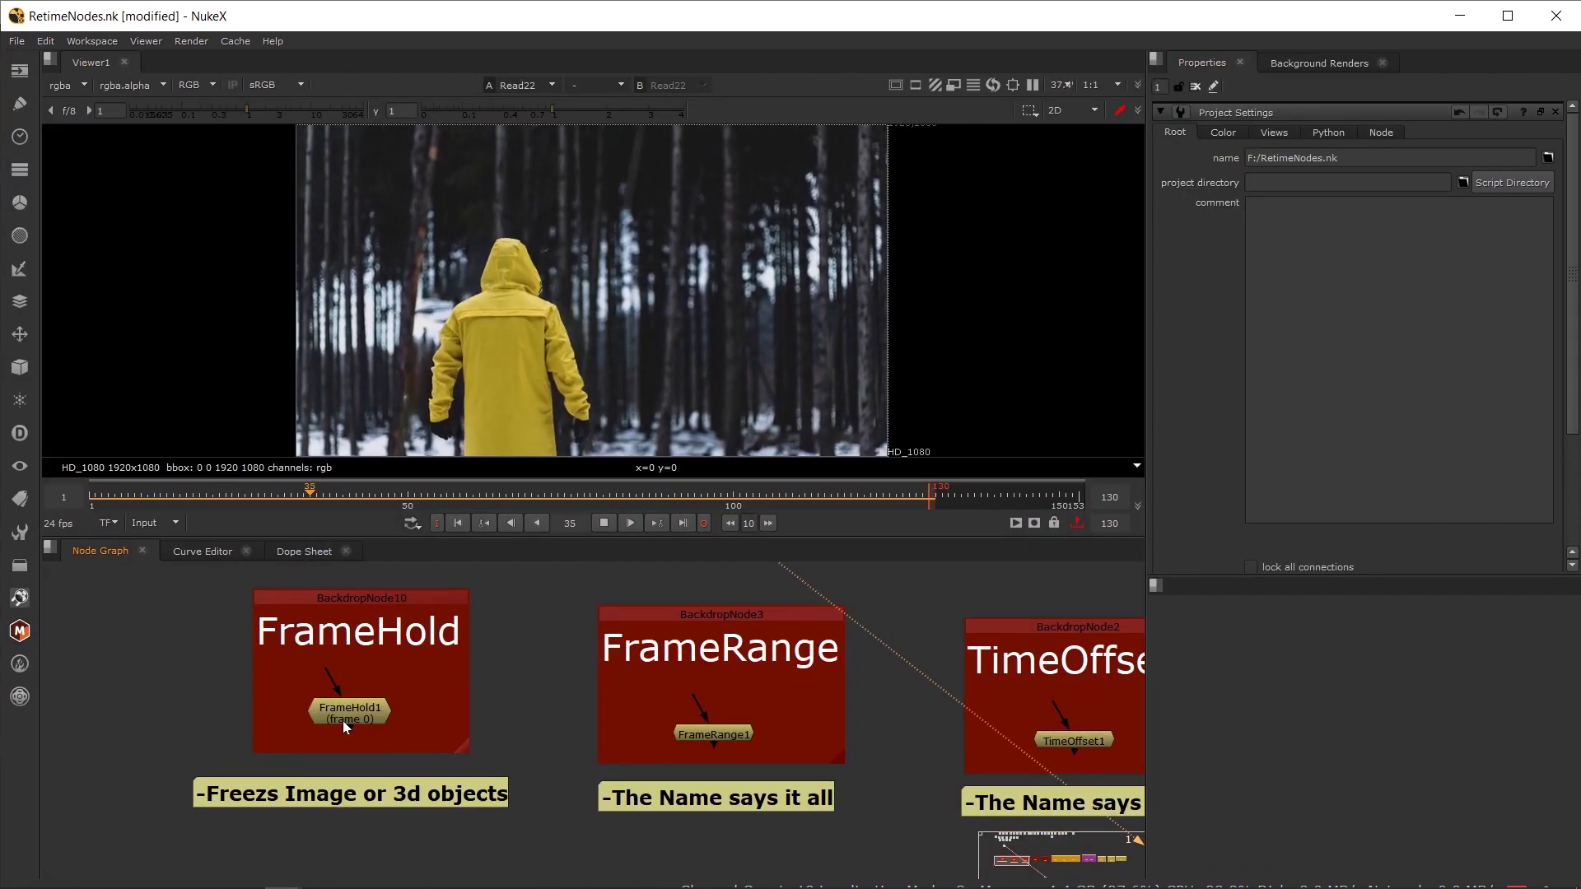
{"action": "scroll", "coordinate": [378, 683], "scroll_direction": "down", "scroll_amount": 8}
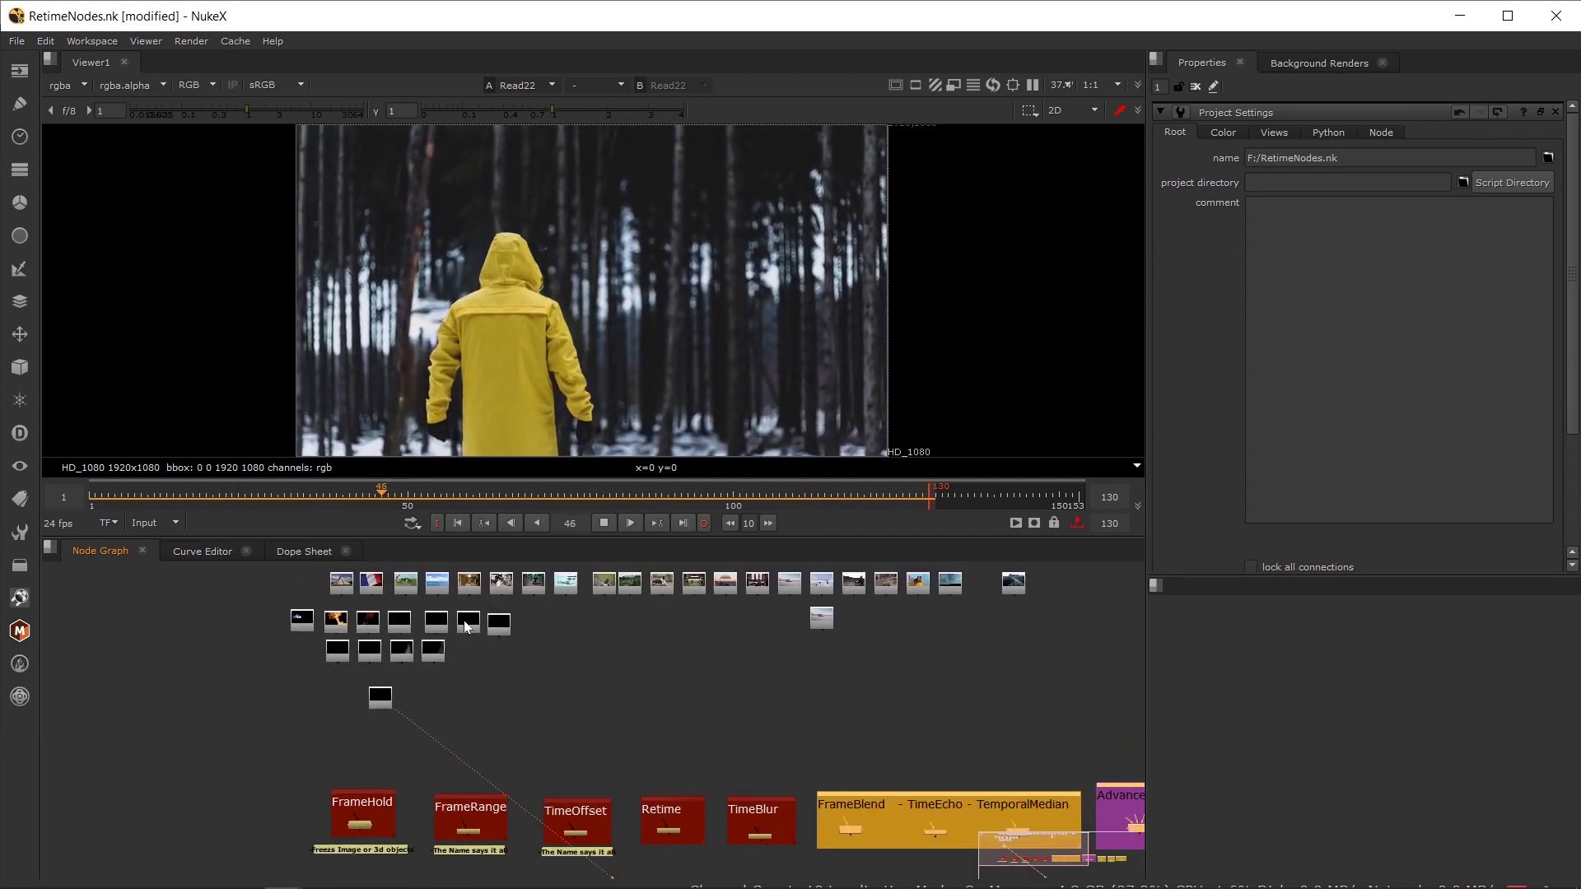
{"action": "scroll", "coordinate": [403, 720], "scroll_direction": "up", "scroll_amount": 5}
{"action": "mouse_move", "coordinate": [405, 662]}
{"action": "left_mouse_down"}
{"action": "mouse_move", "coordinate": [353, 833]}
{"action": "mouse_move", "coordinate": [415, 542]}
{"action": "mouse_move", "coordinate": [385, 645]}
{"action": "left_mouse_up"}
{"action": "mouse_move", "coordinate": [358, 733]}
{"action": "left_mouse_down"}
{"action": "mouse_move", "coordinate": [382, 658]}
{"action": "mouse_move", "coordinate": [369, 650]}
{"action": "mouse_move", "coordinate": [383, 721]}
{"action": "left_mouse_up"}
{"action": "left_click", "coordinate": [373, 768]}
{"action": "key", "text": "1"}
{"action": "double_click", "coordinate": [378, 768]}
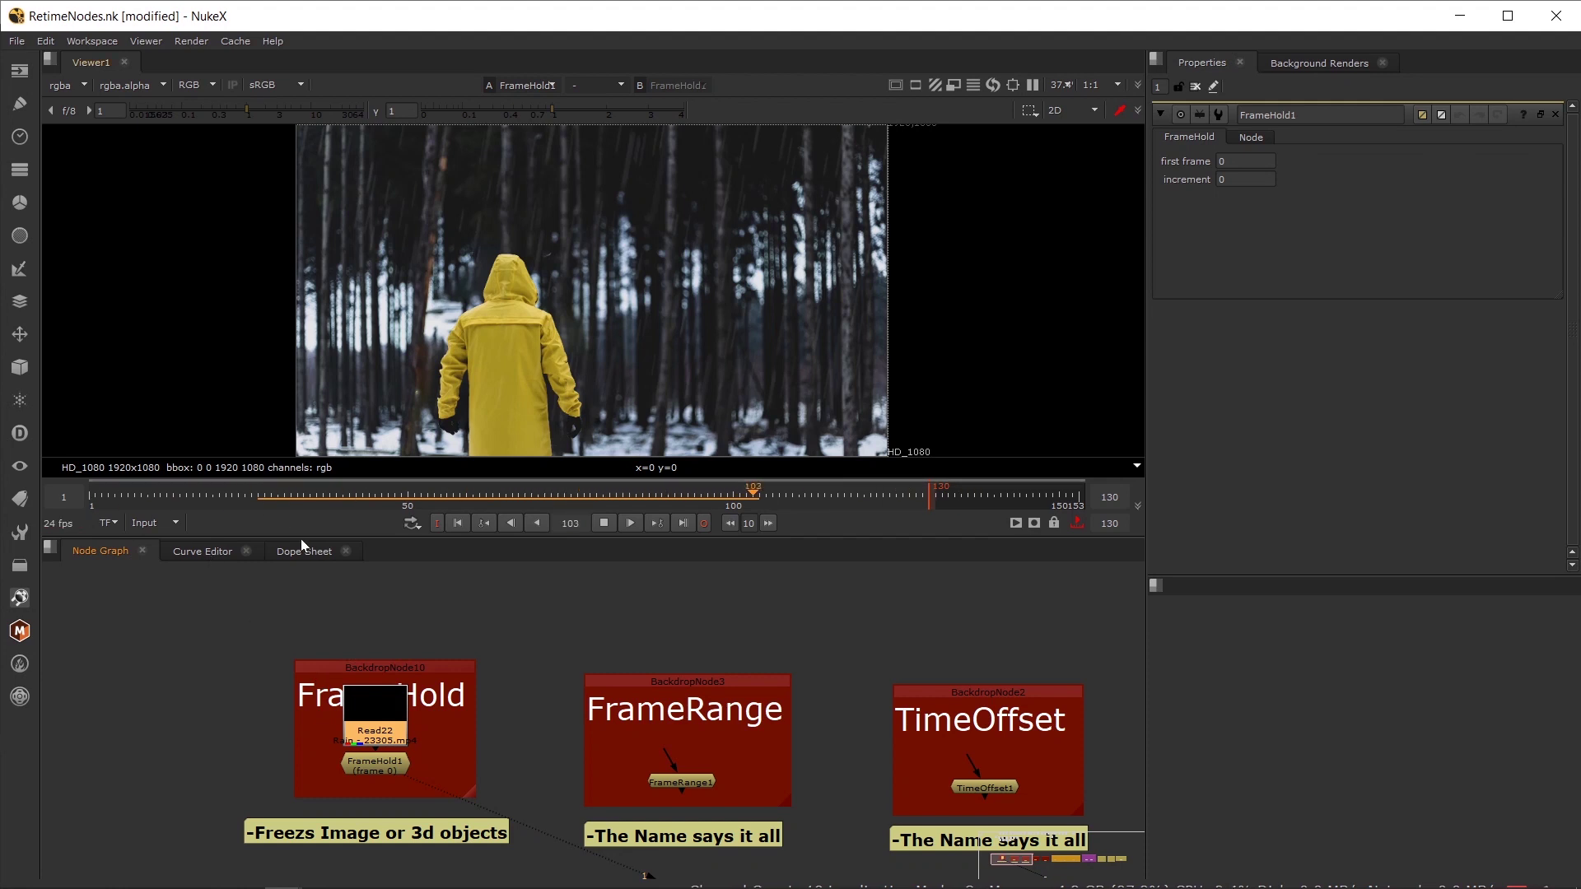
- Set the FrameHold1 increment to 10
{"action": "left_click", "coordinate": [369, 762]}
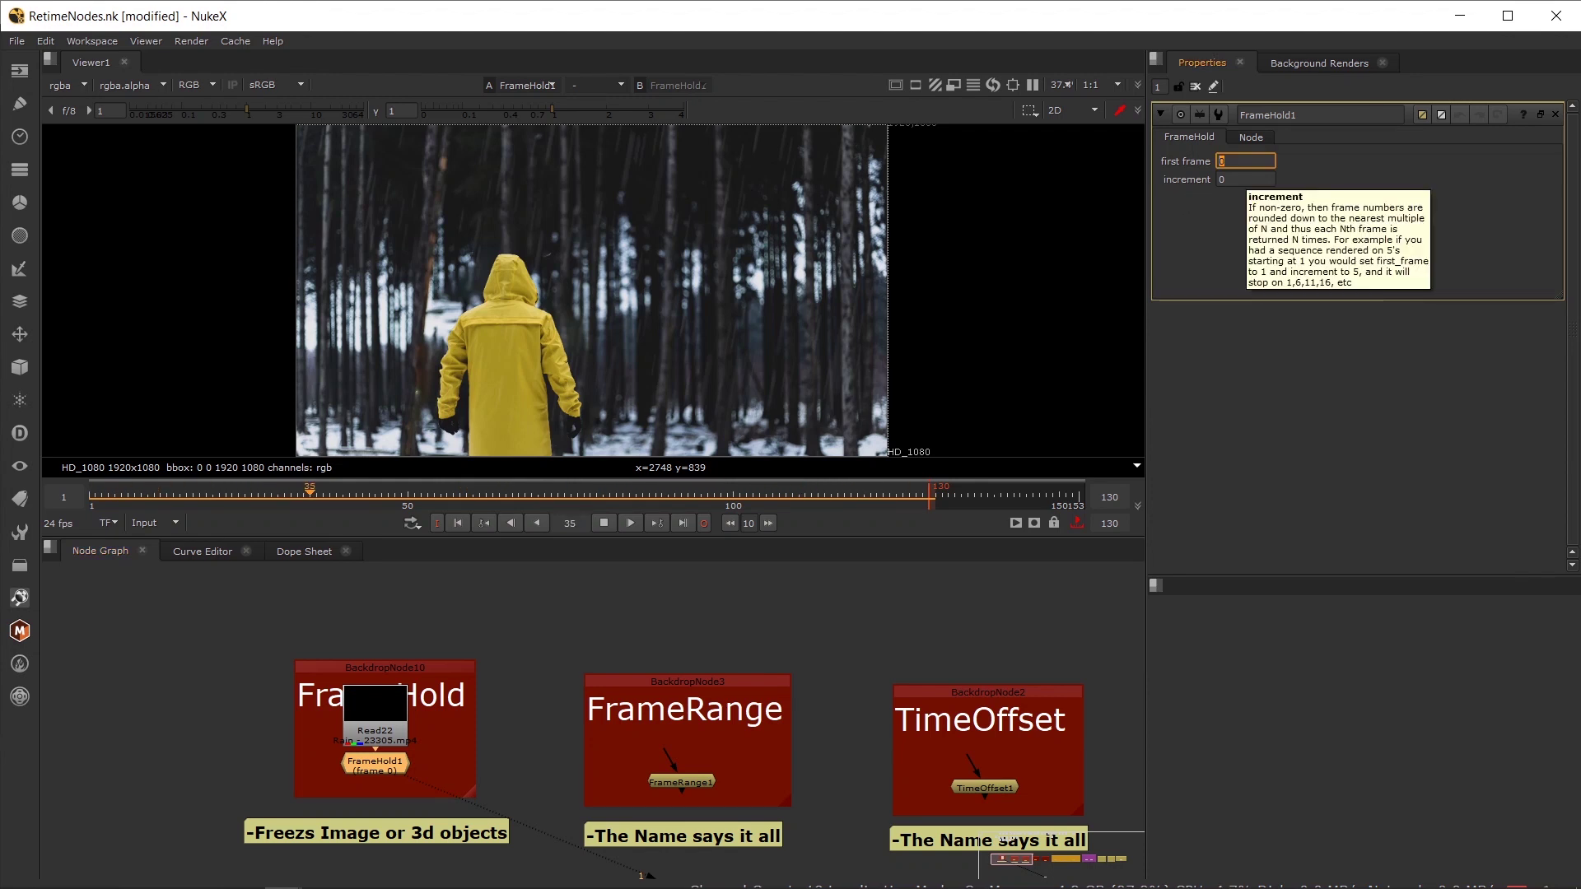
{"action": "left_click", "coordinate": [1244, 179]}
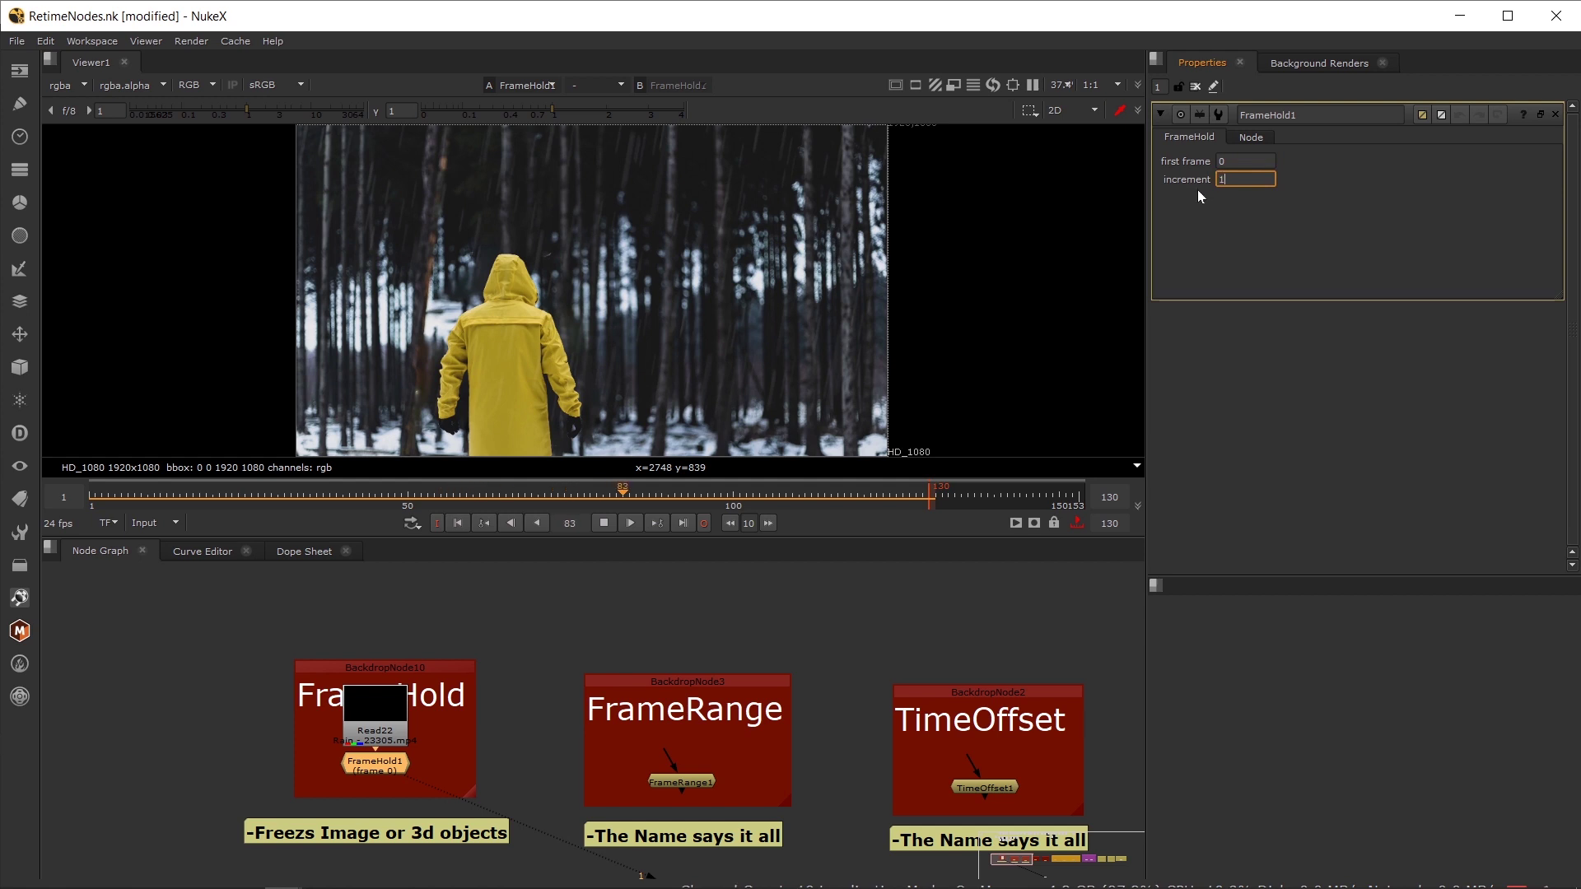
{"action": "type", "text": "10"}
{"action": "key", "text": "Return"}
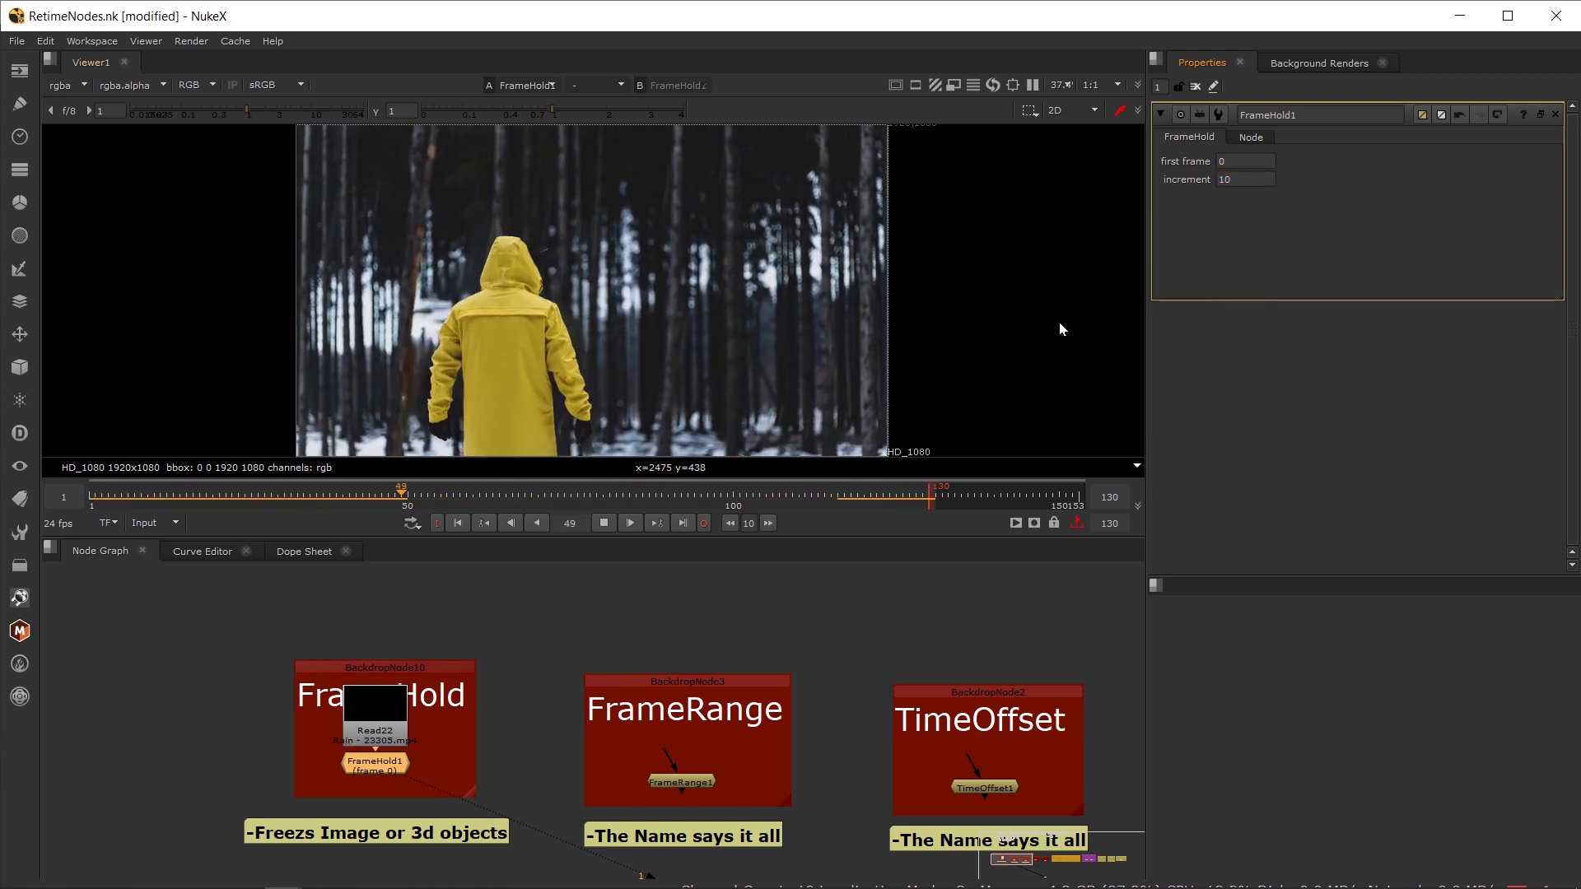
- Set the FrameHold1 increment to 25
{"action": "left_click_drag", "start_coordinate": [1241, 179], "coordinate": [1133, 170]}
{"action": "type", "text": "3"}
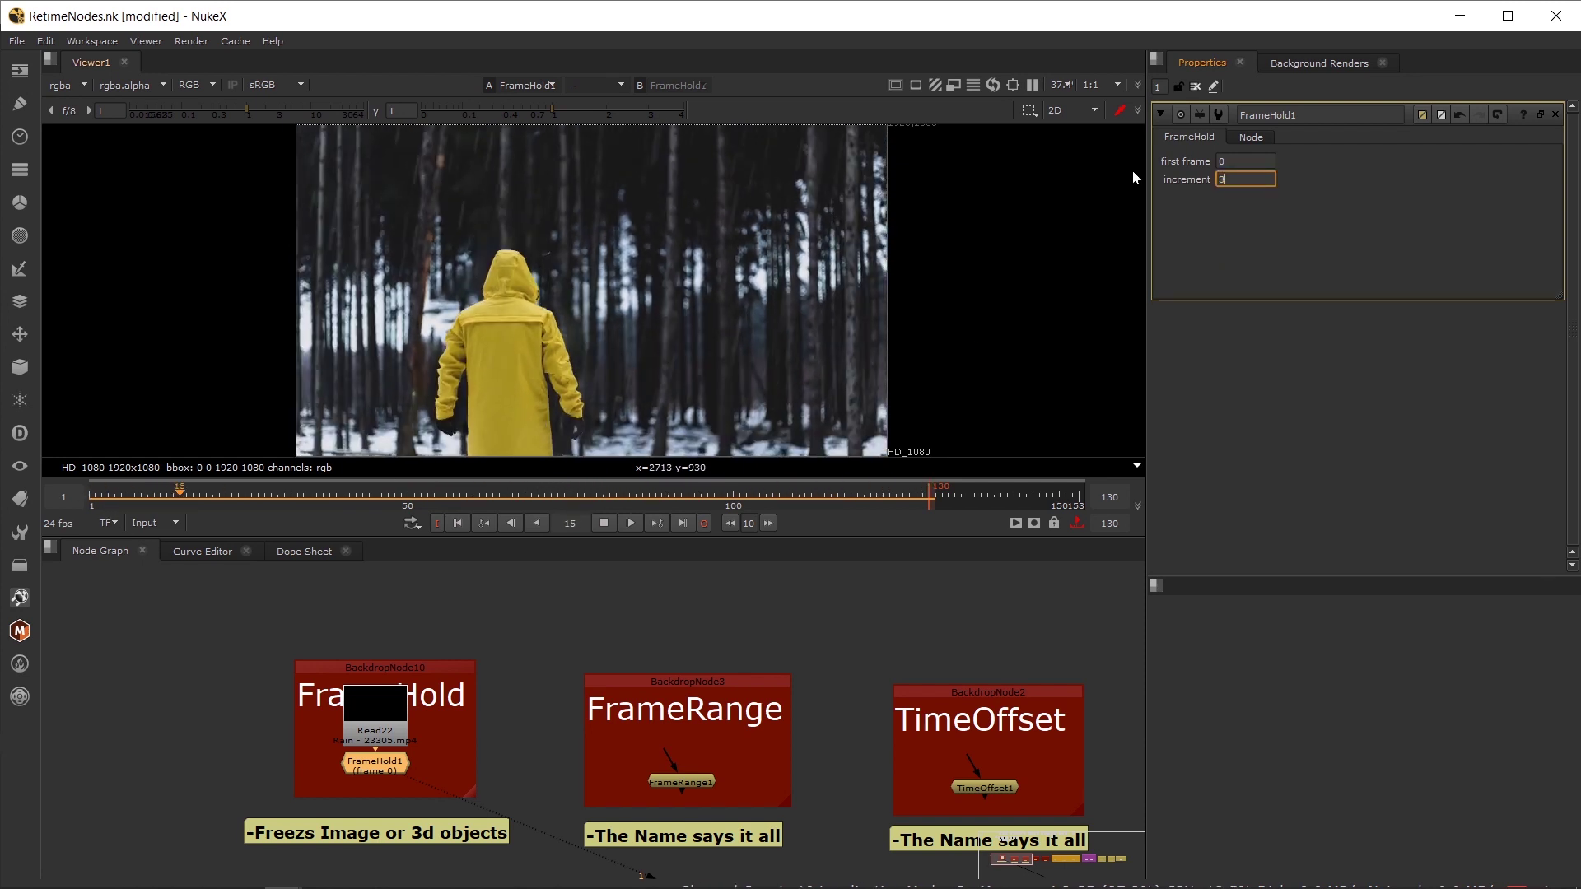
{"action": "type", "text": "0"}
{"action": "type", "text": "25"}
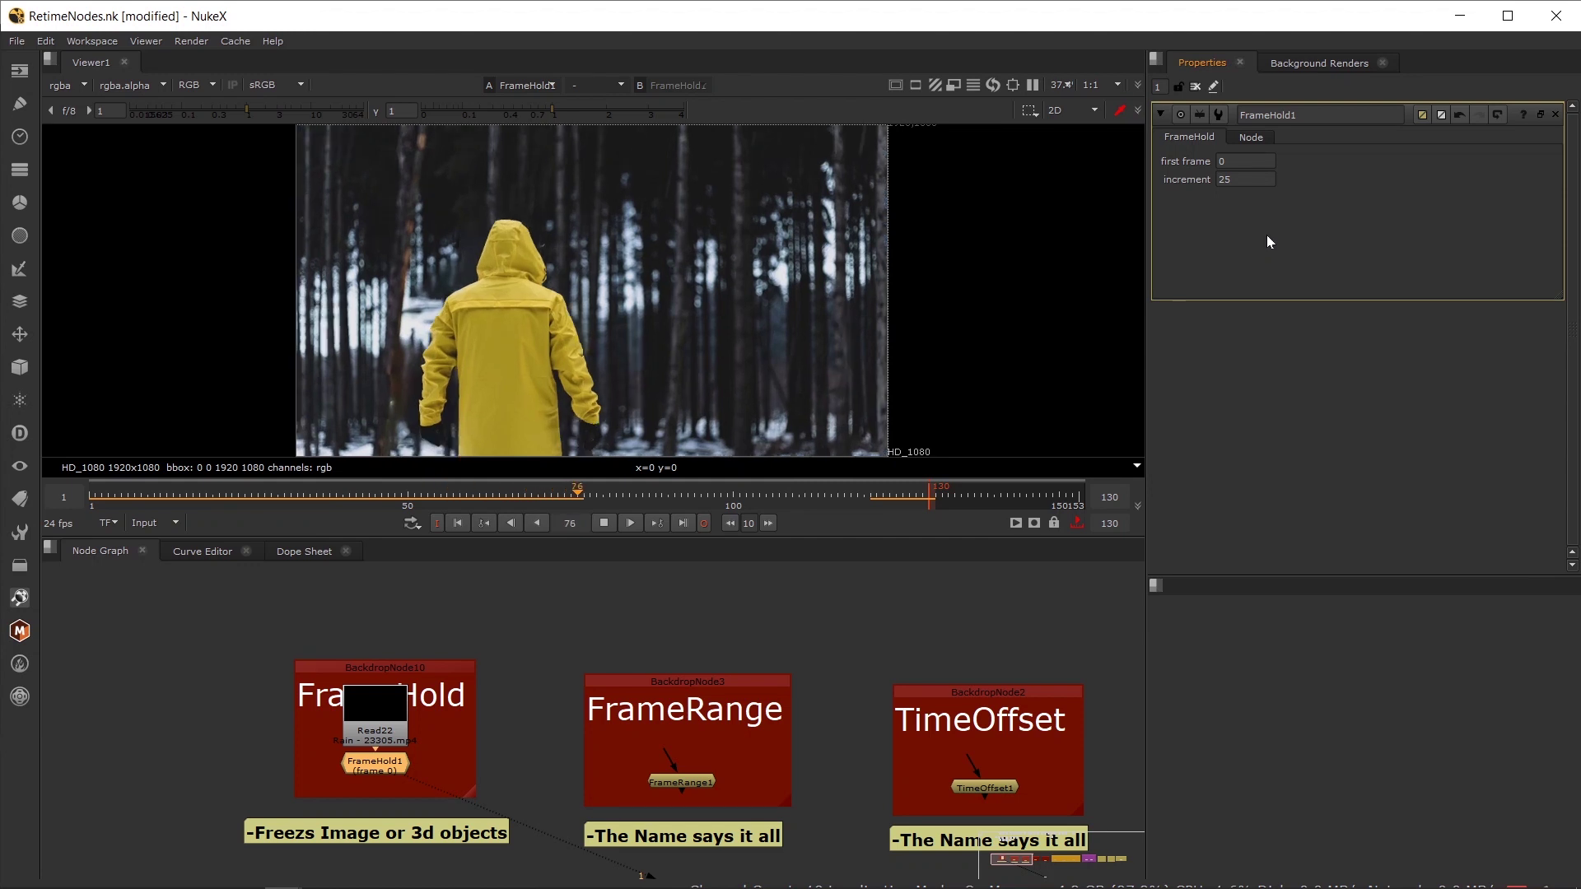
- Set the FrameHold1 increment back to 0 and stop the playback
{"action": "left_click_drag", "start_coordinate": [1235, 179], "coordinate": [1178, 181]}
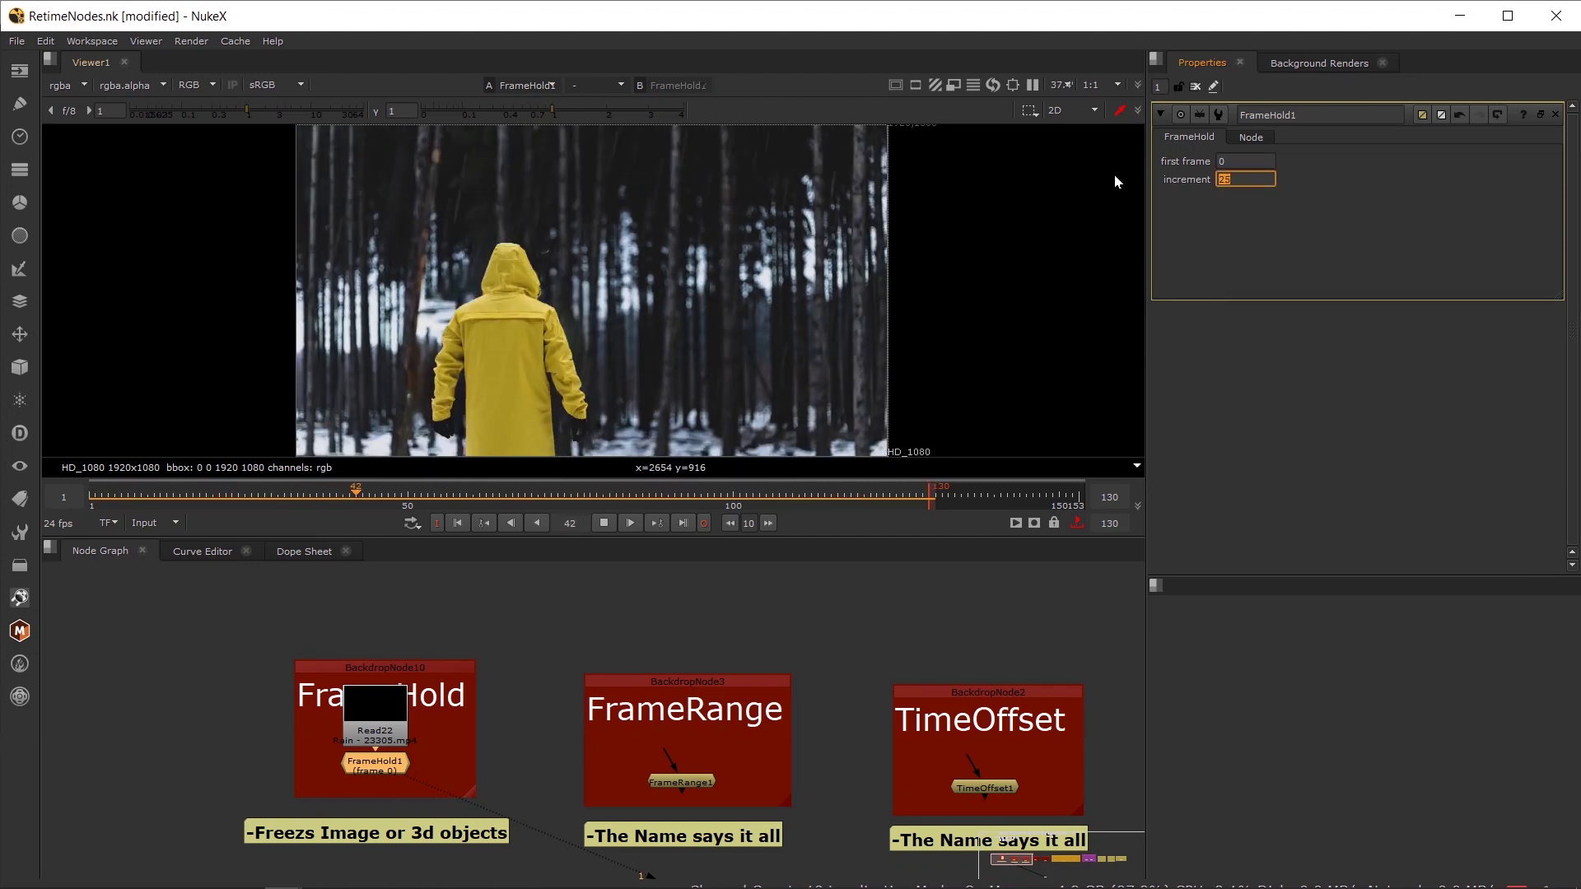
{"action": "type", "text": "0"}
{"action": "left_click", "coordinate": [1245, 161]}
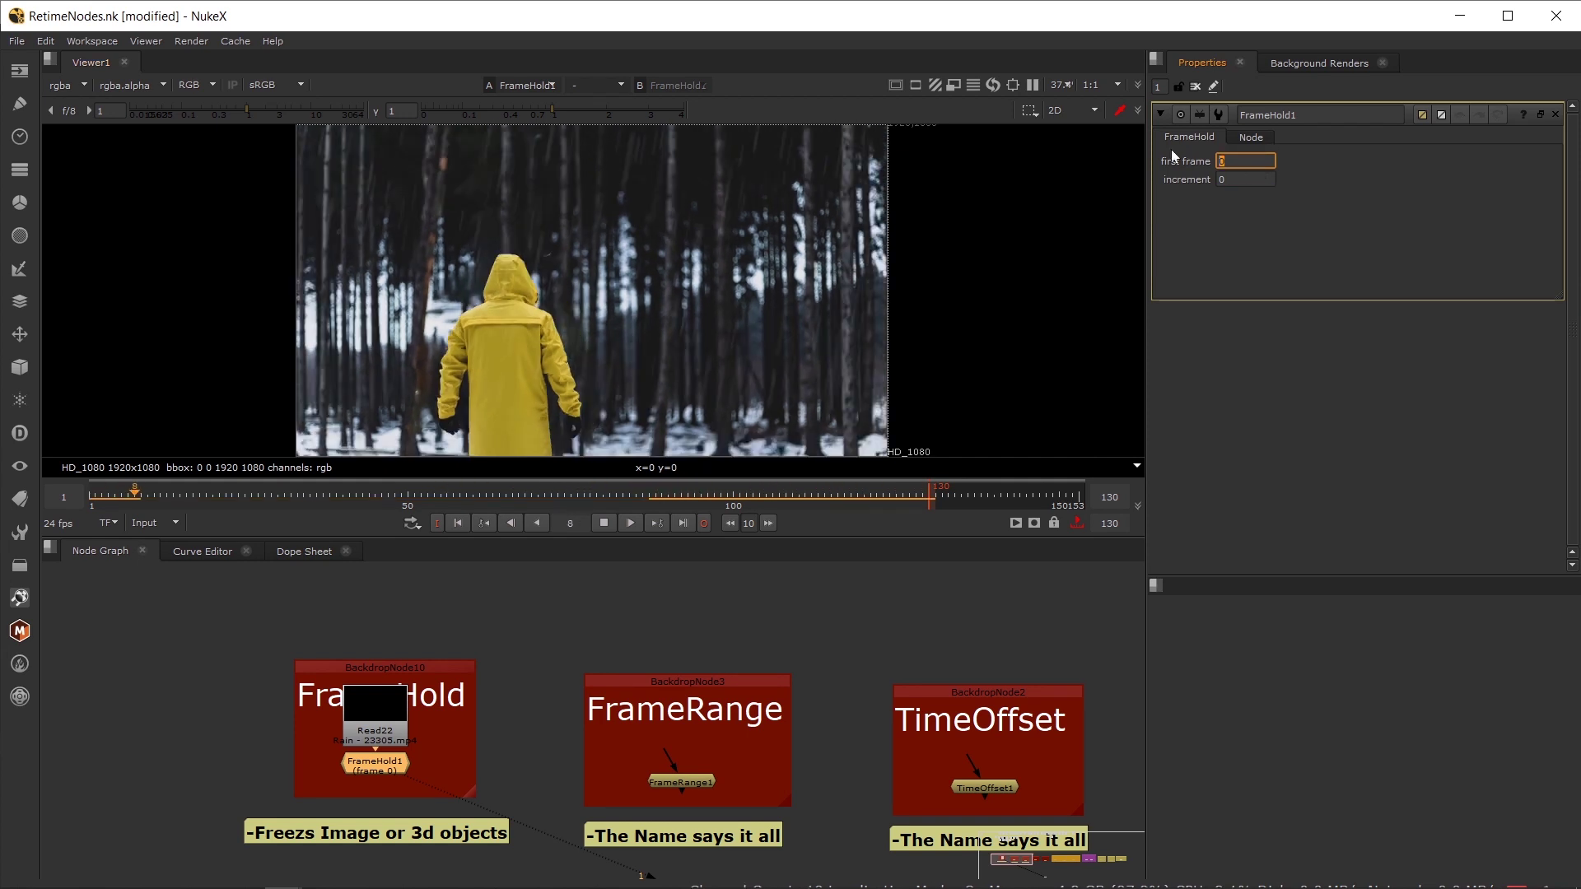
{"action": "left_click", "coordinate": [611, 519]}
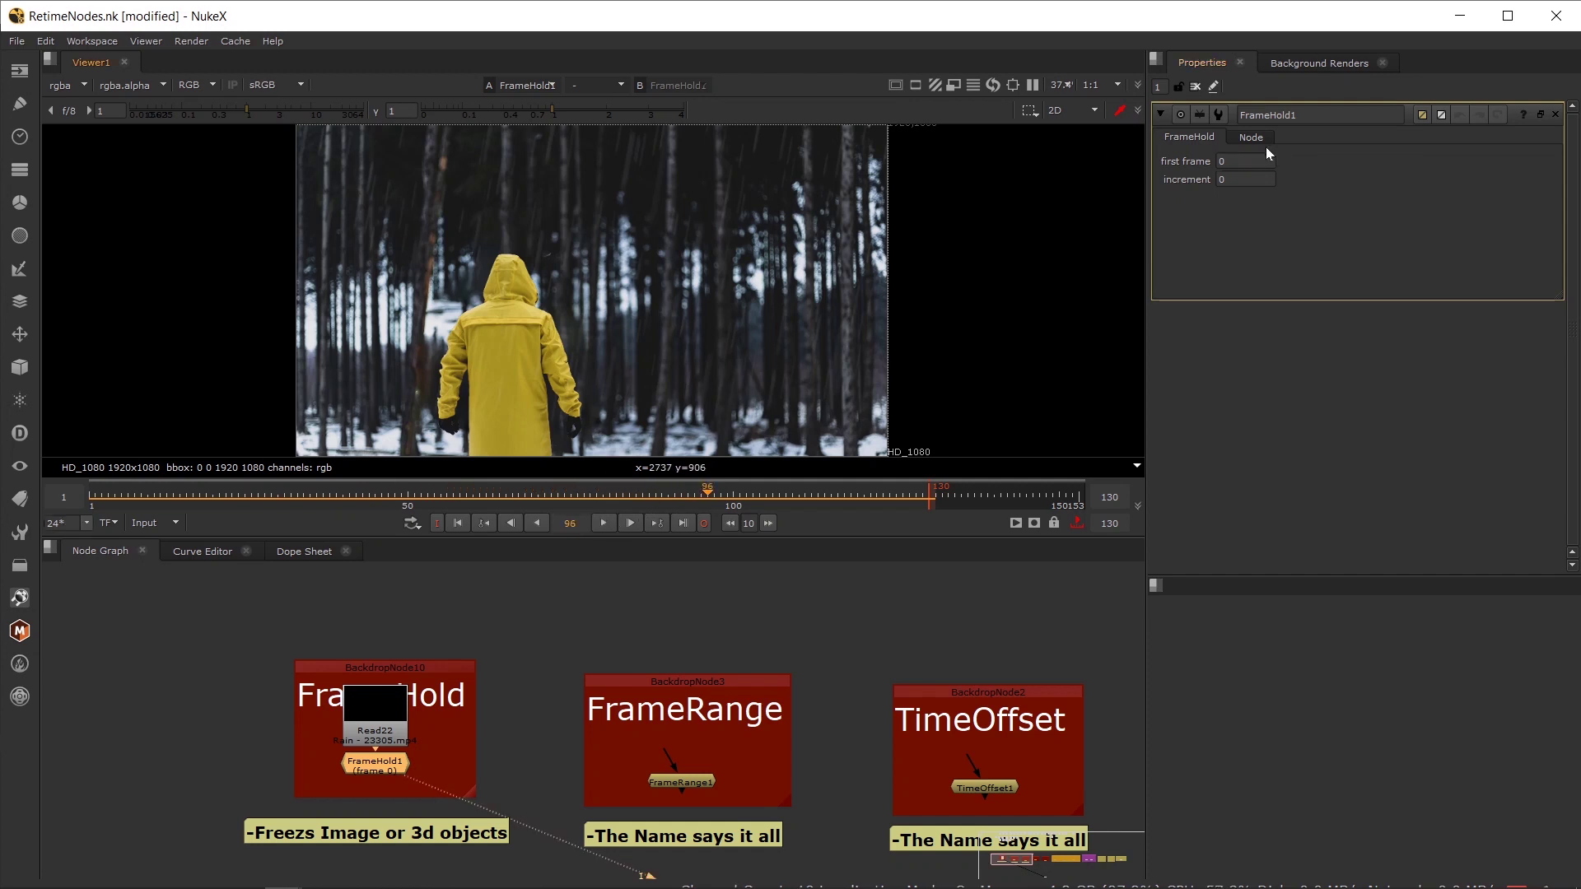
- Move the Read22 clip above the FrameHold backdrop and set FrameHold1's first frame to 50
{"action": "scroll", "coordinate": [410, 765], "scroll_direction": "up", "scroll_amount": 4}
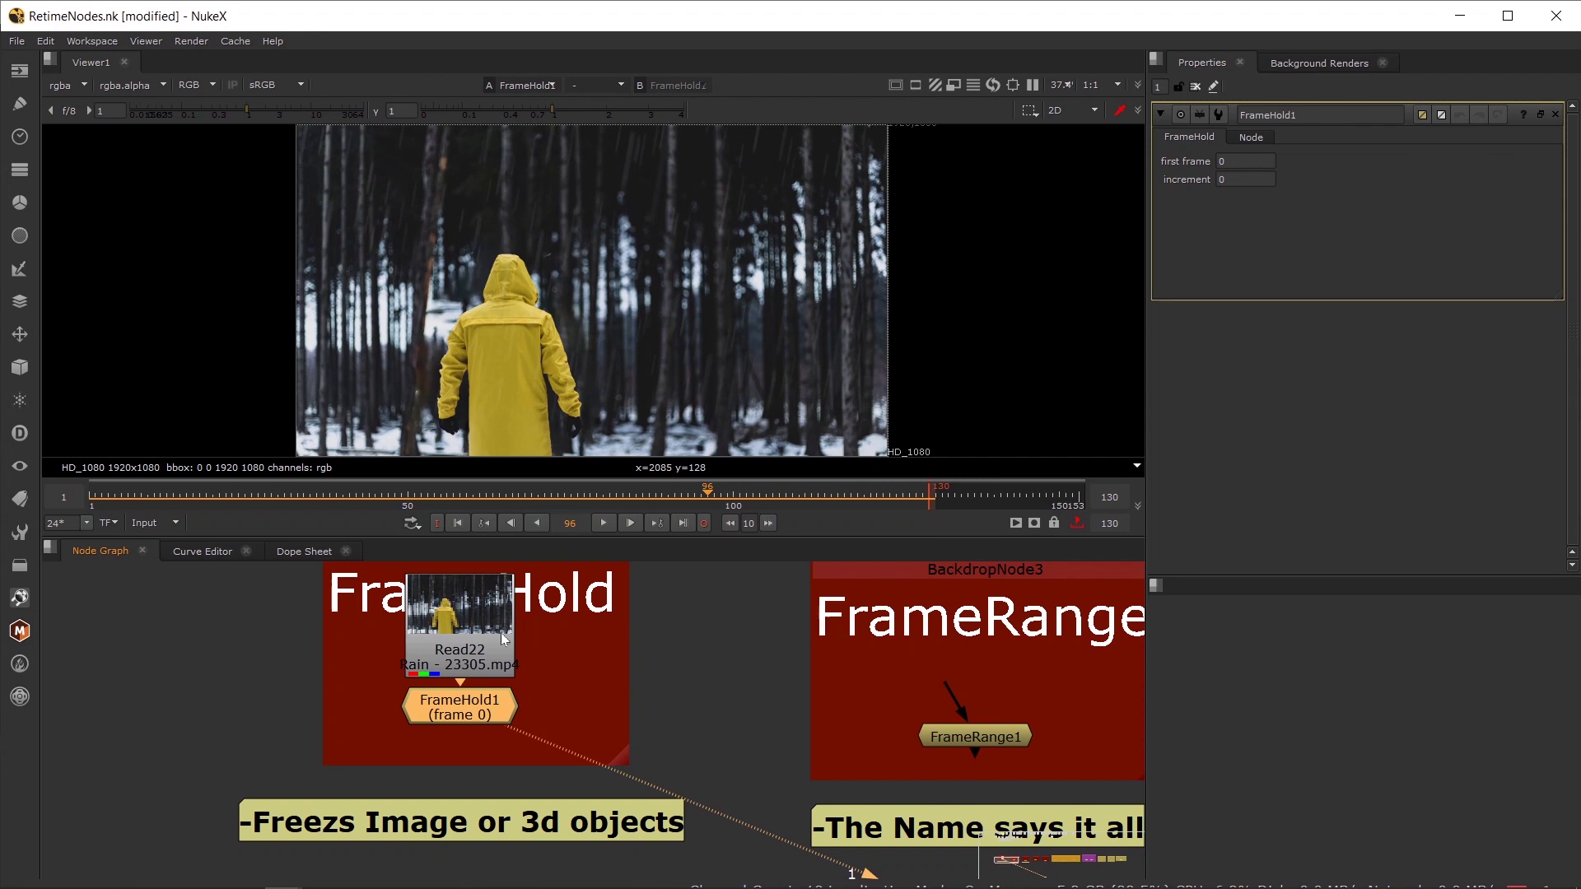
{"action": "left_click_drag", "start_coordinate": [487, 644], "coordinate": [489, 567]}
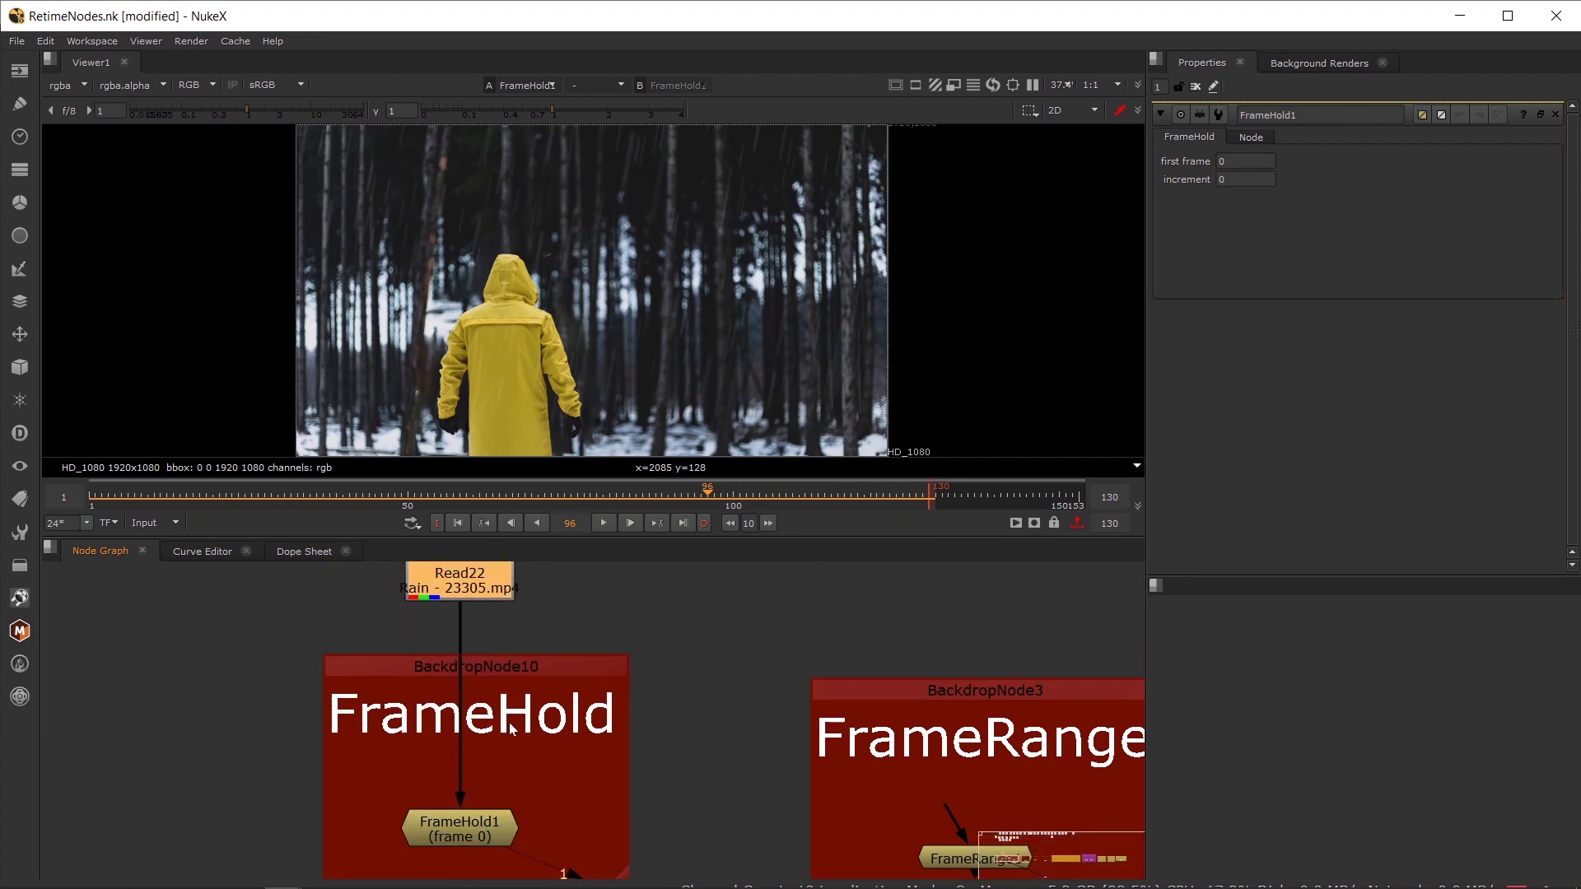
{"action": "scroll", "coordinate": [510, 725], "scroll_direction": "down", "scroll_amount": 2}
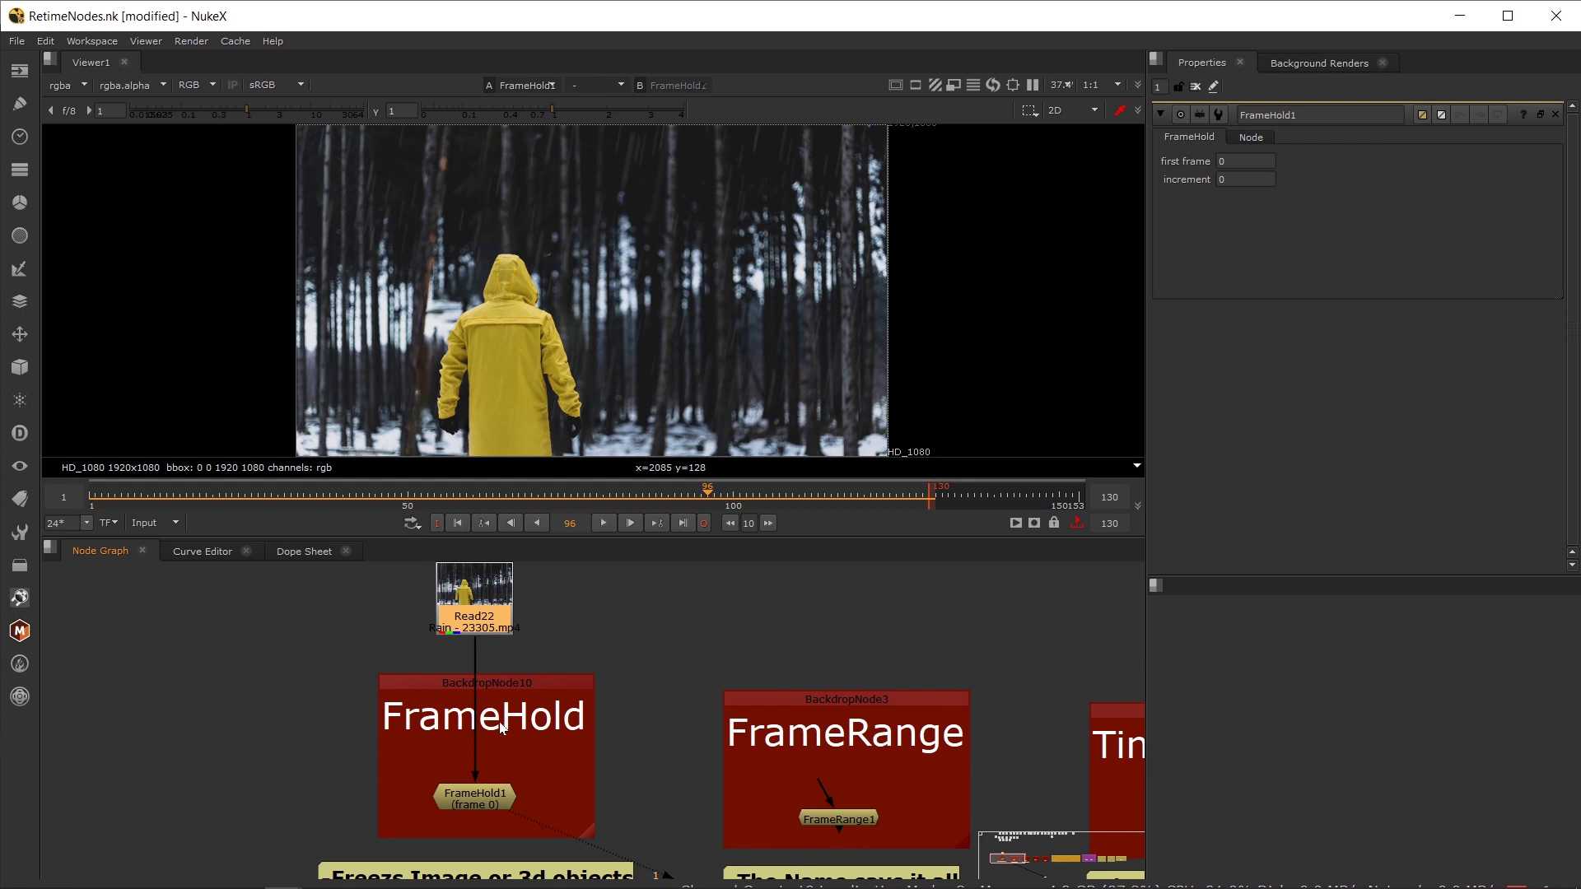
{"action": "left_click", "coordinate": [473, 811]}
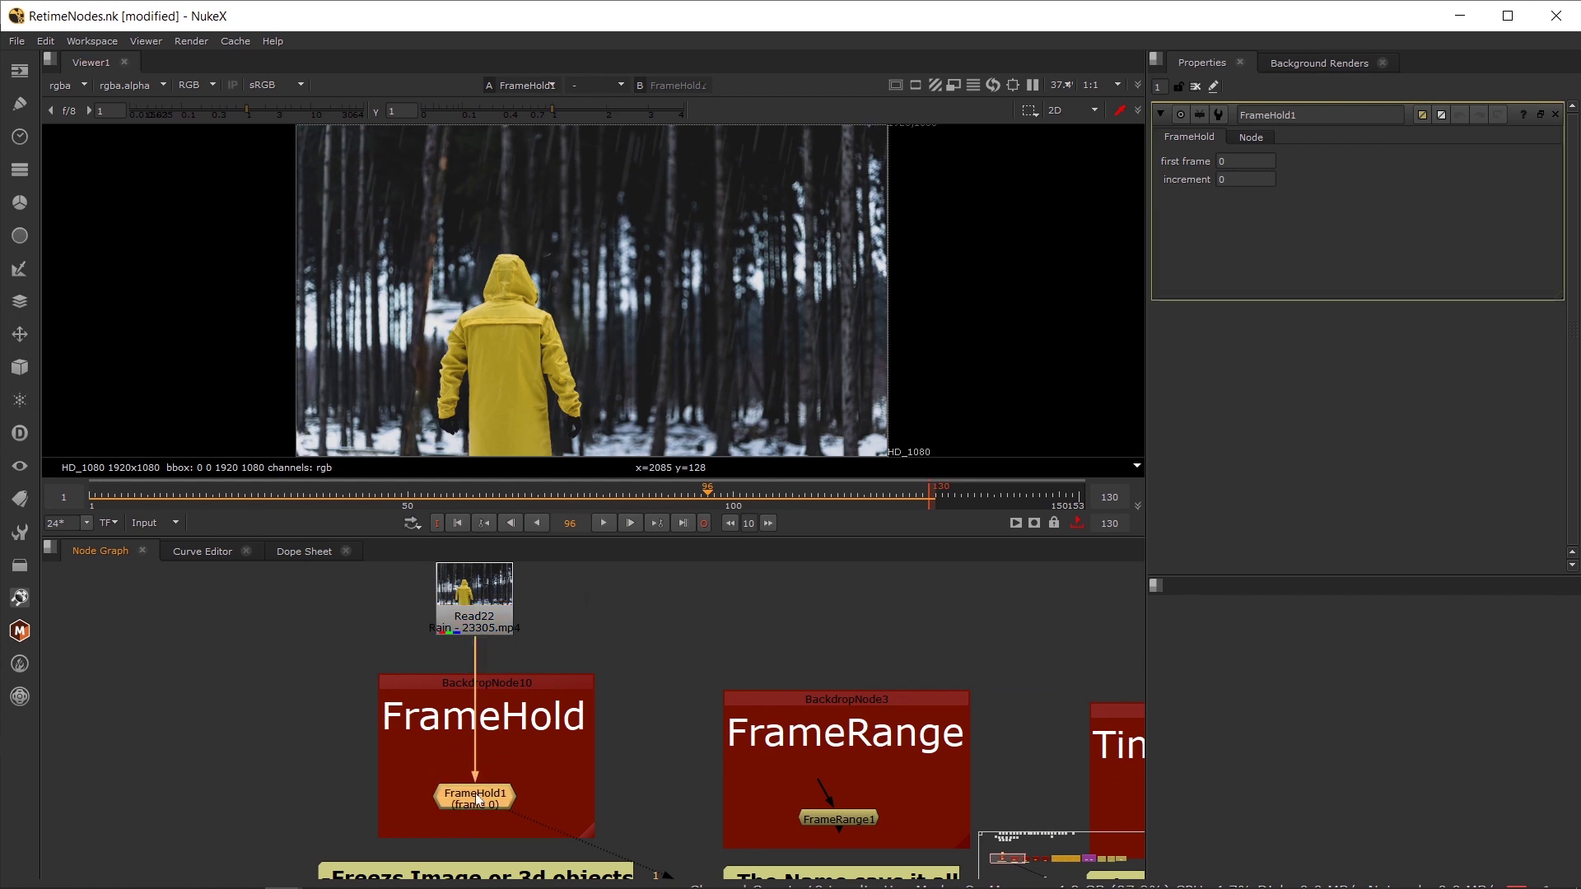
{"action": "left_click_drag", "start_coordinate": [1239, 161], "coordinate": [1204, 163]}
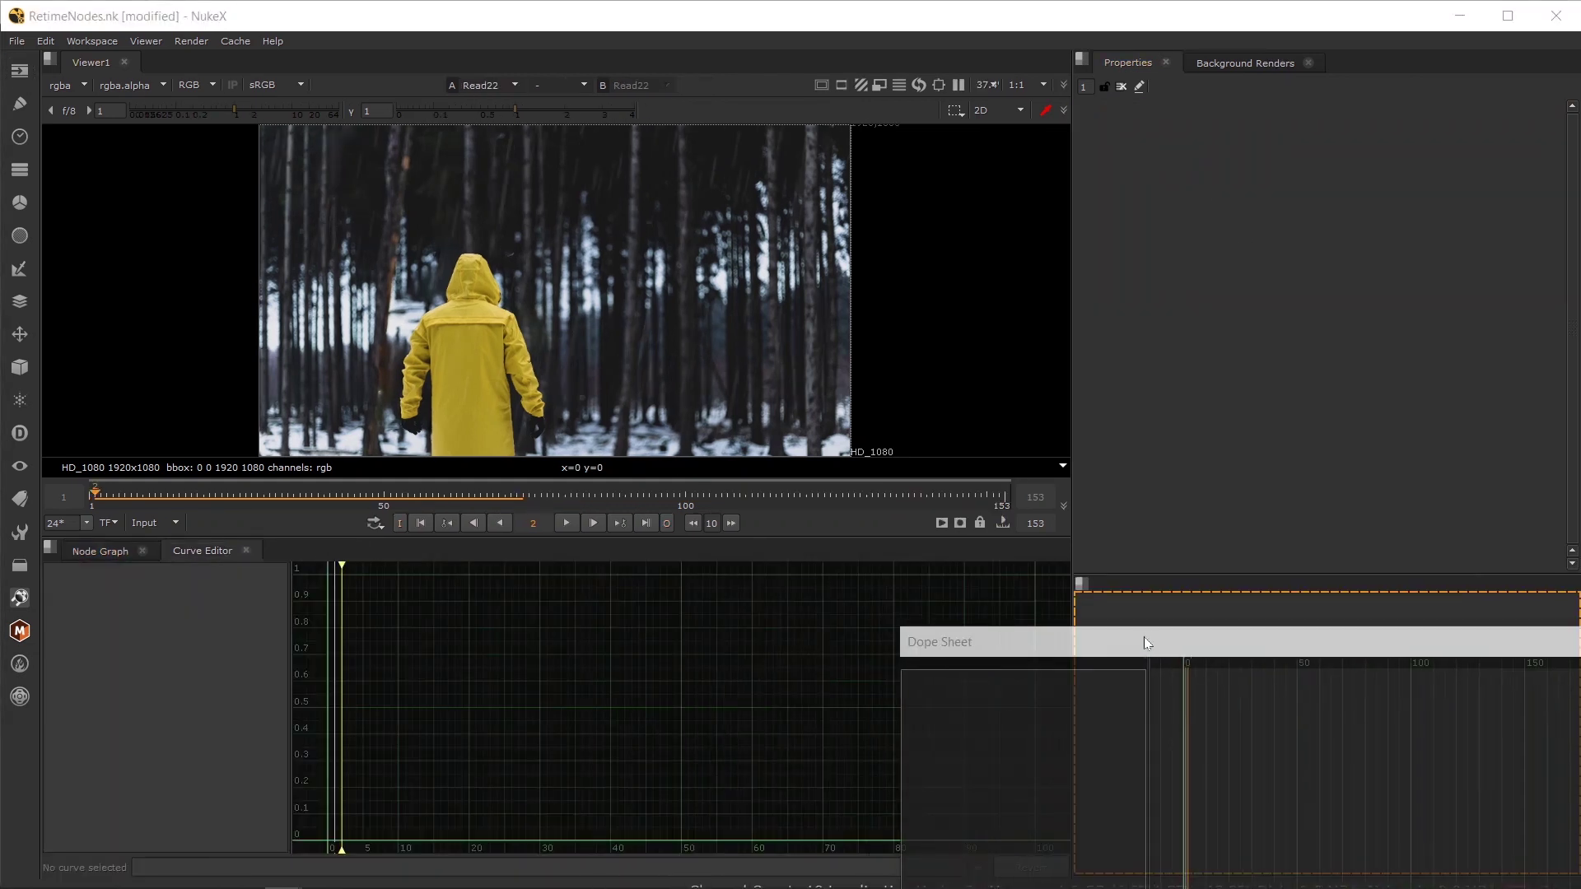
- Dock the Dope Sheet in the empty pane below Properties and bring the Node Graph back into view with nothing selected
{"action": "left_click_drag", "start_coordinate": [1143, 636], "coordinate": [1207, 616]}
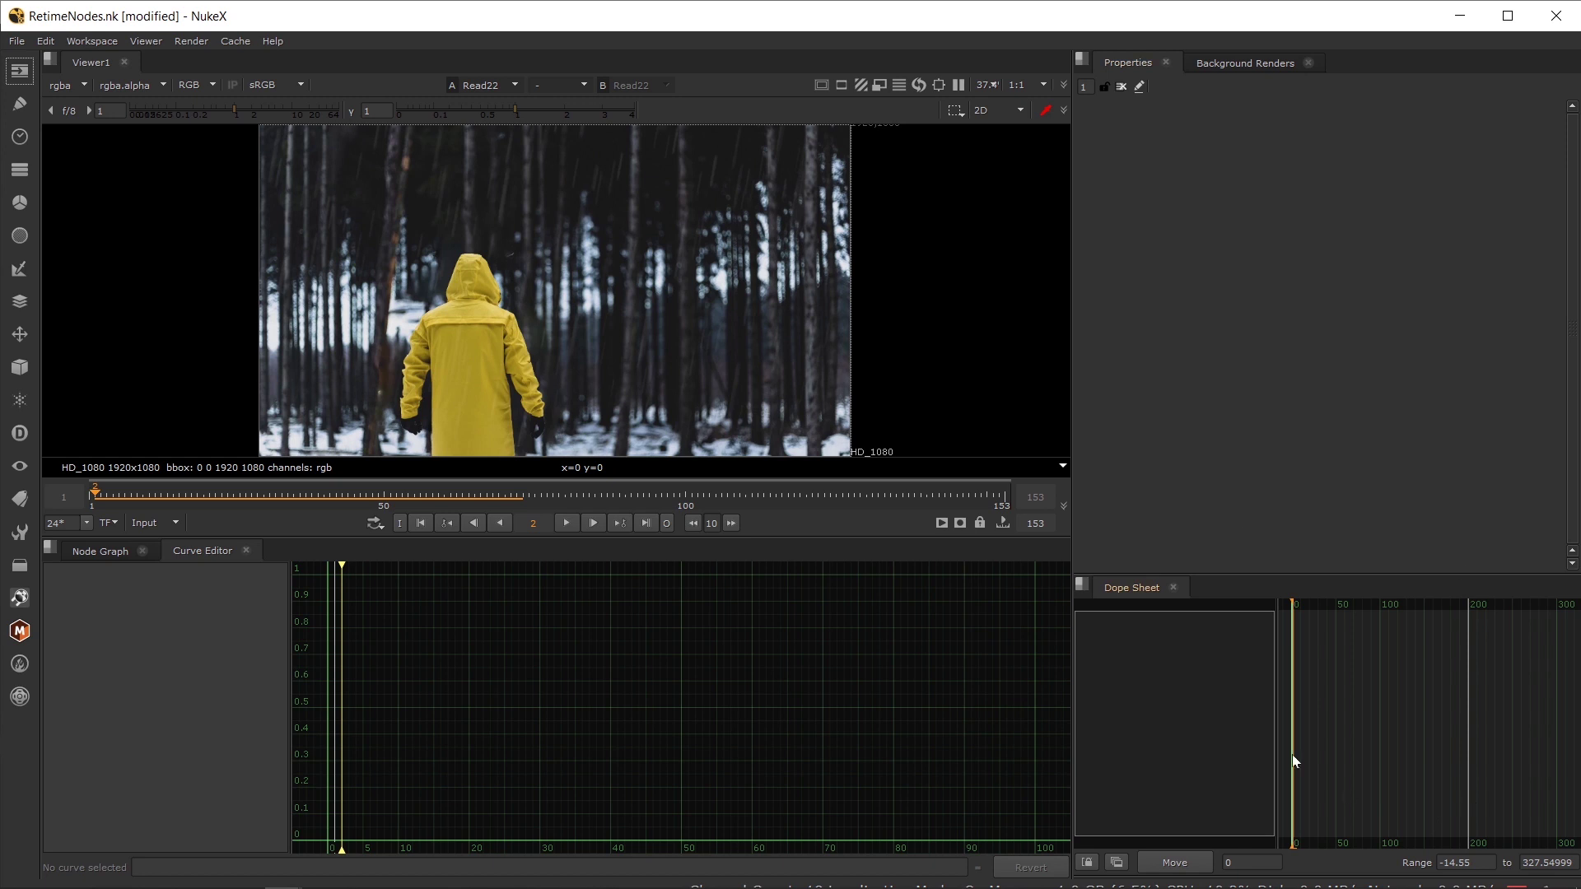
{"action": "left_click", "coordinate": [103, 550]}
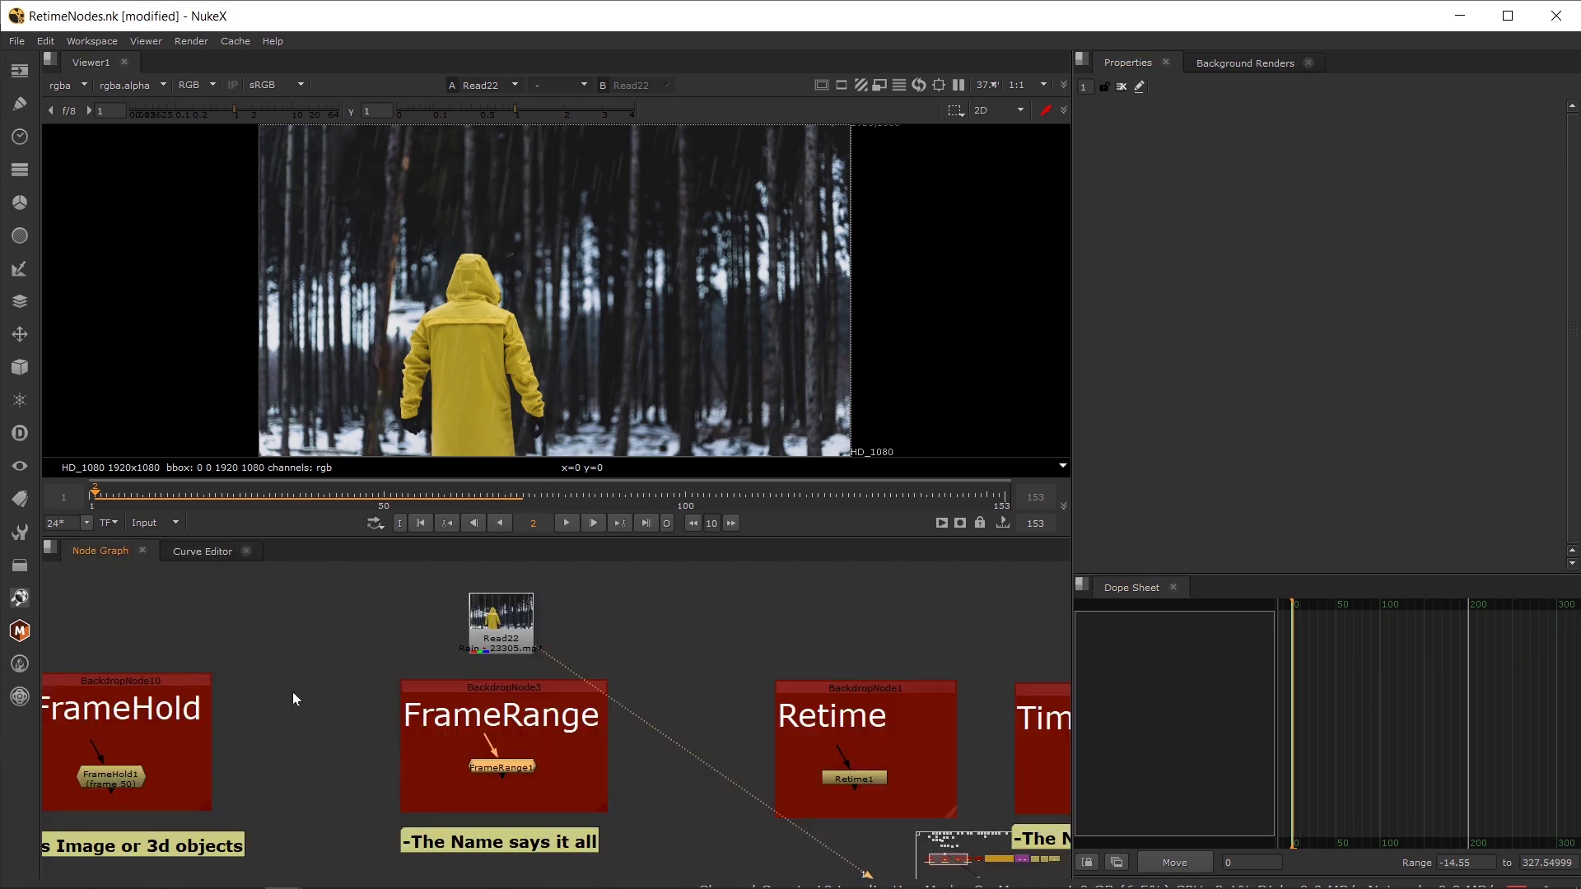
{"action": "left_click_drag", "start_coordinate": [329, 568], "coordinate": [686, 830]}
{"action": "left_click", "coordinate": [574, 675]}
- Play the rain clip, open the Read22 properties to examine its frame range, and keep the timeline range on Input
{"action": "left_click", "coordinate": [562, 526]}
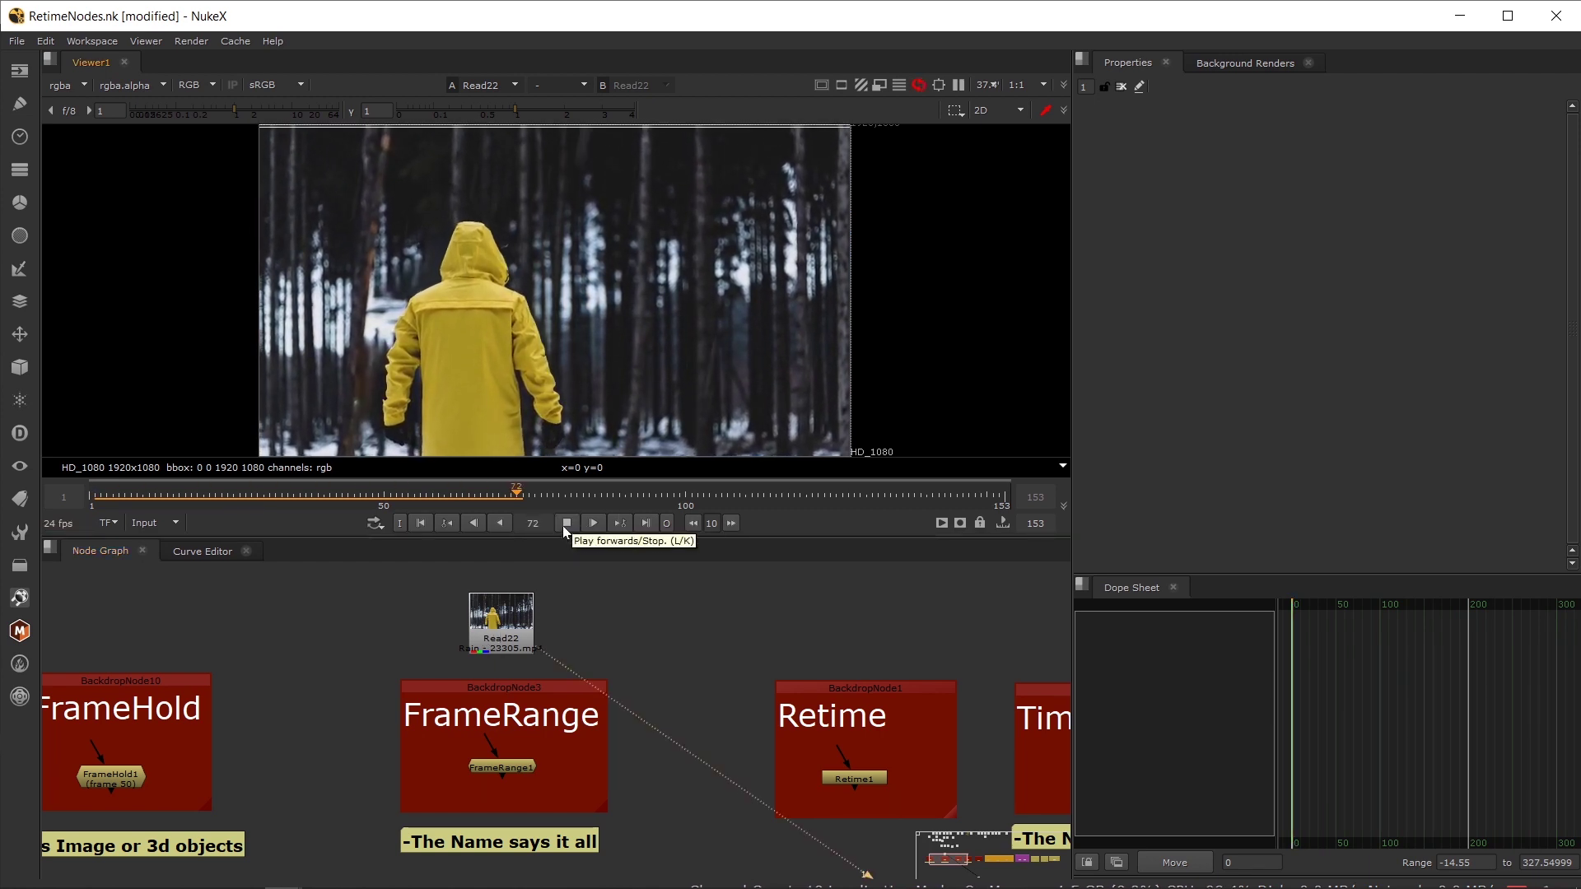
{"action": "left_click", "coordinate": [568, 523]}
{"action": "double_click", "coordinate": [500, 619]}
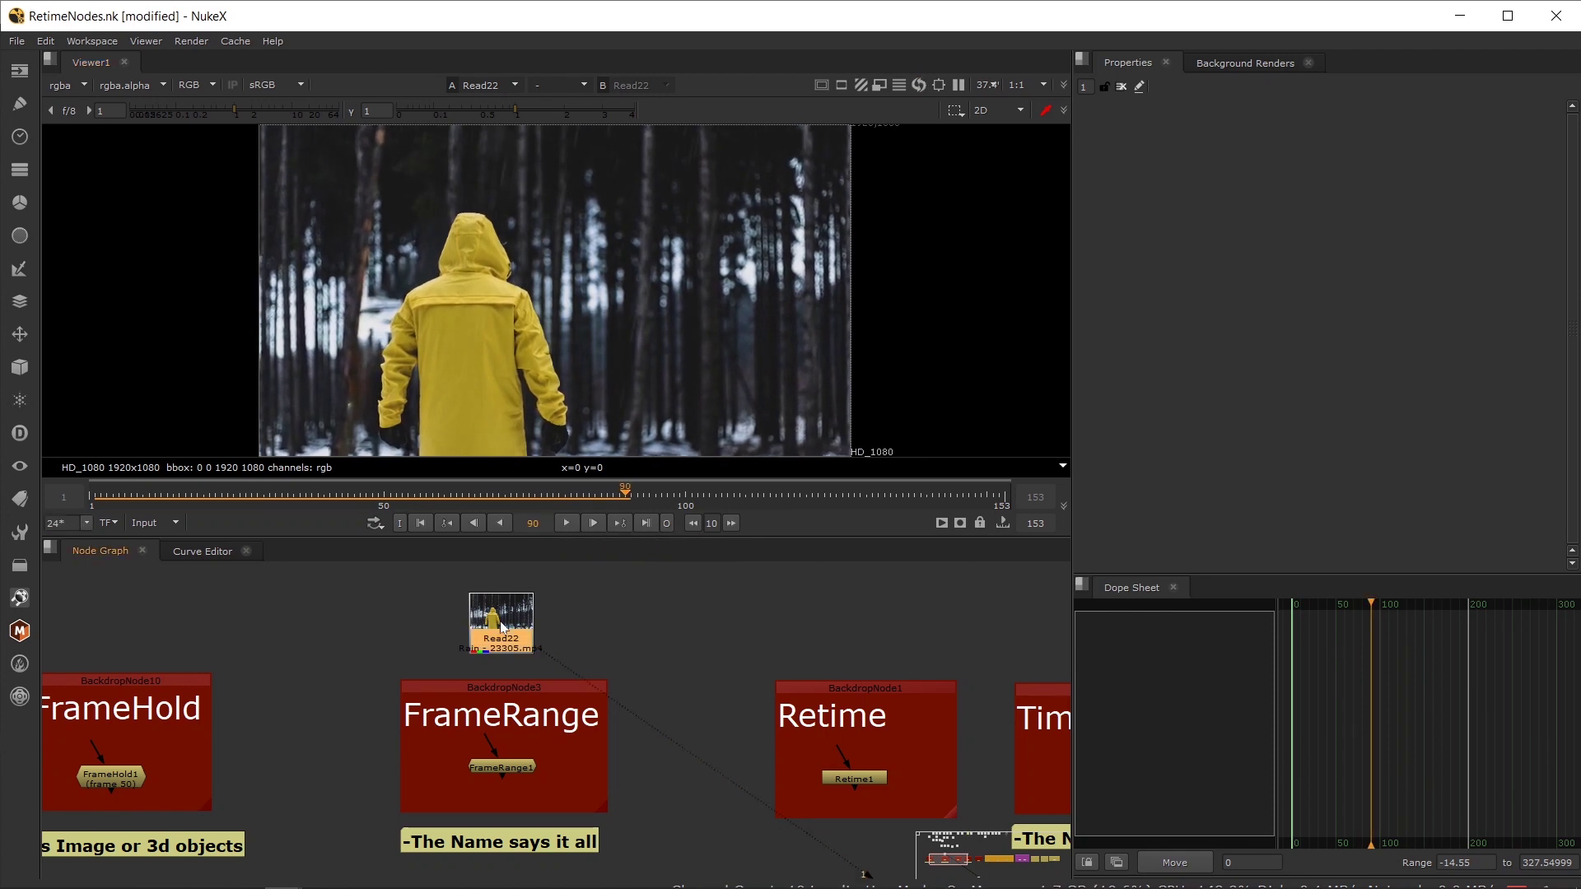
{"action": "left_click", "coordinate": [168, 525]}
{"action": "left_click", "coordinate": [156, 557]}
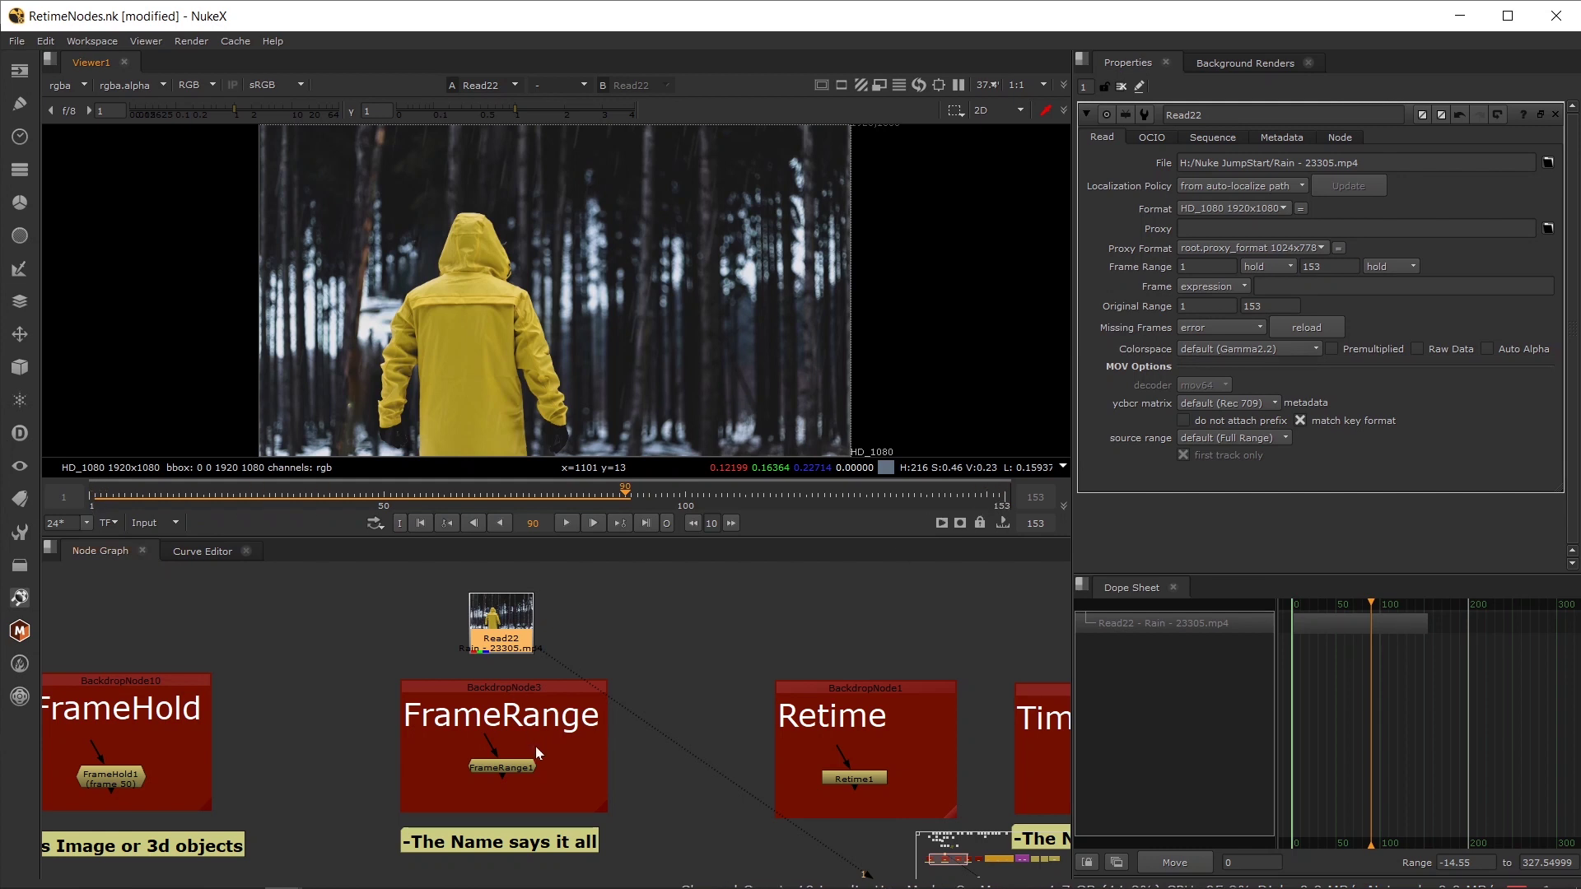
- Open the FrameRange1 properties, display its output in the Viewer and connect its input to the Read22 clip
{"action": "left_click_drag", "start_coordinate": [512, 762], "coordinate": [511, 722]}
{"action": "double_click", "coordinate": [511, 724]}
{"action": "key", "text": "1"}
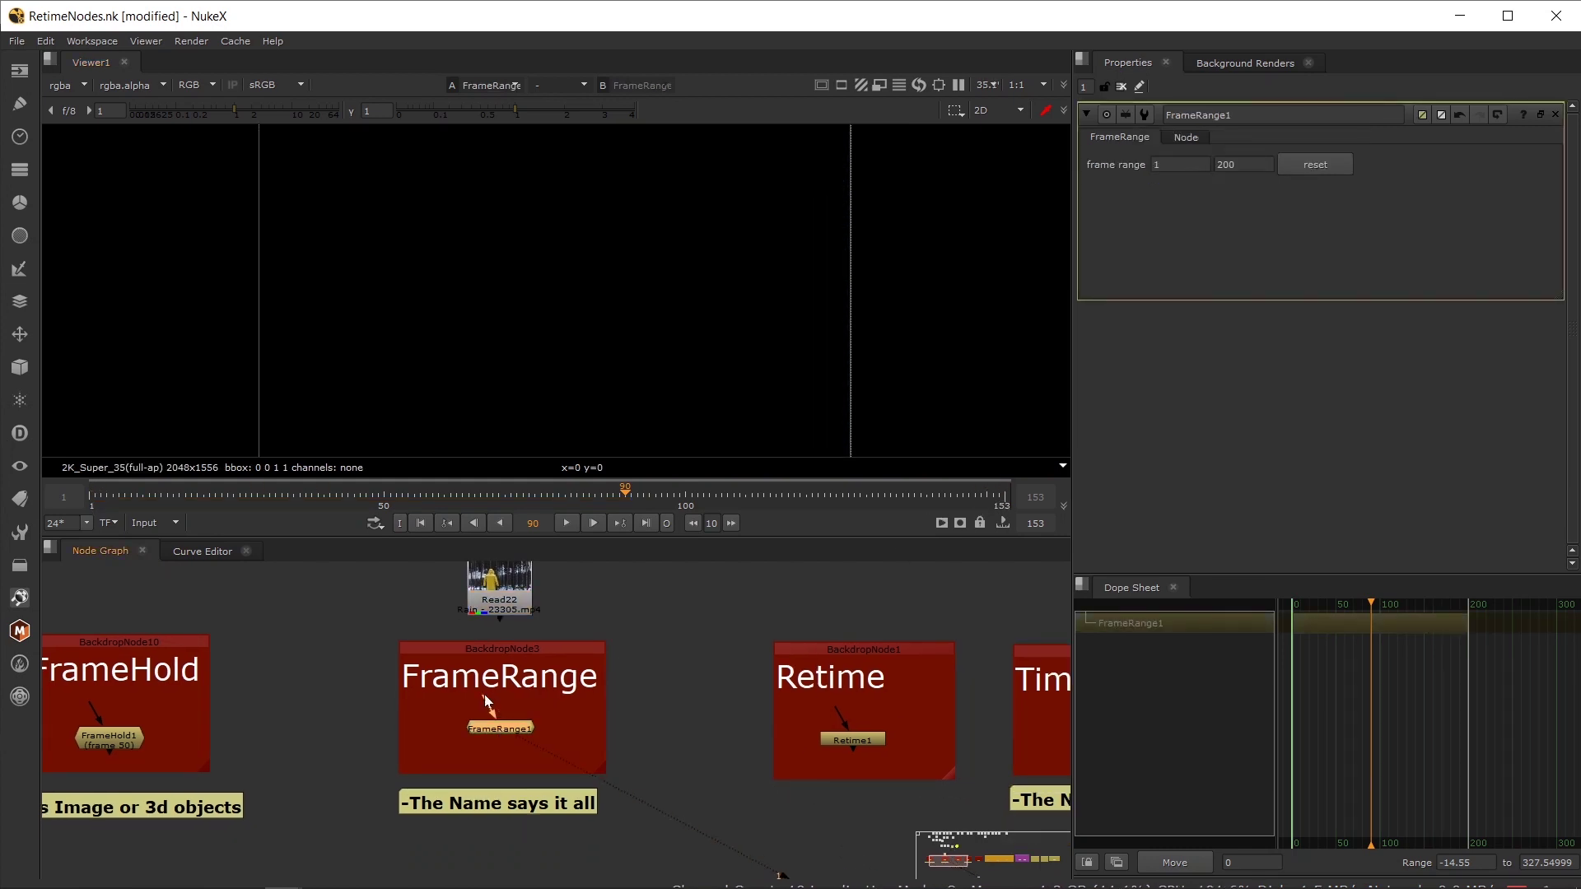
{"action": "left_click_drag", "start_coordinate": [486, 700], "coordinate": [504, 590]}
- Set the end of the FrameRange1 frame range to 100
{"action": "double_click", "coordinate": [1227, 164]}
{"action": "type", "text": "1"}
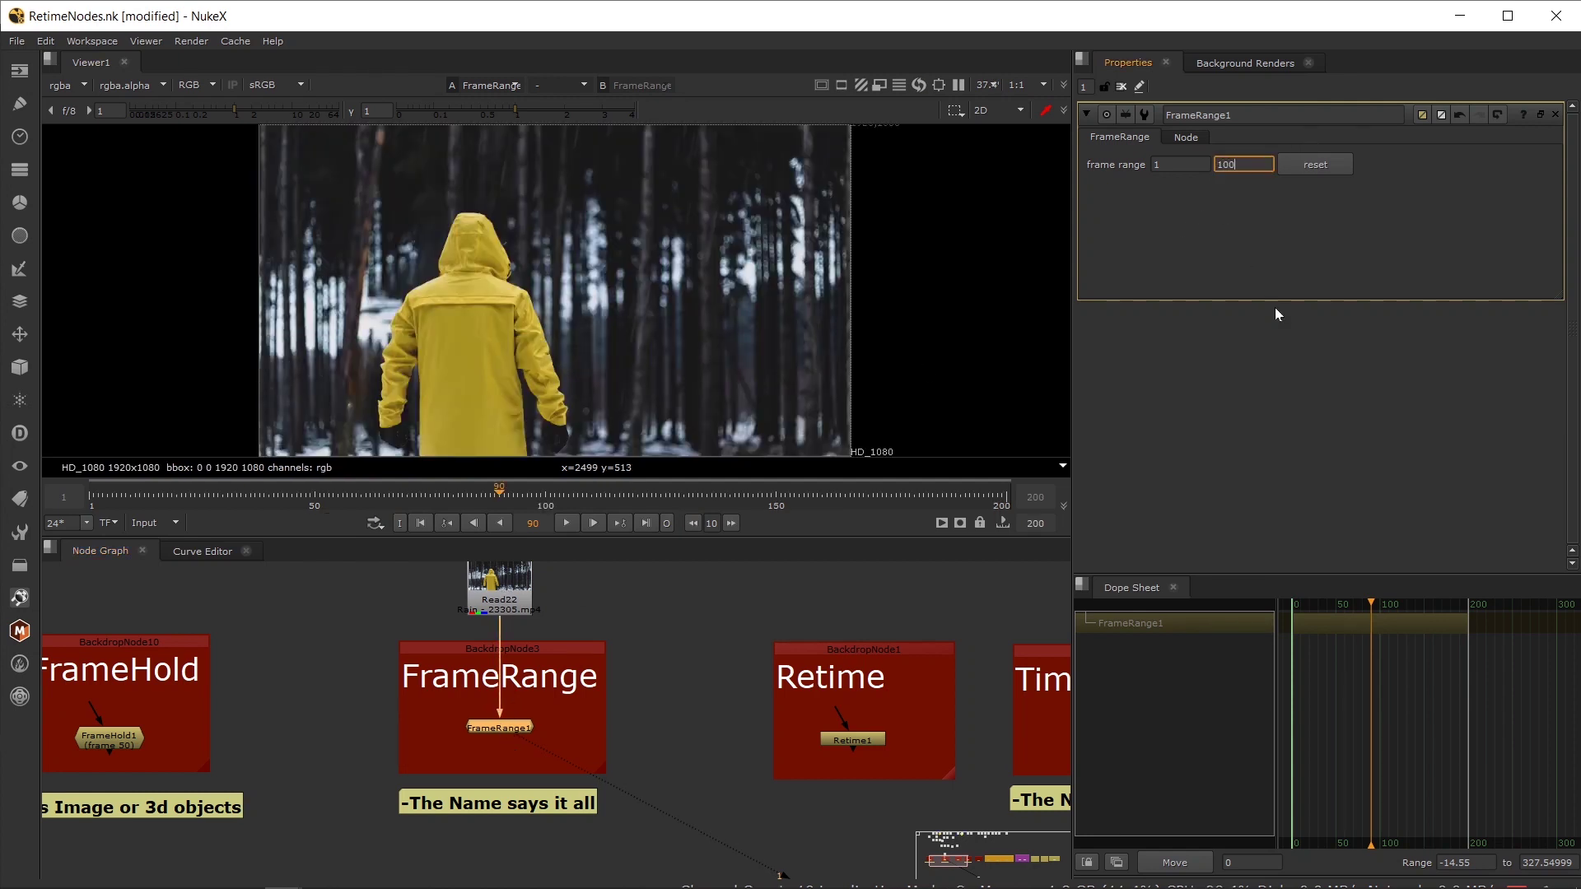
{"action": "left_click", "coordinate": [1265, 408]}
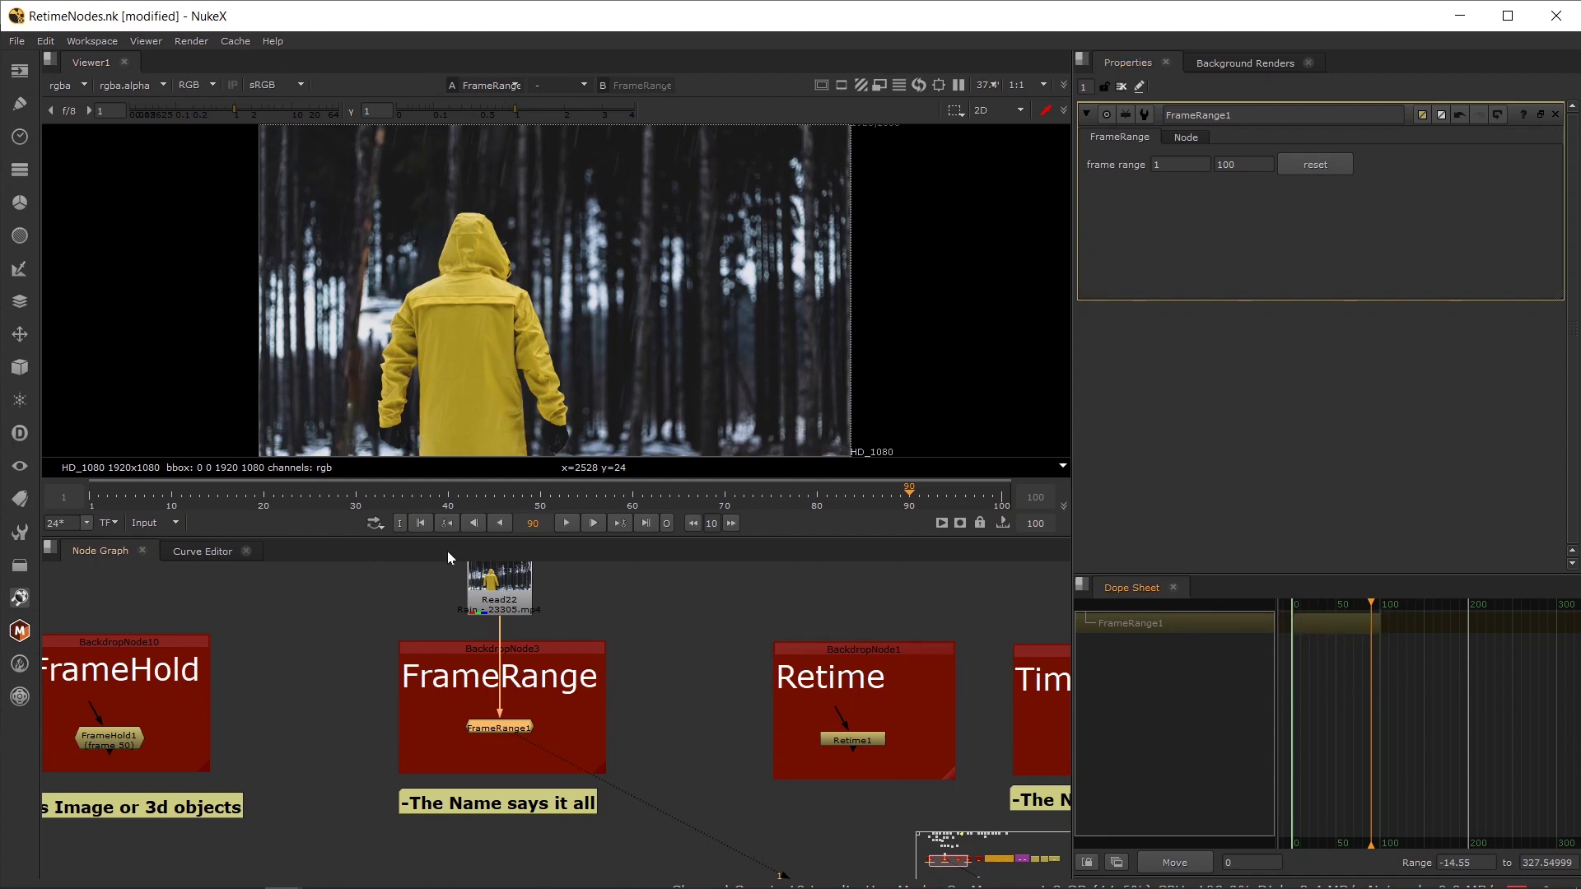
- Play the clip through FrameRange1 around the end of the timeline to check how it loops, and stop the playback
{"action": "left_click", "coordinate": [566, 523]}
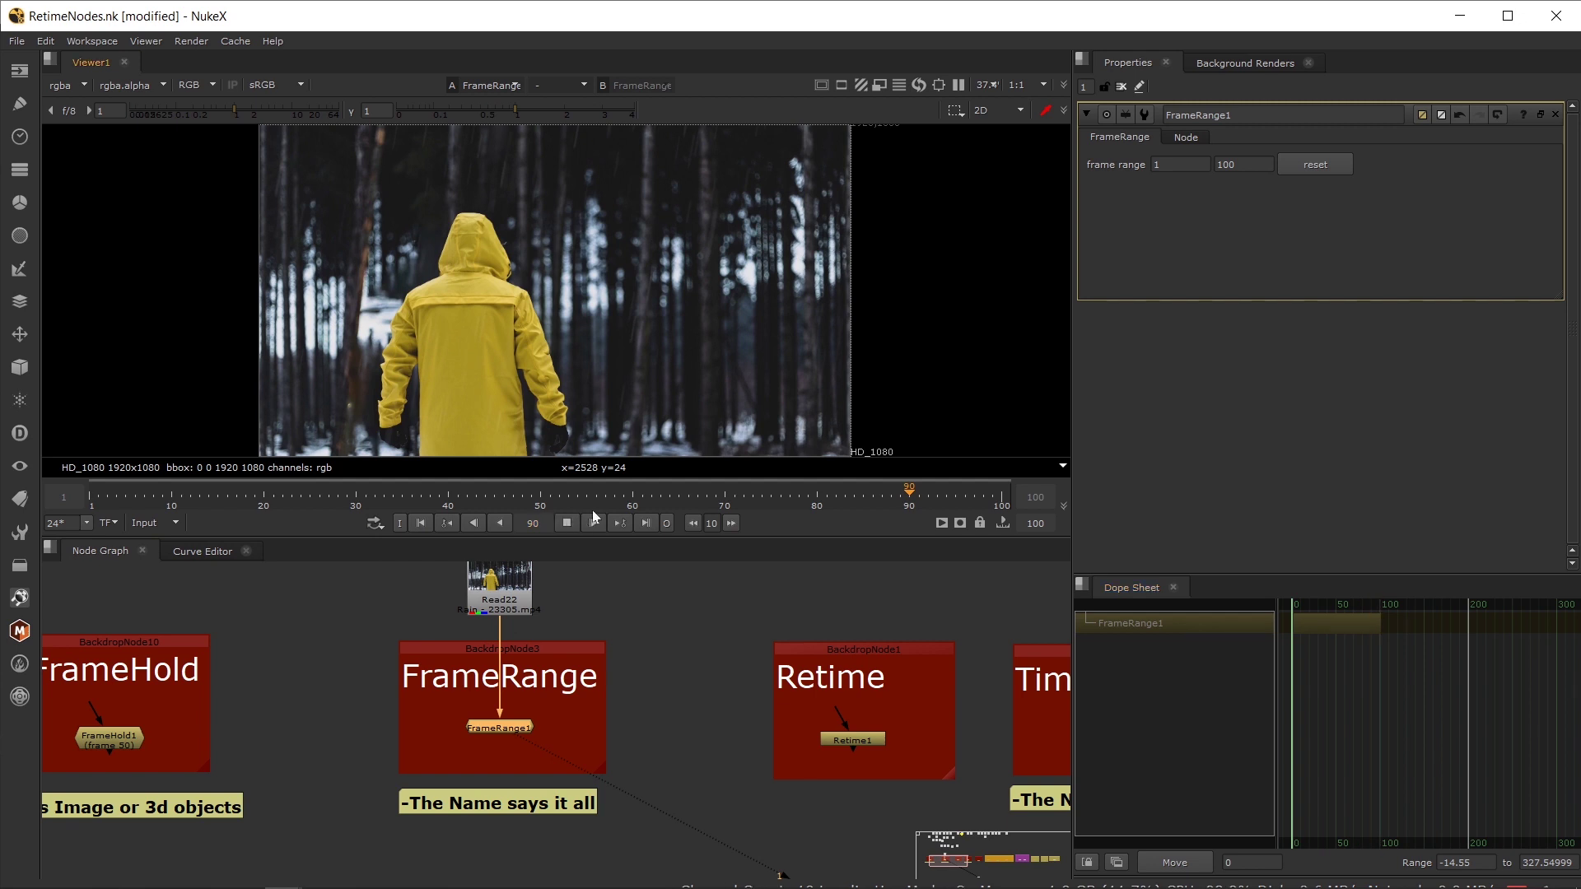
{"action": "left_click", "coordinate": [639, 492]}
{"action": "left_click", "coordinate": [881, 492]}
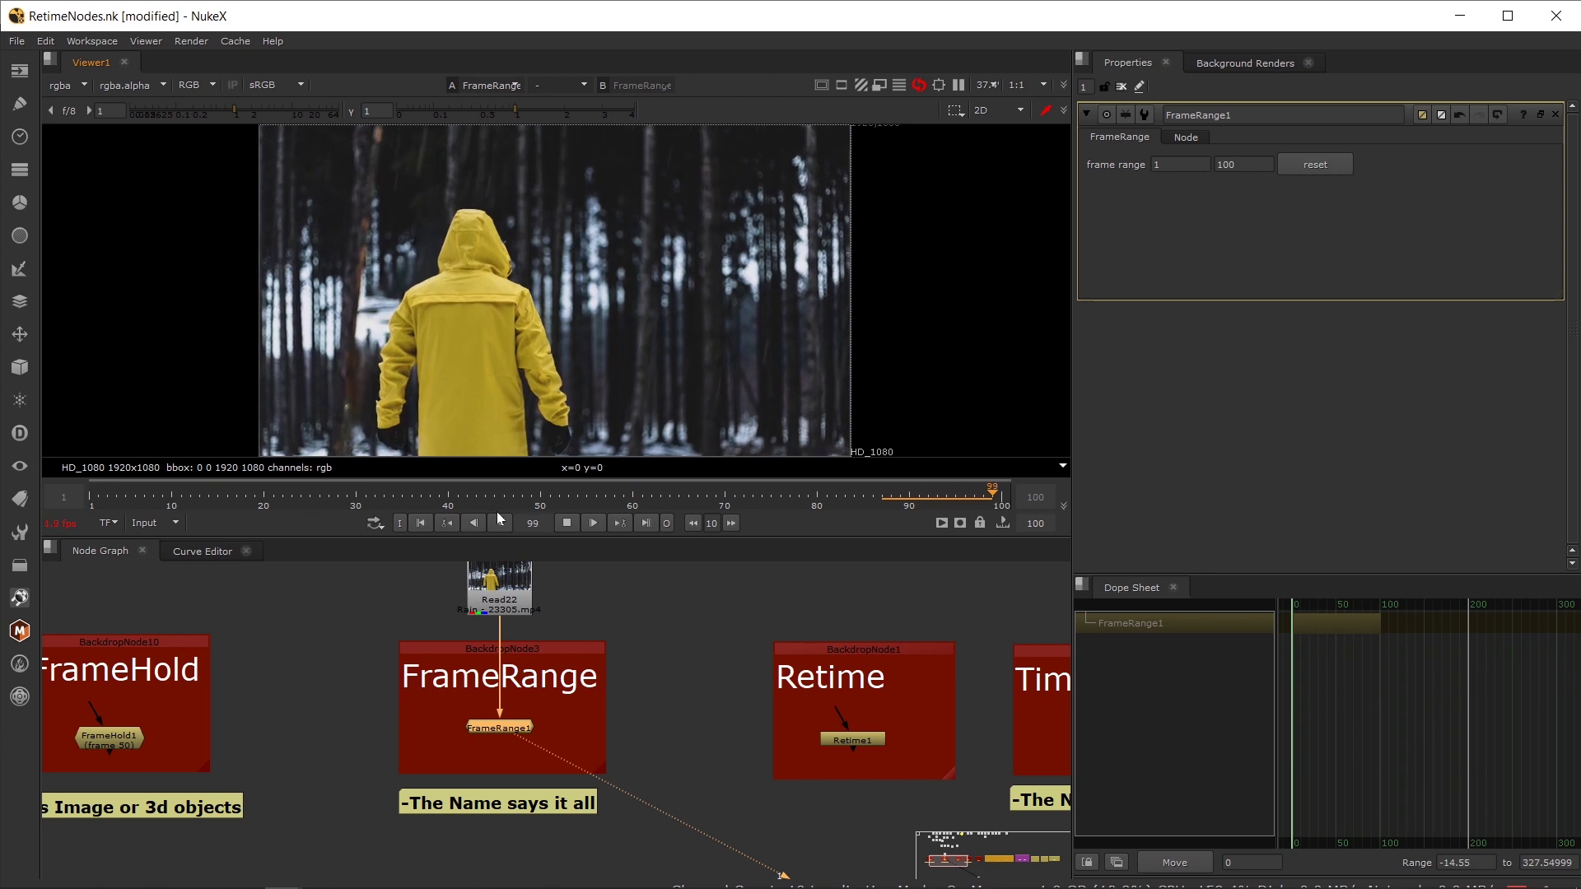
{"action": "left_click", "coordinate": [568, 523]}
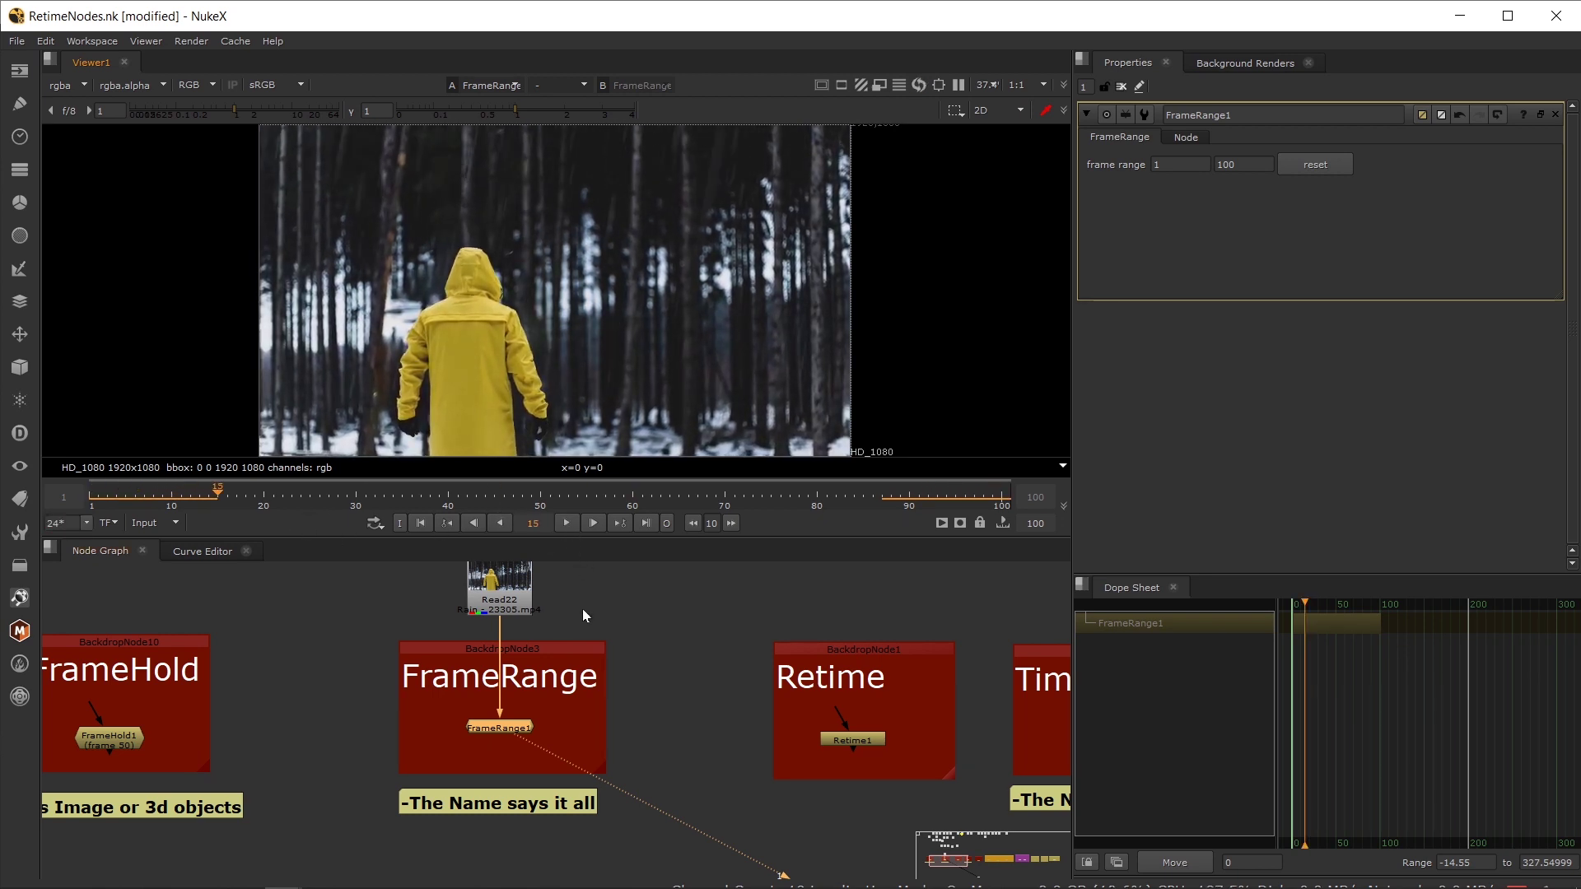
{"action": "left_click_drag", "start_coordinate": [582, 610], "coordinate": [587, 658]}
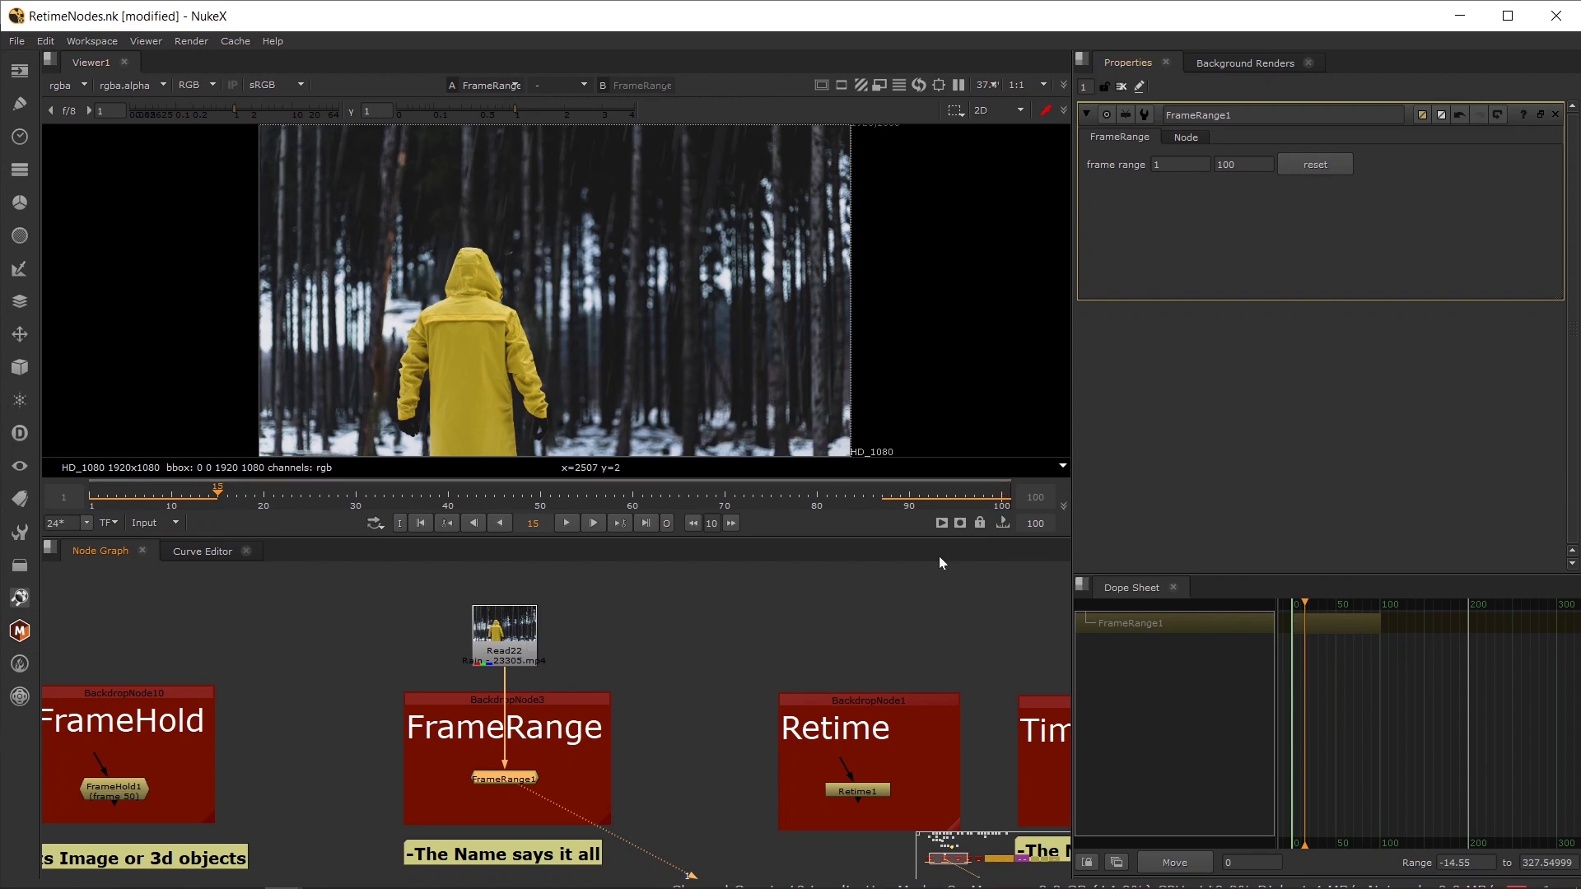
- Display the Read27 fireball clip in the Viewer and play it from the start of the timeline
{"action": "scroll", "coordinate": [527, 634], "scroll_direction": "down", "scroll_amount": 4}
{"action": "left_click_drag", "start_coordinate": [479, 624], "coordinate": [504, 682]}
{"action": "key", "text": "1"}
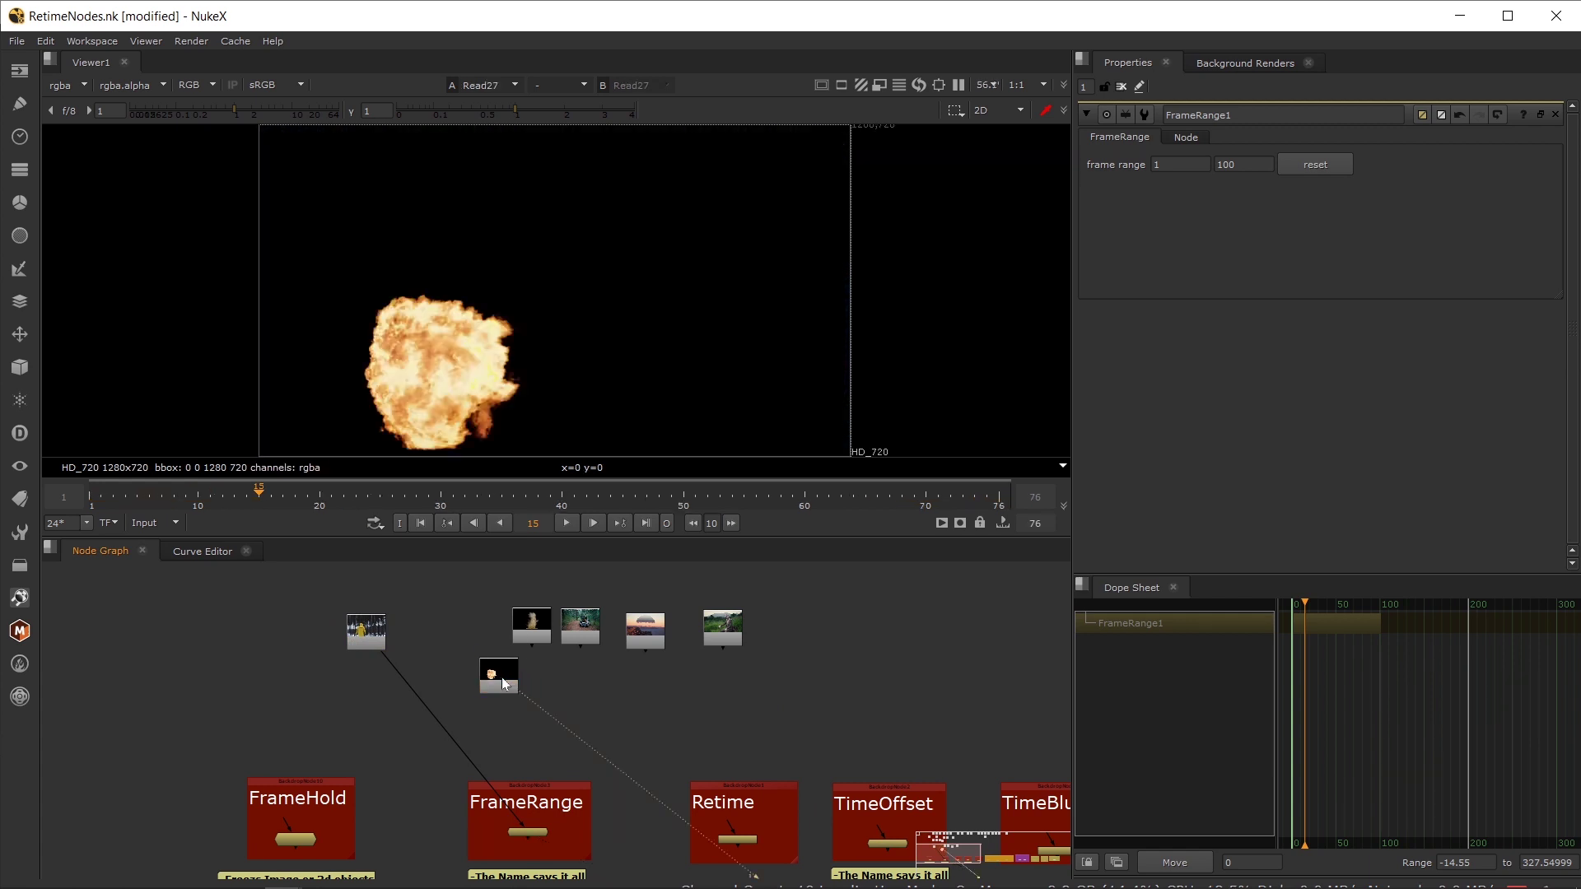
{"action": "left_click", "coordinate": [101, 499]}
{"action": "left_click", "coordinate": [566, 522]}
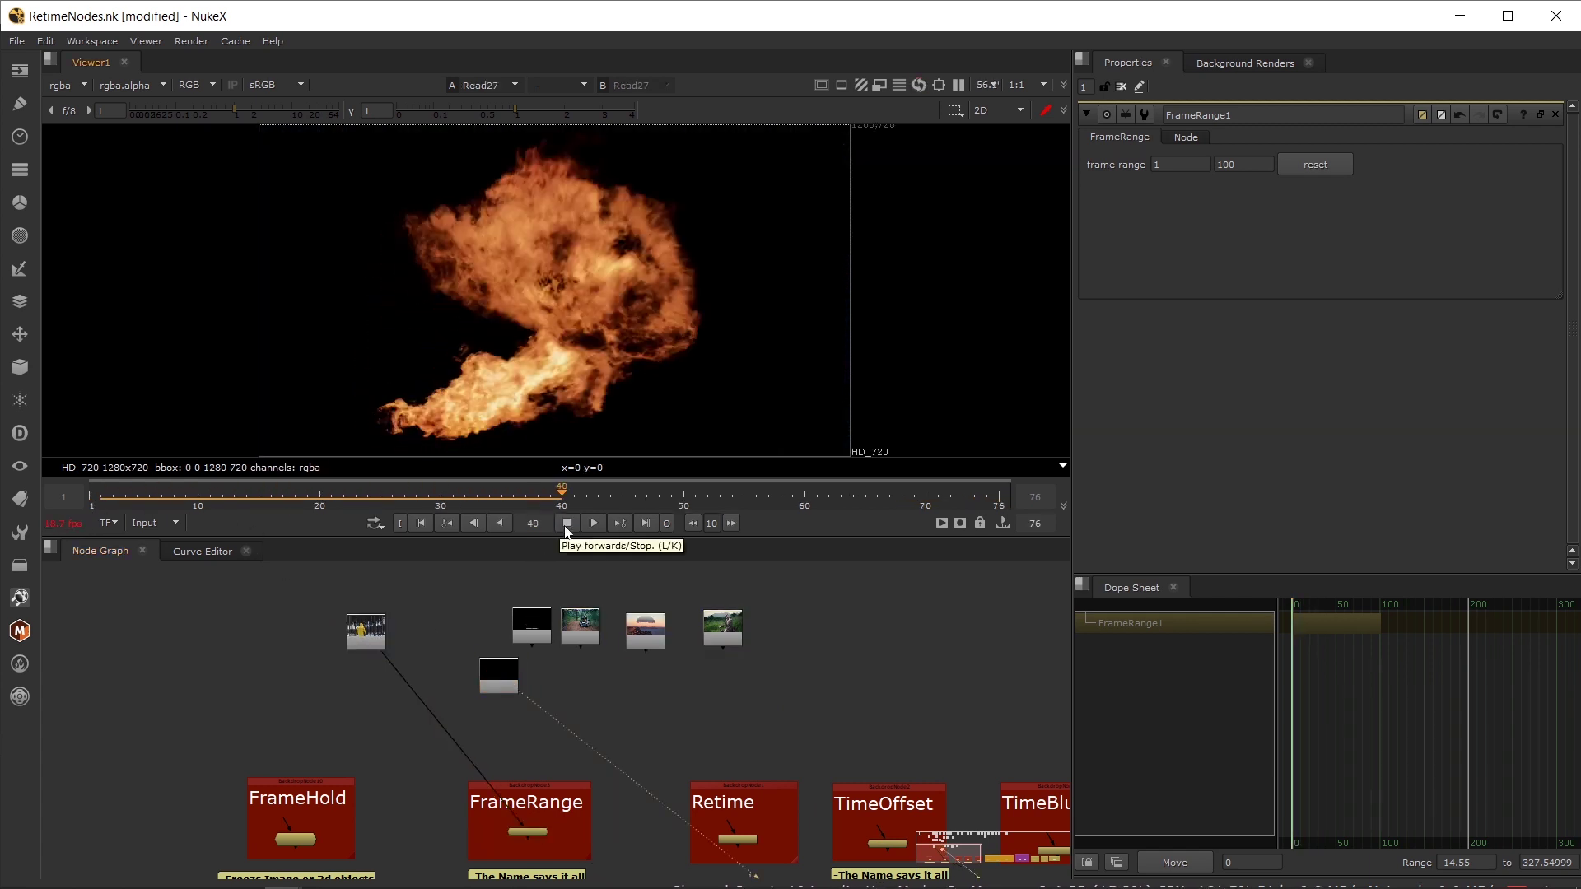
{"action": "left_click", "coordinate": [567, 522]}
- Add a FrameRange node set to frames 6 to 40 after the Read27 fireball clip and play the trimmed result
{"action": "scroll", "coordinate": [595, 841], "scroll_direction": "up", "scroll_amount": 3}
{"action": "key", "text": "Tab"}
{"action": "type", "text": "fra"}
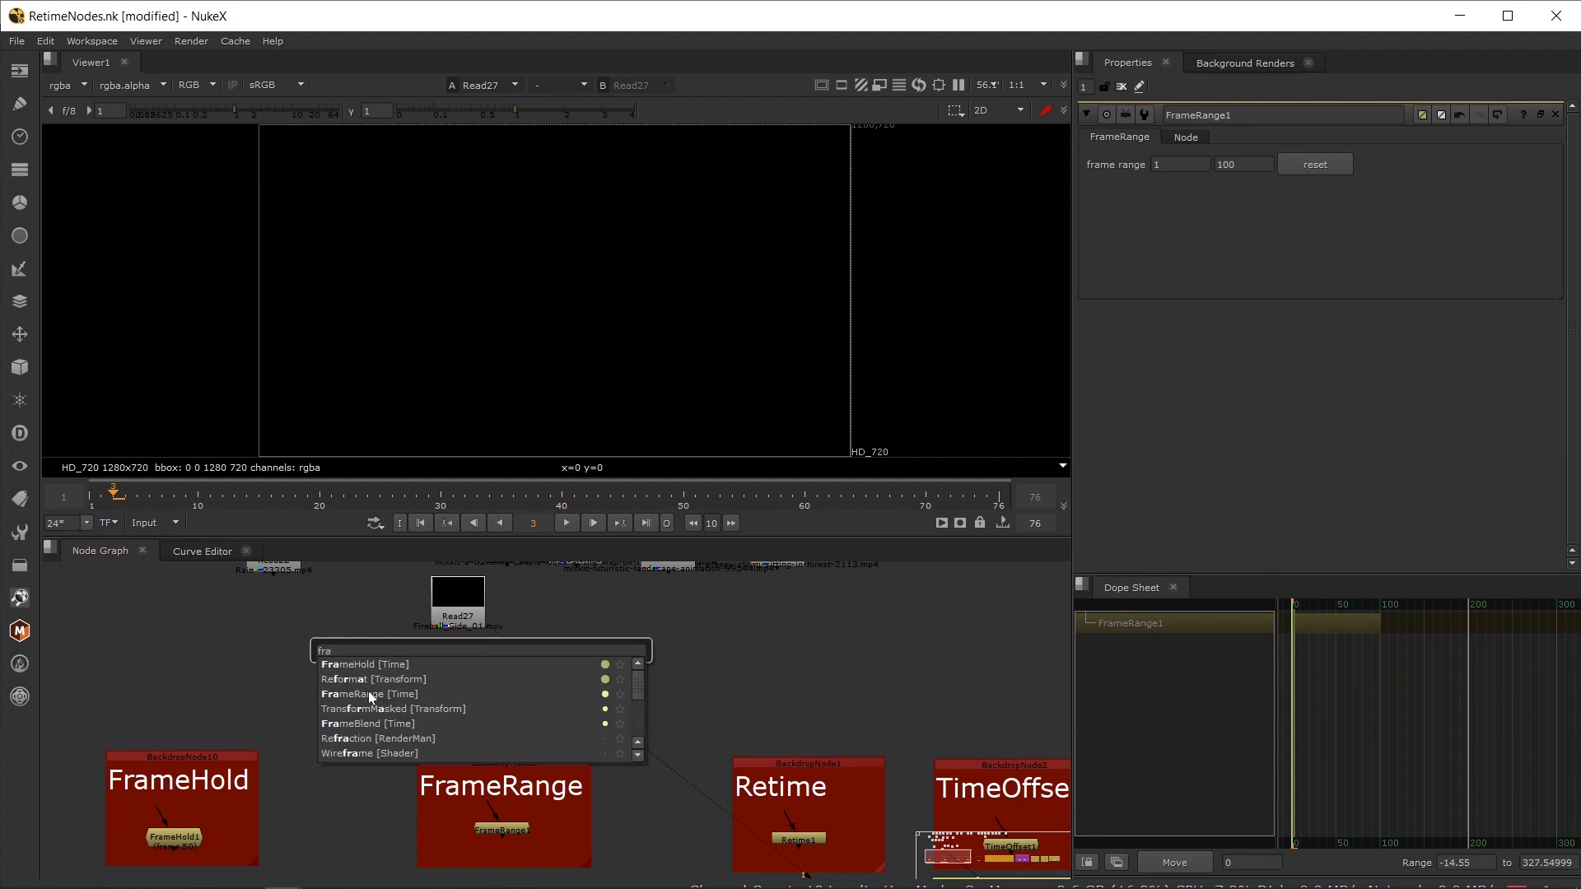
{"action": "left_click", "coordinate": [368, 693]}
{"action": "type", "text": "6"}
{"action": "key", "text": "Tab"}
{"action": "key", "text": "Return"}
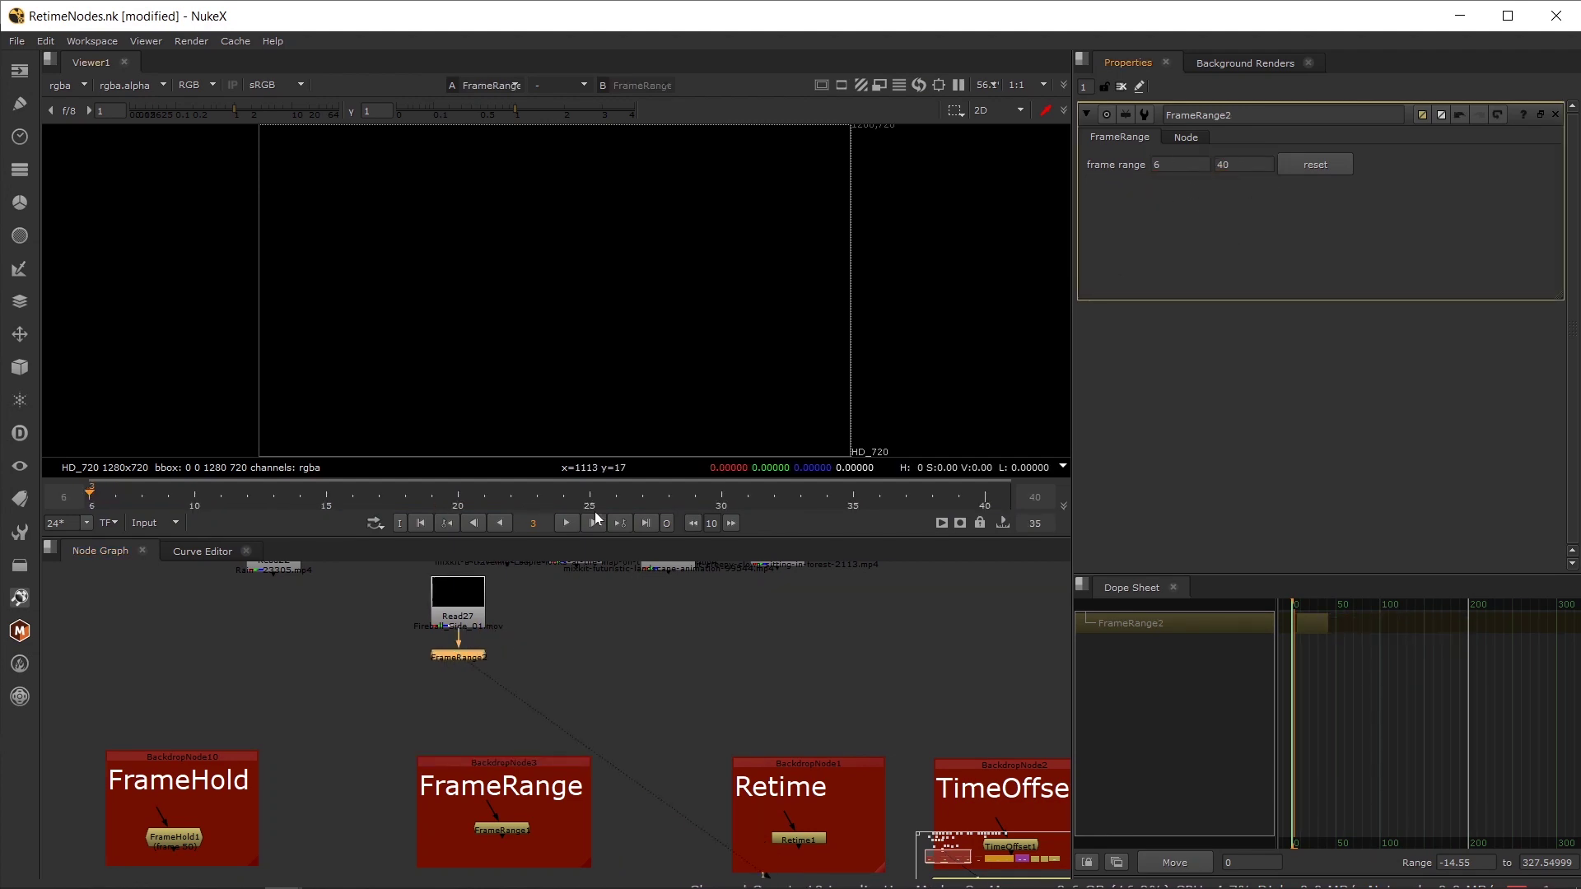
{"action": "left_click", "coordinate": [566, 523]}
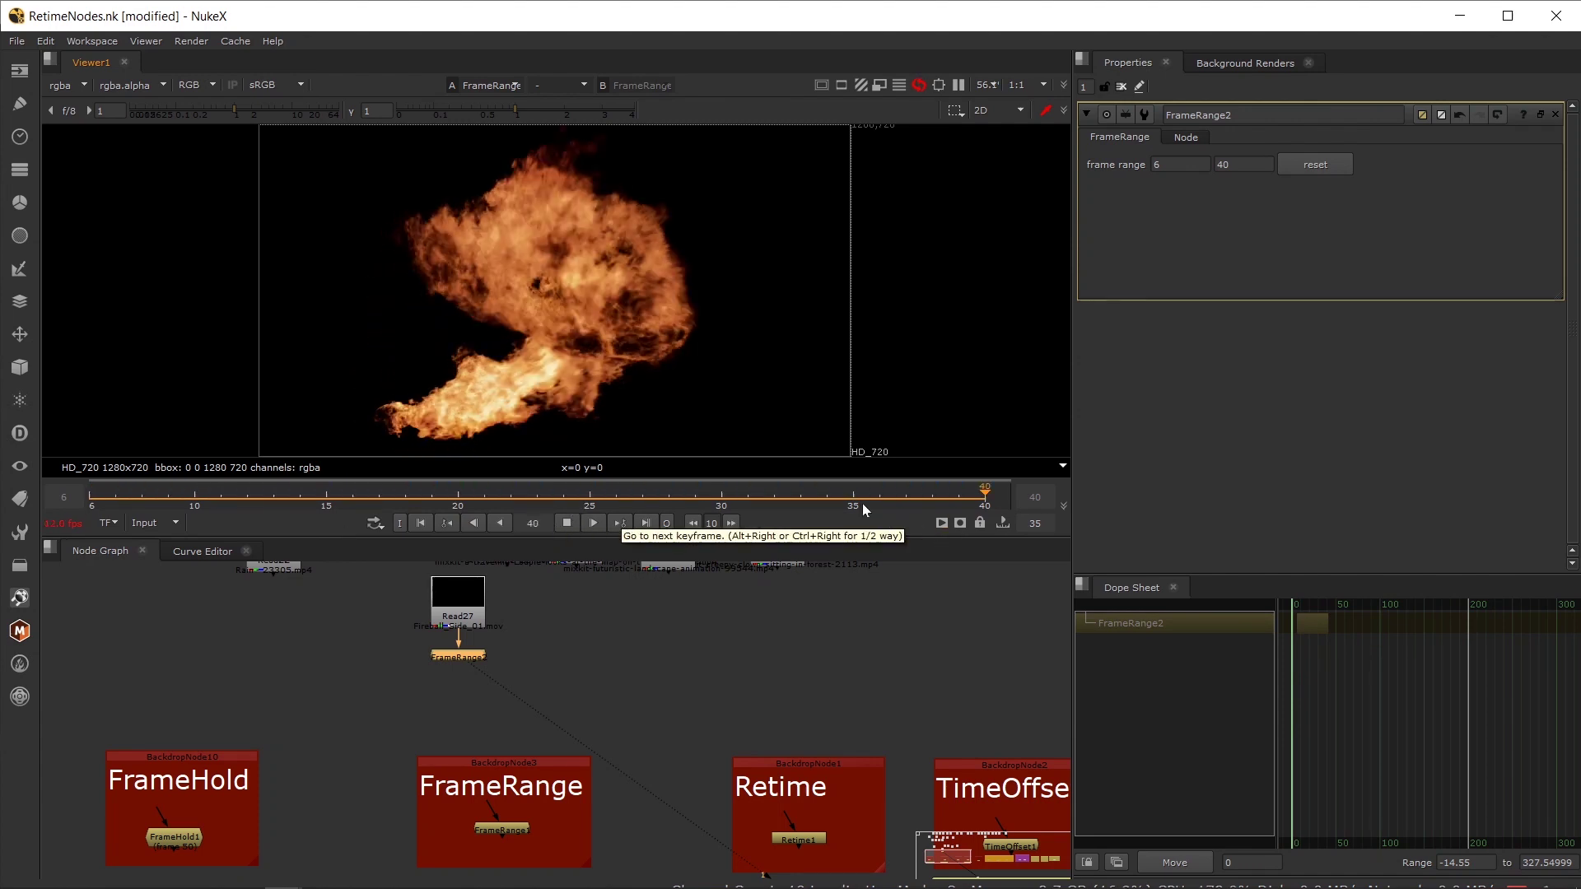
{"action": "left_click", "coordinate": [567, 523]}
- Merge the FrameRange2 output over the Read8 forest clip, swapping the merge inputs so the explosion is A and Read8 is B
{"action": "scroll", "coordinate": [542, 685], "scroll_direction": "up", "scroll_amount": 1}
{"action": "left_click_drag", "start_coordinate": [542, 681], "coordinate": [537, 737]}
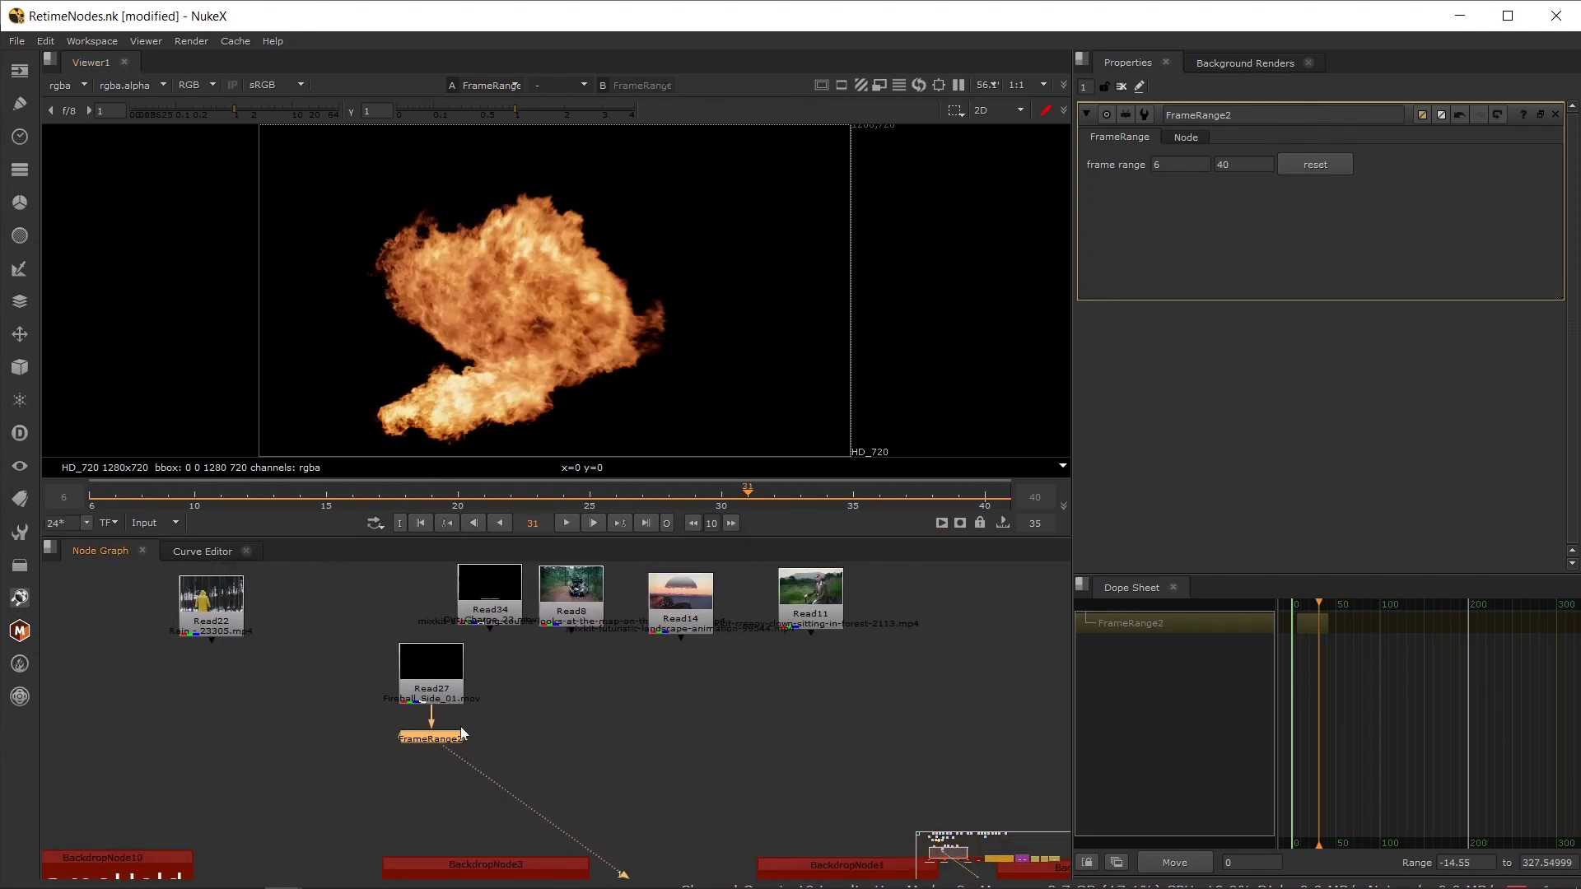
{"action": "key", "text": "m"}
{"action": "left_click_drag", "start_coordinate": [434, 756], "coordinate": [551, 584]}
{"action": "key", "text": "shift+x"}
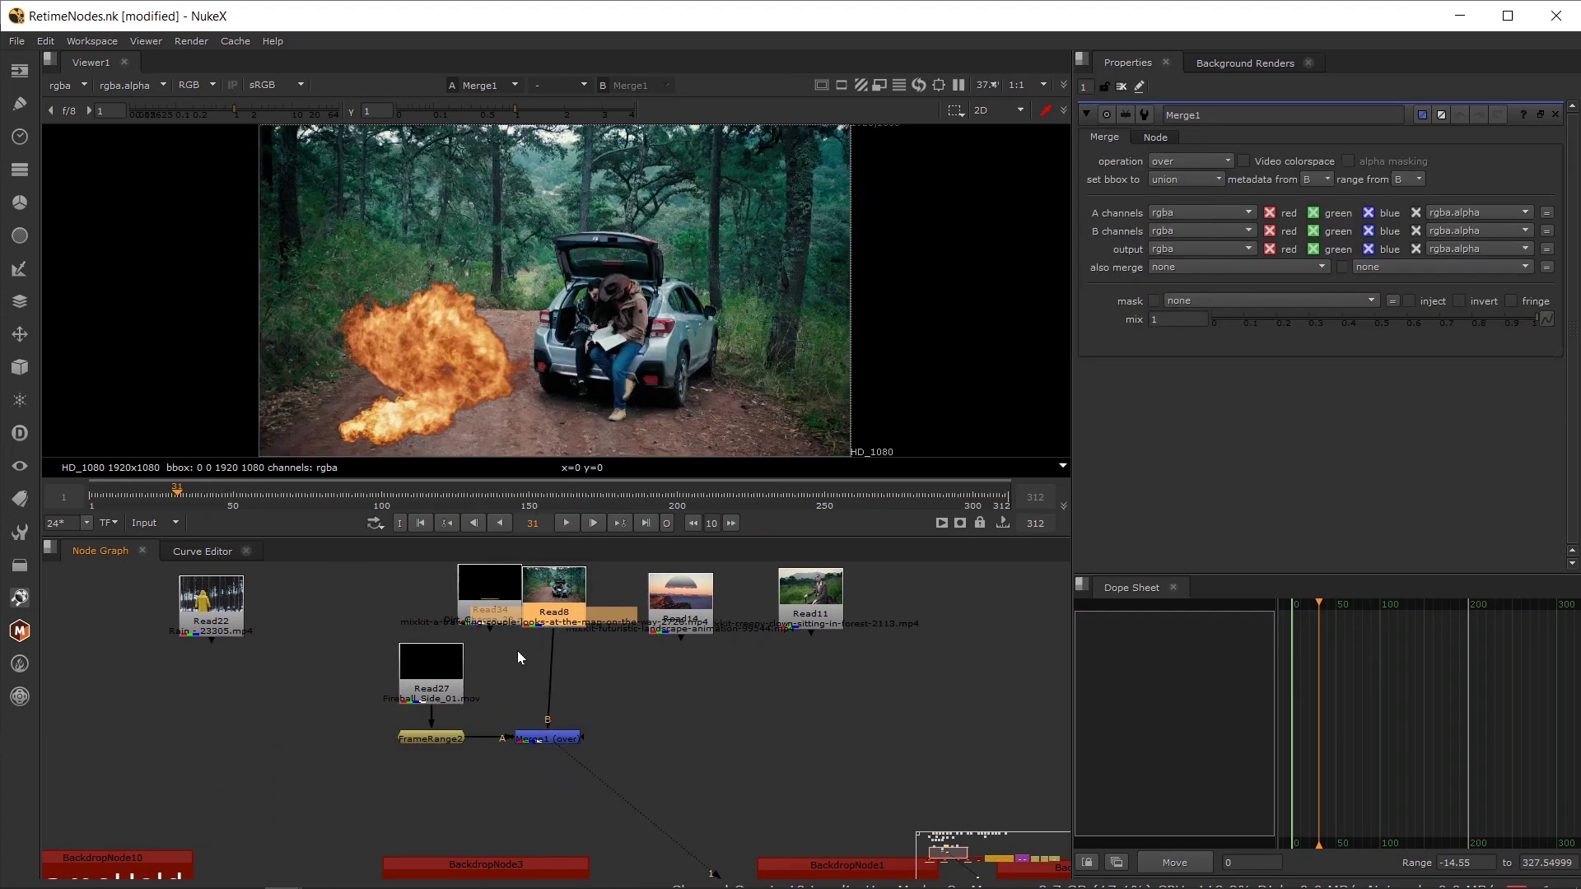
- Separate the overlapping Read34 and Read8 nodes, and open the Read8 properties to examine its frame range
{"action": "left_click", "coordinate": [98, 495]}
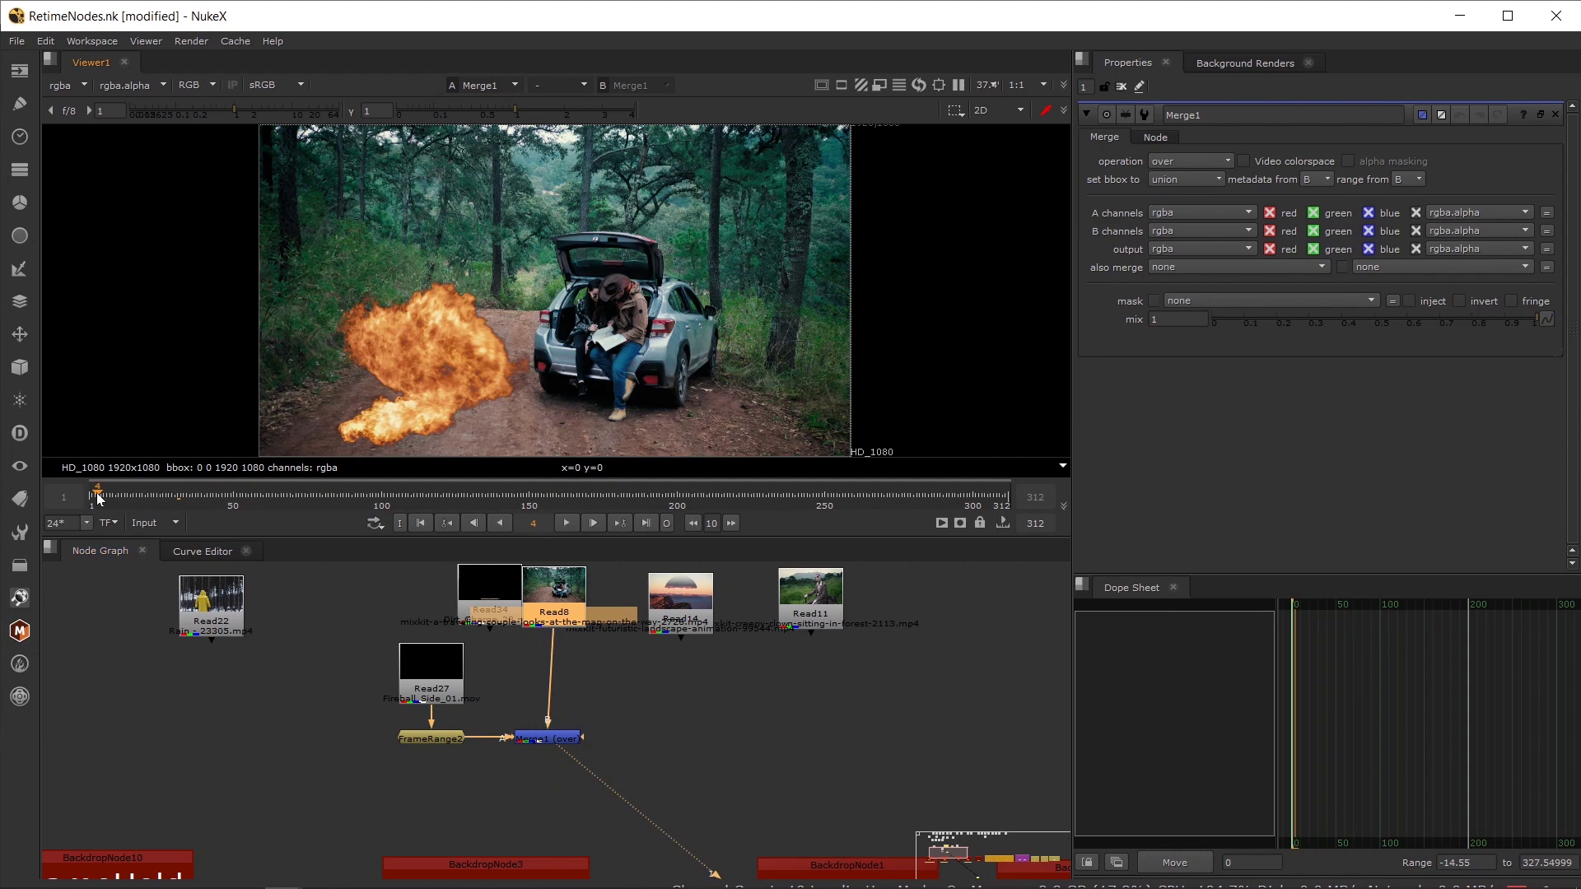
{"action": "left_click_drag", "start_coordinate": [503, 602], "coordinate": [463, 577]}
{"action": "left_click_drag", "start_coordinate": [536, 601], "coordinate": [534, 617]}
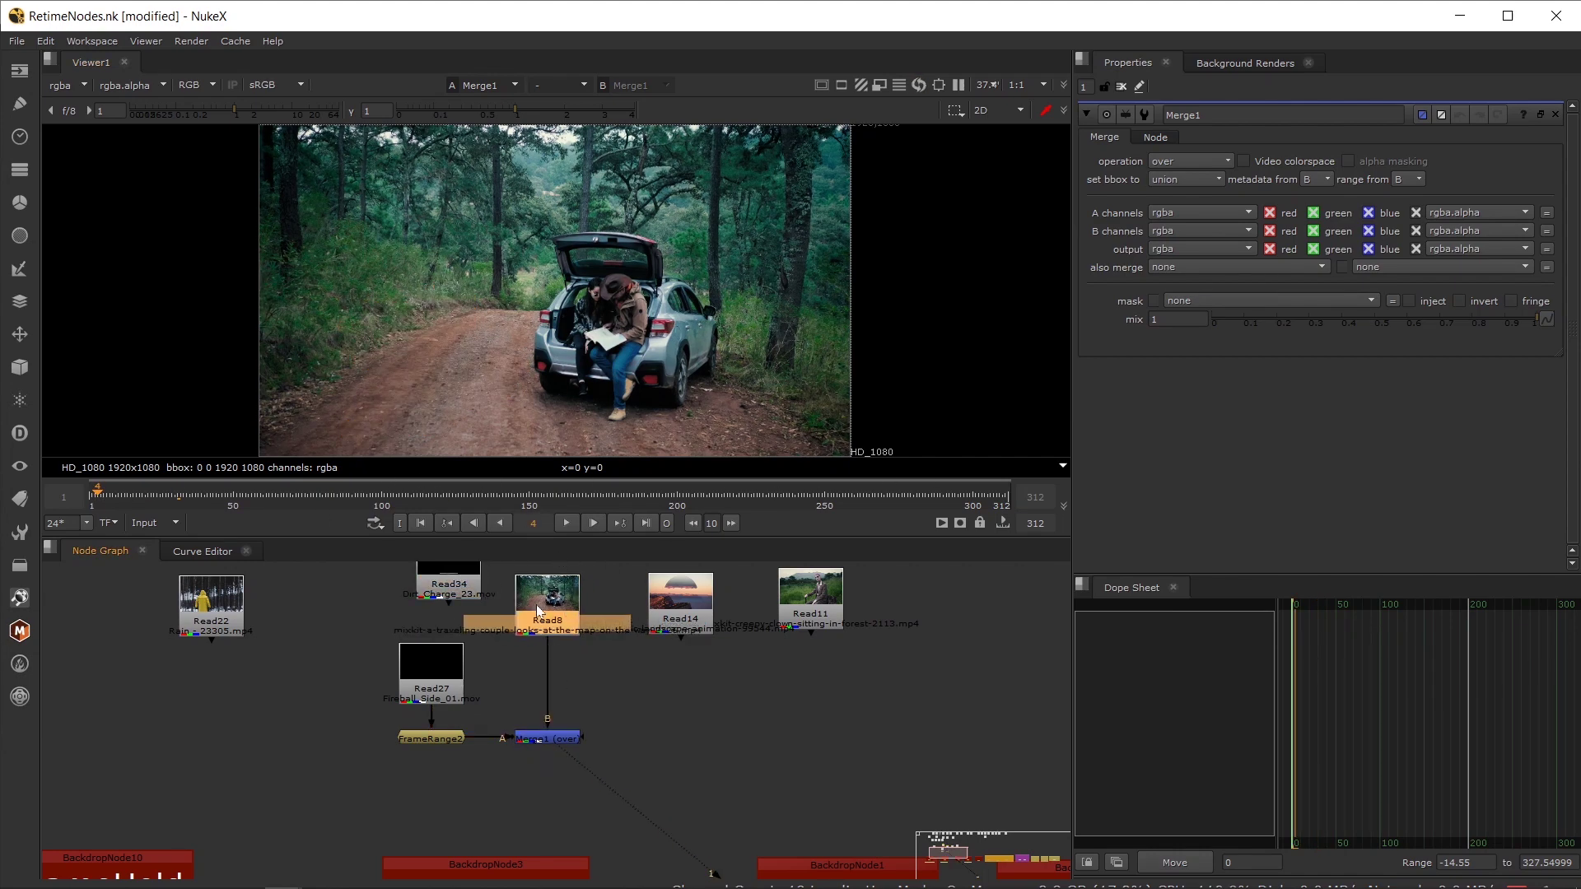
{"action": "double_click", "coordinate": [538, 610]}
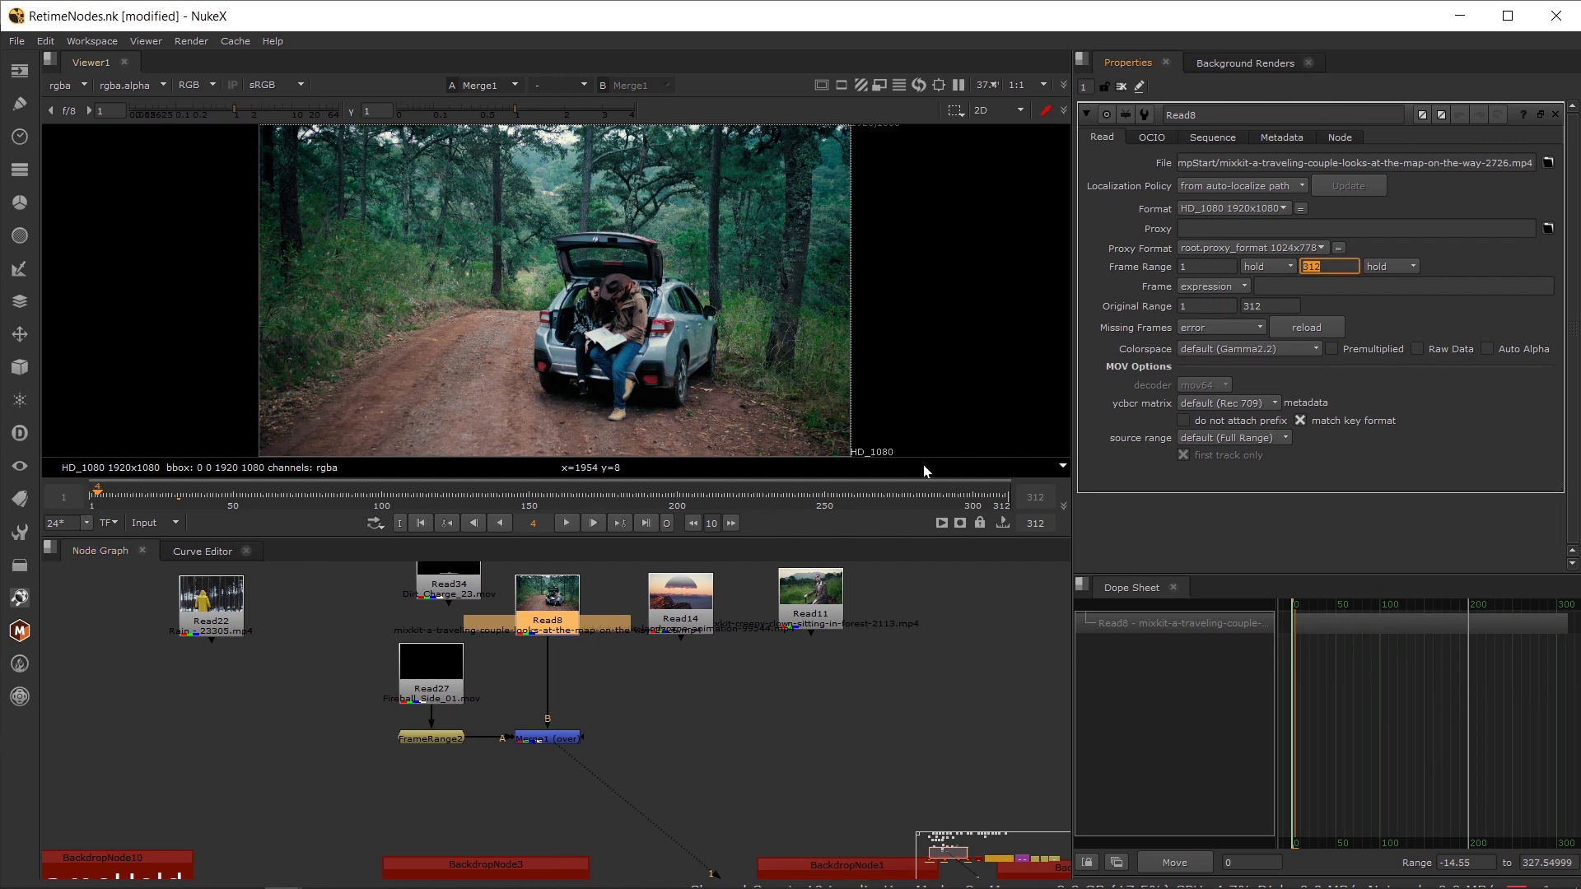
- Play the Merge1 composite to check the explosion against the FrameRange2 settings, then display FrameRange2 on its own in the Viewer
{"action": "left_click", "coordinate": [536, 738]}
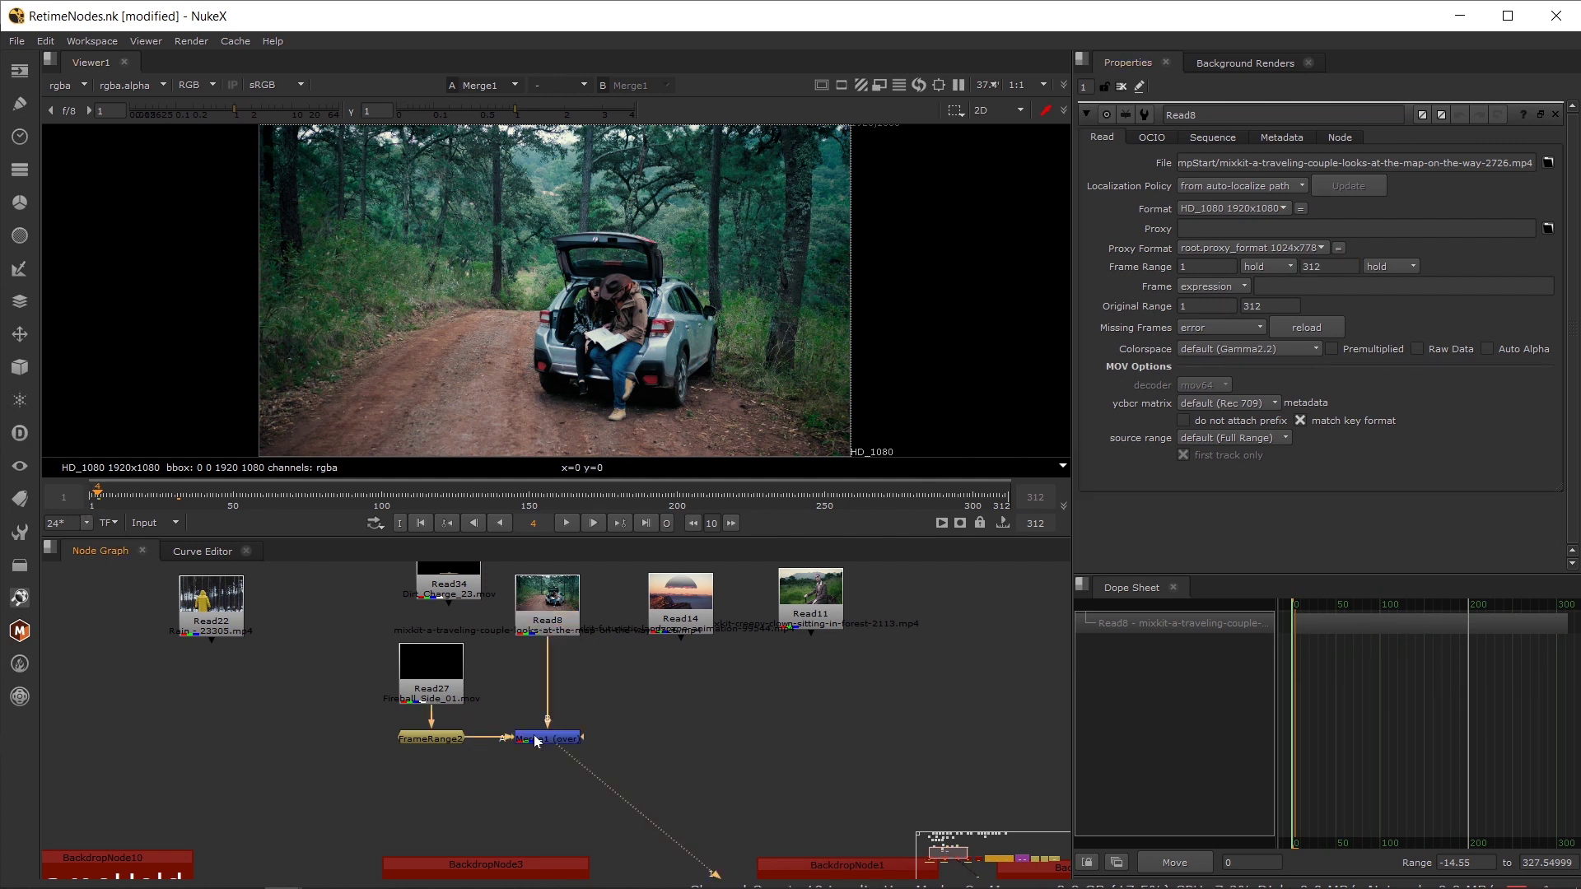
{"action": "left_click", "coordinate": [564, 523]}
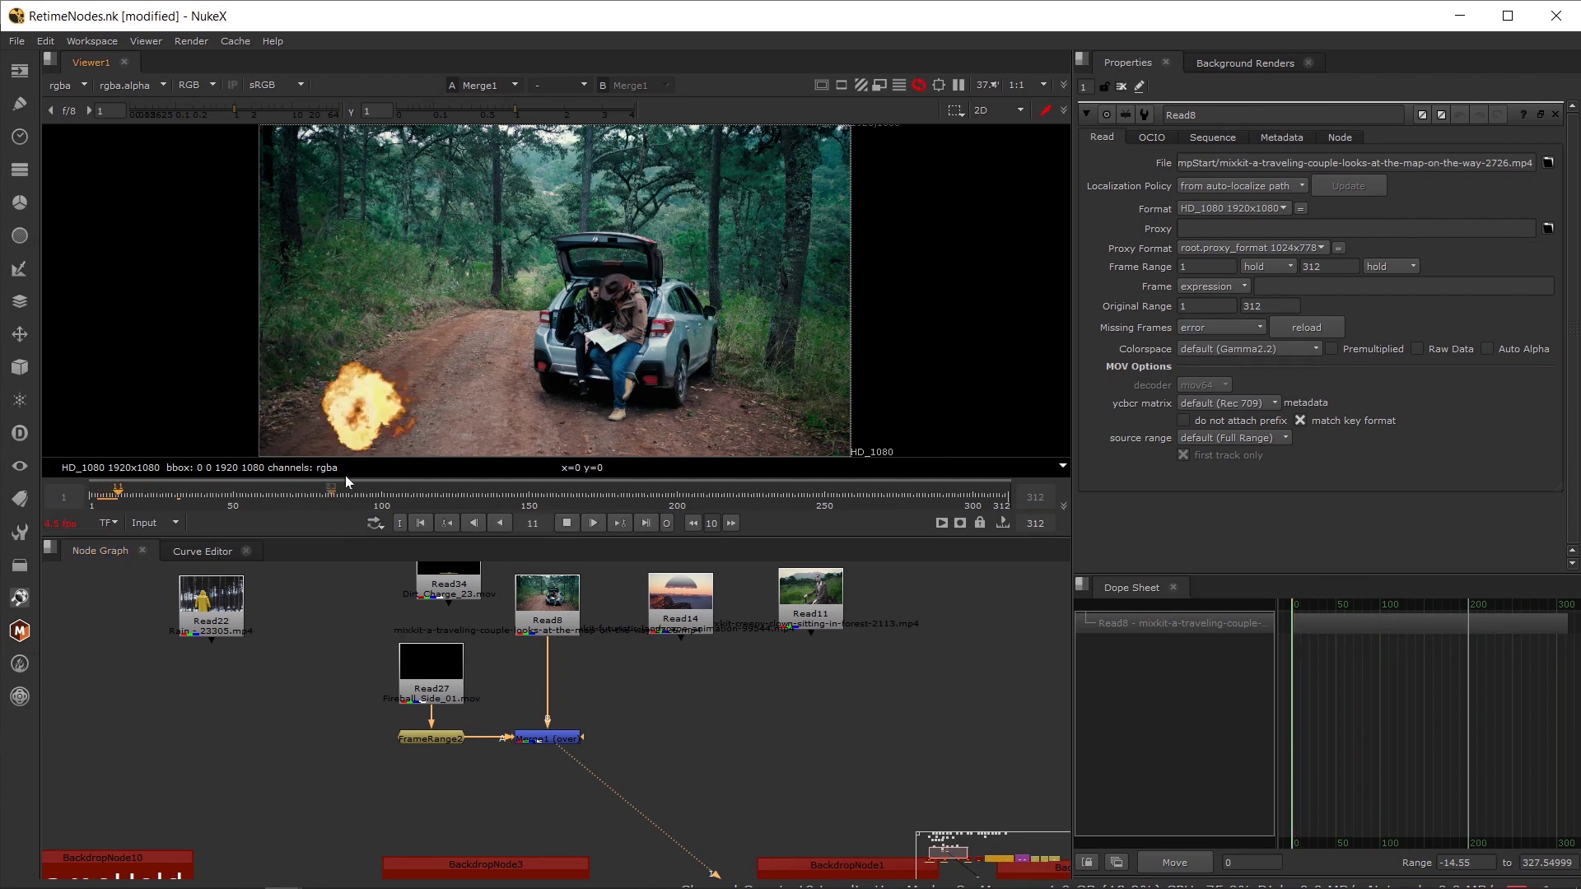
{"action": "left_click", "coordinate": [428, 738]}
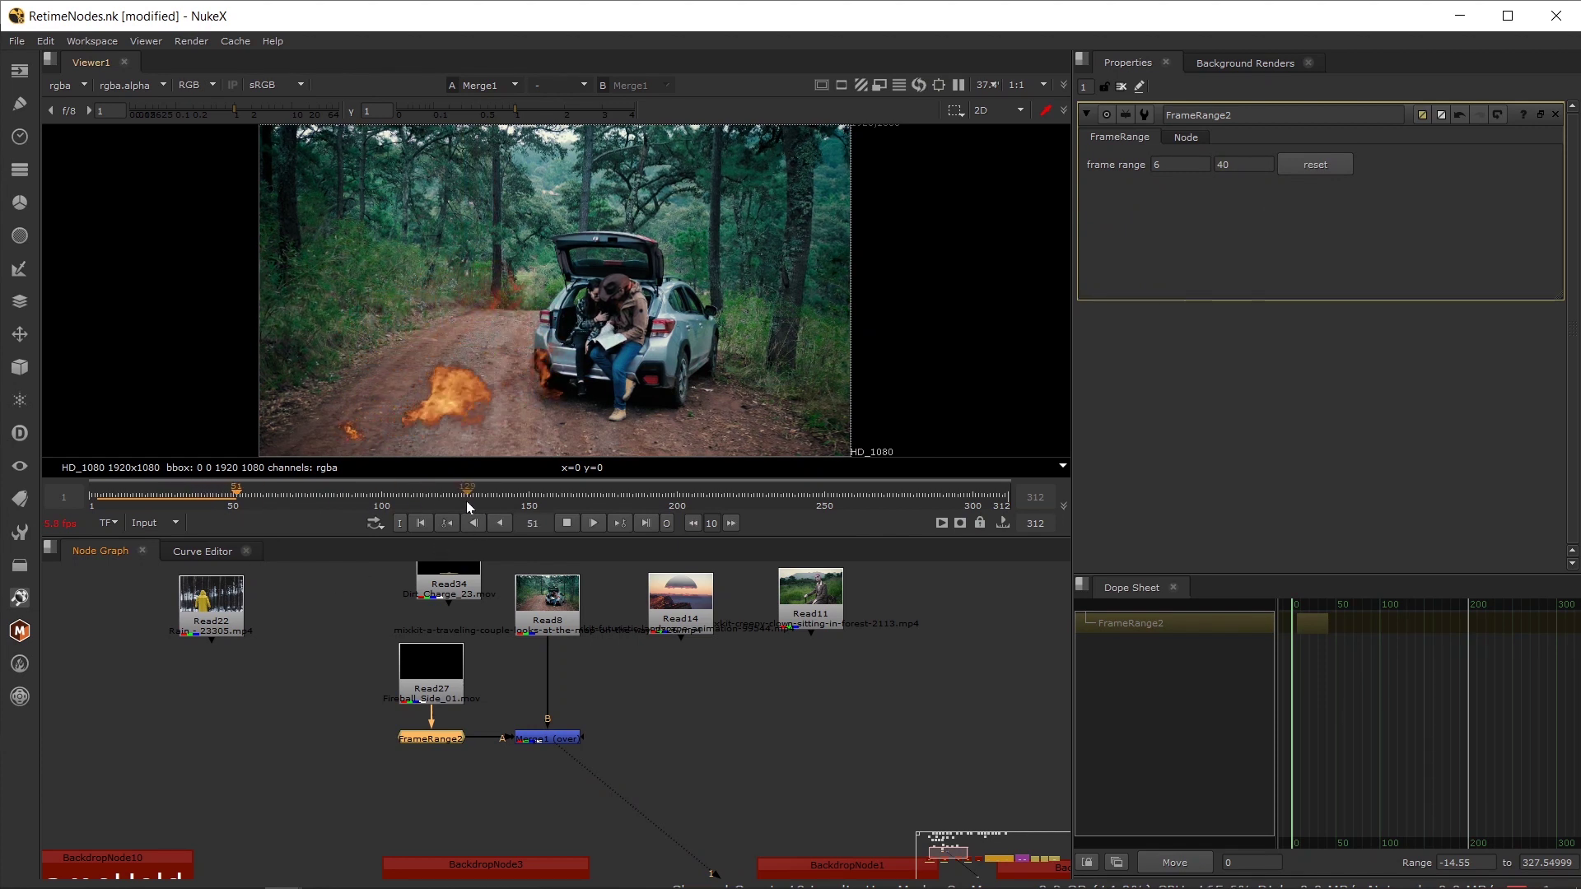
{"action": "left_click", "coordinate": [571, 522]}
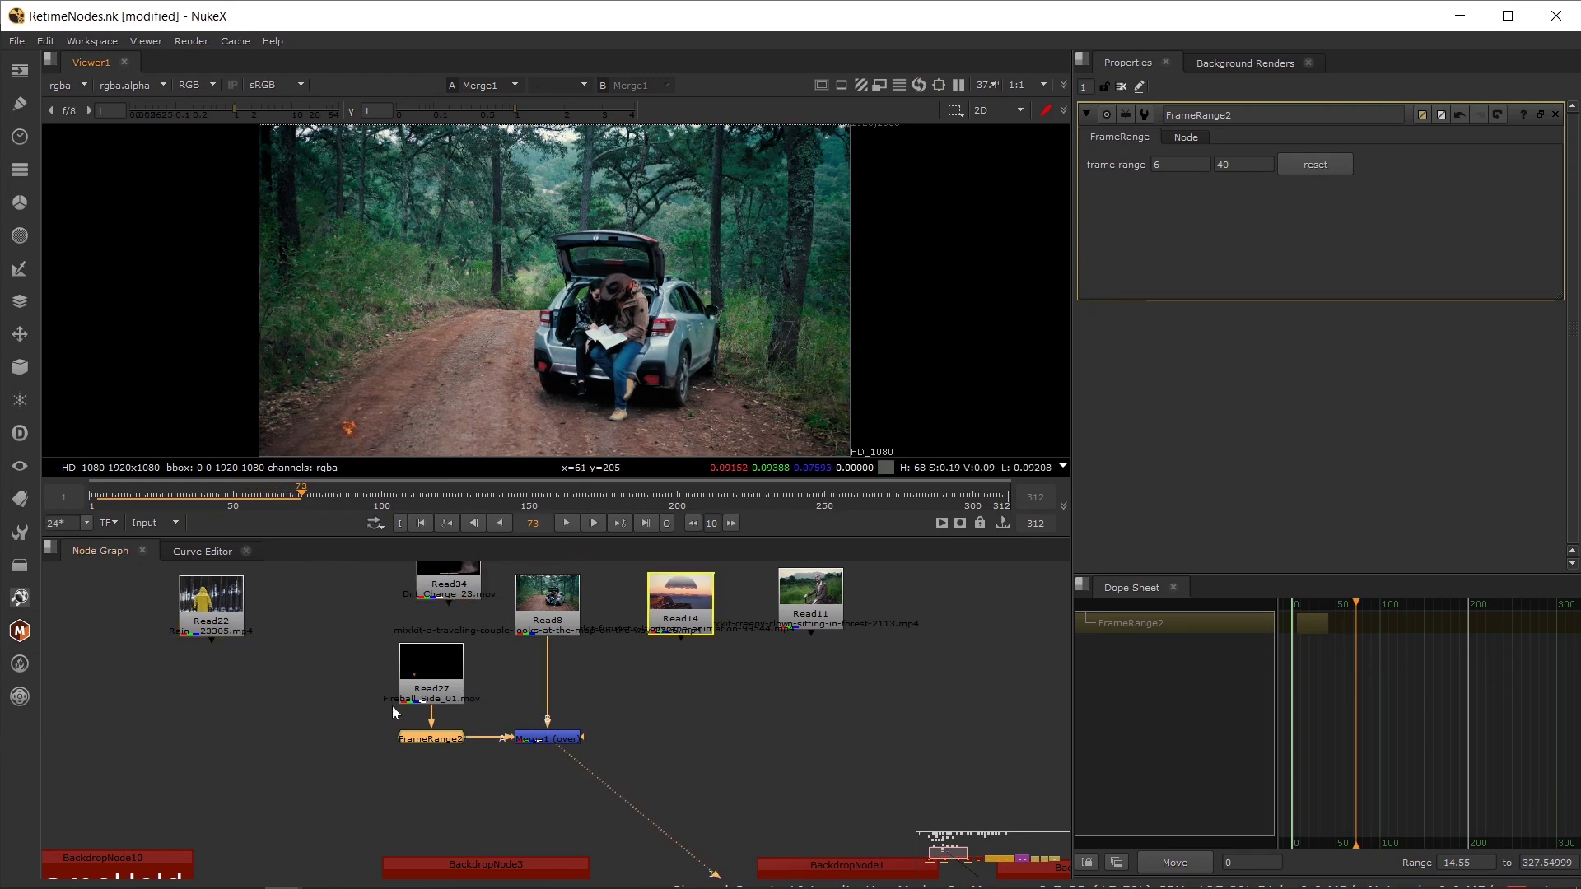
{"action": "key", "text": "1"}
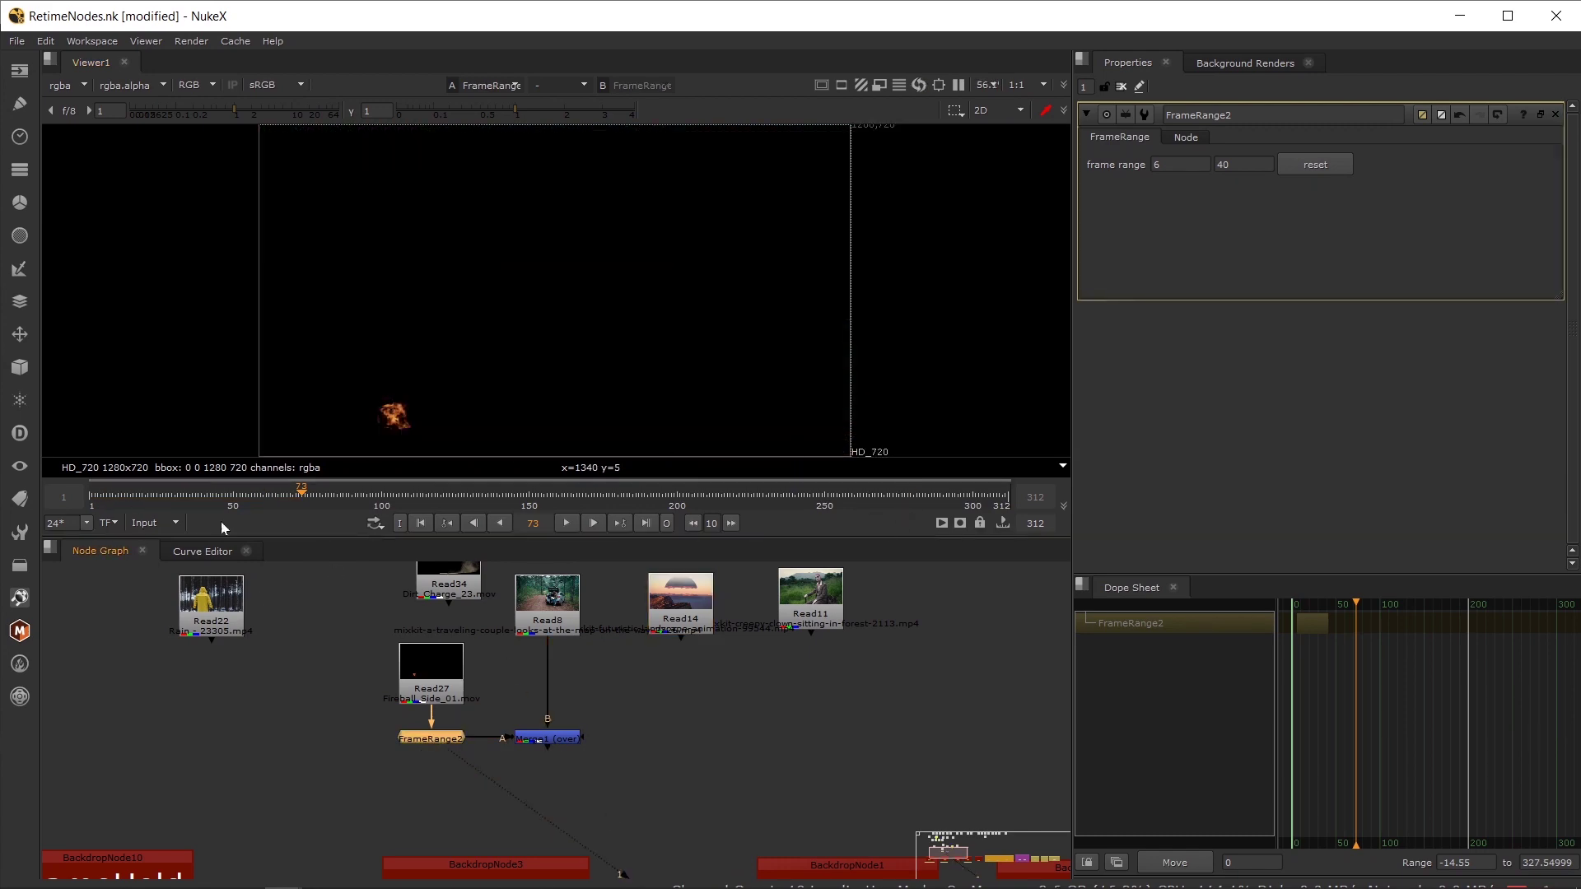
- Paste a copy of the Read27 fireball clip above the Retime backdrop and display the copy in the Viewer
{"action": "left_click_drag", "start_coordinate": [436, 680], "coordinate": [437, 674]}
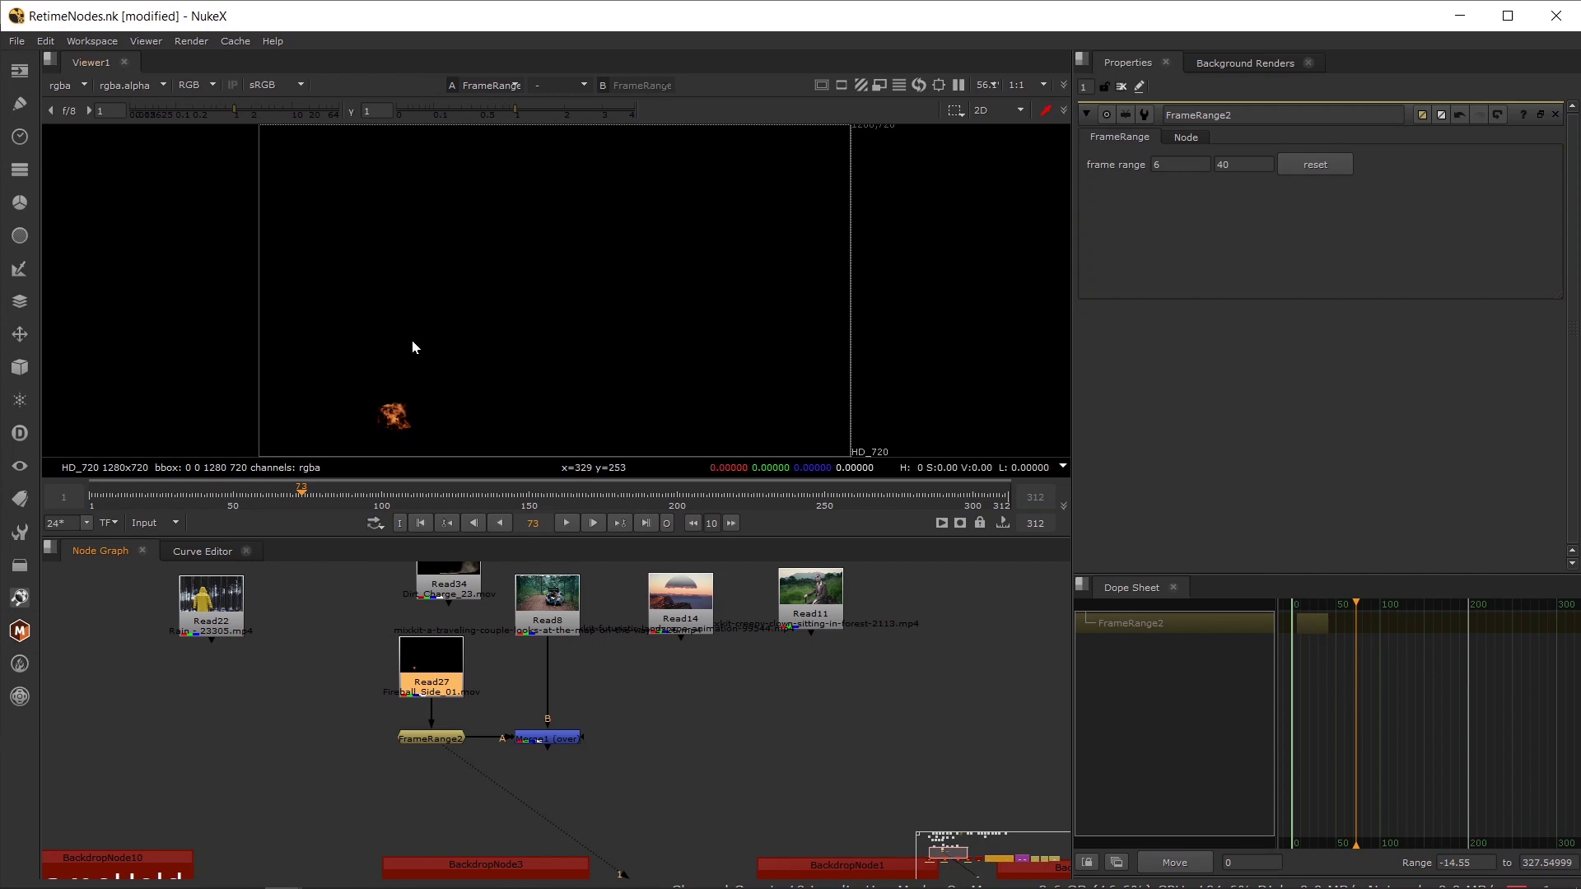
{"action": "scroll", "coordinate": [594, 715], "scroll_direction": "down", "scroll_amount": 3}
{"action": "left_click_drag", "start_coordinate": [593, 718], "coordinate": [428, 670]}
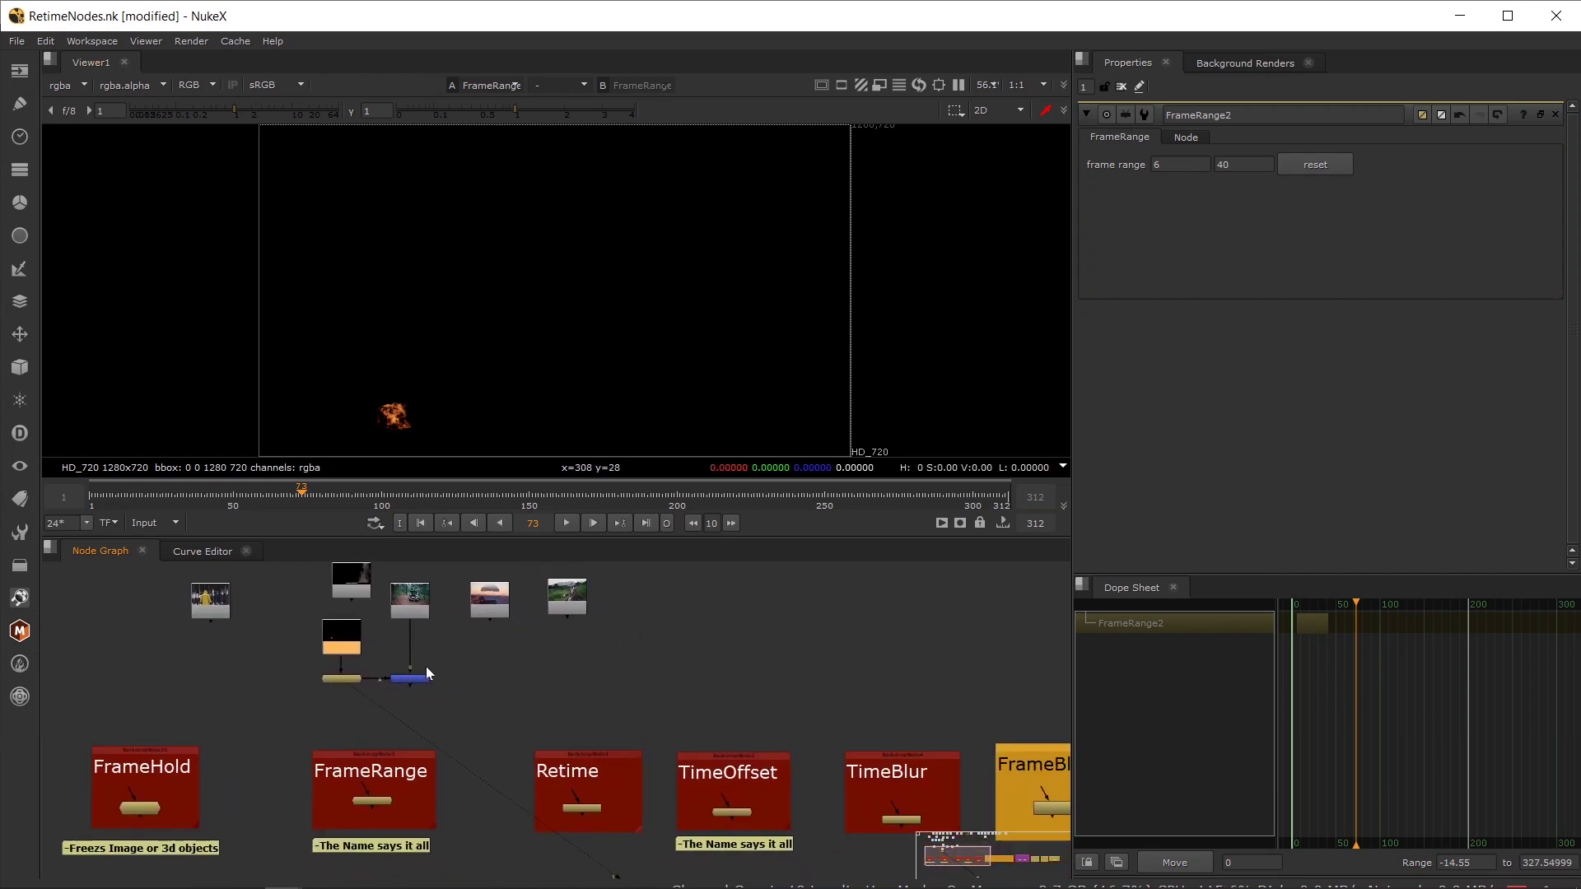
{"action": "scroll", "coordinate": [574, 765], "scroll_direction": "up", "scroll_amount": 3}
{"action": "left_click_drag", "start_coordinate": [239, 694], "coordinate": [248, 772]}
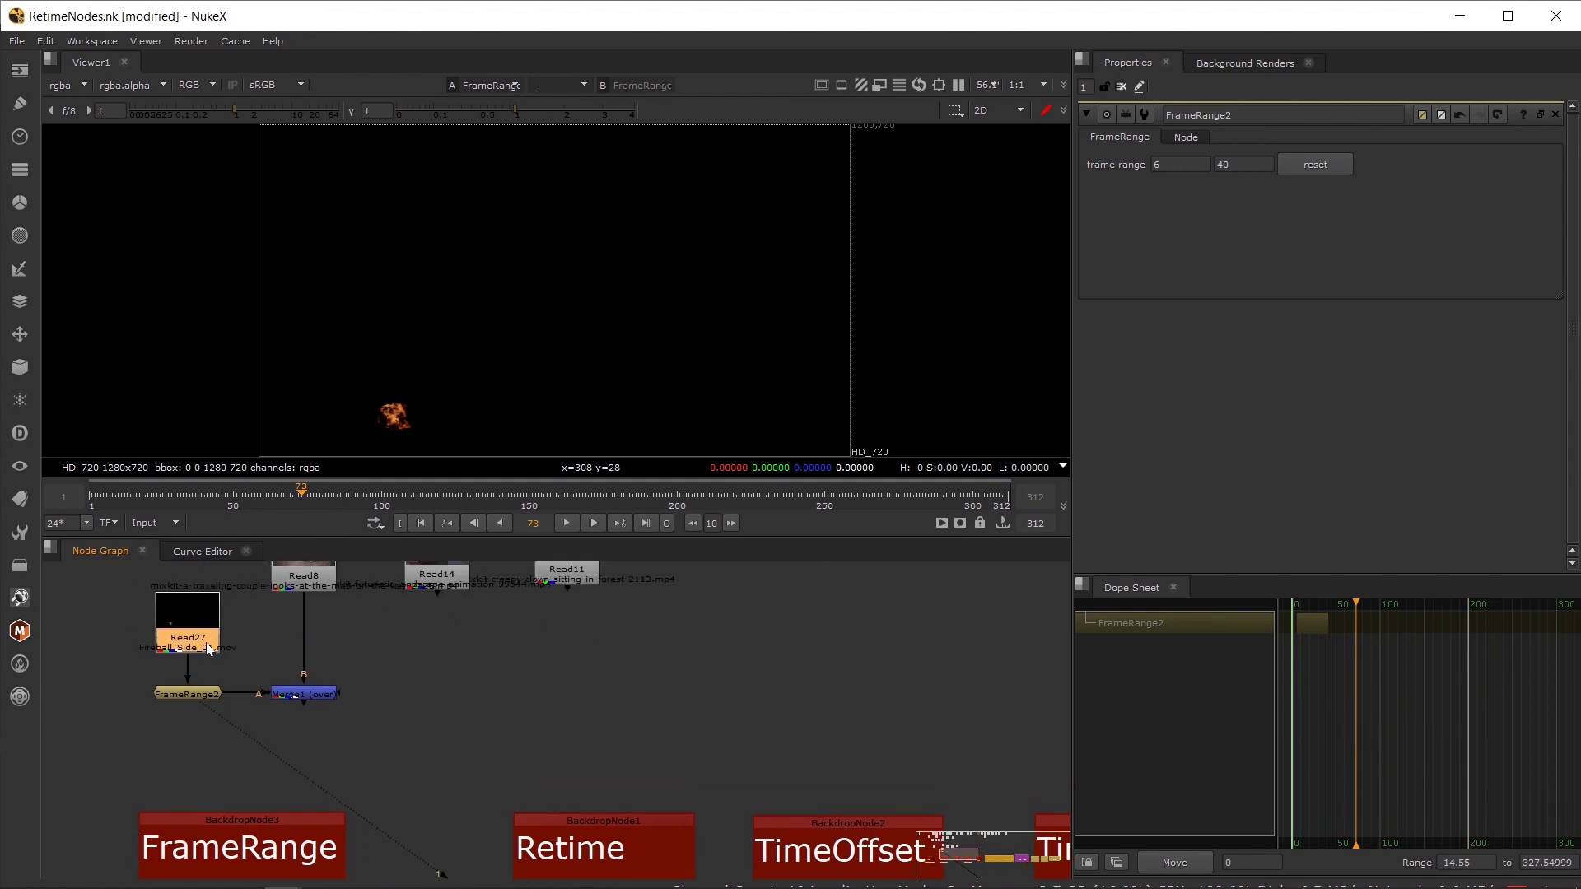
{"action": "key", "text": "ctrl+v"}
{"action": "scroll", "coordinate": [595, 758], "scroll_direction": "down", "scroll_amount": 2}
{"action": "key", "text": "1"}
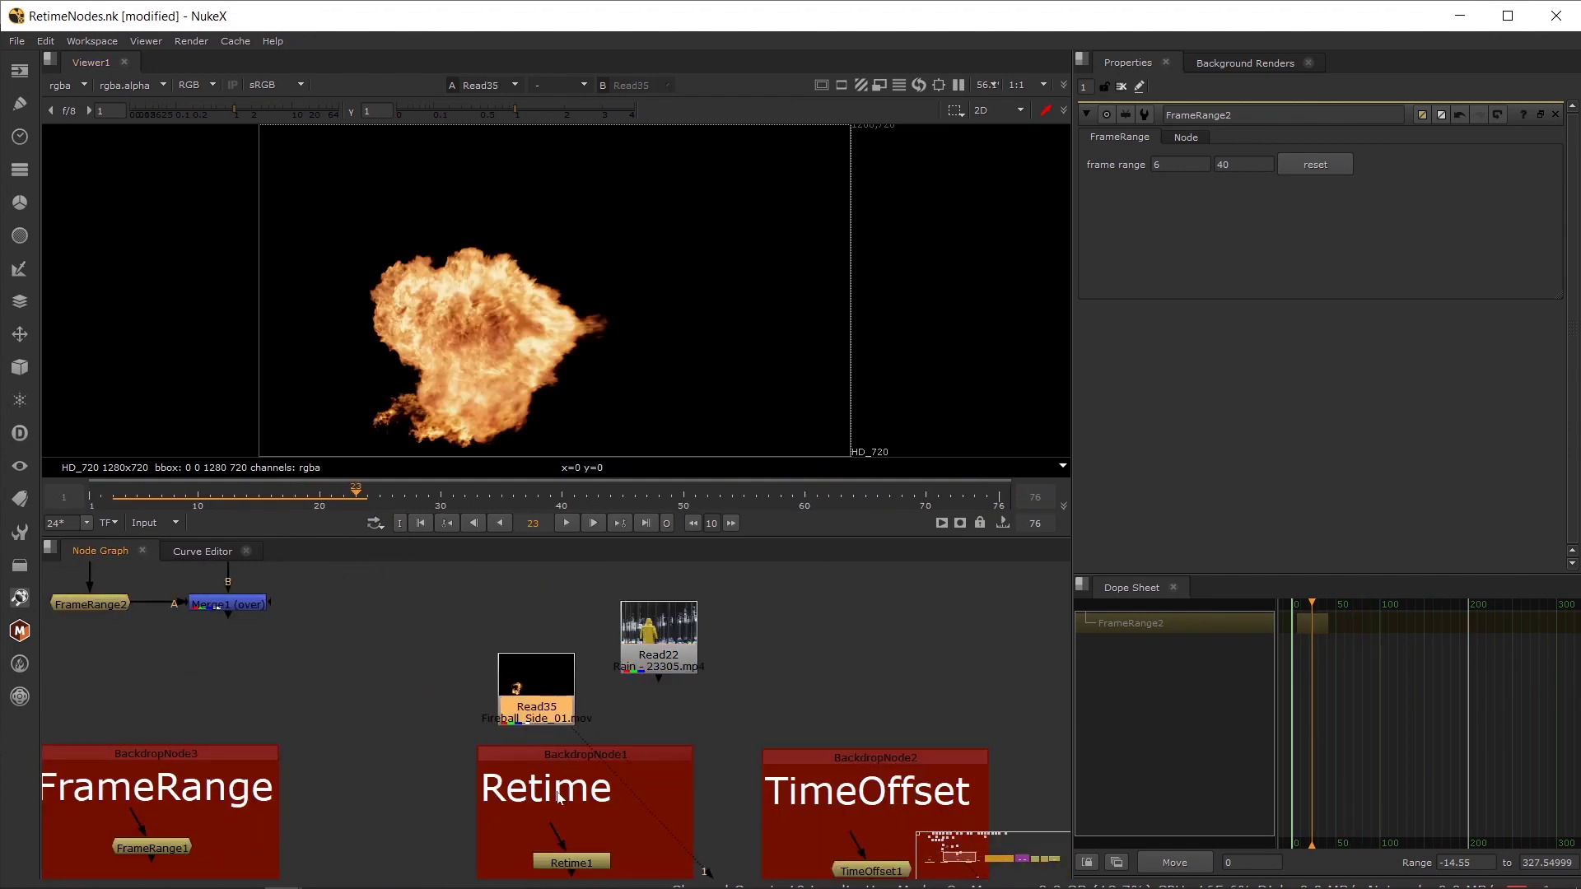
- Connect Retime1 to the copied fireball clip Read35, display its output in the Viewer and open its properties
{"action": "scroll", "coordinate": [553, 774], "scroll_direction": "up", "scroll_amount": 1}
{"action": "left_click", "coordinate": [551, 813]}
{"action": "key", "text": "1"}
{"action": "left_click_drag", "start_coordinate": [527, 776], "coordinate": [502, 617]}
{"action": "left_click_drag", "start_coordinate": [503, 618], "coordinate": [544, 623]}
{"action": "double_click", "coordinate": [537, 813]}
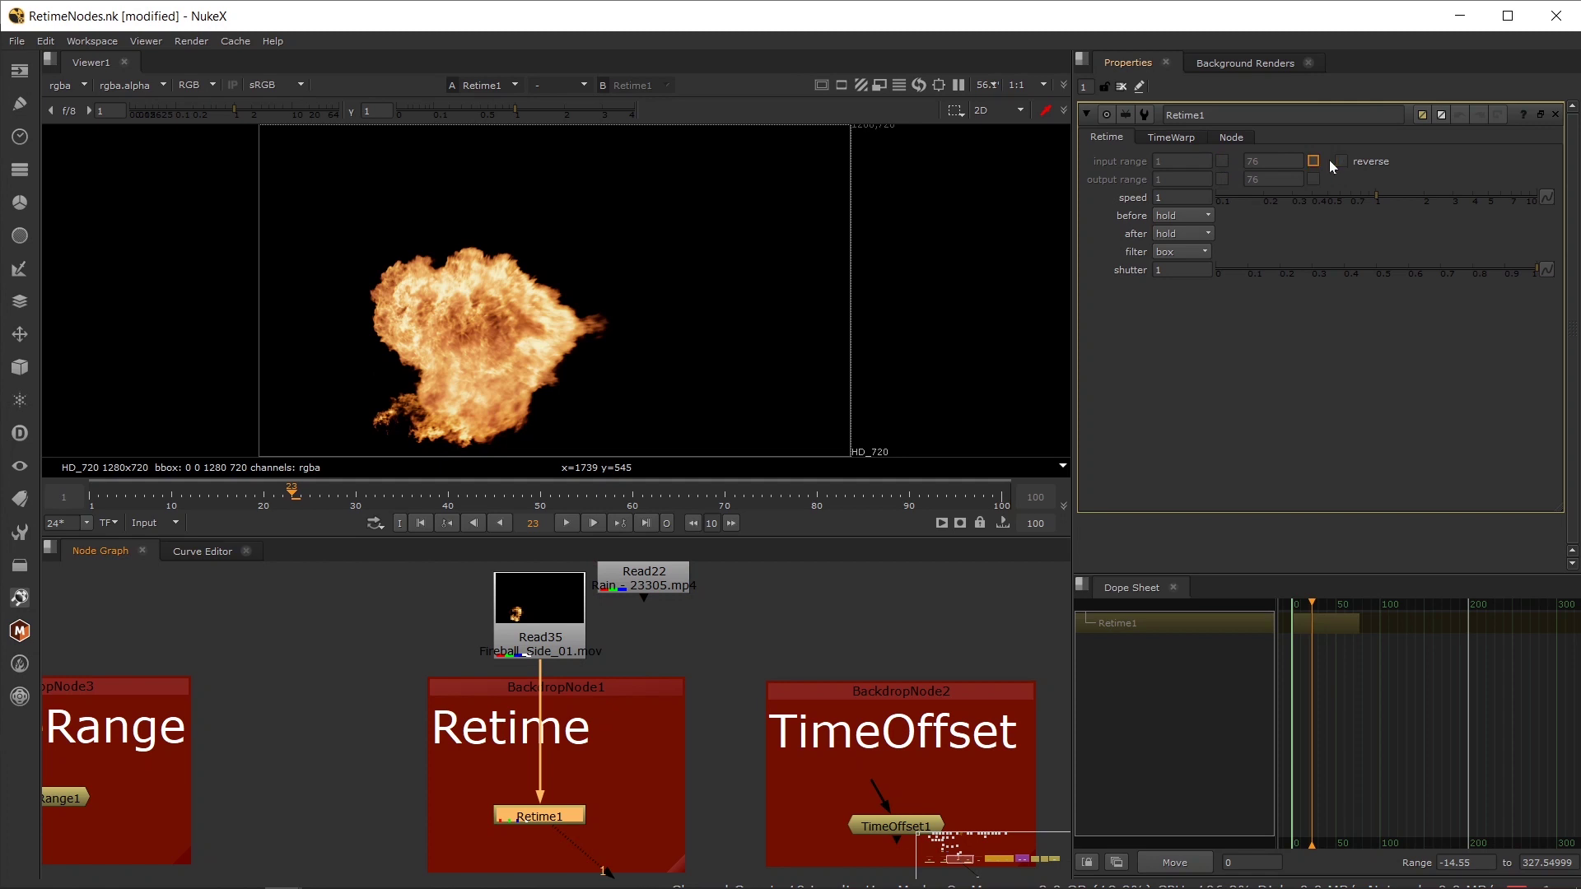
- Move Read35 aside, connect Retime1 to the Read22 rain clip instead and display the Retime1 output
{"action": "left_click_drag", "start_coordinate": [550, 634], "coordinate": [466, 583]}
{"action": "left_click_drag", "start_coordinate": [639, 582], "coordinate": [576, 613]}
{"action": "key", "text": "1"}
{"action": "left_click_drag", "start_coordinate": [469, 611], "coordinate": [541, 600]}
{"action": "left_click", "coordinate": [544, 818]}
{"action": "key", "text": "1"}
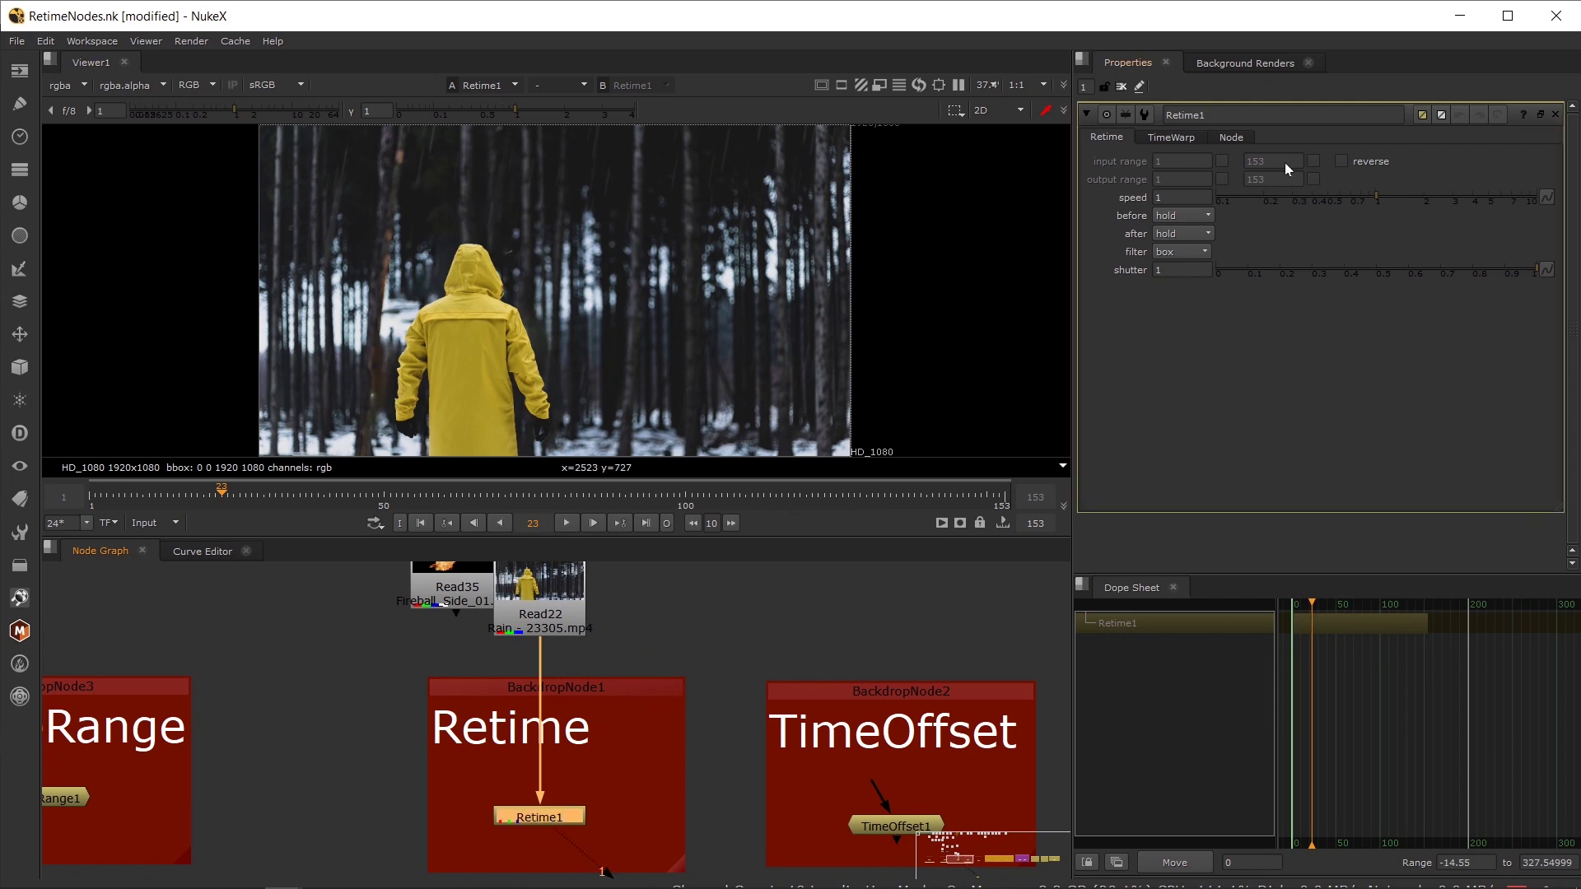
- Turn on reverse in Retime1, preview the rain clip playing backwards, and turn reverse off again
{"action": "left_click", "coordinate": [1342, 161]}
{"action": "left_click", "coordinate": [138, 497]}
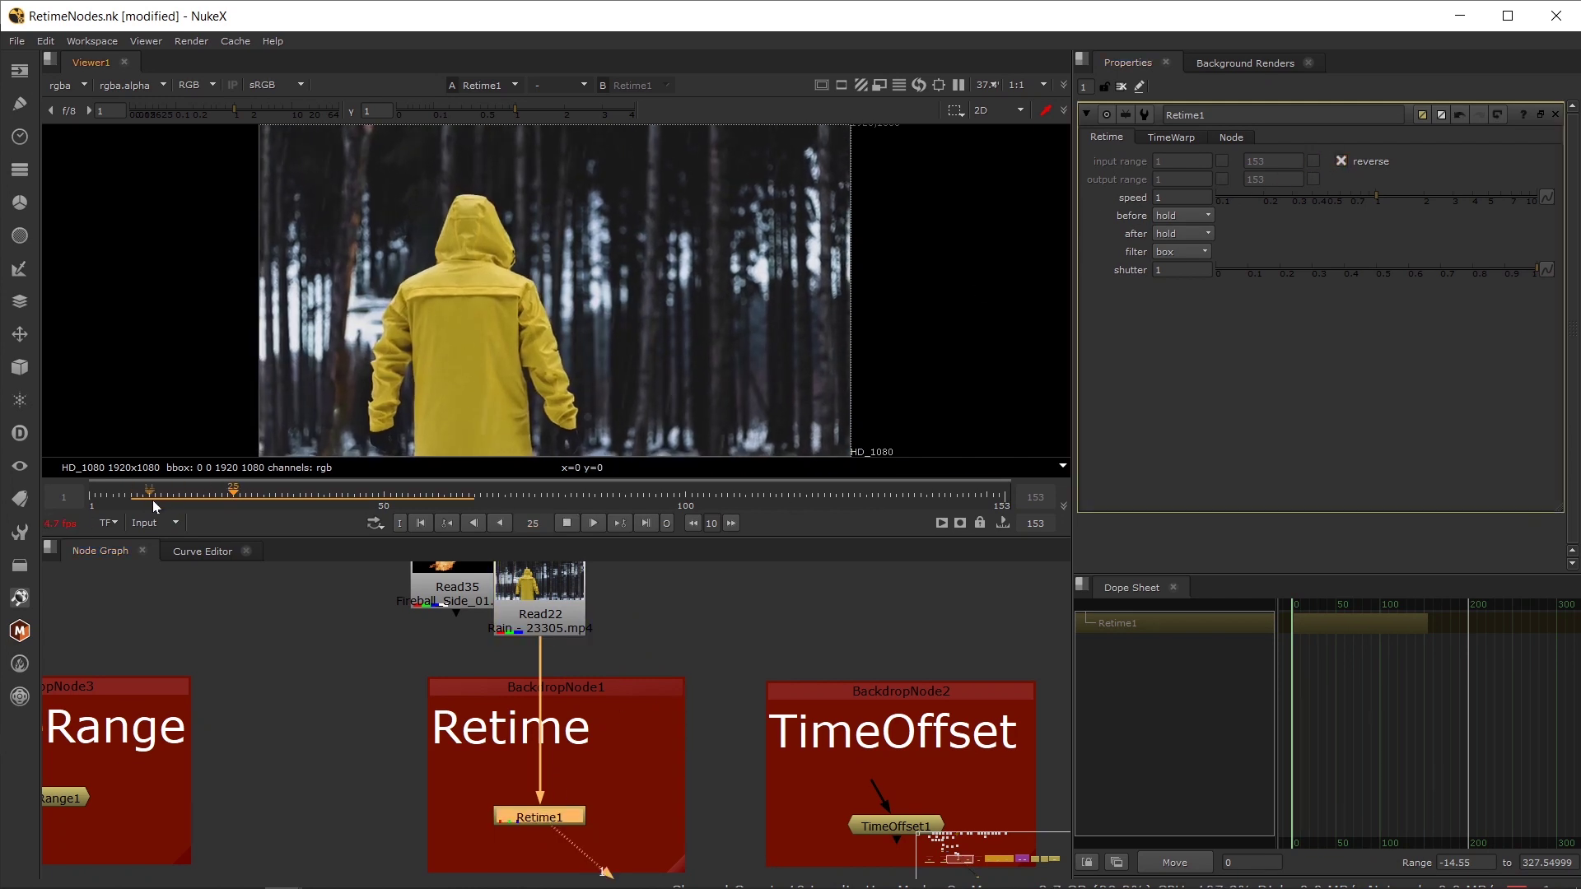
{"action": "left_click", "coordinate": [564, 523]}
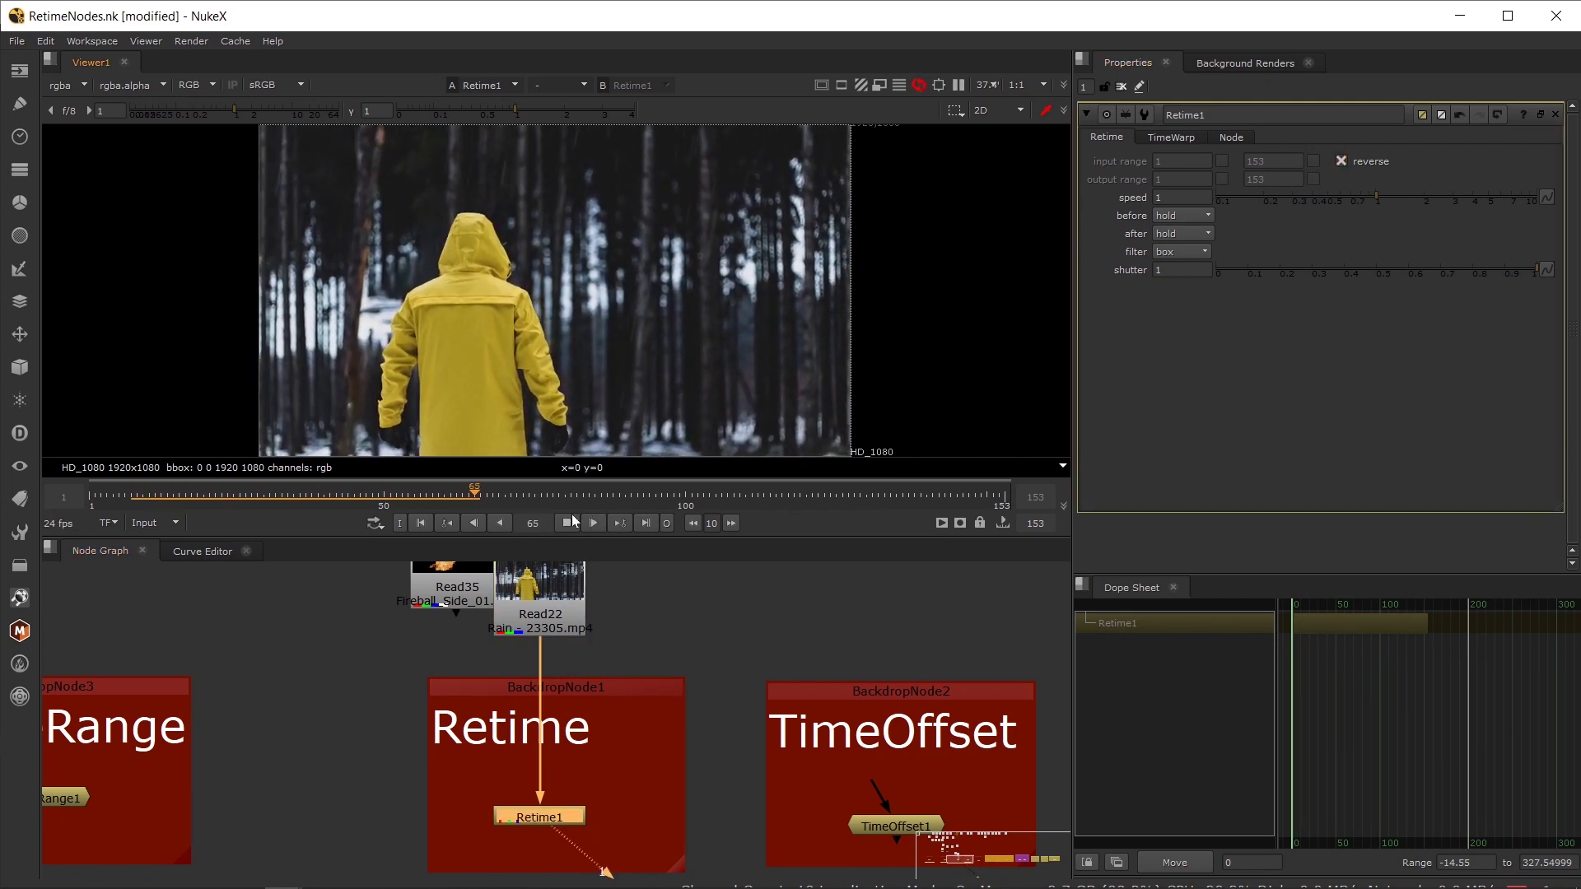
{"action": "left_click", "coordinate": [1342, 163]}
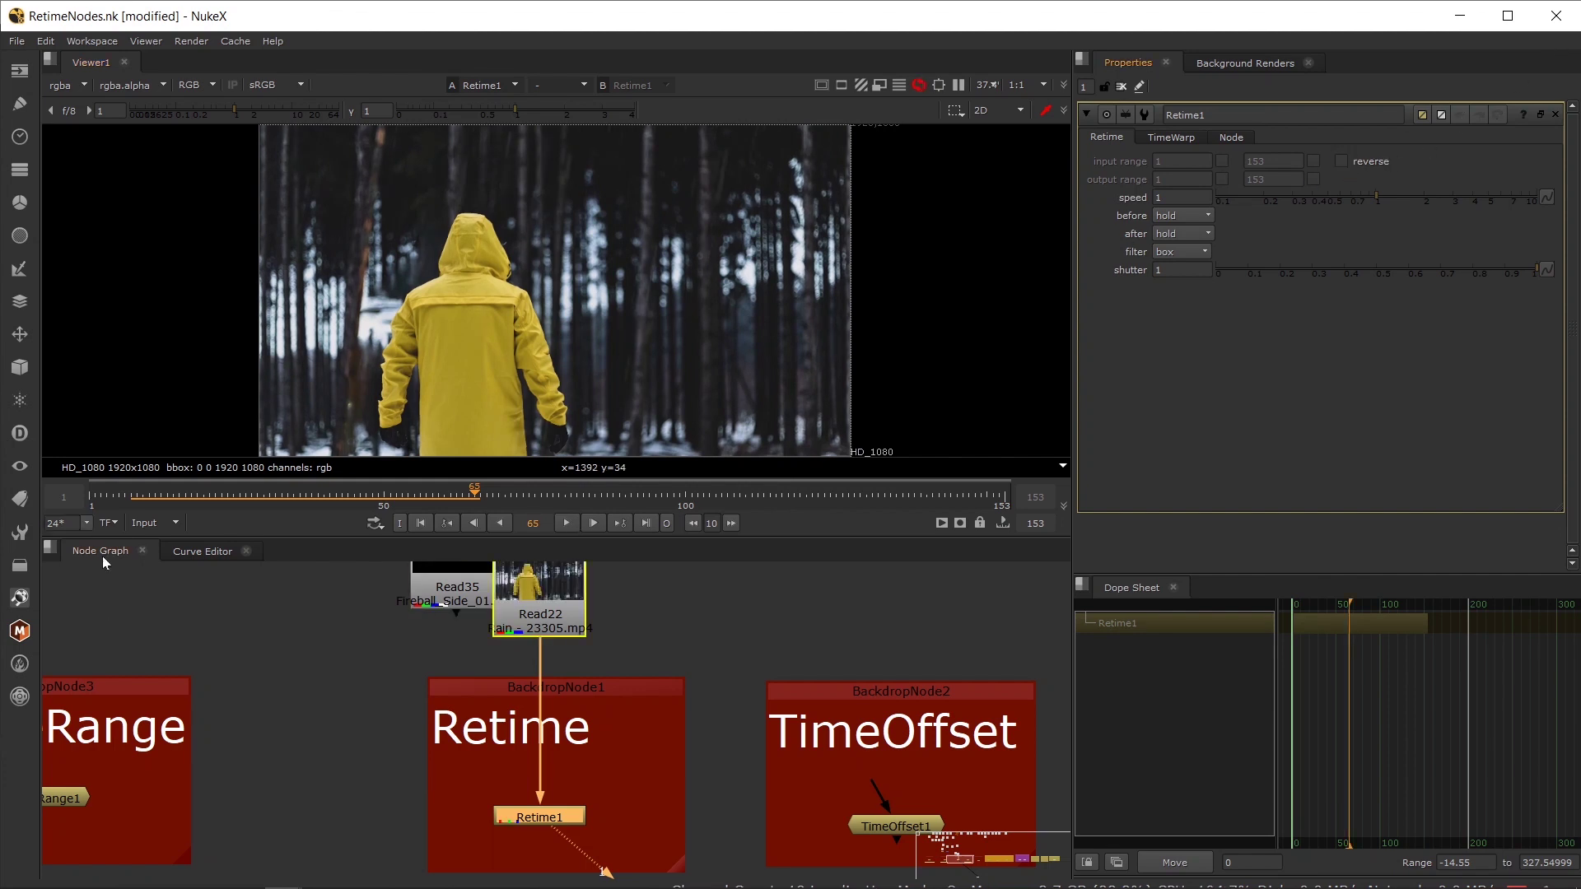
- Reconnect Retime1 to the Read35 fireball clip, and open and play that clip to examine its frame range
{"action": "left_click", "coordinate": [100, 501]}
{"action": "left_click_drag", "start_coordinate": [589, 663], "coordinate": [657, 713]}
{"action": "mouse_move", "coordinate": [595, 665]}
{"action": "left_mouse_down"}
{"action": "mouse_move", "coordinate": [685, 652]}
{"action": "mouse_move", "coordinate": [535, 637]}
{"action": "mouse_move", "coordinate": [610, 657]}
{"action": "left_mouse_up"}
{"action": "key", "text": "1"}
{"action": "double_click", "coordinate": [606, 652]}
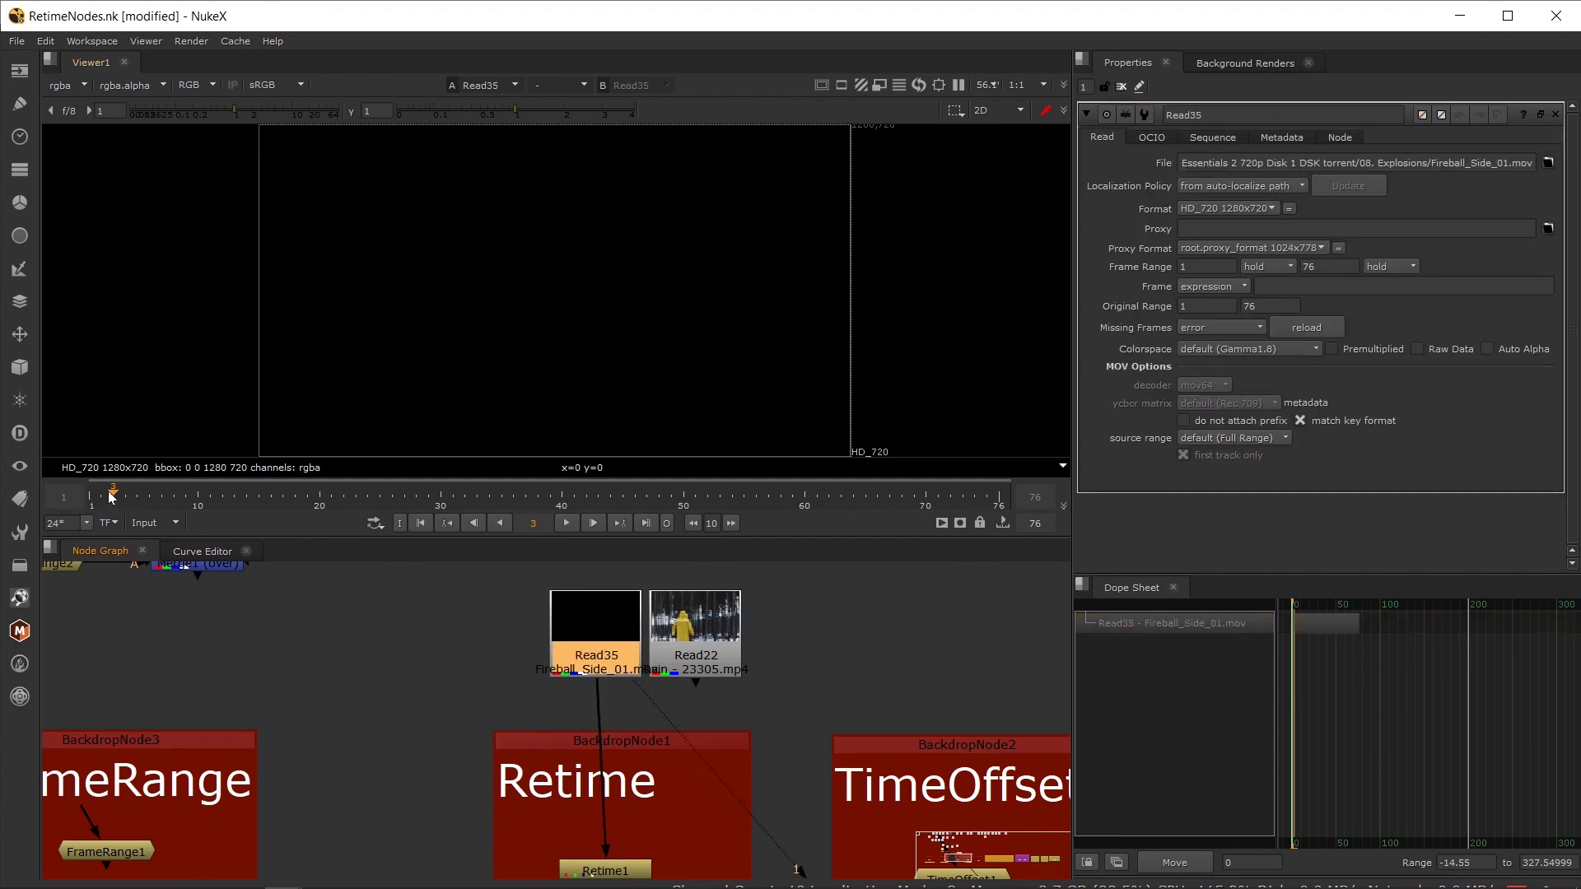
{"action": "left_click", "coordinate": [566, 523]}
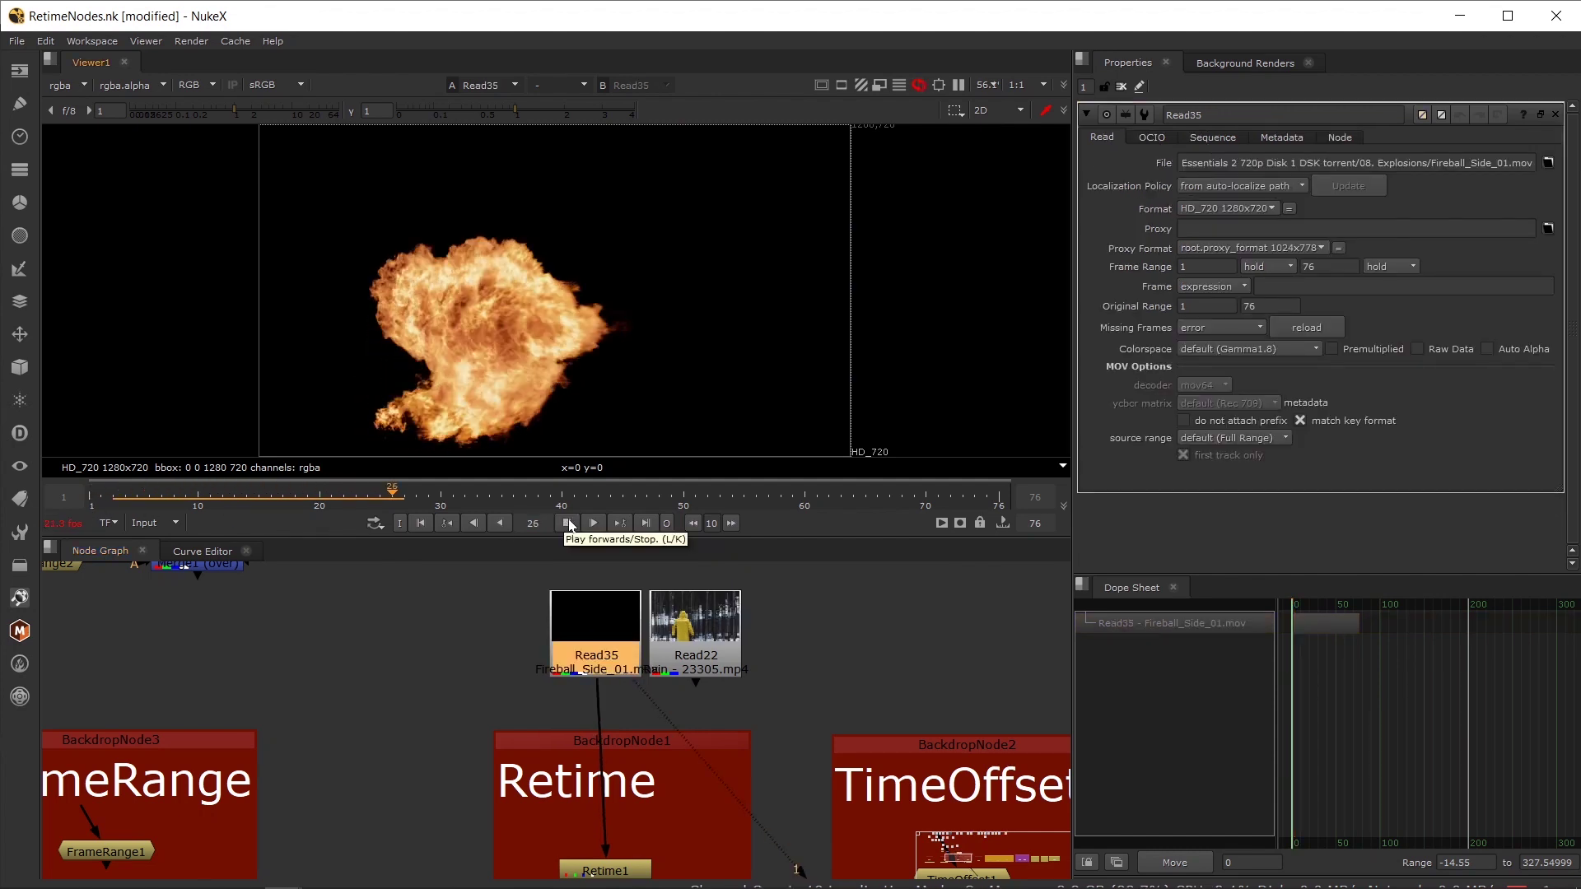
{"action": "left_click", "coordinate": [568, 523]}
- Space out the Read22 and Read35 nodes, and enable the Retime1 input range with frames 6 to 40
{"action": "left_click_drag", "start_coordinate": [720, 638], "coordinate": [800, 639]}
{"action": "left_click_drag", "start_coordinate": [635, 645], "coordinate": [644, 648]}
{"action": "scroll", "coordinate": [645, 661], "scroll_direction": "down", "scroll_amount": 2}
{"action": "left_click", "coordinate": [635, 809]}
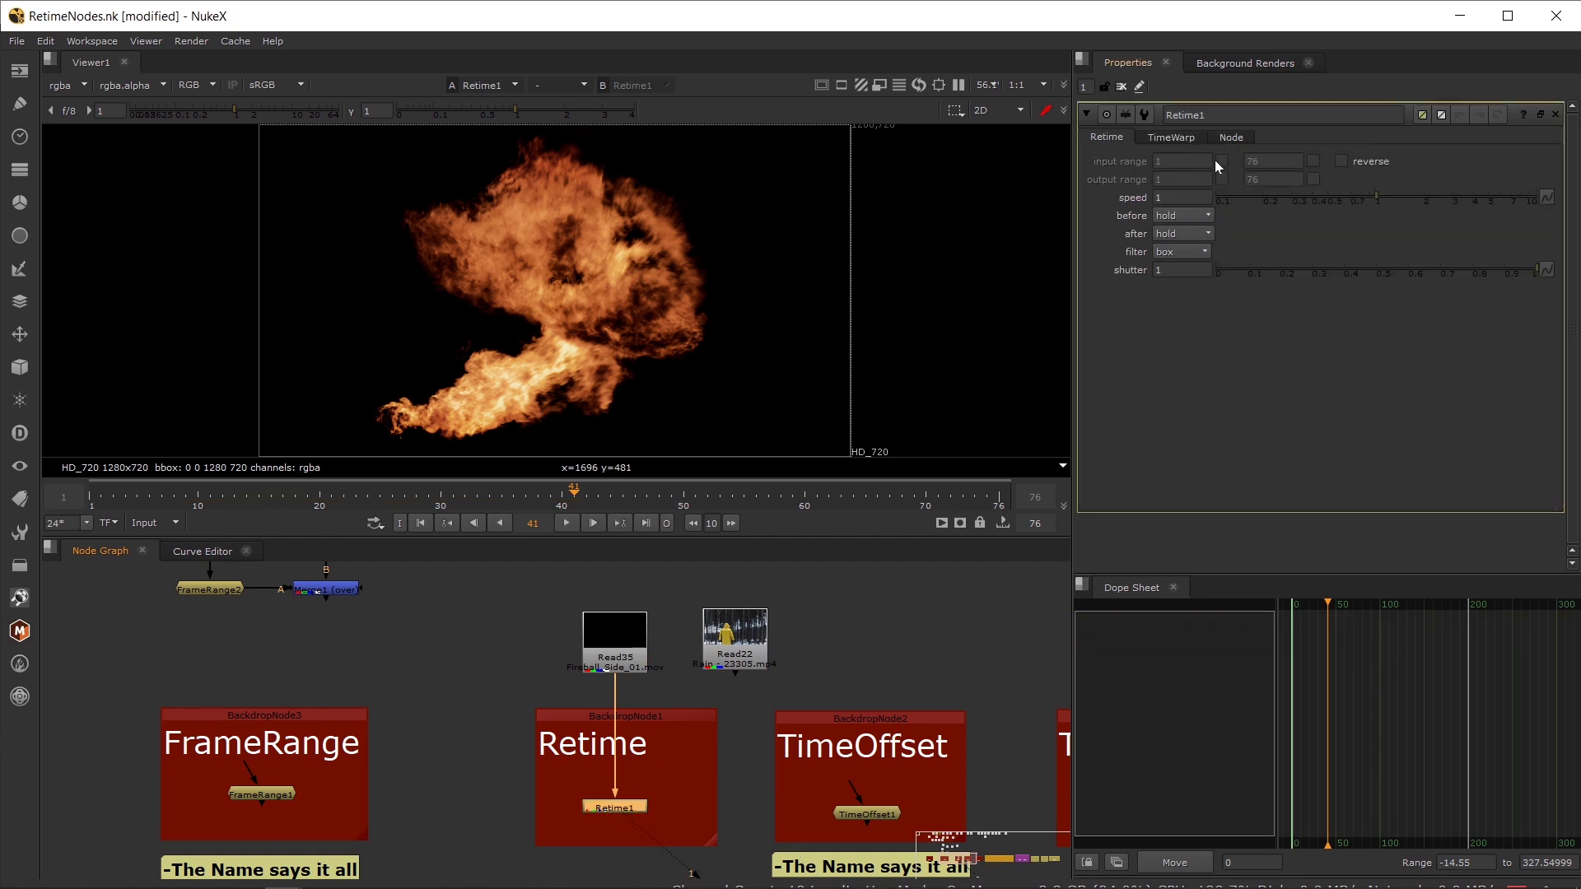
{"action": "left_click", "coordinate": [1222, 162]}
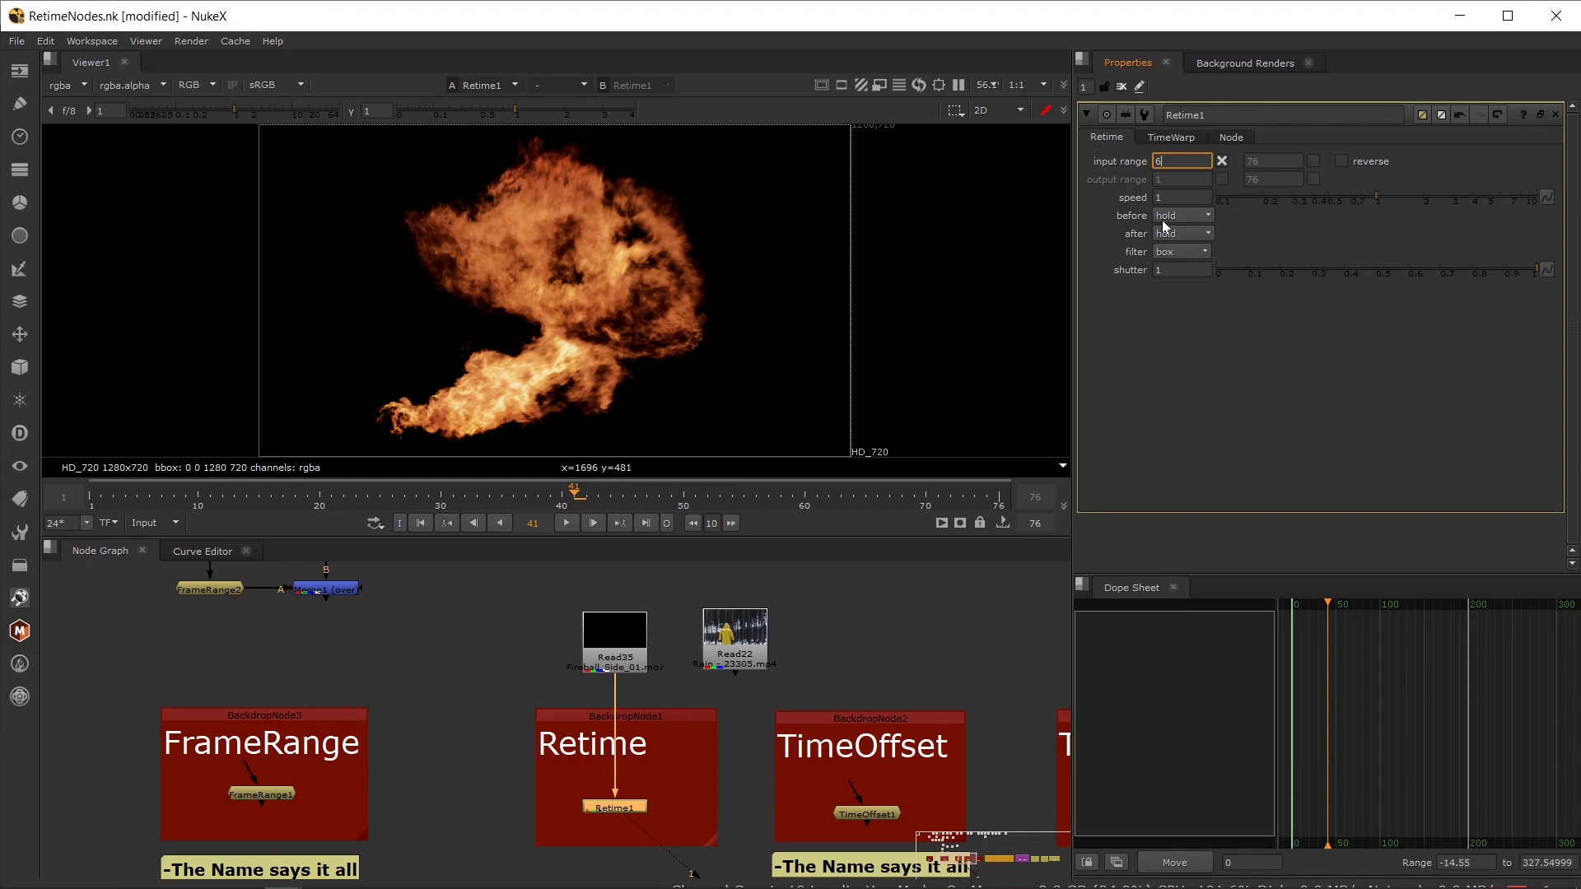
{"action": "key", "text": "Tab"}
{"action": "key", "text": "Tab"}
{"action": "key", "text": "Return"}
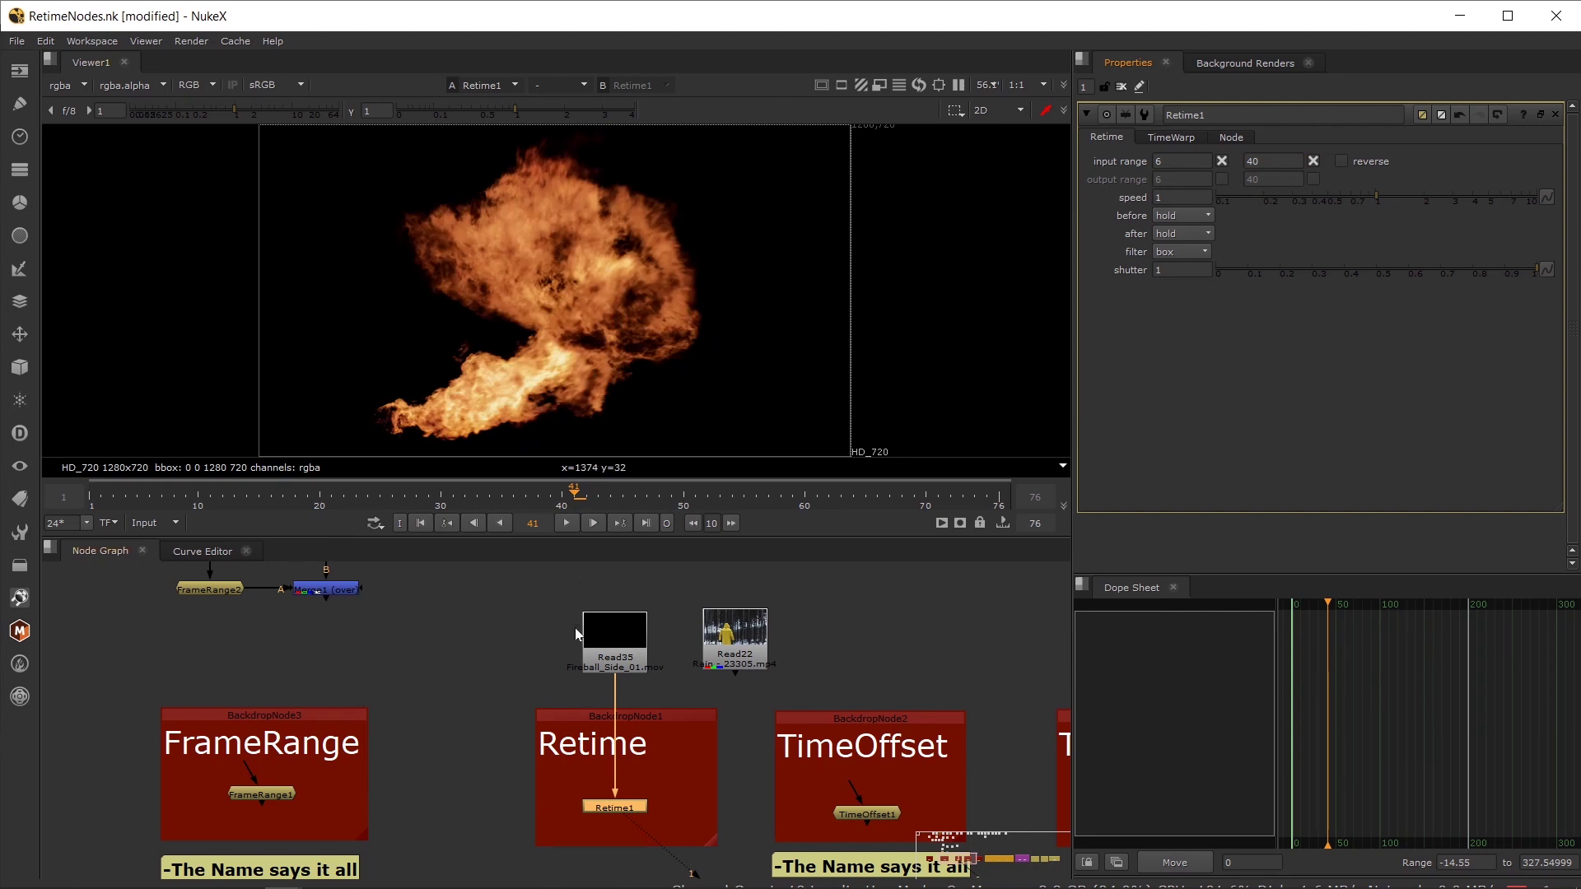
- Bring the Read8 forest clip near Retime1, merge the Retime1 output over it, and align Read35 and Retime1 beside the merge
{"action": "scroll", "coordinate": [635, 685], "scroll_direction": "down", "scroll_amount": 2}
{"action": "left_click", "coordinate": [461, 607]}
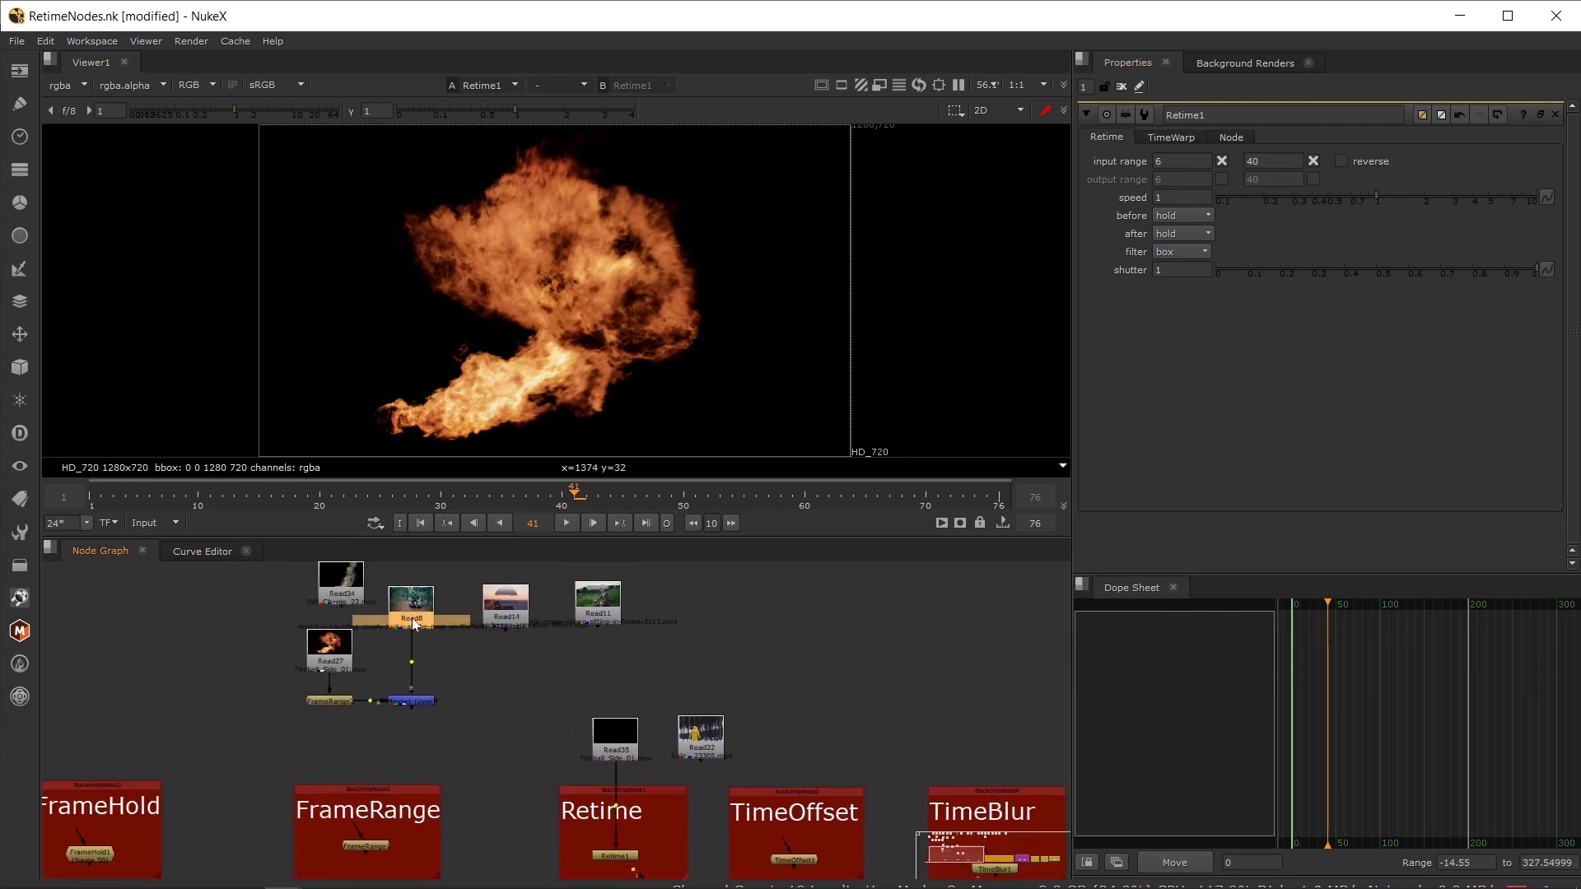
{"action": "left_click_drag", "start_coordinate": [467, 607], "coordinate": [626, 663]}
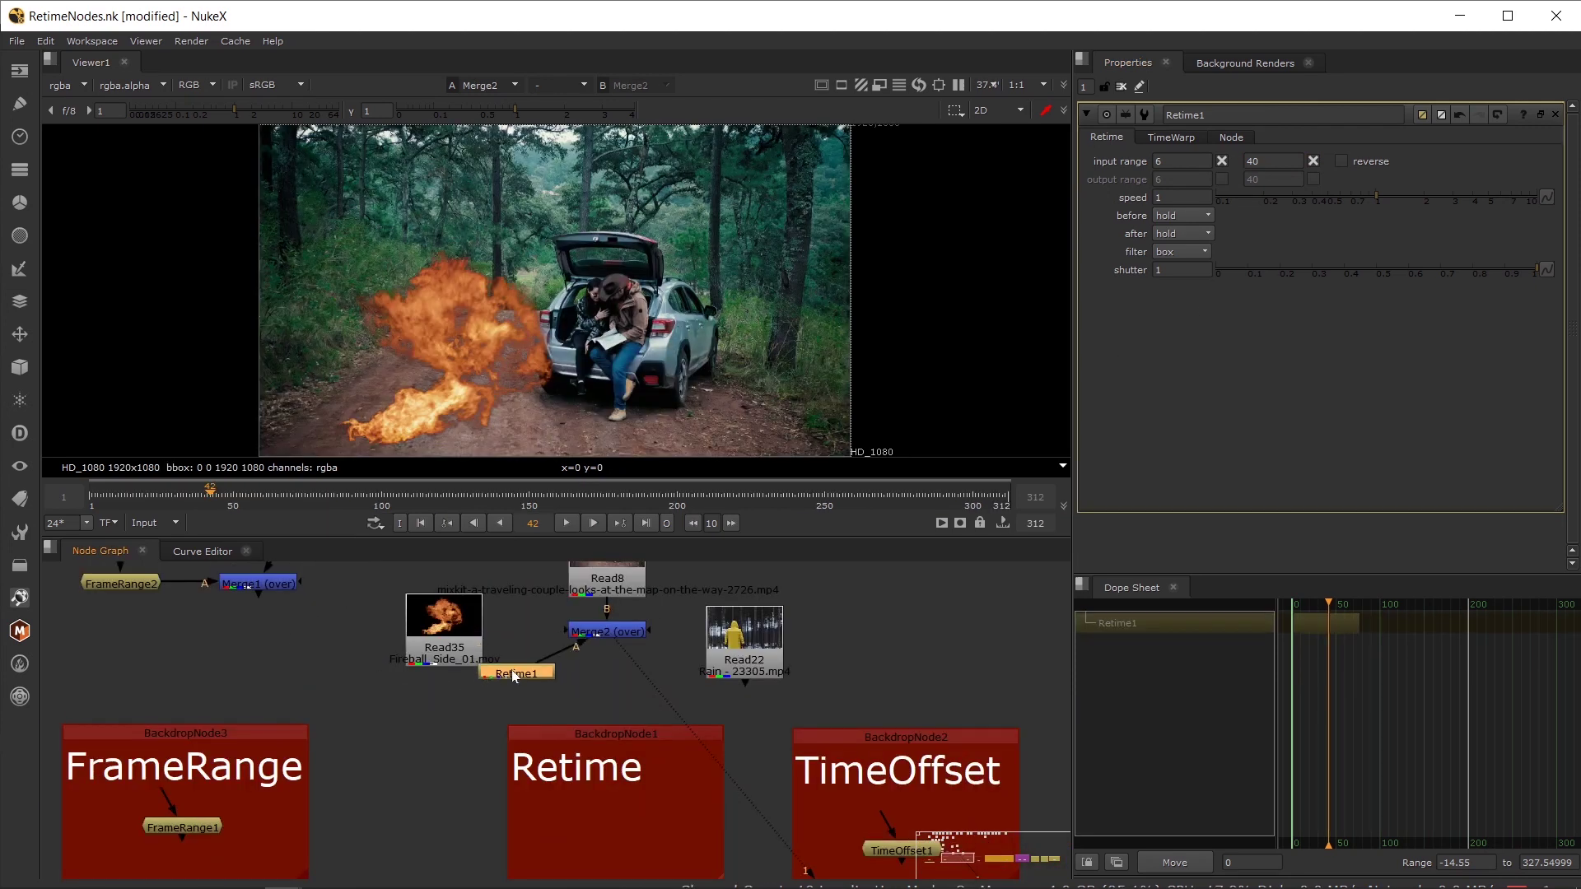
{"action": "left_click_drag", "start_coordinate": [506, 681], "coordinate": [459, 680]}
{"action": "scroll", "coordinate": [459, 680], "scroll_direction": "up", "scroll_amount": 2}
{"action": "left_click_drag", "start_coordinate": [517, 633], "coordinate": [420, 762]}
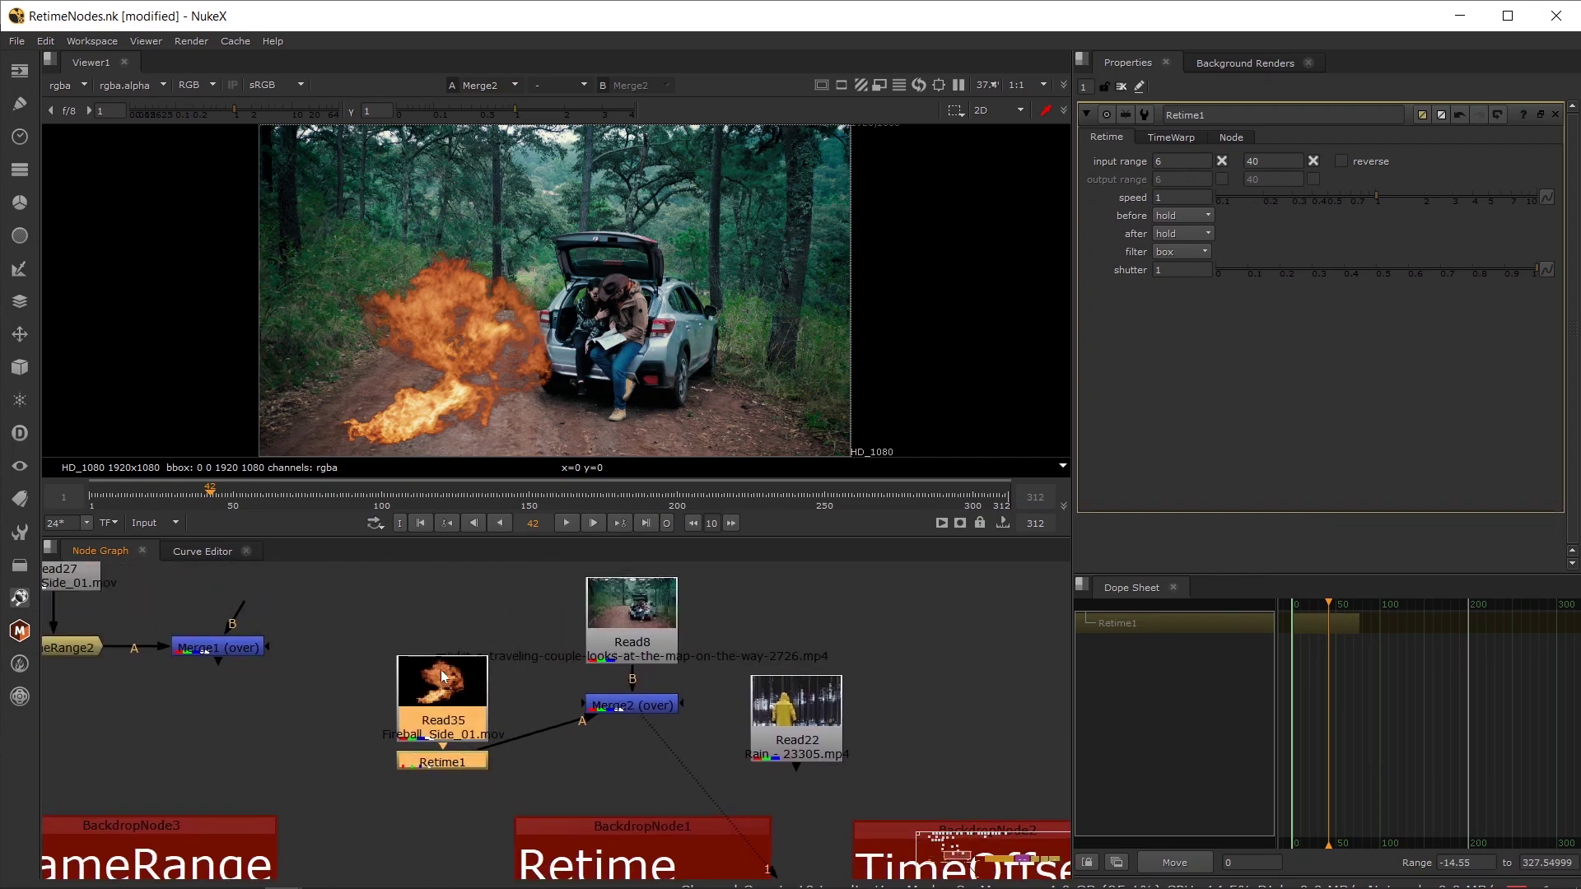
{"action": "left_click_drag", "start_coordinate": [478, 643], "coordinate": [464, 635]}
- Play the Merge2 composite from the early frames to check how the retimed explosion behaves around frame 40
{"action": "left_click", "coordinate": [120, 497]}
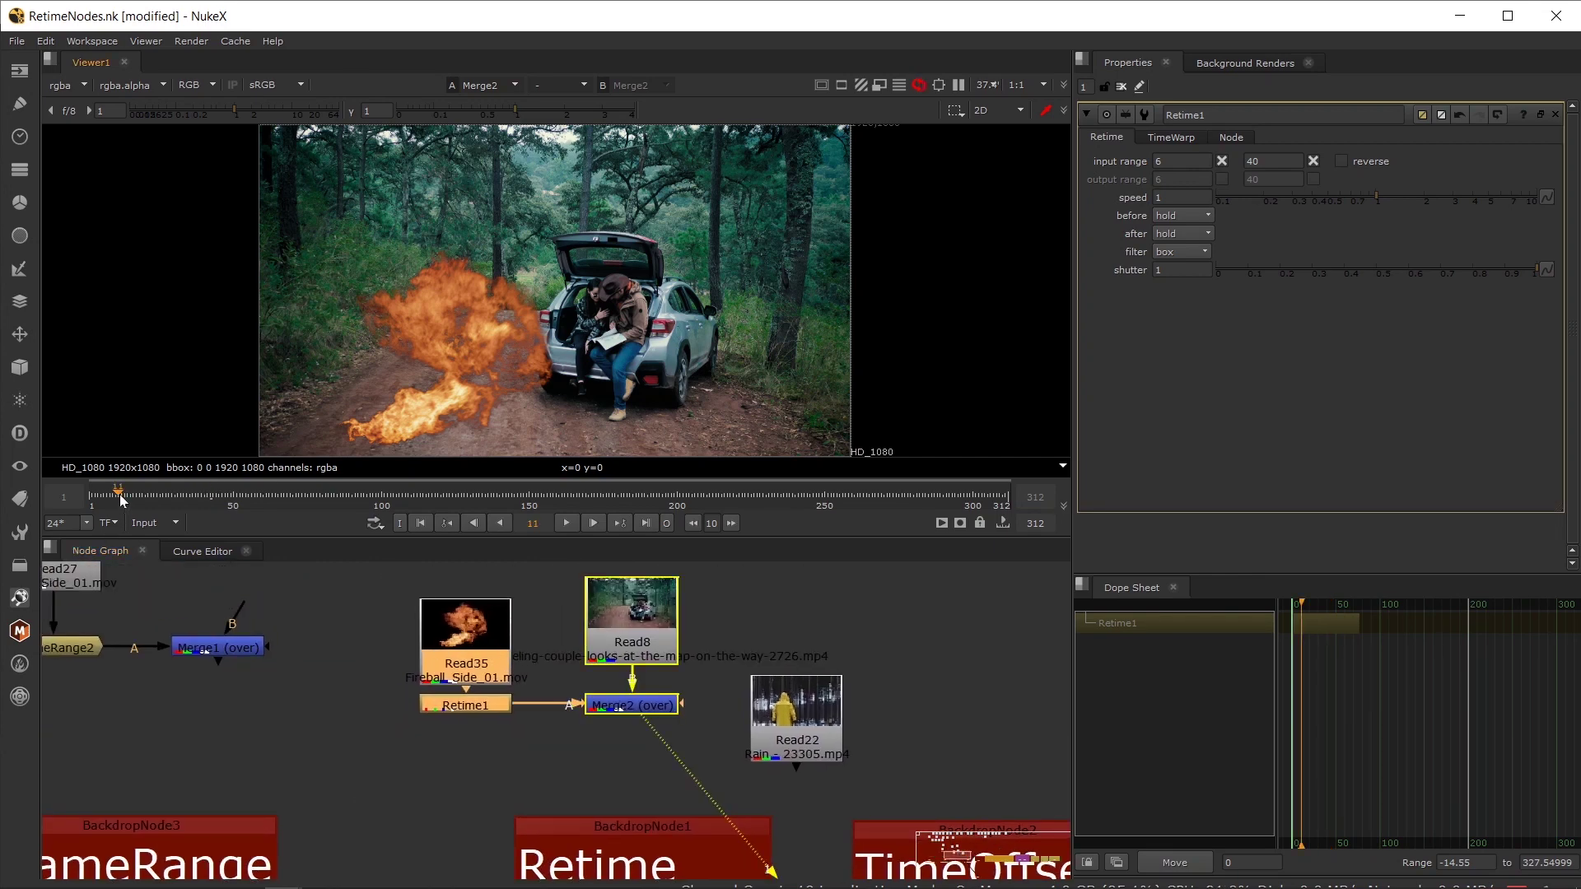
{"action": "left_click", "coordinate": [564, 524]}
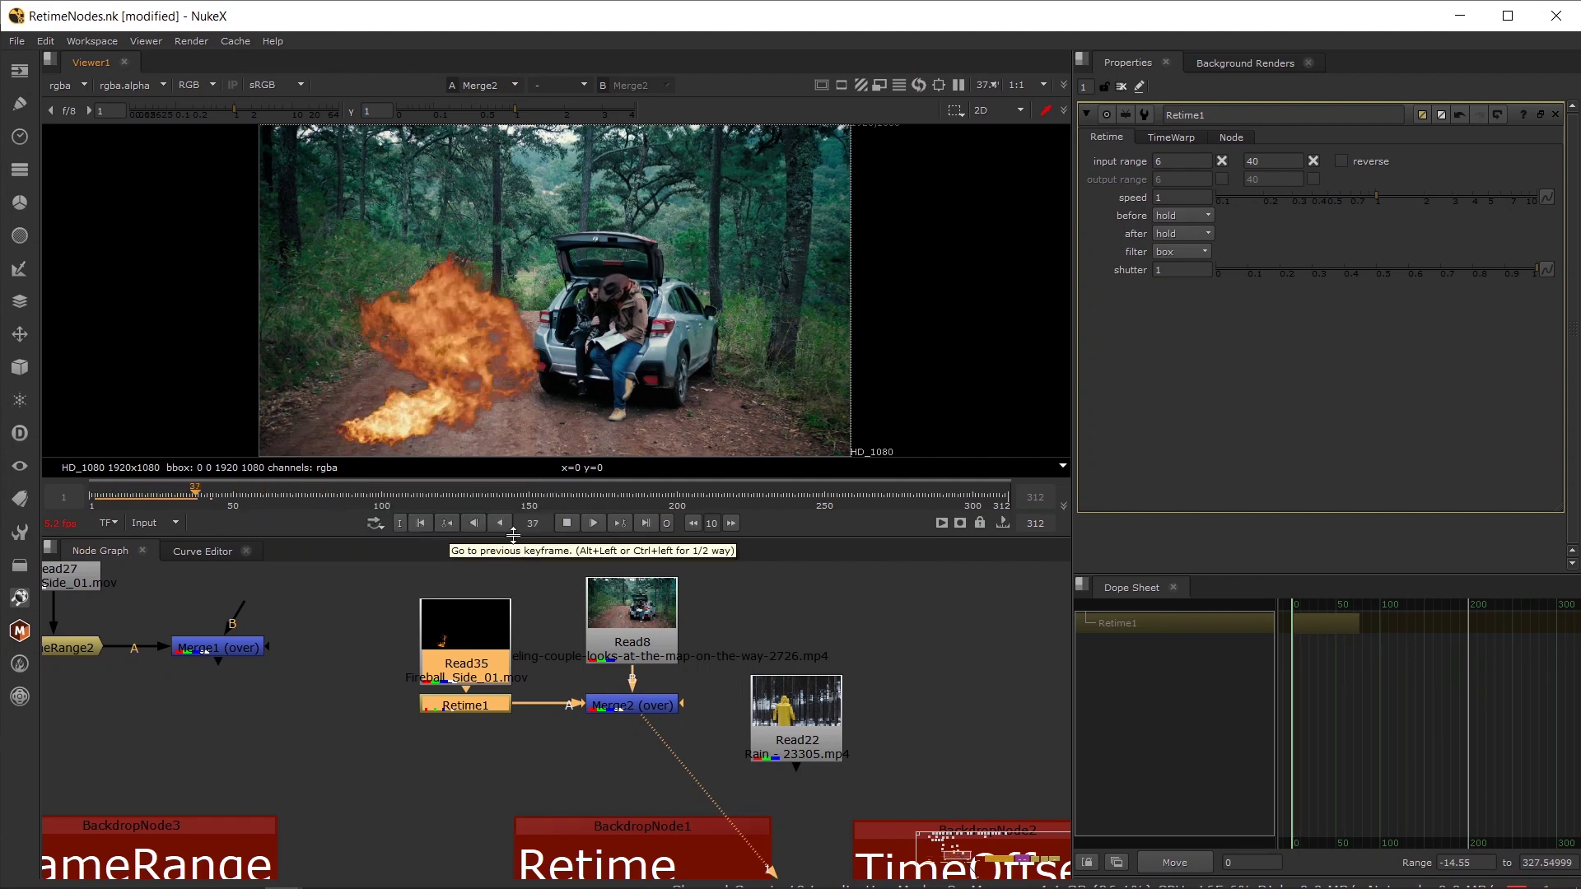
{"action": "left_click", "coordinate": [566, 523]}
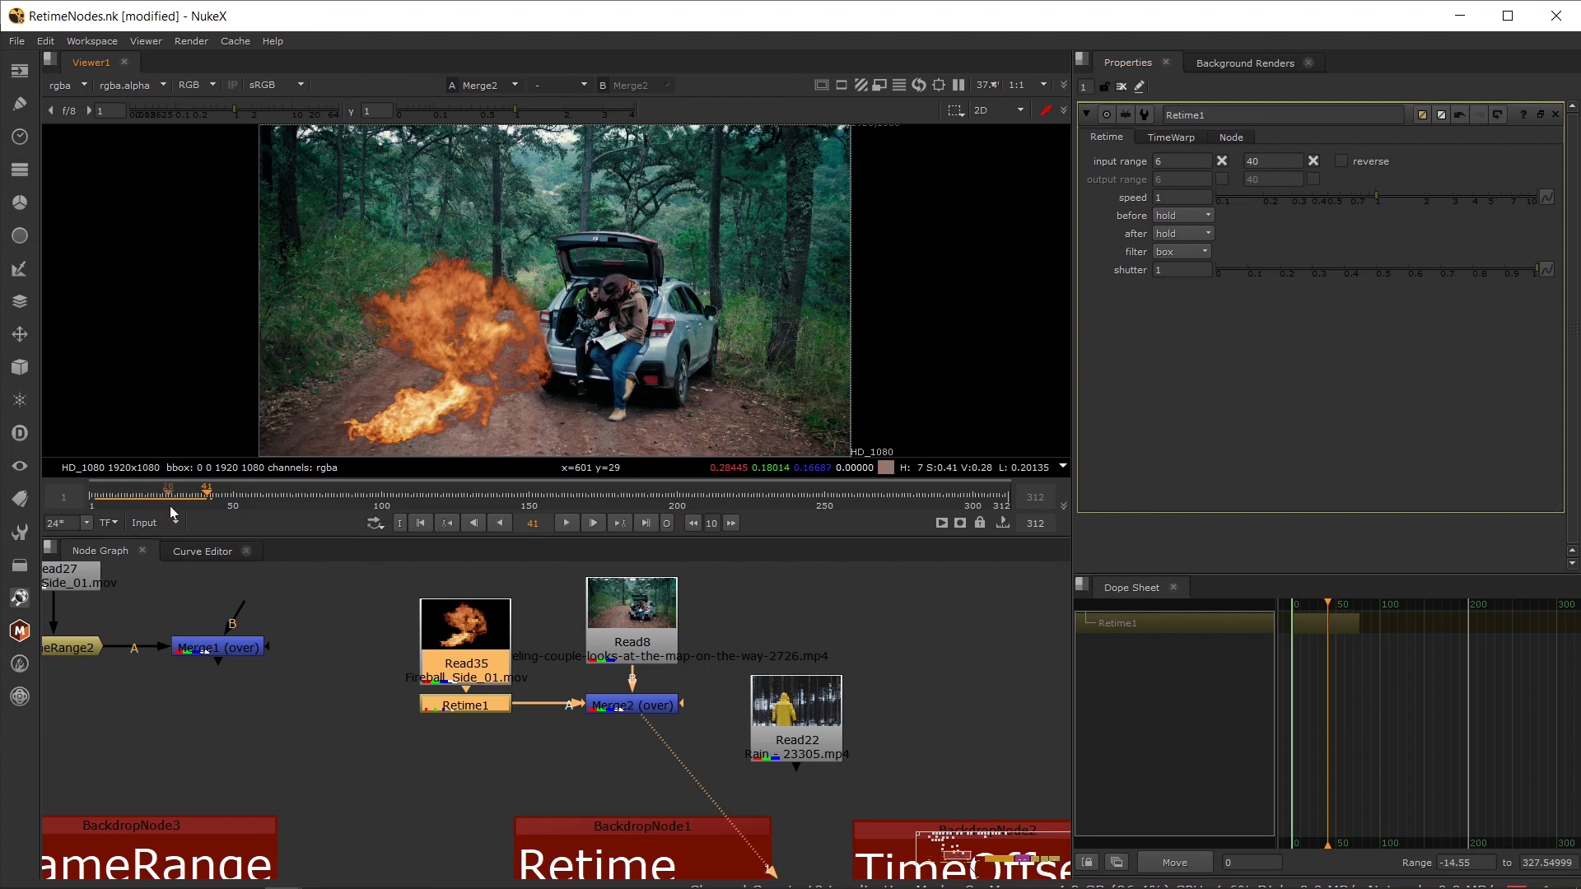
- Set Retime1's after behaviour to black so the explosion disappears past the input range's last frame
{"action": "left_click", "coordinate": [1176, 232]}
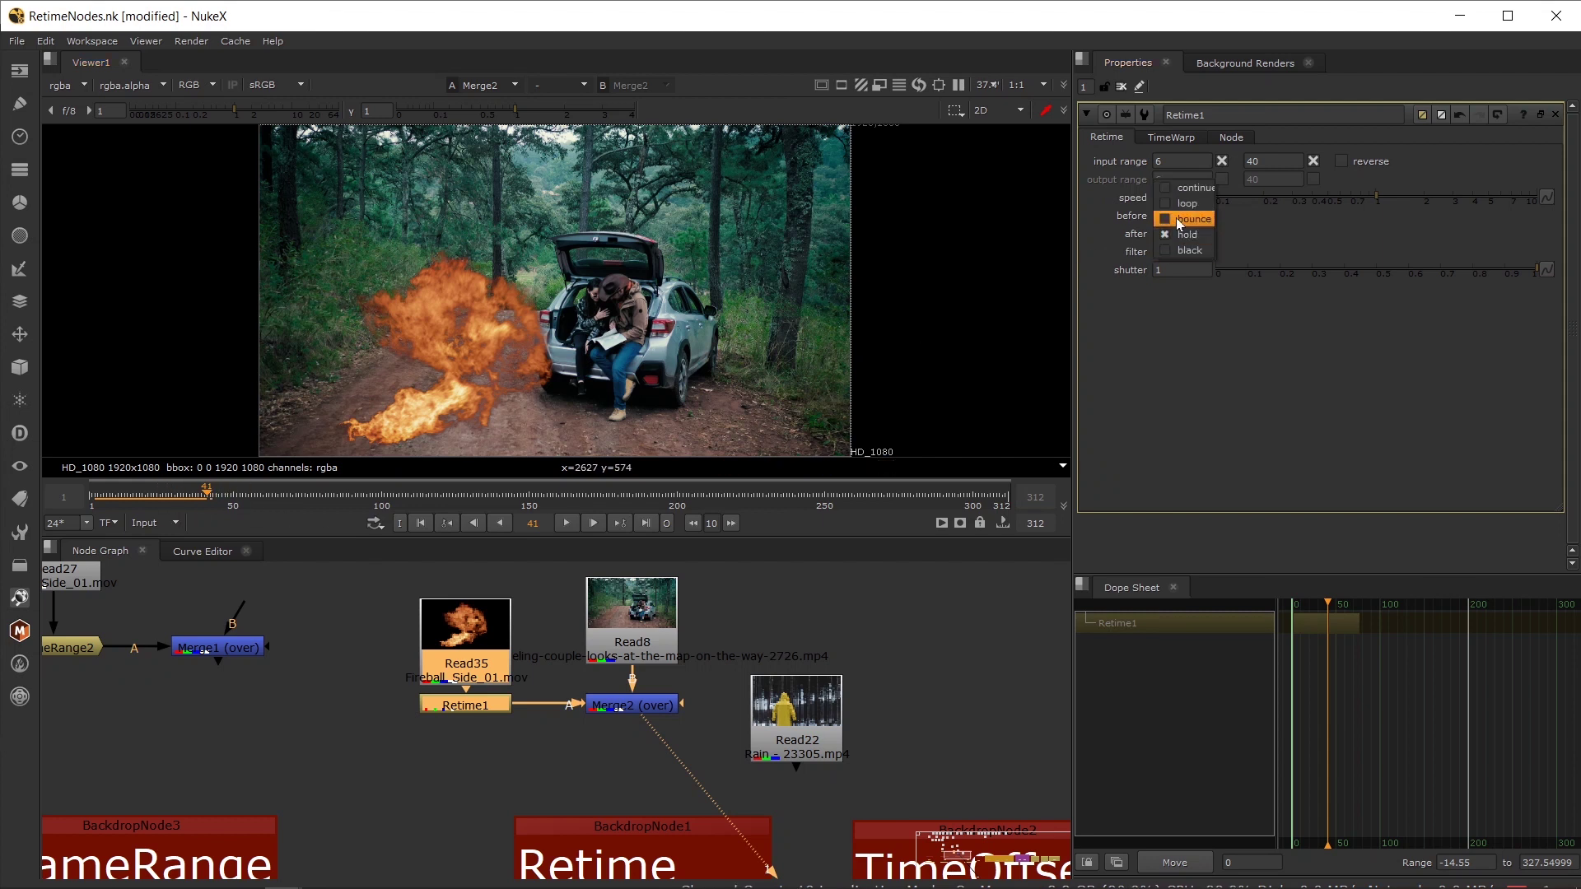
{"action": "left_click", "coordinate": [1178, 251]}
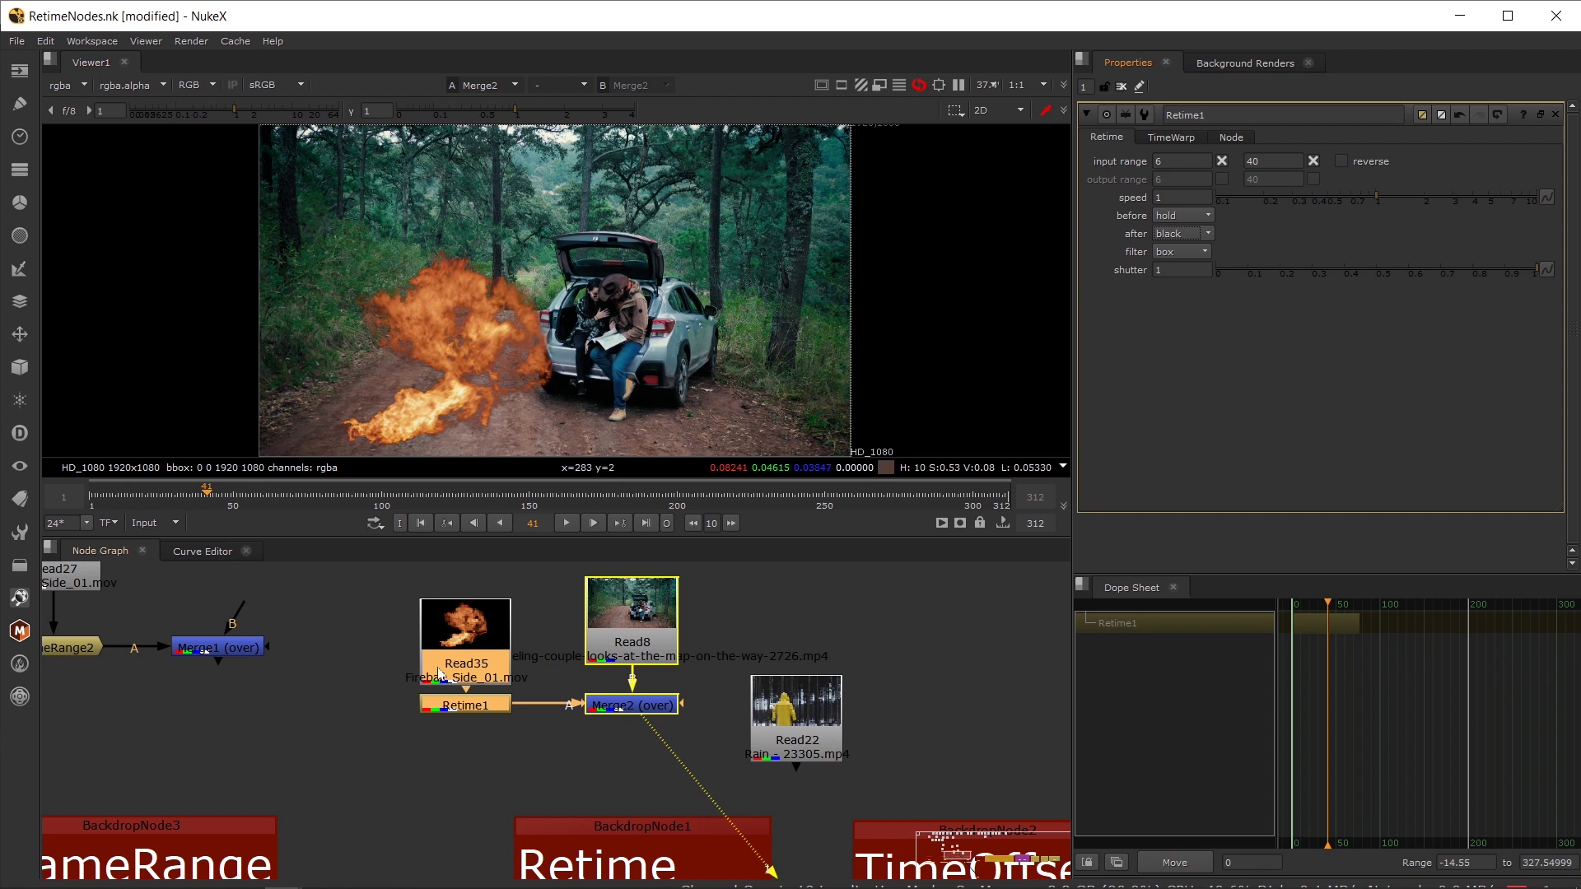
{"action": "left_click", "coordinate": [470, 706]}
{"action": "left_click", "coordinate": [1262, 160]}
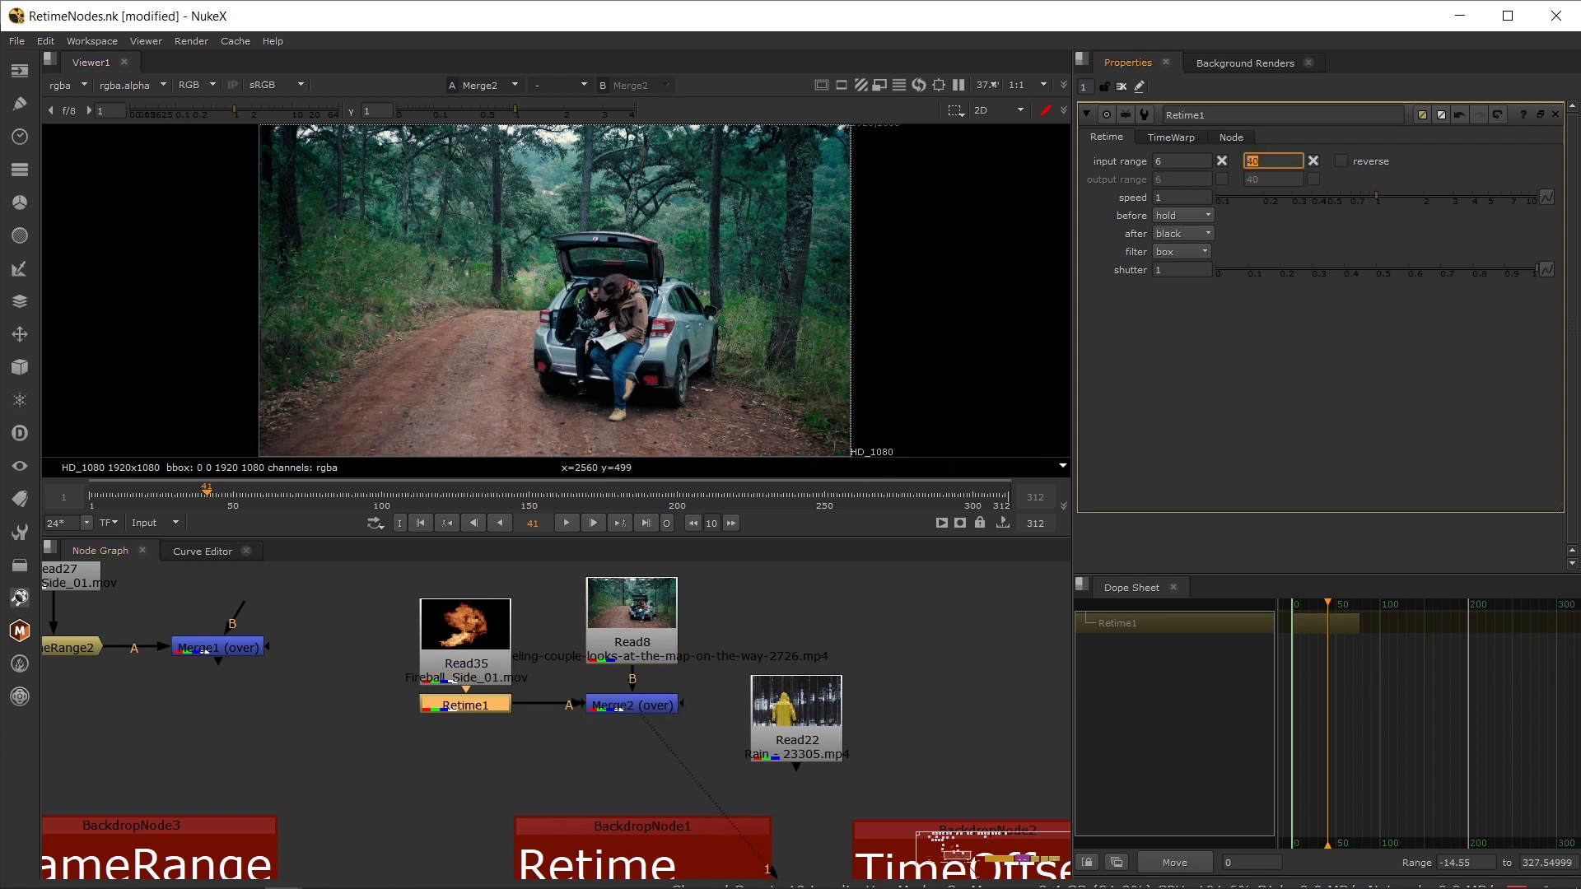
- Check the composite just before frame 6, and set Retime1's before behaviour to black
{"action": "left_click_drag", "start_coordinate": [169, 500], "coordinate": [105, 498]}
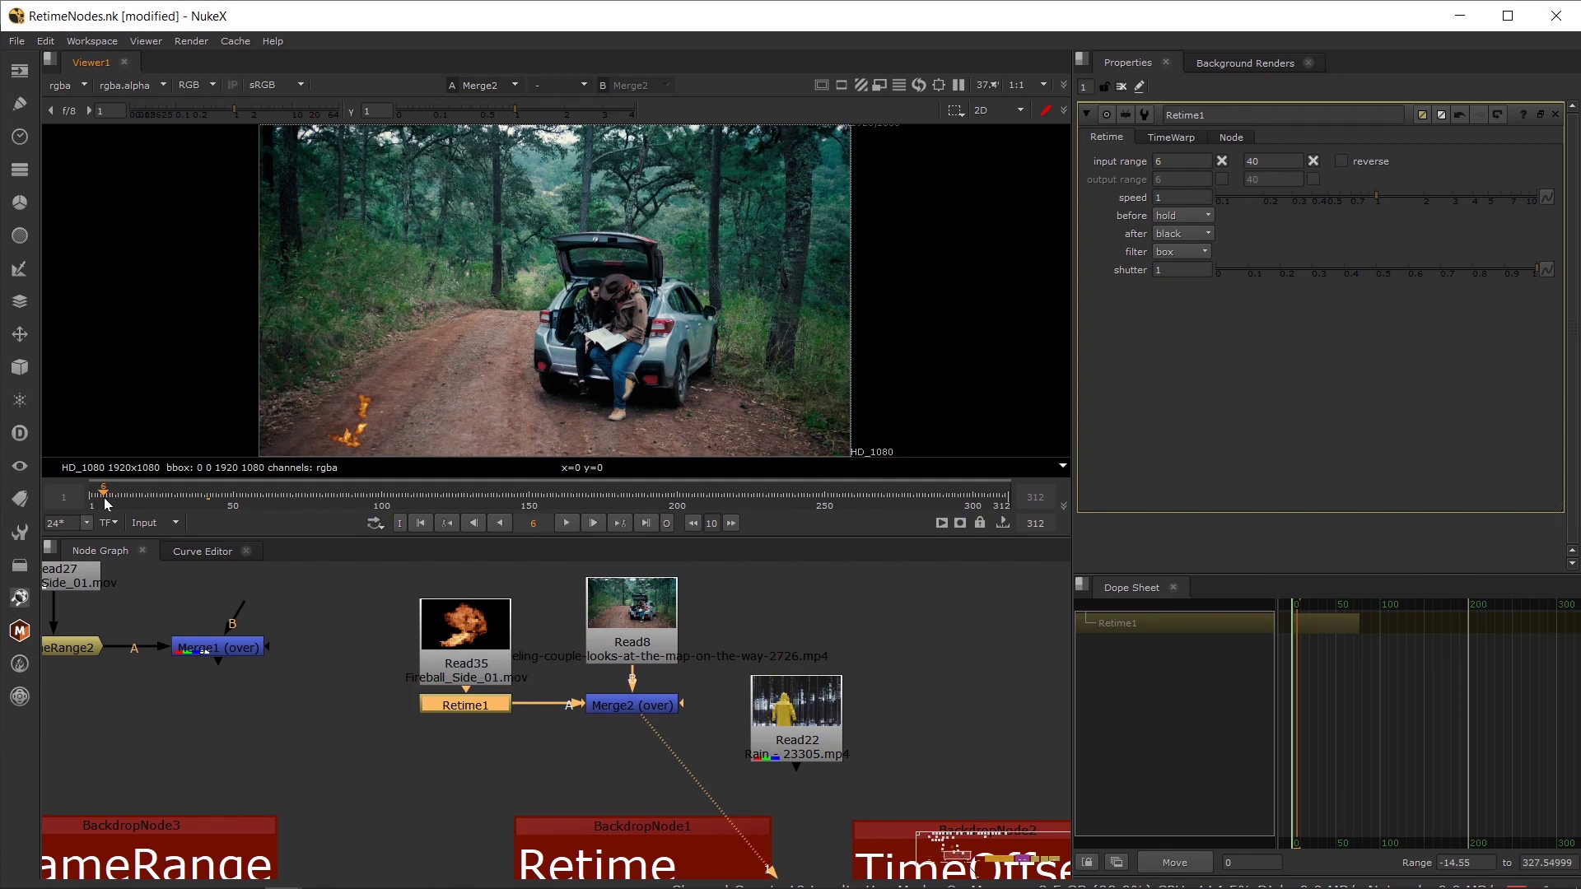
{"action": "key", "text": "Left"}
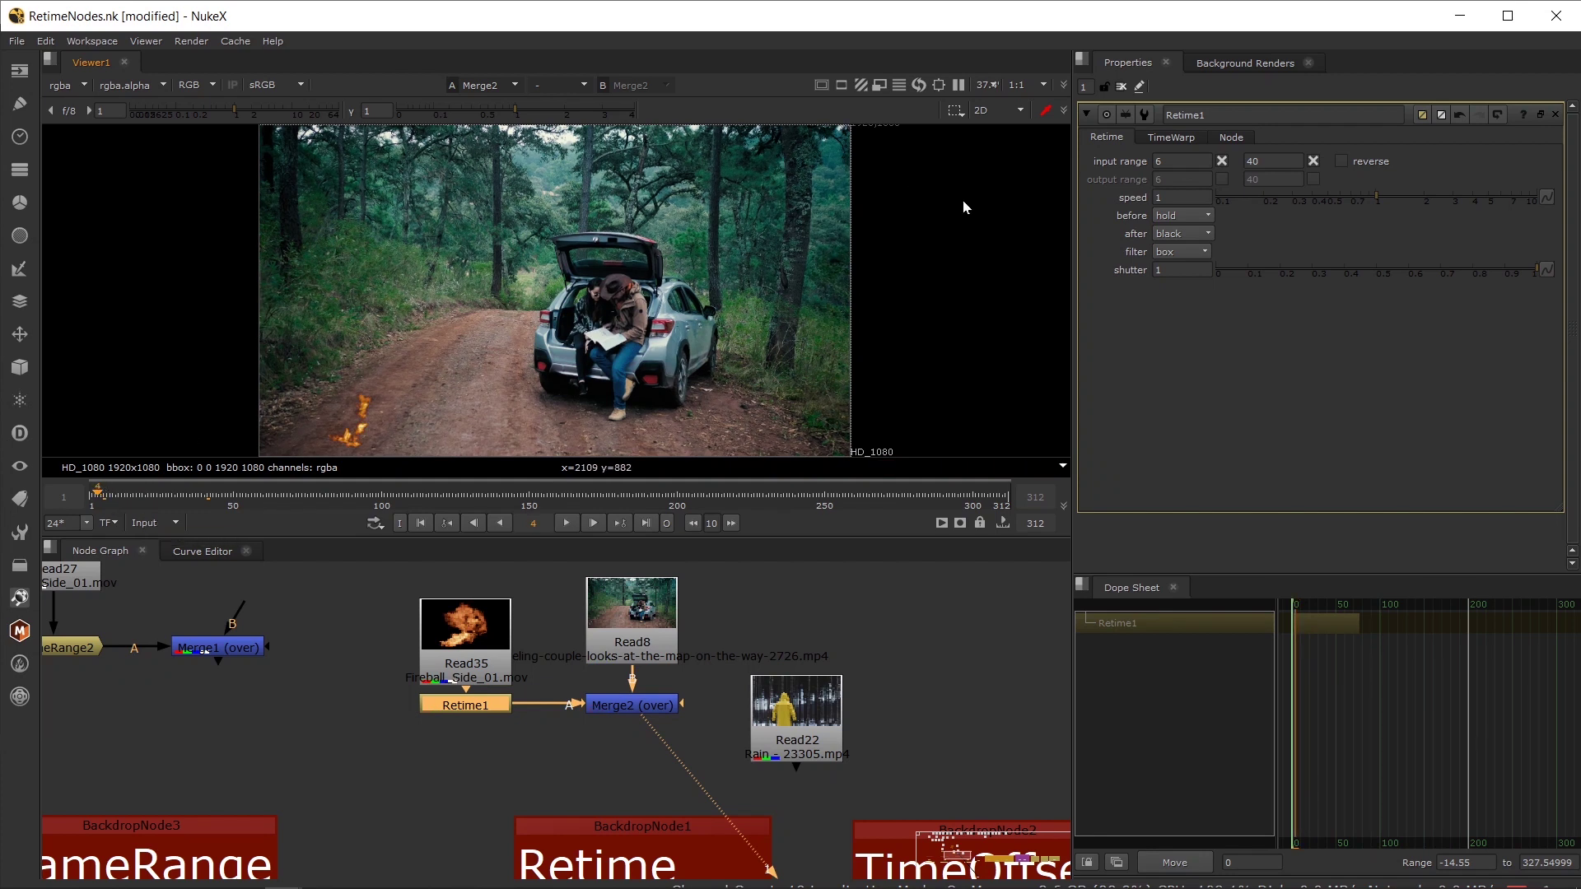
{"action": "left_click", "coordinate": [1177, 219]}
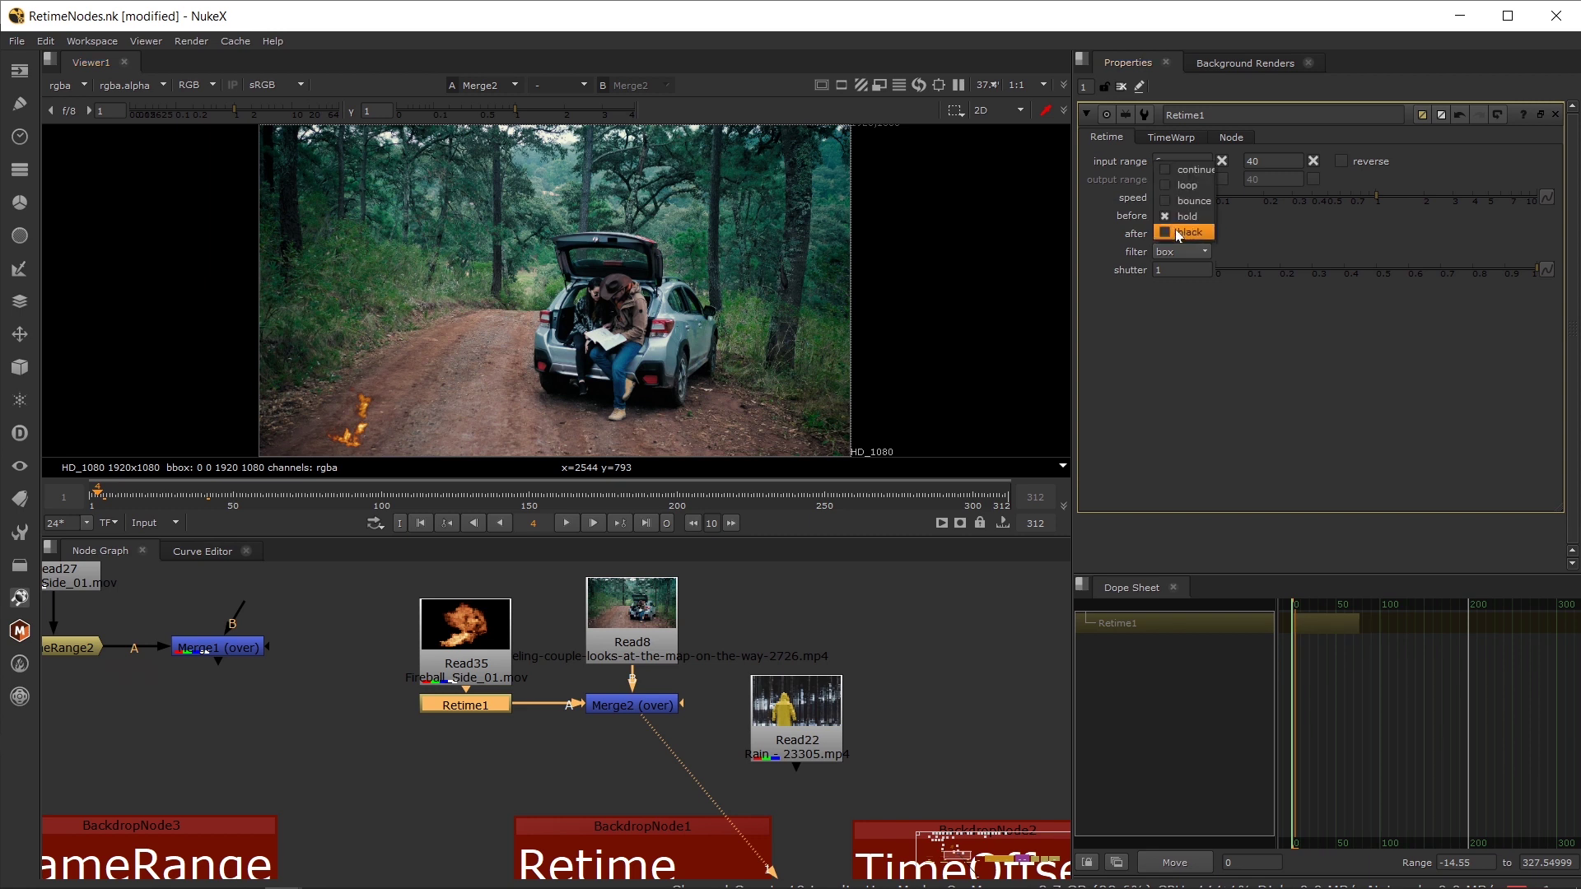
{"action": "left_click", "coordinate": [1184, 232]}
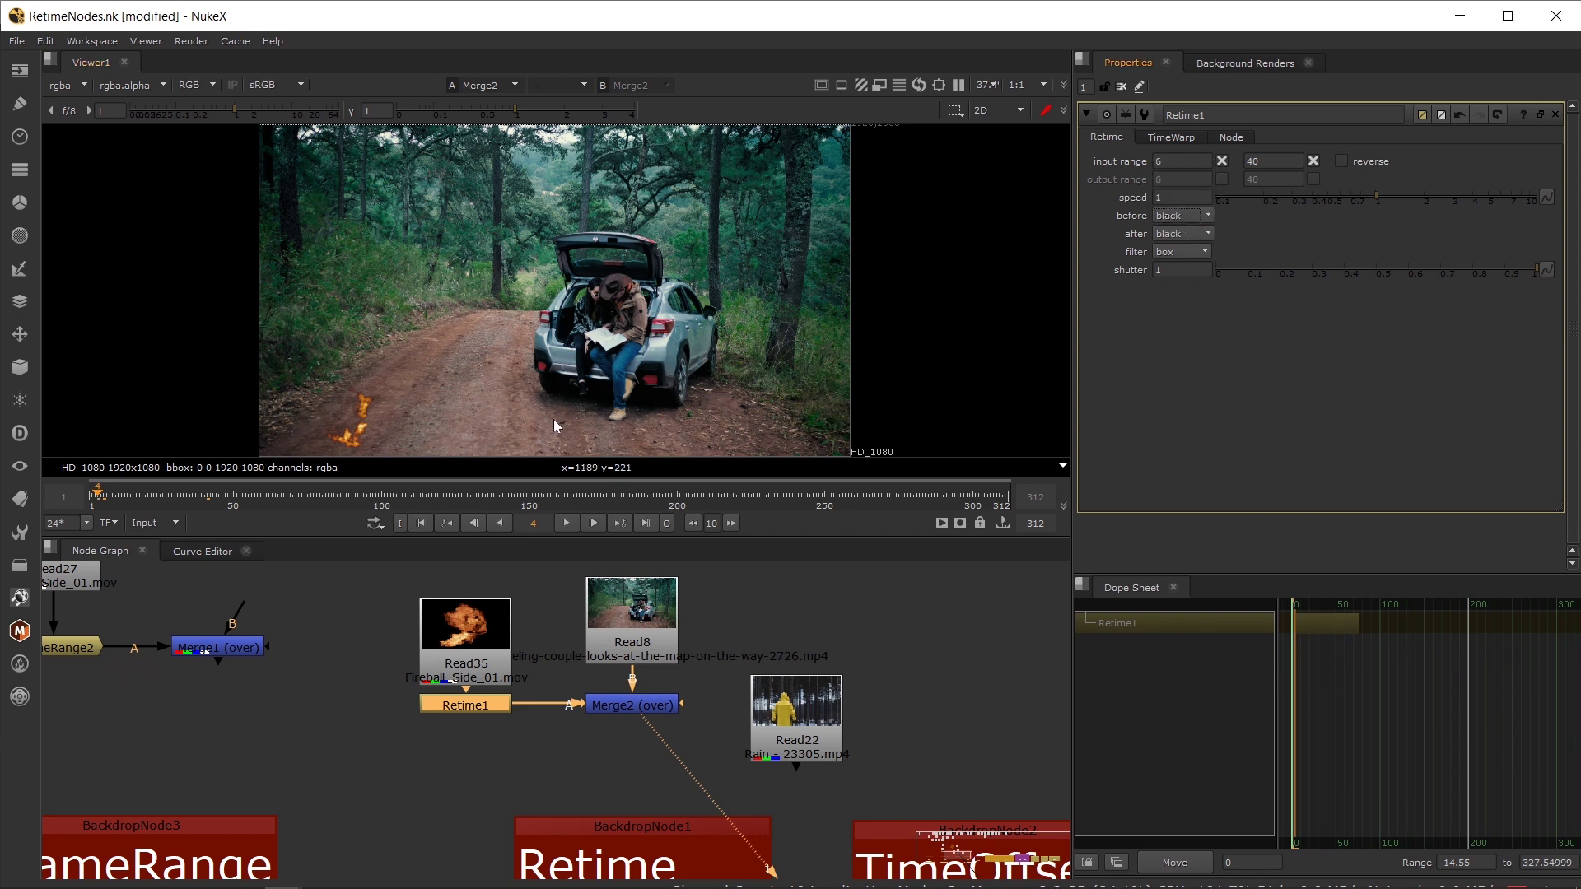
- Play the Merge2 composite past frame 40 to check the explosion's limits, and review Retime1's input range
{"action": "left_click", "coordinate": [568, 524]}
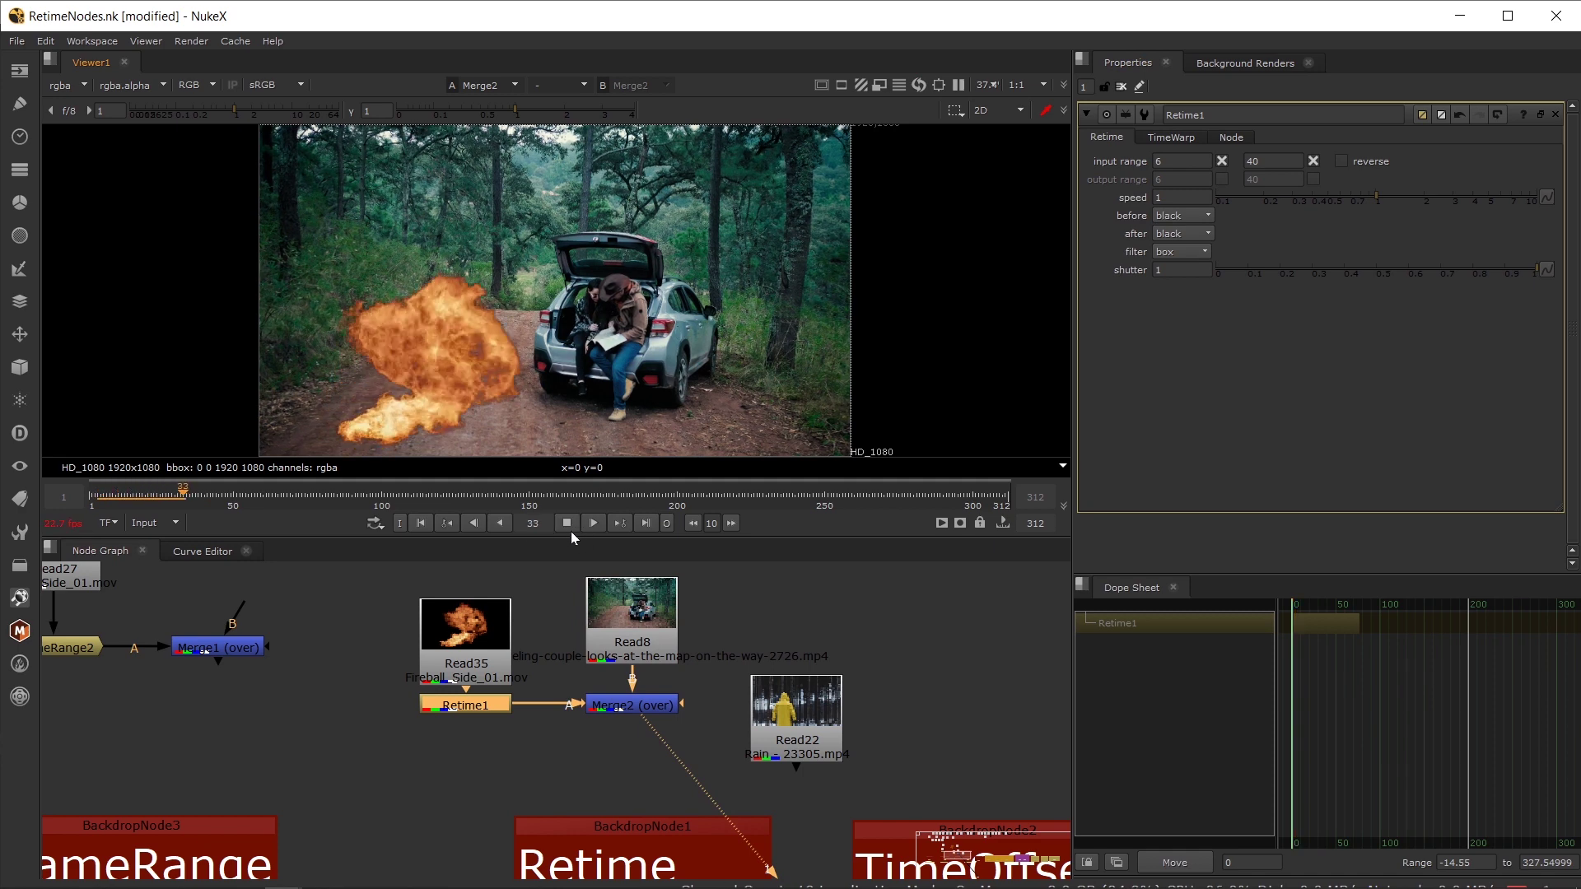
{"action": "left_click", "coordinate": [568, 523]}
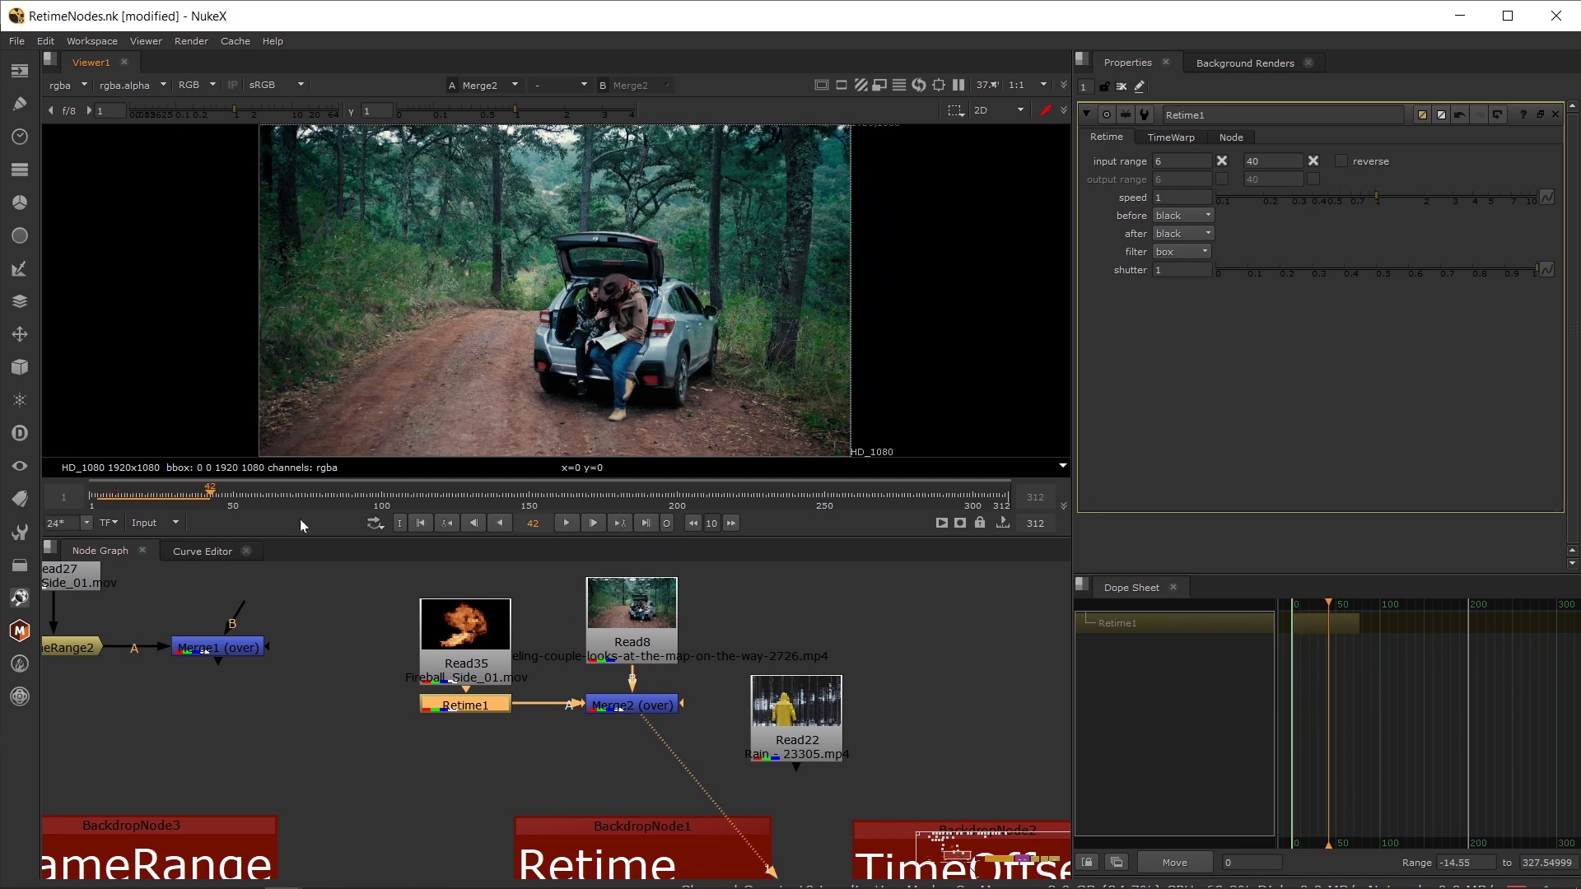
{"action": "left_click", "coordinate": [156, 494]}
{"action": "left_click_drag", "start_coordinate": [489, 664], "coordinate": [517, 682]}
{"action": "left_click", "coordinate": [512, 744]}
{"action": "left_click", "coordinate": [1185, 161]}
{"action": "left_click", "coordinate": [1272, 162]}
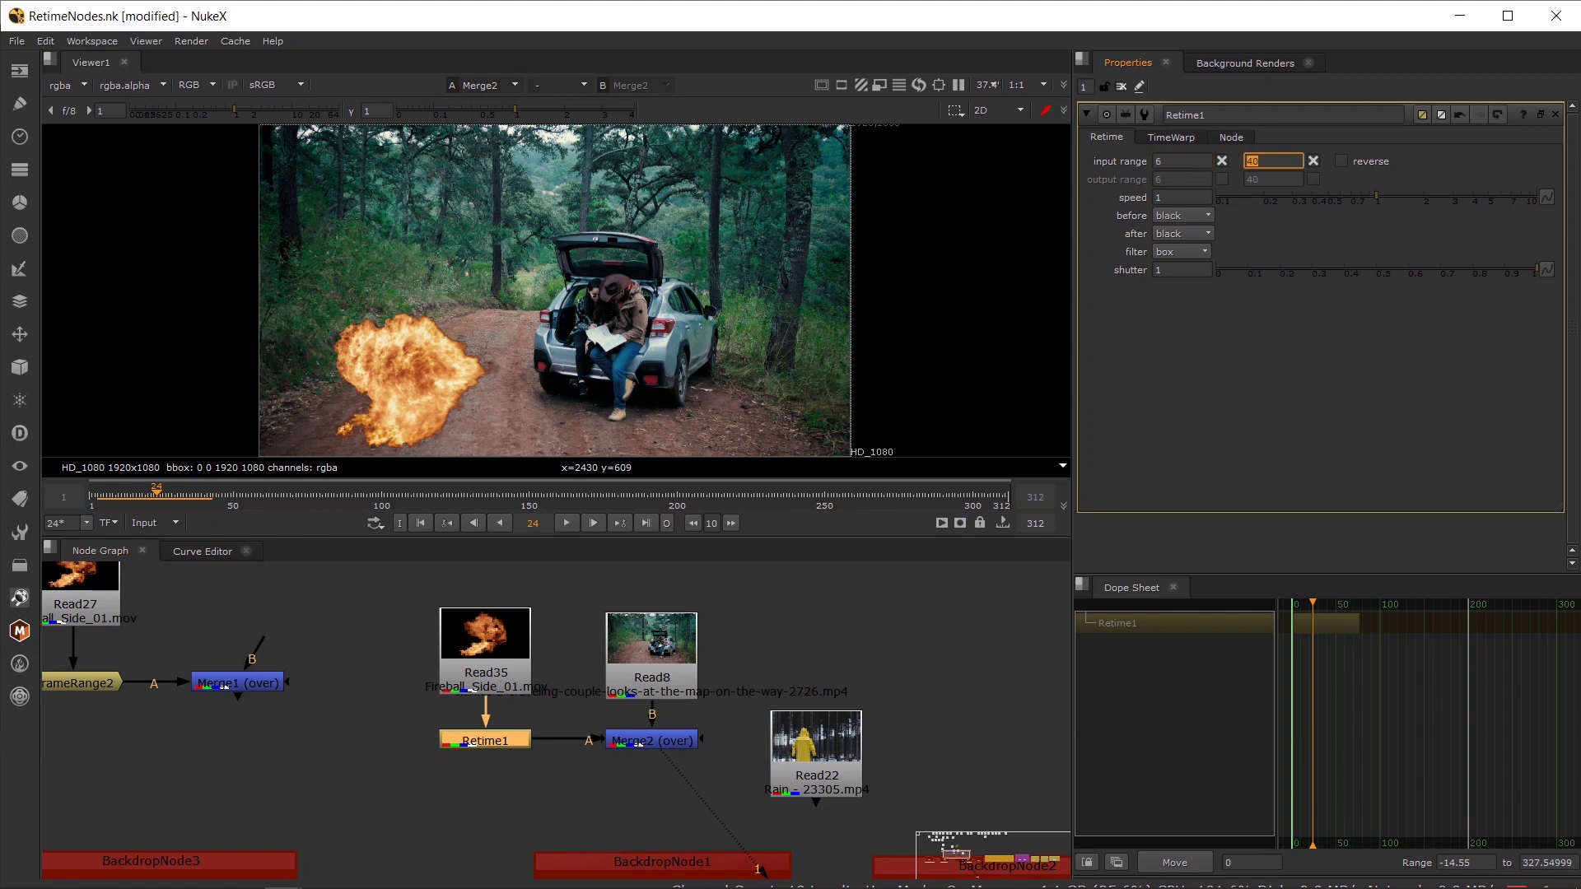
{"action": "scroll", "coordinate": [378, 718], "scroll_direction": "down", "scroll_amount": 4}
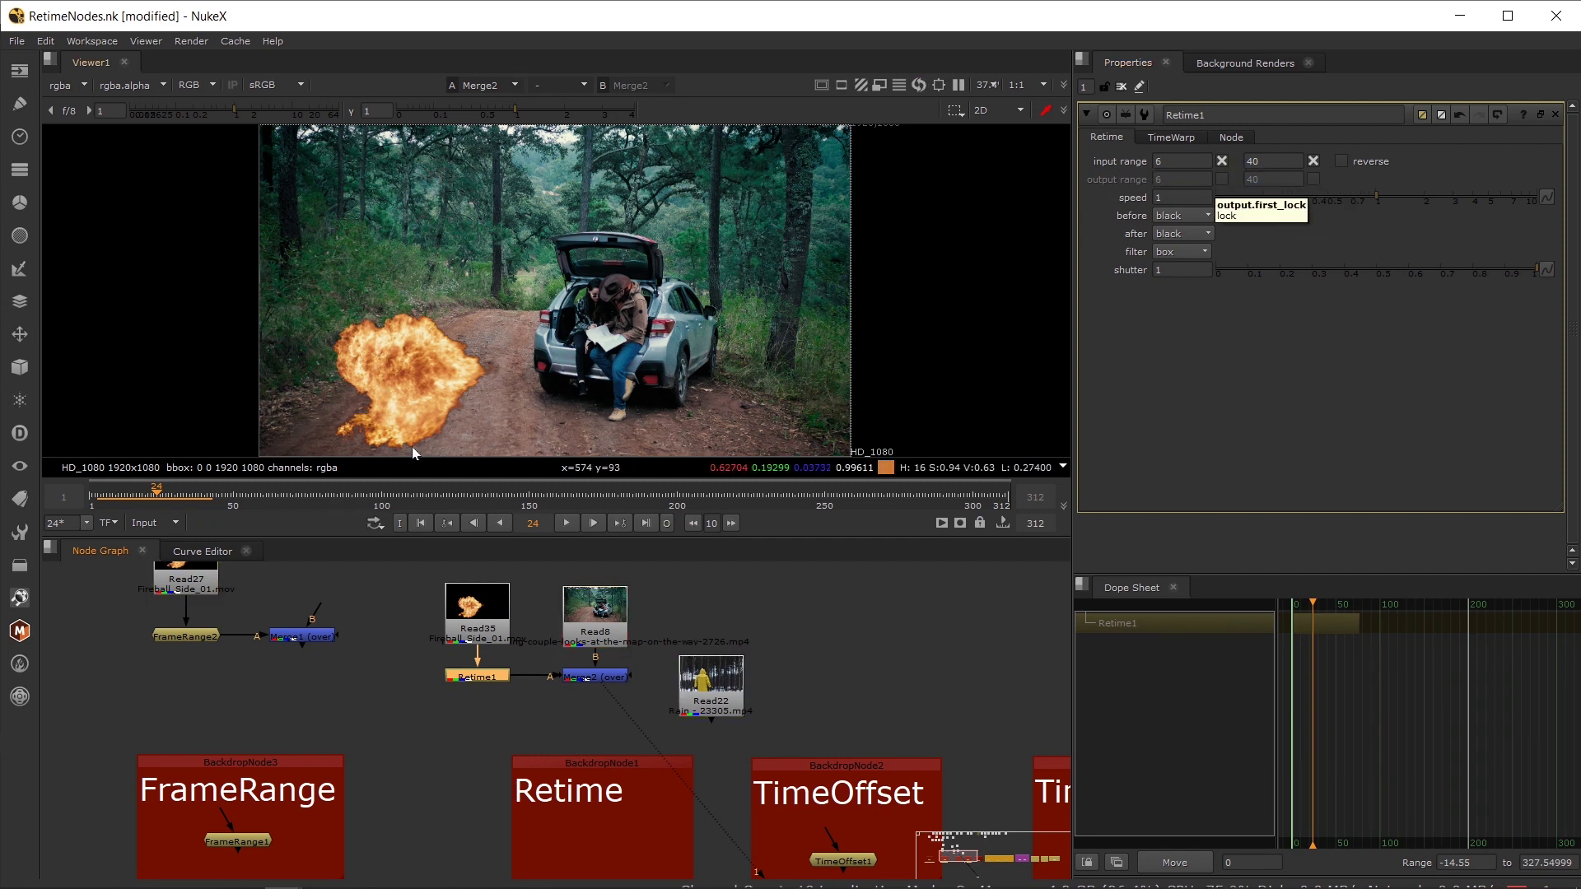
- Enable the start of Retime1's output range and set it to frame 1
{"action": "left_click_drag", "start_coordinate": [110, 496], "coordinate": [110, 501]}
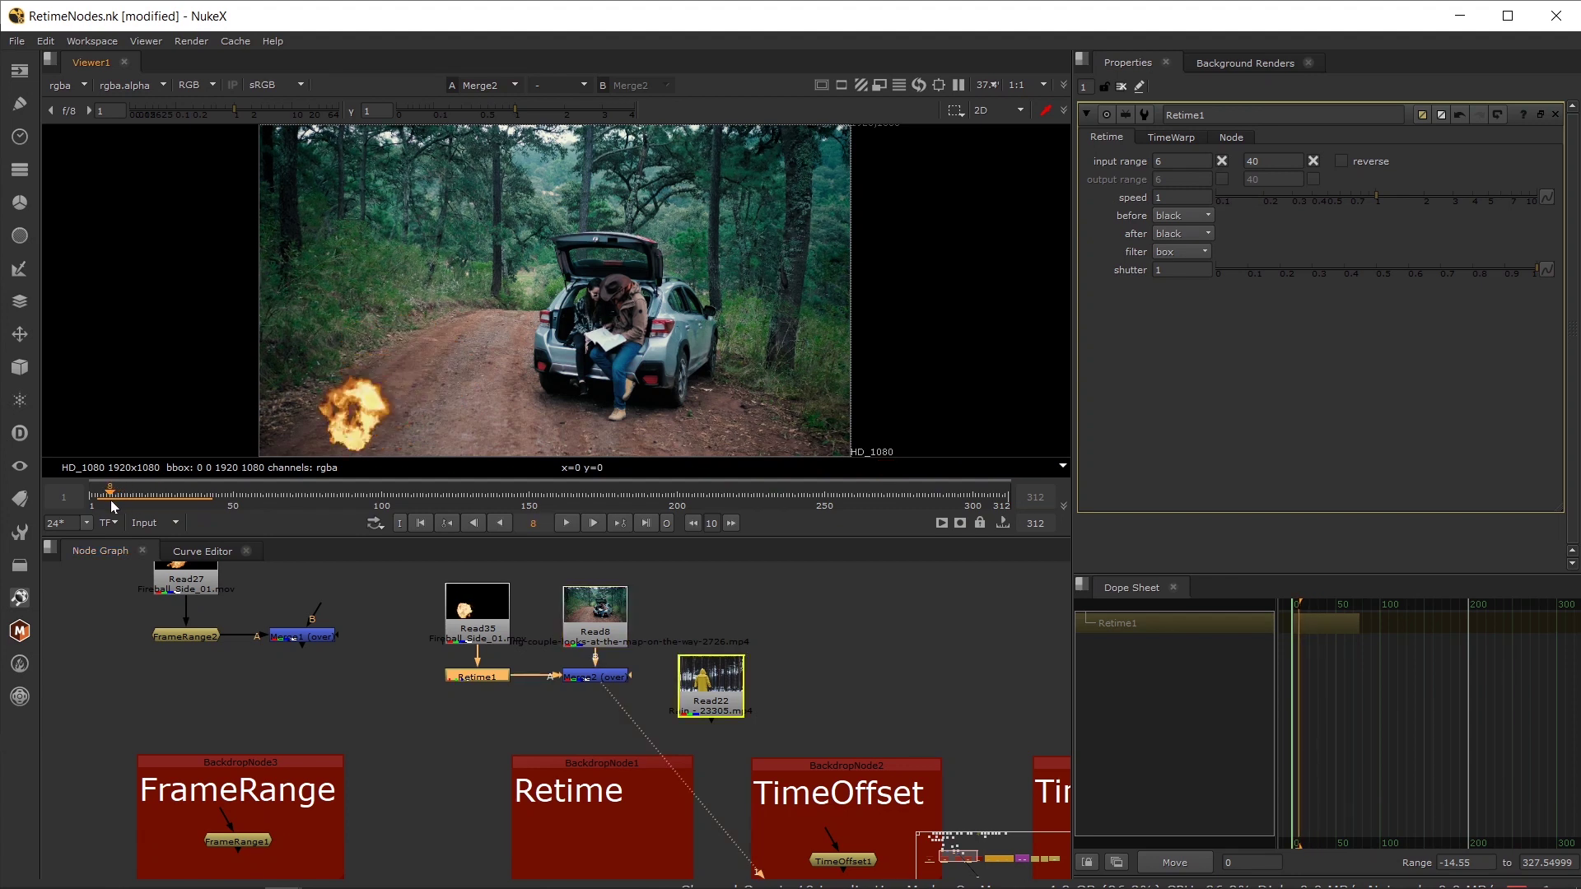
{"action": "left_click", "coordinate": [1221, 179]}
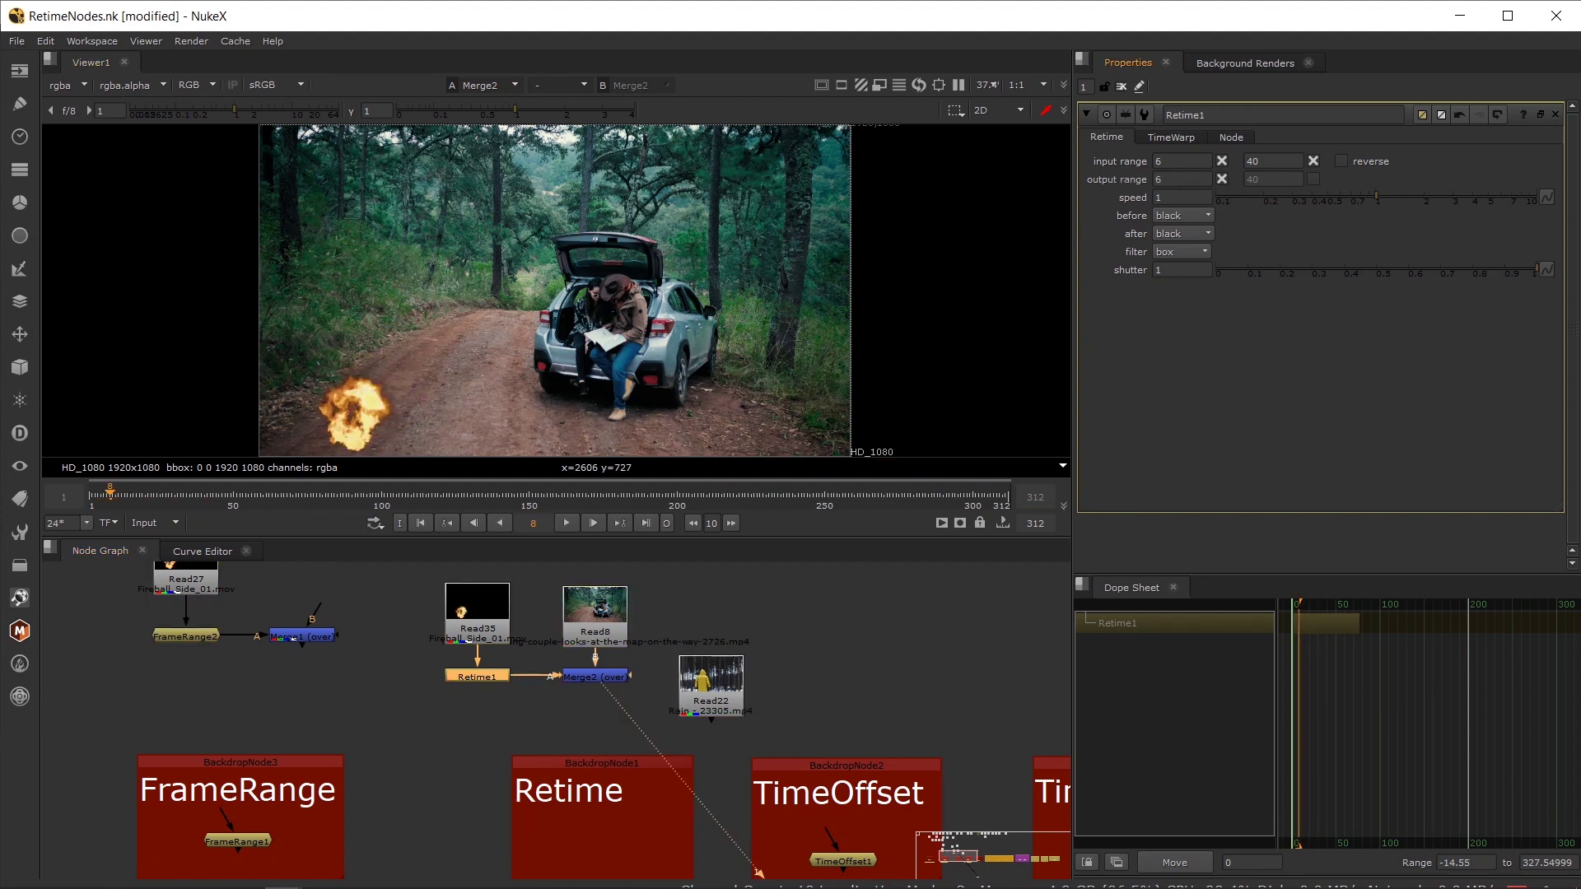
{"action": "double_click", "coordinate": [1169, 178]}
{"action": "type", "text": "1"}
{"action": "key", "text": "Return"}
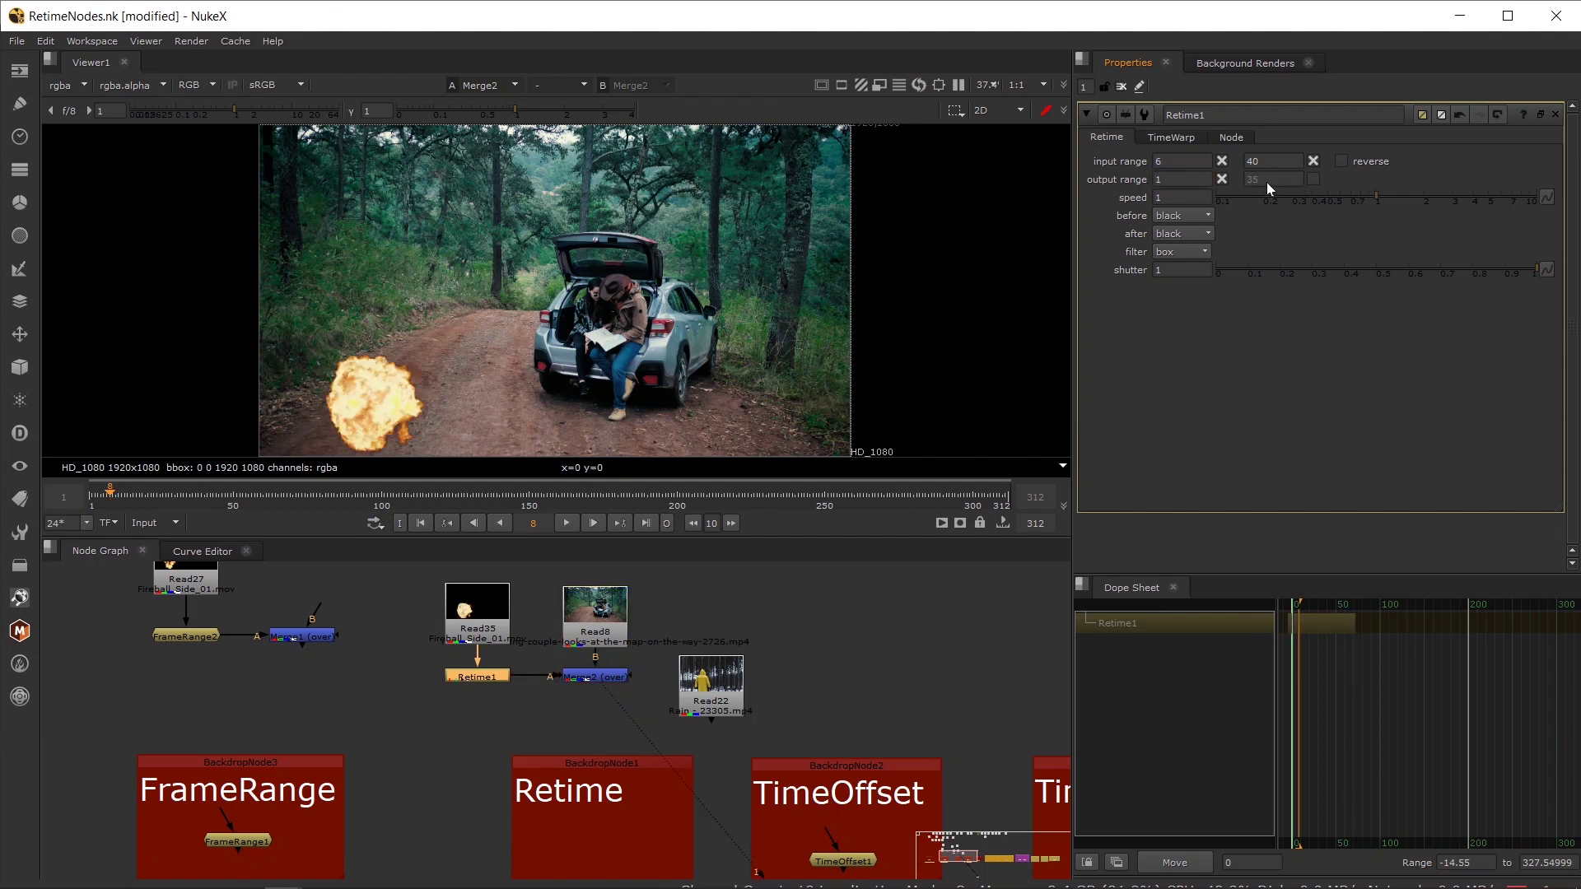
- Compare Retime1's input and output ranges, and play the composite from the early frames to check the explosion's timing
{"action": "left_click", "coordinate": [1179, 161]}
{"action": "double_click", "coordinate": [1169, 178]}
{"action": "double_click", "coordinate": [1260, 160]}
{"action": "left_click", "coordinate": [92, 499]}
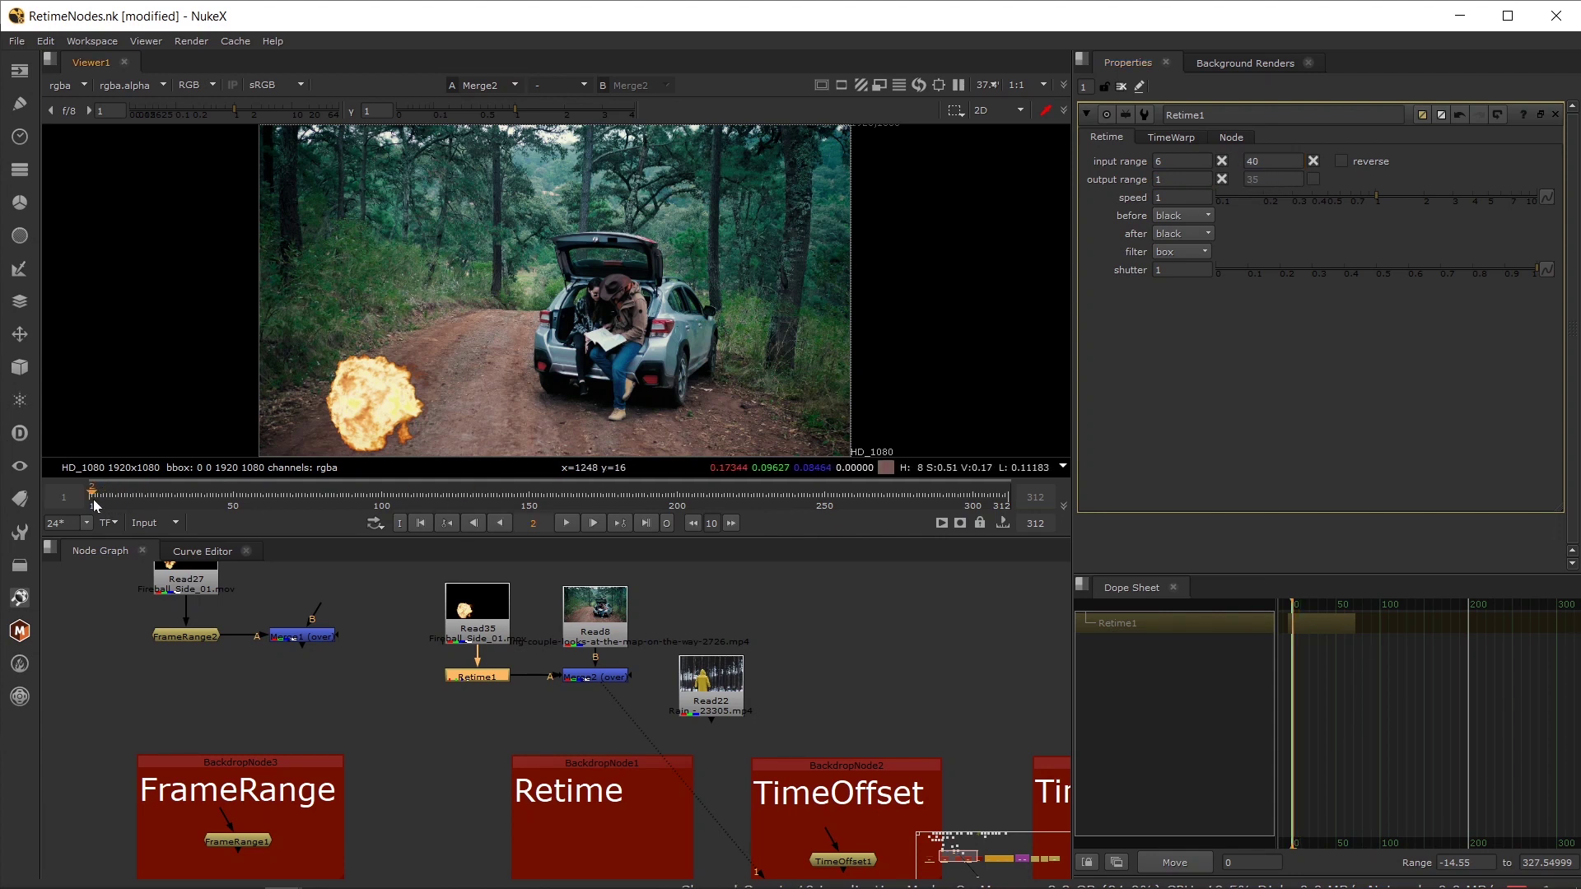
{"action": "left_click", "coordinate": [566, 523]}
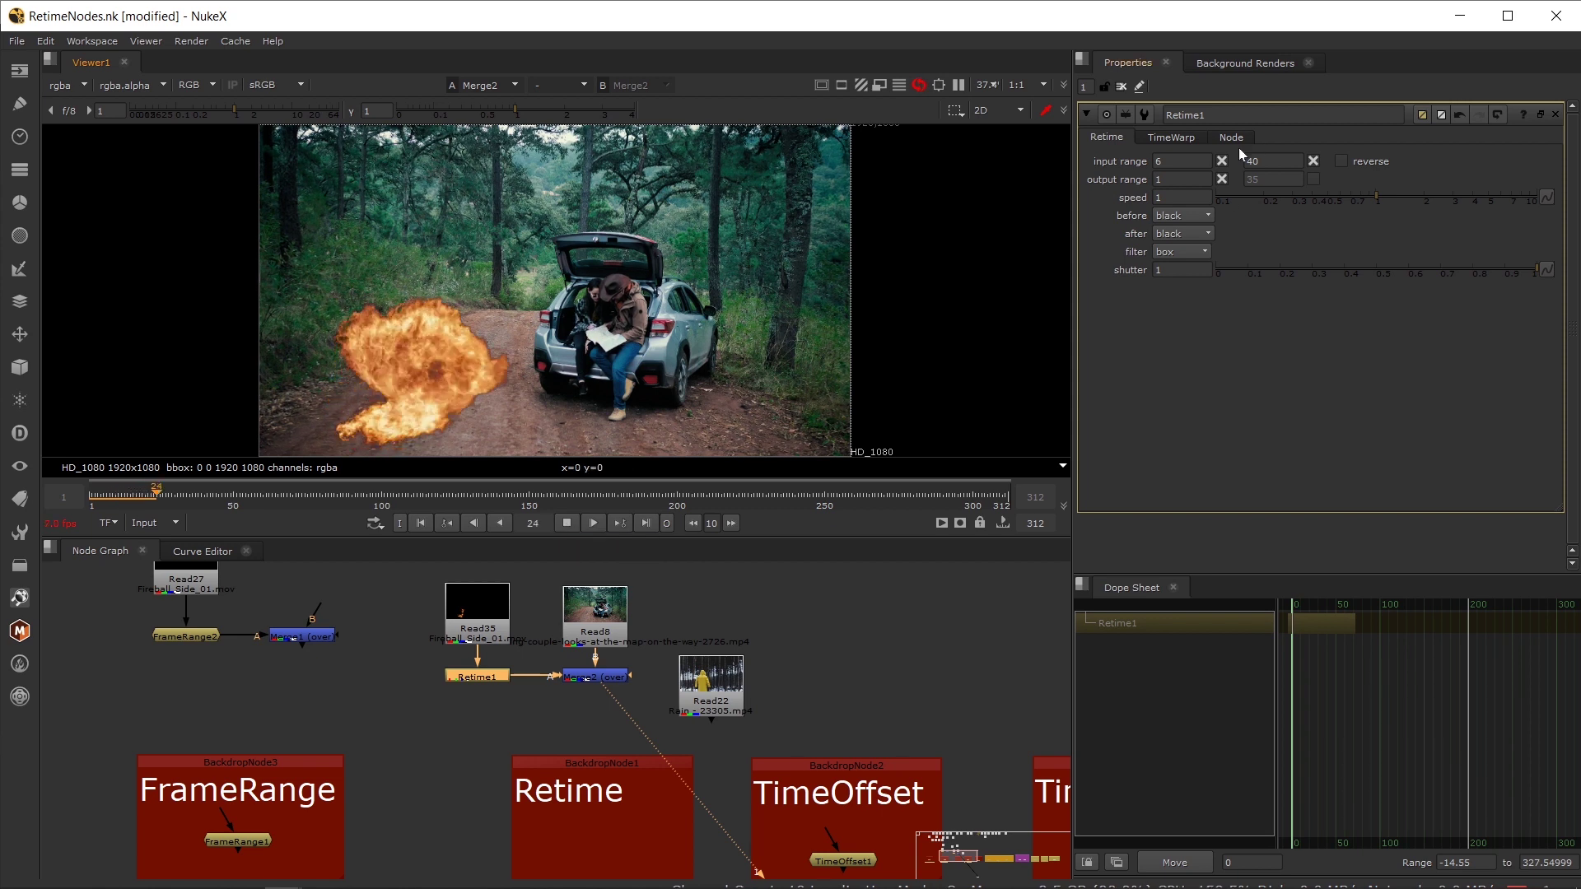
{"action": "left_click", "coordinate": [573, 524]}
- Set the start of Retime1's output range to frame 100
{"action": "left_click_drag", "start_coordinate": [504, 686], "coordinate": [512, 723]}
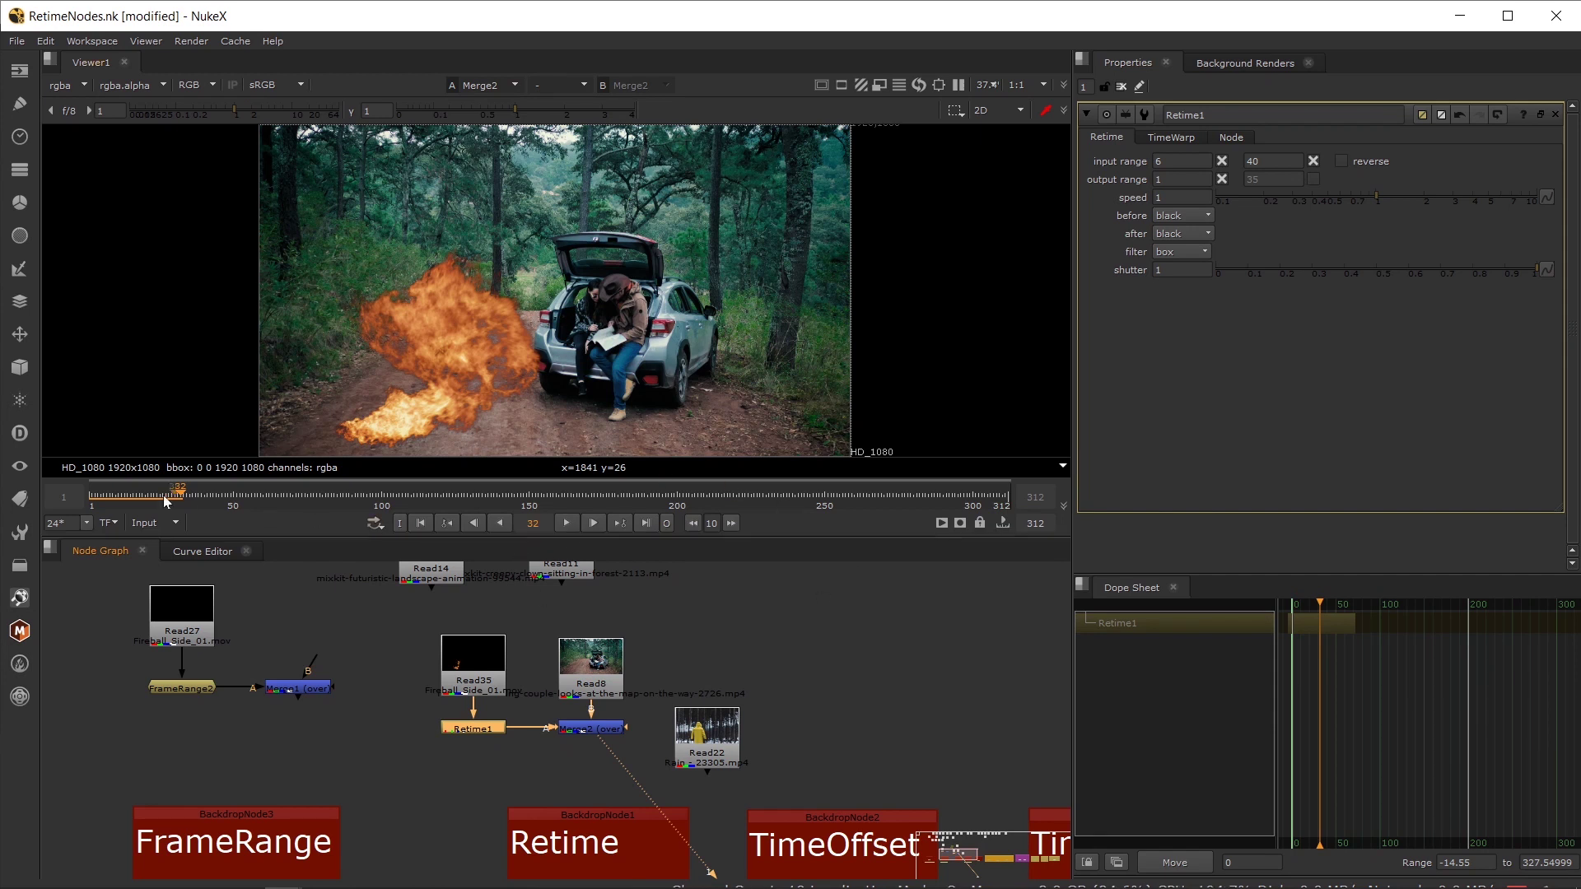
{"action": "left_click", "coordinate": [266, 500]}
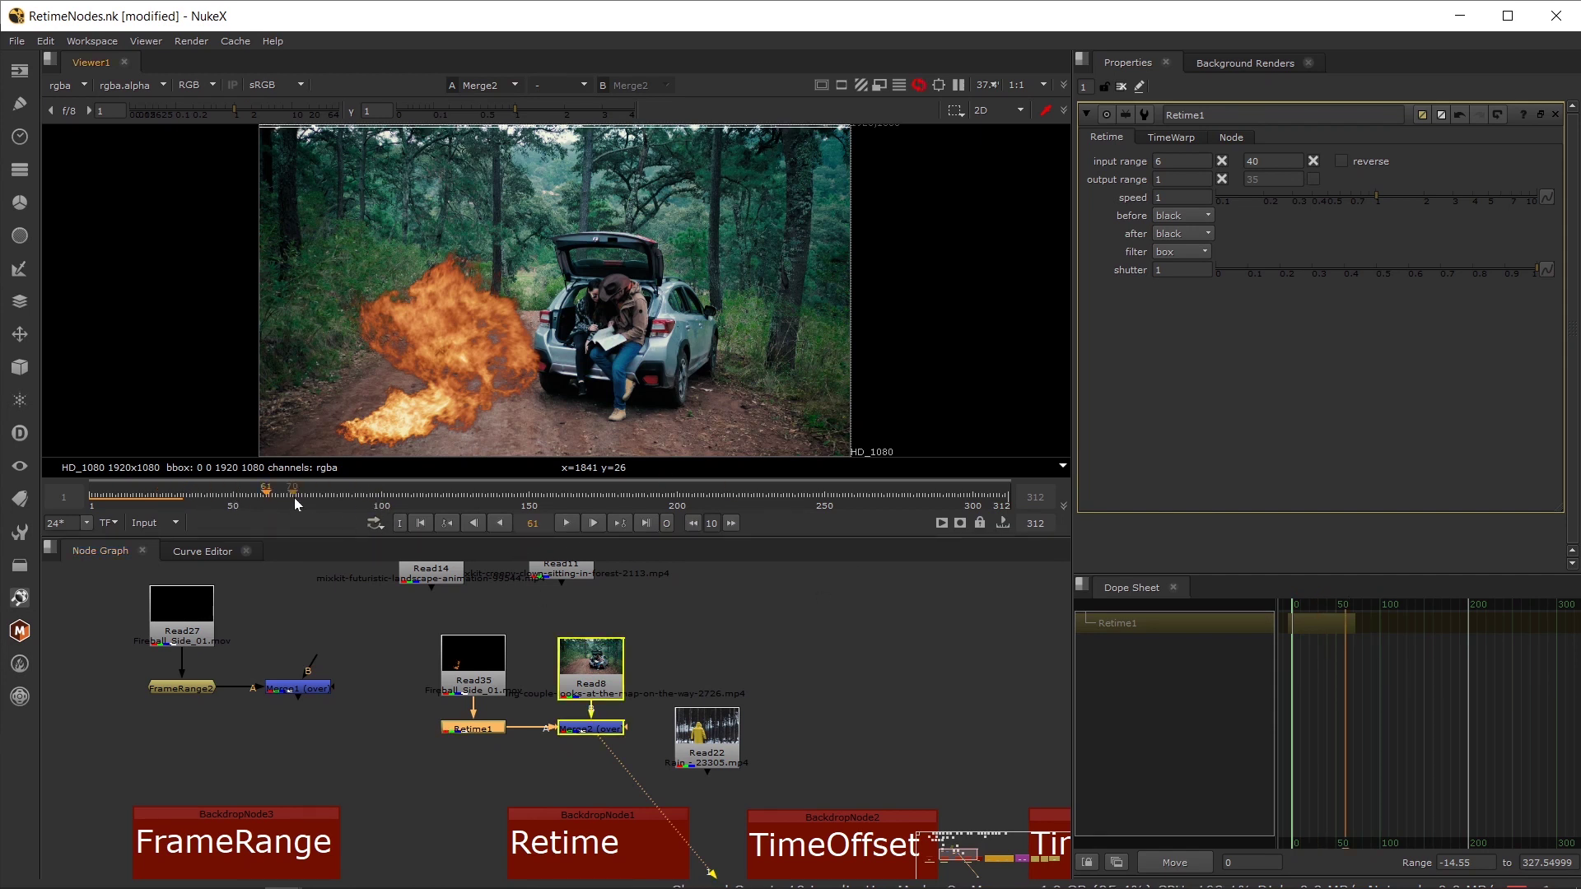
{"action": "left_click_drag", "start_coordinate": [1172, 178], "coordinate": [1133, 180]}
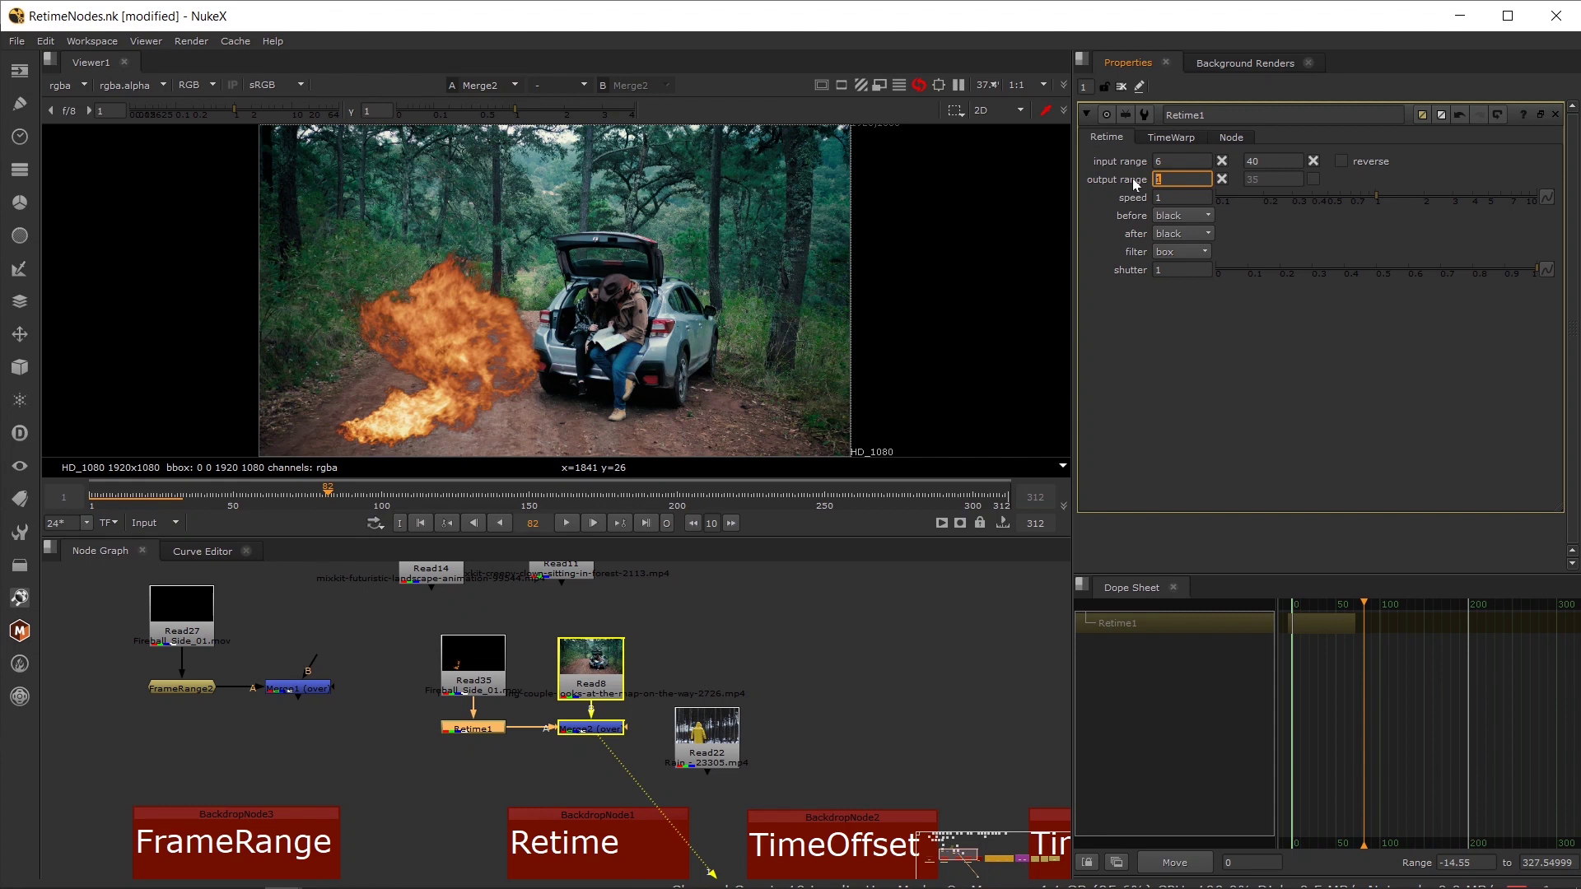
{"action": "type", "text": "00"}
{"action": "key", "text": "Return"}
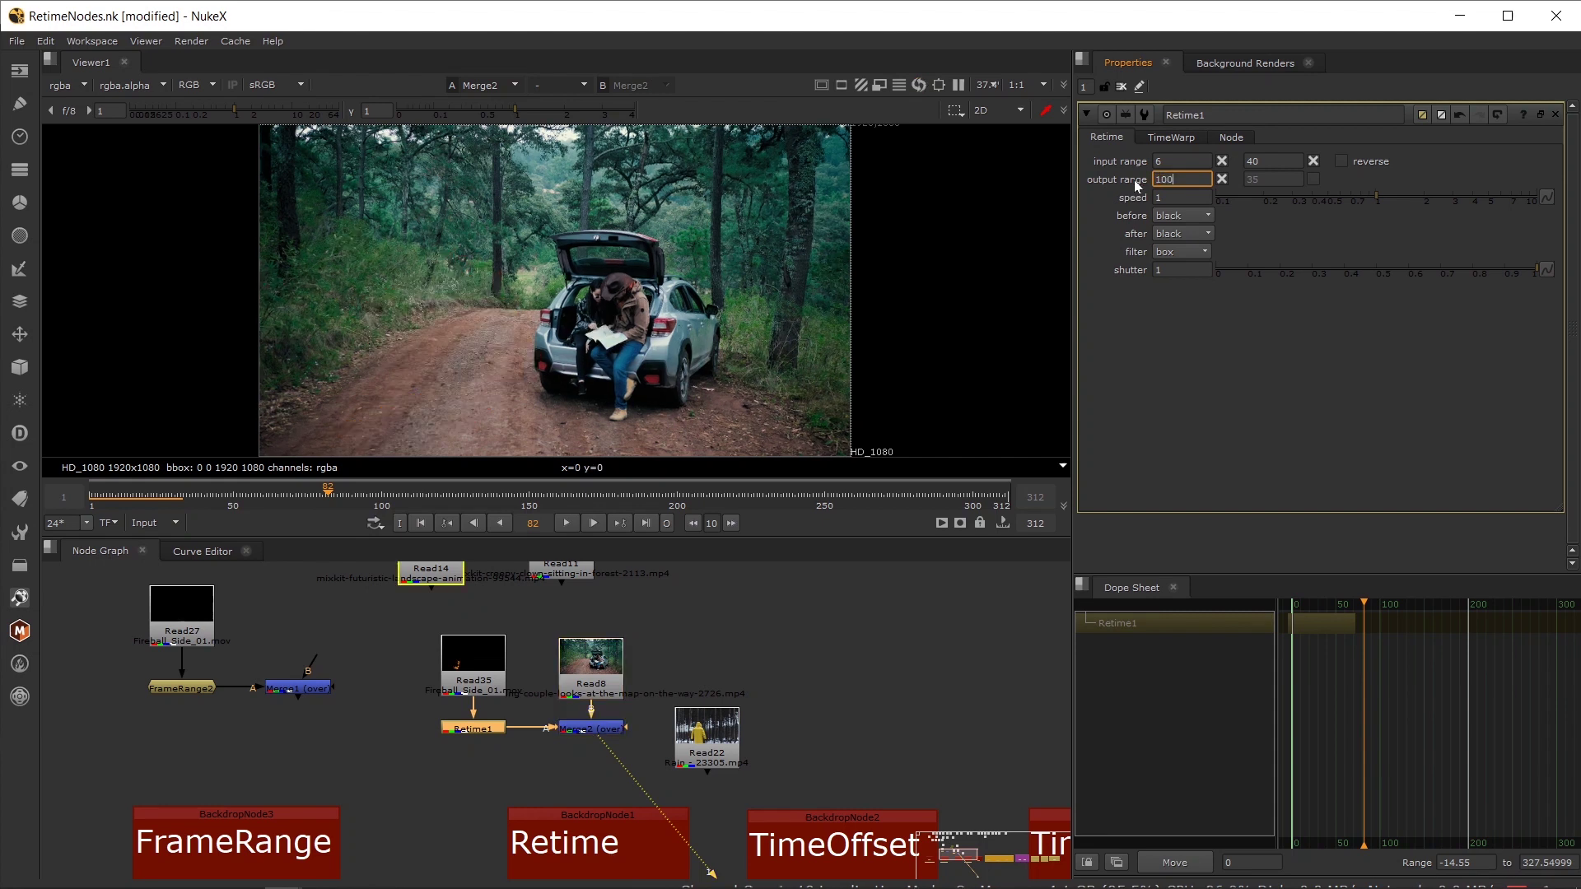
- Play the composite from just before frame 100 to check the delayed explosion
{"action": "left_click_drag", "start_coordinate": [326, 497], "coordinate": [369, 498]}
{"action": "left_click", "coordinate": [567, 523]}
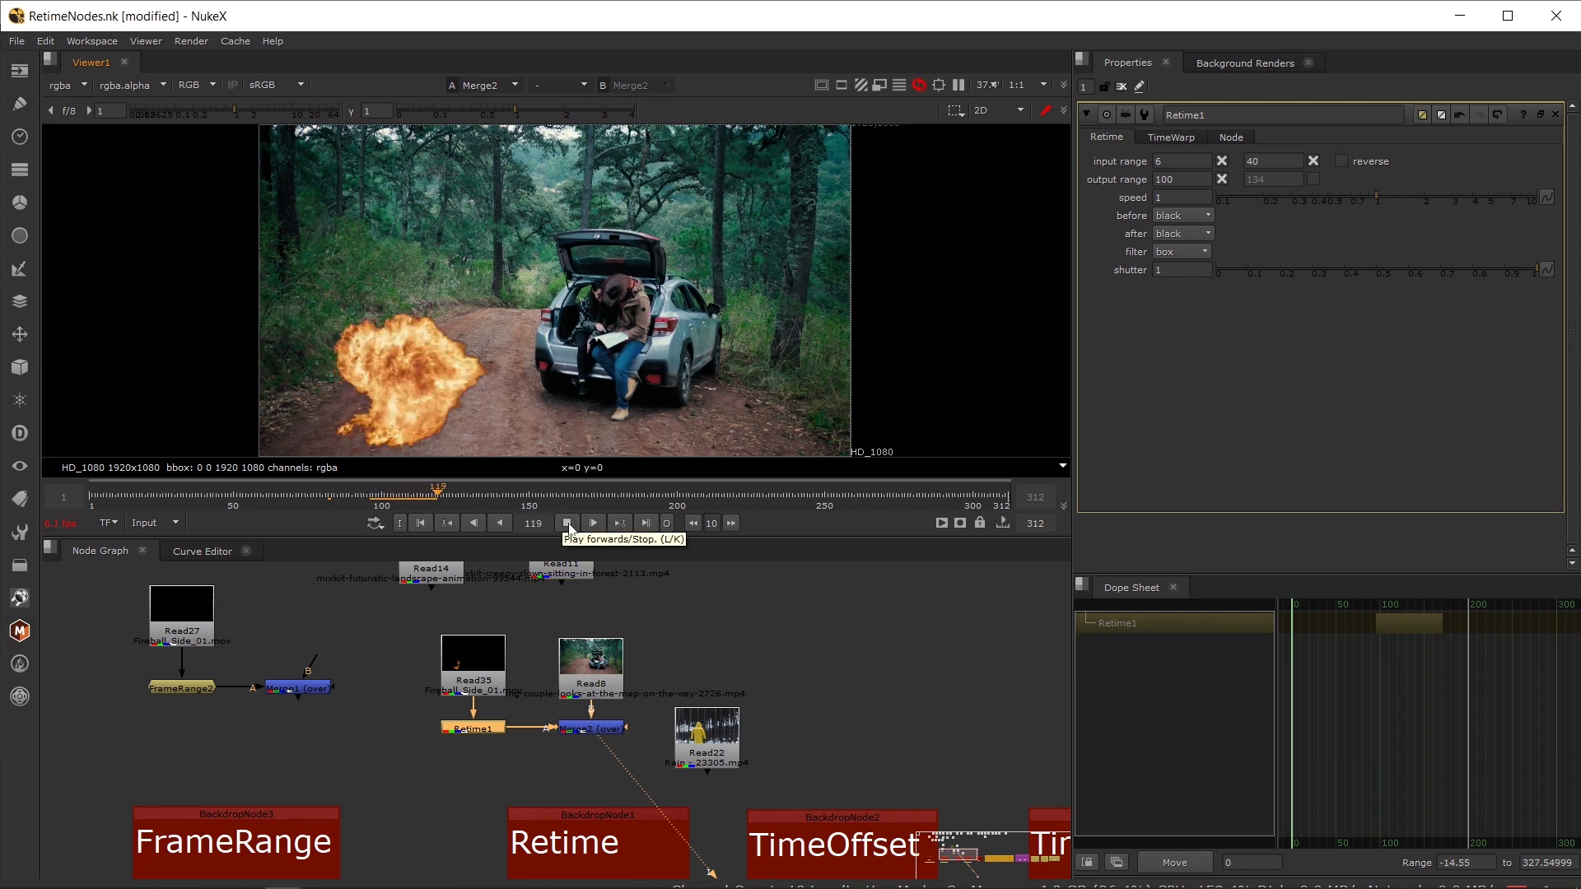
{"action": "left_click", "coordinate": [567, 522]}
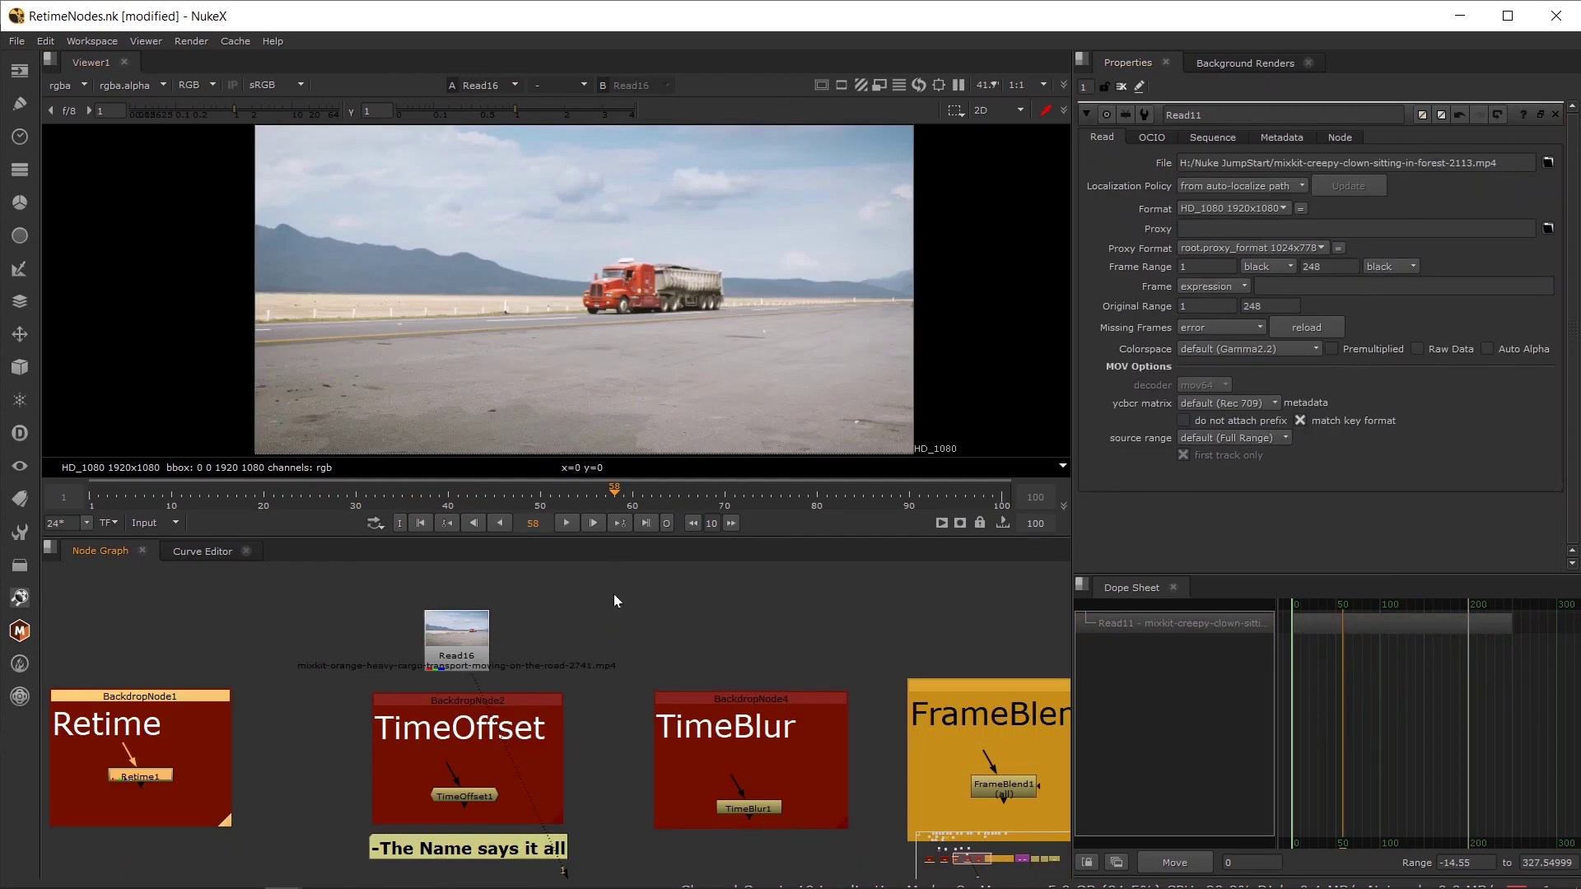
- Open the properties of the Read16 truck clip and play it from near the start
{"action": "double_click", "coordinate": [469, 657]}
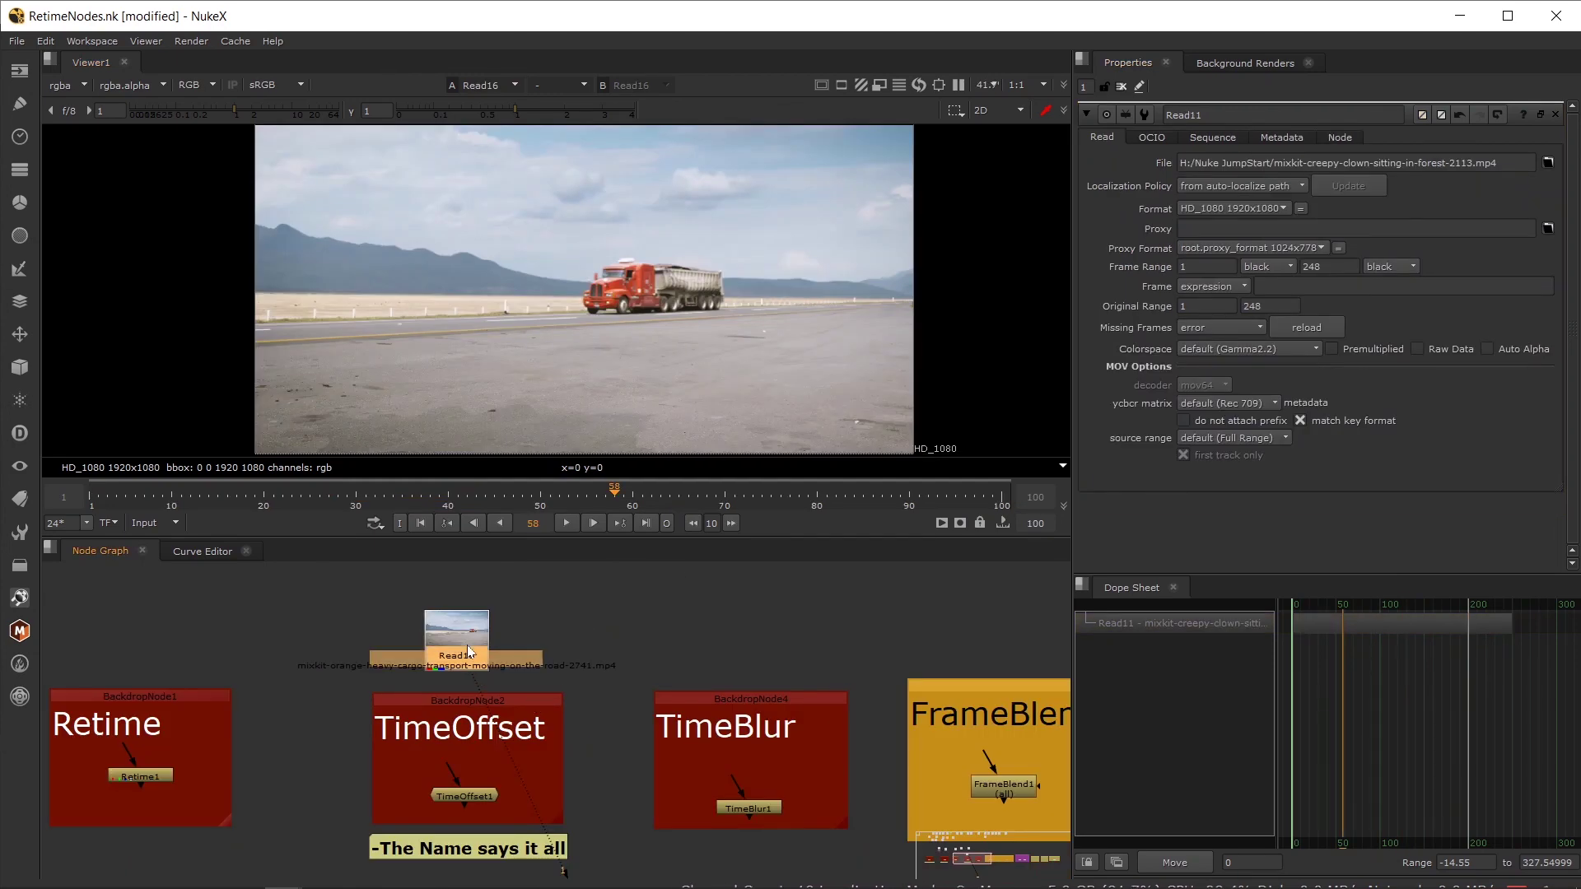
{"action": "left_click", "coordinate": [116, 495]}
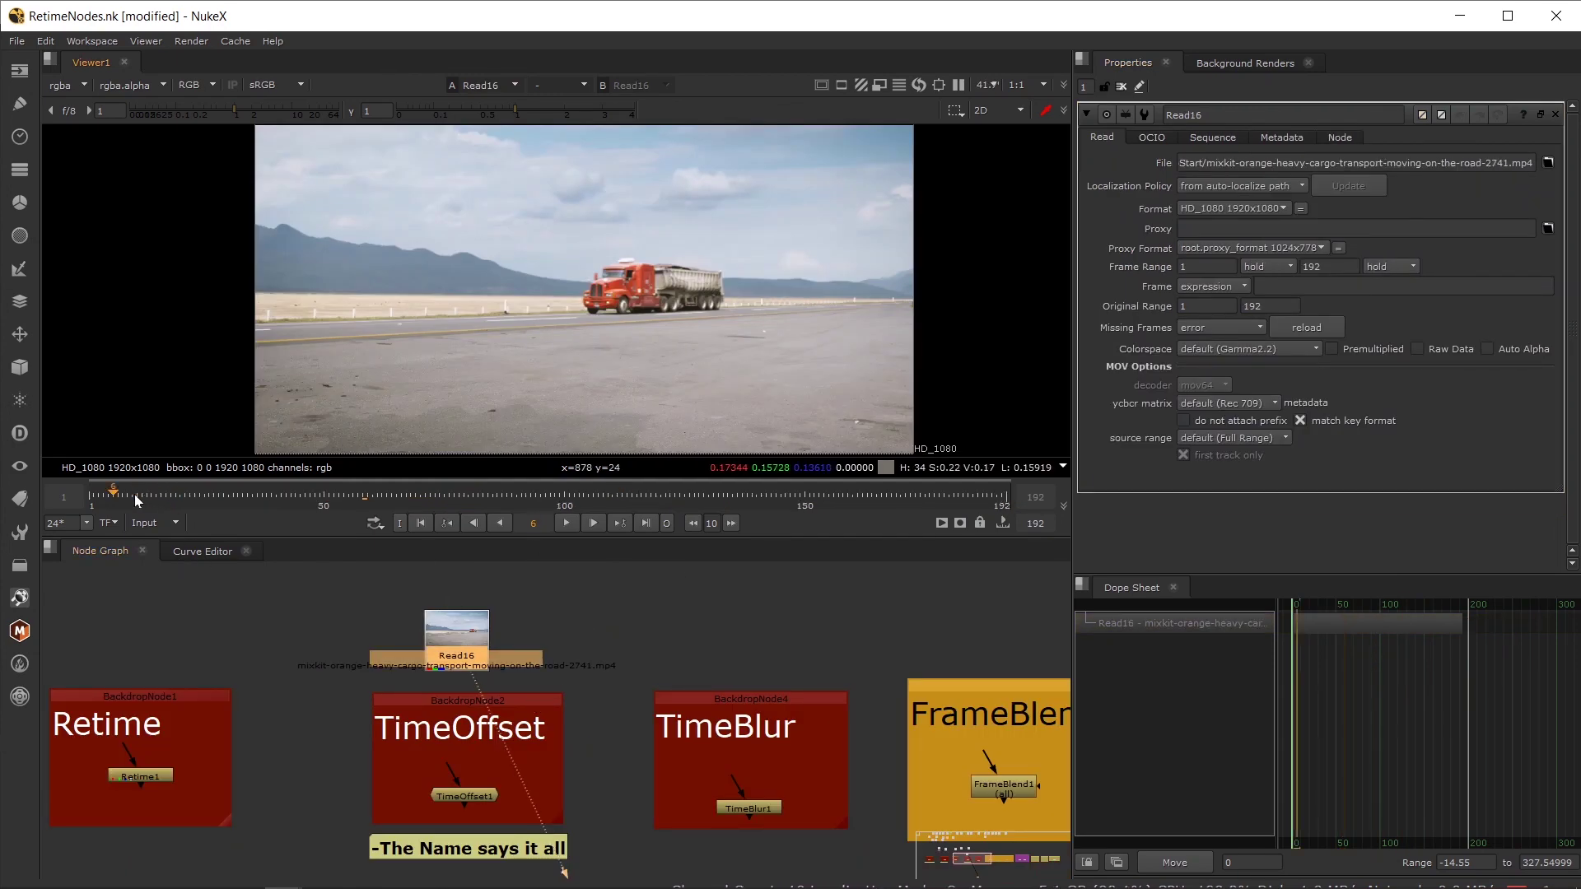
{"action": "left_click", "coordinate": [565, 524]}
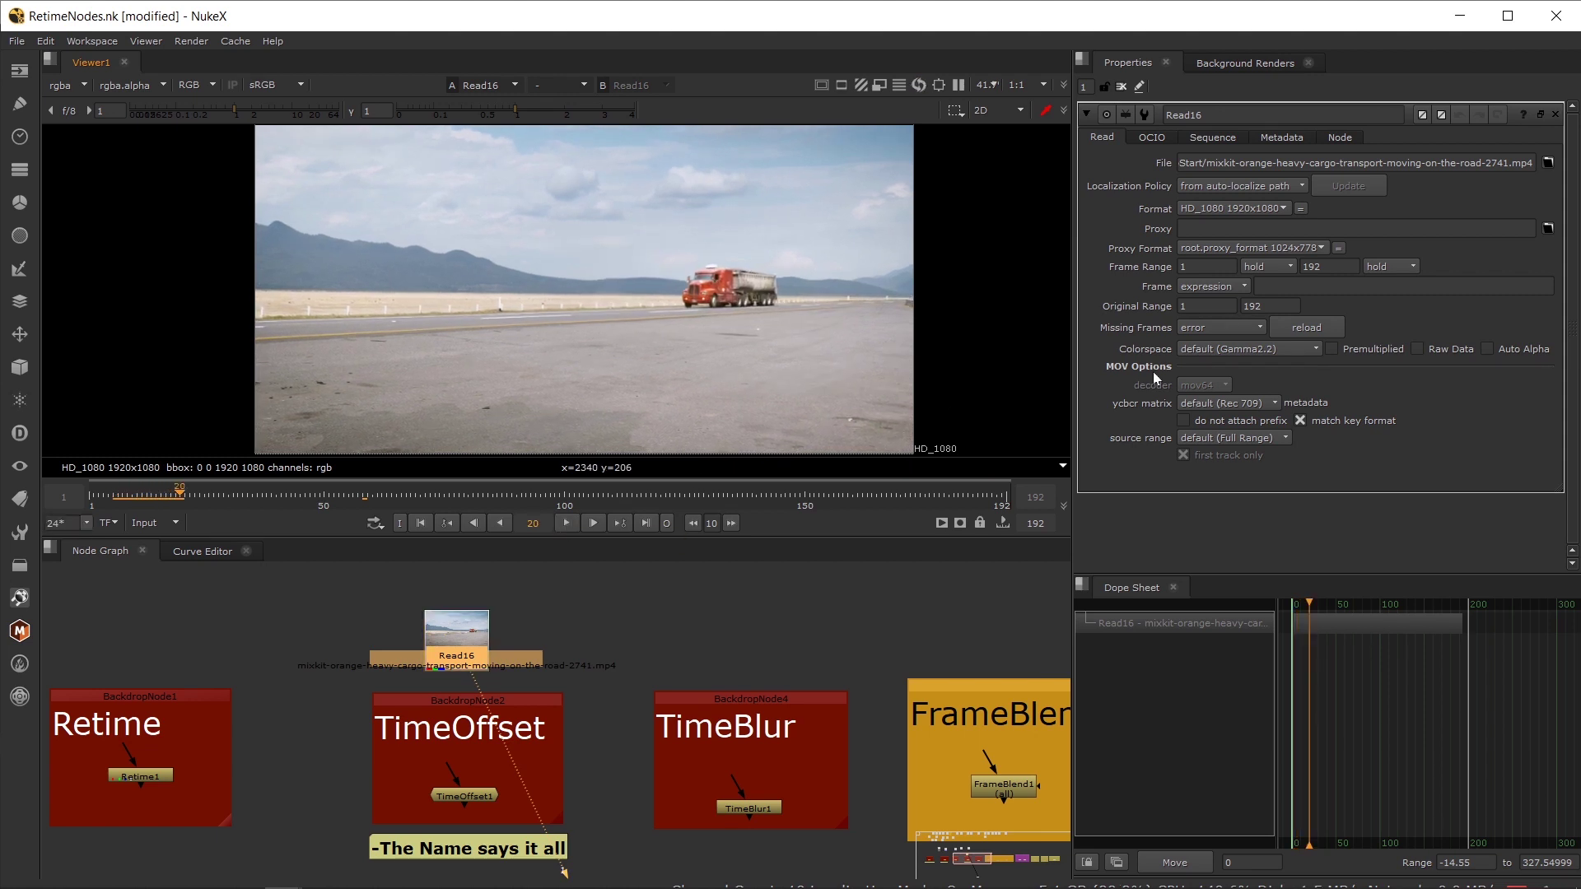
- Slide the Read16 clip 47 frames earlier in the Dope Sheet, and set its frame offset to 50
{"action": "left_click", "coordinate": [1360, 630]}
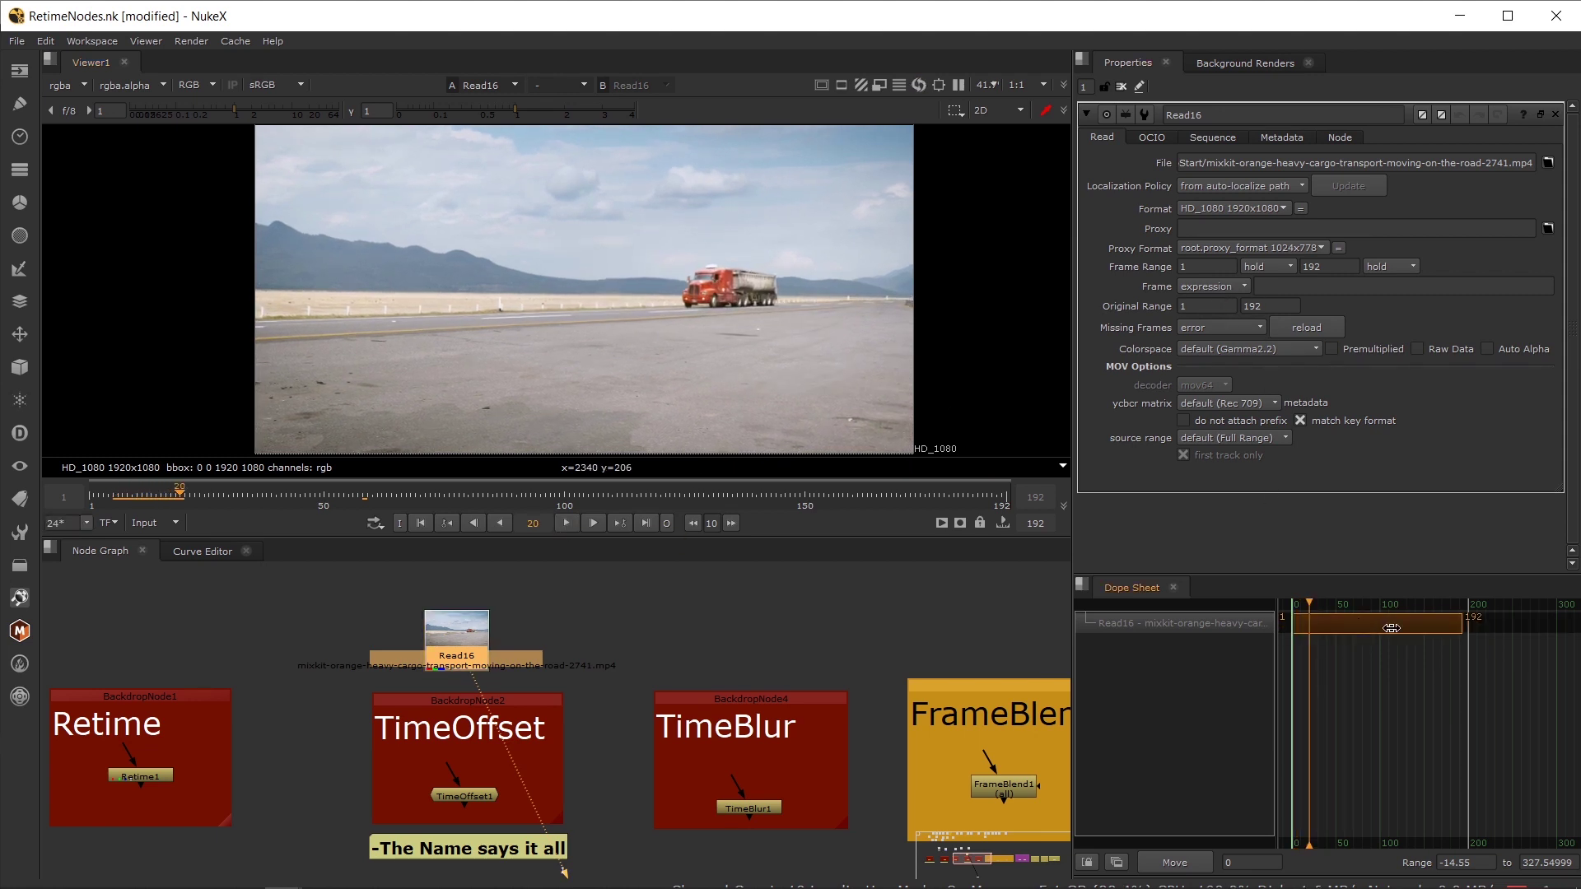
{"action": "left_click_drag", "start_coordinate": [1368, 627], "coordinate": [1325, 628]}
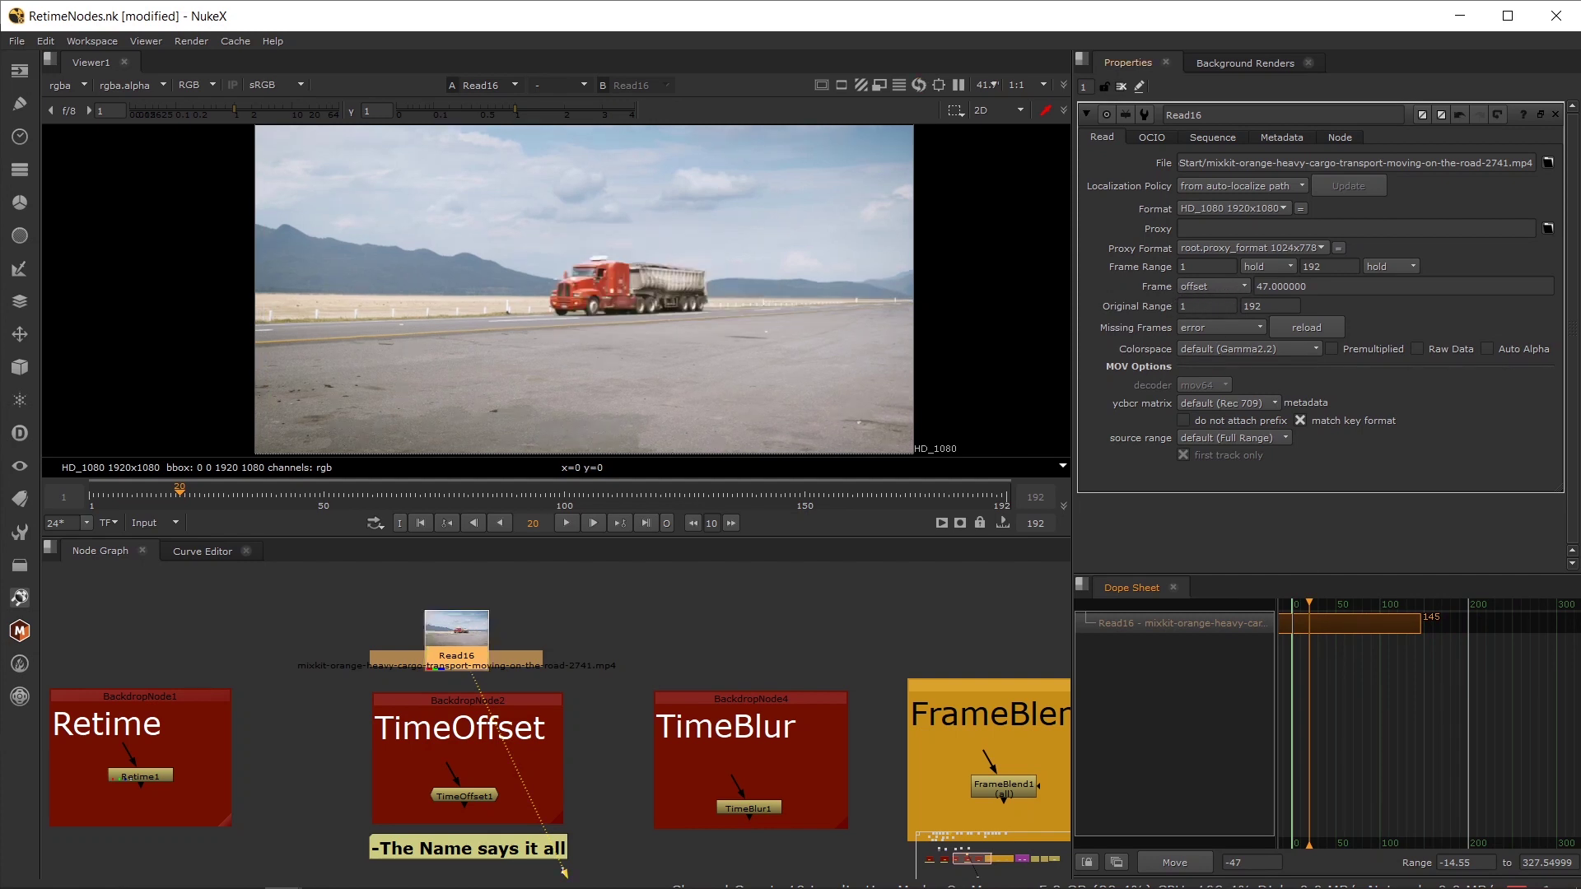
{"action": "double_click", "coordinate": [1293, 285]}
{"action": "key", "text": "Return"}
- Slide the Read16 clip back in the Dope Sheet to start at frame 1 with zero offset
{"action": "left_click_drag", "start_coordinate": [1334, 670], "coordinate": [1466, 670]}
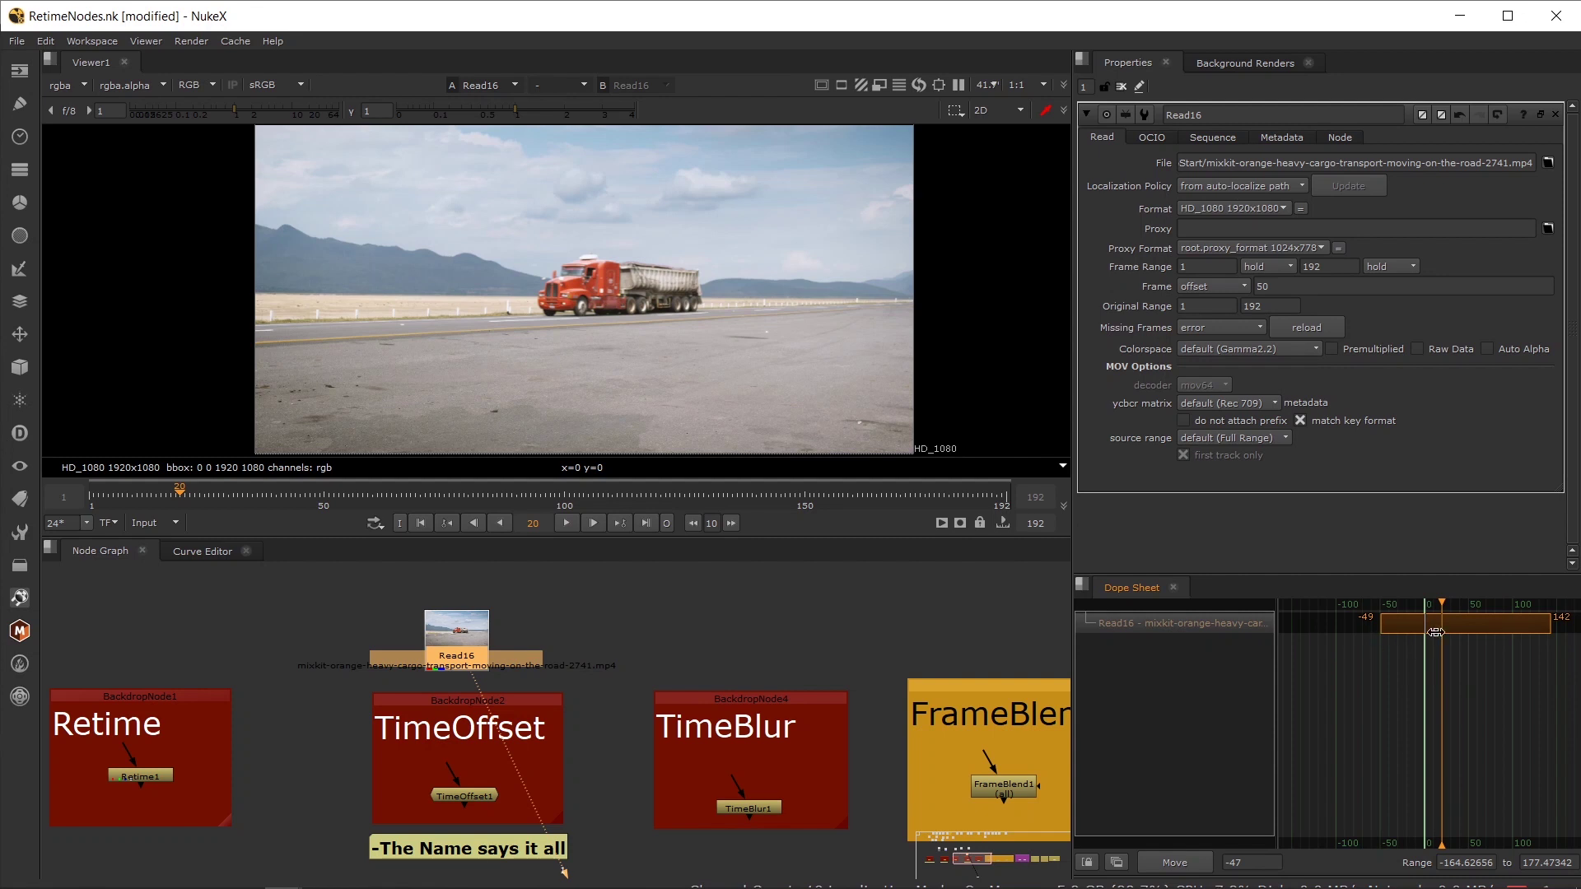
{"action": "left_click_drag", "start_coordinate": [1480, 663], "coordinate": [1432, 662]}
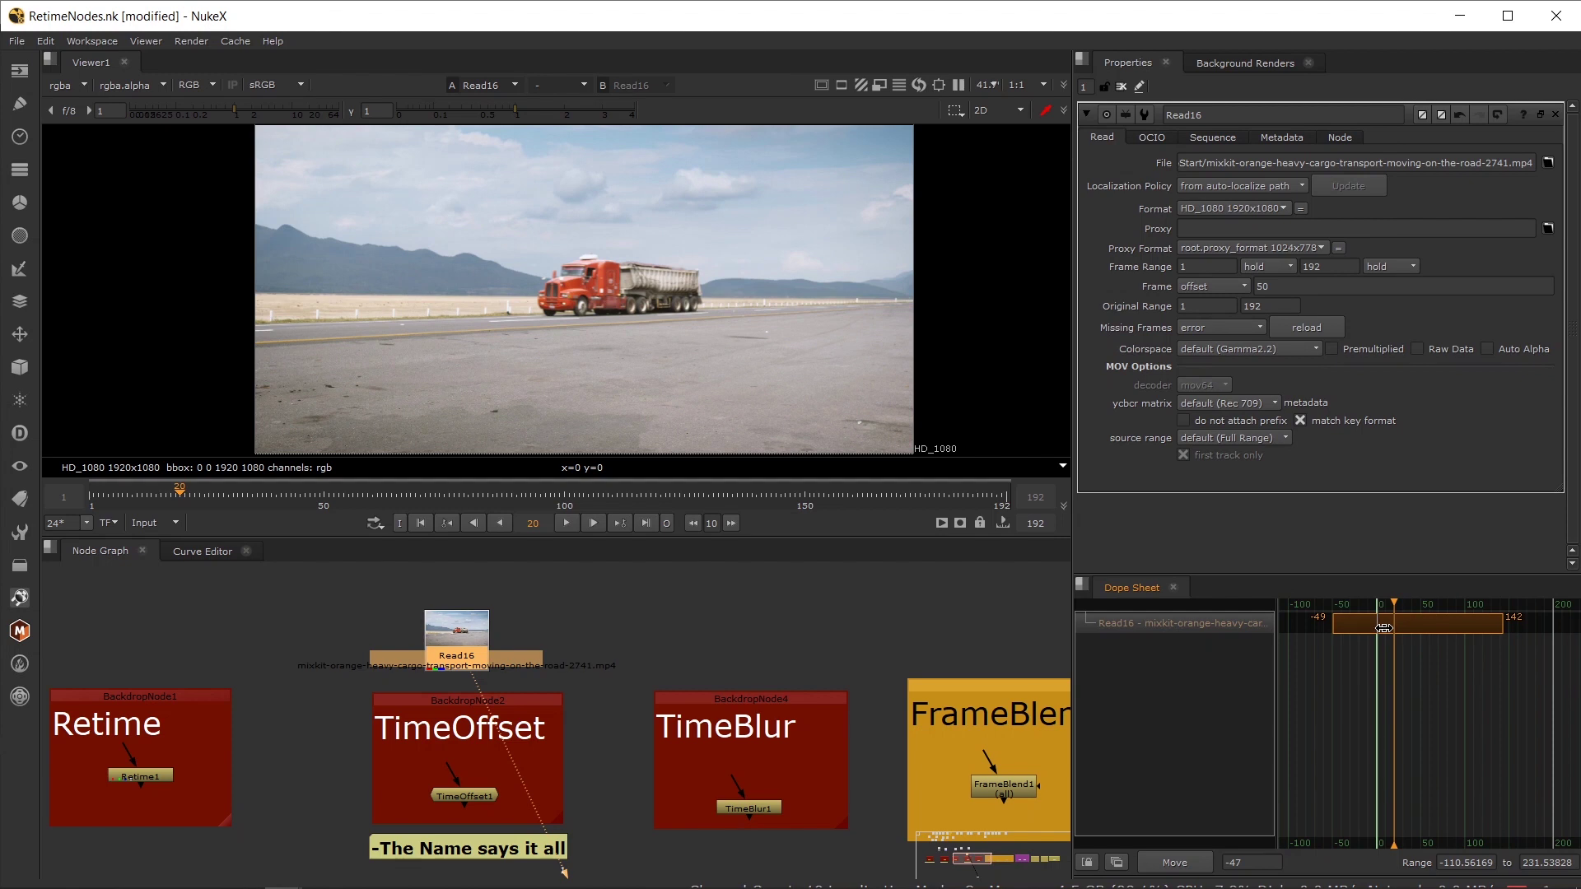
{"action": "left_click_drag", "start_coordinate": [1401, 624], "coordinate": [1389, 680]}
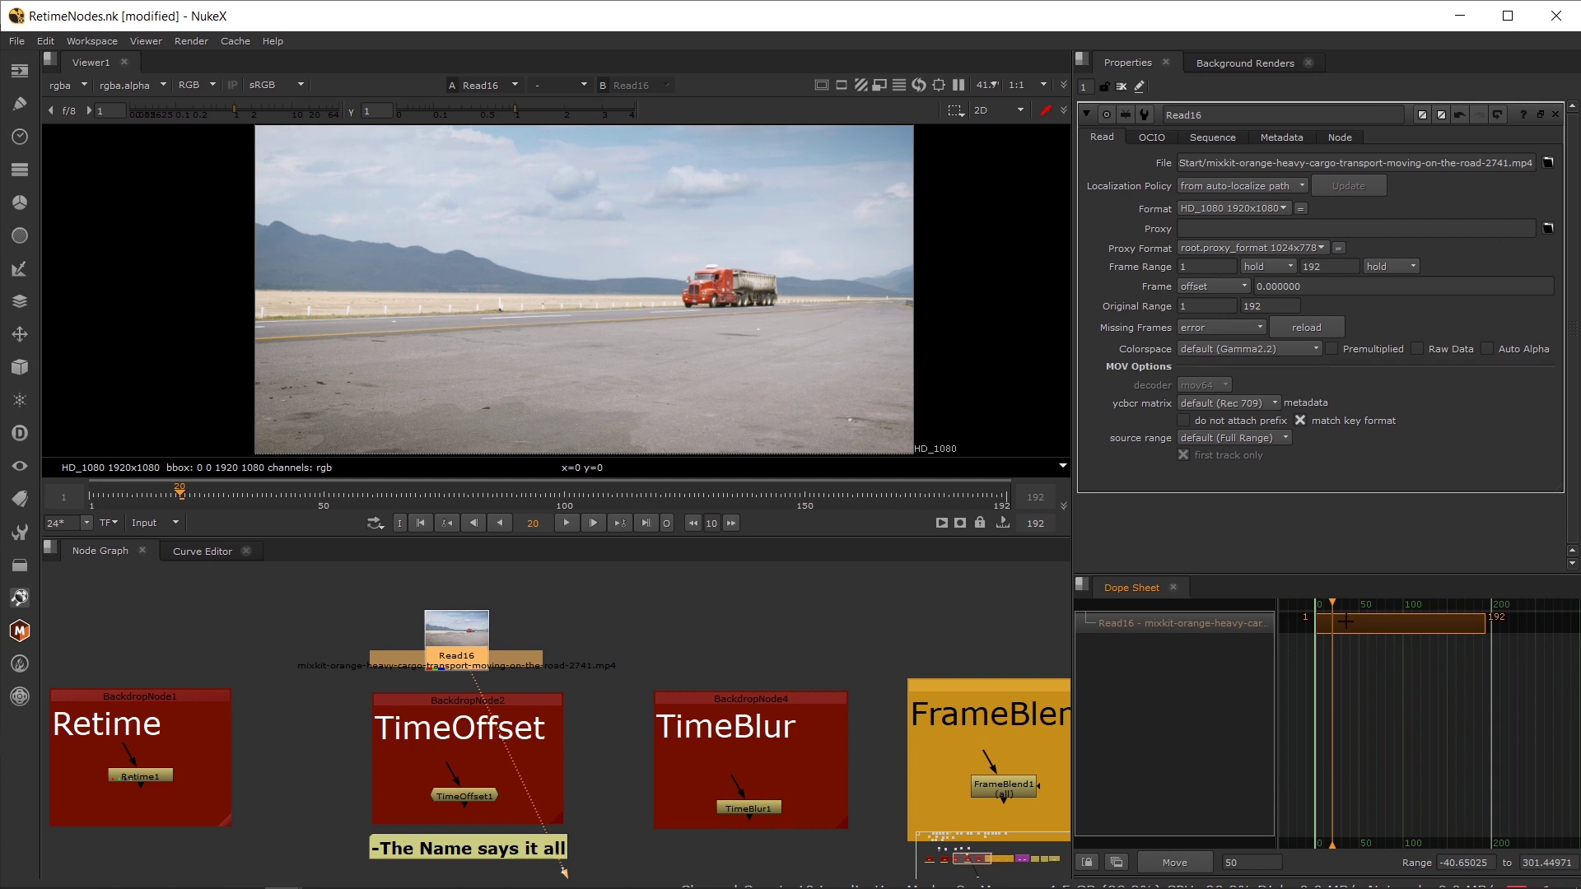
- Examine the Read16 frame offset and the clip's start at frame 1 in the Dope Sheet
{"action": "left_click", "coordinate": [1317, 286]}
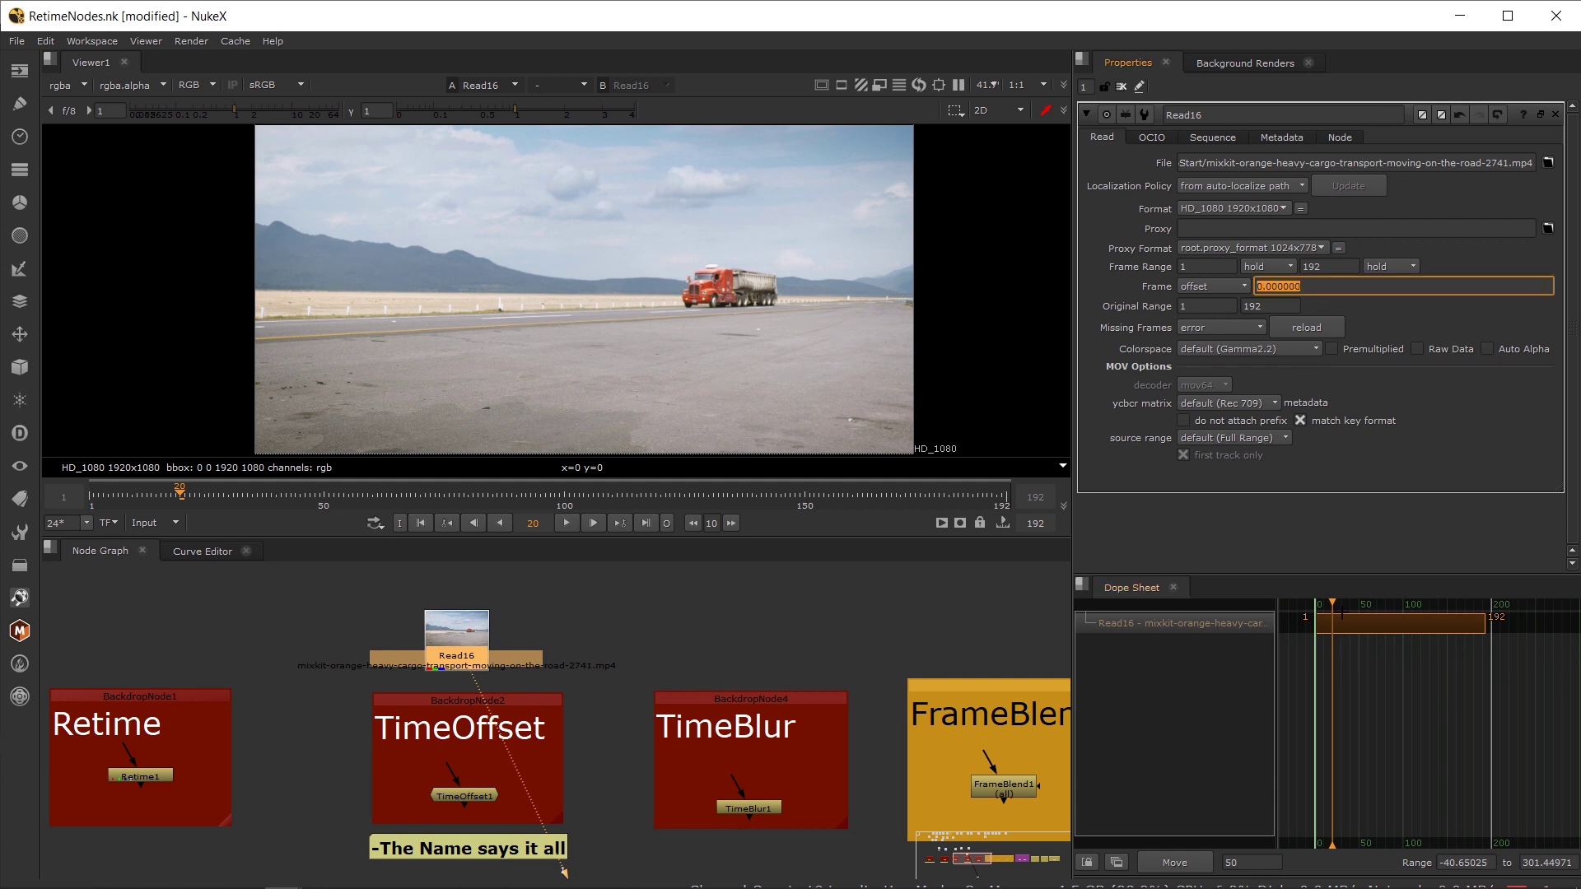
{"action": "scroll", "coordinate": [1321, 617], "scroll_direction": "up", "scroll_amount": 5}
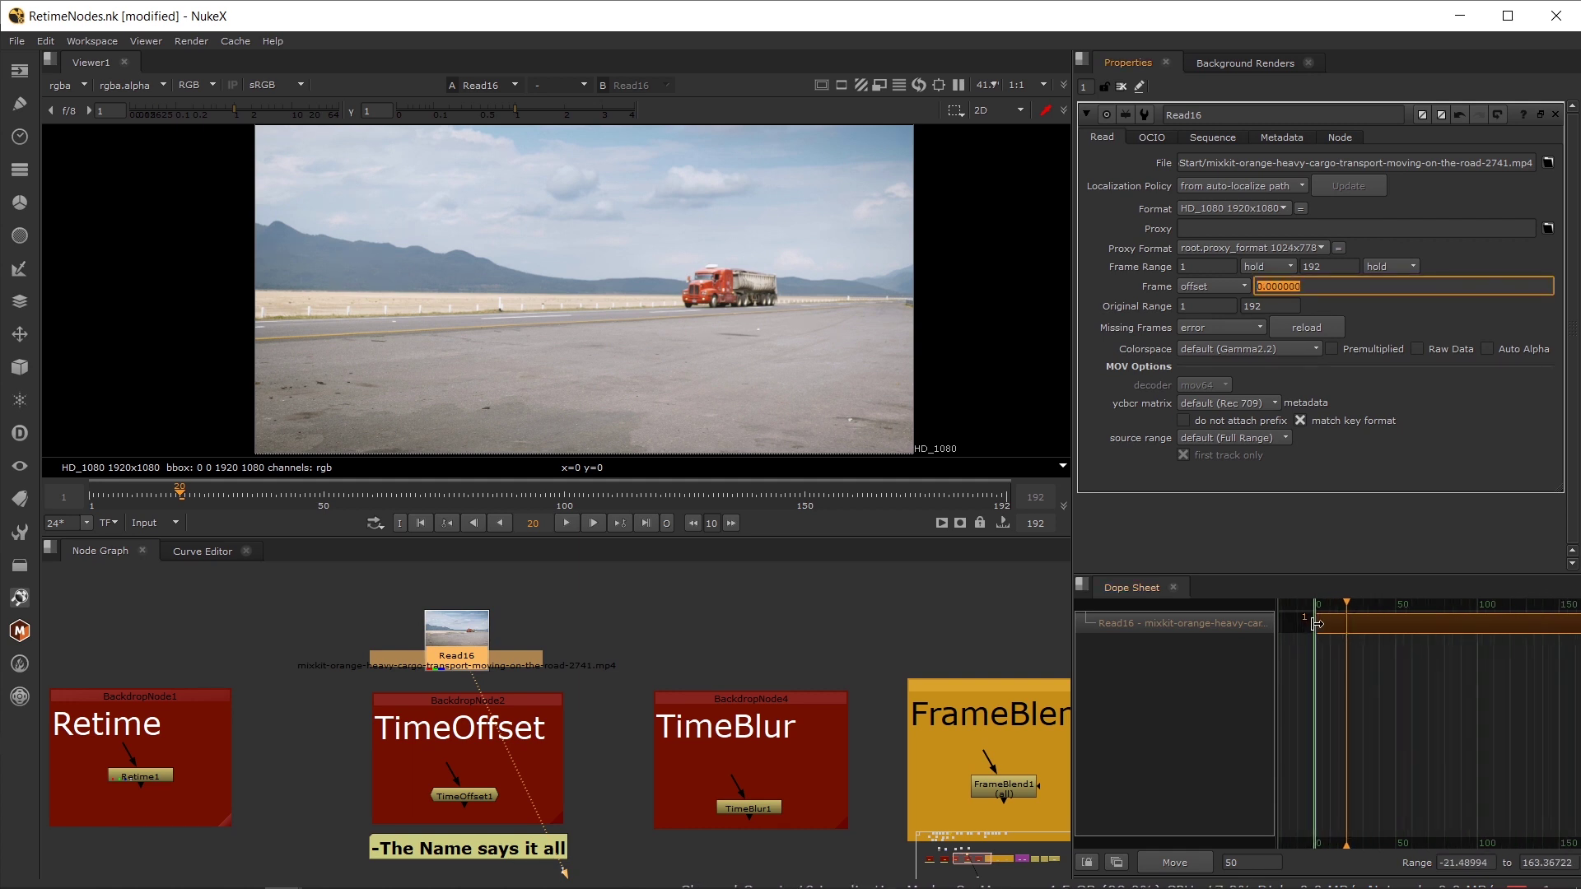
{"action": "left_click", "coordinate": [1323, 601]}
{"action": "scroll", "coordinate": [1457, 651], "scroll_direction": "down", "scroll_amount": 2}
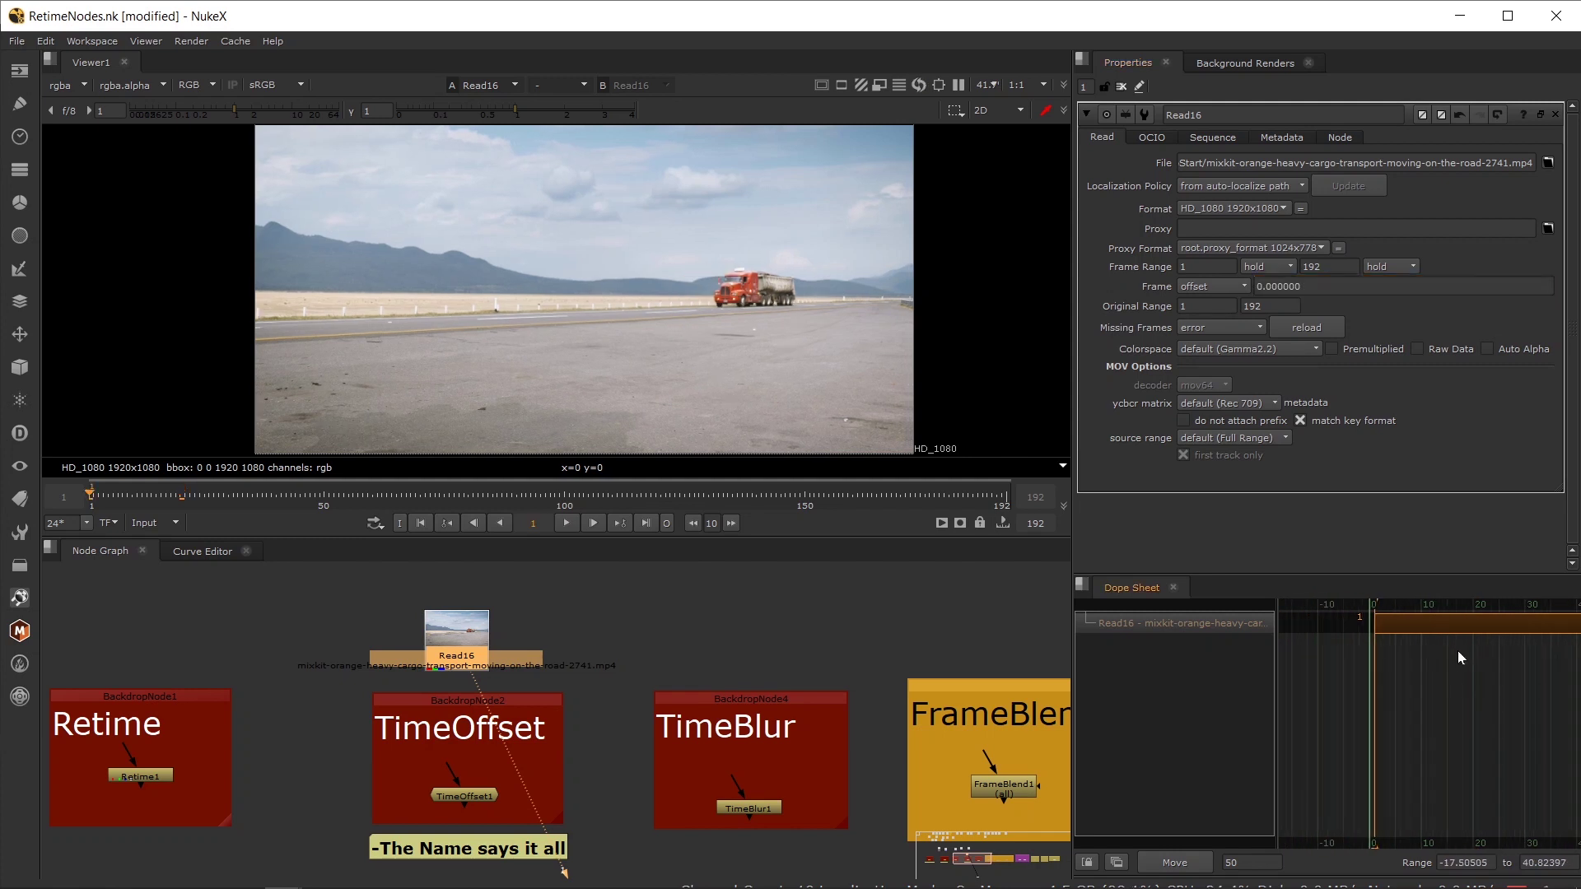
{"action": "left_click_drag", "start_coordinate": [1490, 667], "coordinate": [1364, 688]}
{"action": "scroll", "coordinate": [1420, 683], "scroll_direction": "down", "scroll_amount": 3}
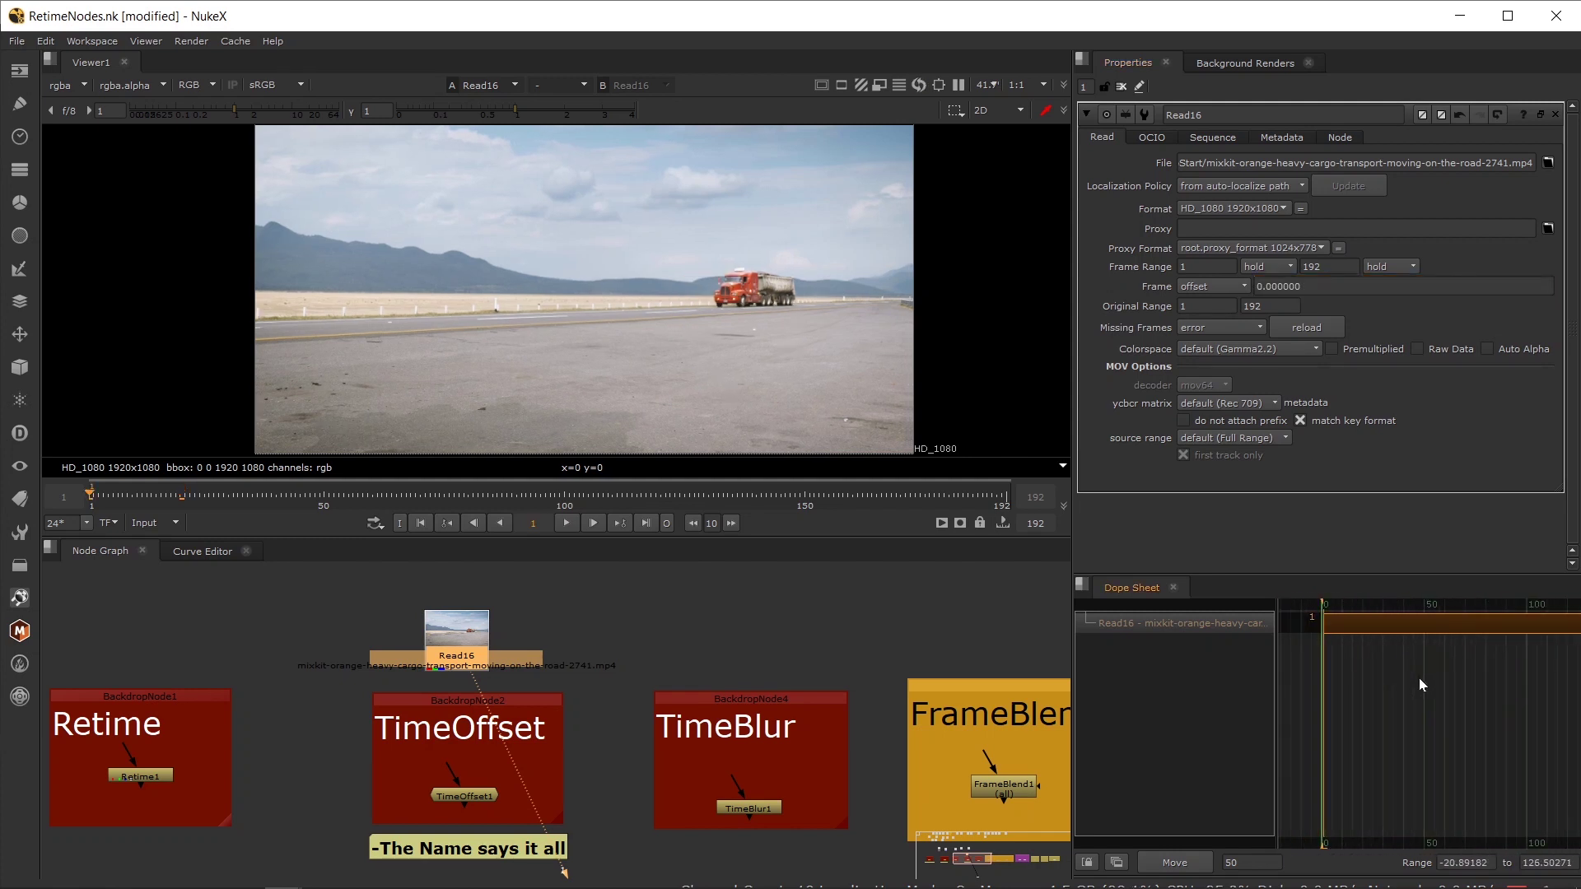
{"action": "scroll", "coordinate": [1458, 683], "scroll_direction": "down", "scroll_amount": 5}
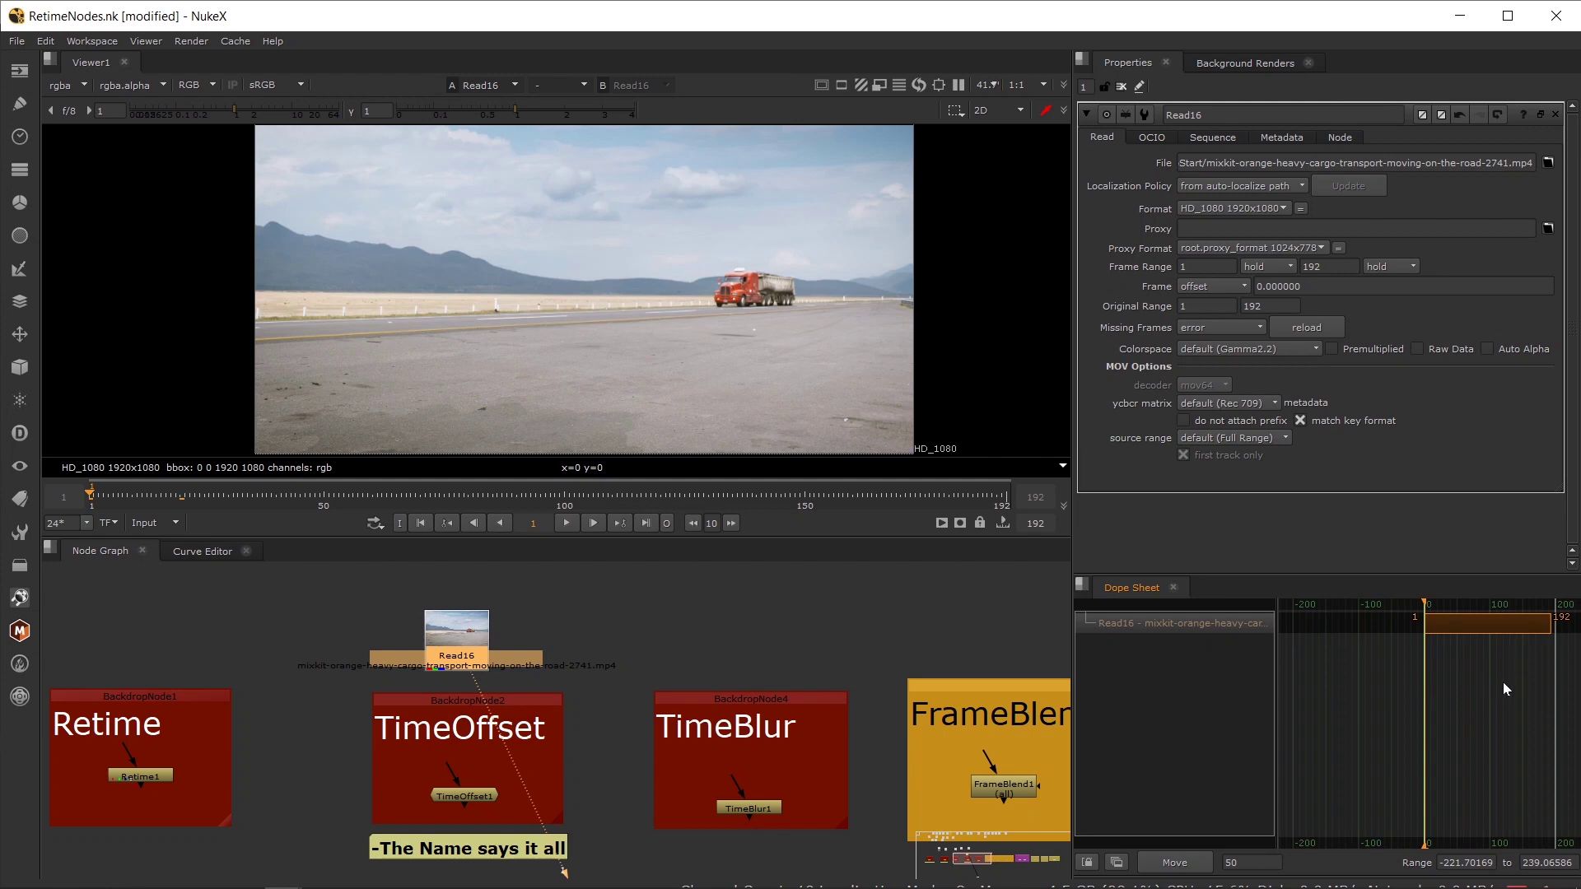
- Connect the TimeOffset1 node's input to the Read16 truck clip and view TimeOffset1
{"action": "left_click_drag", "start_coordinate": [1420, 686], "coordinate": [1398, 686]}
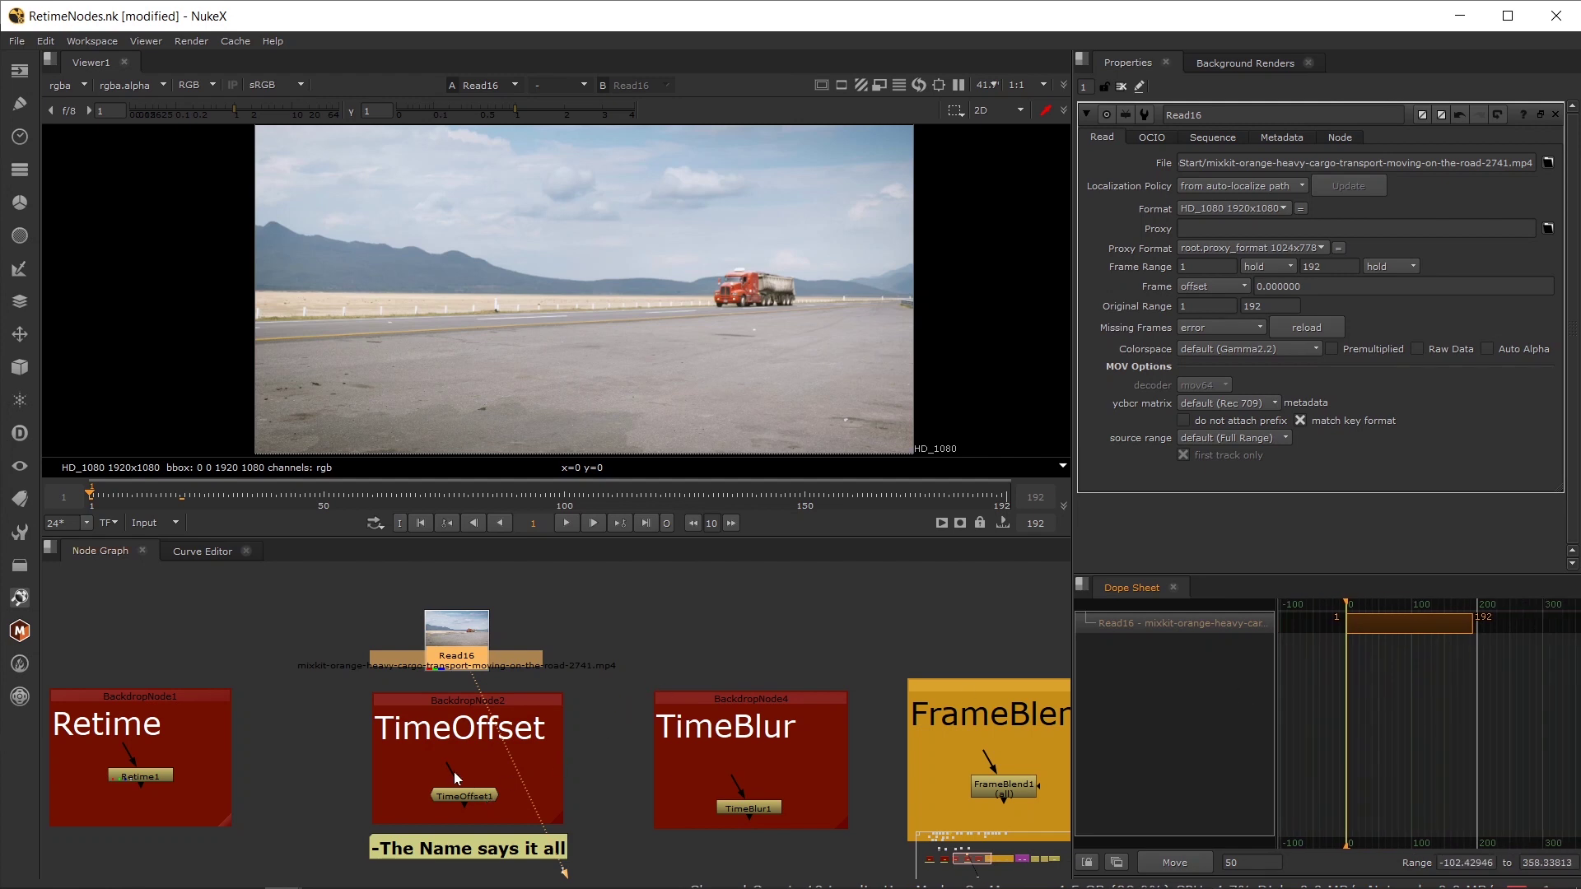
{"action": "left_click_drag", "start_coordinate": [453, 772], "coordinate": [461, 642]}
{"action": "left_click_drag", "start_coordinate": [457, 636], "coordinate": [464, 649]}
{"action": "left_click", "coordinate": [476, 787]}
{"action": "key", "text": "1"}
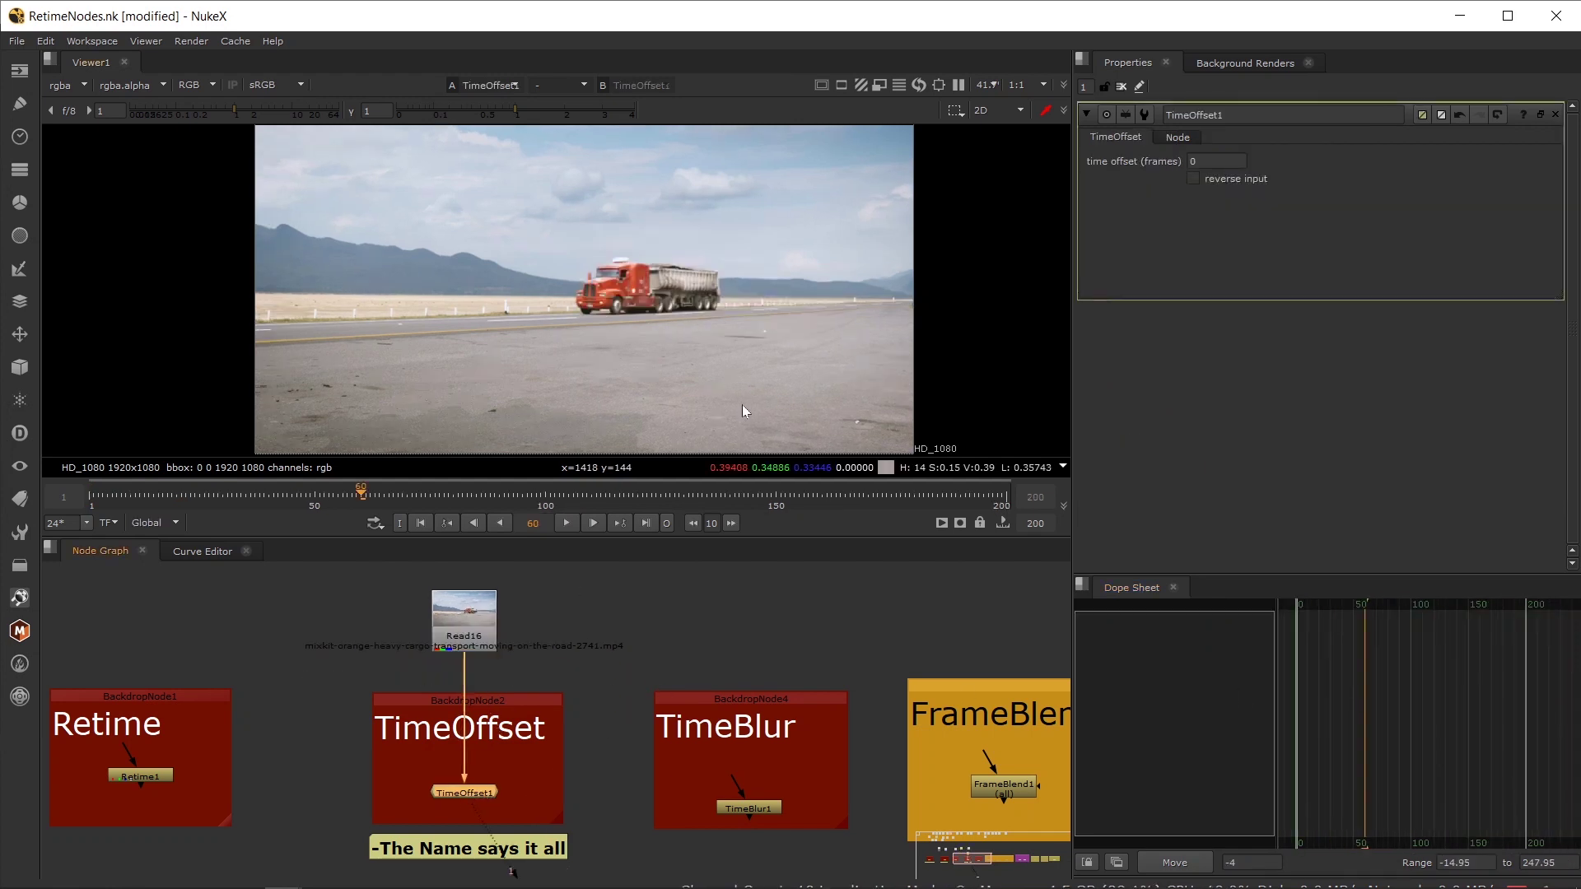
- Set TimeOffset1's time offset to 40 frames
{"action": "left_click", "coordinate": [1216, 160]}
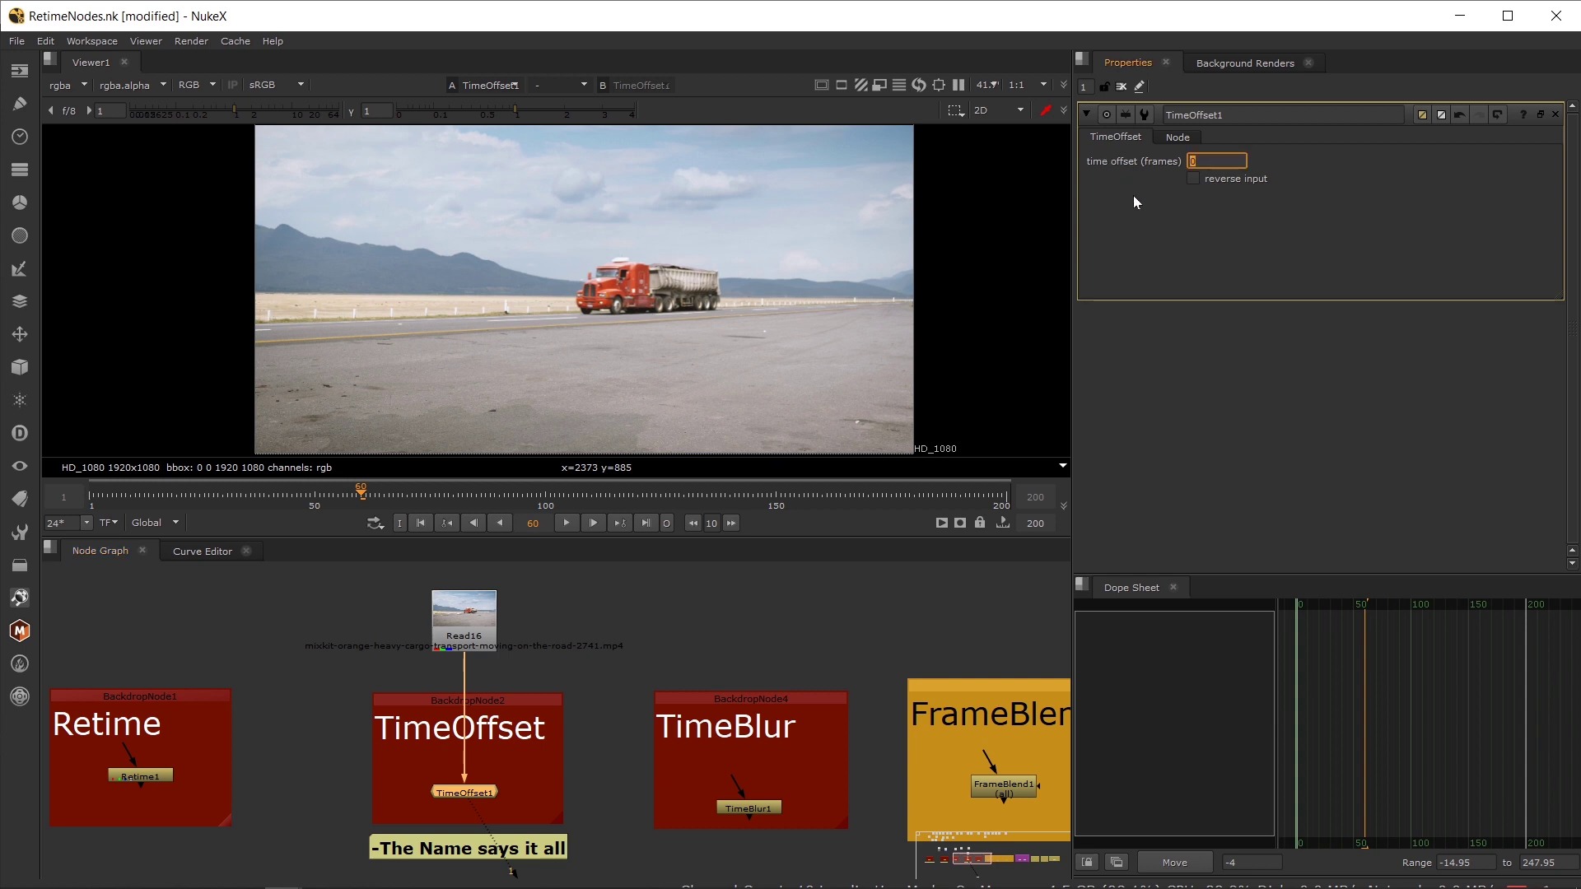
{"action": "key", "text": "Return"}
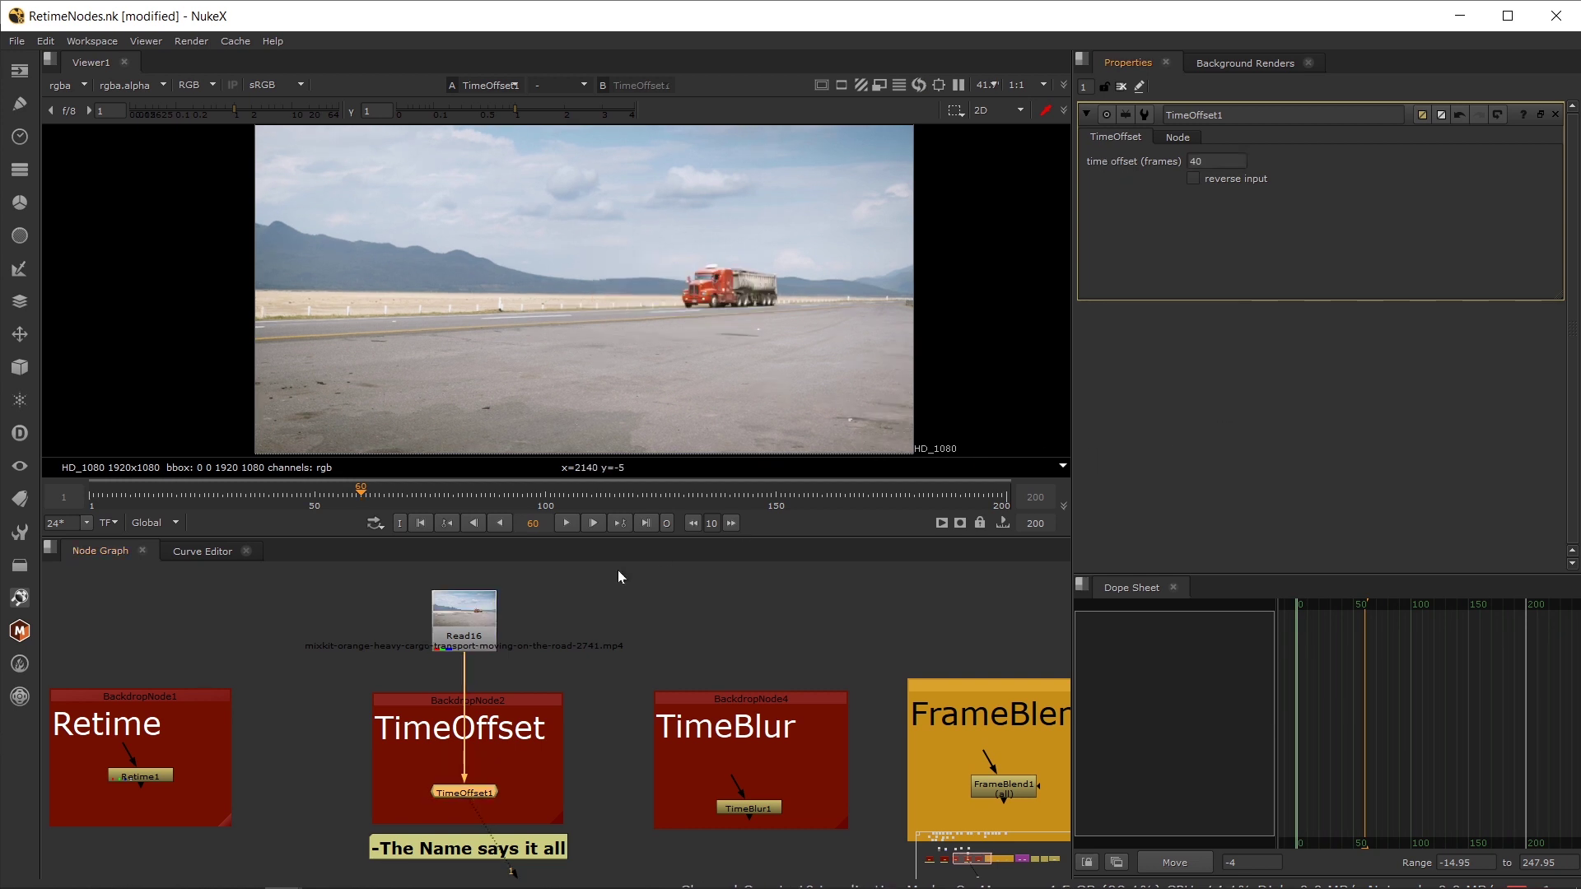
{"action": "left_click_drag", "start_coordinate": [1373, 638], "coordinate": [1499, 711]}
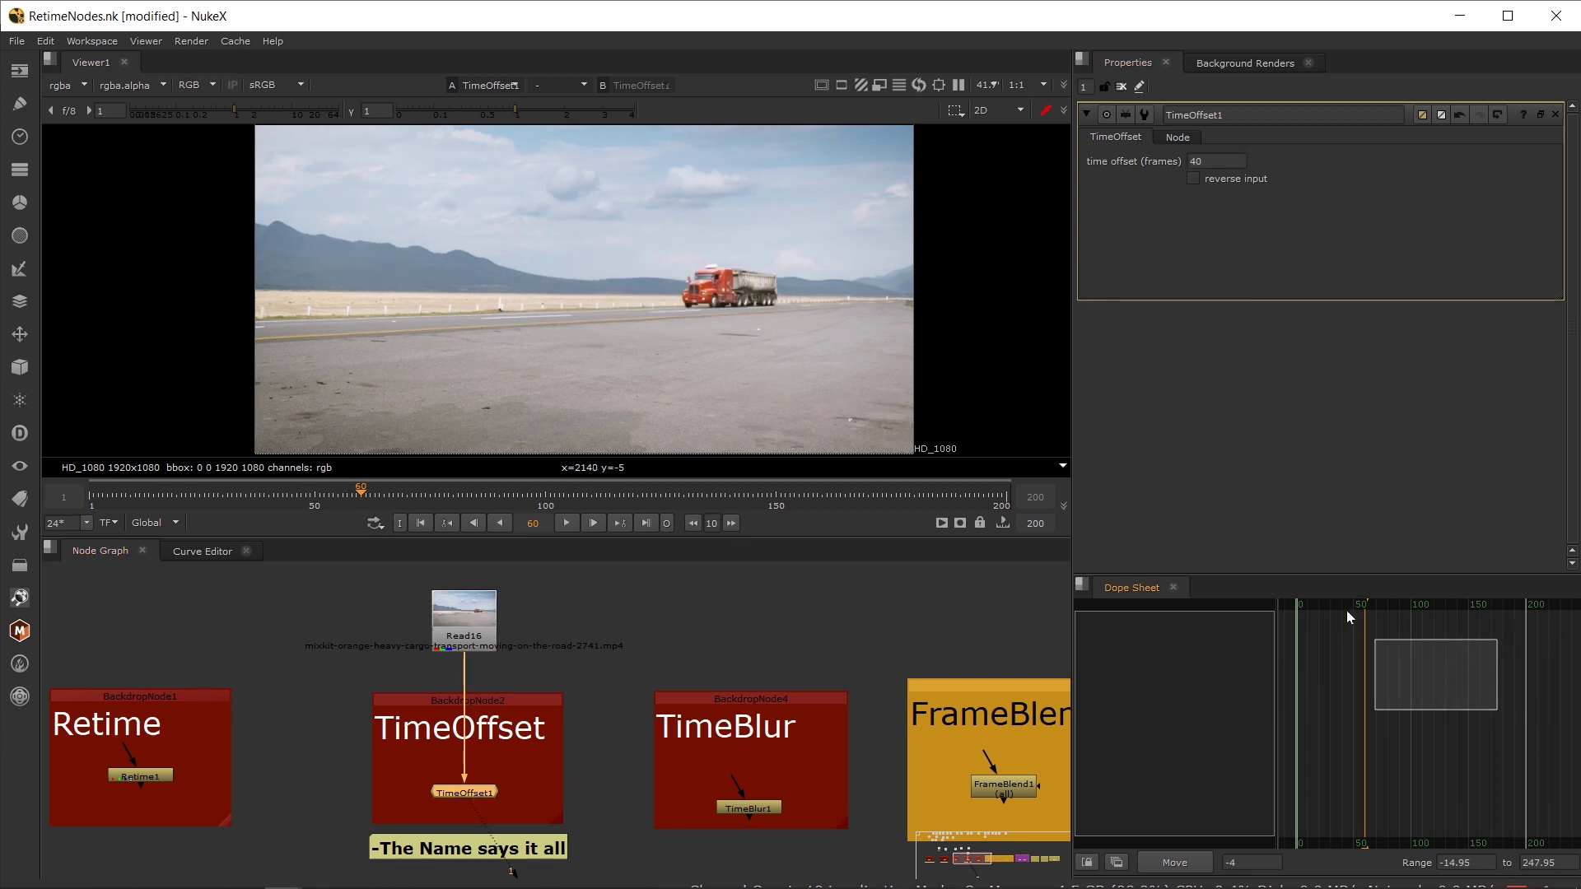
- Open the Read16 properties and switch its frame mode to expression
{"action": "left_click", "coordinate": [491, 631]}
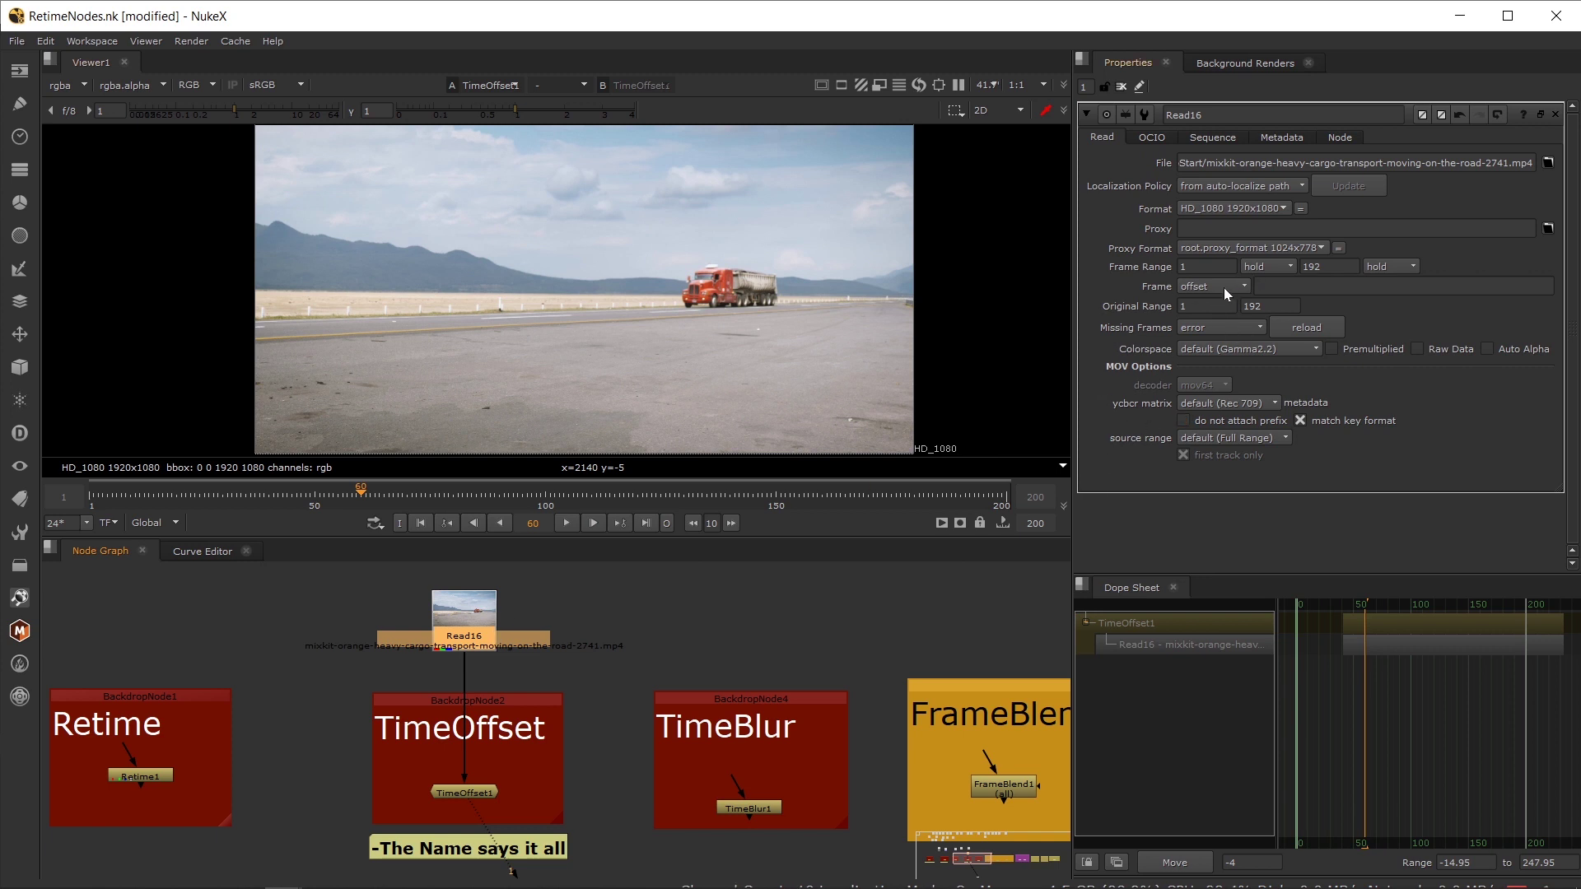
{"action": "left_click", "coordinate": [1225, 257]}
{"action": "left_click", "coordinate": [1257, 286]}
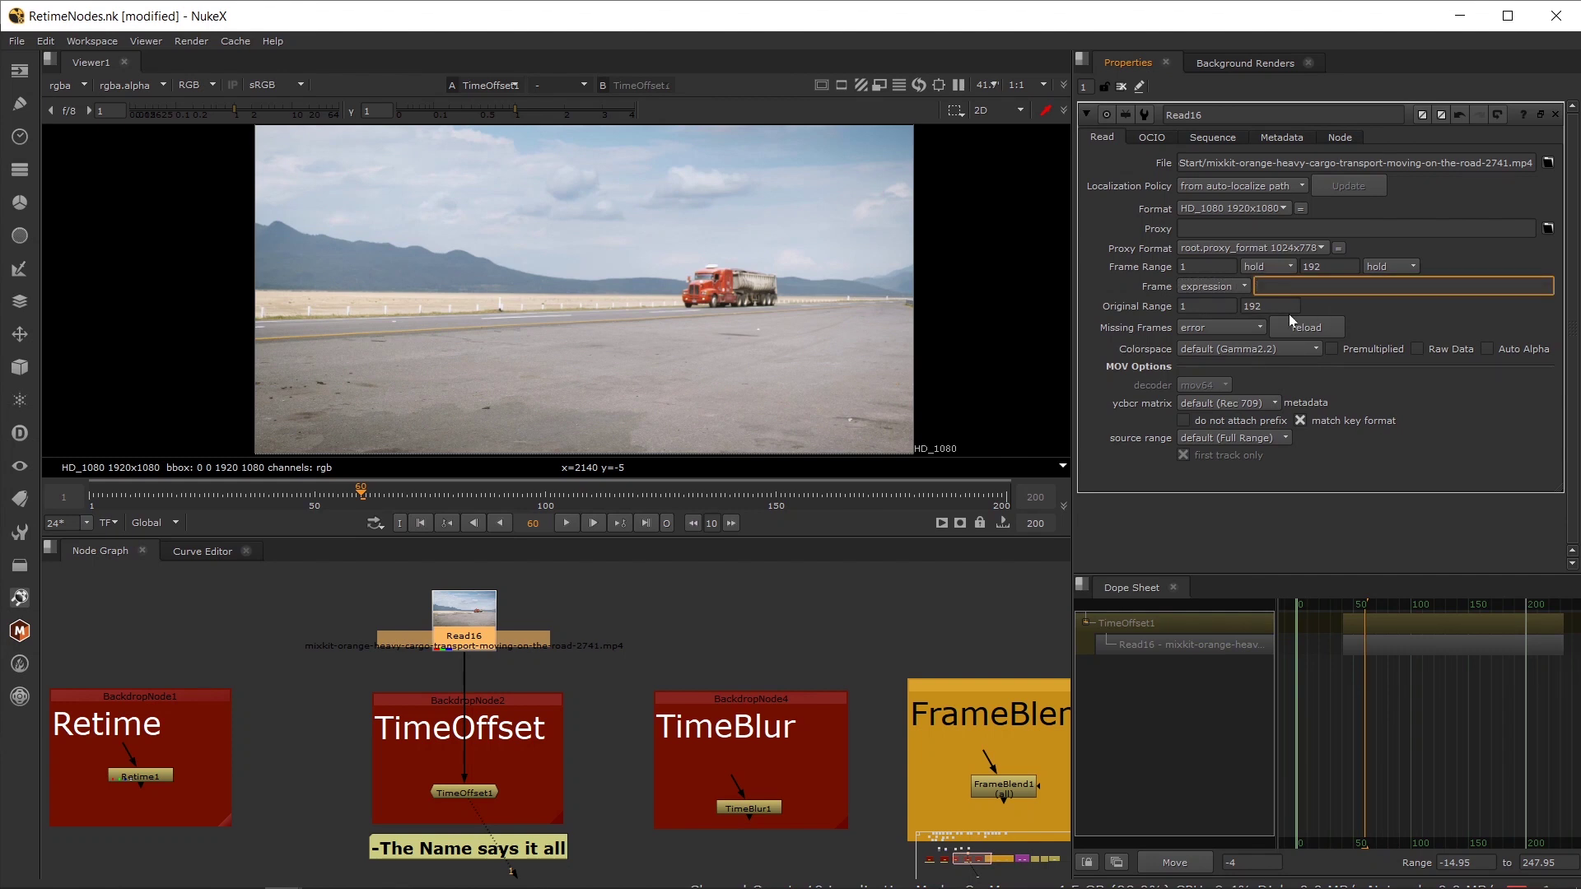
- Allow 2 properties panels at once, and open both Read16 and TimeOffset1
{"action": "left_click", "coordinate": [456, 793]}
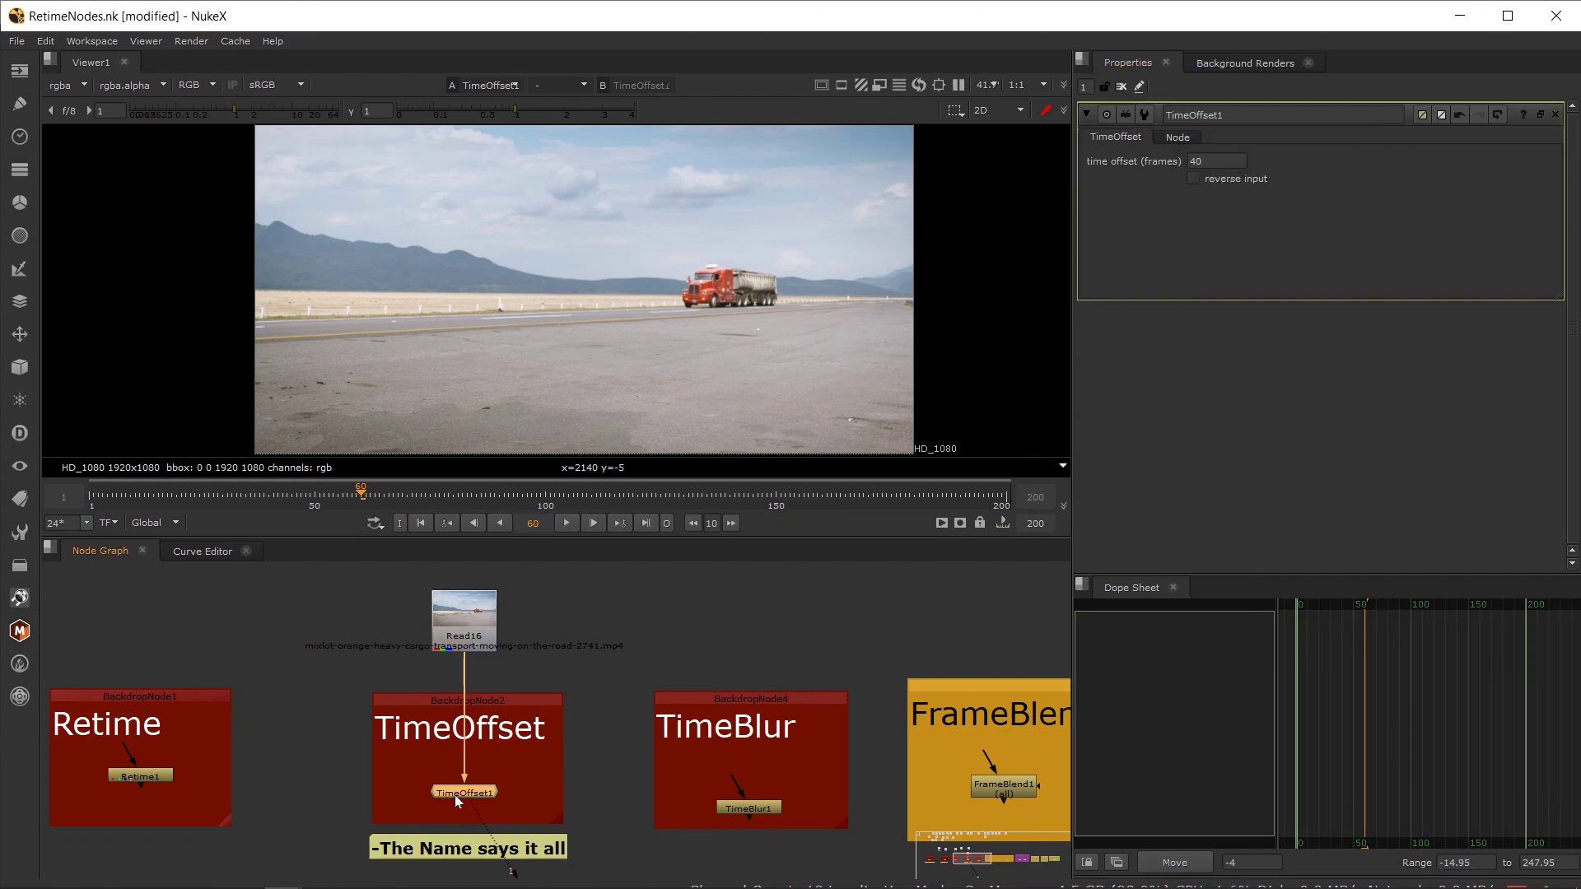
{"action": "left_click_drag", "start_coordinate": [1476, 689], "coordinate": [1238, 588]}
{"action": "type", "text": "2"}
{"action": "left_click", "coordinate": [524, 627]}
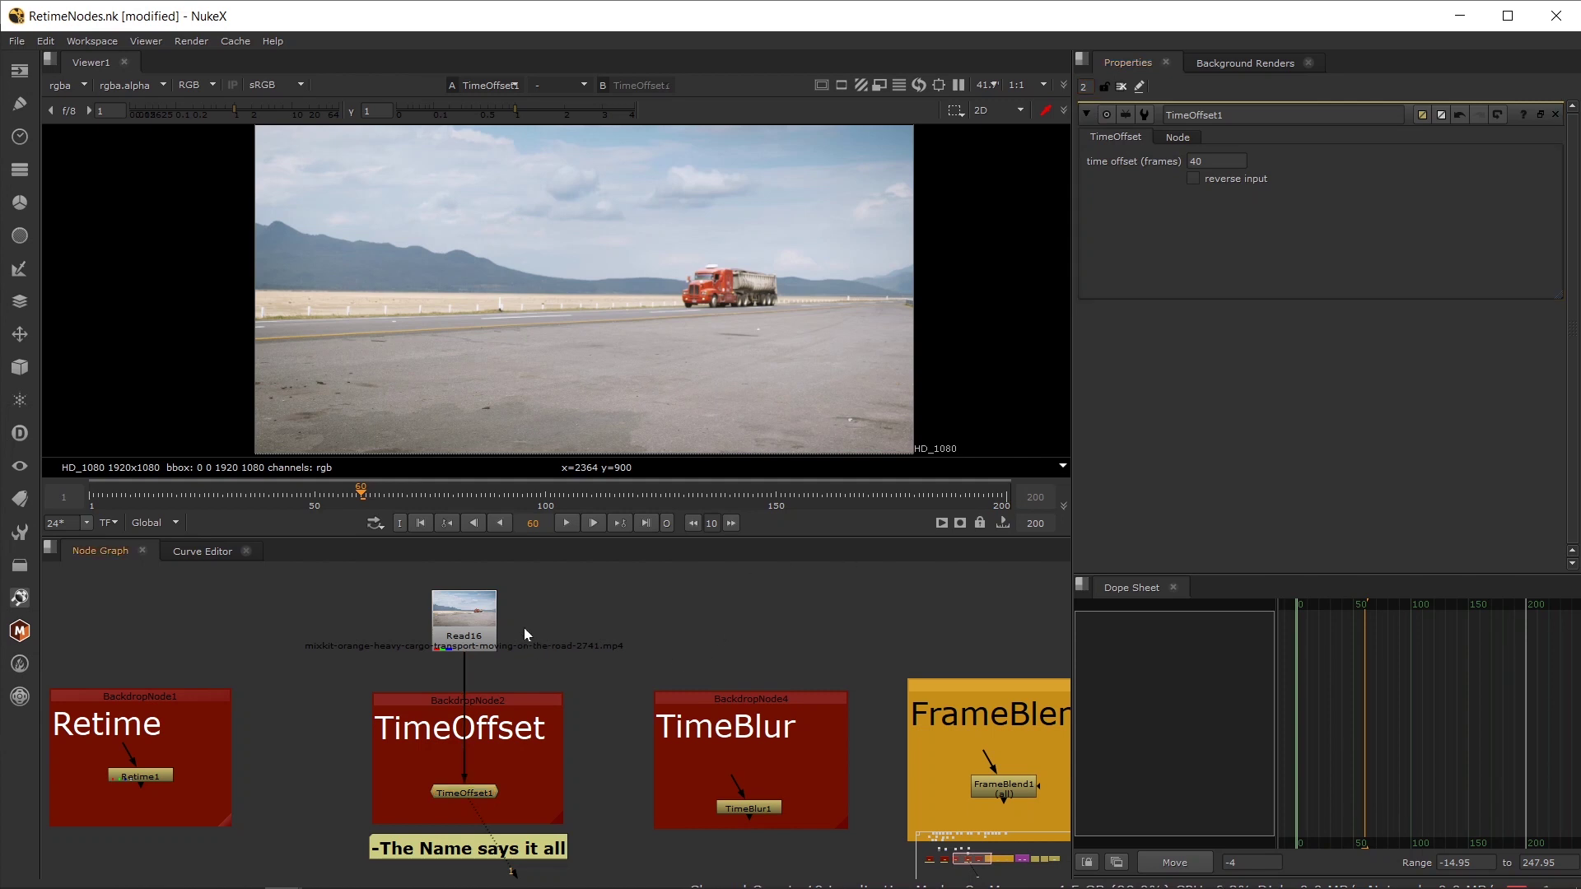
{"action": "double_click", "coordinate": [492, 636]}
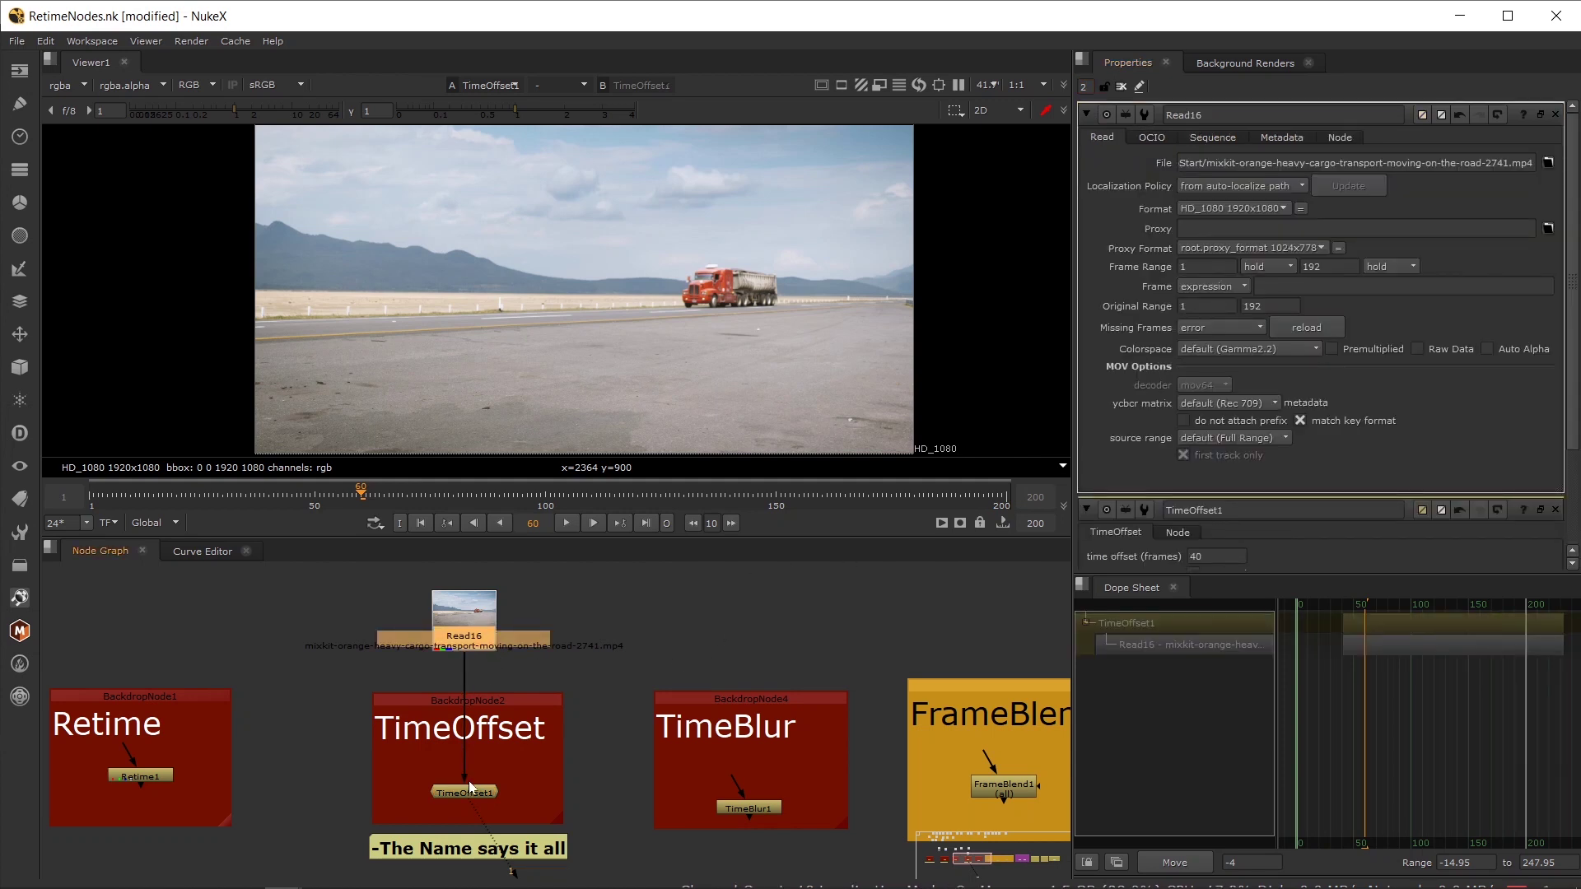
{"action": "left_click", "coordinate": [467, 791]}
{"action": "double_click", "coordinate": [466, 791]}
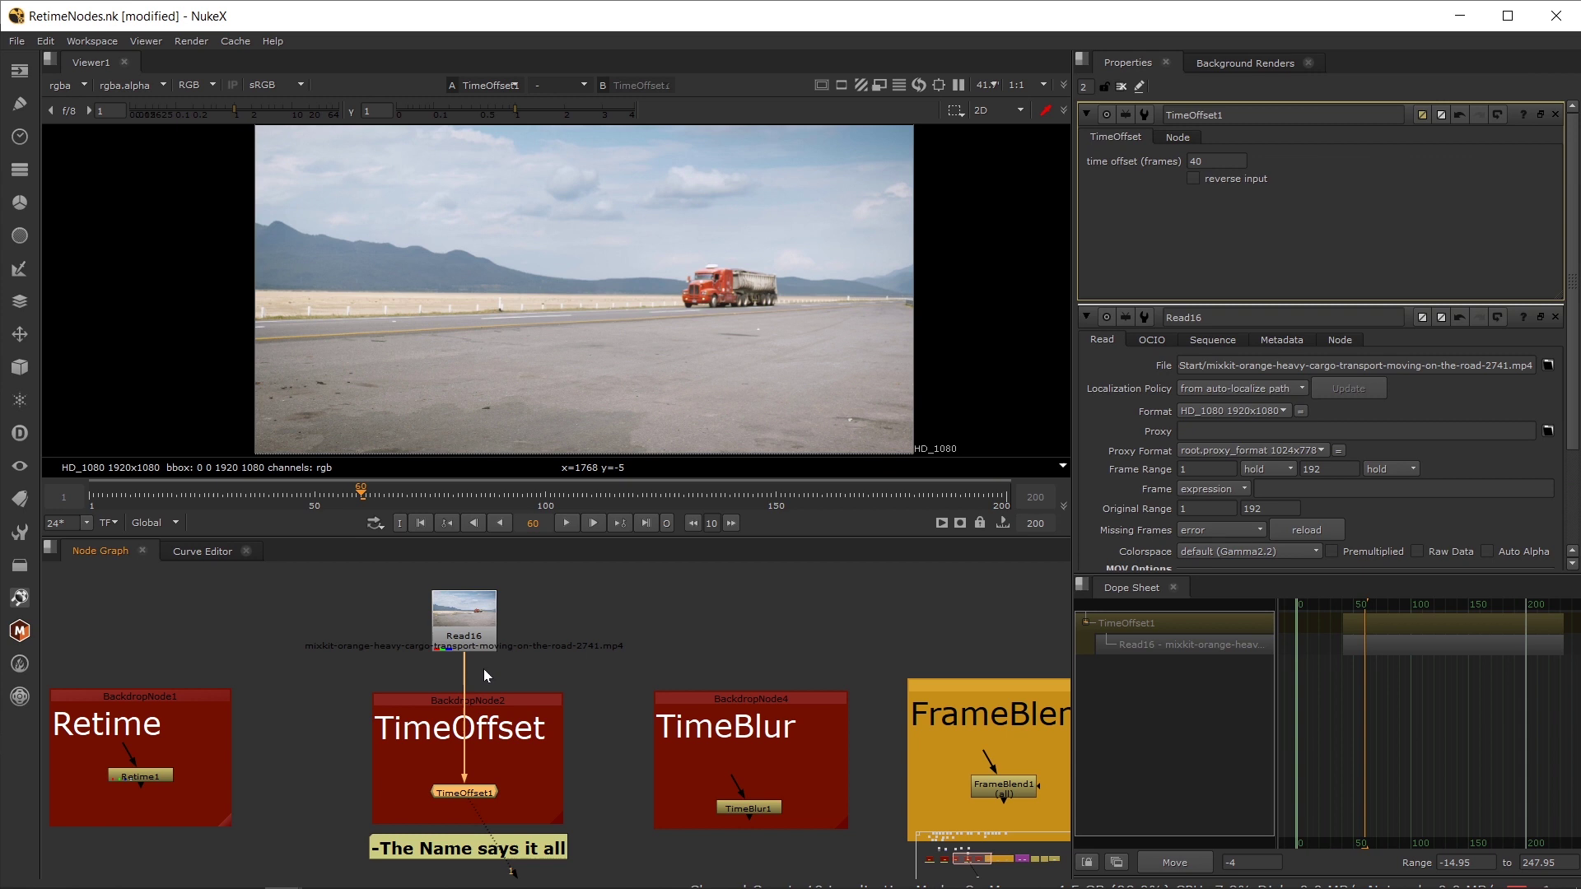
- Slide the TimeOffset1 clip 24 frames earlier in the Dope Sheet, and set its time offset to 50
{"action": "left_click_drag", "start_coordinate": [1442, 628], "coordinate": [1414, 627]}
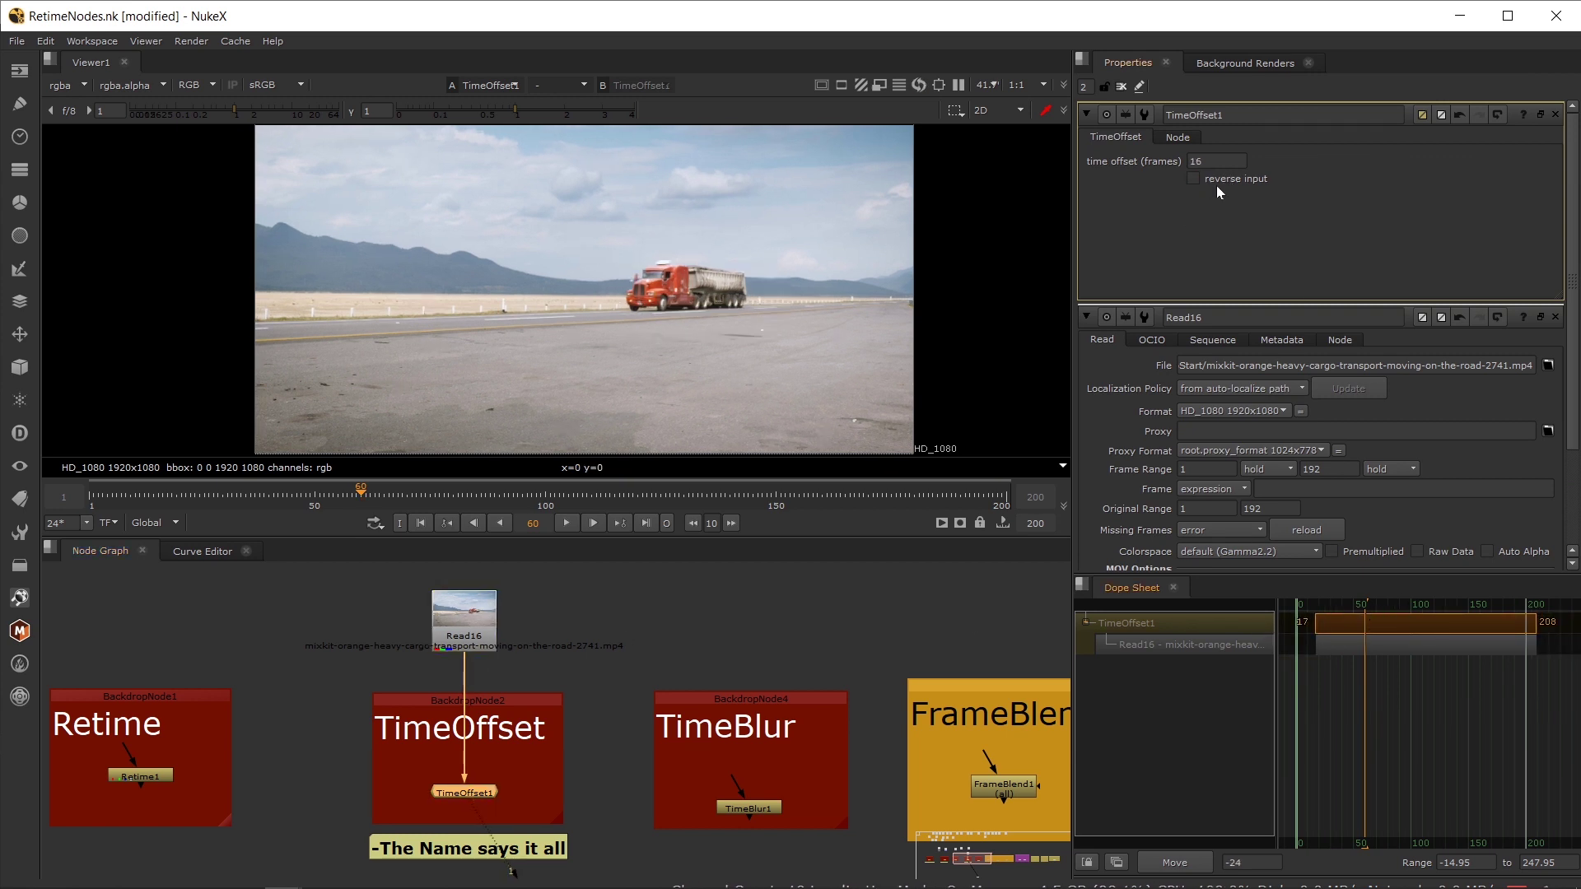
{"action": "double_click", "coordinate": [1215, 161]}
{"action": "left_click", "coordinate": [470, 794]}
{"action": "left_click", "coordinate": [1186, 154]}
{"action": "type", "text": "23"}
{"action": "key", "text": "Return"}
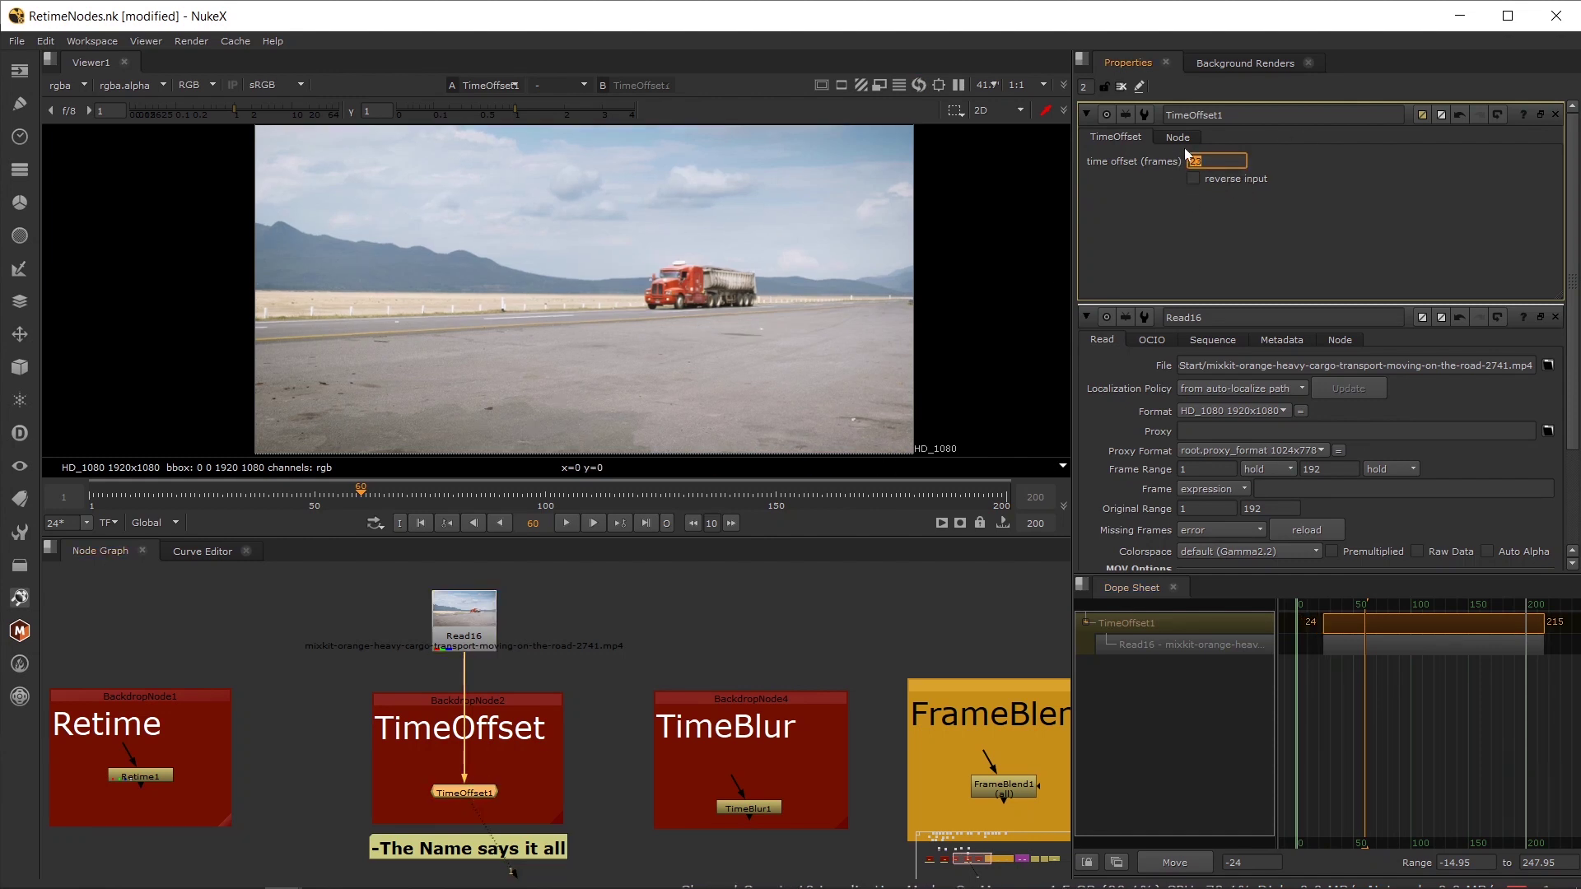
{"action": "key", "text": "Return"}
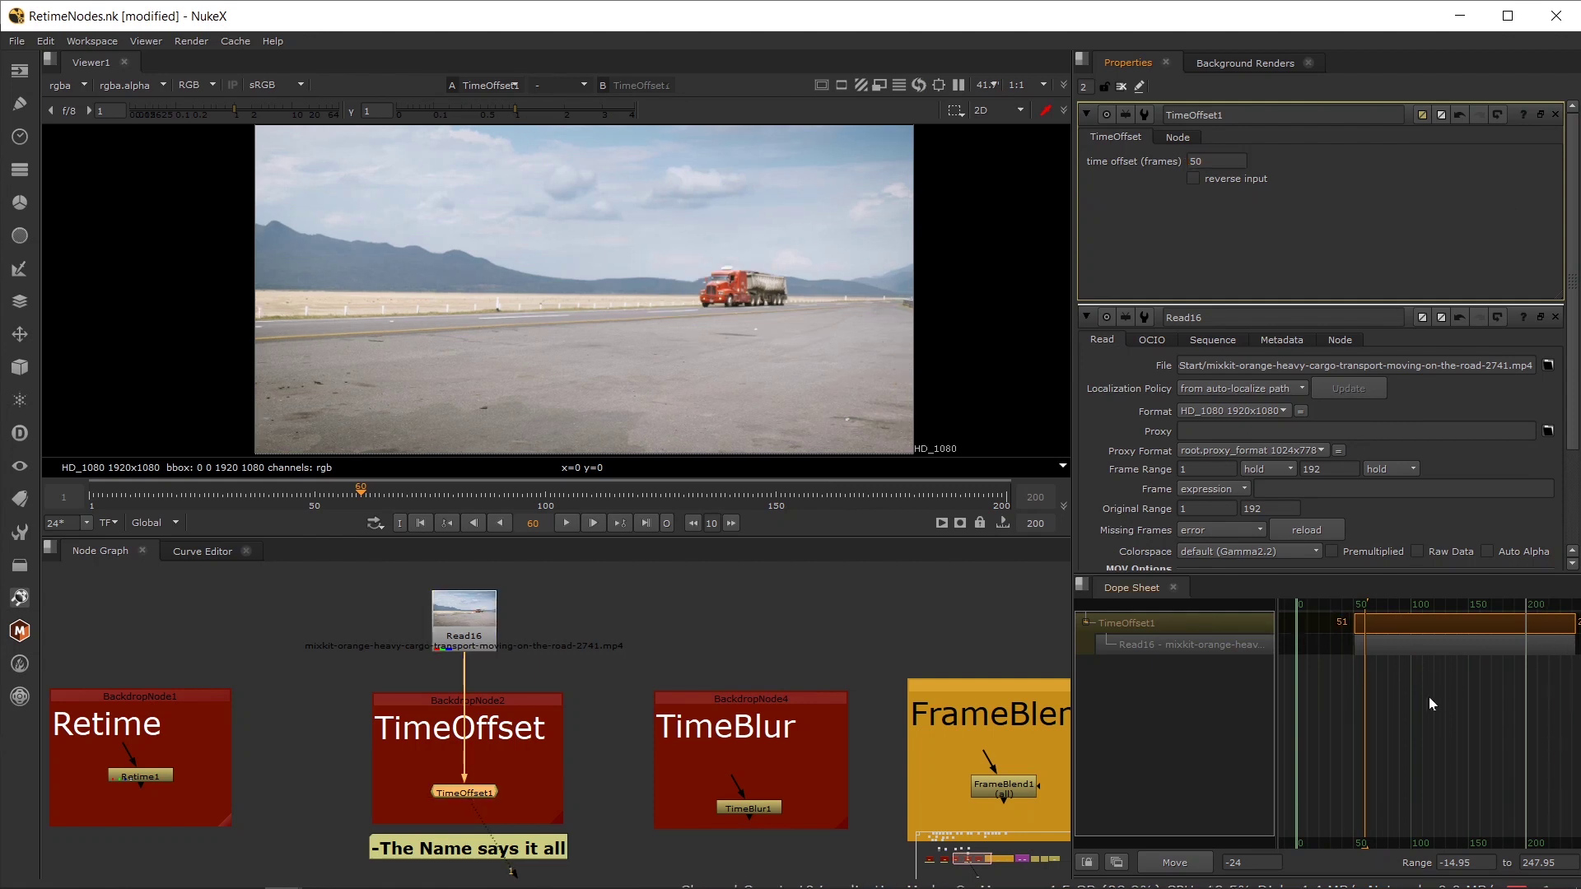
- Limit the number of open properties panels to 1
{"action": "double_click", "coordinate": [1083, 87]}
{"action": "type", "text": "1"}
{"action": "key", "text": "Return"}
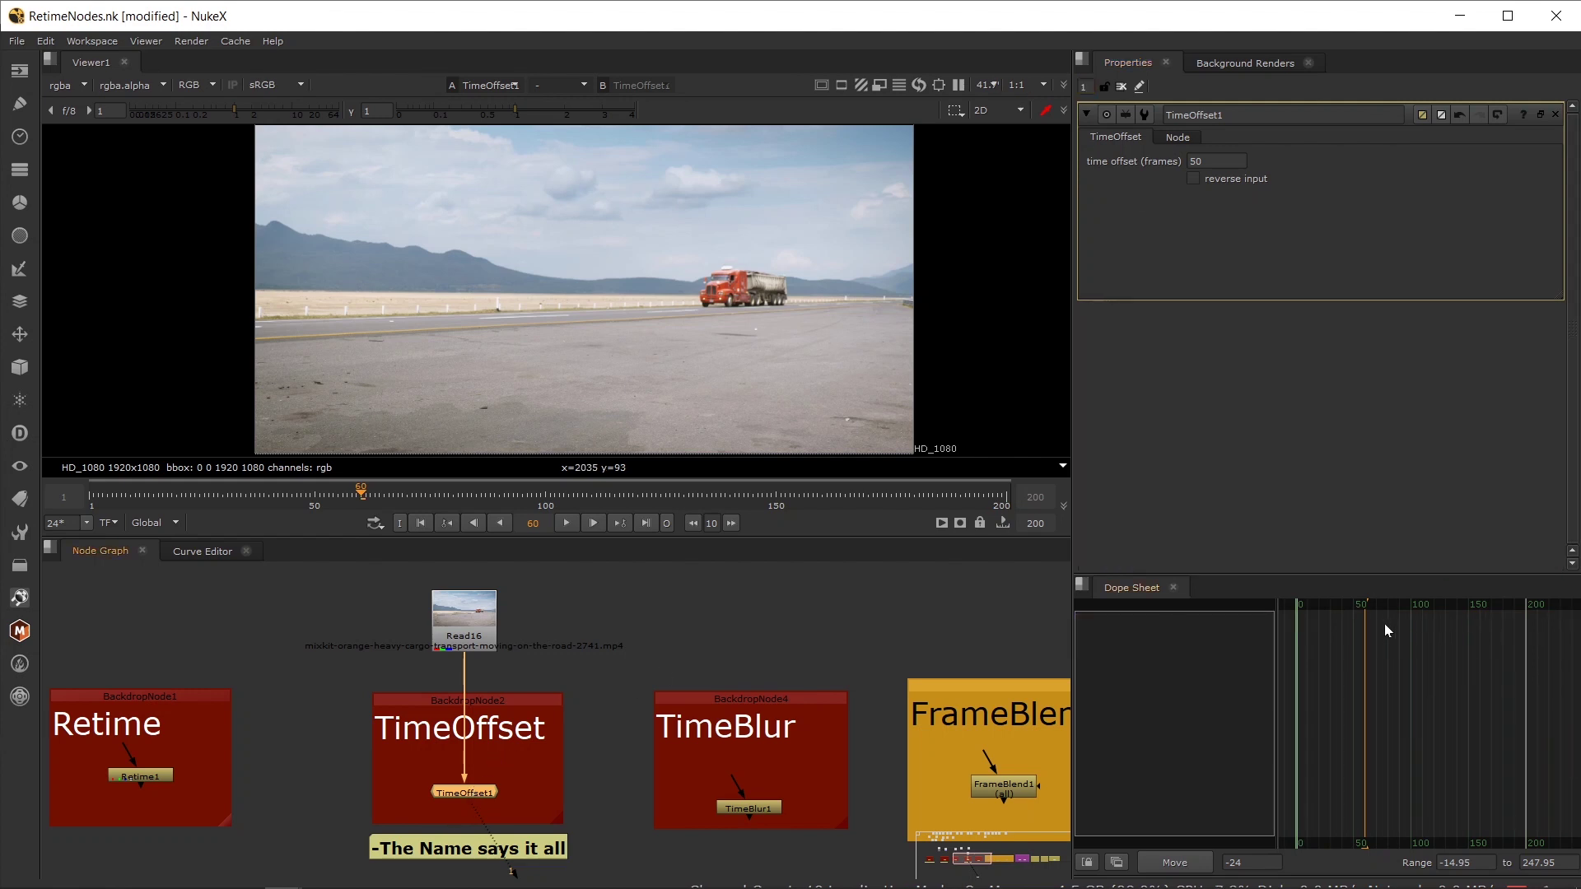
- Restore the limit to 2 properties panels, and reopen Read16 and TimeOffset1
{"action": "left_click", "coordinate": [1085, 86]}
{"action": "double_click", "coordinate": [464, 639]}
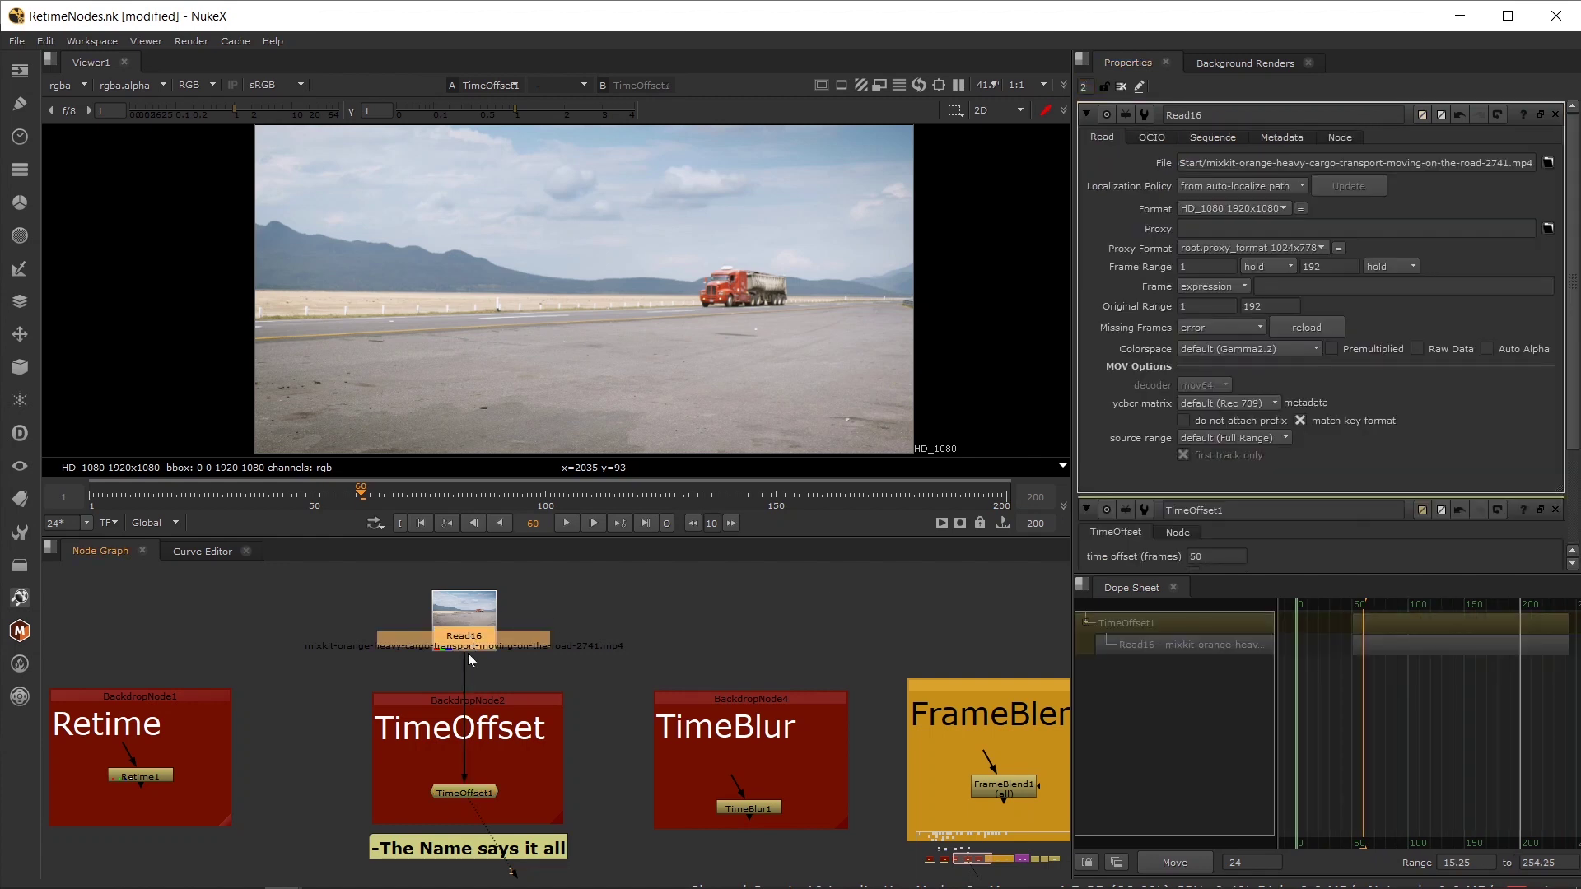
{"action": "double_click", "coordinate": [465, 793]}
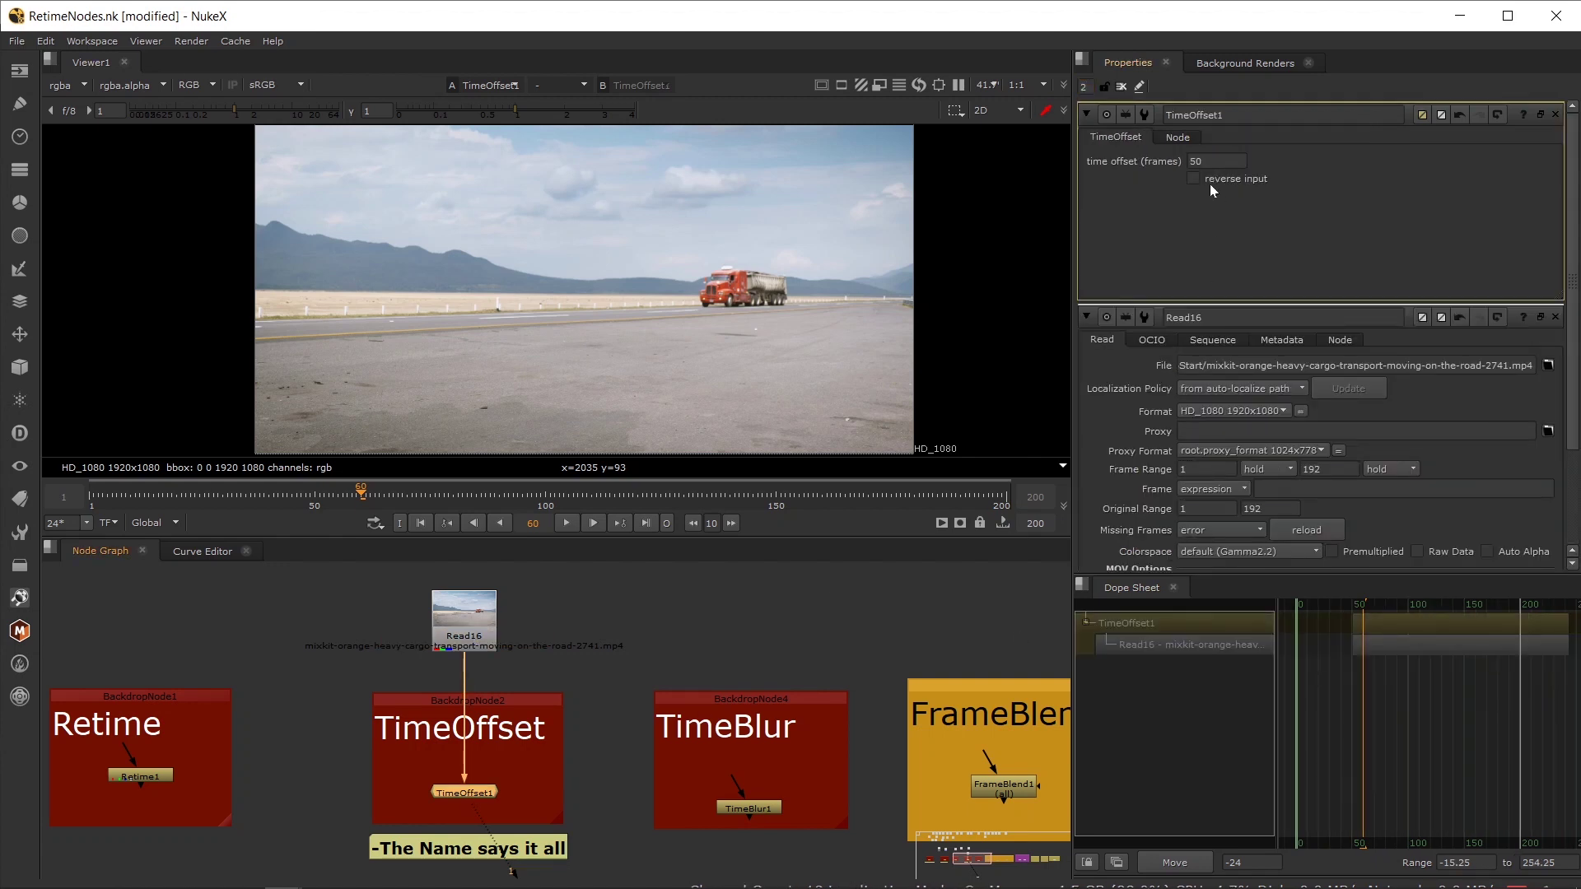
- Raise TimeOffset1's time offset to 80 frames
{"action": "left_click", "coordinate": [1198, 161]}
{"action": "key", "text": "Up"}
{"action": "key", "text": "Up"}
{"action": "key", "text": "Up"}
{"action": "key", "text": "Up"}
{"action": "key", "text": "Up"}
{"action": "key", "text": "Up"}
{"action": "key", "text": "Up"}
{"action": "key", "text": "Up"}
{"action": "key", "text": "Up"}
{"action": "key", "text": "Up"}
{"action": "key", "text": "Up"}
{"action": "key", "text": "Up"}
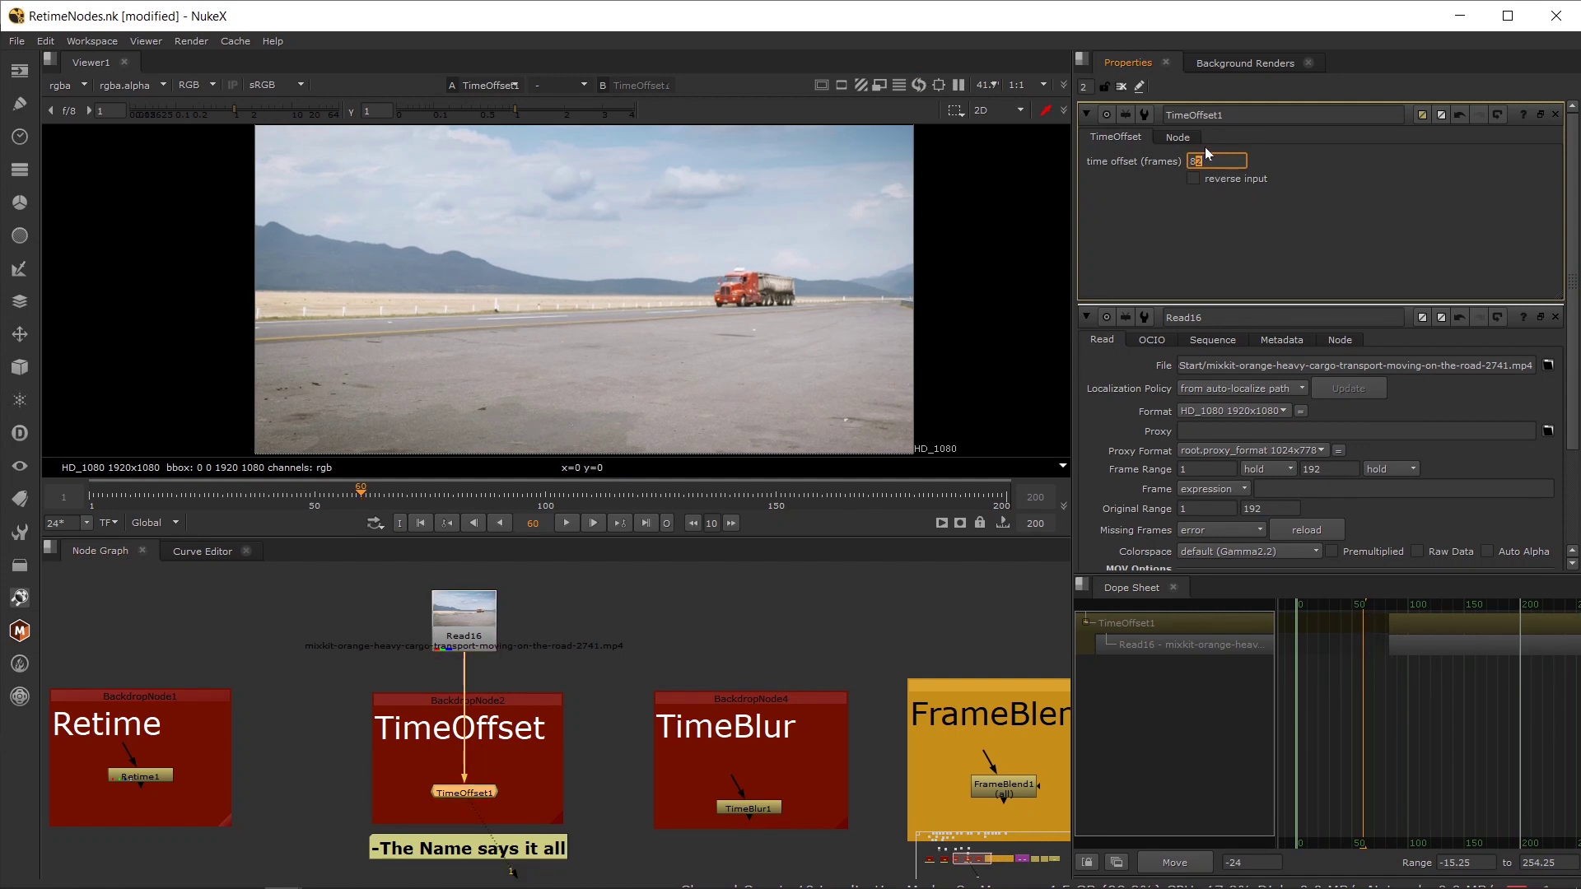
- Scrub the early timeline frames up to about frame 47 to check the image before the delayed clip starts
{"action": "left_click", "coordinate": [88, 494]}
{"action": "left_click_drag", "start_coordinate": [115, 494], "coordinate": [222, 497]}
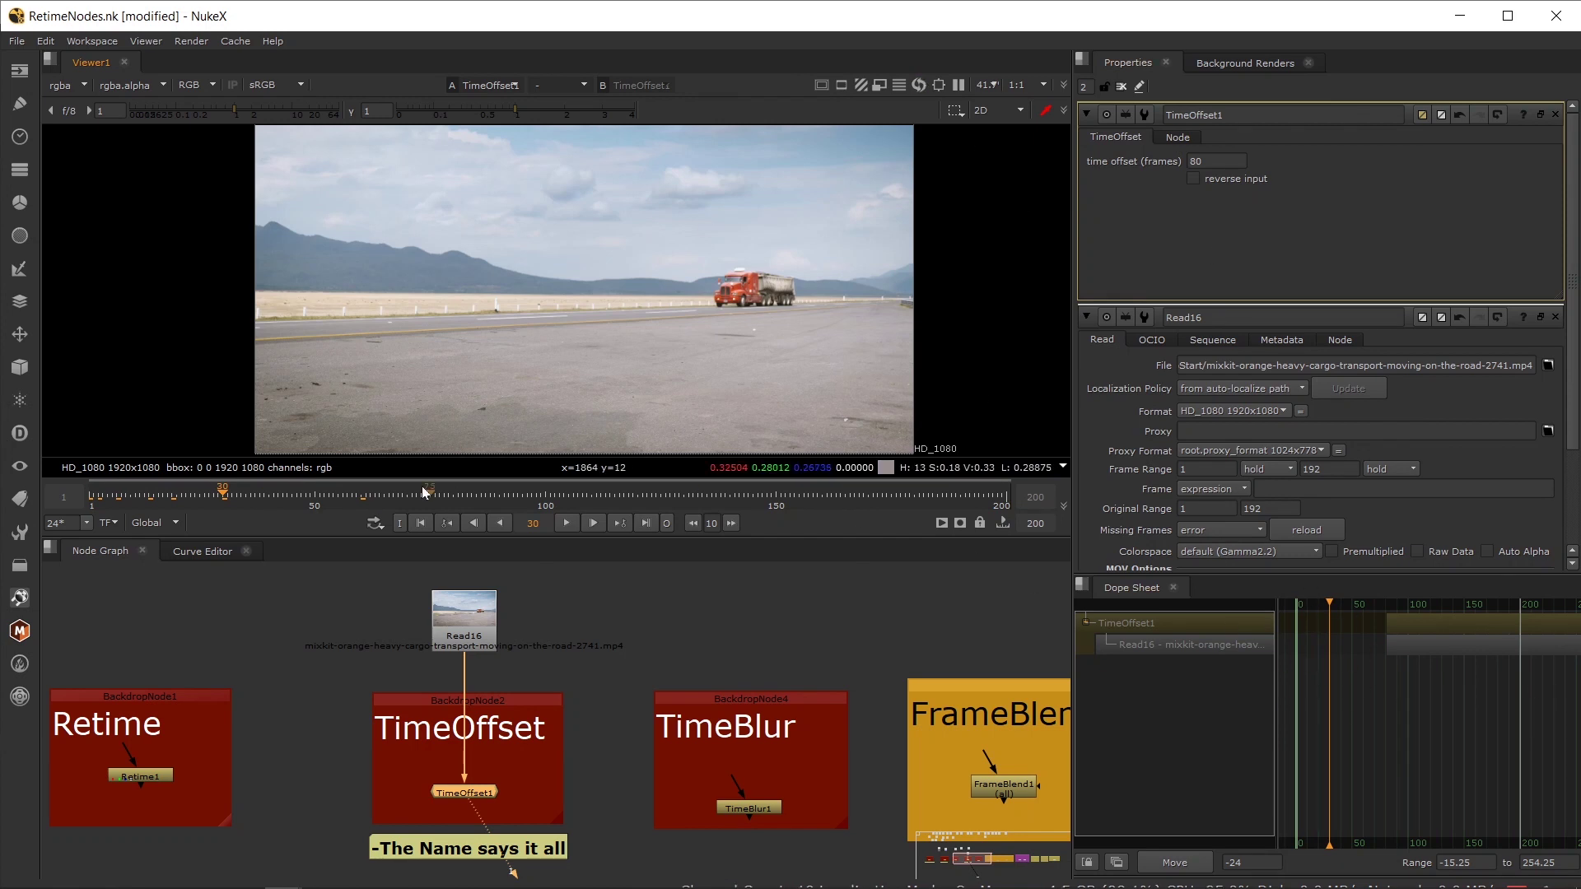
{"action": "mouse_move", "coordinate": [271, 495]}
{"action": "left_mouse_down"}
{"action": "mouse_move", "coordinate": [259, 494]}
{"action": "mouse_move", "coordinate": [302, 497]}
{"action": "left_mouse_up"}
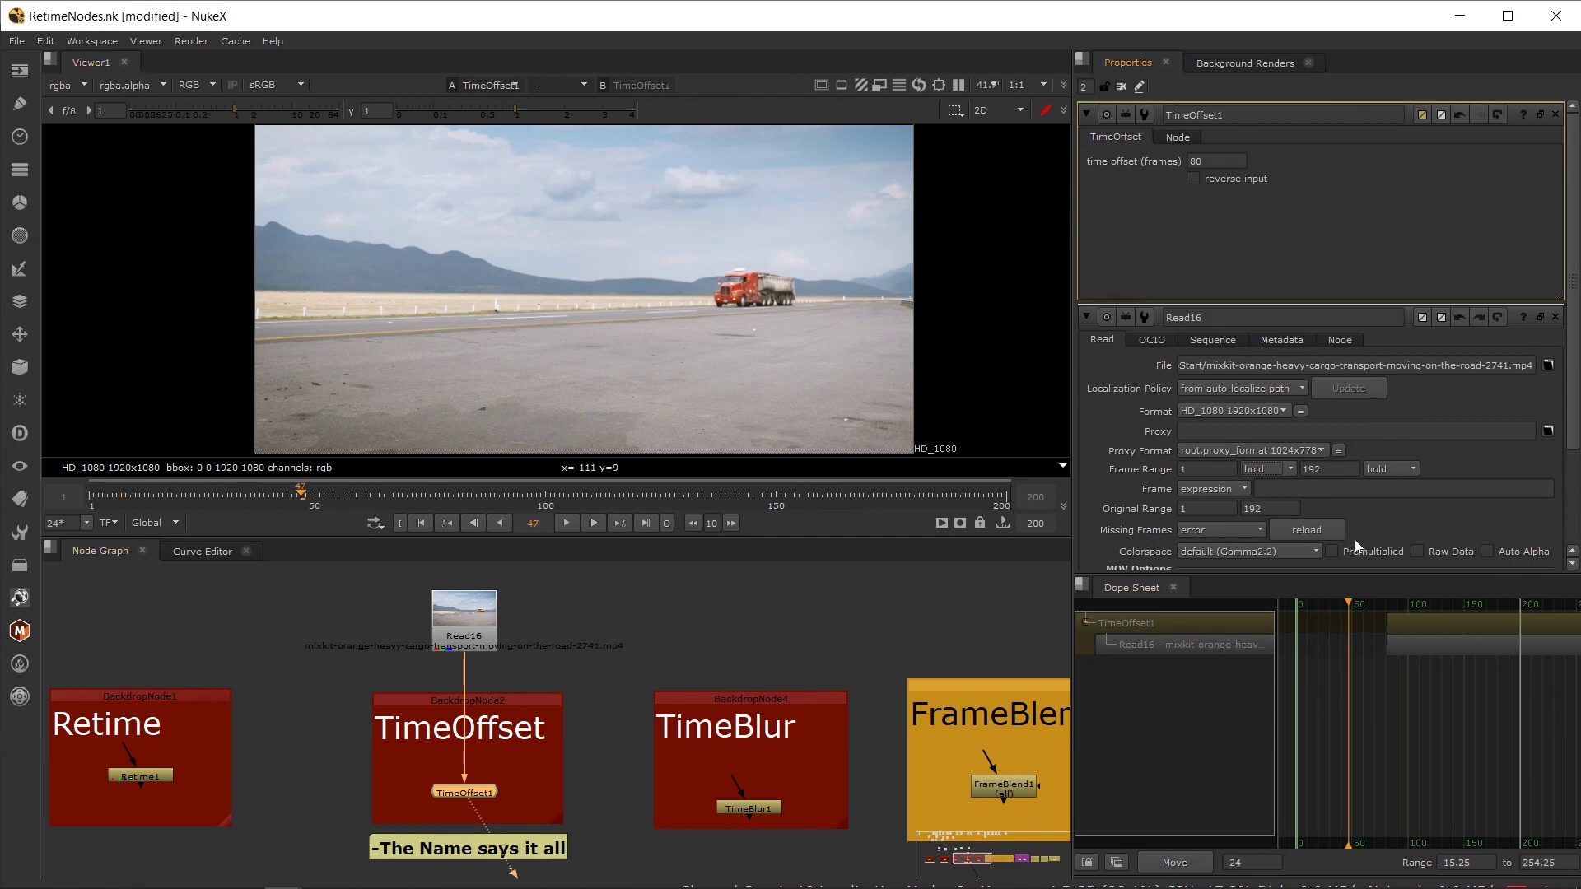
{"action": "left_click_drag", "start_coordinate": [278, 500], "coordinate": [219, 506]}
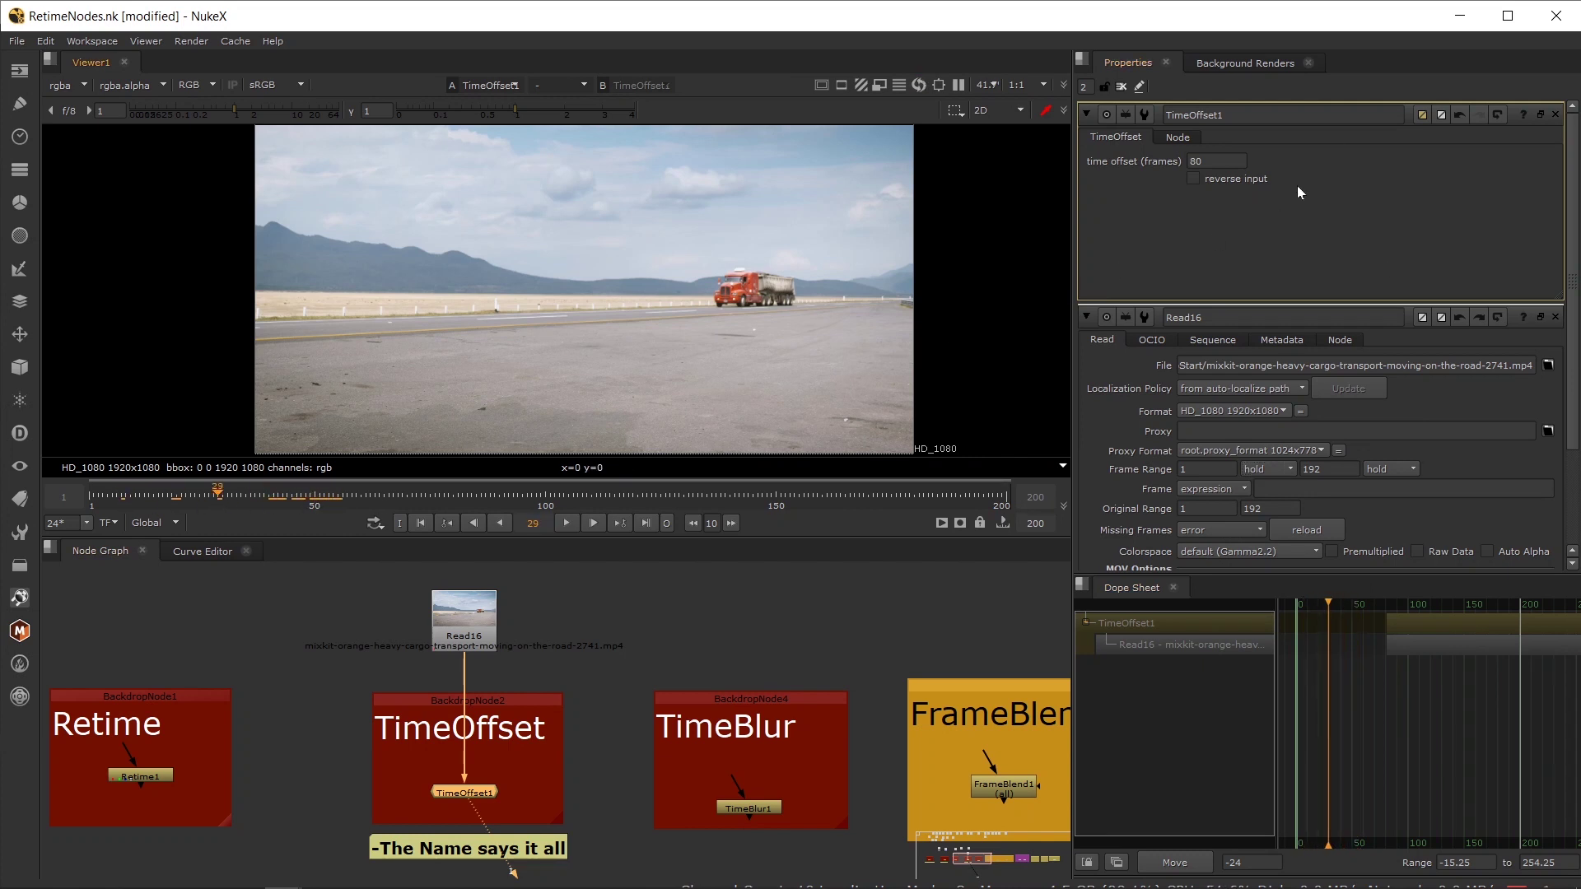
- Set the Read16 clip to show black before its first frame
{"action": "left_click", "coordinate": [1266, 472]}
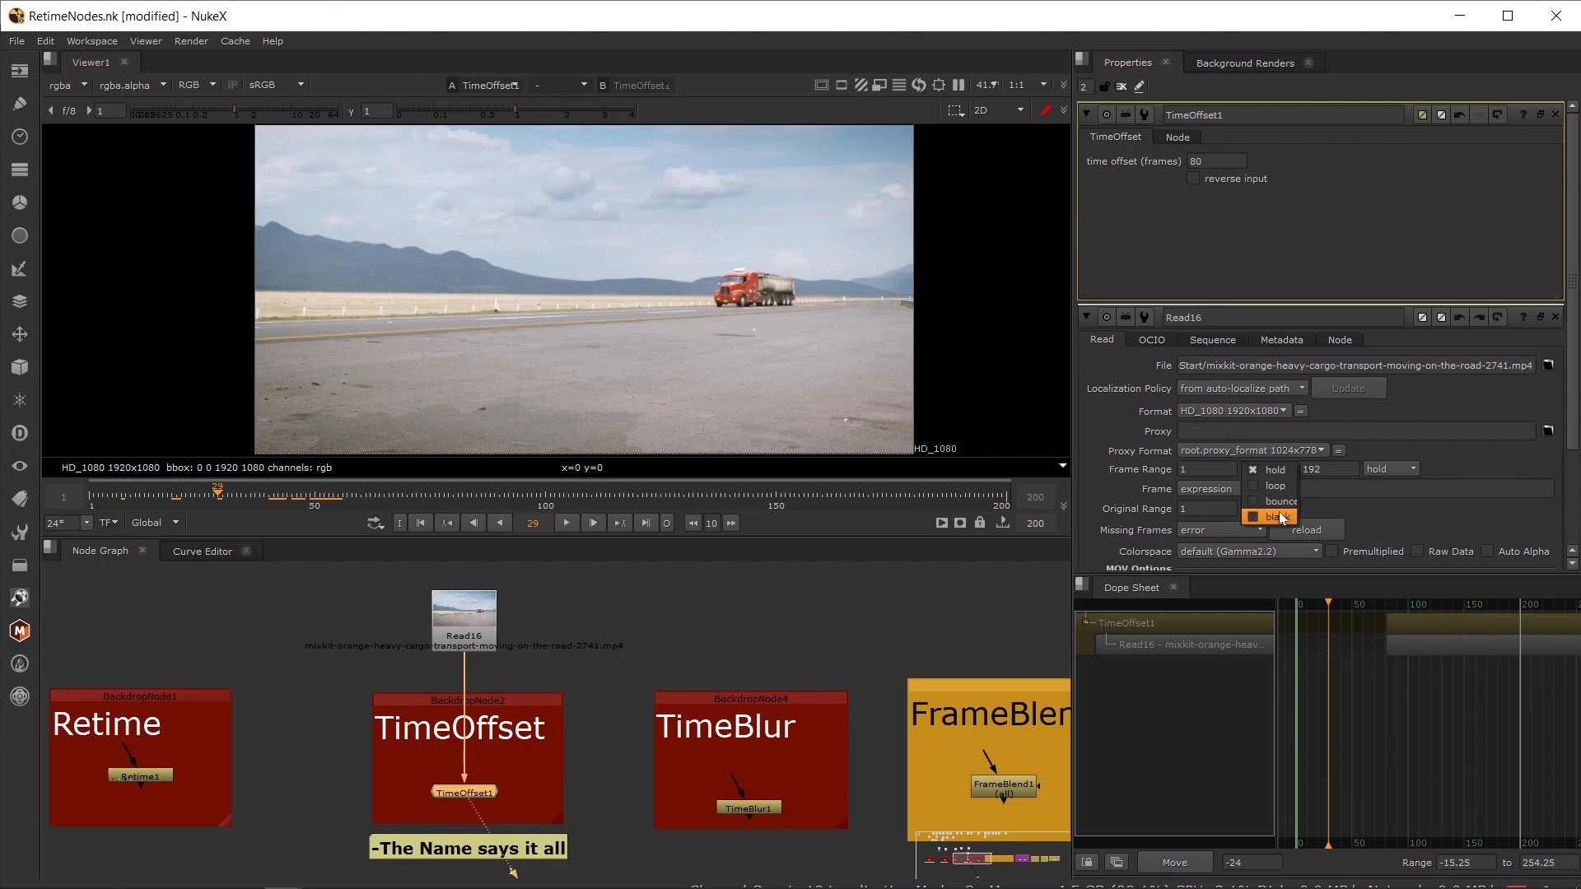
{"action": "left_click", "coordinate": [456, 644]}
{"action": "double_click", "coordinate": [456, 644]}
{"action": "key", "text": "1"}
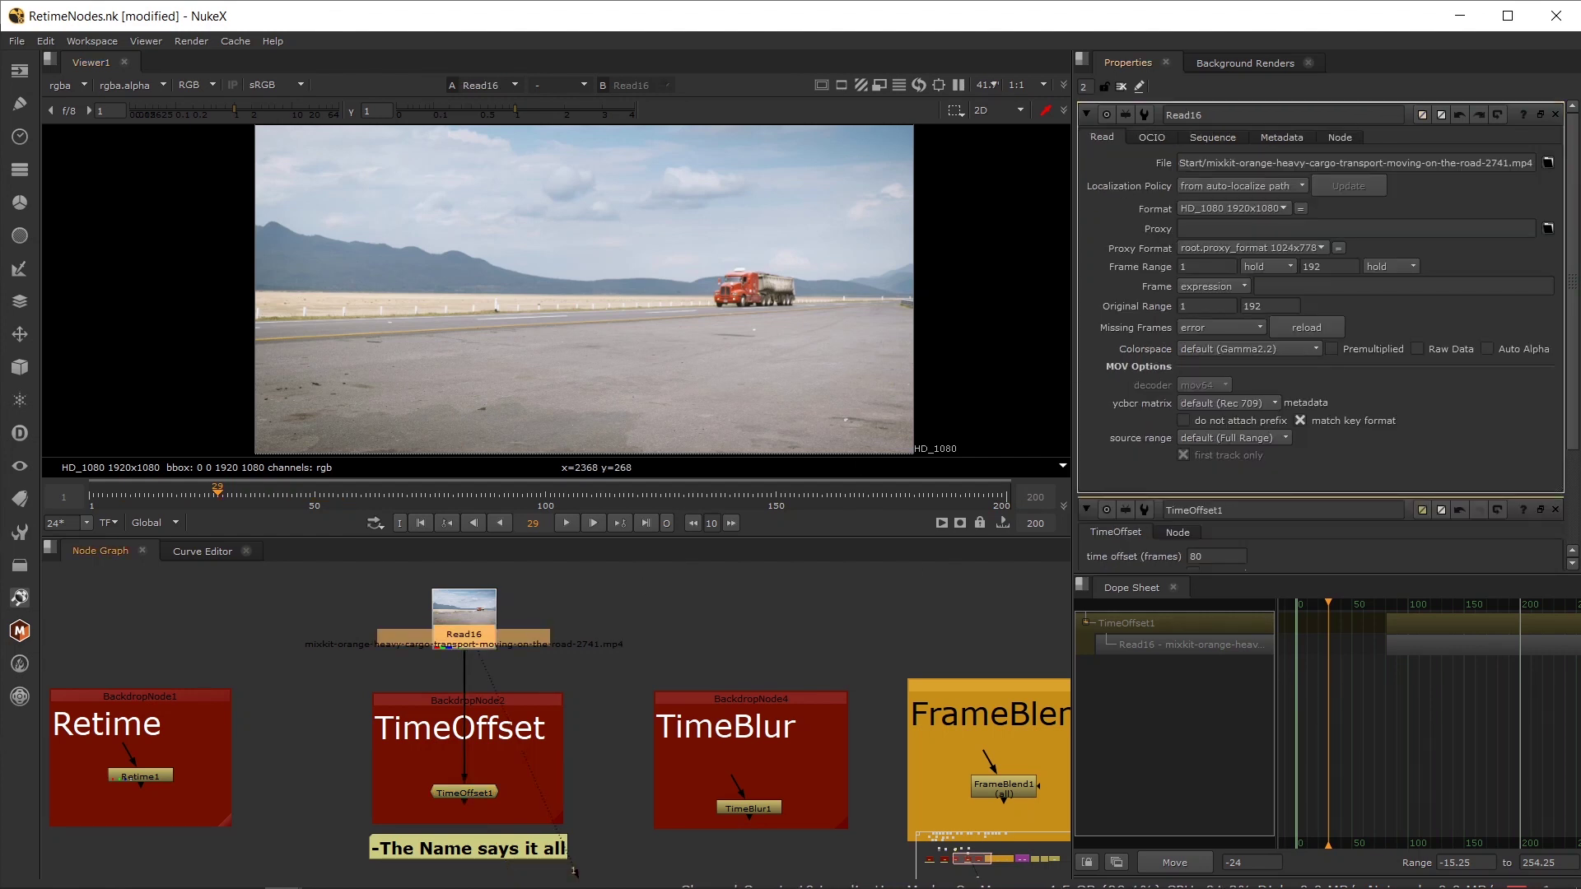
{"action": "left_click", "coordinate": [1252, 265]}
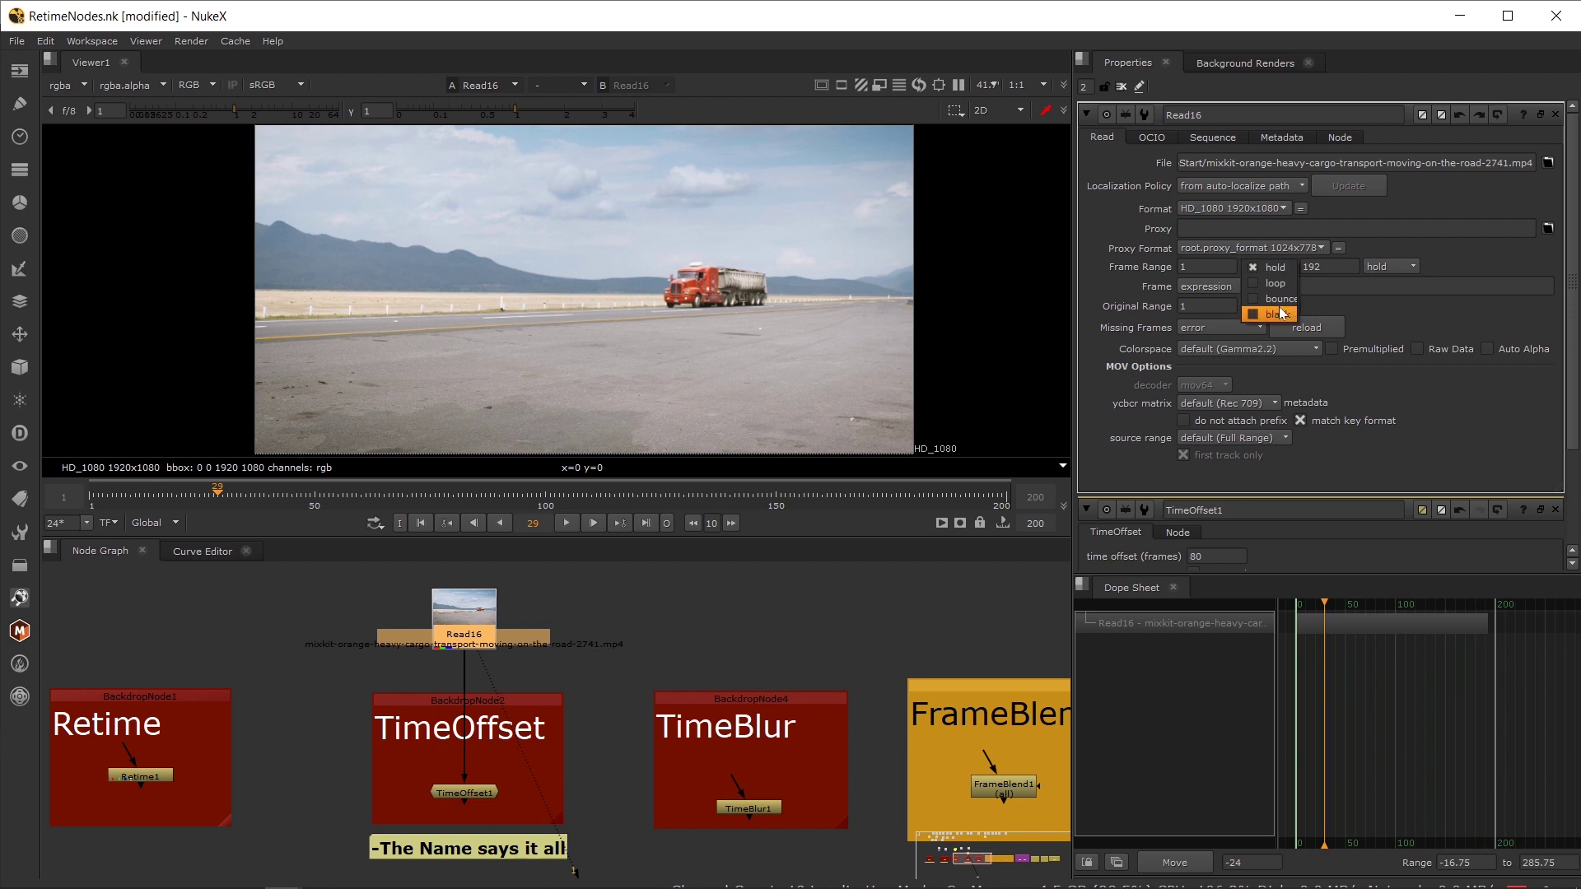
{"action": "left_click", "coordinate": [1277, 316]}
- View TimeOffset1 and scrub before and after frame 81 to check the delayed clip's start
{"action": "double_click", "coordinate": [476, 793]}
{"action": "key", "text": "1"}
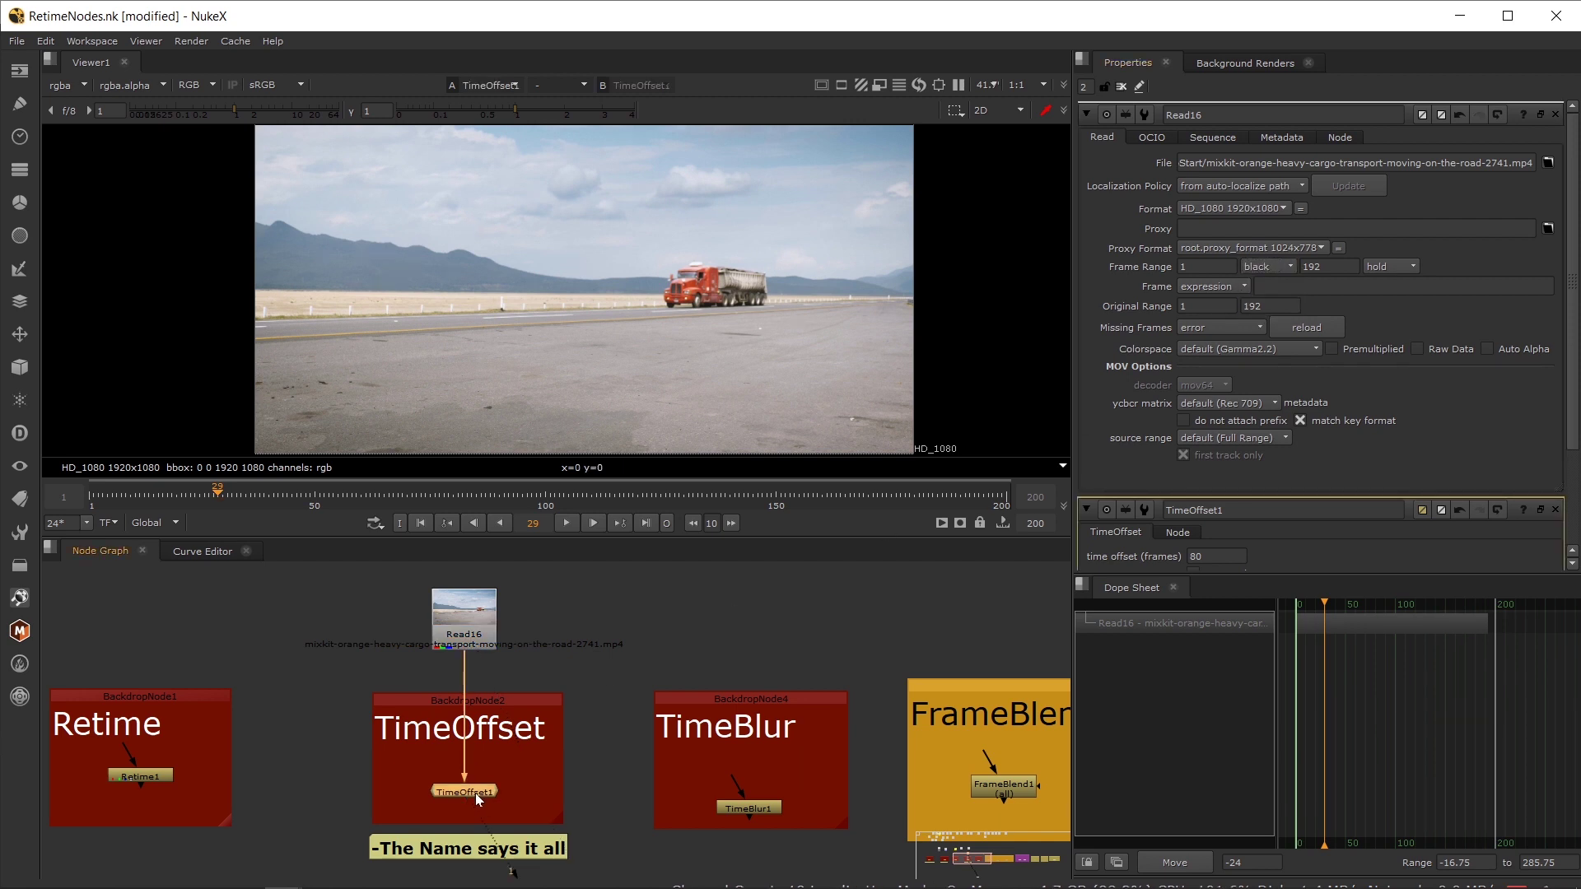
{"action": "left_click_drag", "start_coordinate": [1327, 604], "coordinate": [1363, 605]}
{"action": "left_click", "coordinate": [1375, 603]}
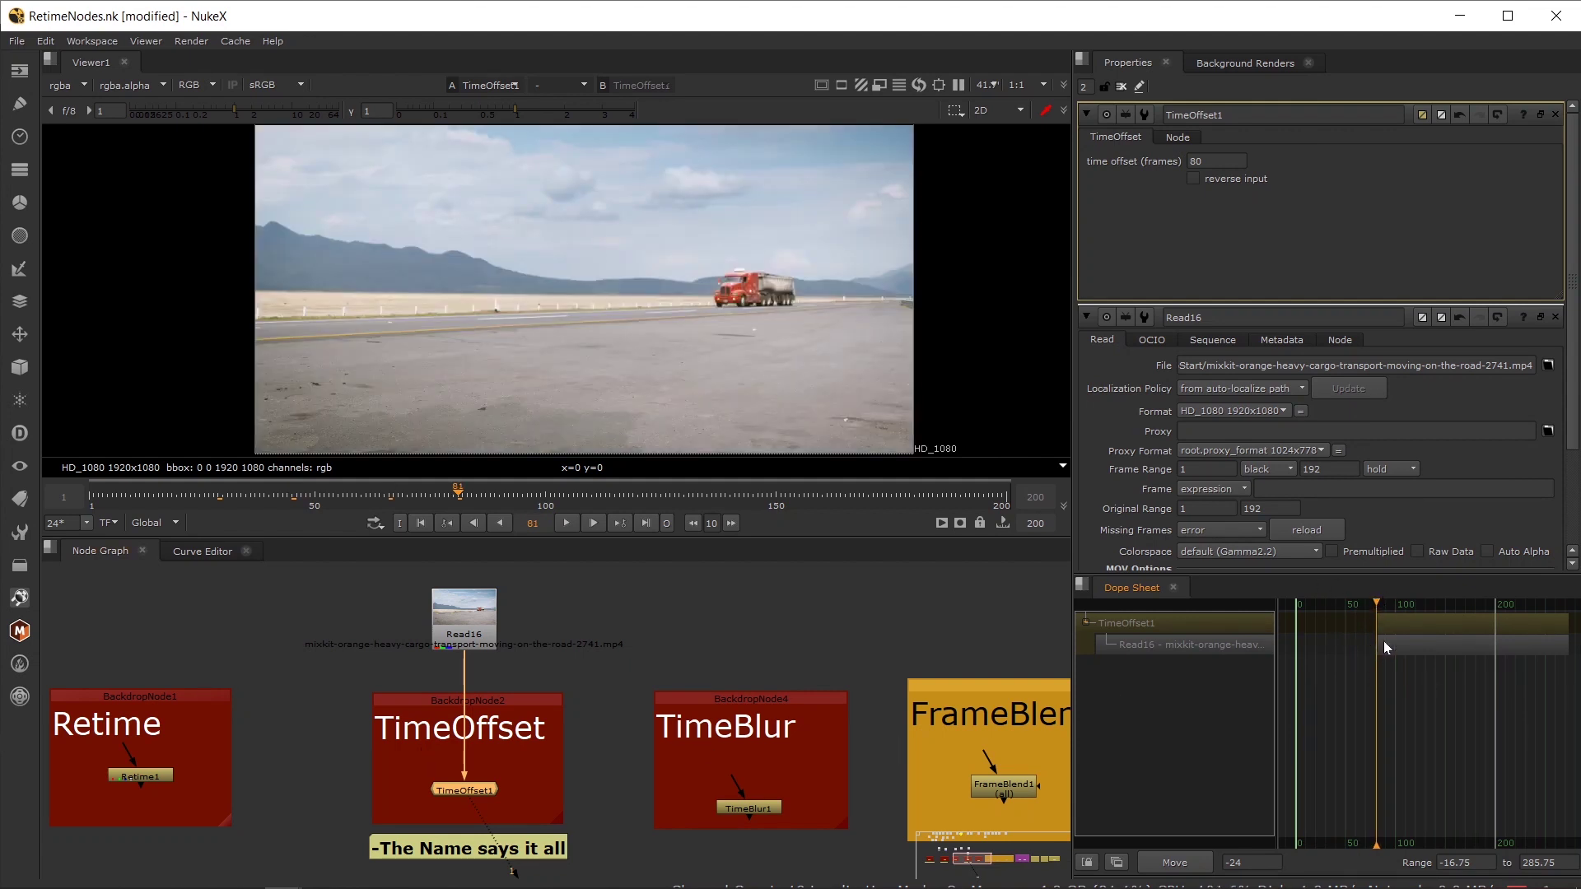
{"action": "left_click_drag", "start_coordinate": [1373, 611], "coordinate": [1413, 606]}
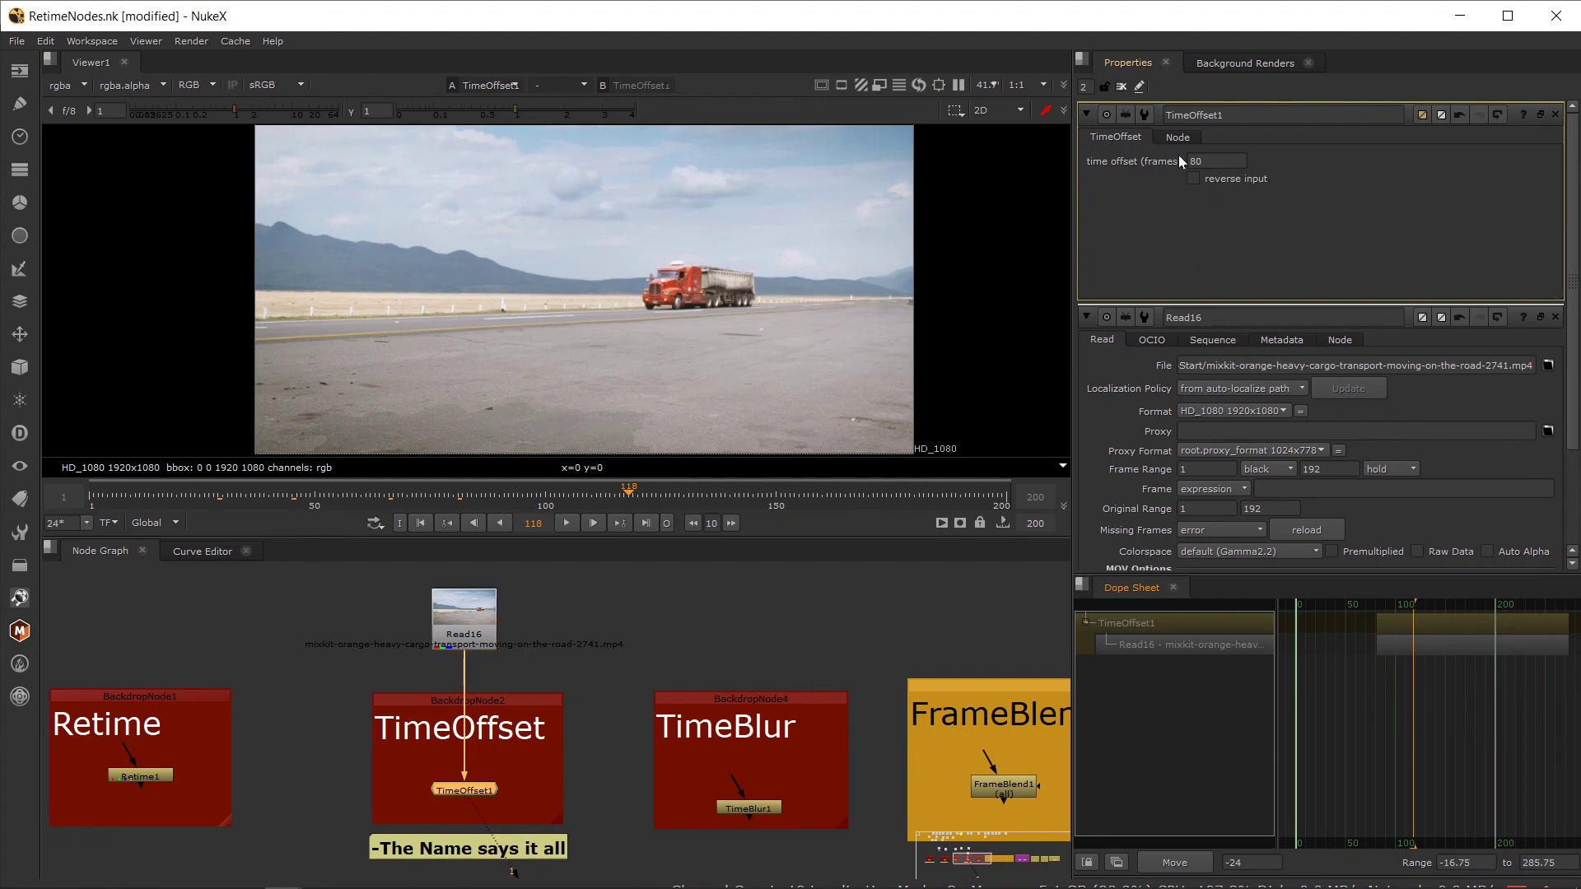
{"action": "left_click_drag", "start_coordinate": [1301, 605], "coordinate": [1332, 605]}
{"action": "left_click", "coordinate": [131, 494]}
{"action": "left_click_drag", "start_coordinate": [155, 496], "coordinate": [262, 496]}
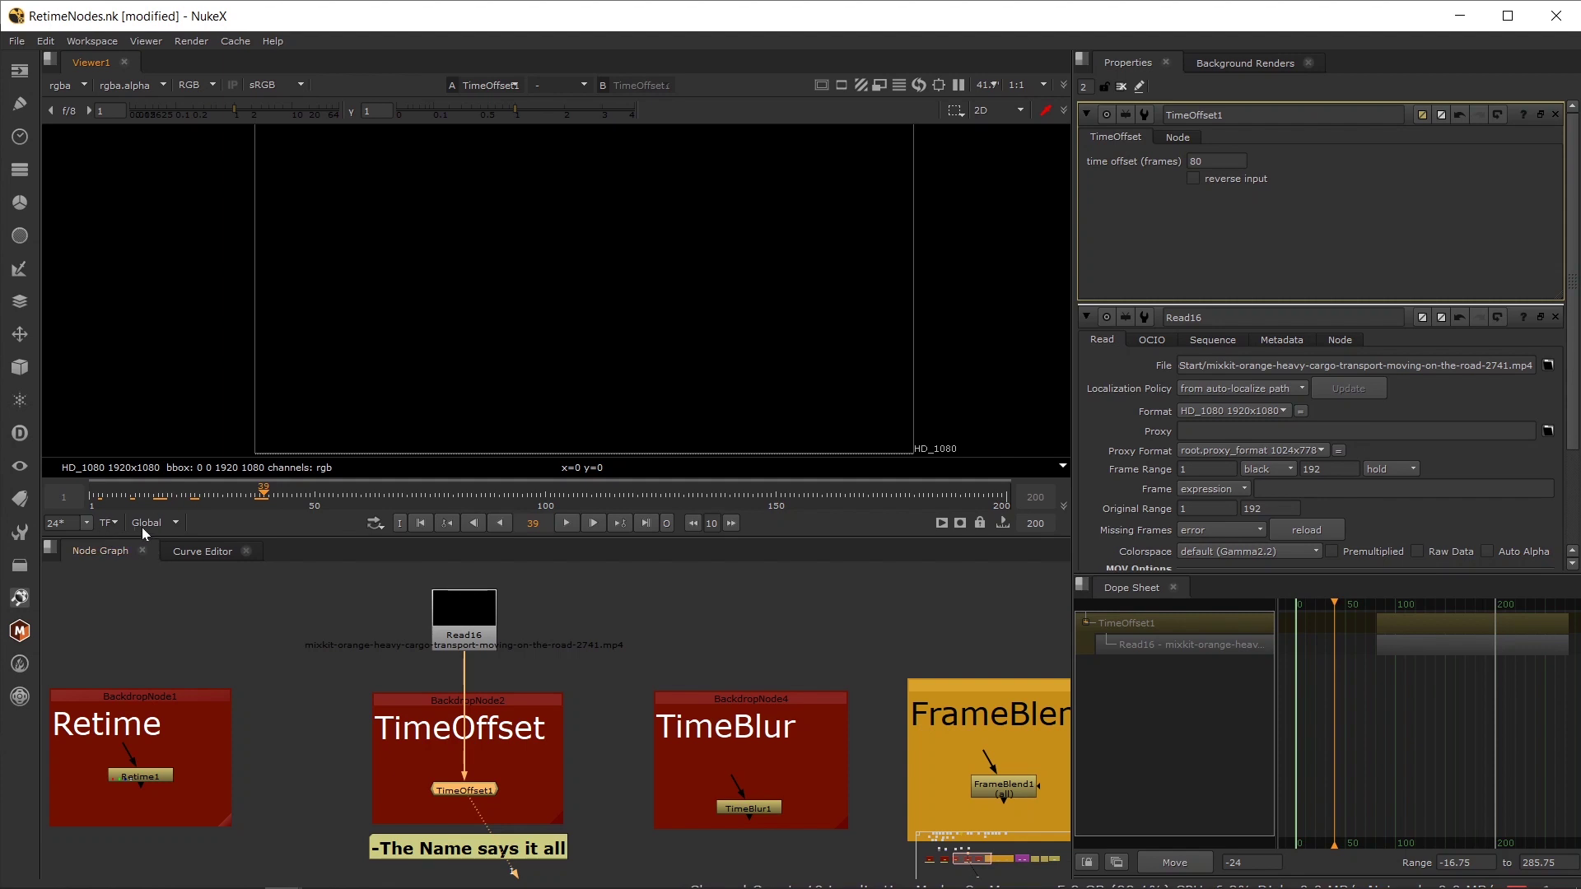
- Open the project settings and examine the project's frame range
{"action": "left_click", "coordinate": [856, 654]}
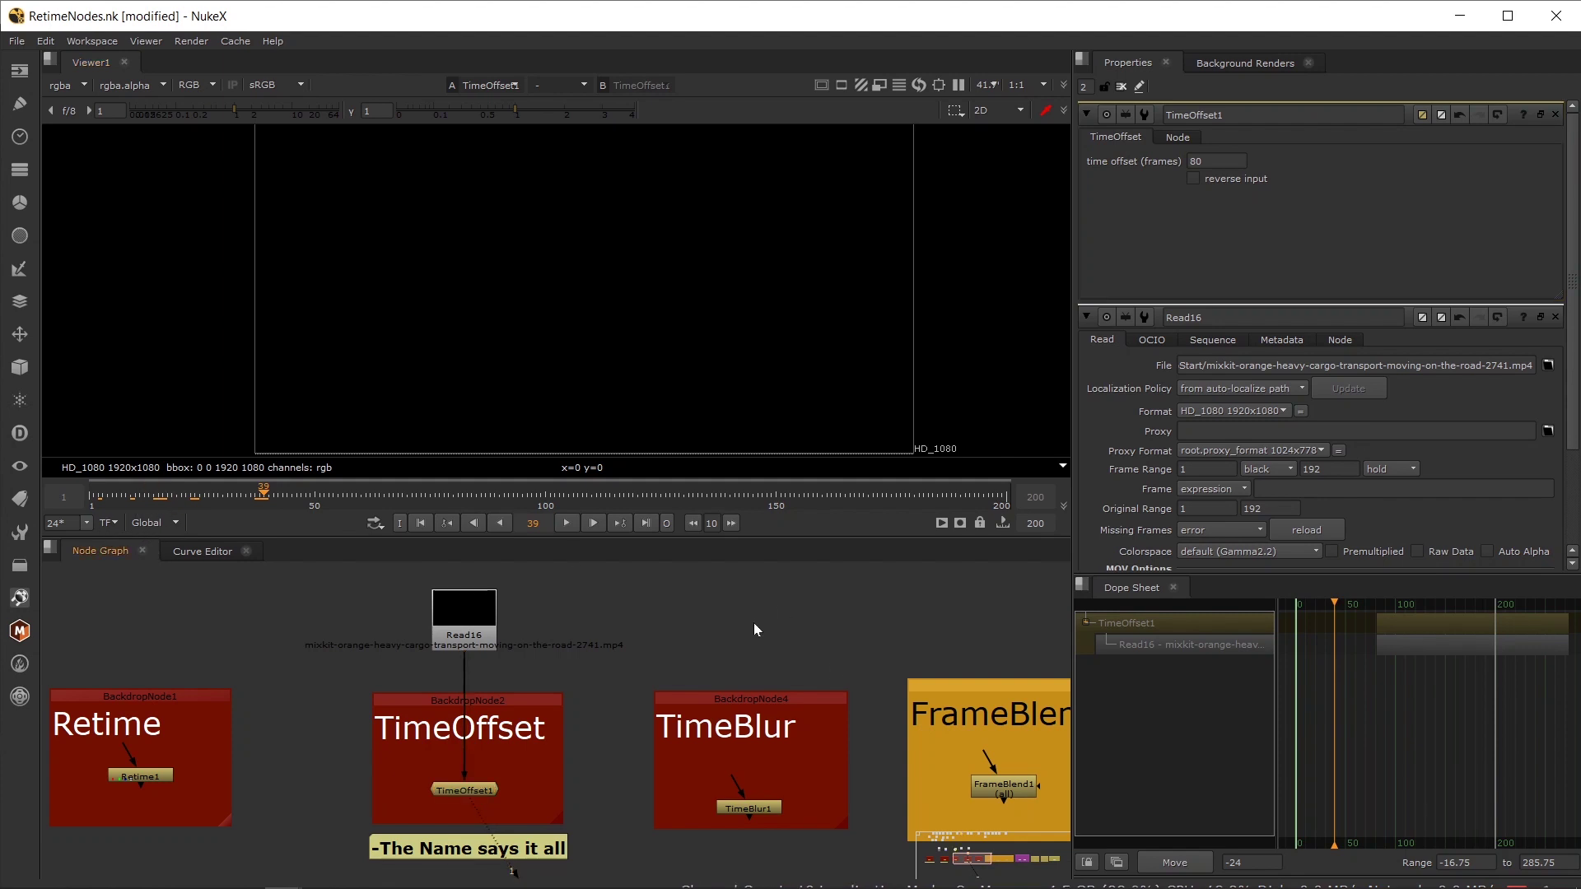
{"action": "key", "text": "s"}
{"action": "left_click_drag", "start_coordinate": [1572, 184], "coordinate": [1563, 362]}
{"action": "double_click", "coordinate": [1199, 239]}
{"action": "double_click", "coordinate": [1246, 239]}
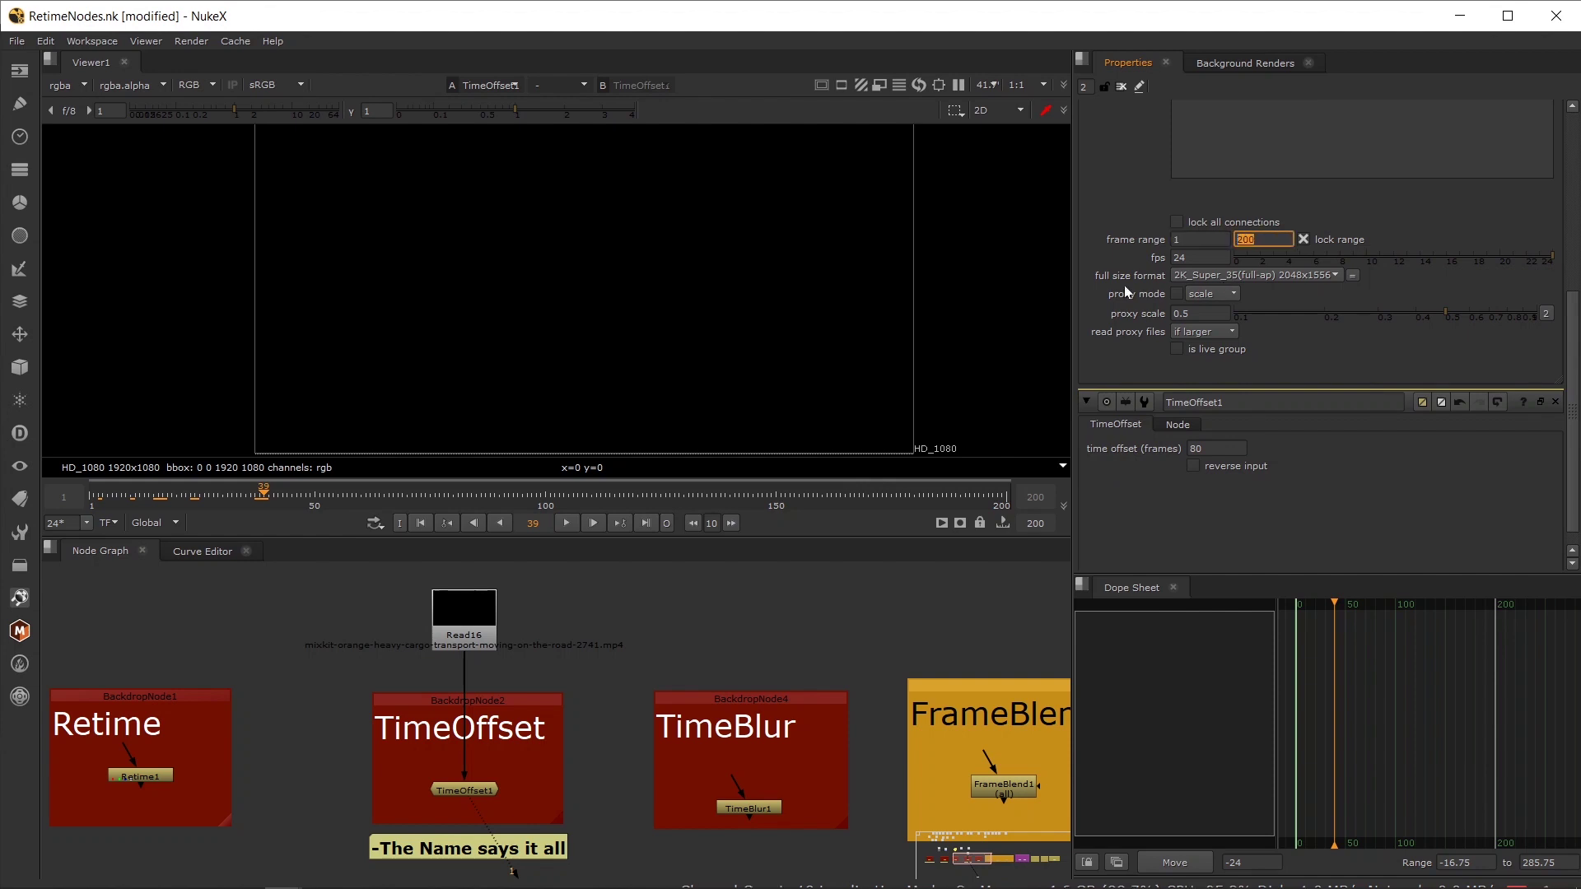
- View TimeOffset1 with its properties open, and set the viewer's timeline range to Input
{"action": "left_click", "coordinate": [469, 630]}
{"action": "key", "text": "1"}
{"action": "double_click", "coordinate": [462, 788]}
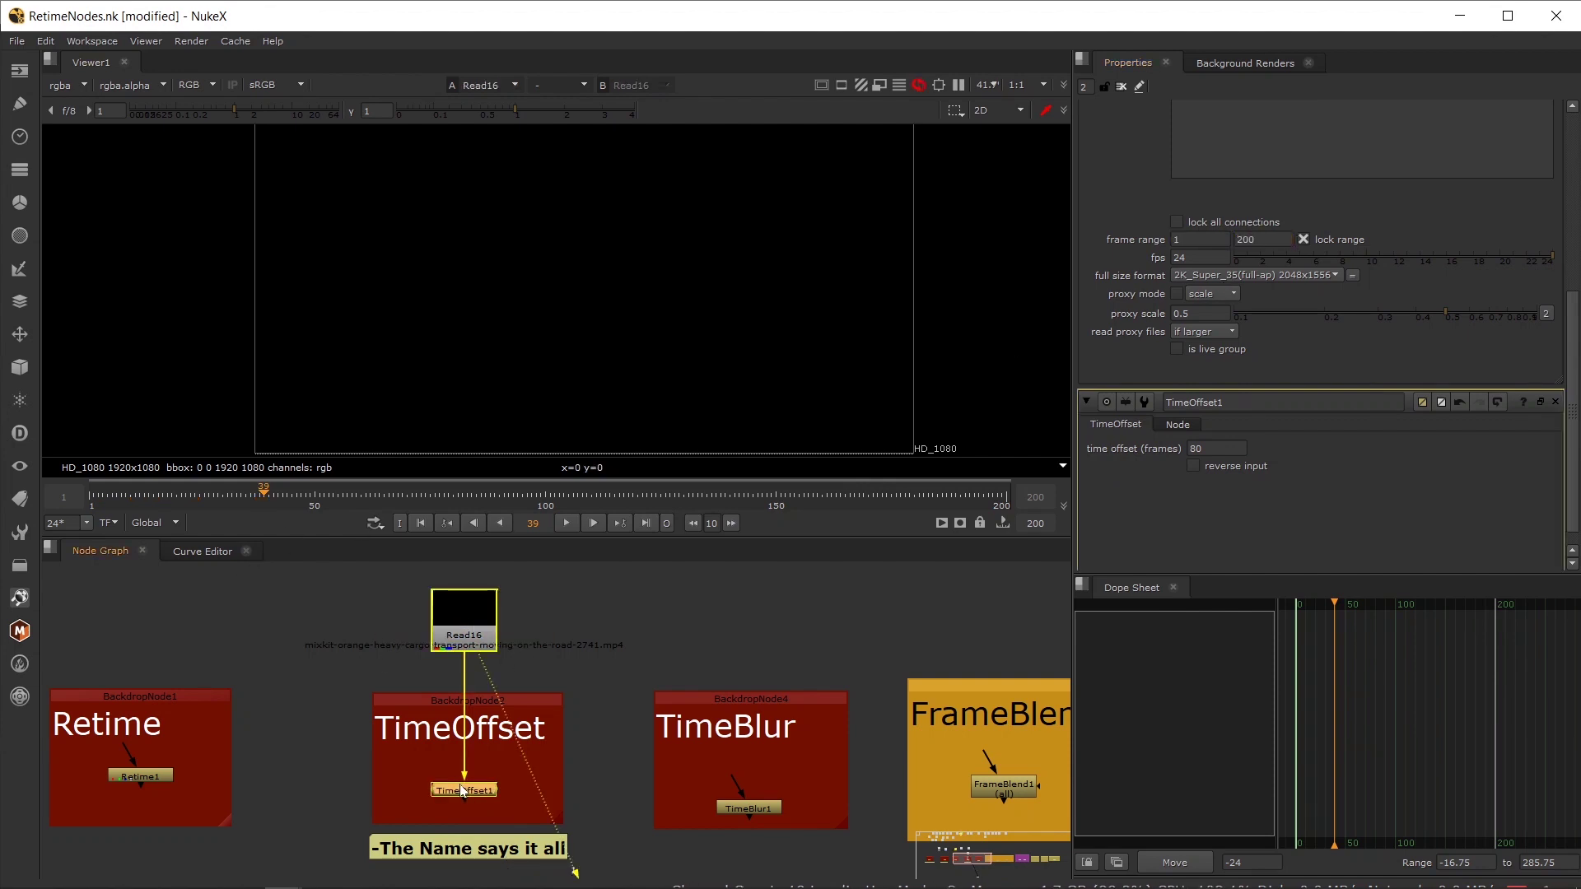
{"action": "key", "text": "1"}
{"action": "left_click", "coordinate": [154, 523]}
{"action": "left_click", "coordinate": [168, 557]}
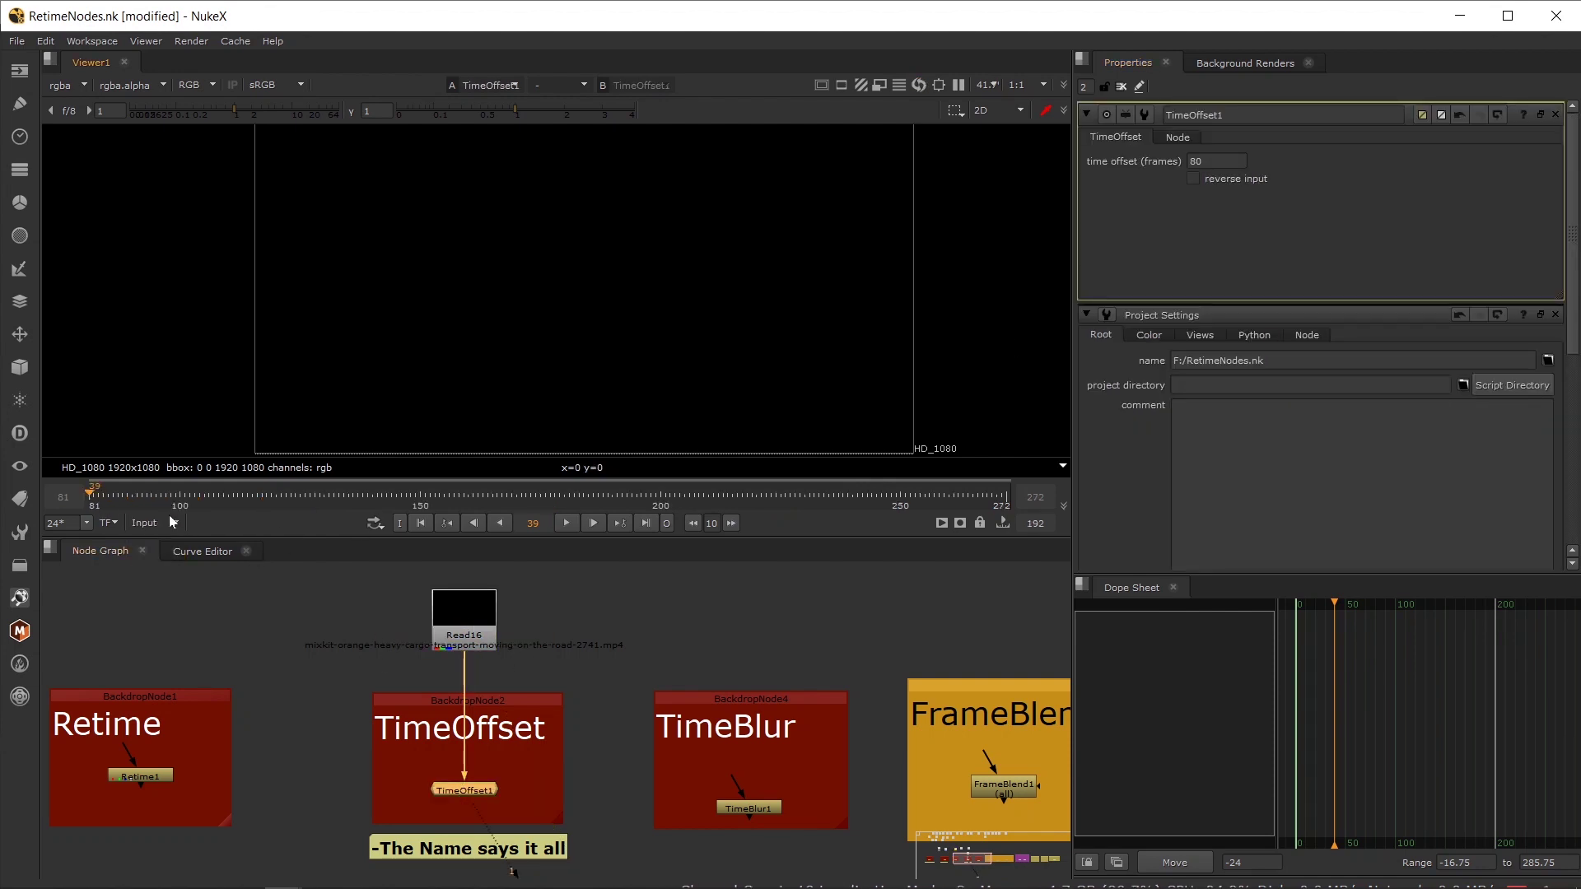
- Scrub the TimeOffset1 clip from its start to about frame 93, and clear the open properties panels
{"action": "left_click", "coordinate": [93, 499]}
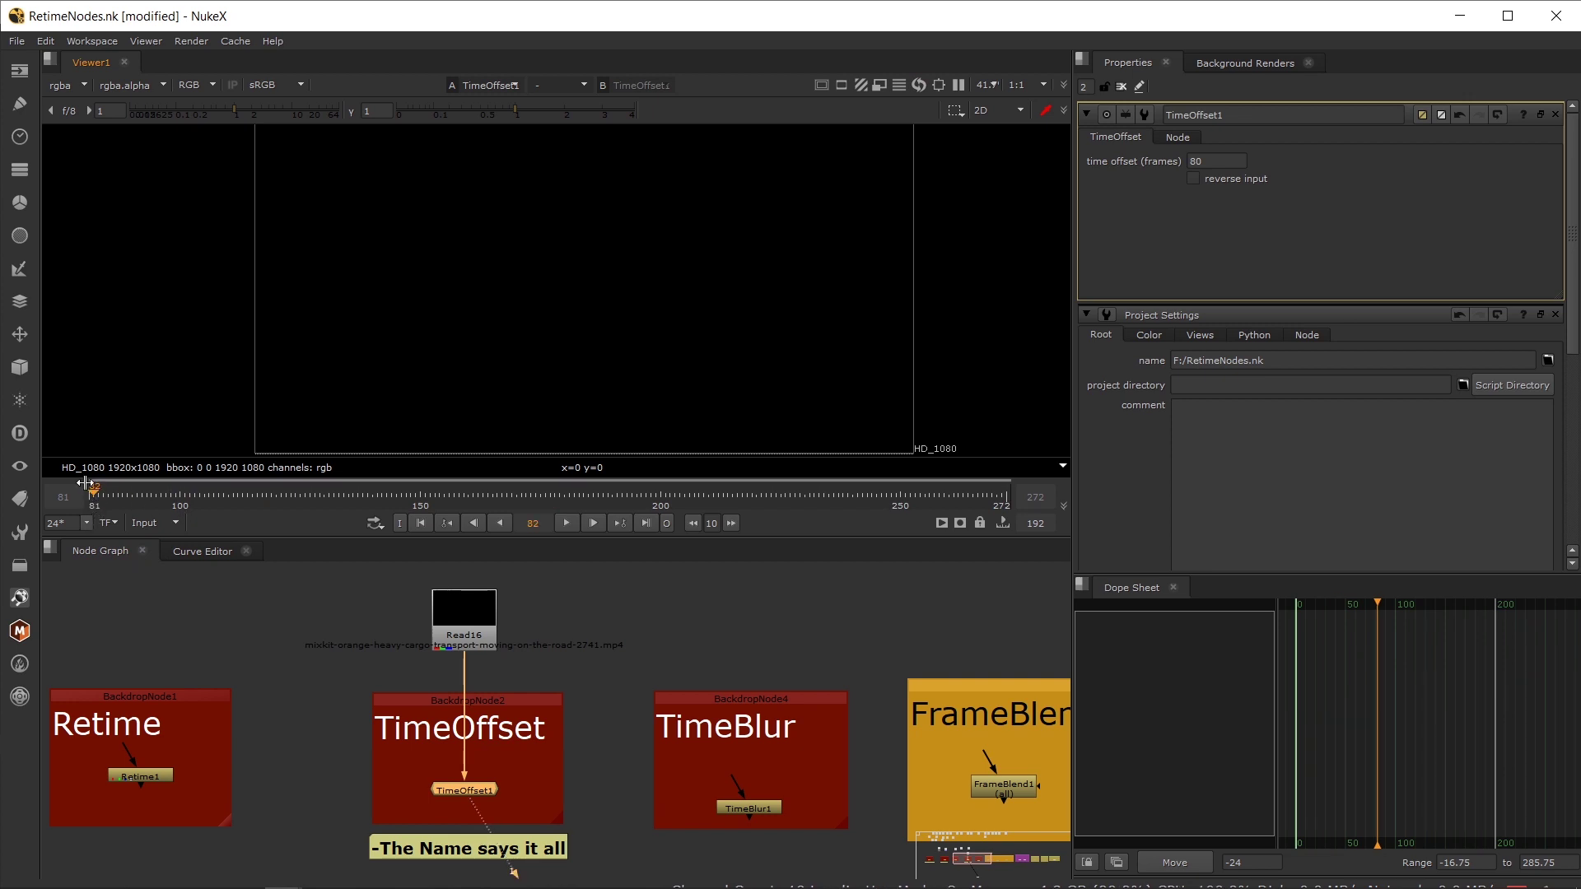
{"action": "left_click_drag", "start_coordinate": [94, 497], "coordinate": [281, 494]}
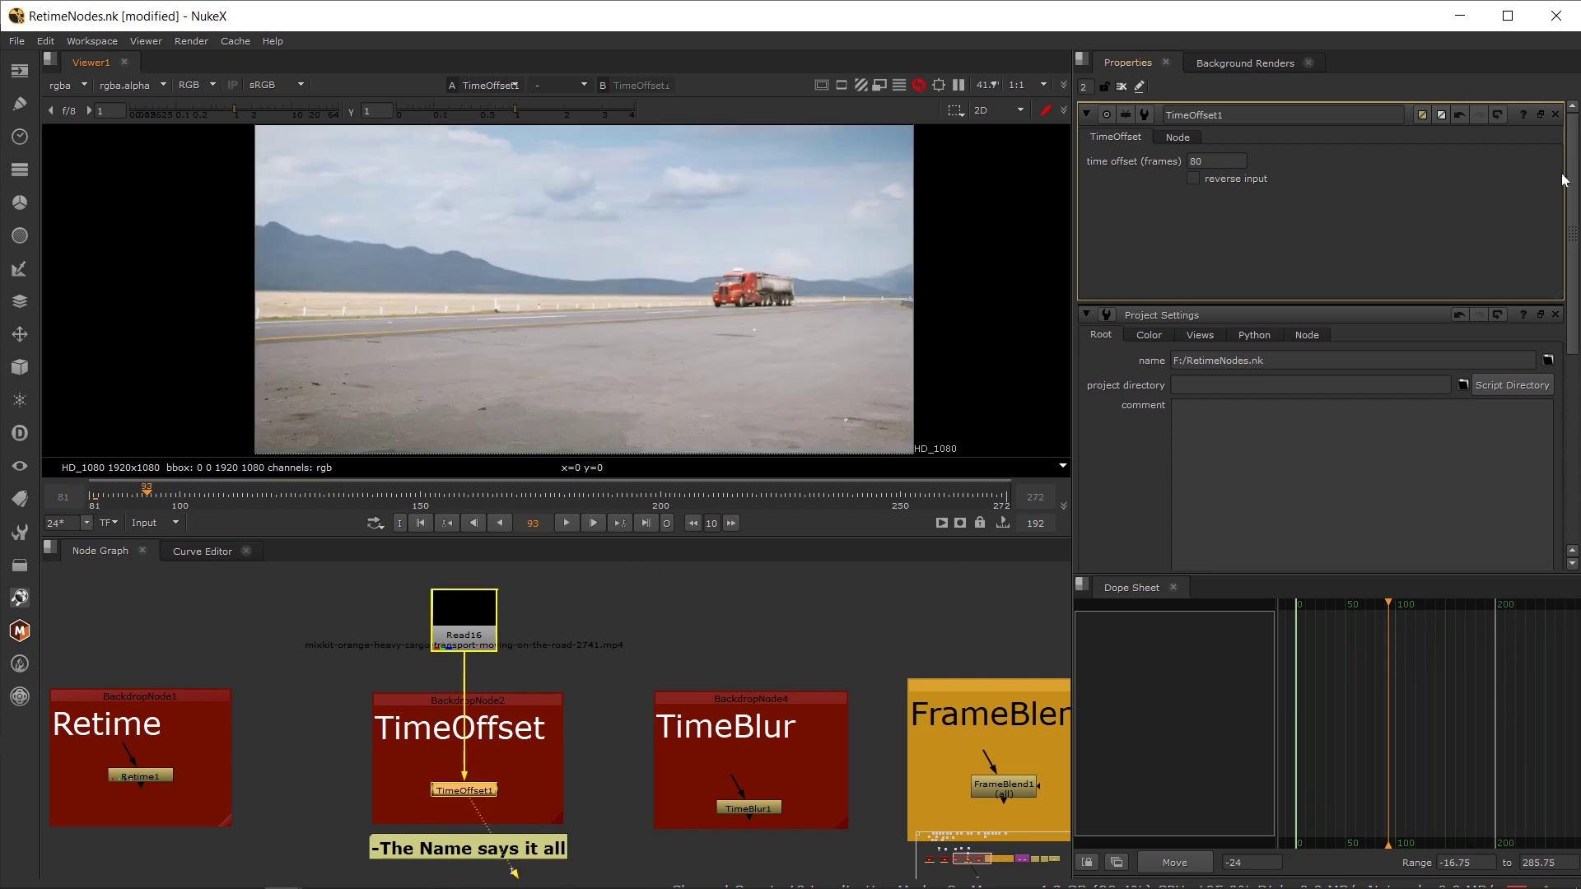
{"action": "left_click", "coordinate": [1122, 87]}
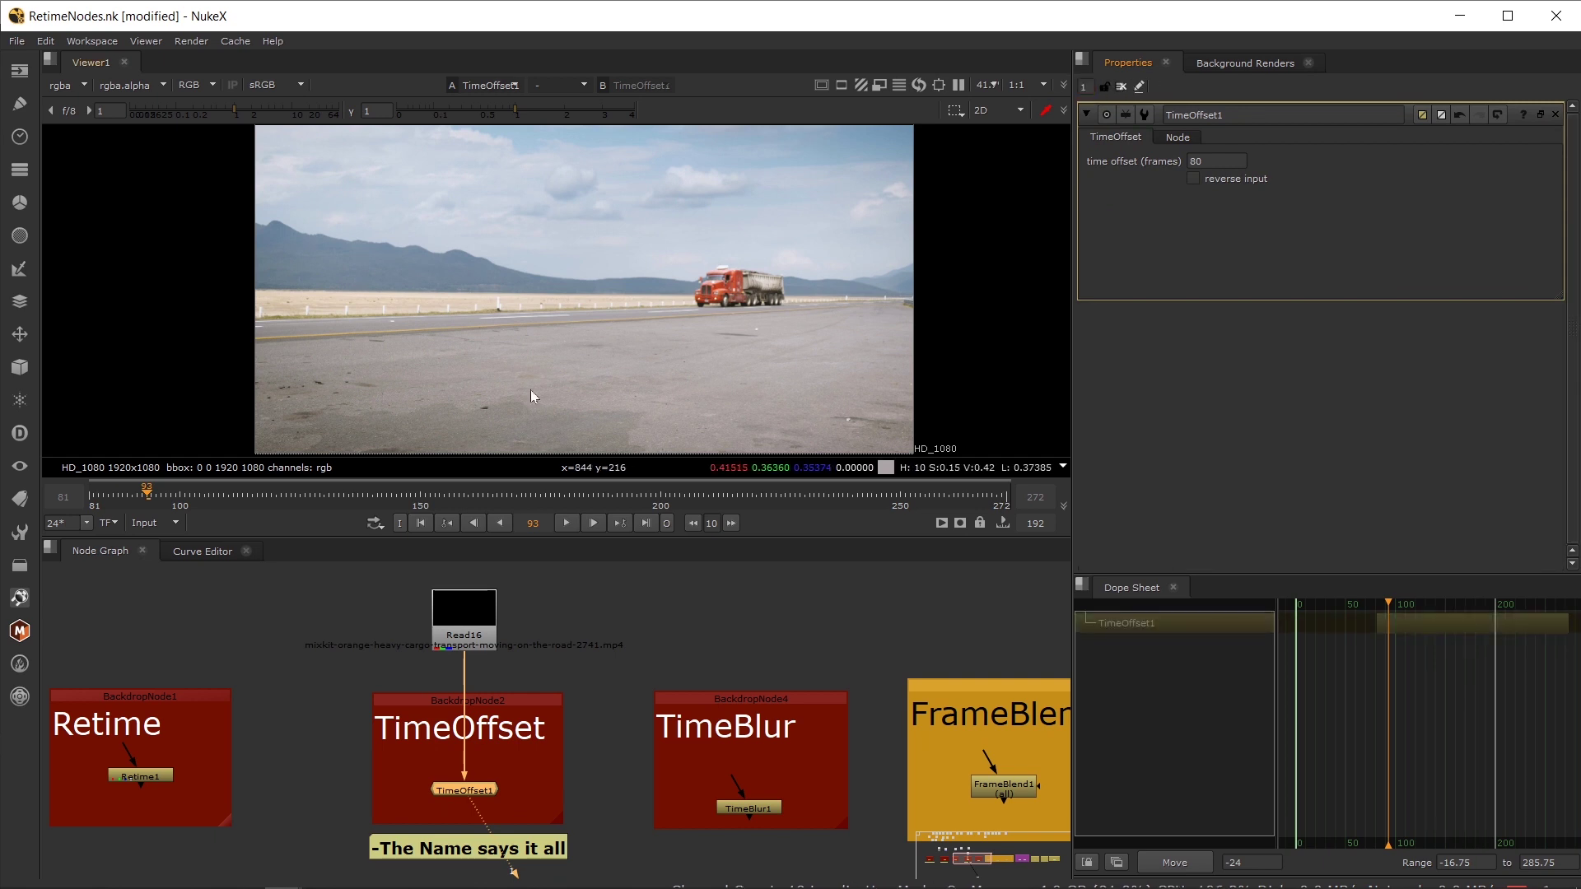
- Clear the open properties panels and view the Read22 rain clip with its properties open
{"action": "left_click", "coordinate": [1122, 88]}
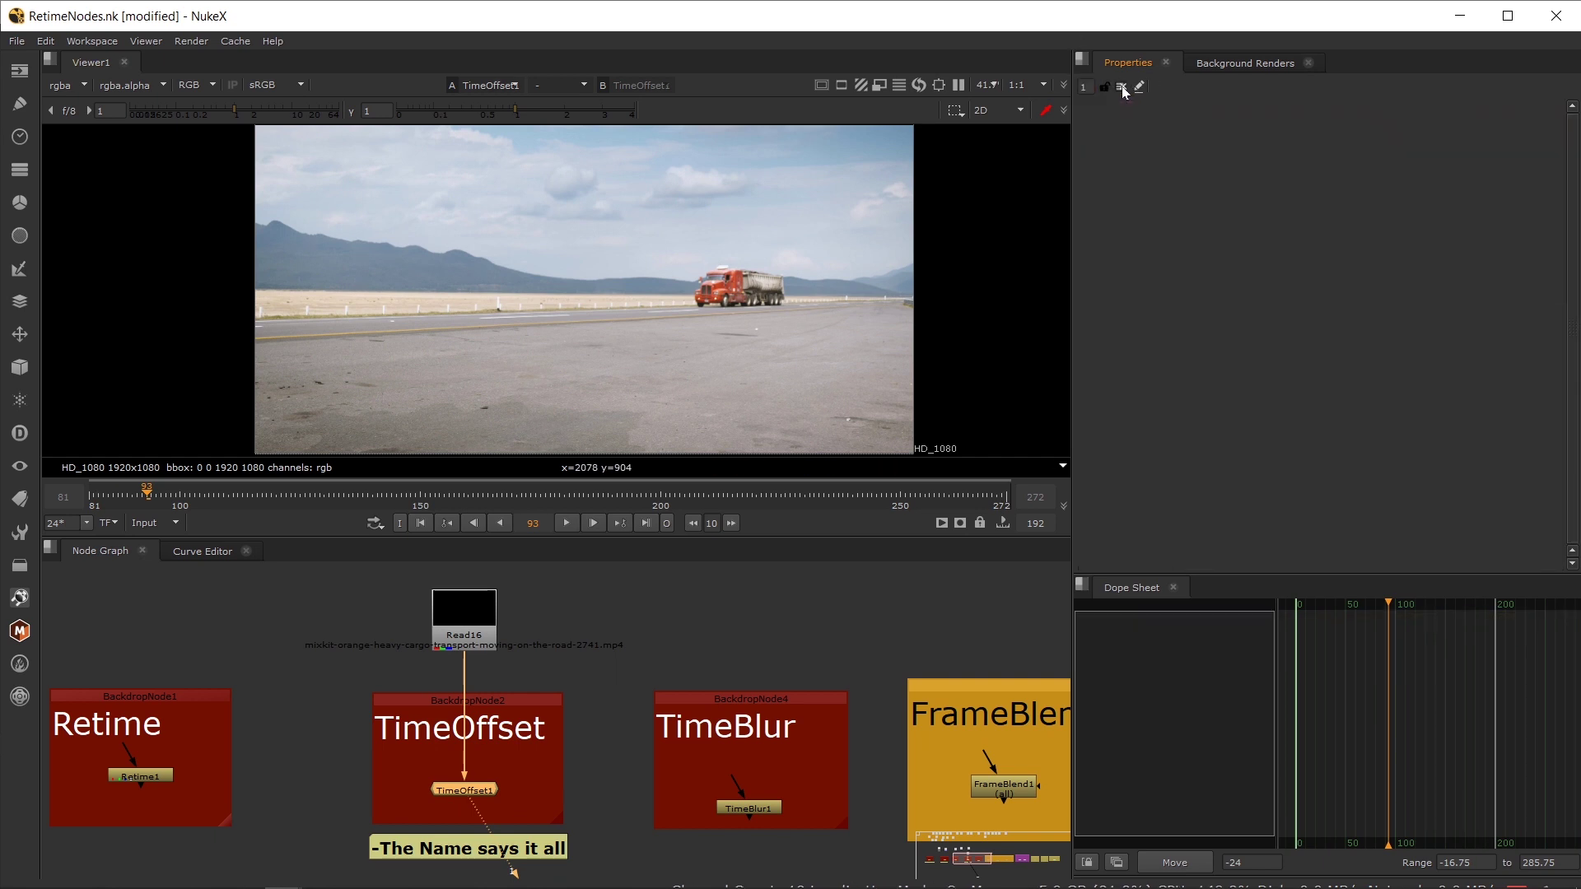
{"action": "left_click", "coordinate": [169, 522]}
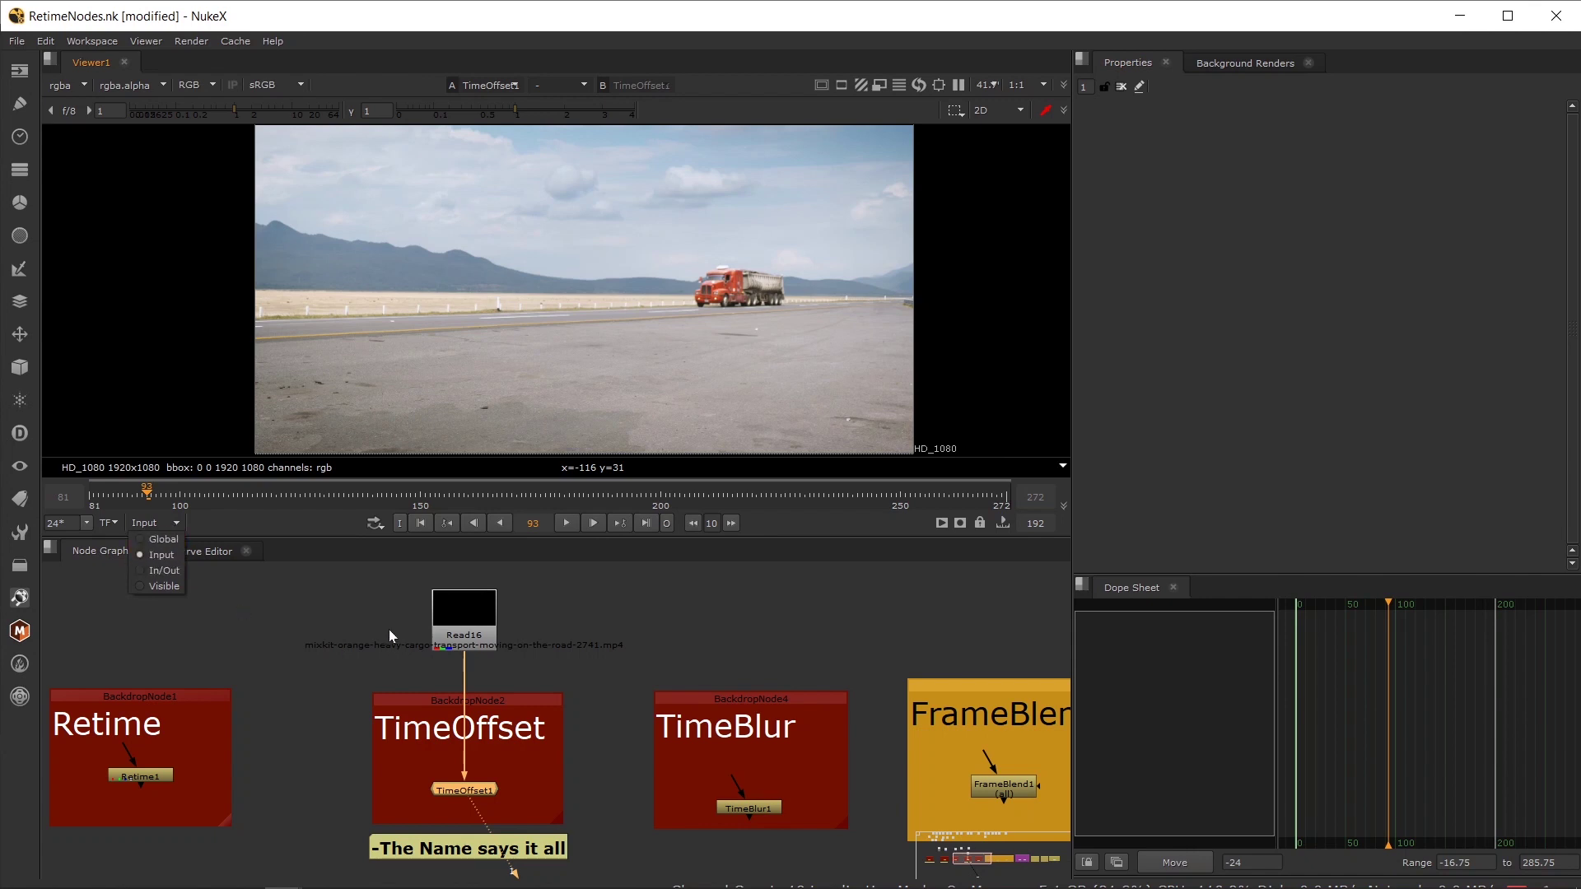
{"action": "left_click_drag", "start_coordinate": [447, 636], "coordinate": [404, 811]}
{"action": "left_click", "coordinate": [450, 657]}
{"action": "key", "text": "1"}
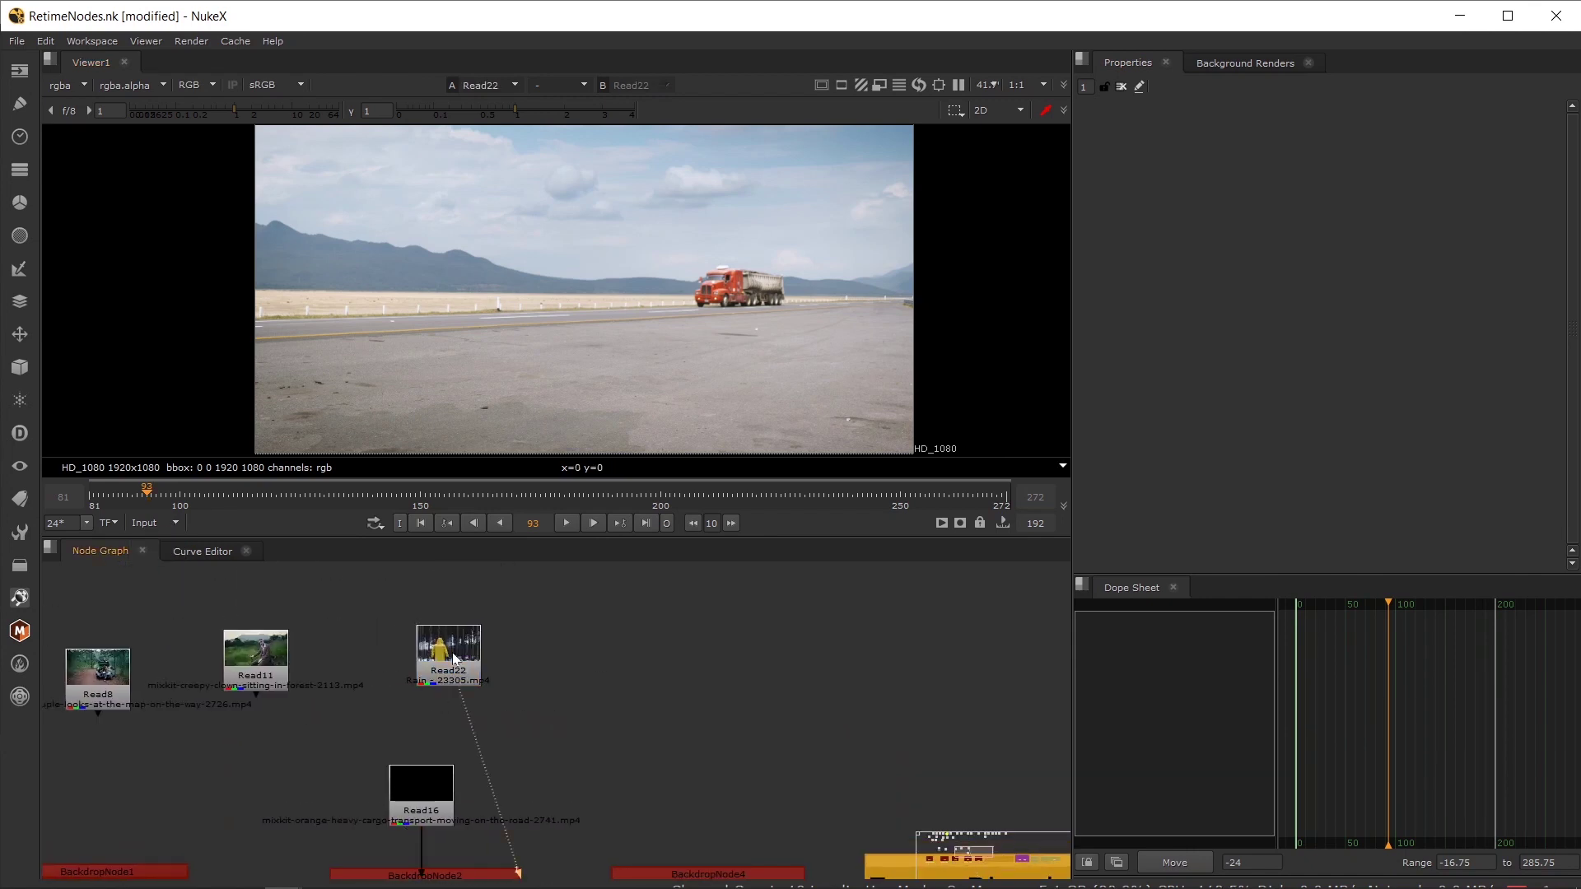
{"action": "double_click", "coordinate": [452, 655]}
- Compare the viewer's In/Out, Input and Global timeline ranges on the rain clip, scrubbing to frame 33
{"action": "left_click", "coordinate": [152, 523]}
{"action": "left_click", "coordinate": [156, 569]}
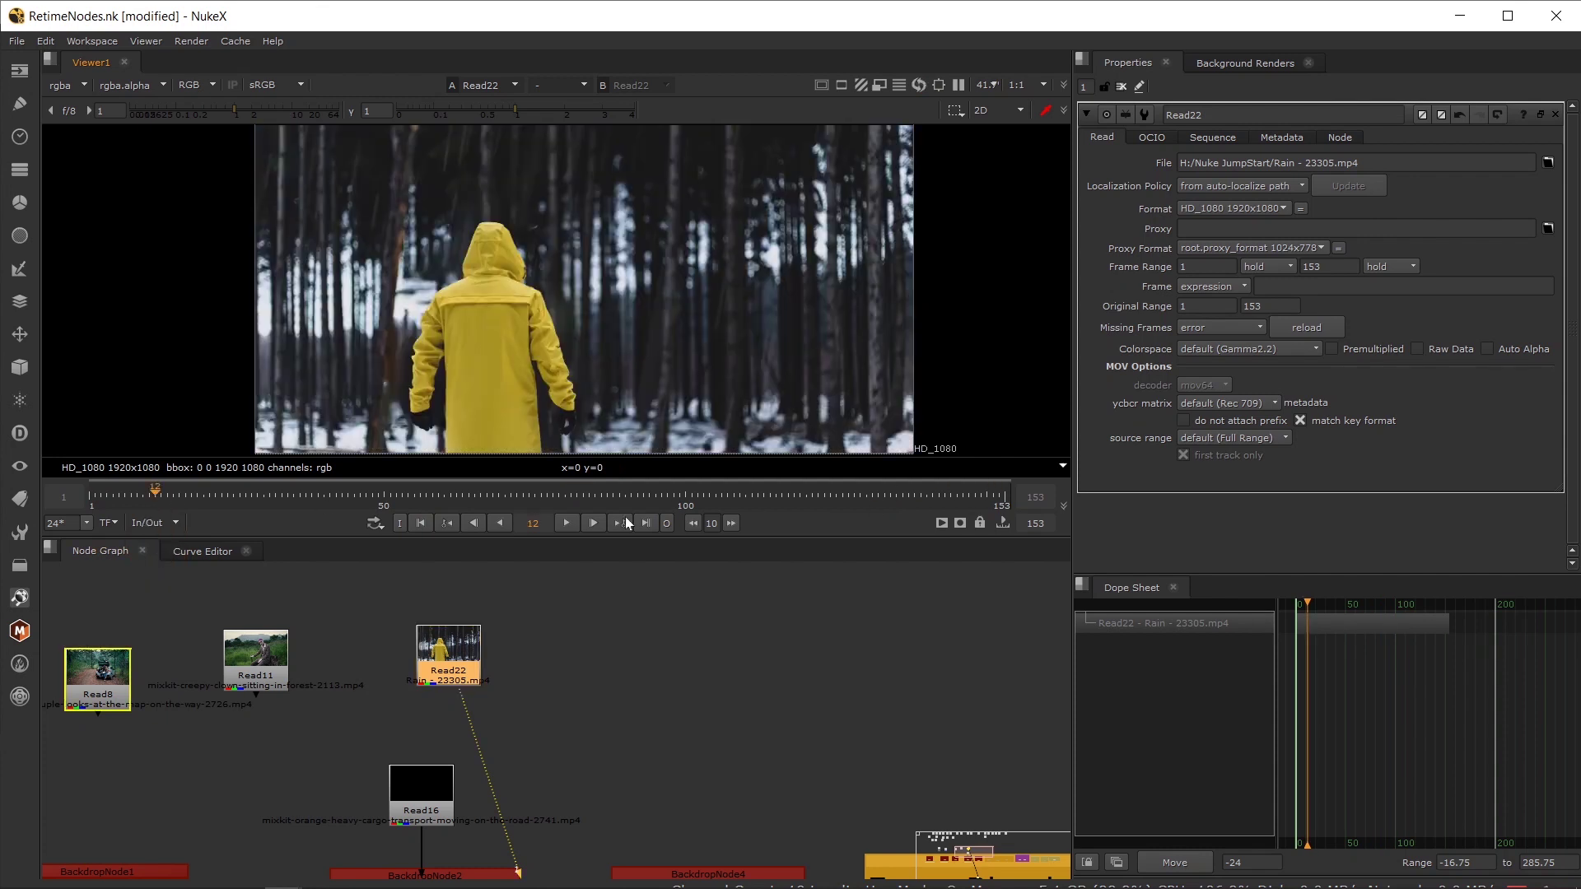
{"action": "left_click", "coordinate": [155, 522]}
{"action": "left_click", "coordinate": [143, 553]}
{"action": "left_click_drag", "start_coordinate": [183, 499], "coordinate": [282, 500]}
{"action": "left_click", "coordinate": [170, 526]}
{"action": "left_click", "coordinate": [168, 539]}
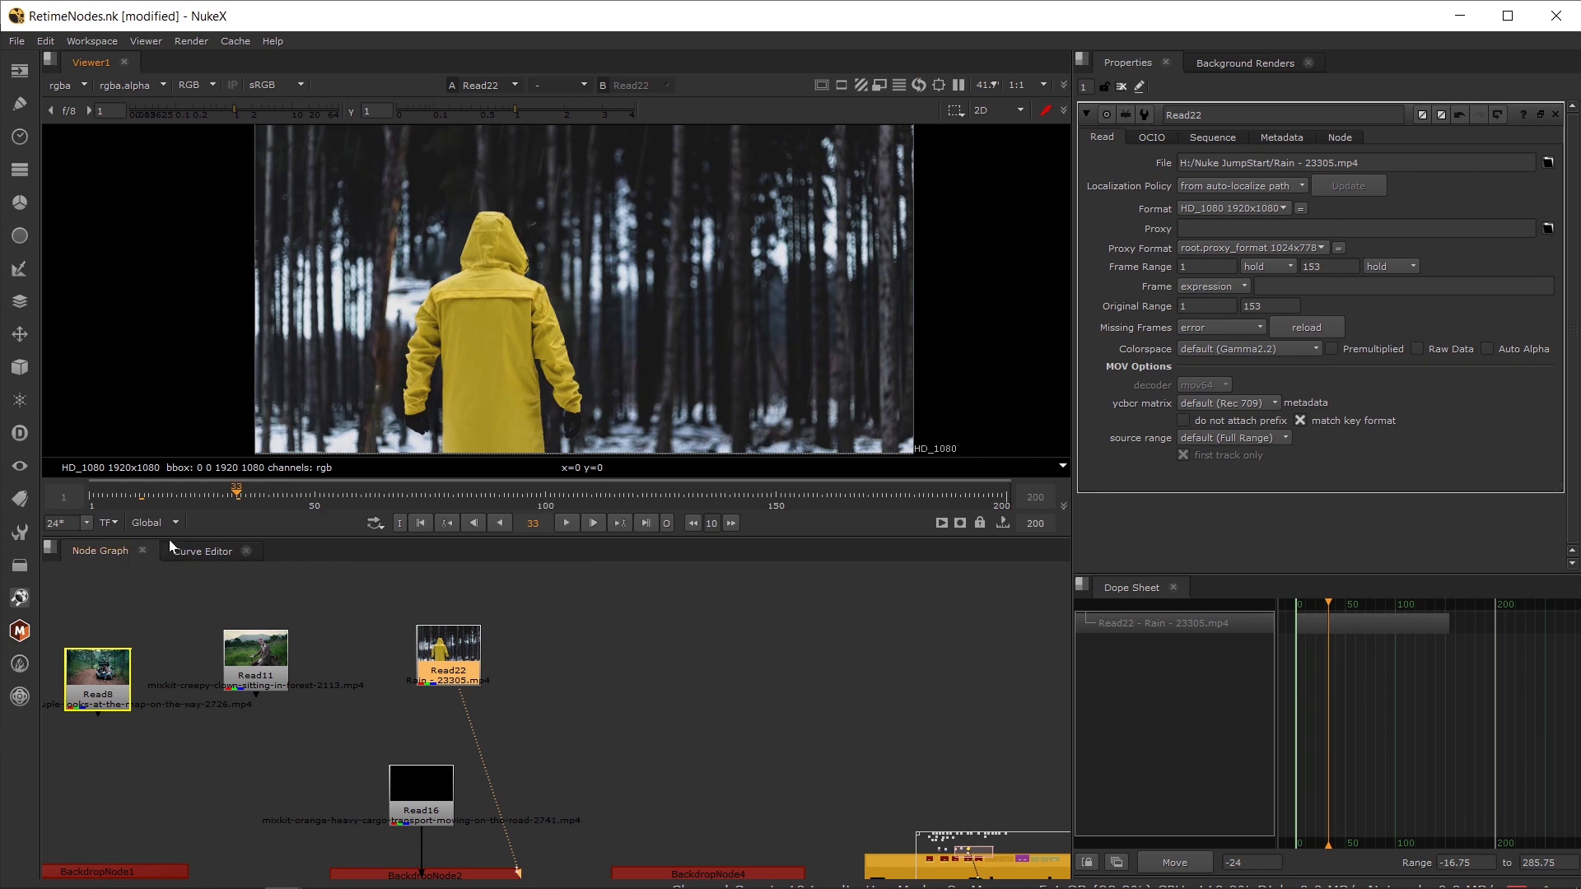
- Switch the viewer's timeline range to In/Out and mark frame 59 as the out point
{"action": "left_click", "coordinate": [256, 659]}
{"action": "left_click", "coordinate": [306, 494]}
{"action": "left_click", "coordinate": [153, 523]}
{"action": "left_click", "coordinate": [162, 570]}
{"action": "left_click", "coordinate": [356, 494]}
{"action": "left_click", "coordinate": [664, 524]}
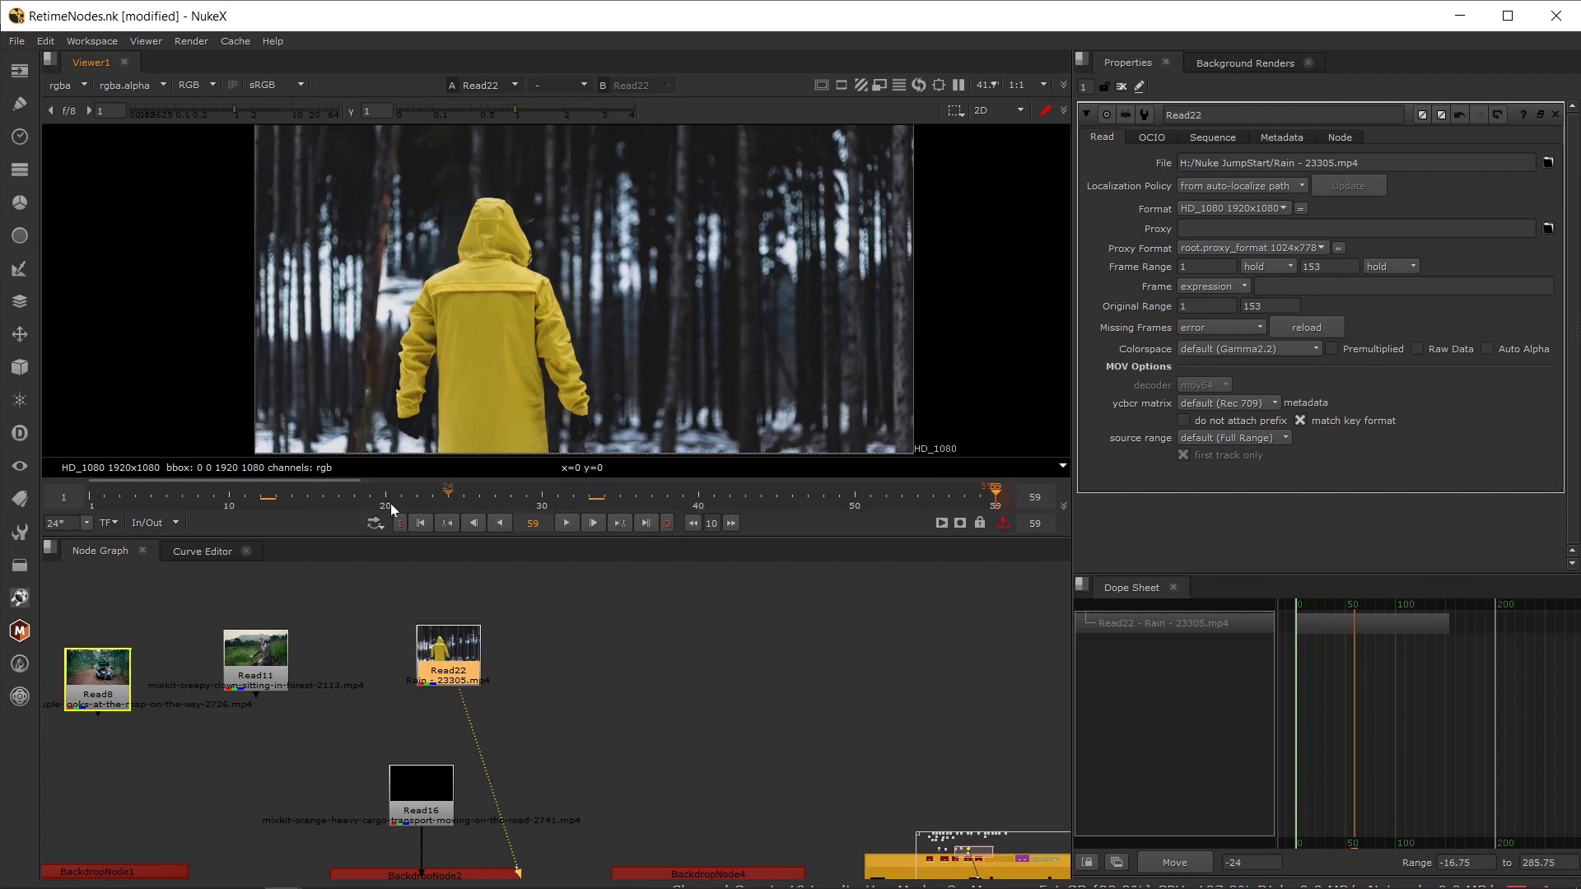
- Mark frame 10 as the in point and play the rain clip within the in/out range
{"action": "left_click_drag", "start_coordinate": [106, 494], "coordinate": [482, 499]}
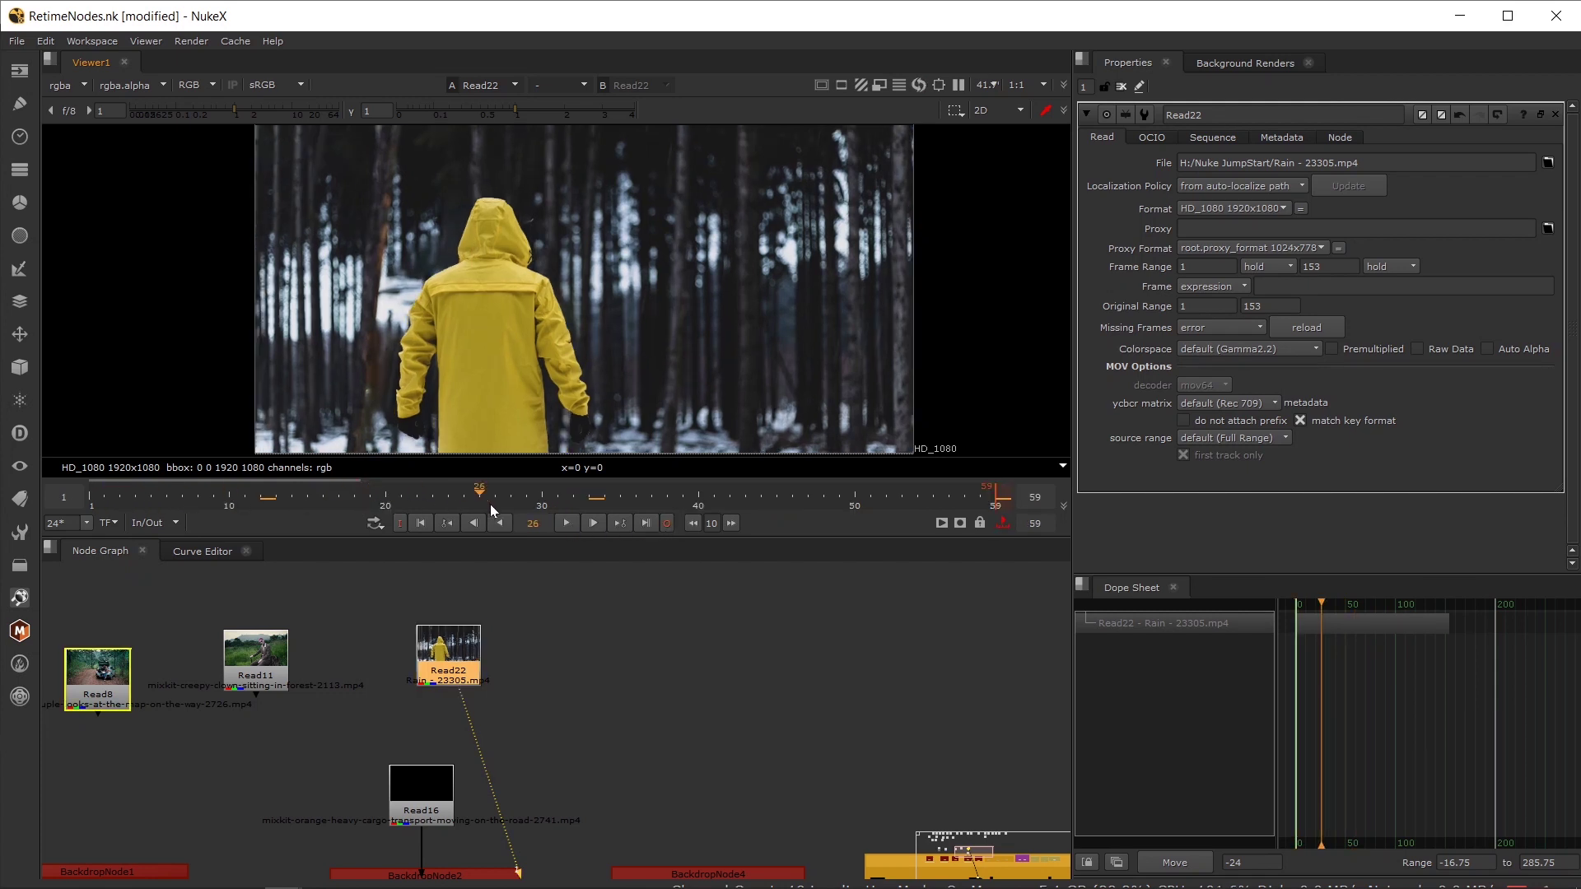
{"action": "left_click", "coordinate": [230, 496]}
{"action": "left_click", "coordinate": [400, 523]}
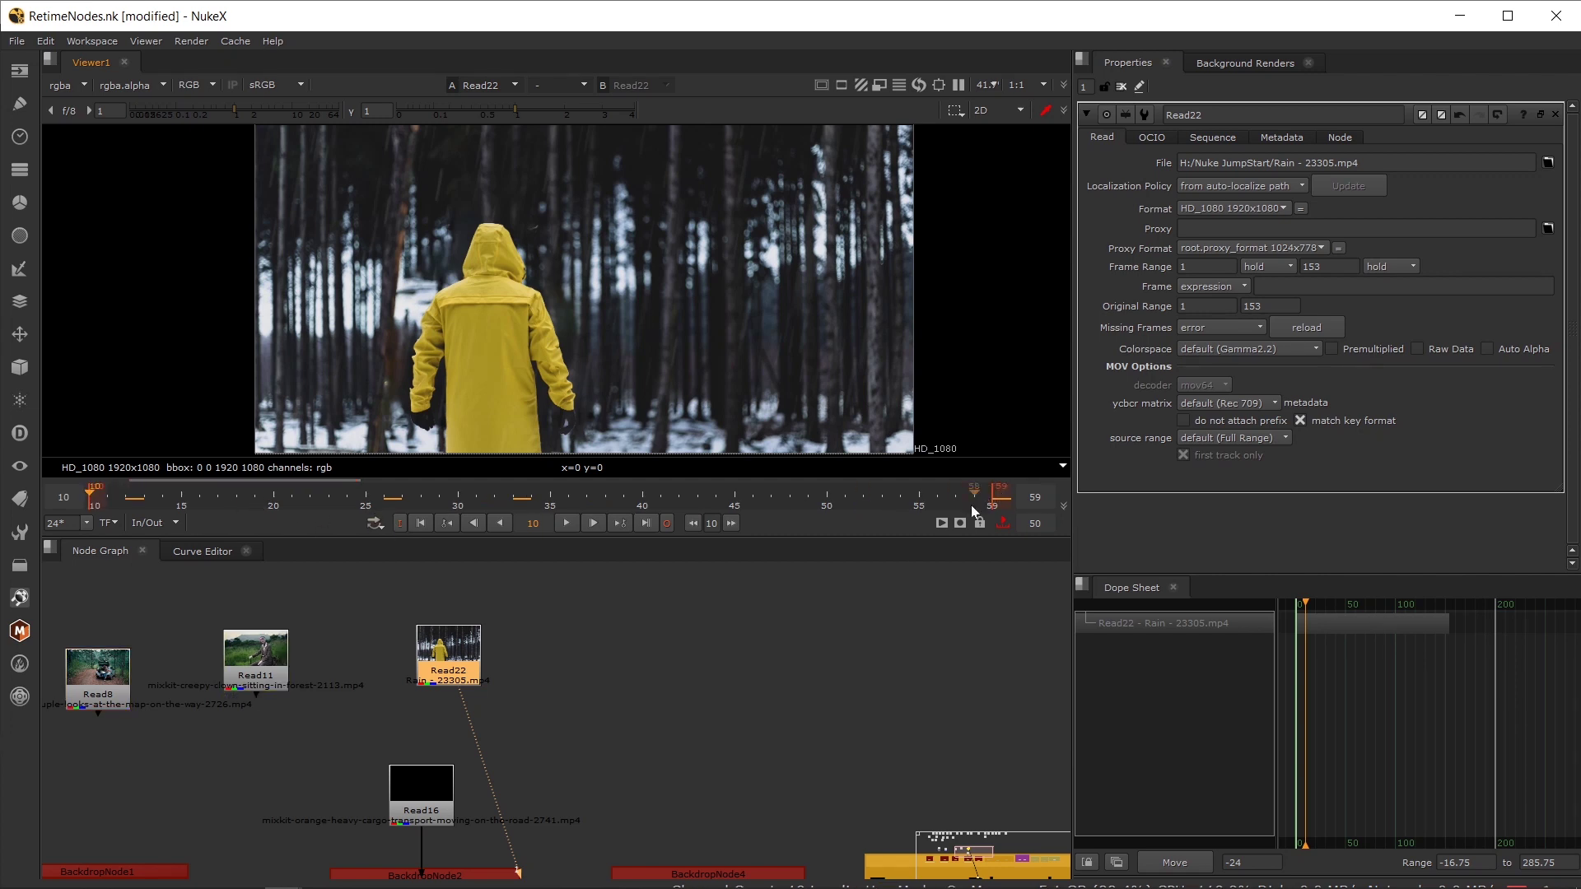
{"action": "left_click", "coordinate": [567, 523]}
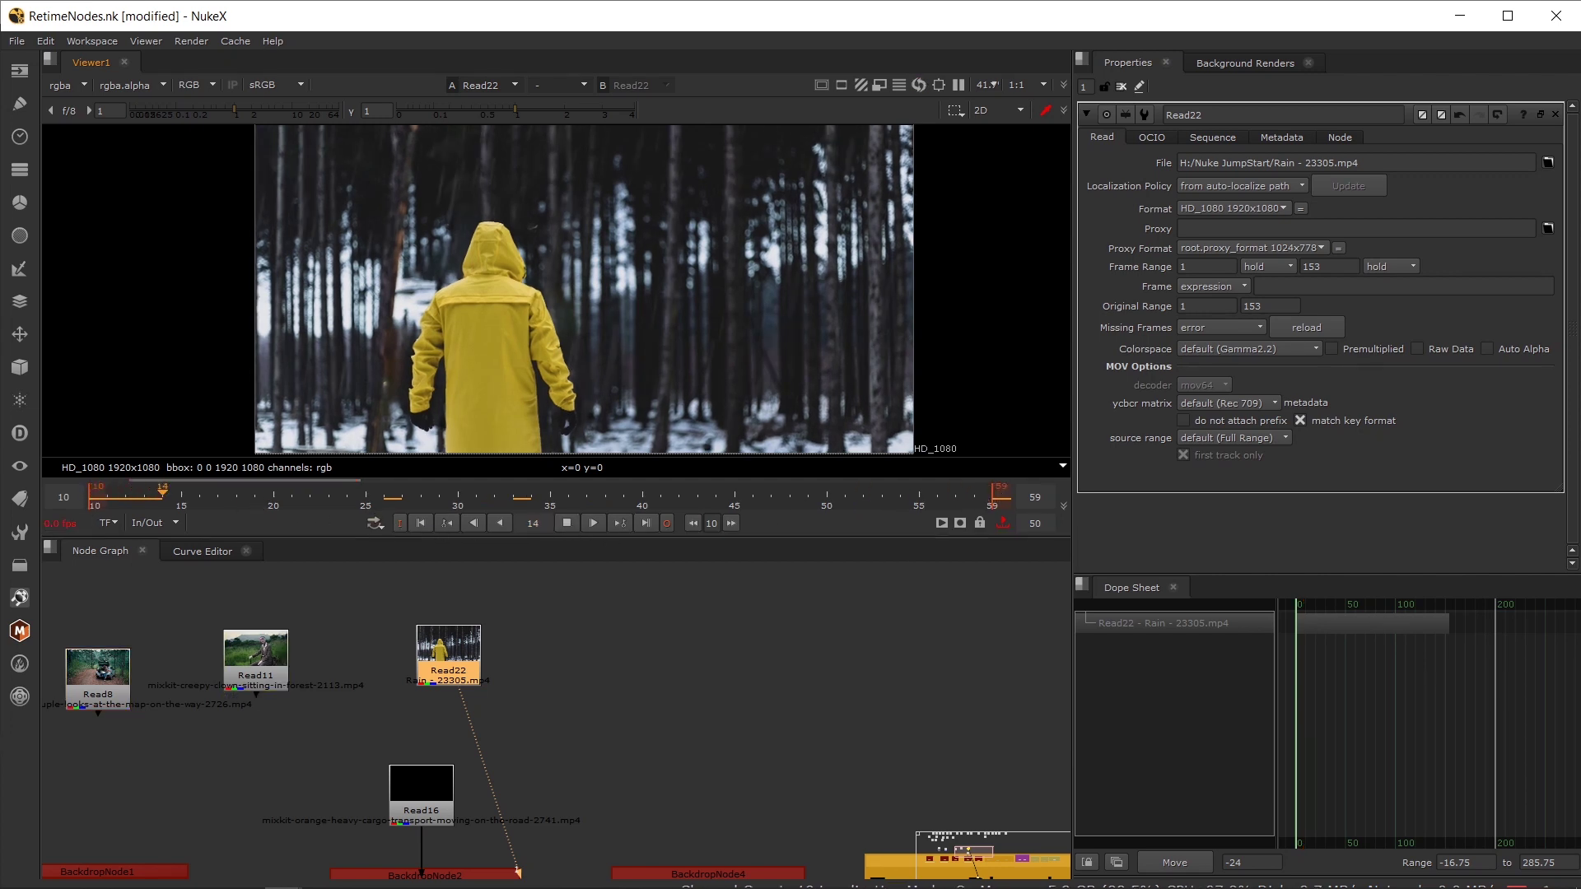
- Return the timeline range to Input and check how playback behaves with the in/out points marked
{"action": "left_click", "coordinate": [141, 524]}
{"action": "left_click", "coordinate": [162, 555]}
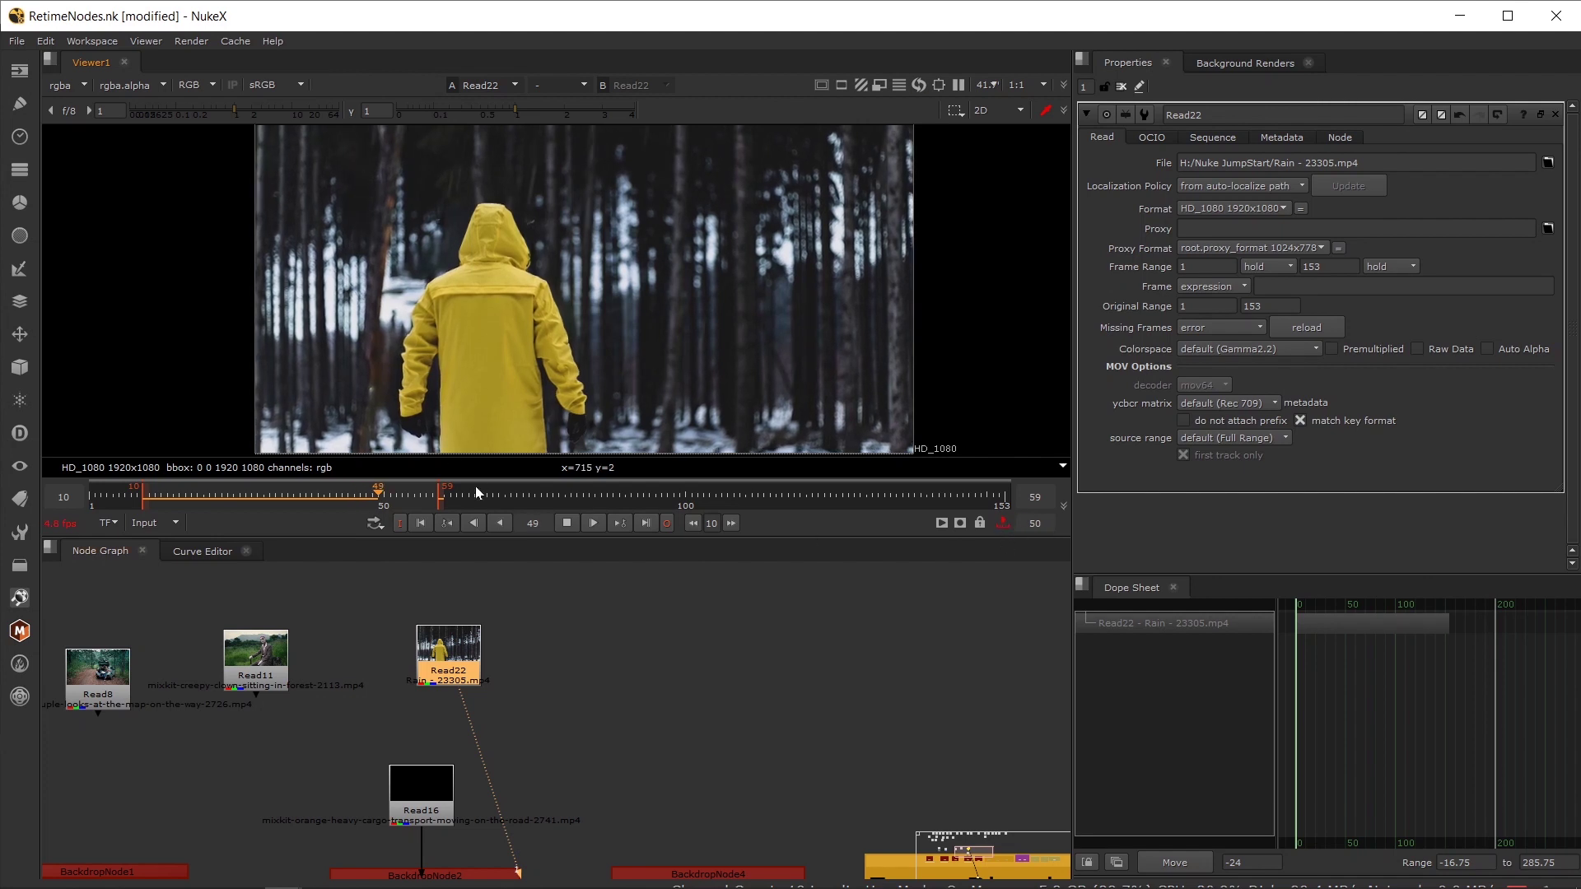
{"action": "left_click", "coordinate": [298, 494]}
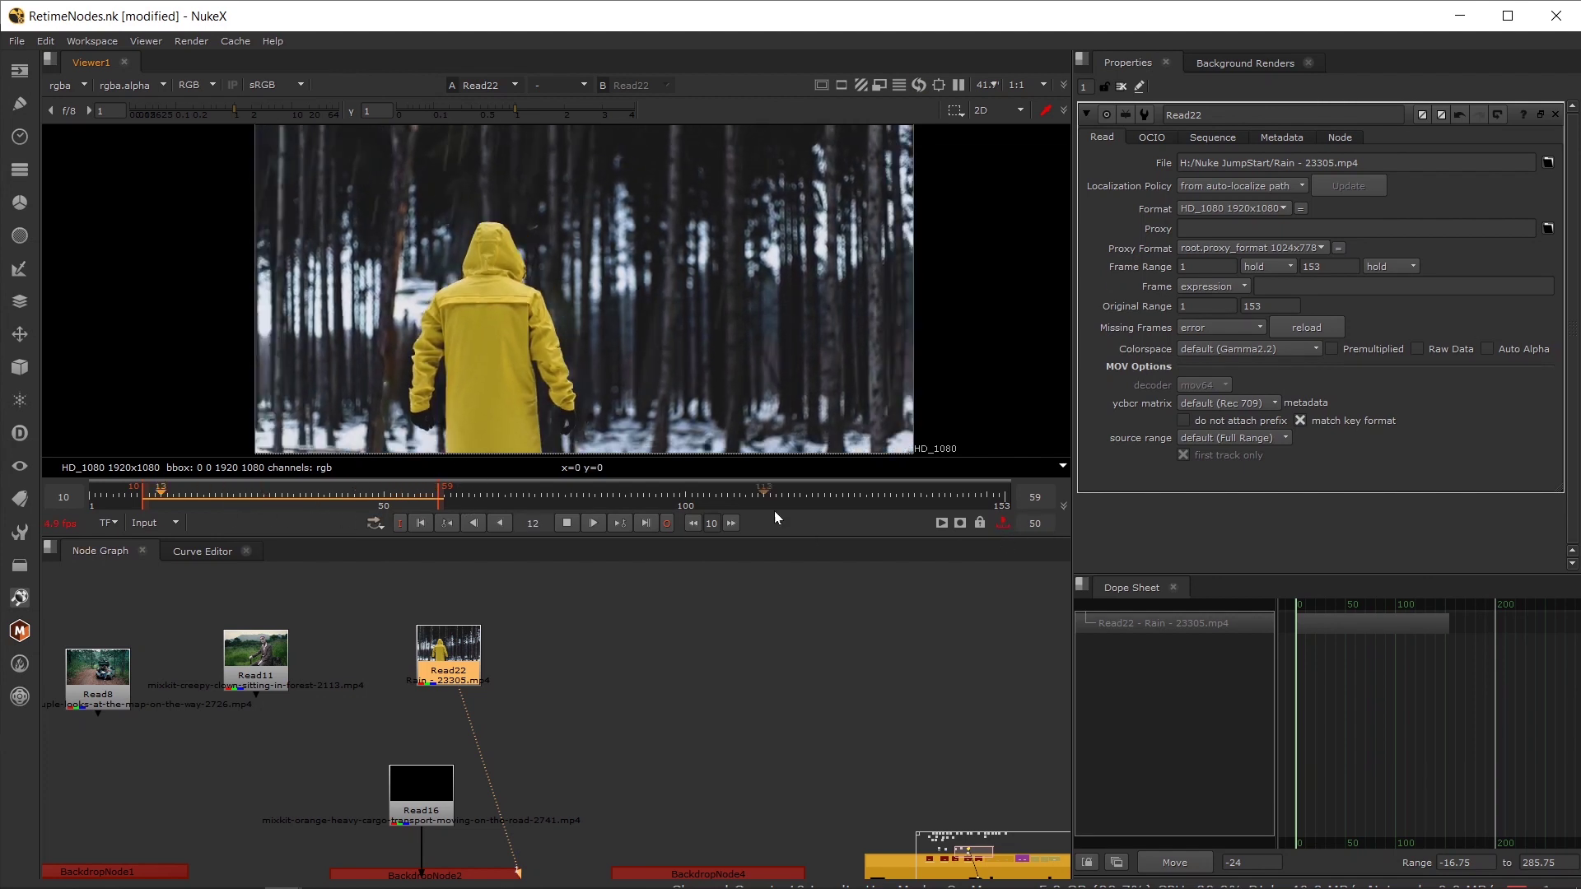
- Clear the in and out points and play the rain clip past the former limits
{"action": "left_click", "coordinate": [1002, 522]}
{"action": "left_click", "coordinate": [443, 494]}
{"action": "key", "text": "l"}
{"action": "left_click", "coordinate": [195, 487]}
{"action": "left_click", "coordinate": [565, 524]}
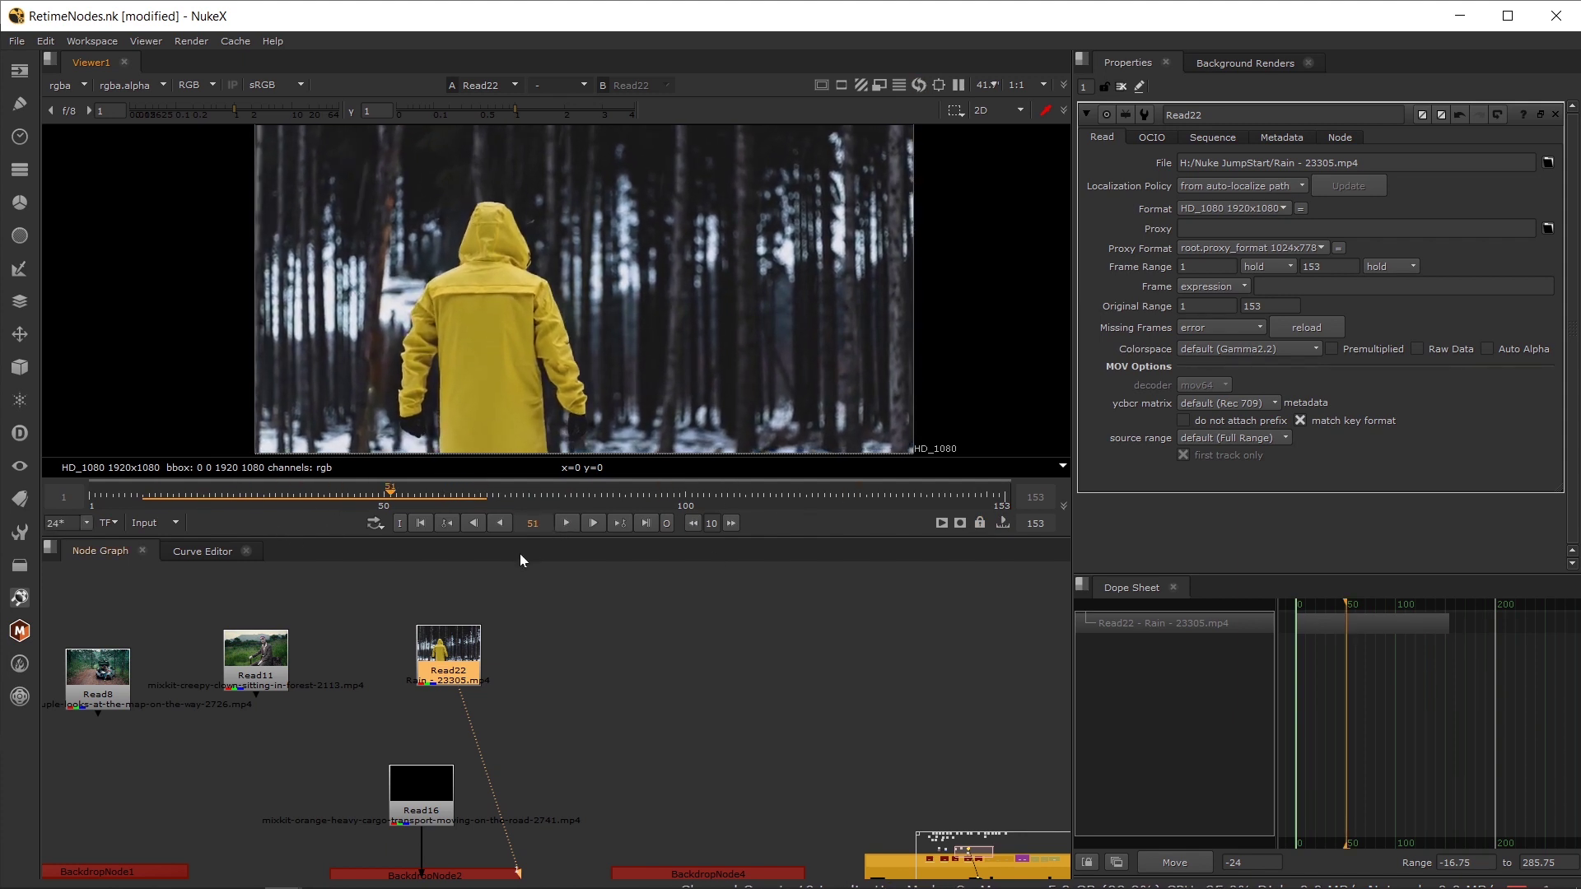
- Bring the hulk image's Read node above the TimeBlur backdrop and add a Transform node to it
{"action": "scroll", "coordinate": [491, 728], "scroll_direction": "down", "scroll_amount": 3}
{"action": "left_click_drag", "start_coordinate": [502, 741], "coordinate": [489, 619]}
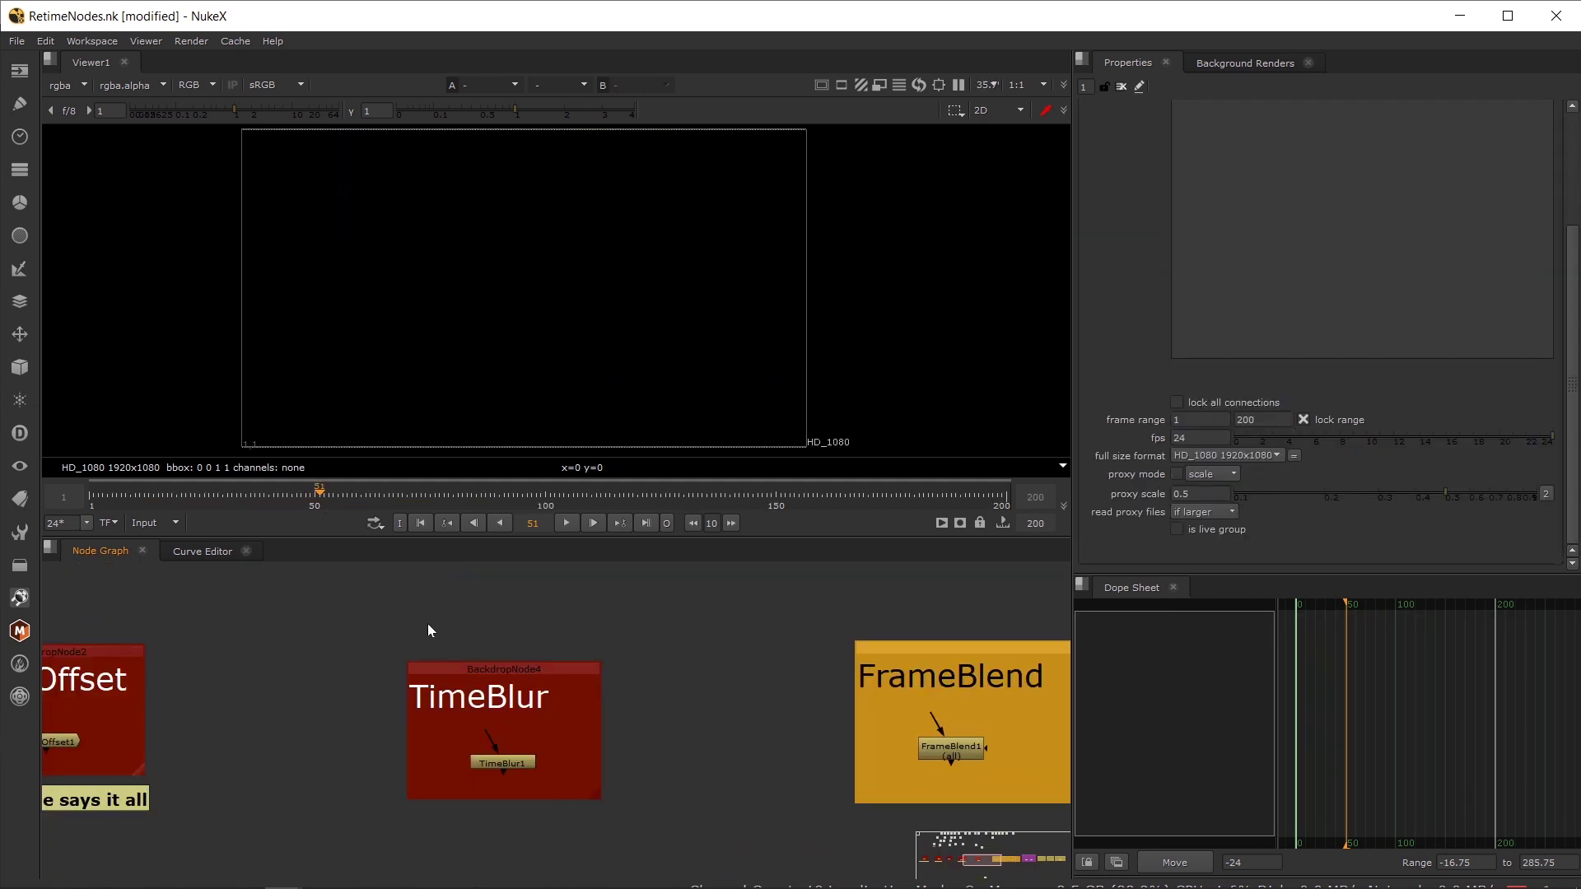
{"action": "left_click_drag", "start_coordinate": [428, 624], "coordinate": [476, 640]}
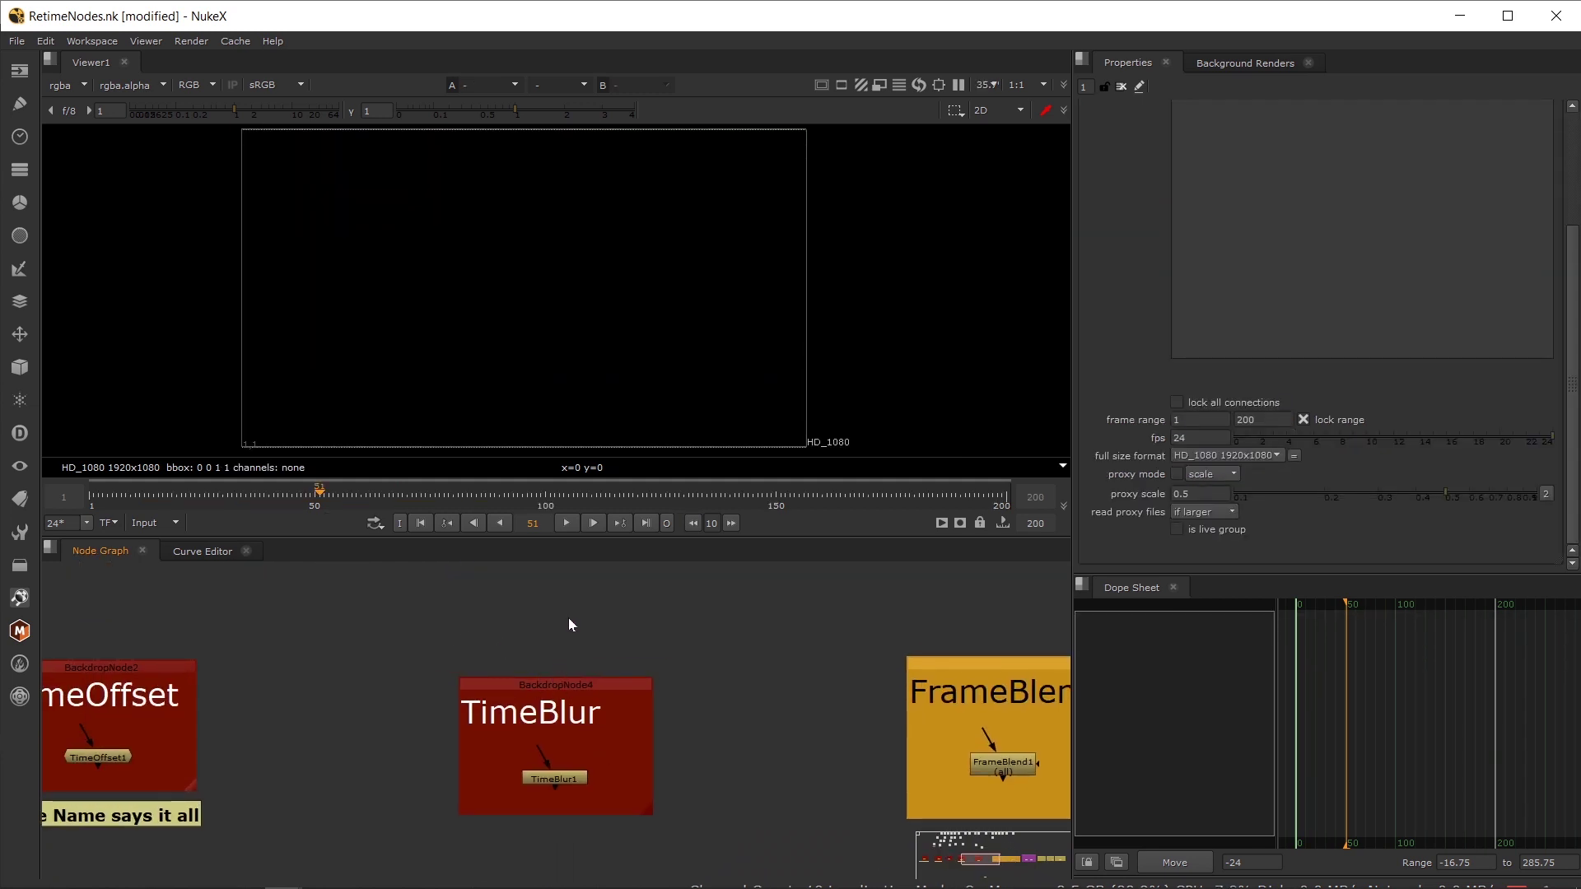
{"action": "scroll", "coordinate": [596, 611], "scroll_direction": "down", "scroll_amount": 3}
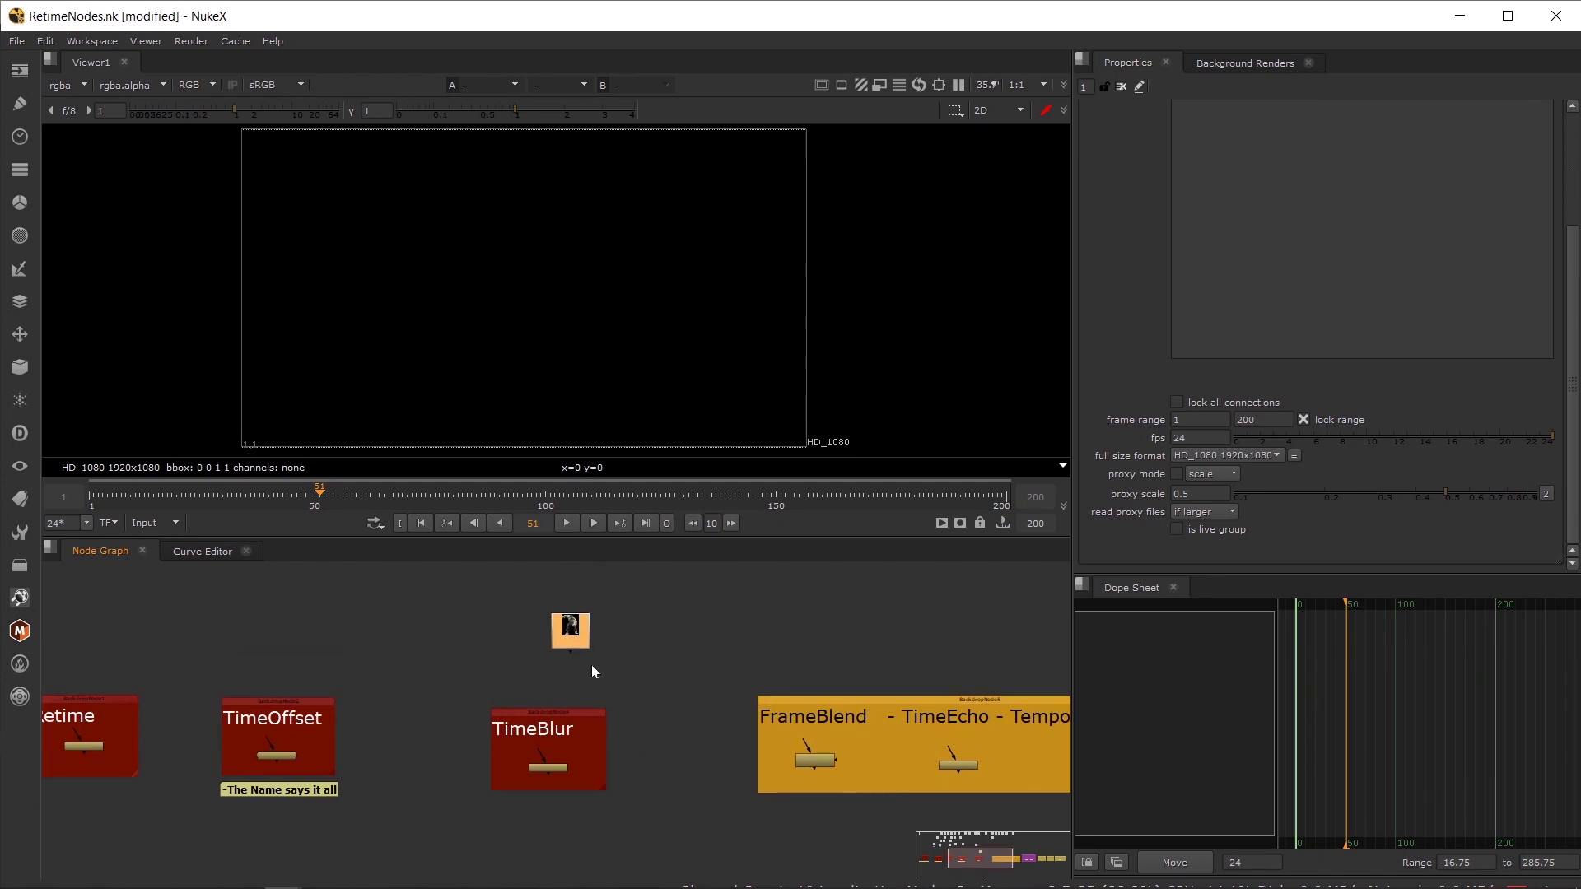
{"action": "scroll", "coordinate": [589, 665], "scroll_direction": "up", "scroll_amount": 3}
{"action": "key", "text": "t"}
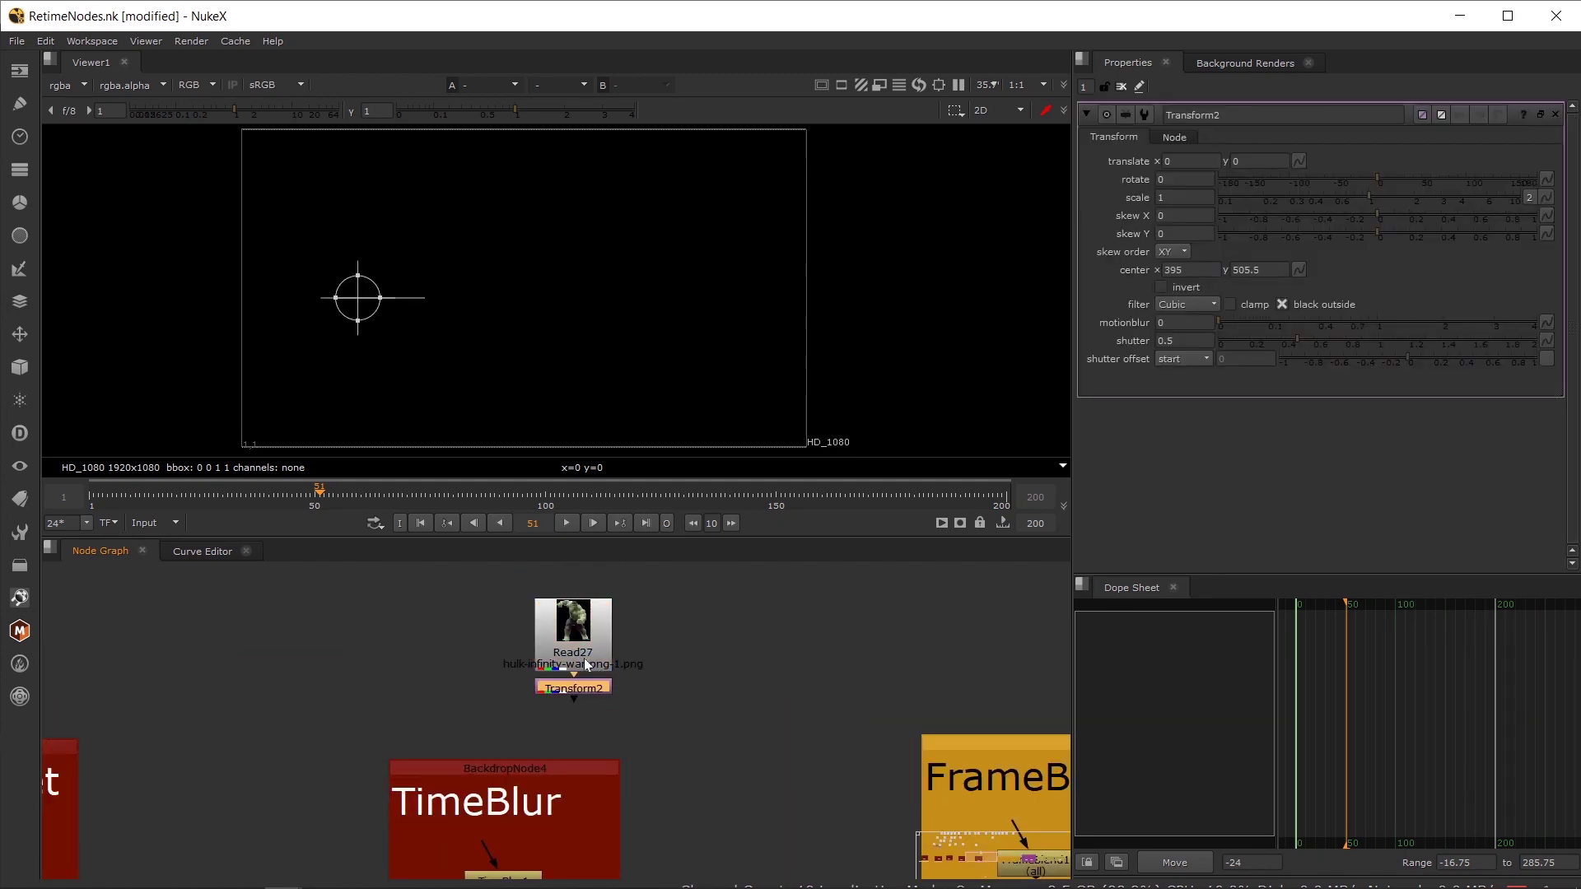
- Delete the unneeded Merge node placed after Transform2 and view Transform2 in the viewer
{"action": "key", "text": "m"}
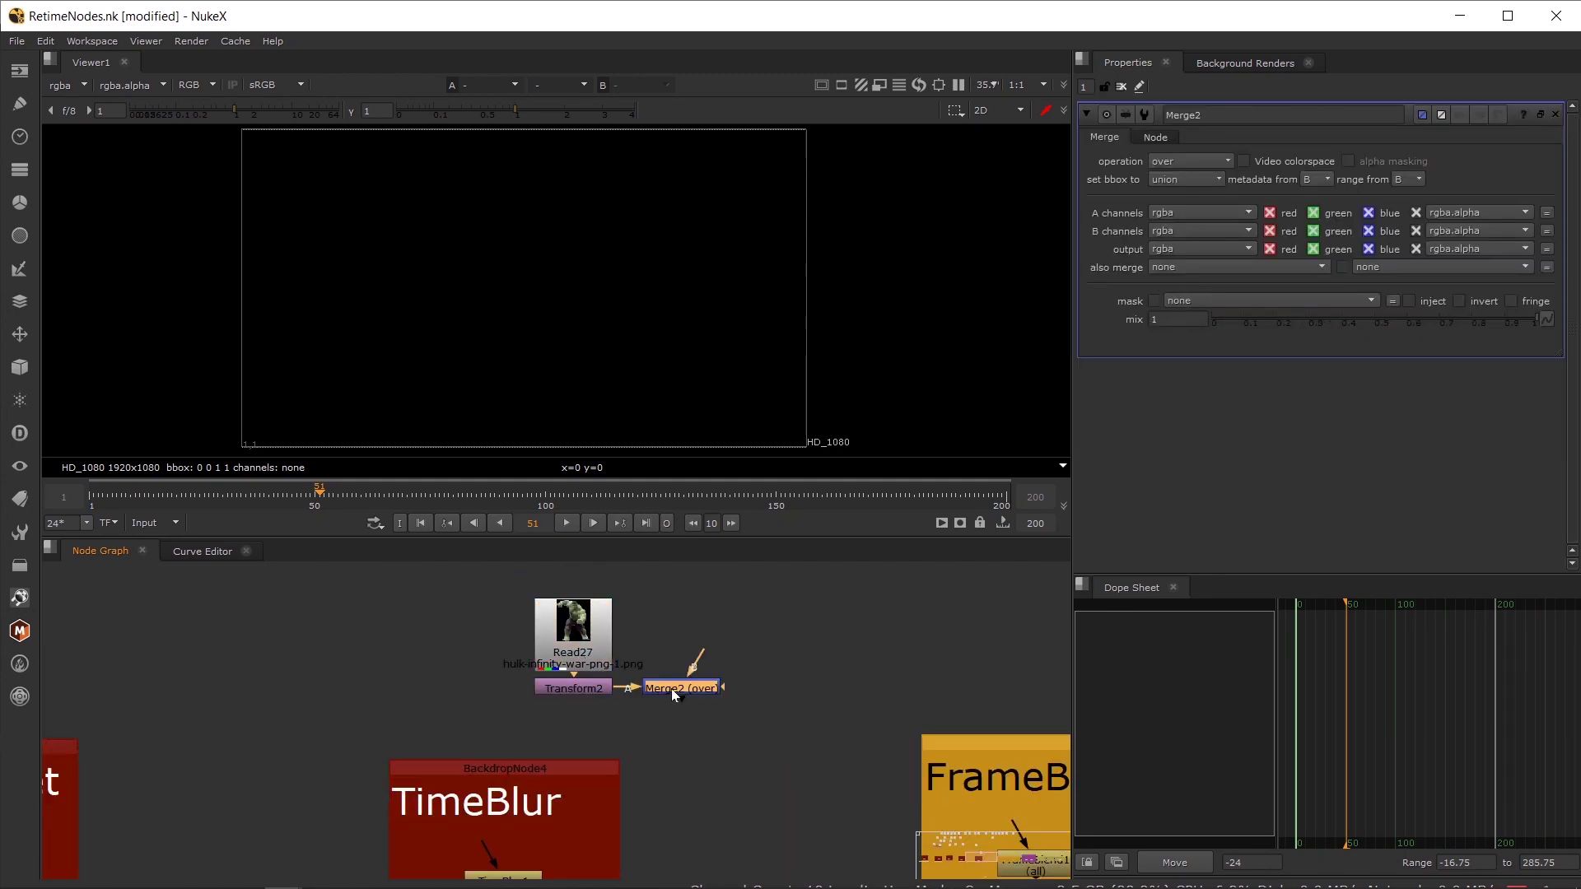
{"action": "key", "text": "Delete"}
{"action": "left_click", "coordinate": [562, 686]}
{"action": "key", "text": "1"}
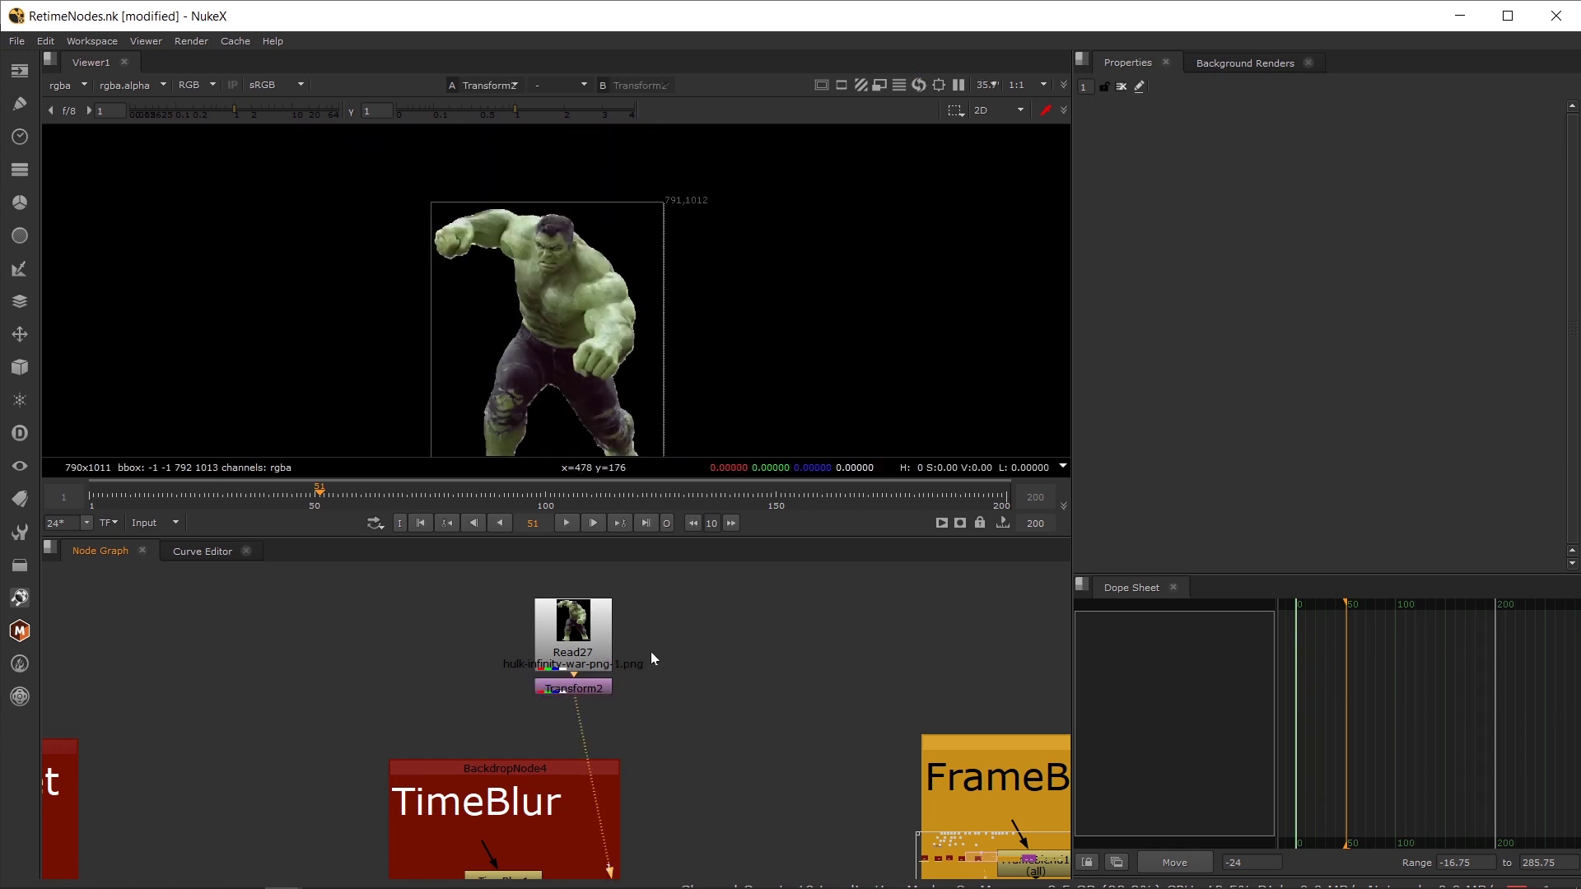
- Insert a Reformat node between the hulk image and Transform2, and look through its output formats
{"action": "left_click", "coordinate": [591, 620]}
{"action": "key", "text": "Tab"}
{"action": "type", "text": "tref"}
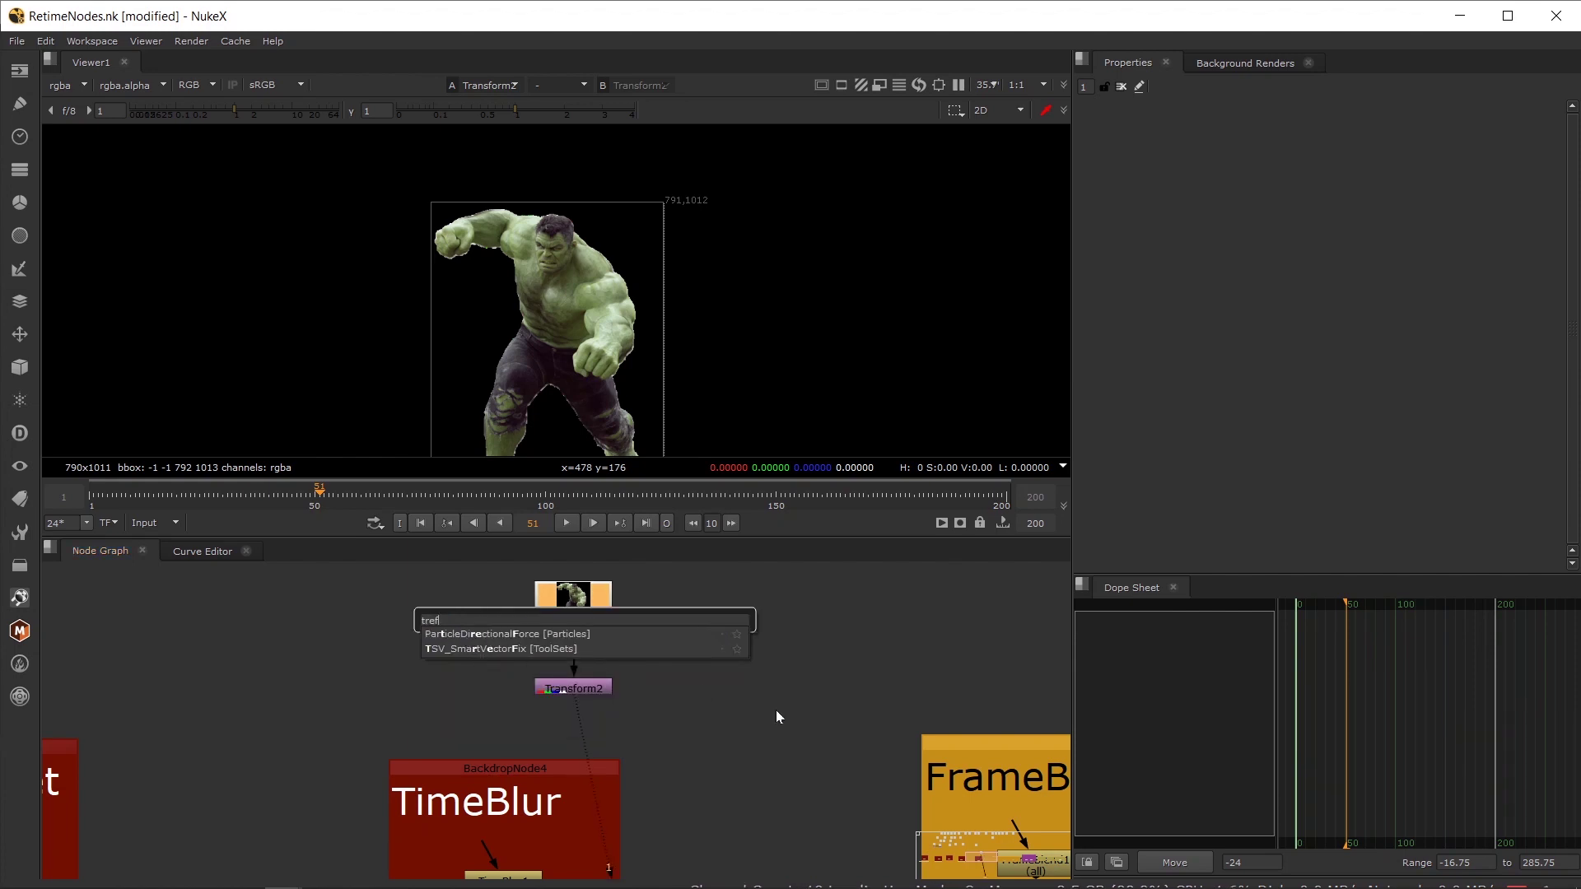
{"action": "key", "text": "ctrl+a"}
{"action": "type", "text": "ref"}
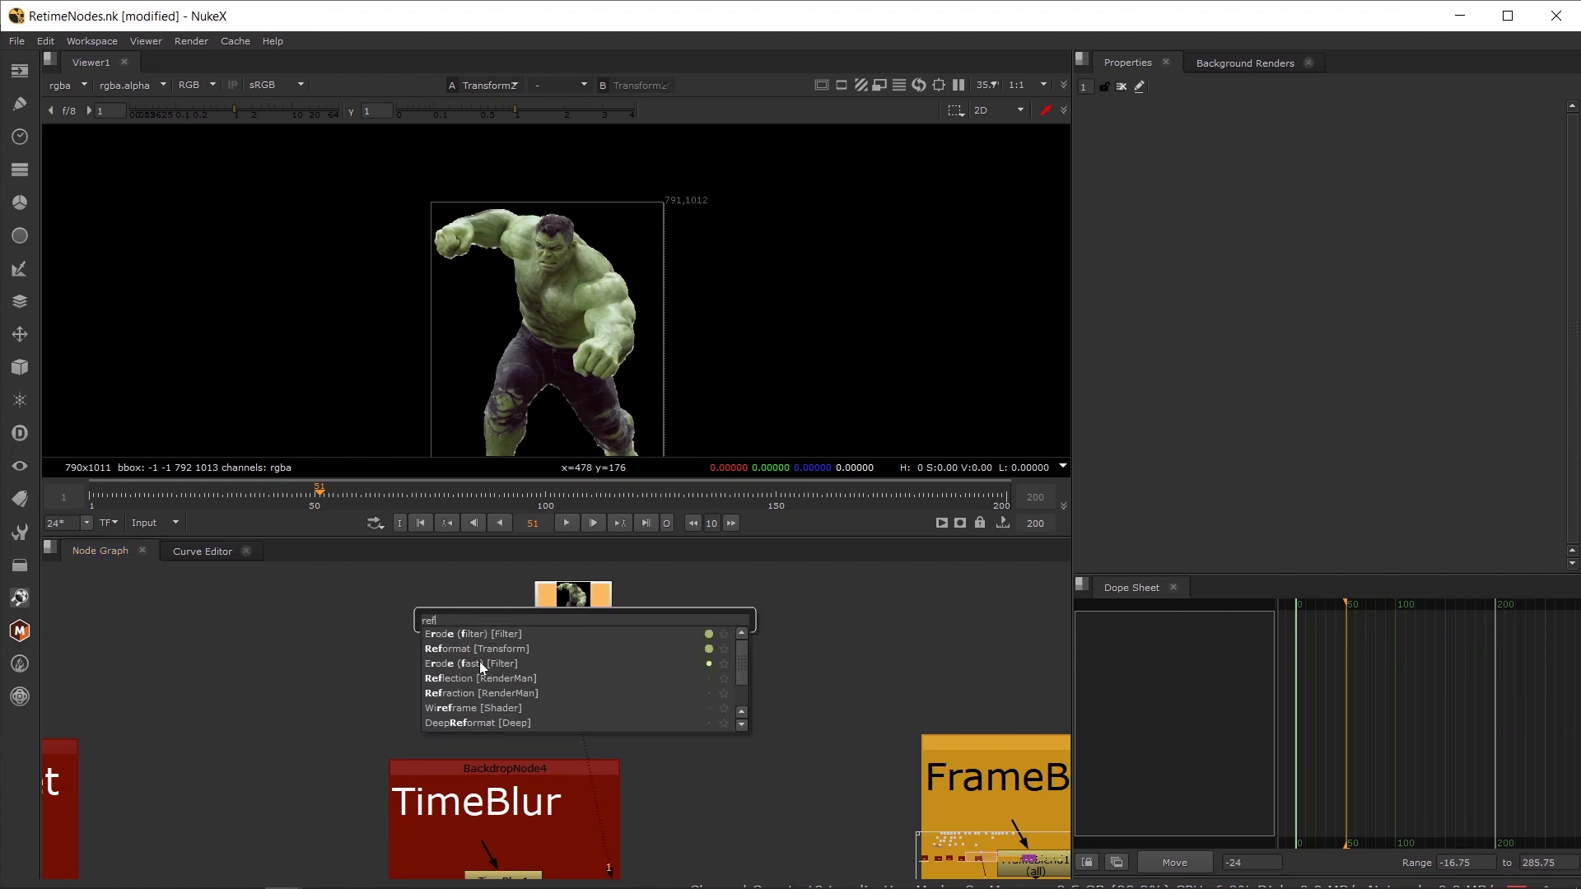
{"action": "left_click", "coordinate": [456, 649]}
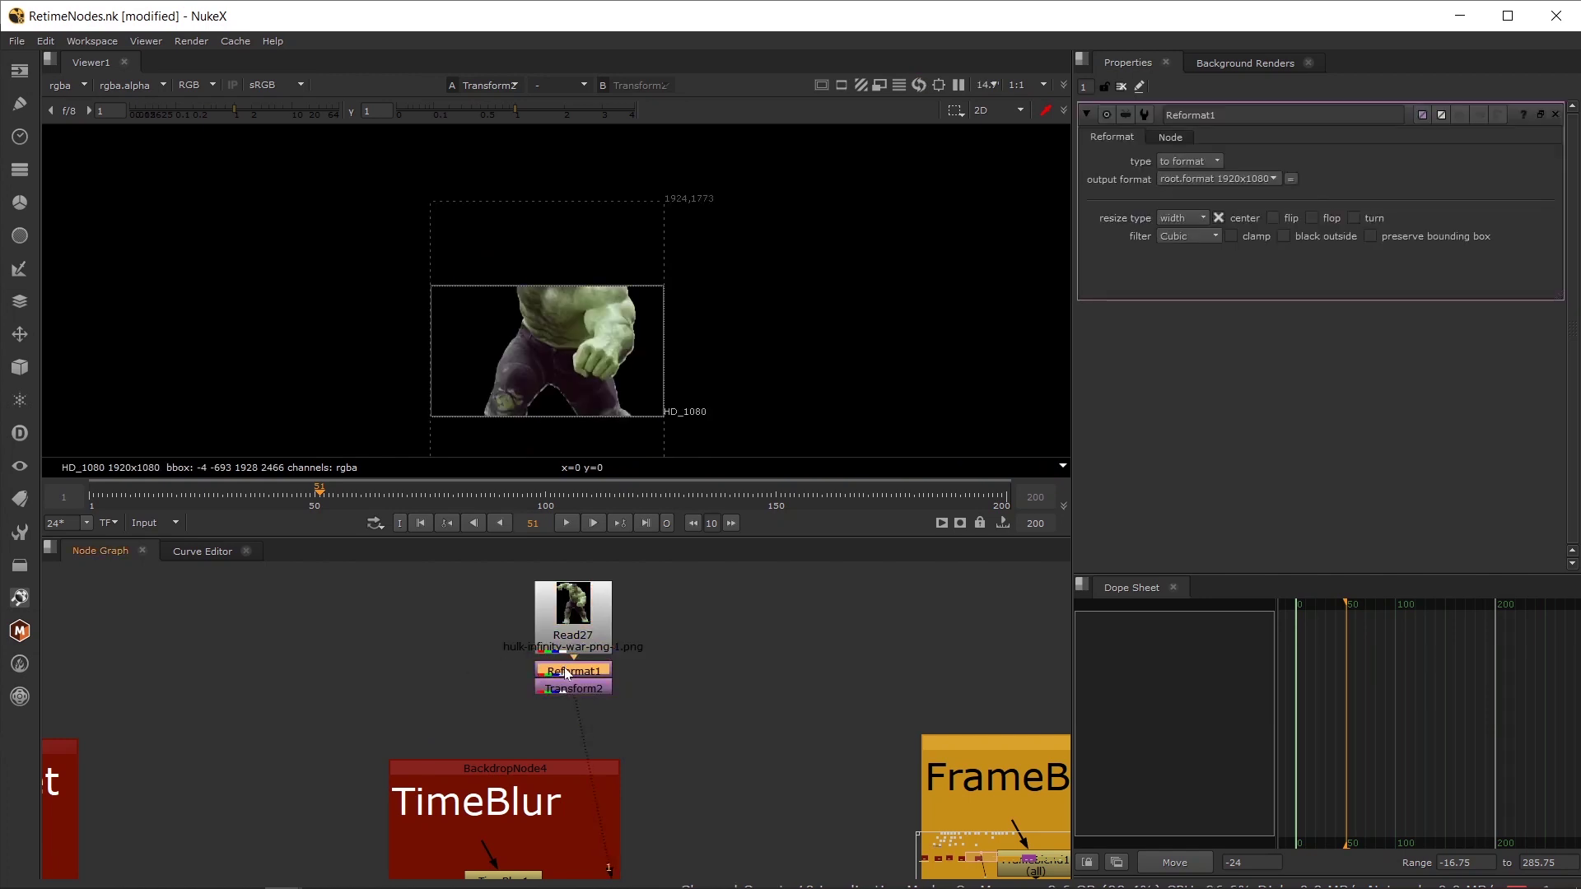
{"action": "left_click", "coordinate": [1200, 178]}
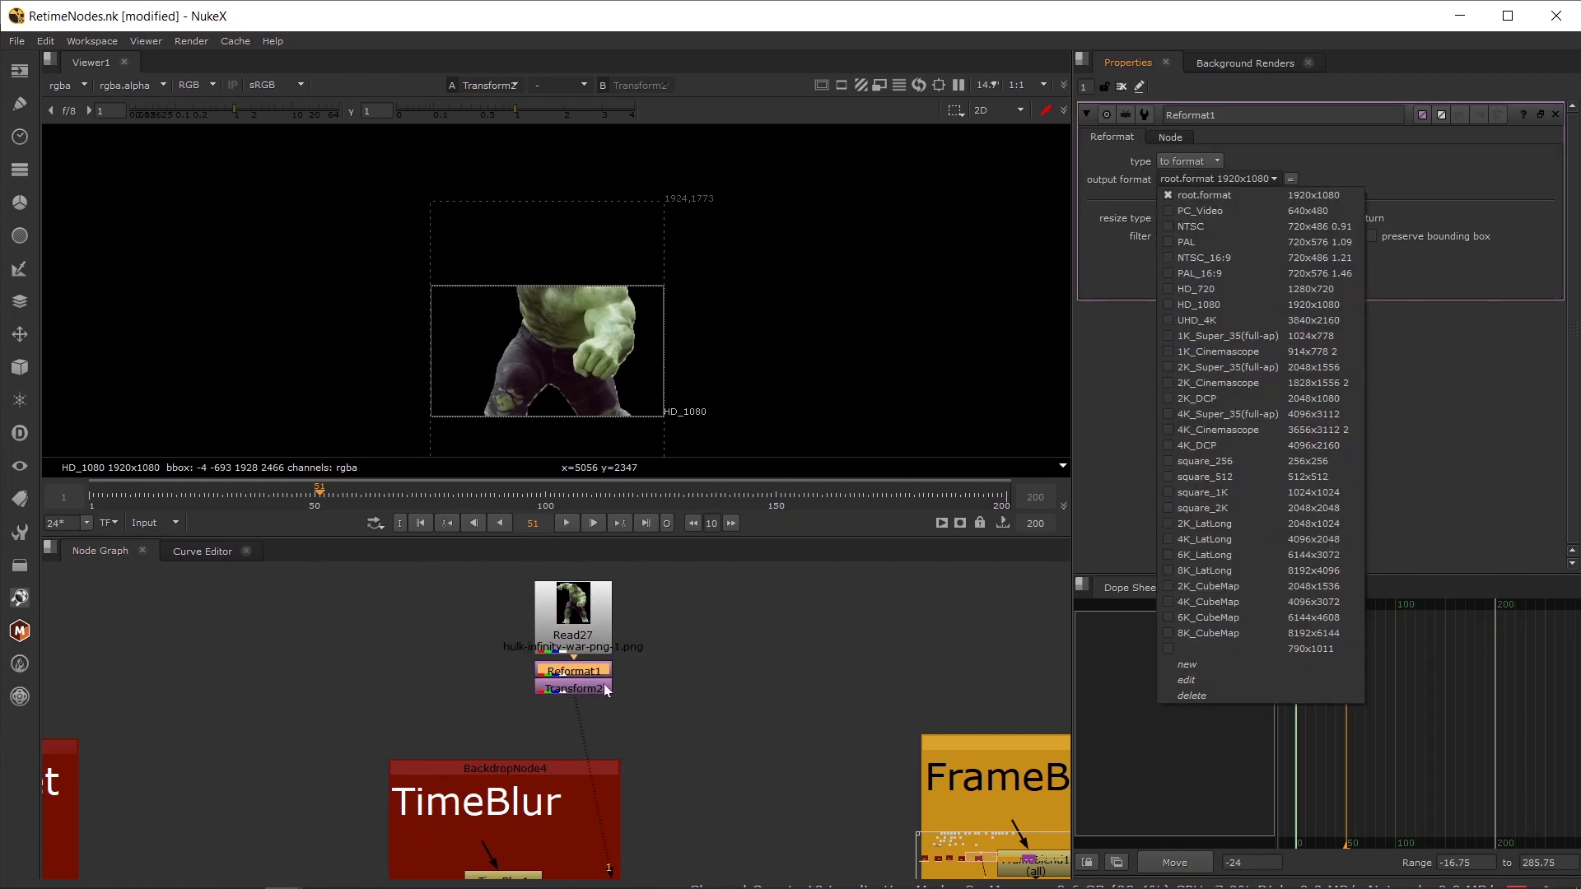
- Open Transform2, scale the hulk down to about 0.194, and space the node below Reformat1
{"action": "left_click", "coordinate": [575, 690]}
{"action": "double_click", "coordinate": [575, 690]}
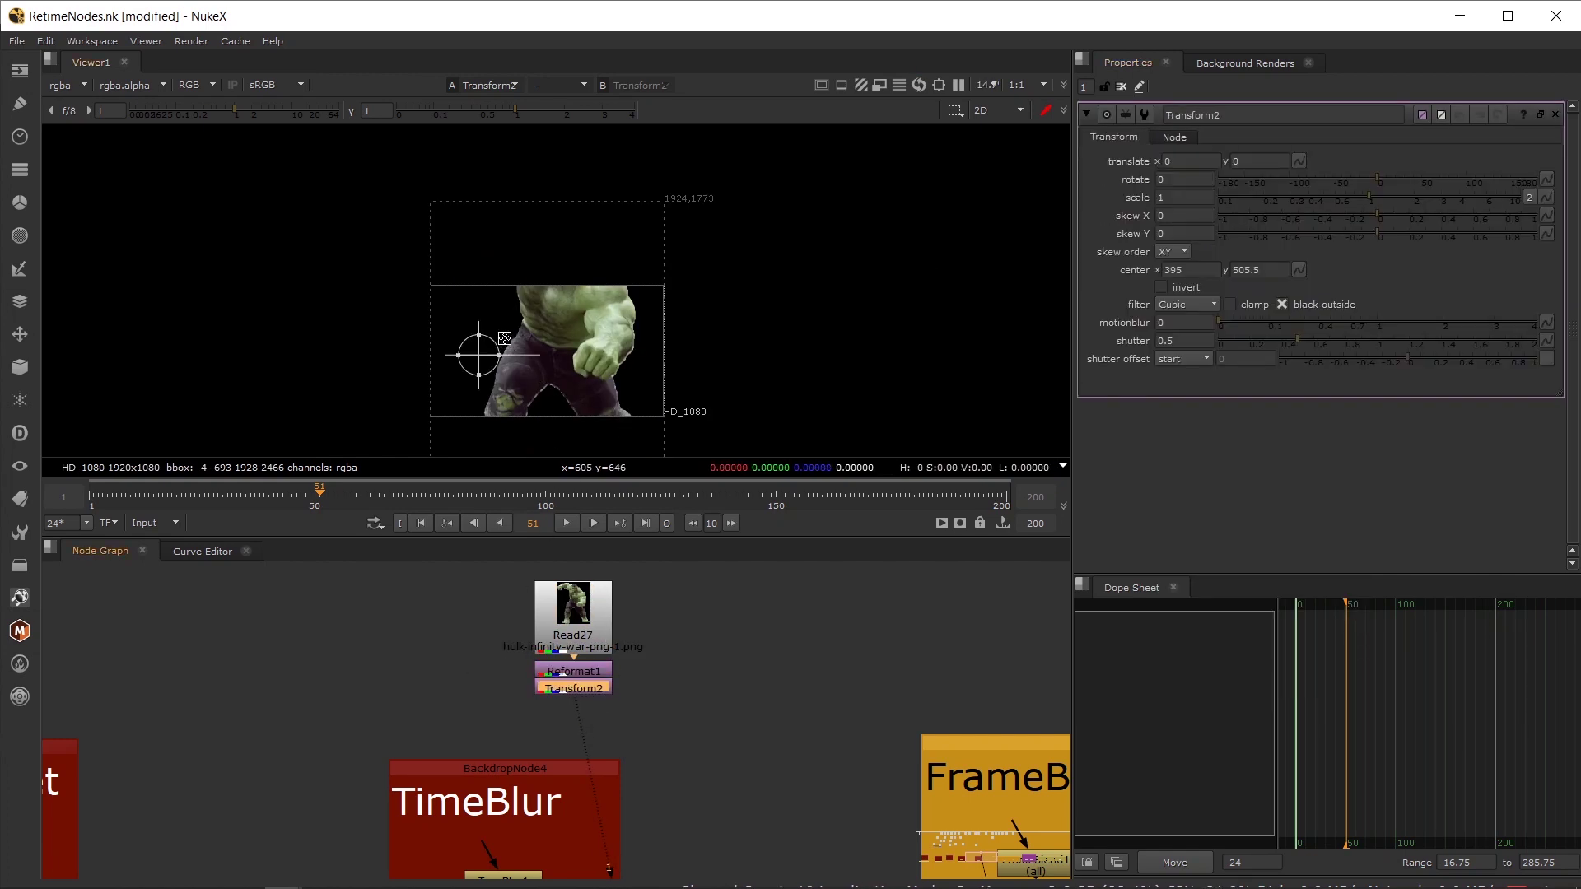
{"action": "scroll", "coordinate": [457, 406], "scroll_direction": "up", "scroll_amount": 4}
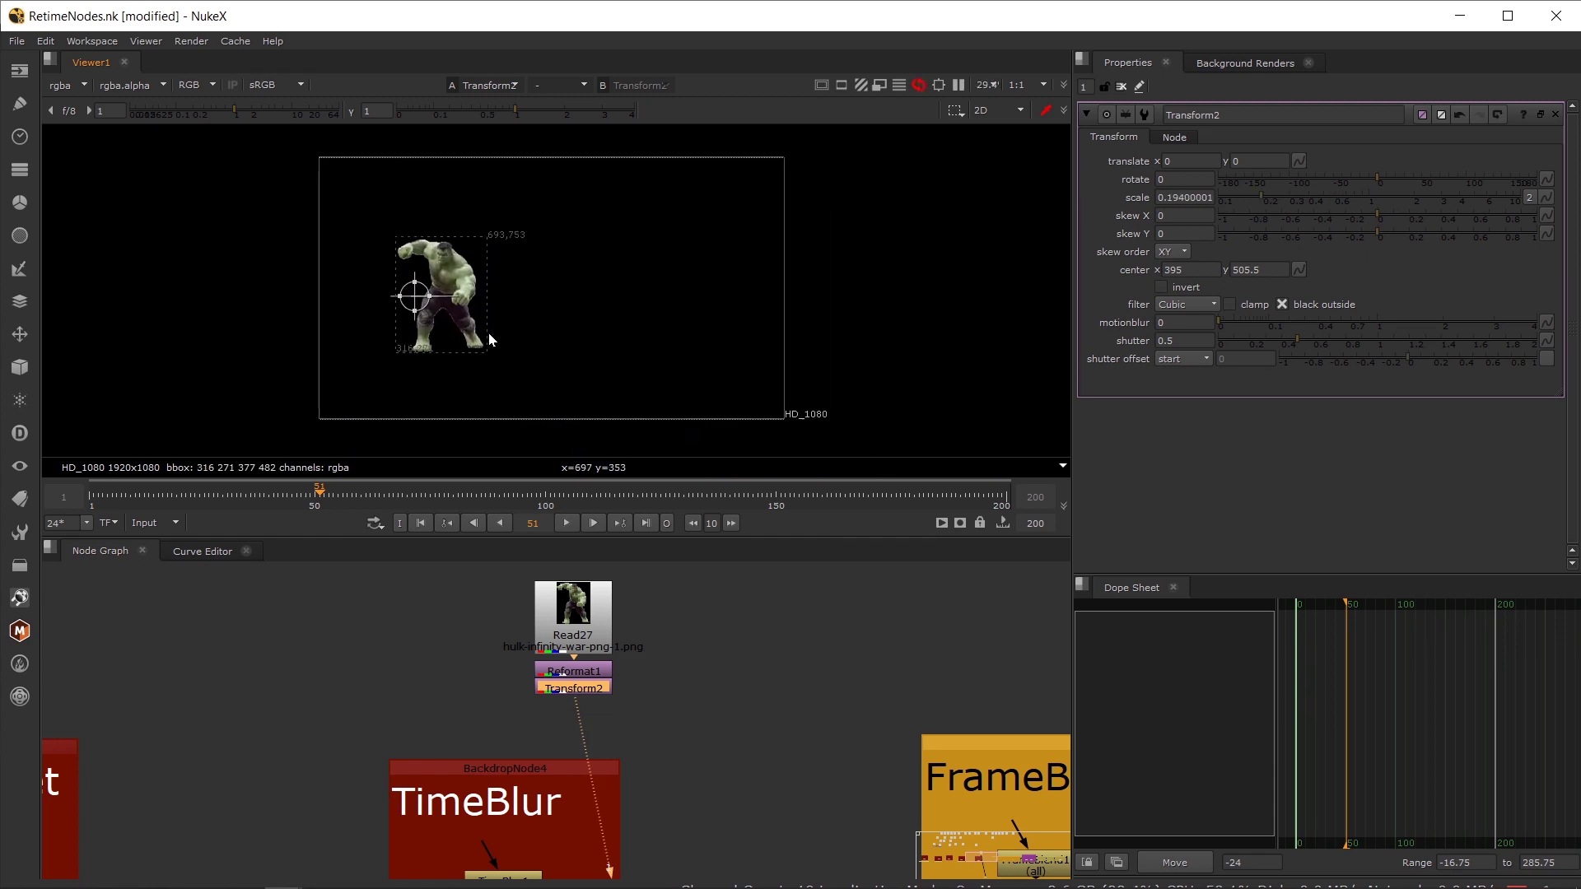
{"action": "scroll", "coordinate": [472, 400], "scroll_direction": "down", "scroll_amount": 2}
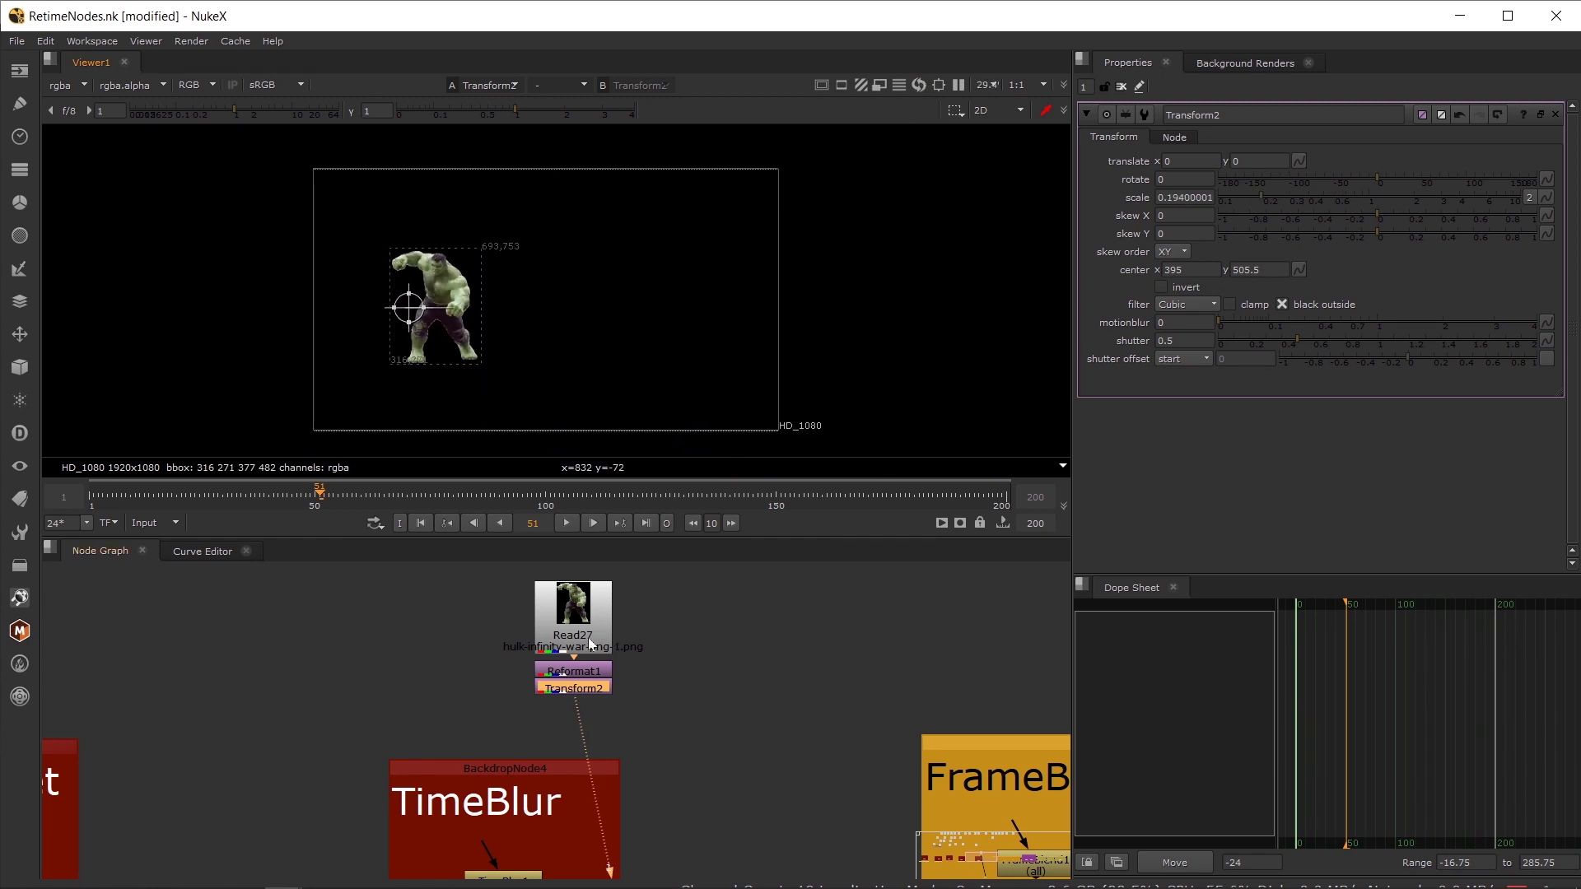
{"action": "left_click_drag", "start_coordinate": [579, 695], "coordinate": [579, 706]}
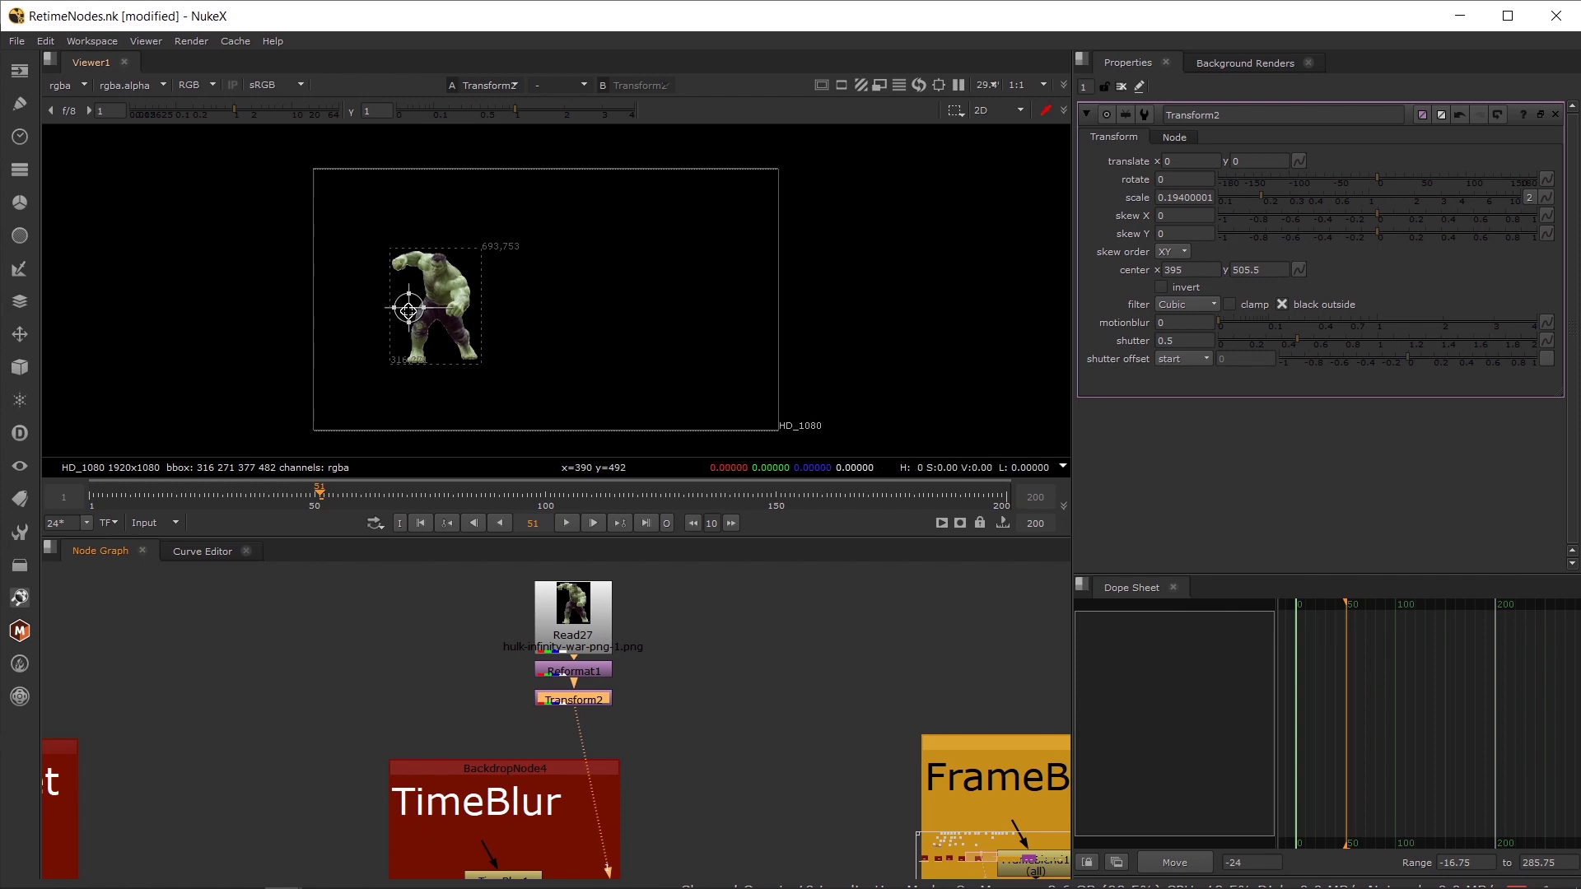
- Move the hulk to the image's left side at translate x -276, y 4, and key the position at frame 51
{"action": "left_click_drag", "start_coordinate": [409, 307], "coordinate": [342, 310]}
{"action": "left_click", "coordinate": [1299, 160]}
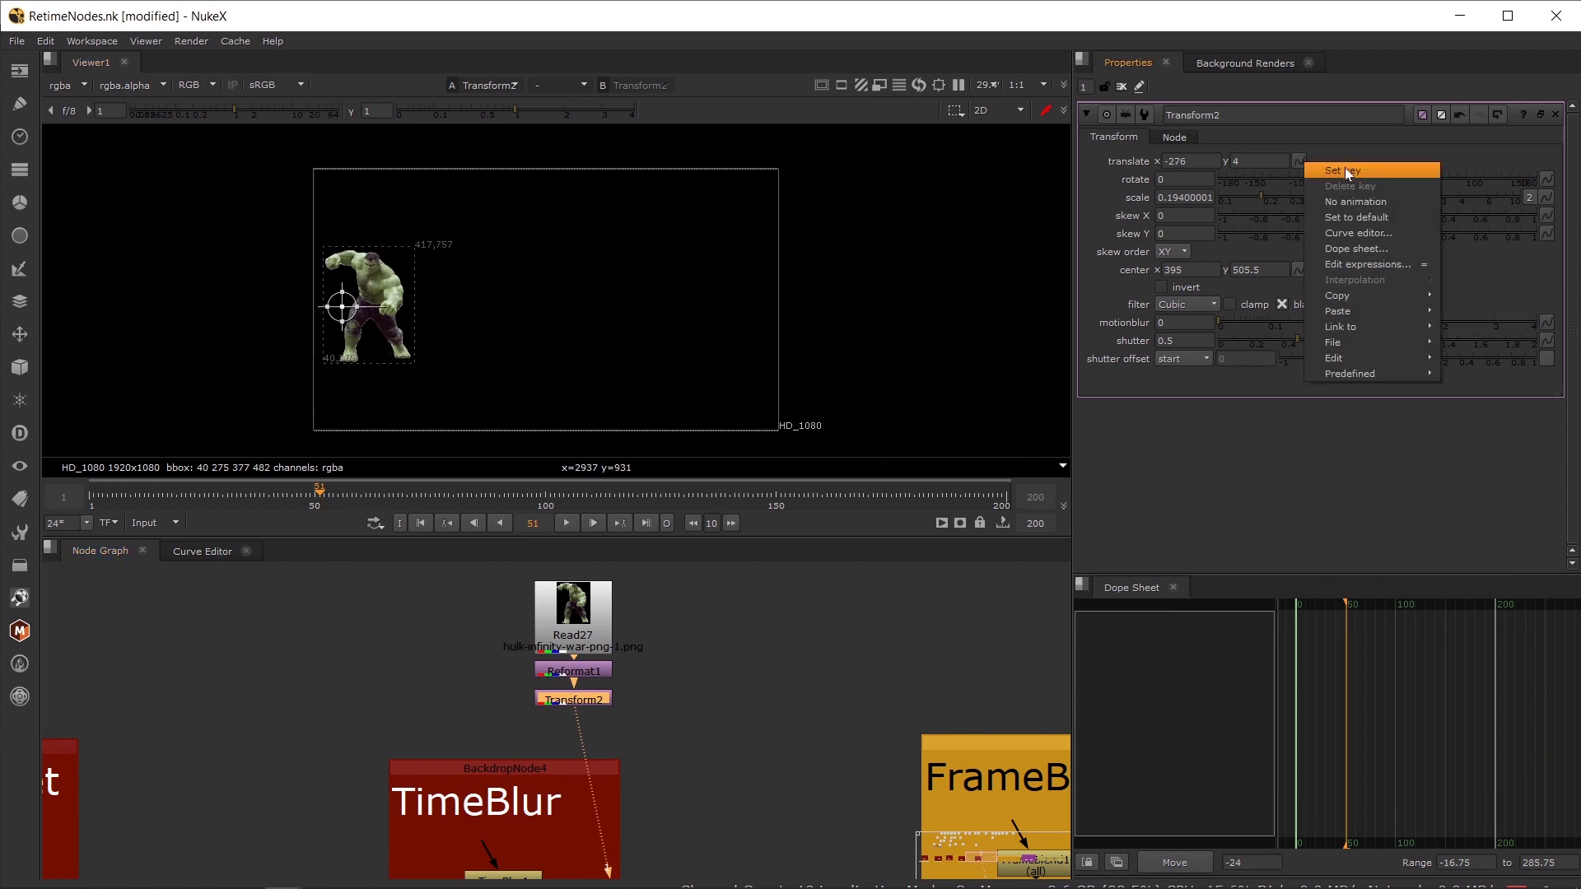
{"action": "left_click", "coordinate": [1337, 172]}
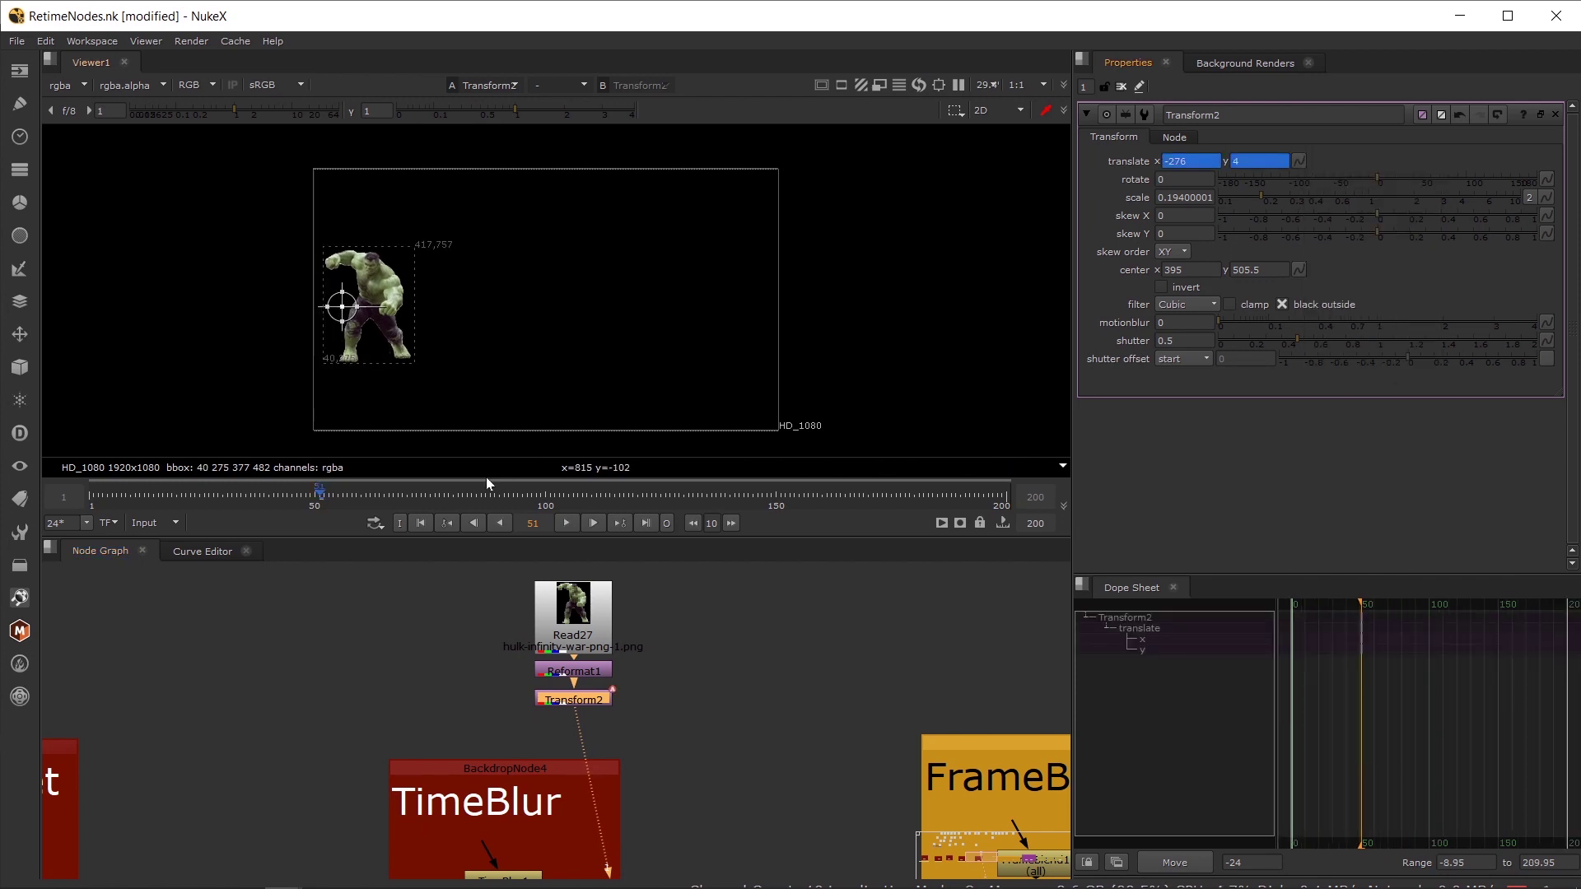
- Key the hulk past the image's right side at about frame 65, and scrub back to frame 54
{"action": "left_click", "coordinate": [385, 500]}
{"action": "left_click_drag", "start_coordinate": [345, 308], "coordinate": [805, 306]}
{"action": "scroll", "coordinate": [387, 352], "scroll_direction": "up", "scroll_amount": 3}
{"action": "scroll", "coordinate": [391, 355], "scroll_direction": "down", "scroll_amount": 1}
{"action": "mouse_move", "coordinate": [304, 492]}
{"action": "left_mouse_down"}
{"action": "mouse_move", "coordinate": [366, 490]}
{"action": "mouse_move", "coordinate": [334, 492]}
{"action": "left_mouse_up"}
- Connect TimeBlur1 to Transform2, view its output, and open its properties
{"action": "left_click_drag", "start_coordinate": [561, 693], "coordinate": [556, 638]}
{"action": "left_click_drag", "start_coordinate": [486, 798], "coordinate": [559, 651]}
{"action": "left_click", "coordinate": [524, 828]}
{"action": "key", "text": "1"}
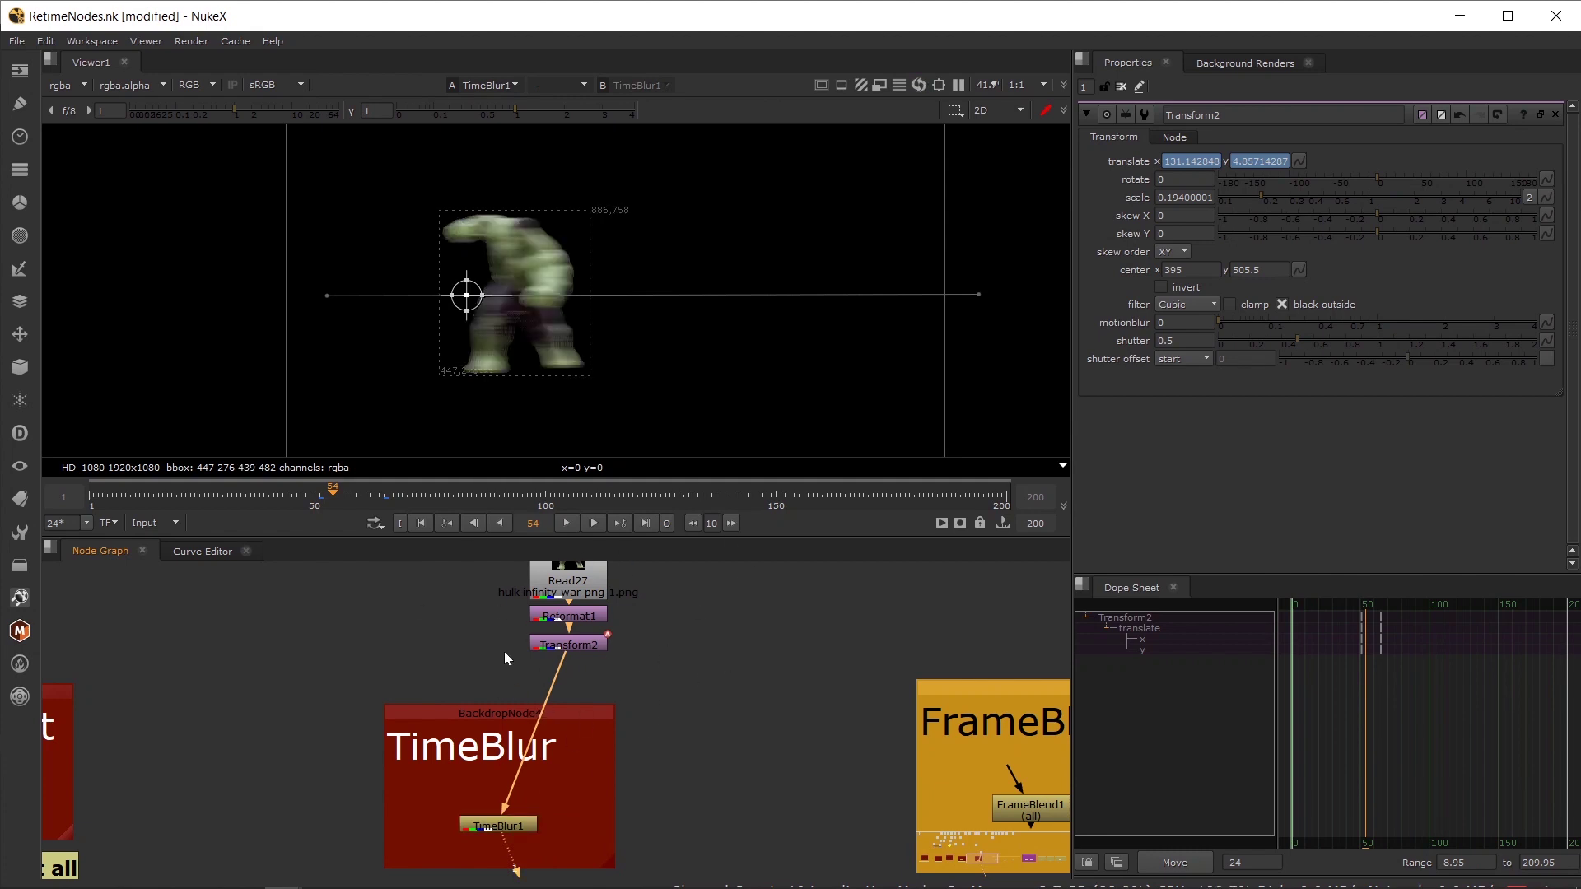
{"action": "double_click", "coordinate": [497, 828]}
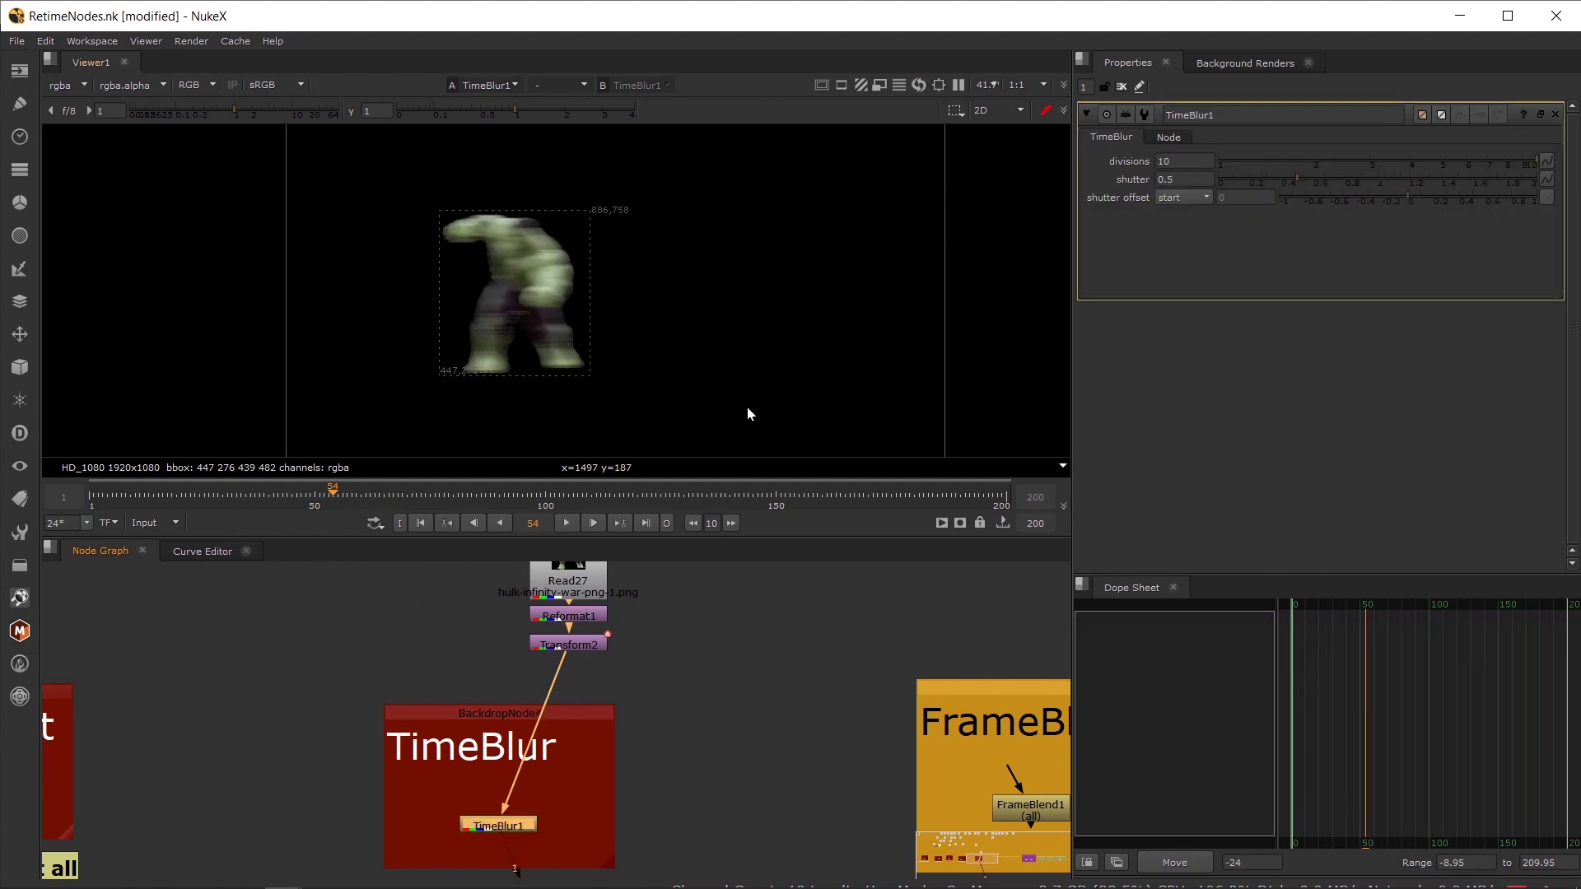
- Try 22 divisions on TimeBlur1, raise them to 44, and inspect the smoothness of the hulk's blur
{"action": "scroll", "coordinate": [516, 285], "scroll_direction": "up", "scroll_amount": 2}
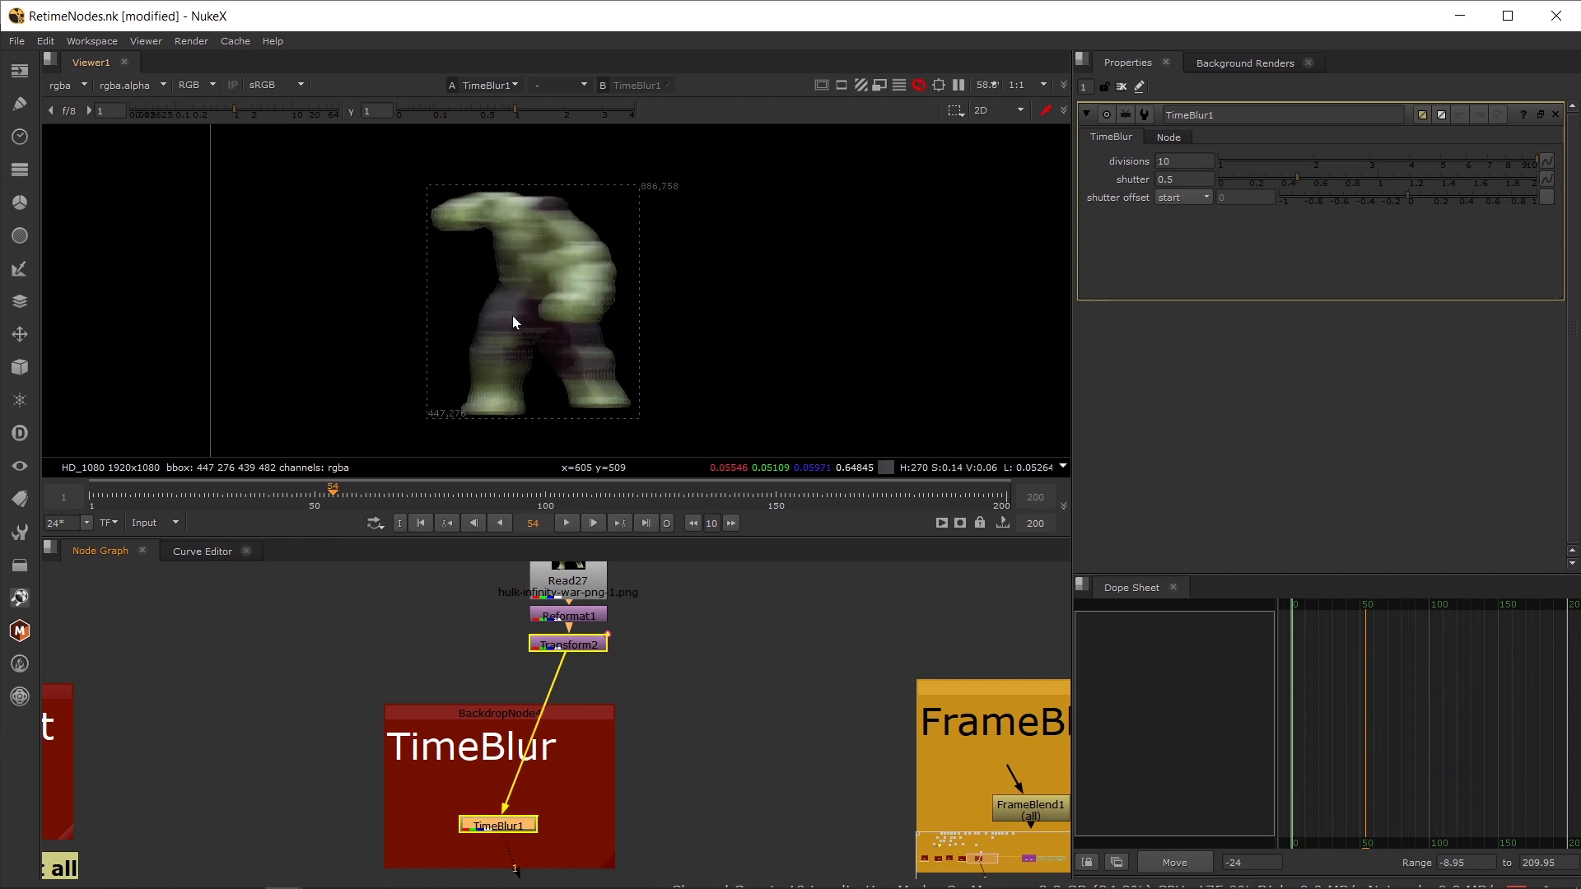
{"action": "double_click", "coordinate": [1178, 160]}
{"action": "type", "text": "22"}
{"action": "key", "text": "Return"}
{"action": "scroll", "coordinate": [530, 338], "scroll_direction": "up", "scroll_amount": 4}
{"action": "type", "text": "44"}
{"action": "key", "text": "Return"}
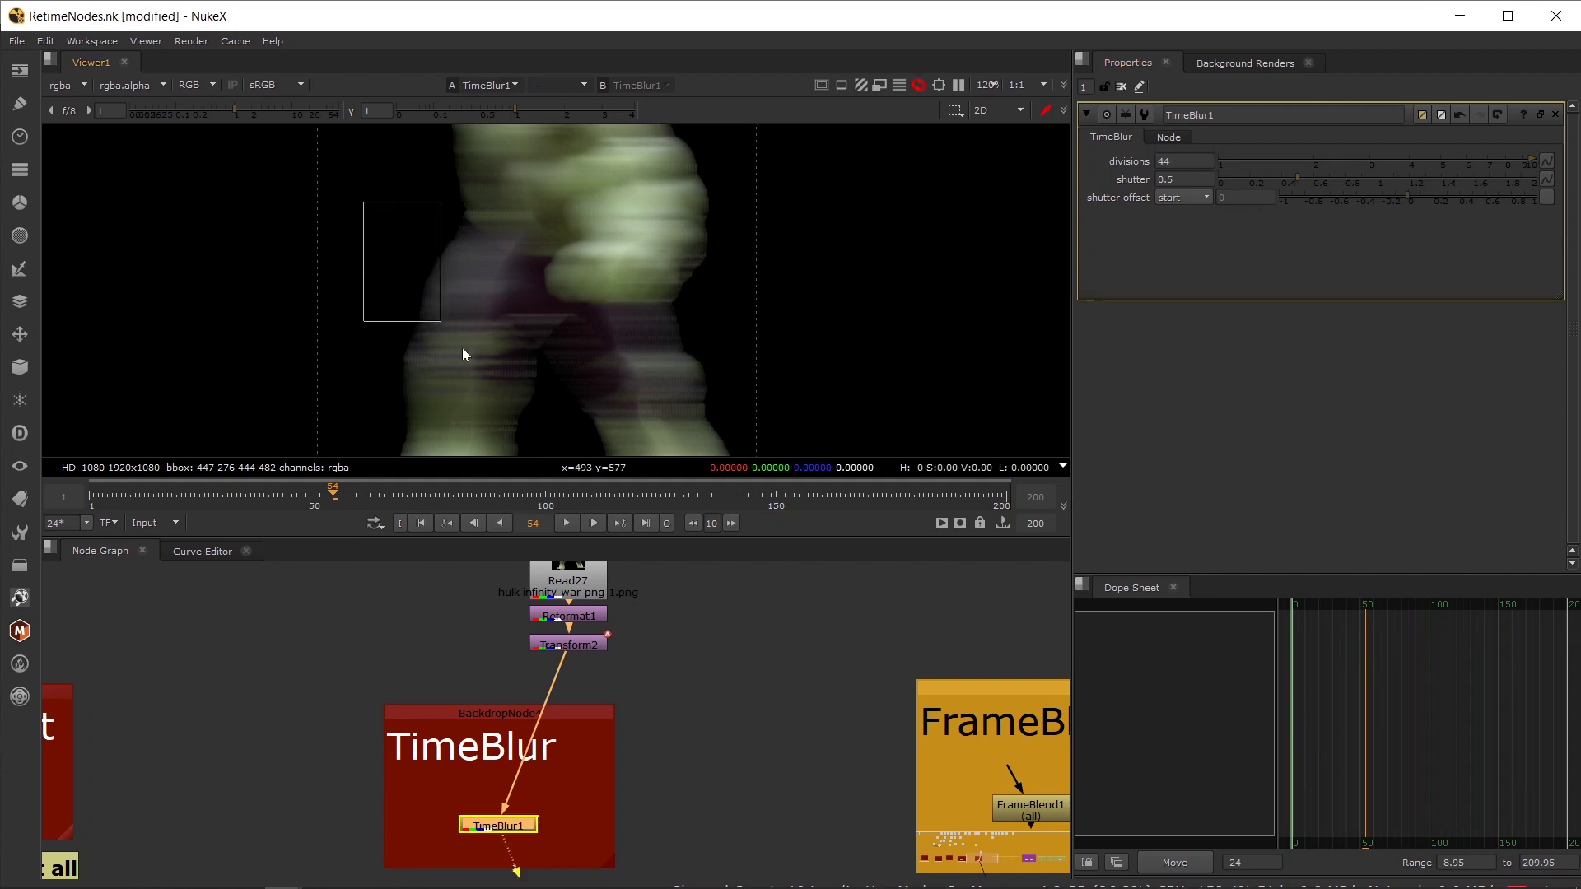
{"action": "scroll", "coordinate": [484, 344], "scroll_direction": "down", "scroll_amount": 3}
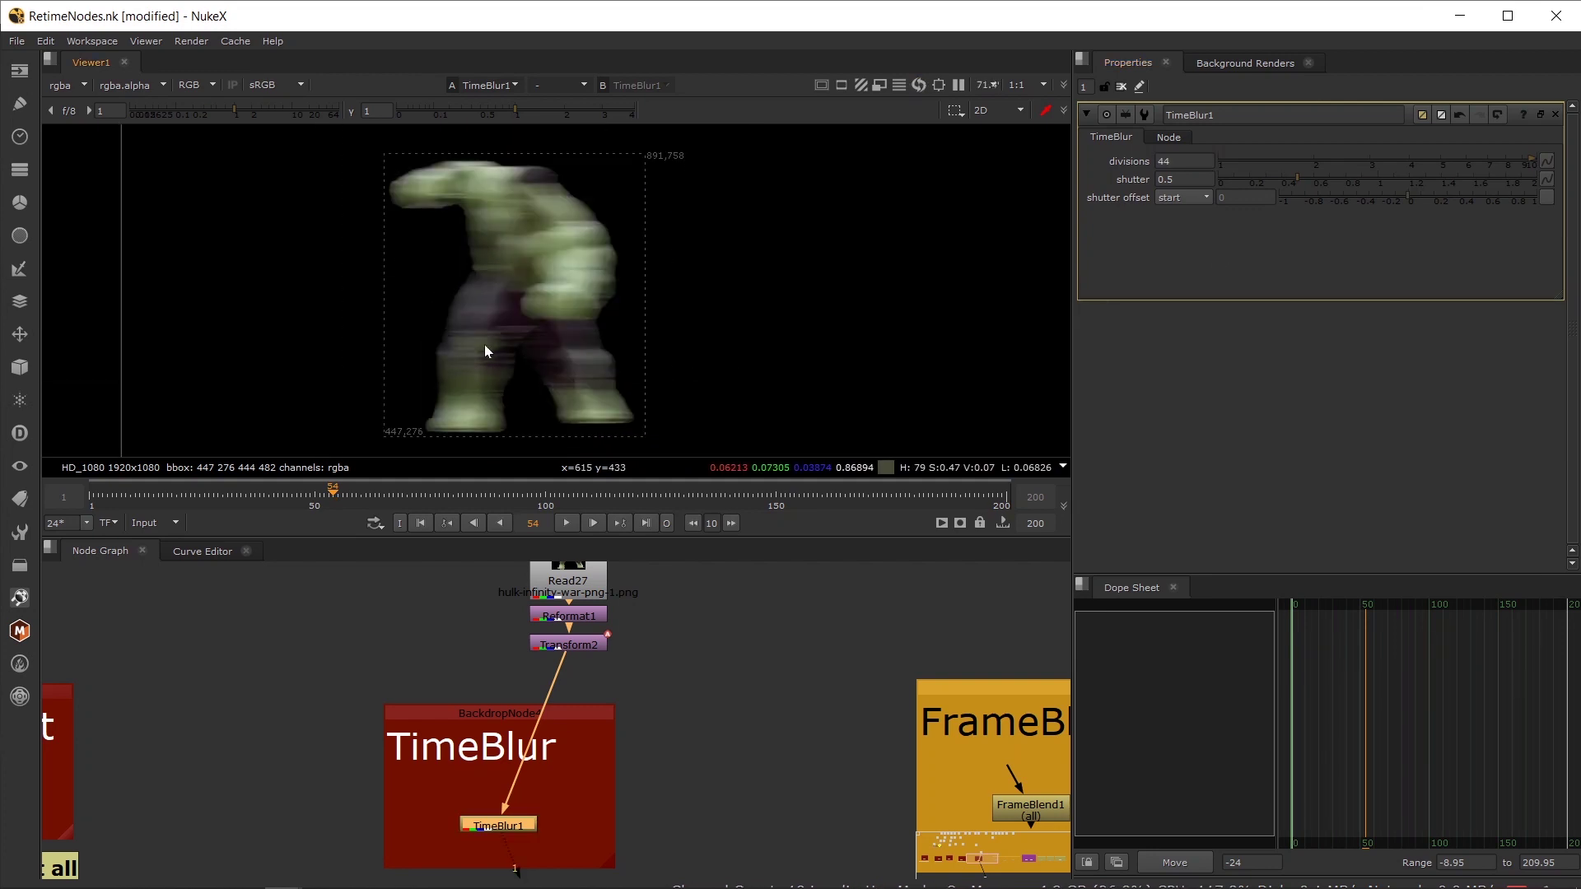
{"action": "scroll", "coordinate": [484, 344], "scroll_direction": "down", "scroll_amount": 1}
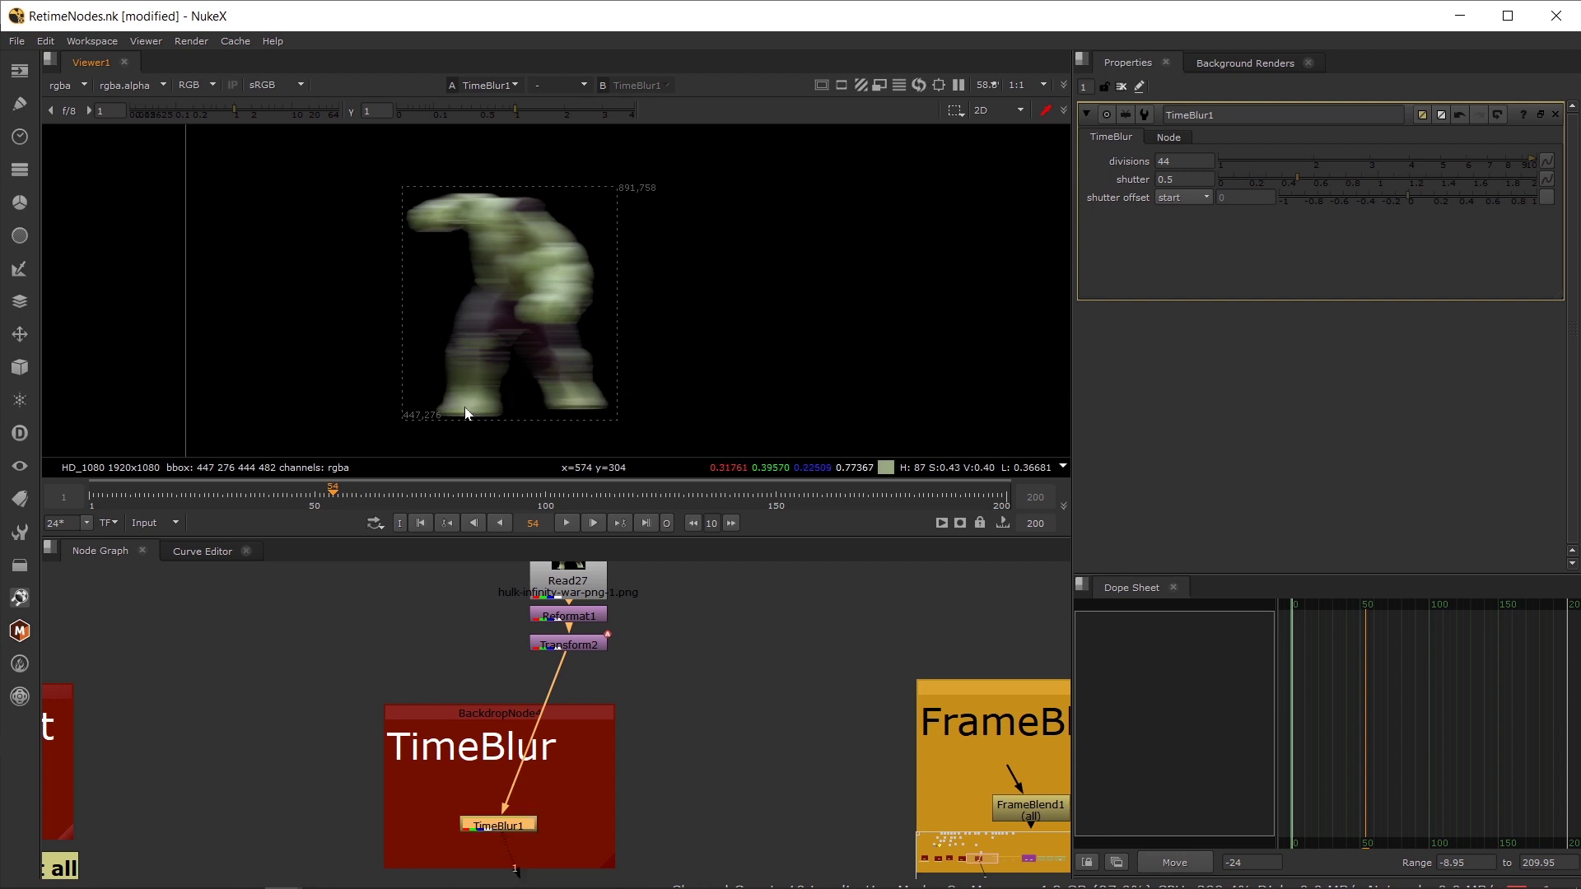
{"action": "key", "text": "Tab"}
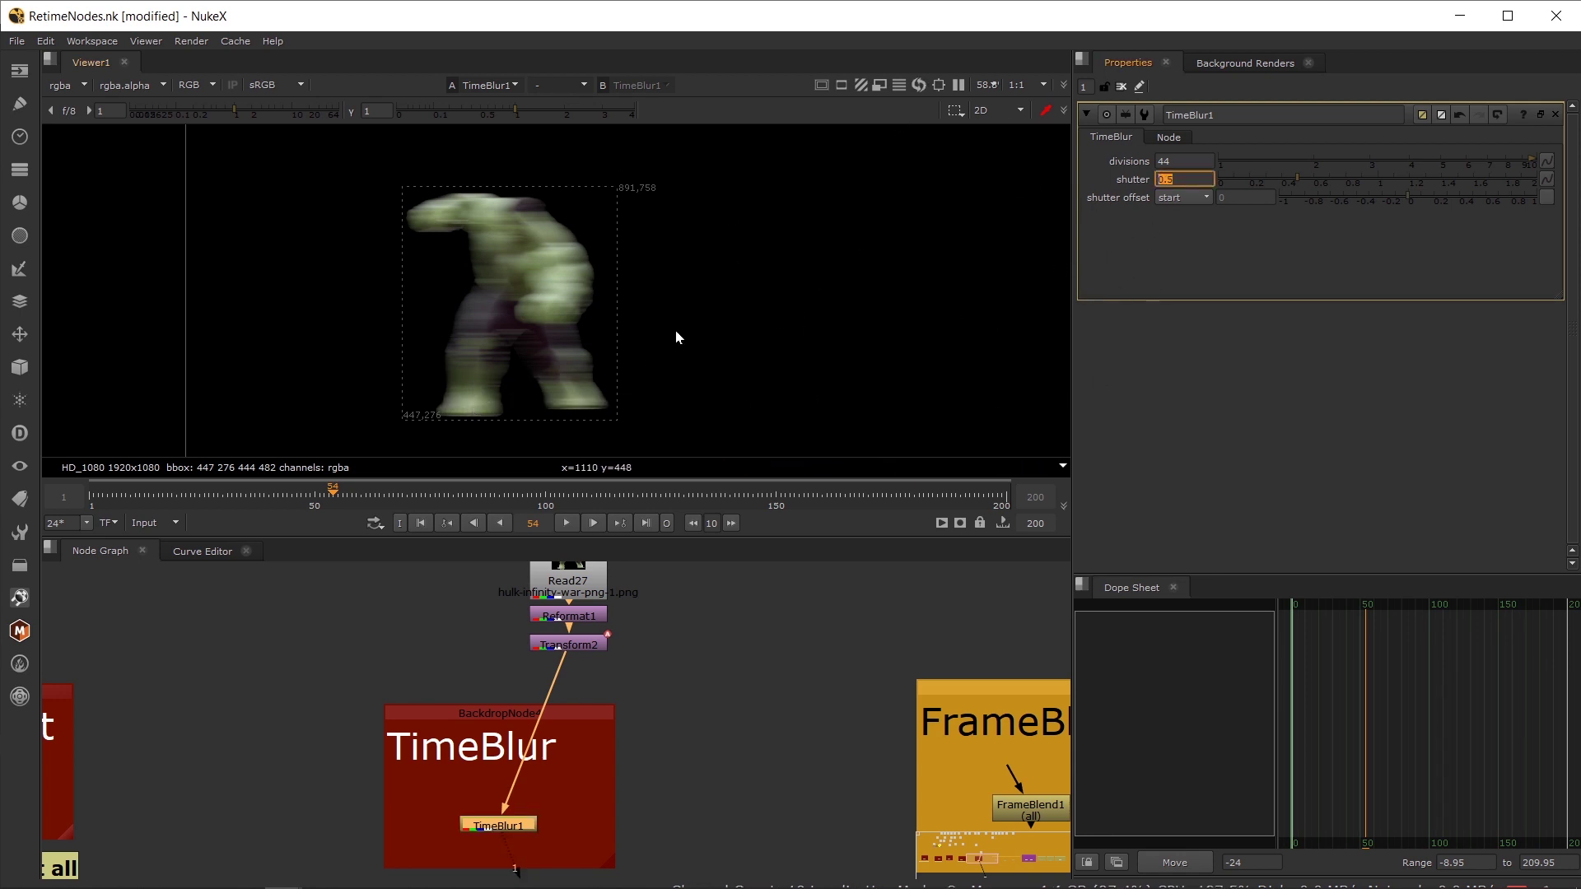
- Try shutter values of 1 and 3 on TimeBlur1 to compare the hulk's blur length
{"action": "type", "text": "1"}
{"action": "key", "text": "Return"}
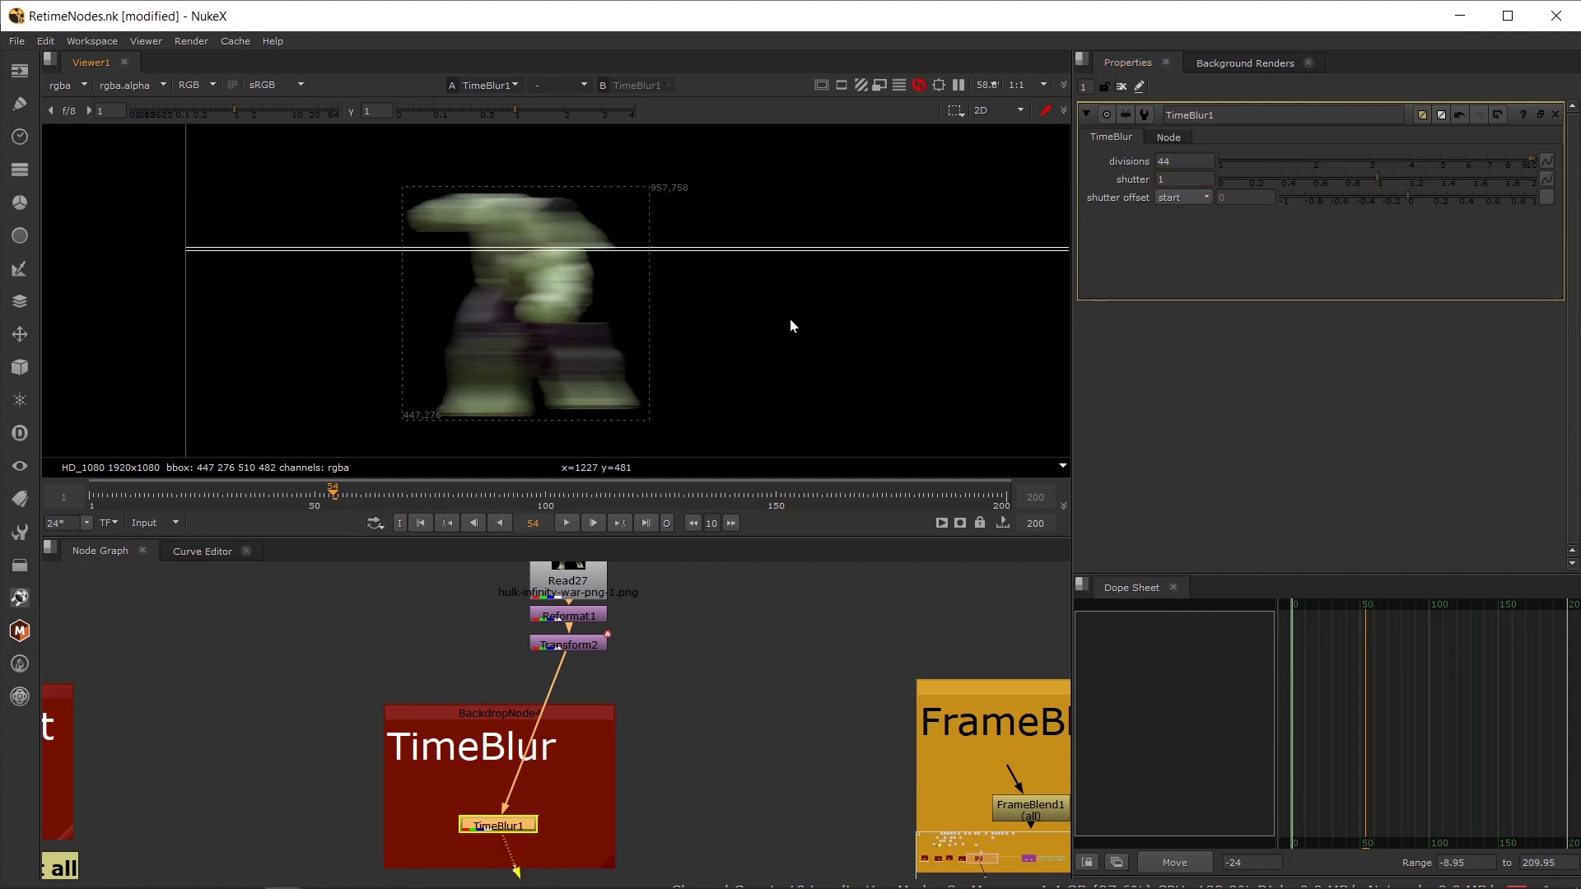
{"action": "double_click", "coordinate": [1169, 179]}
{"action": "type", "text": "3"}
{"action": "key", "text": "Return"}
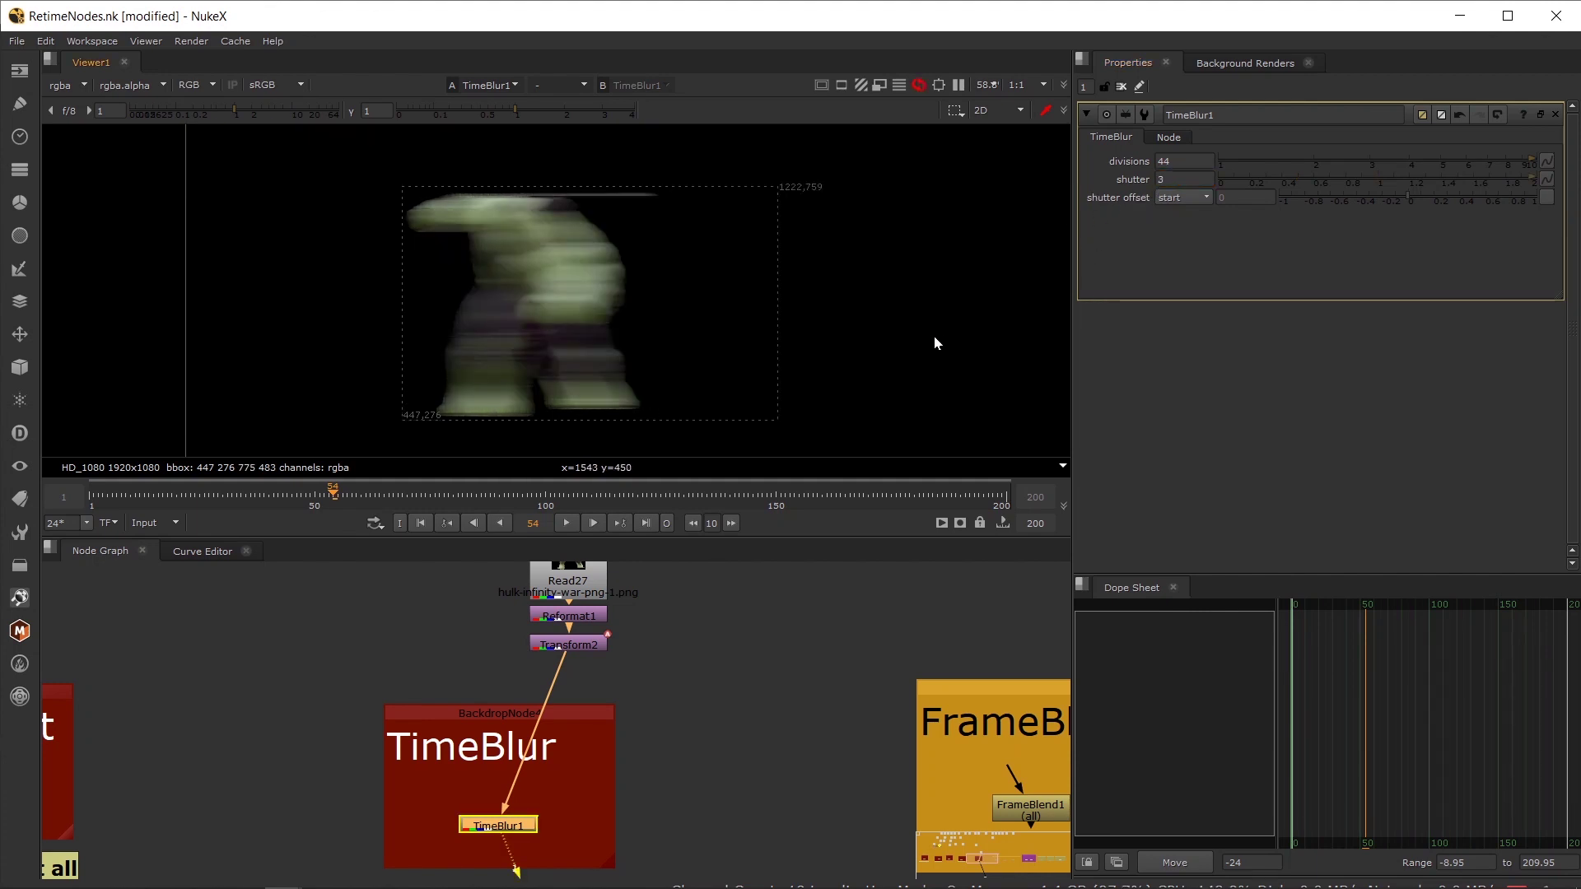
- Play the blurred hulk animation from frame 49 to examine the motion trails, and stop the playback
{"action": "left_click", "coordinate": [312, 497]}
{"action": "left_click", "coordinate": [566, 522]}
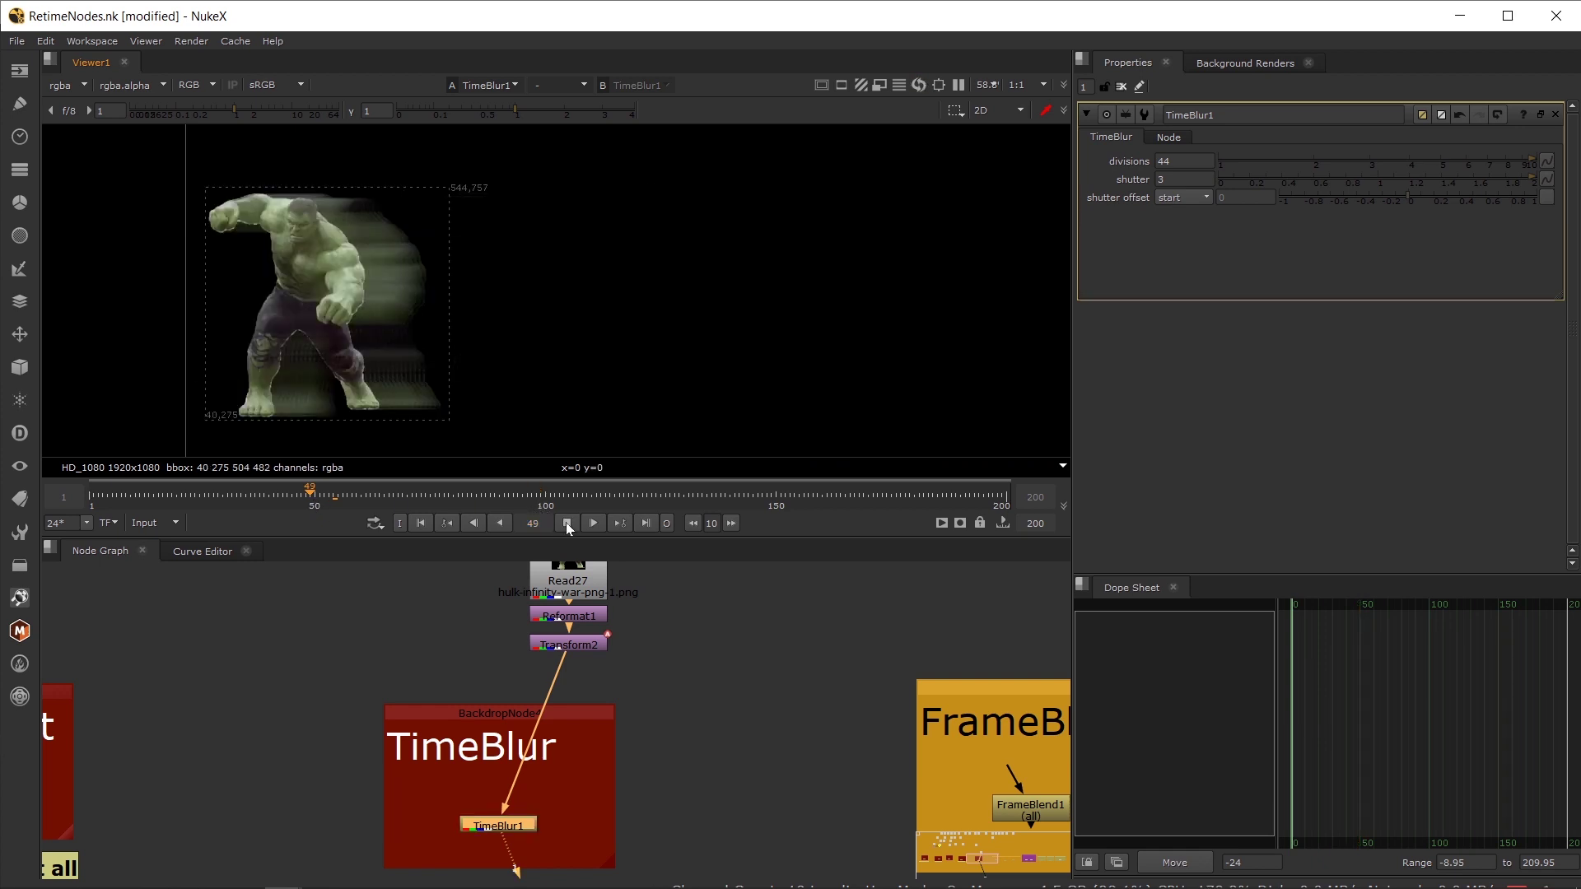
{"action": "scroll", "coordinate": [556, 716], "scroll_direction": "up", "scroll_amount": 2}
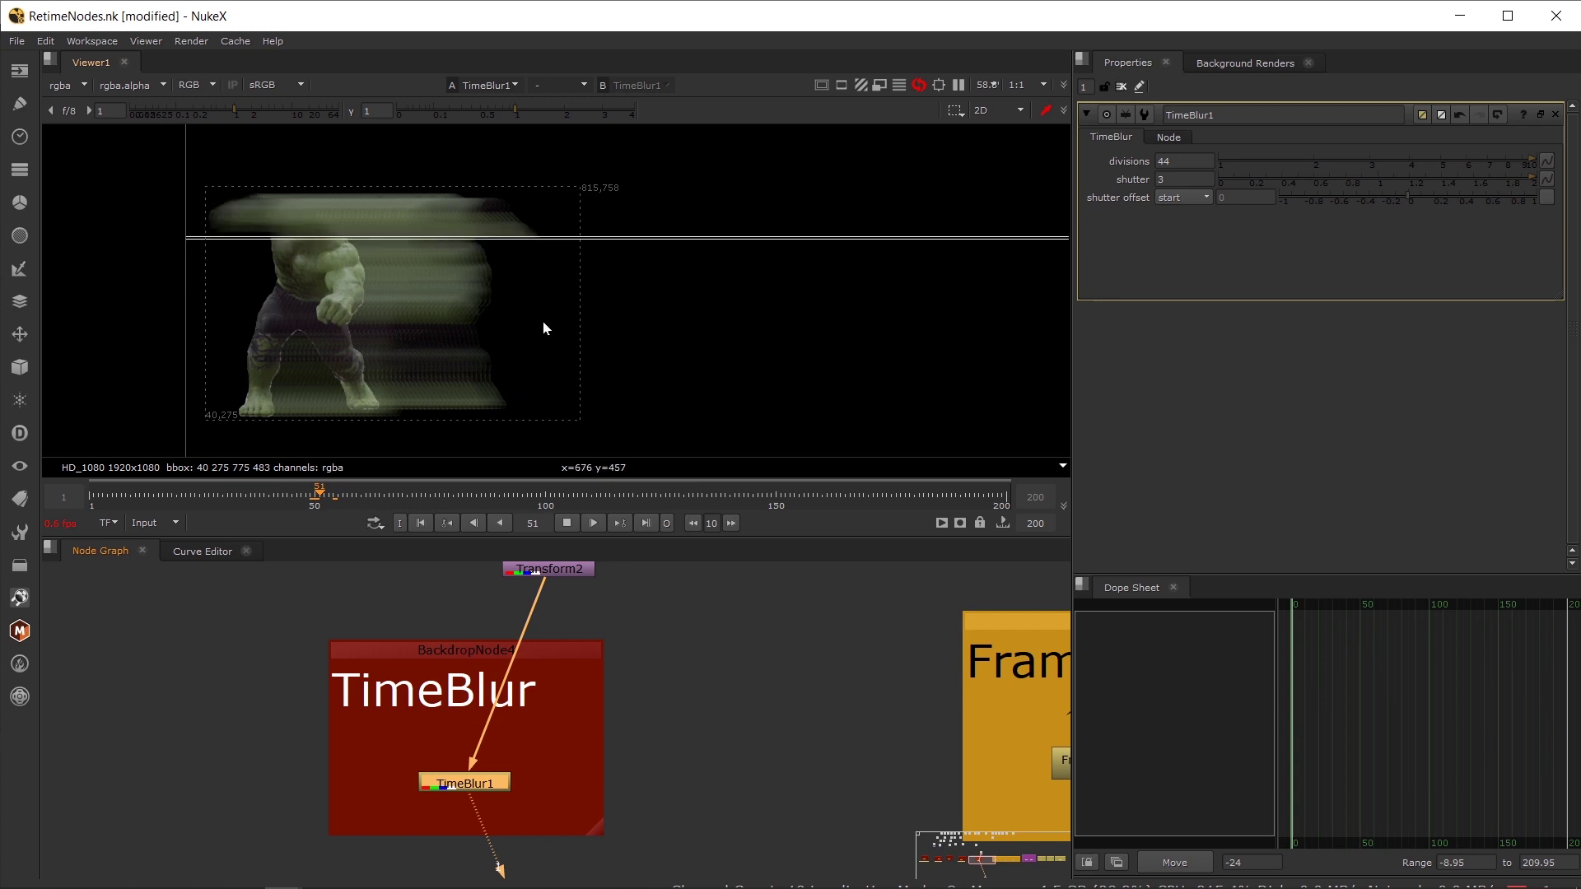
{"action": "left_click", "coordinate": [567, 524]}
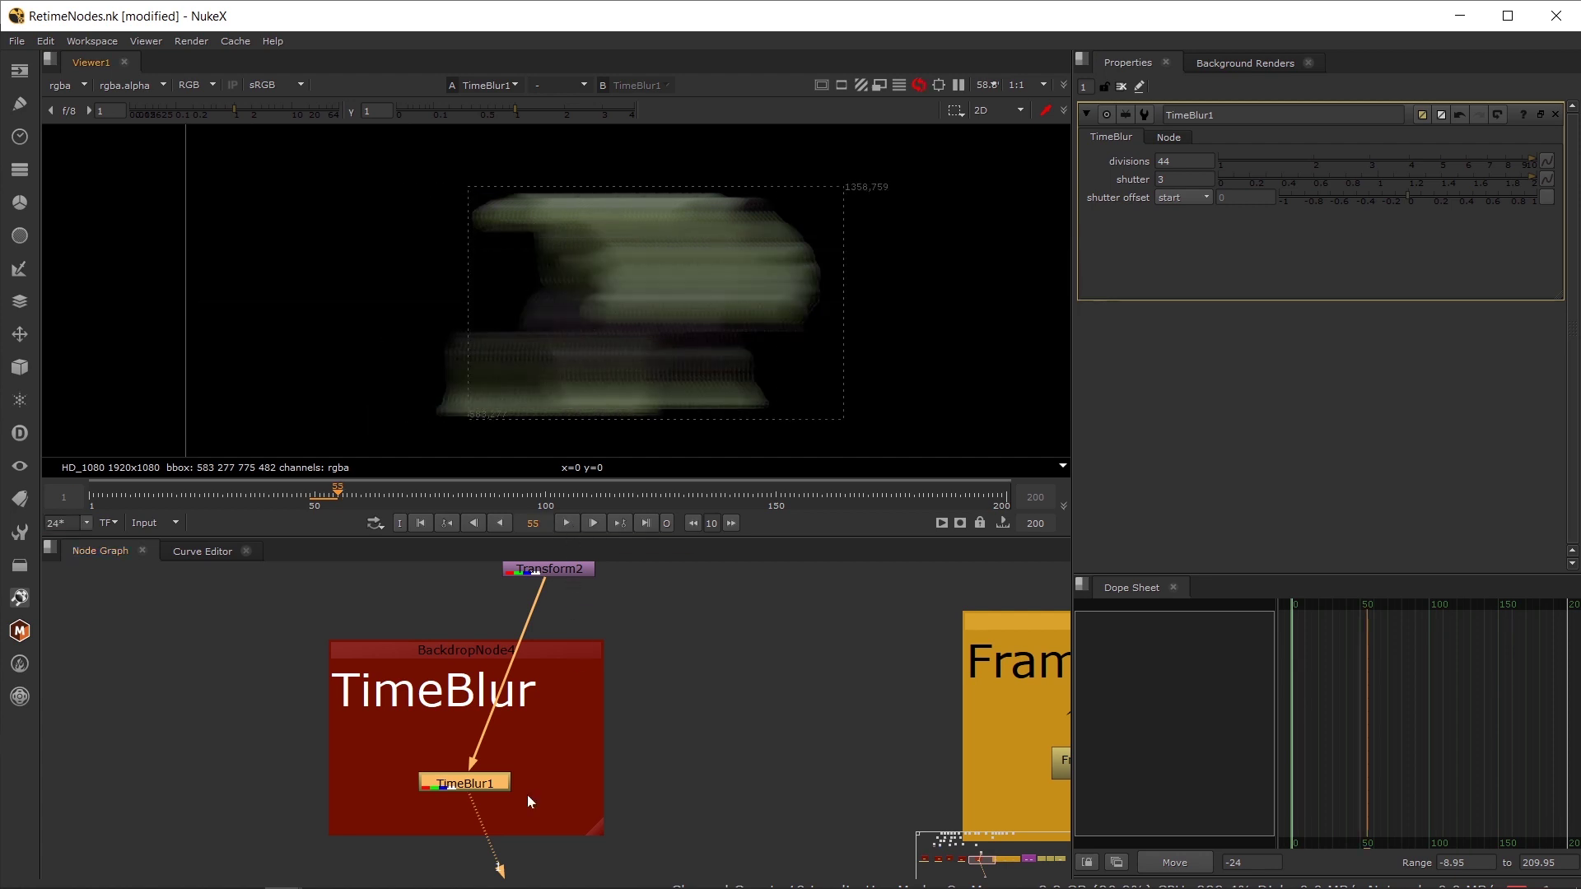
- Lower TimeBlur1's shutter to 0.33
{"action": "left_click", "coordinate": [1250, 181]}
{"action": "left_click_drag", "start_coordinate": [1250, 181], "coordinate": [1272, 180]}
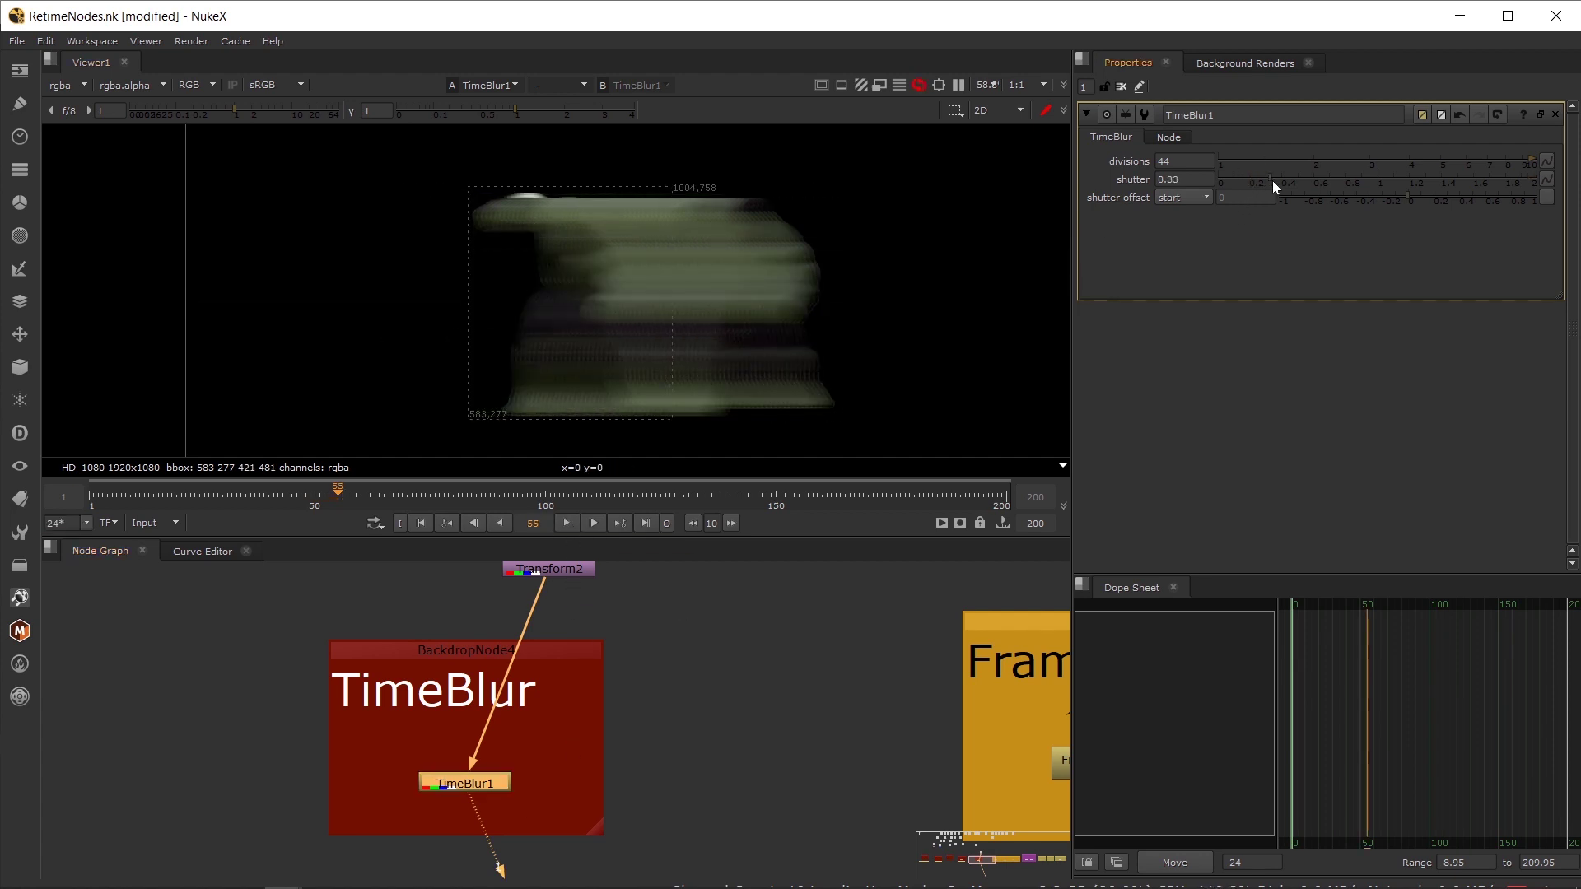
{"action": "left_click", "coordinate": [416, 573]}
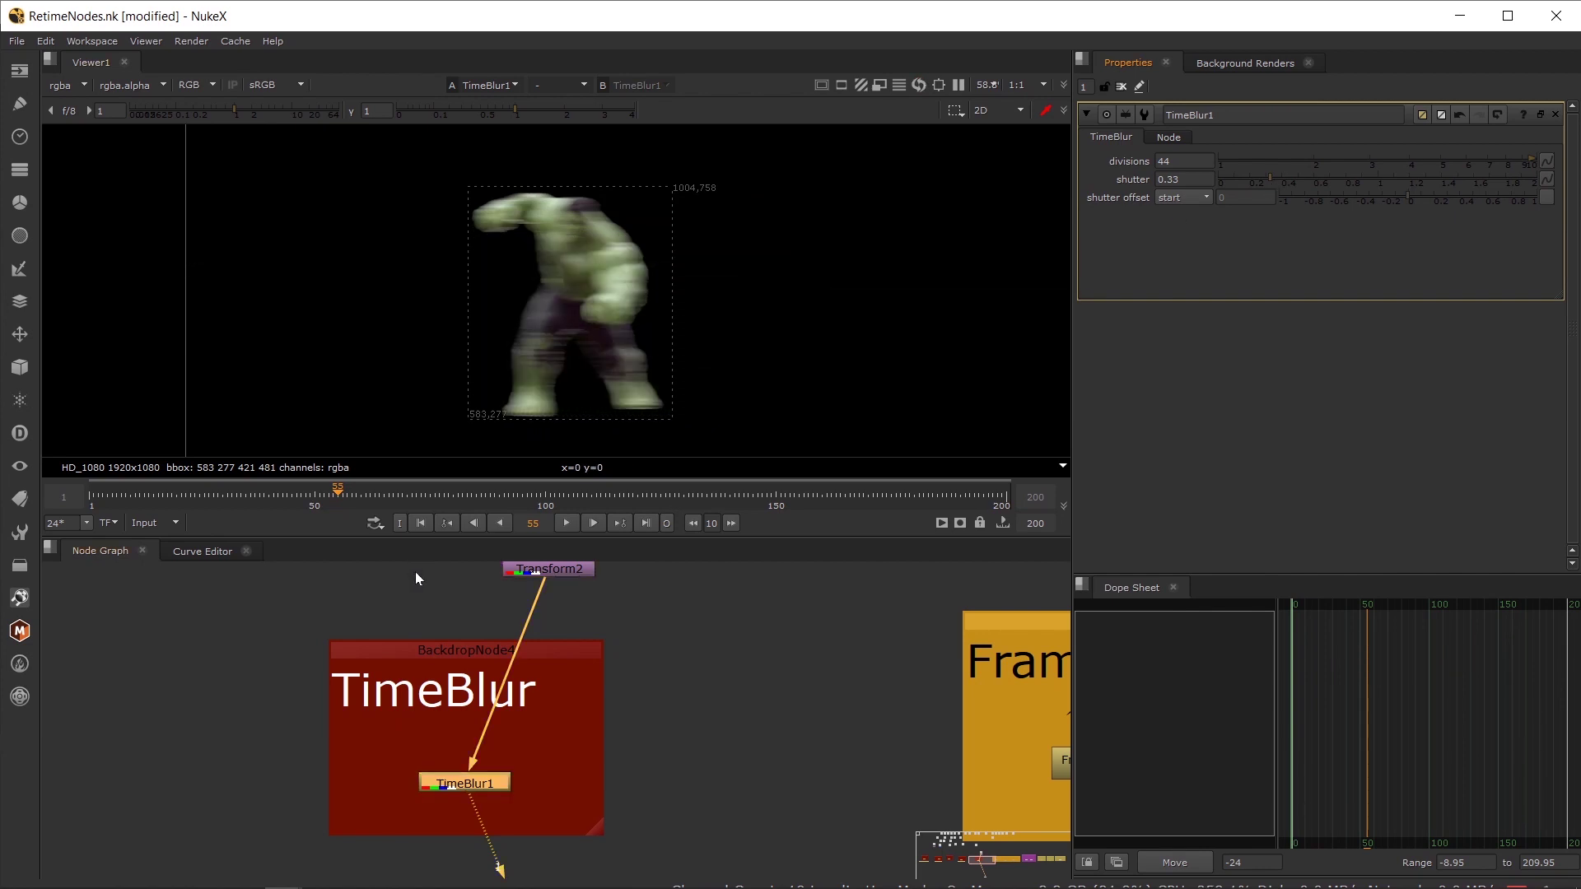
- Add a Roto node beside the hulk nodes, view it, and draw an ellipse about 285 by 258 pixels at the image's upper left
{"action": "left_click_drag", "start_coordinate": [412, 627], "coordinate": [403, 674]}
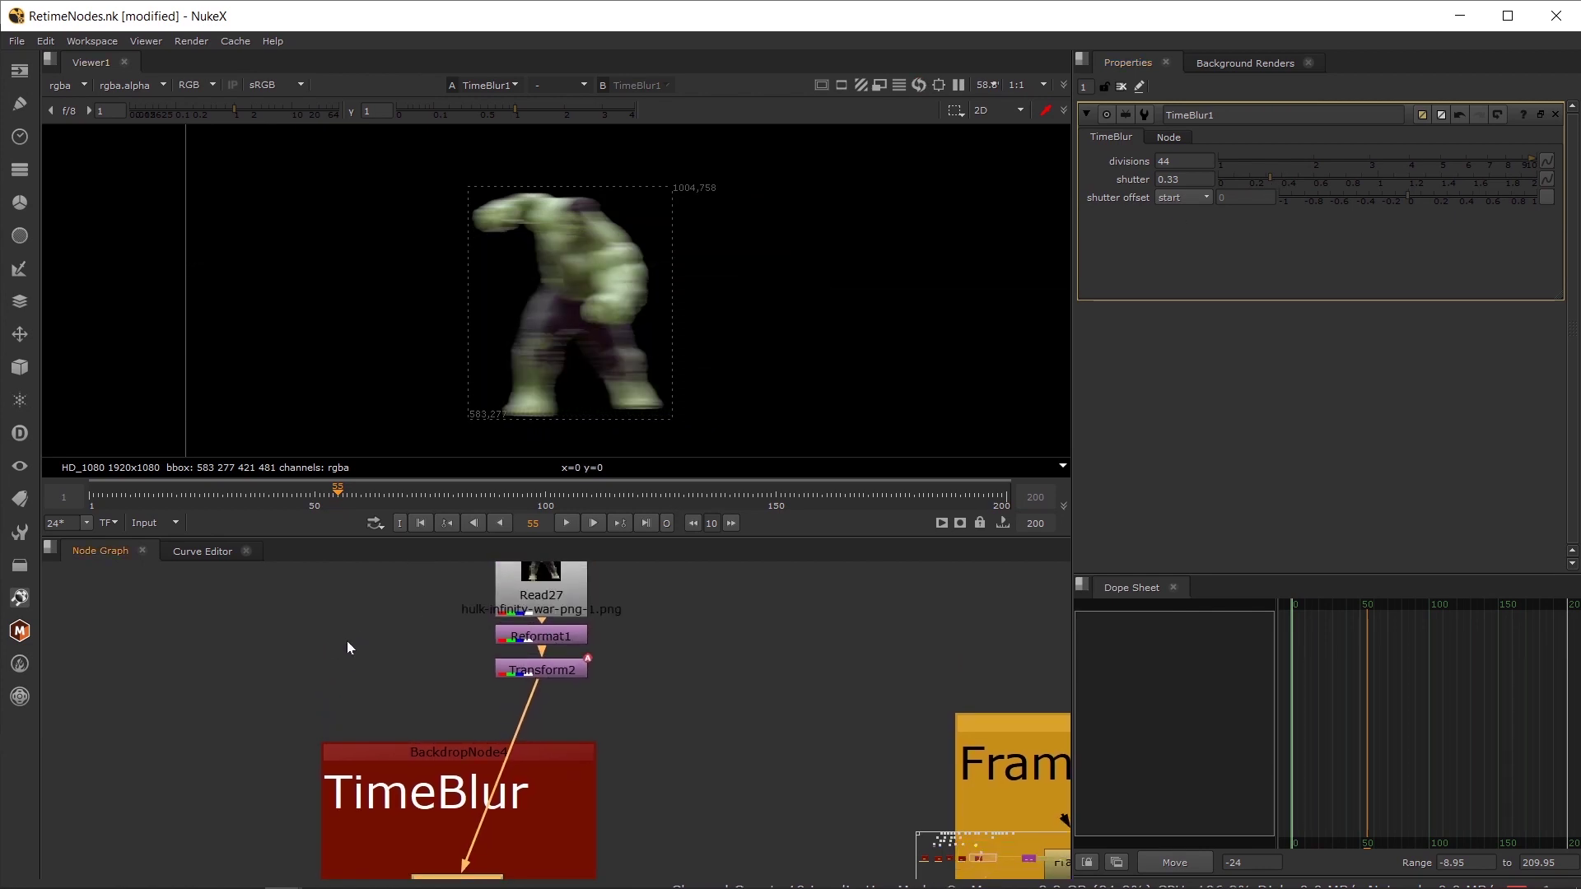
{"action": "key", "text": "o"}
{"action": "left_click_drag", "start_coordinate": [385, 633], "coordinate": [378, 633]}
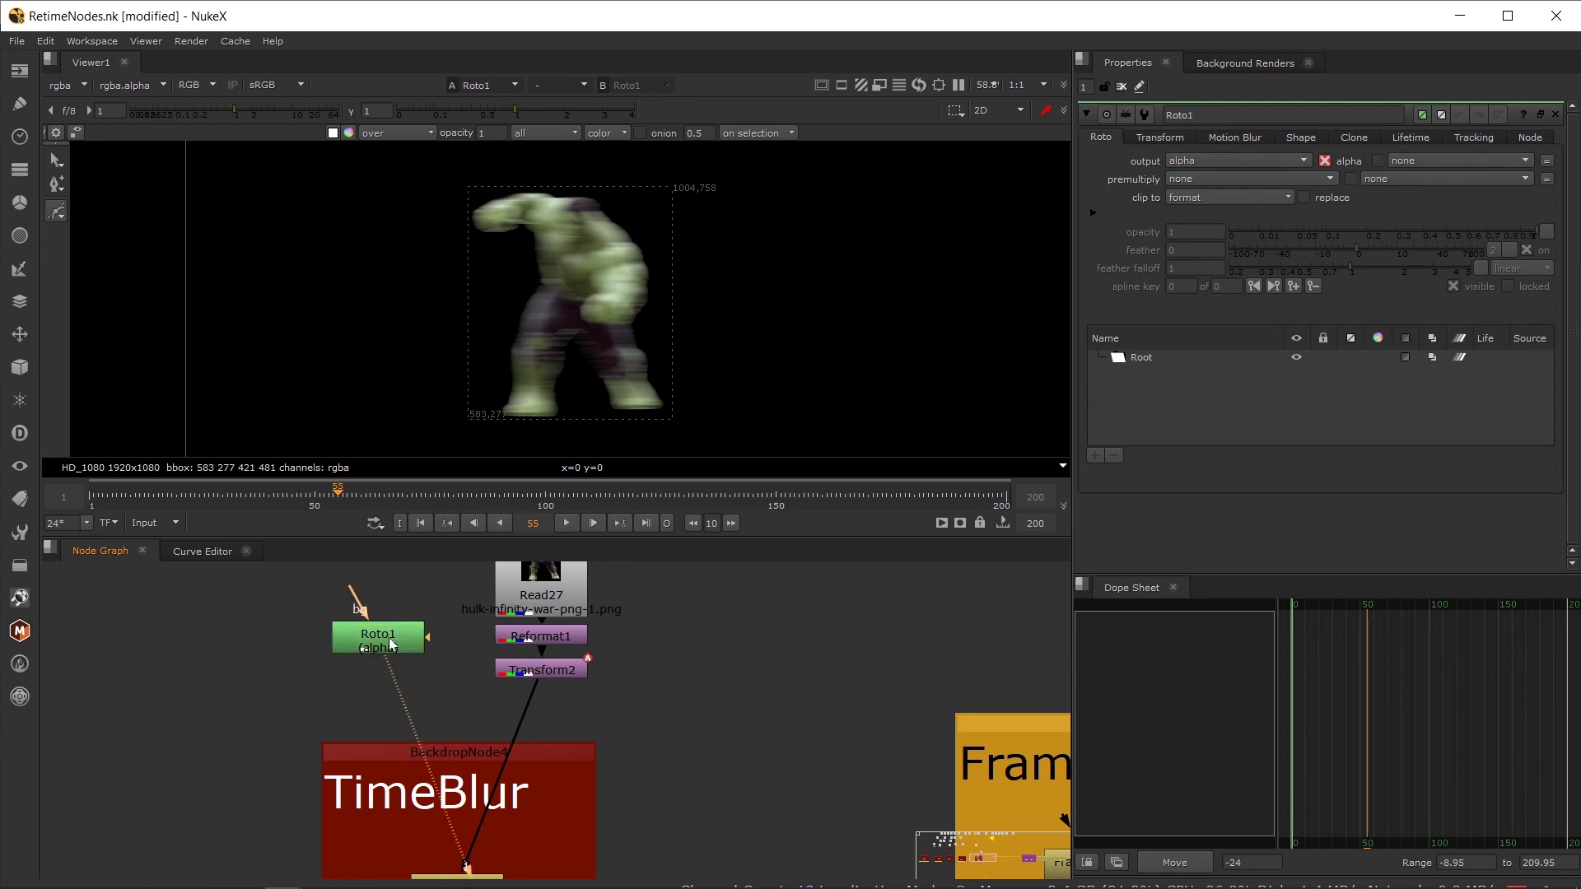
{"action": "key", "text": "1"}
{"action": "left_click", "coordinate": [56, 215]}
{"action": "left_click", "coordinate": [130, 254]}
{"action": "left_click_drag", "start_coordinate": [243, 186], "coordinate": [379, 309]}
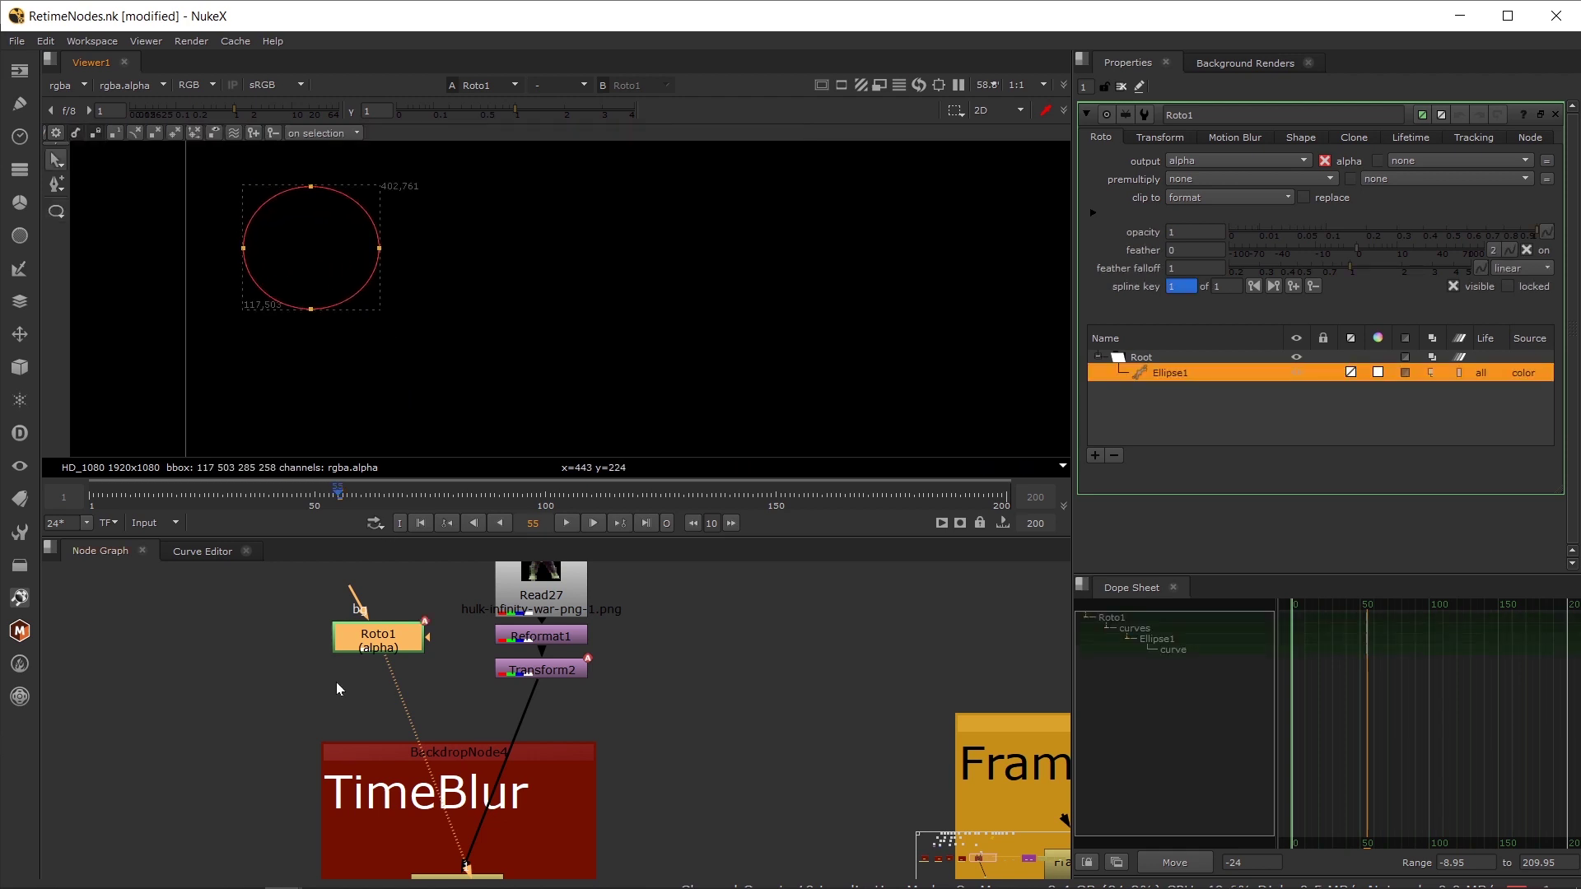
- Key the ellipse at the image's right side on frame 62, set Roto1's output to rgba, and scrub to frame 56
{"action": "left_click", "coordinate": [371, 496]}
{"action": "left_click", "coordinate": [325, 269]}
{"action": "left_click_drag", "start_coordinate": [326, 269], "coordinate": [922, 290]}
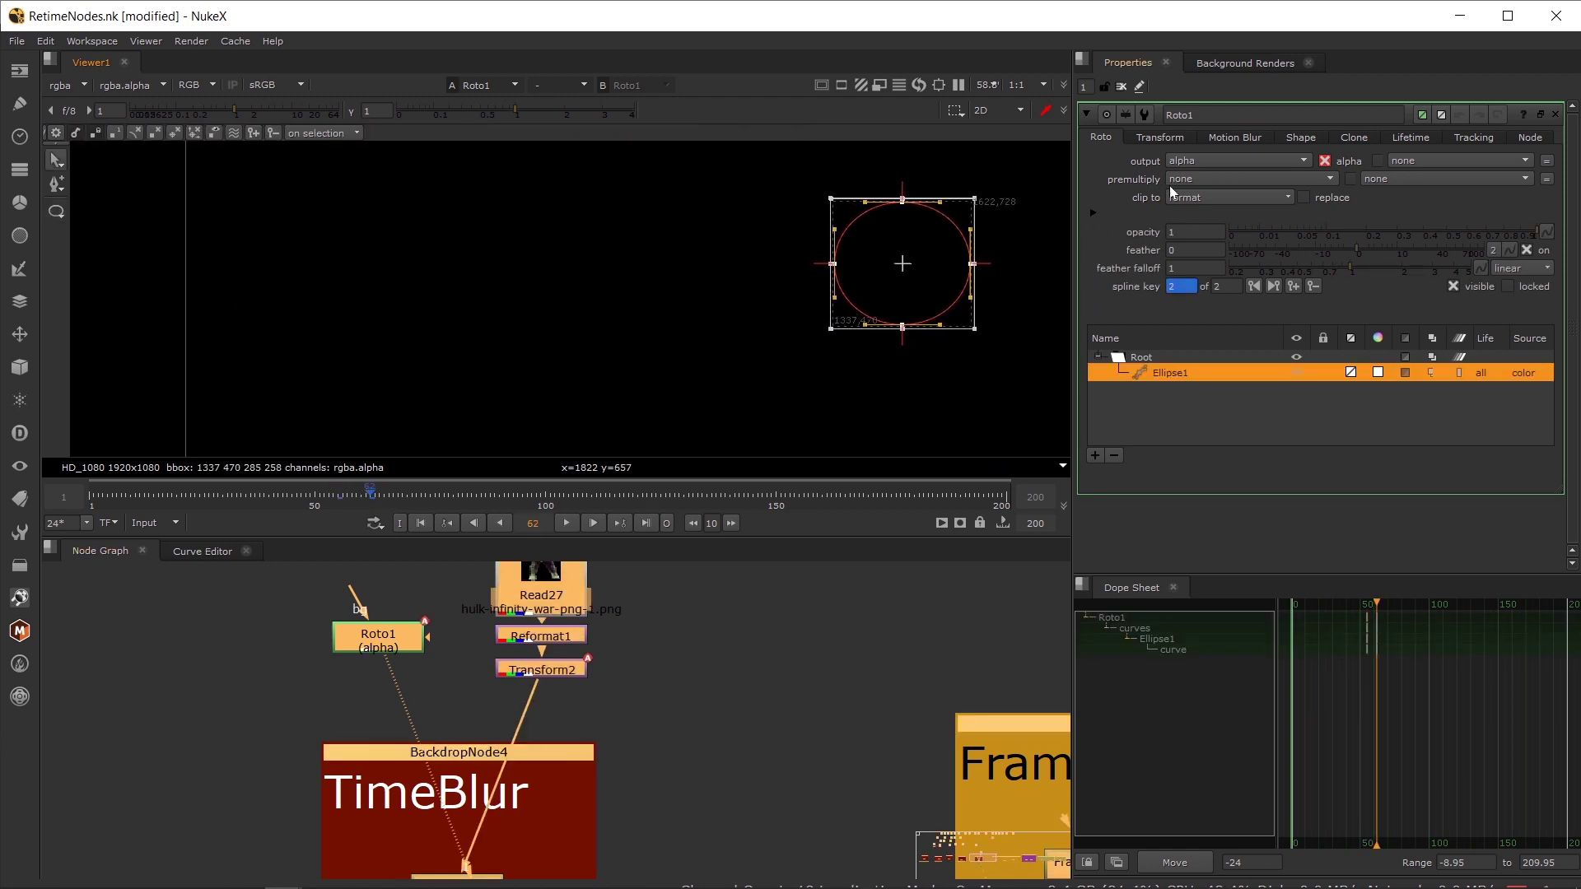
{"action": "left_click", "coordinate": [1199, 159]}
{"action": "left_click", "coordinate": [1224, 211]}
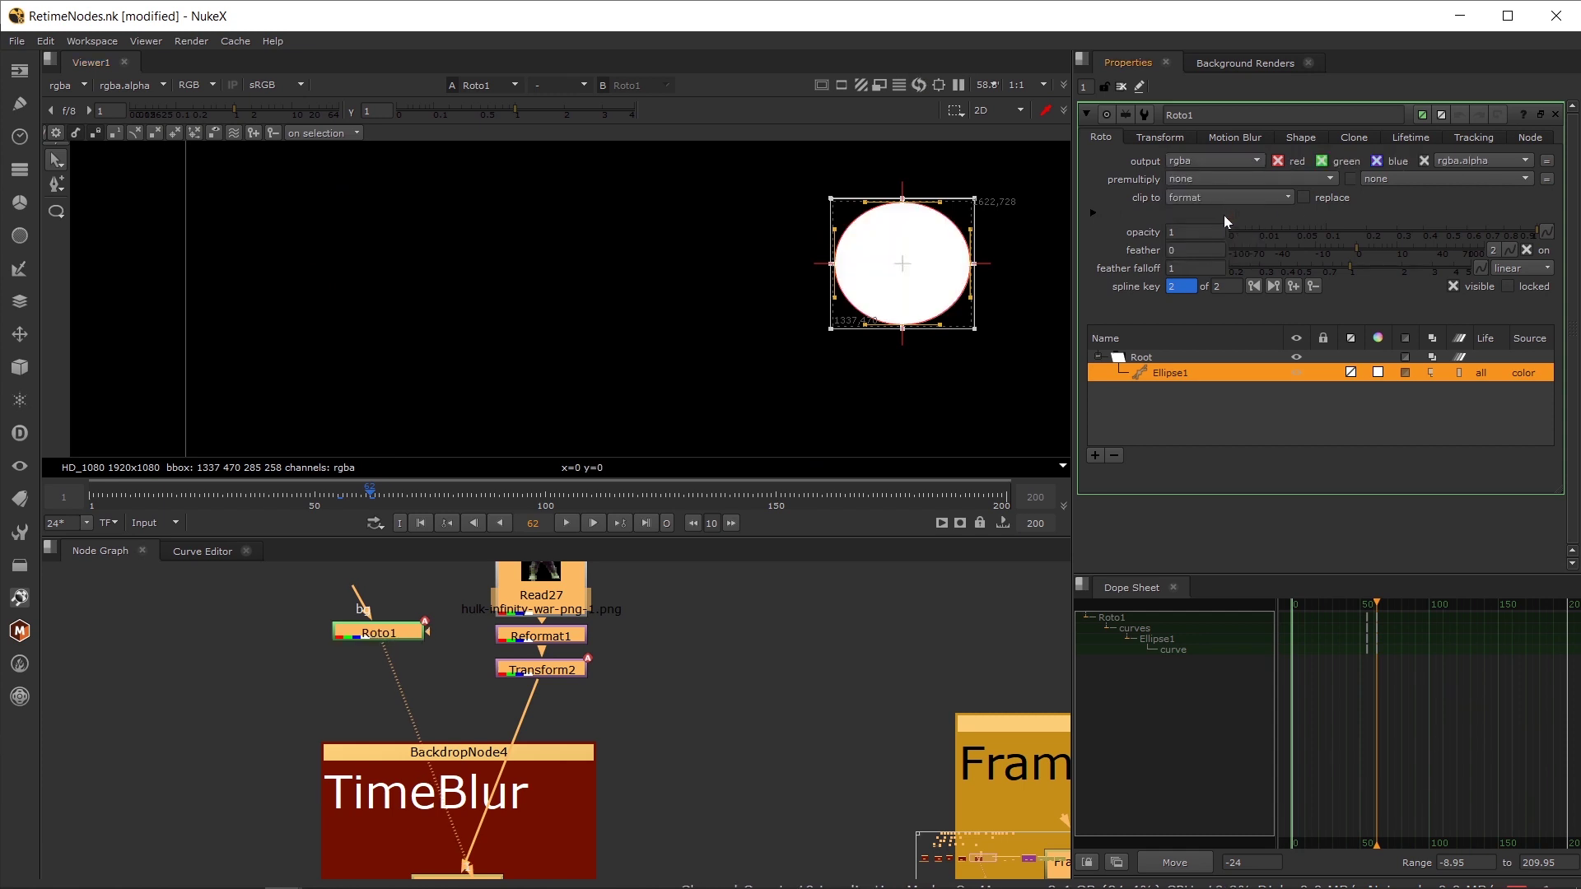
{"action": "left_click", "coordinate": [343, 496]}
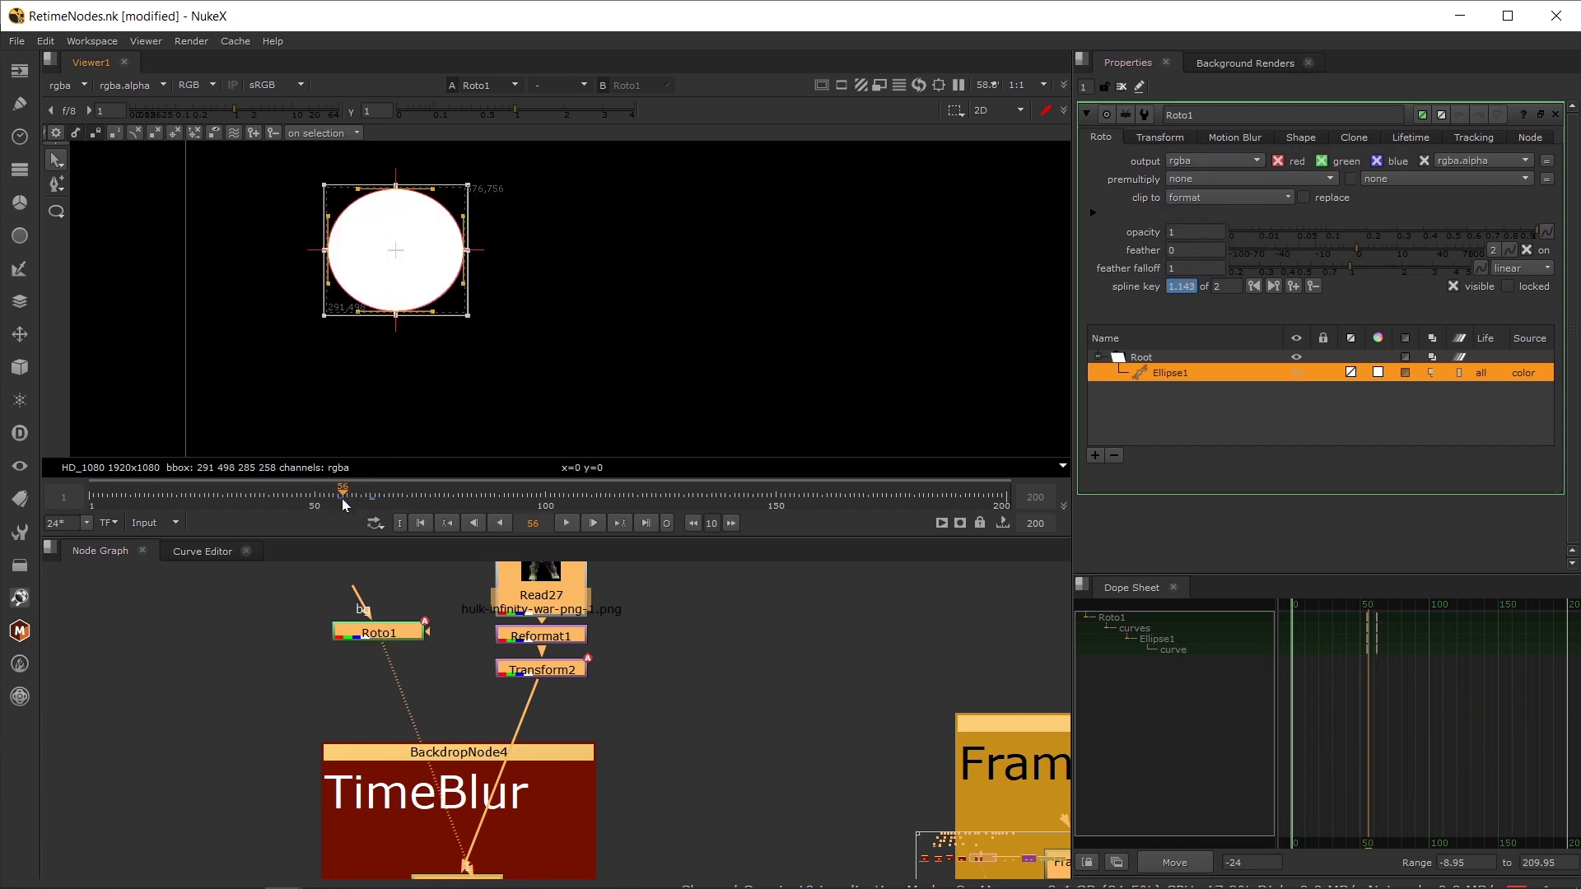
- Connect TimeBlur1 to Roto1, view its output with the overlay hidden, and play the ellipse's motion briefly
{"action": "left_click_drag", "start_coordinate": [431, 776], "coordinate": [412, 710]}
{"action": "left_click_drag", "start_coordinate": [497, 665], "coordinate": [379, 586]}
{"action": "left_click_drag", "start_coordinate": [374, 575], "coordinate": [373, 604]}
{"action": "left_click_drag", "start_coordinate": [413, 810], "coordinate": [372, 602]}
{"action": "left_click_drag", "start_coordinate": [372, 602], "coordinate": [376, 632]}
{"action": "left_click_drag", "start_coordinate": [432, 844], "coordinate": [412, 757]}
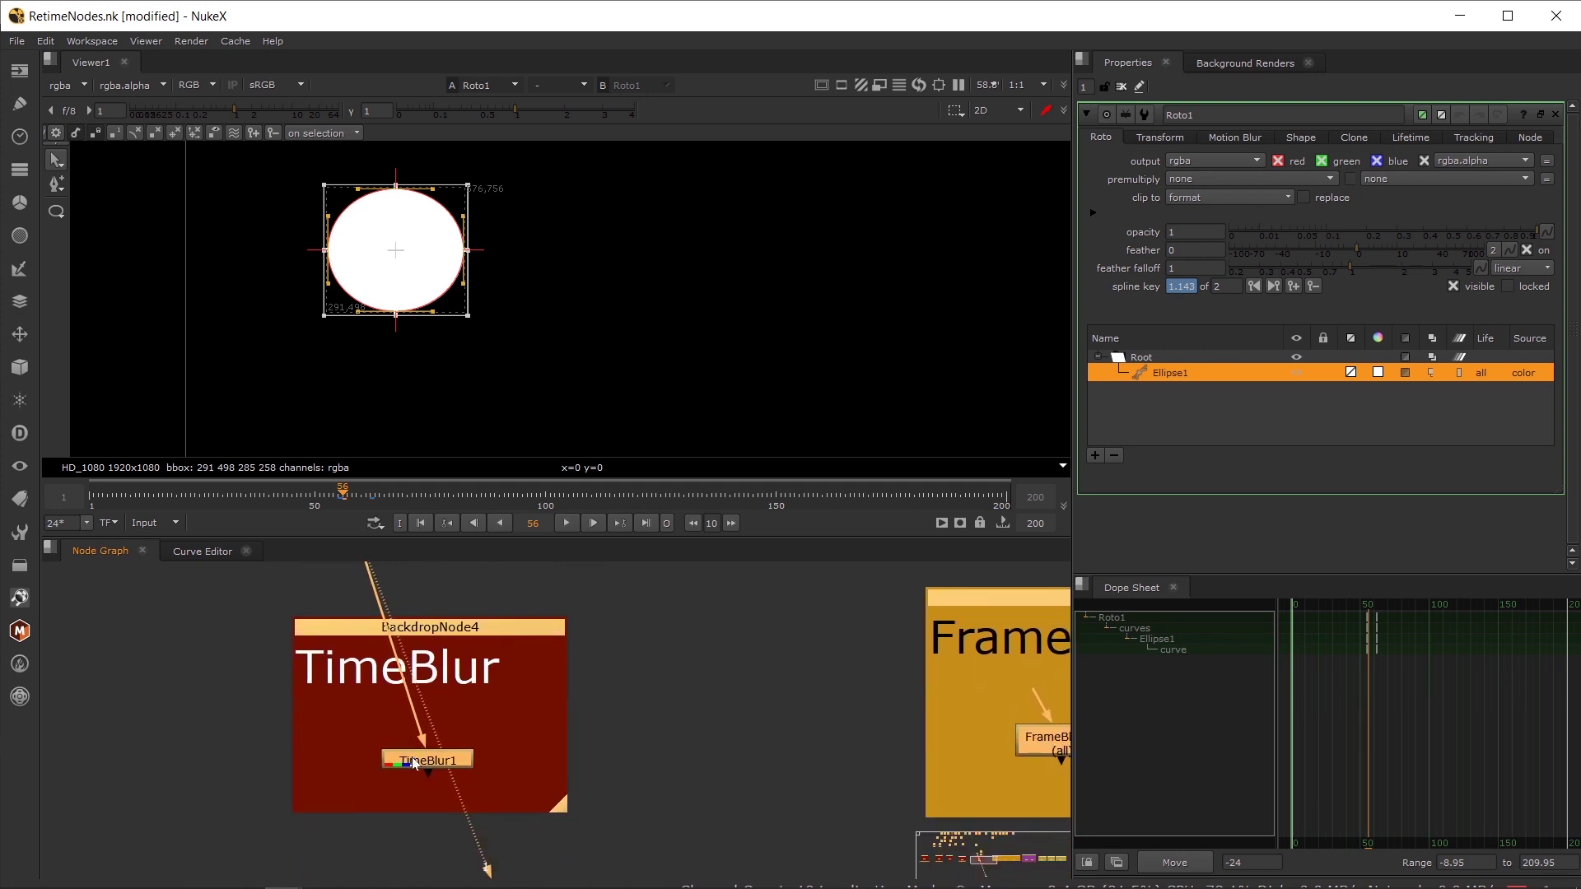
{"action": "key", "text": "o"}
{"action": "left_click", "coordinate": [570, 519]}
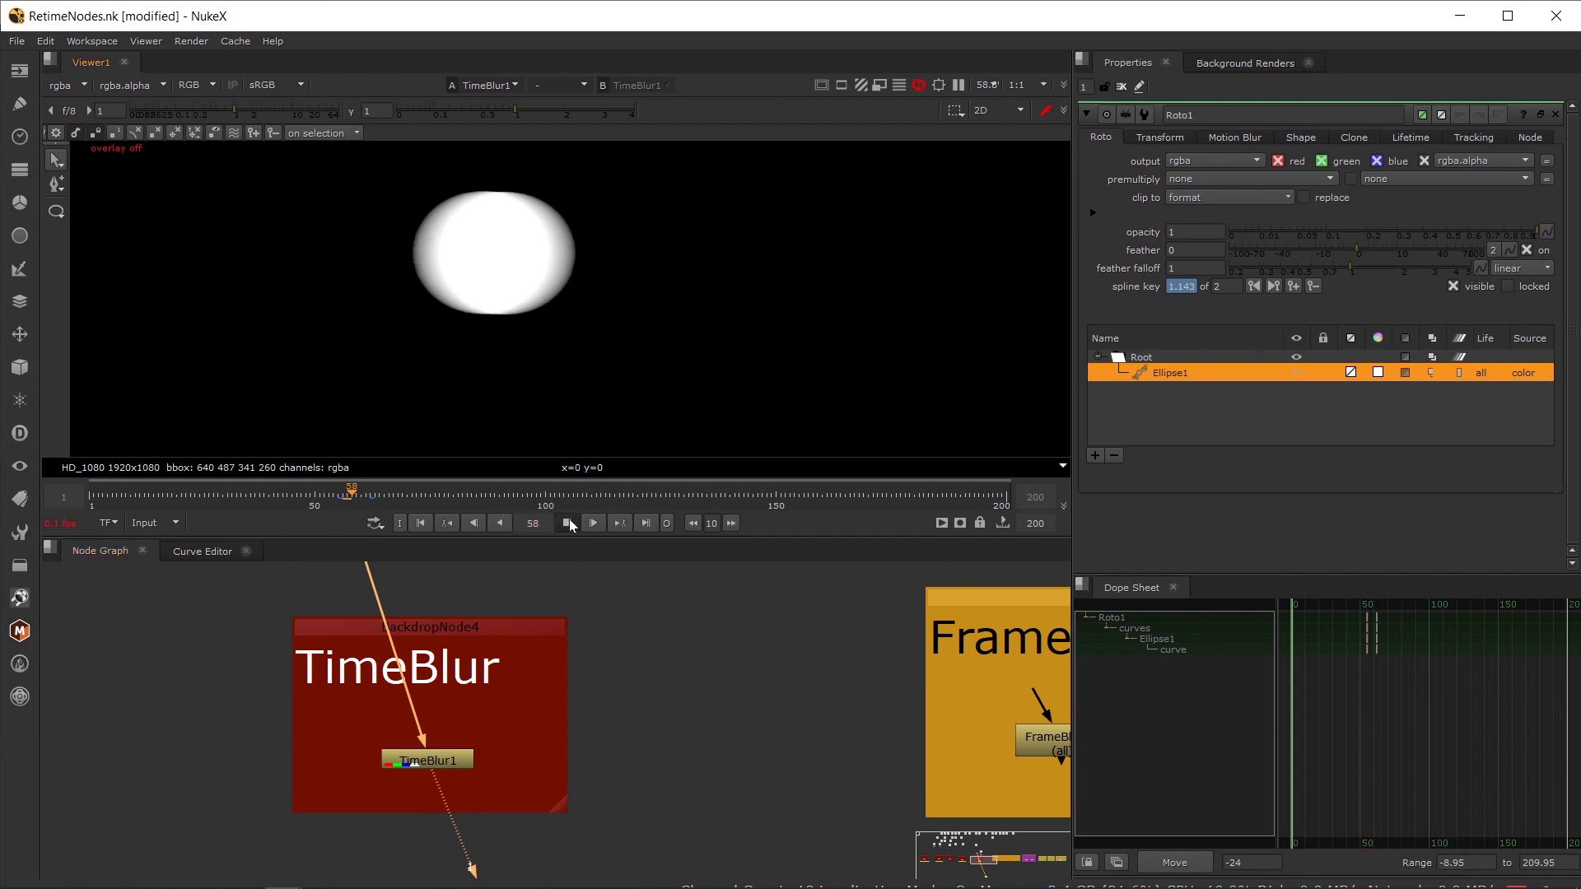
{"action": "left_click", "coordinate": [570, 520]}
- Open TimeBlur1's properties and examine its connection to Roto1 in the node graph
{"action": "left_click", "coordinate": [447, 761]}
{"action": "double_click", "coordinate": [448, 762]}
{"action": "scroll", "coordinate": [479, 673], "scroll_direction": "down", "scroll_amount": 2}
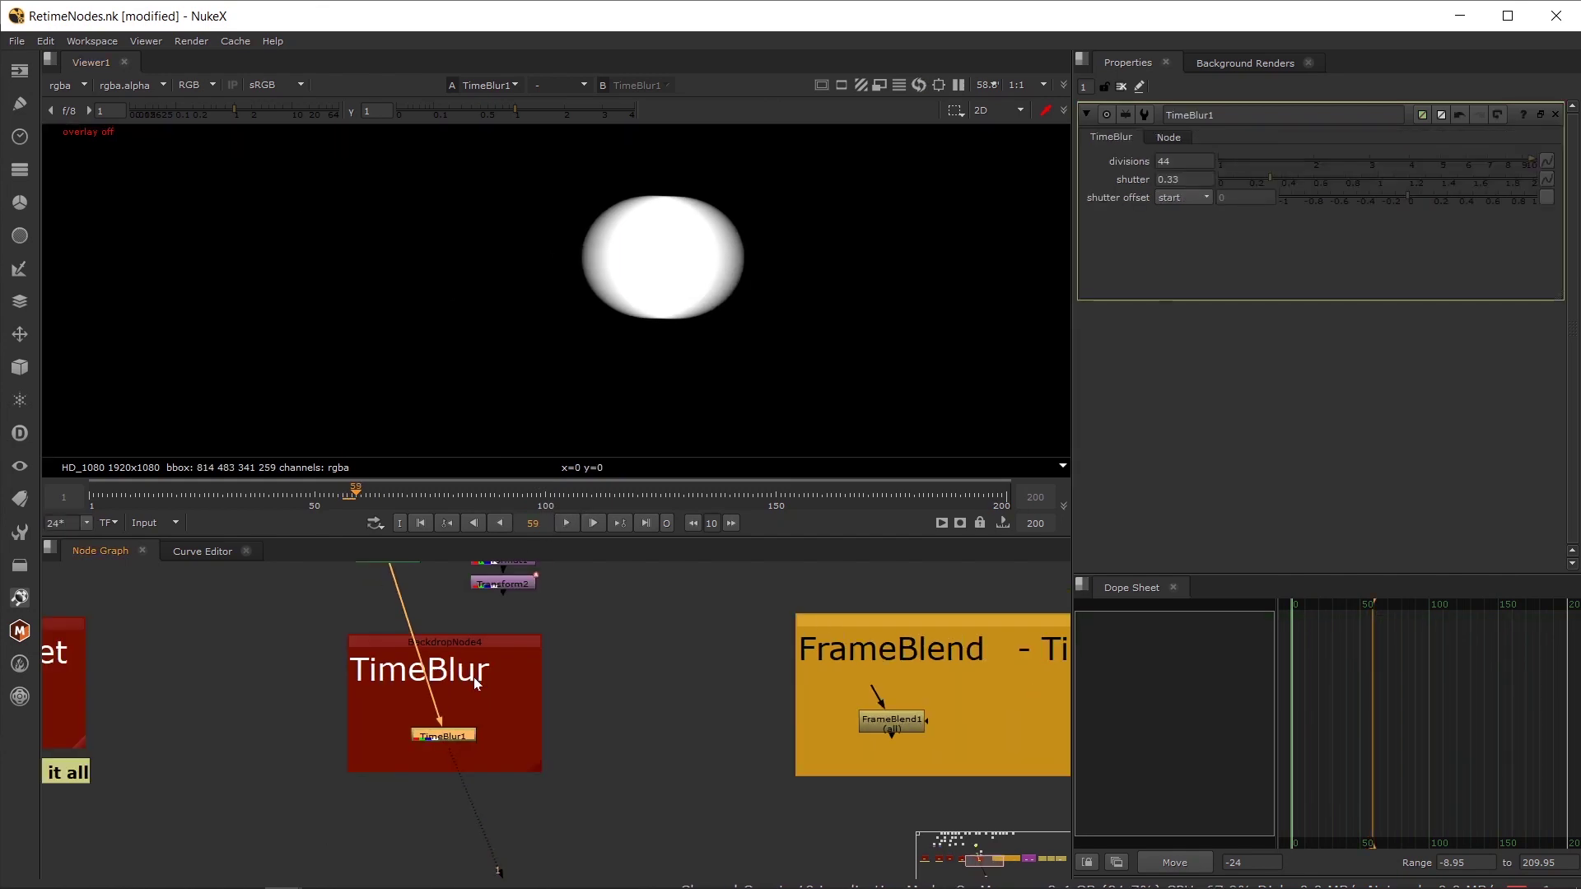
{"action": "left_click_drag", "start_coordinate": [473, 677], "coordinate": [453, 761]}
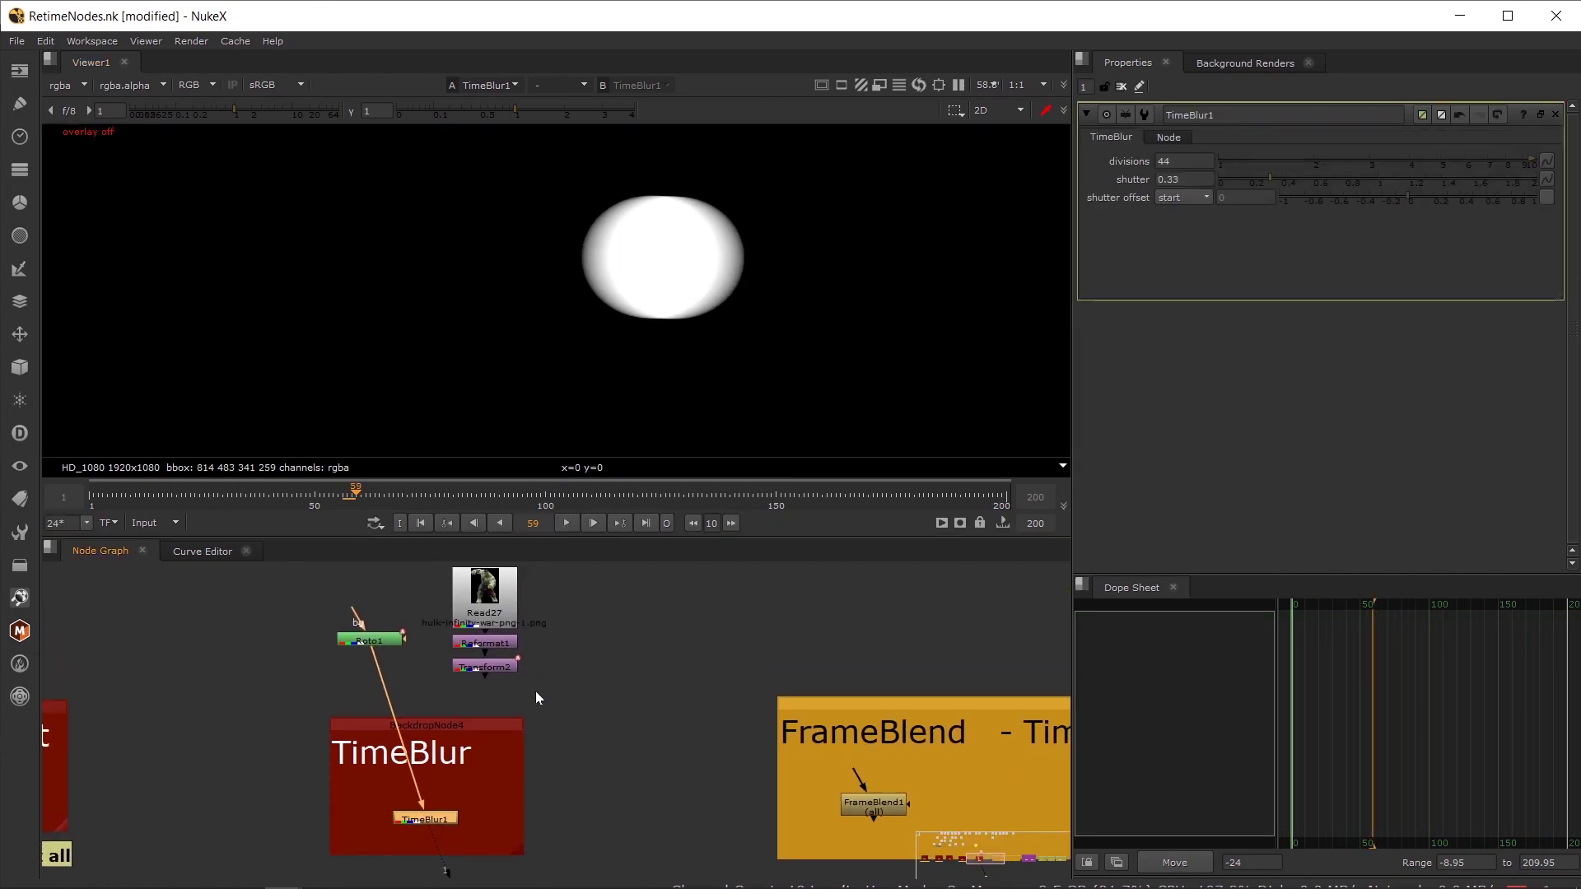
{"action": "left_click_drag", "start_coordinate": [548, 710], "coordinate": [506, 702]}
{"action": "left_click_drag", "start_coordinate": [366, 773], "coordinate": [498, 851]}
- Open Roto1's motion blur settings and switch them from shape to global
{"action": "left_click", "coordinate": [392, 665]}
{"action": "double_click", "coordinate": [372, 635]}
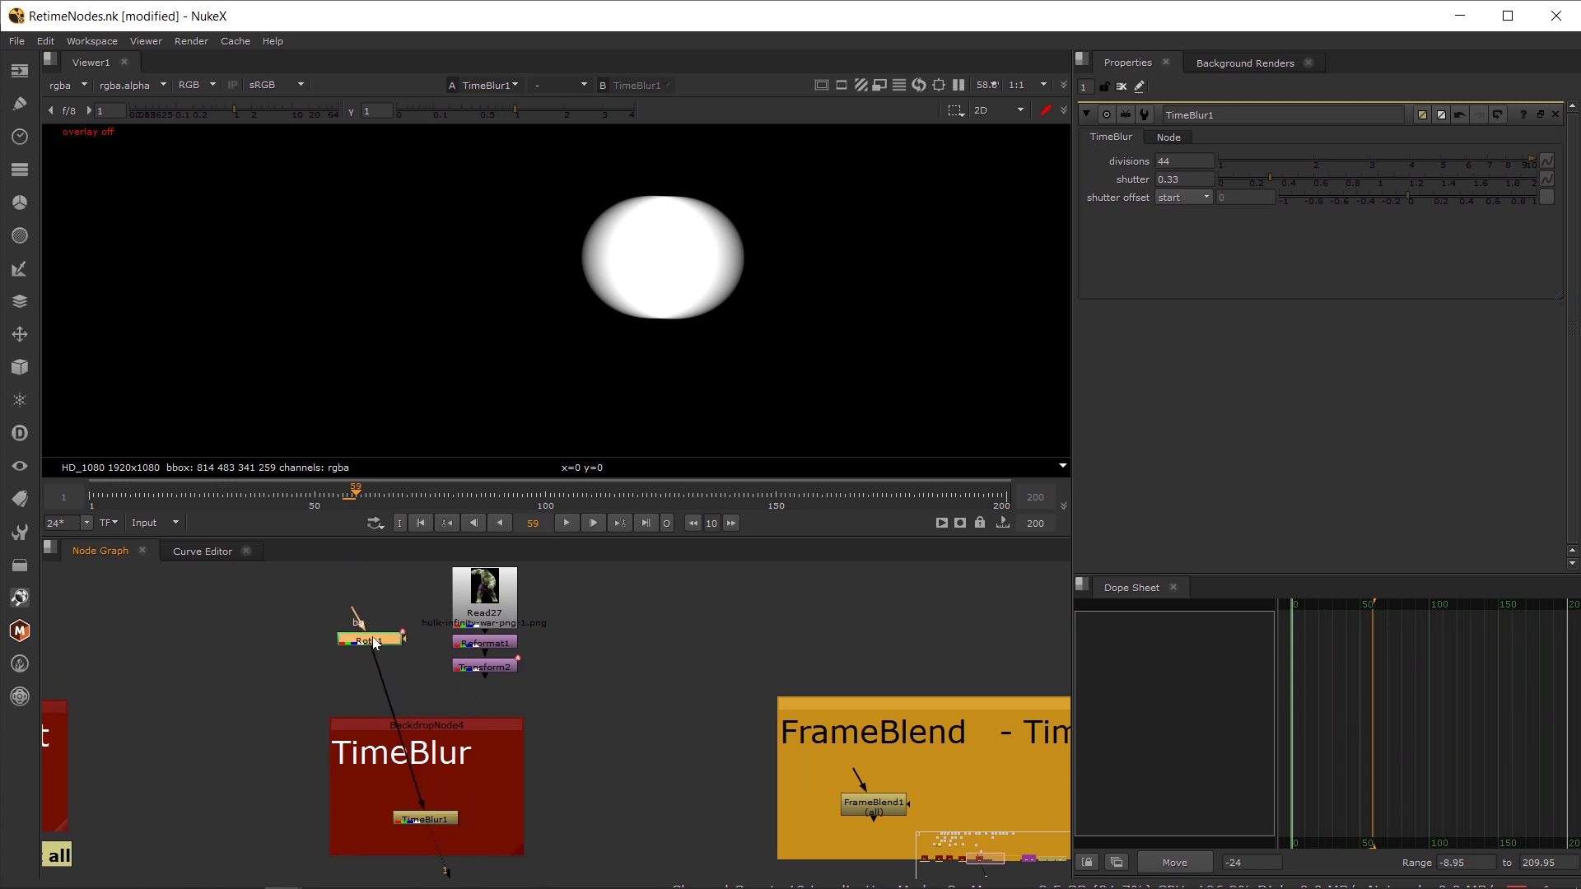
{"action": "left_click", "coordinate": [1226, 137]}
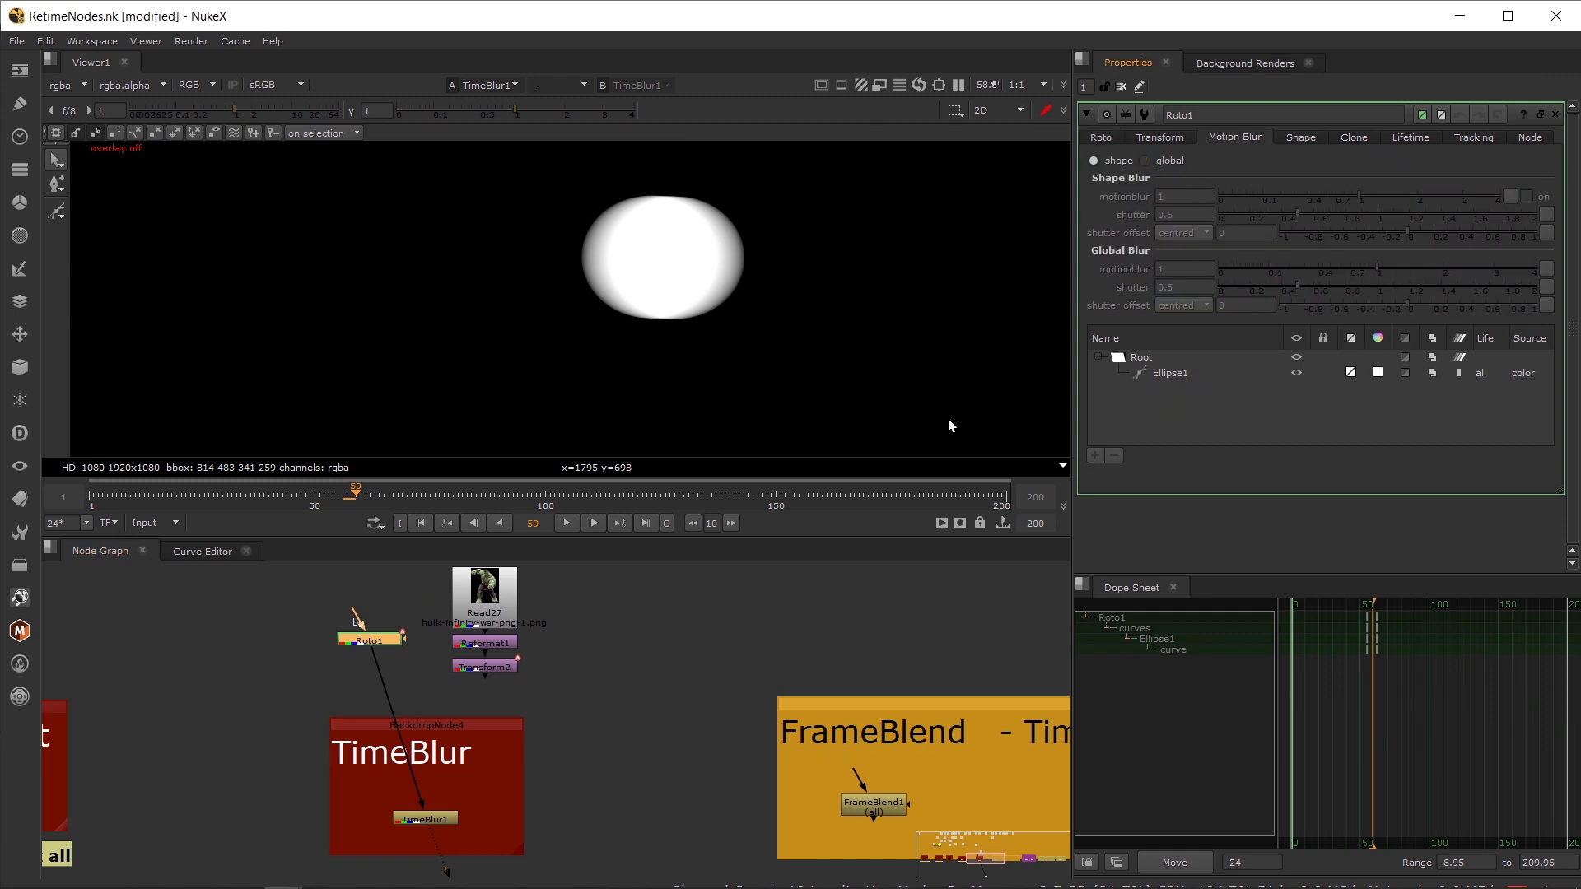
{"action": "left_click_drag", "start_coordinate": [511, 765], "coordinate": [358, 848]}
{"action": "left_click", "coordinate": [1163, 162]}
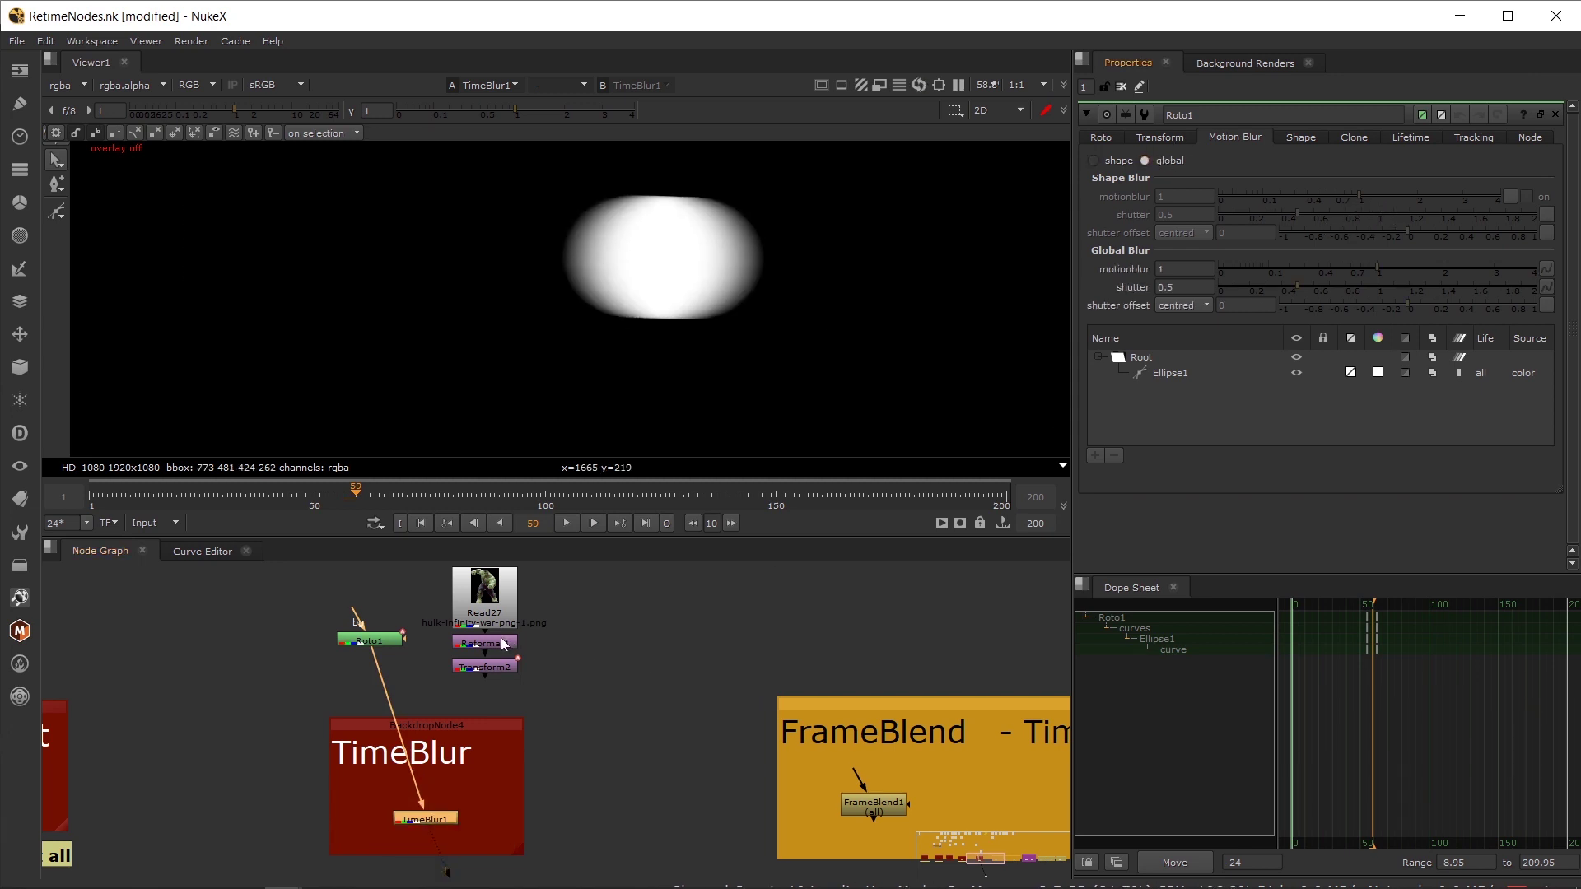
- View Transform2 at frame 57 and give it a motionblur of 0.115 with a shutter of 0.55
{"action": "double_click", "coordinate": [498, 666]}
{"action": "key", "text": "1"}
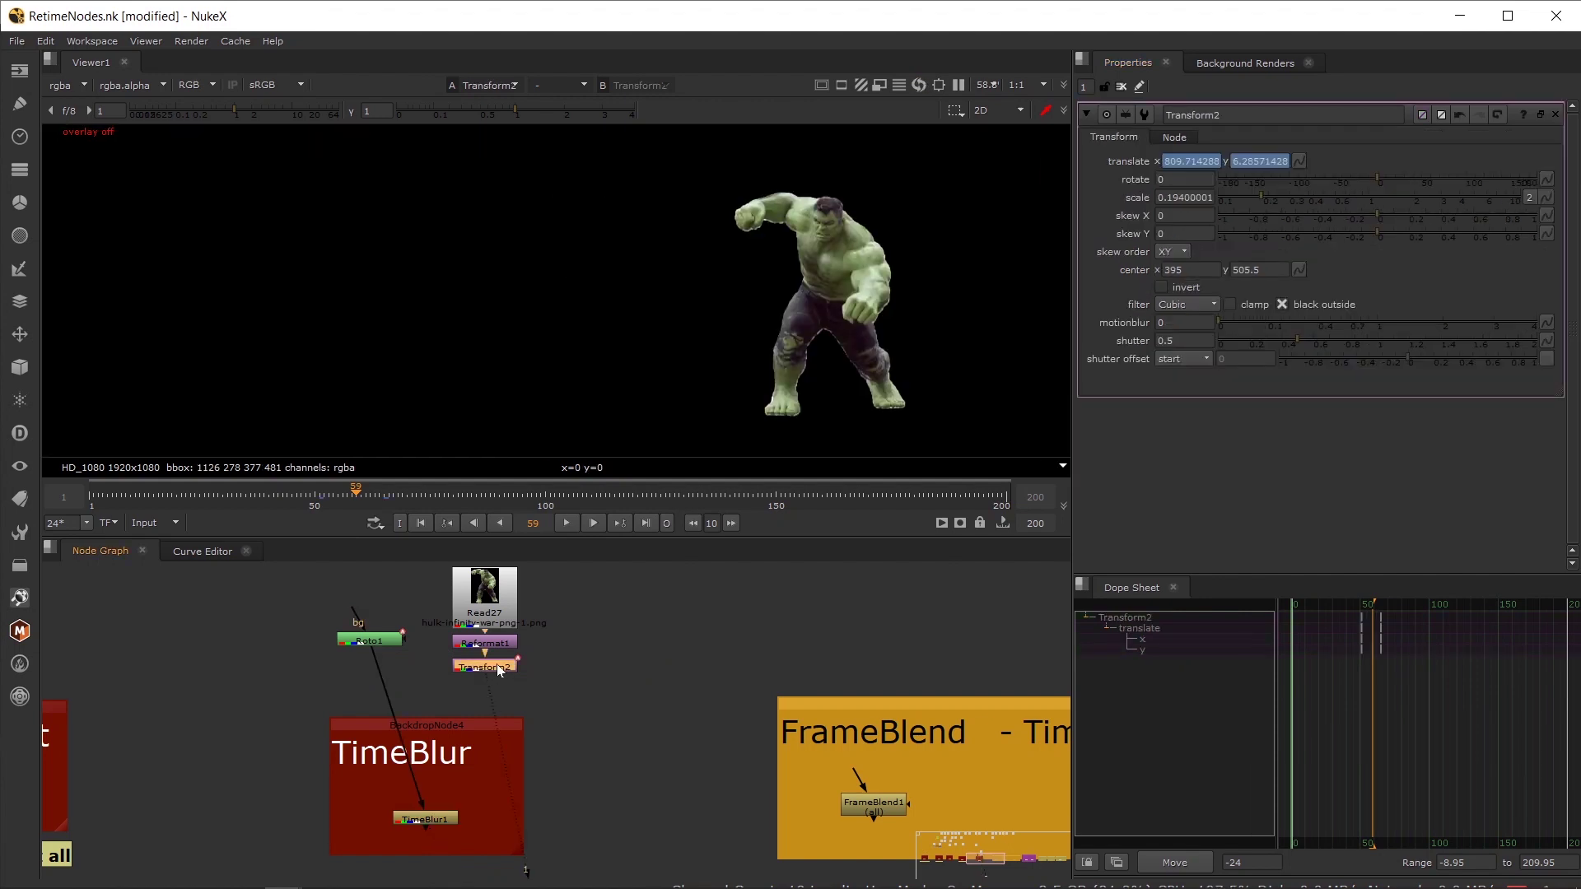
{"action": "left_click", "coordinate": [348, 494]}
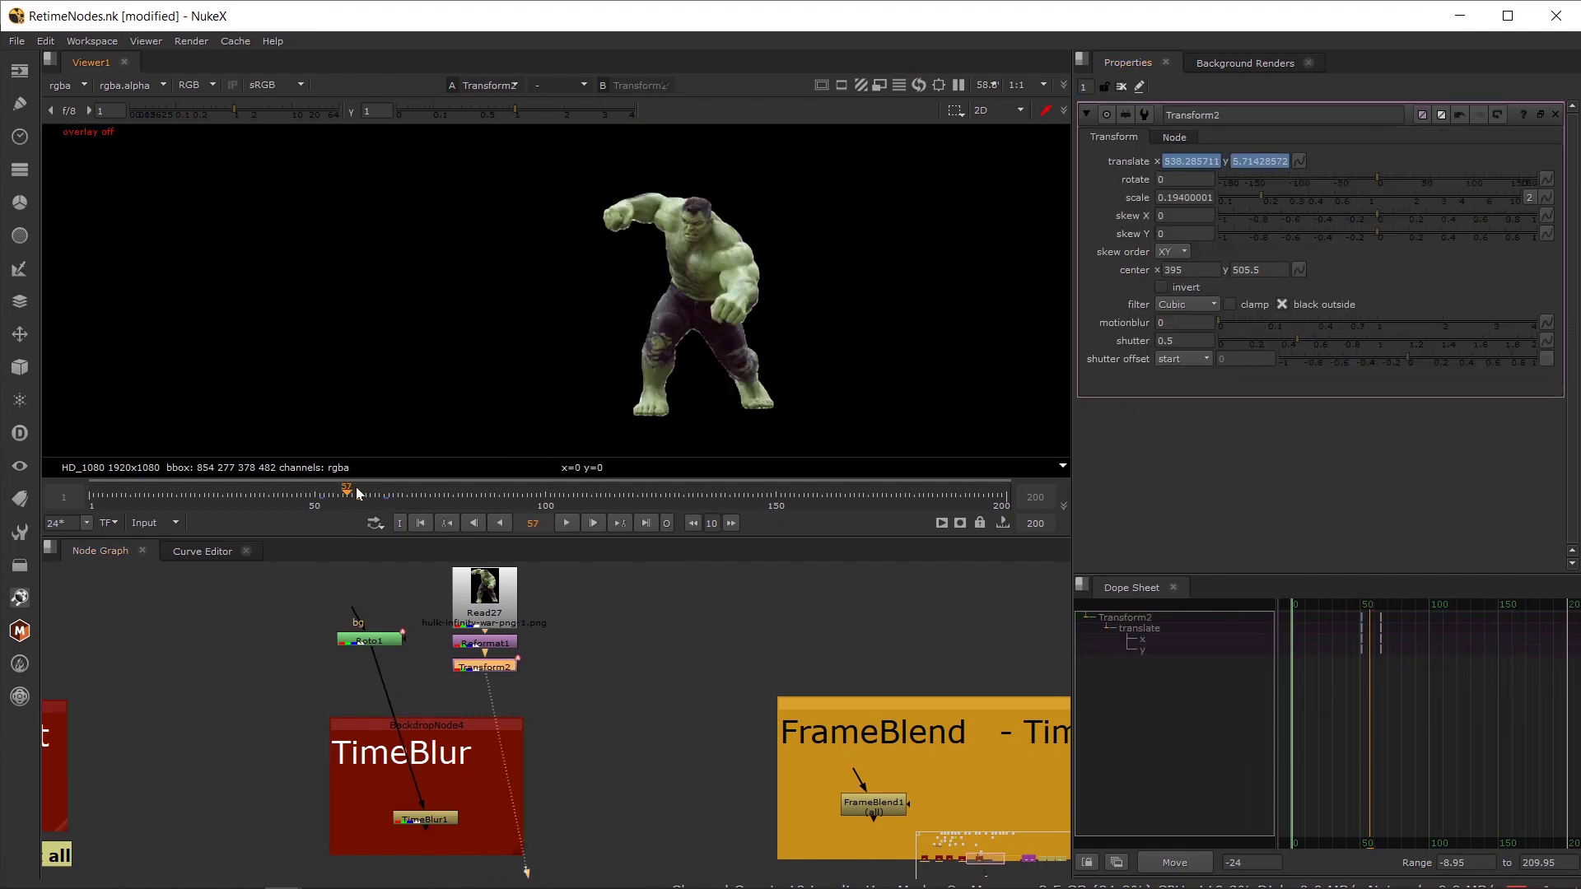
{"action": "left_click_drag", "start_coordinate": [1233, 323], "coordinate": [1271, 319]}
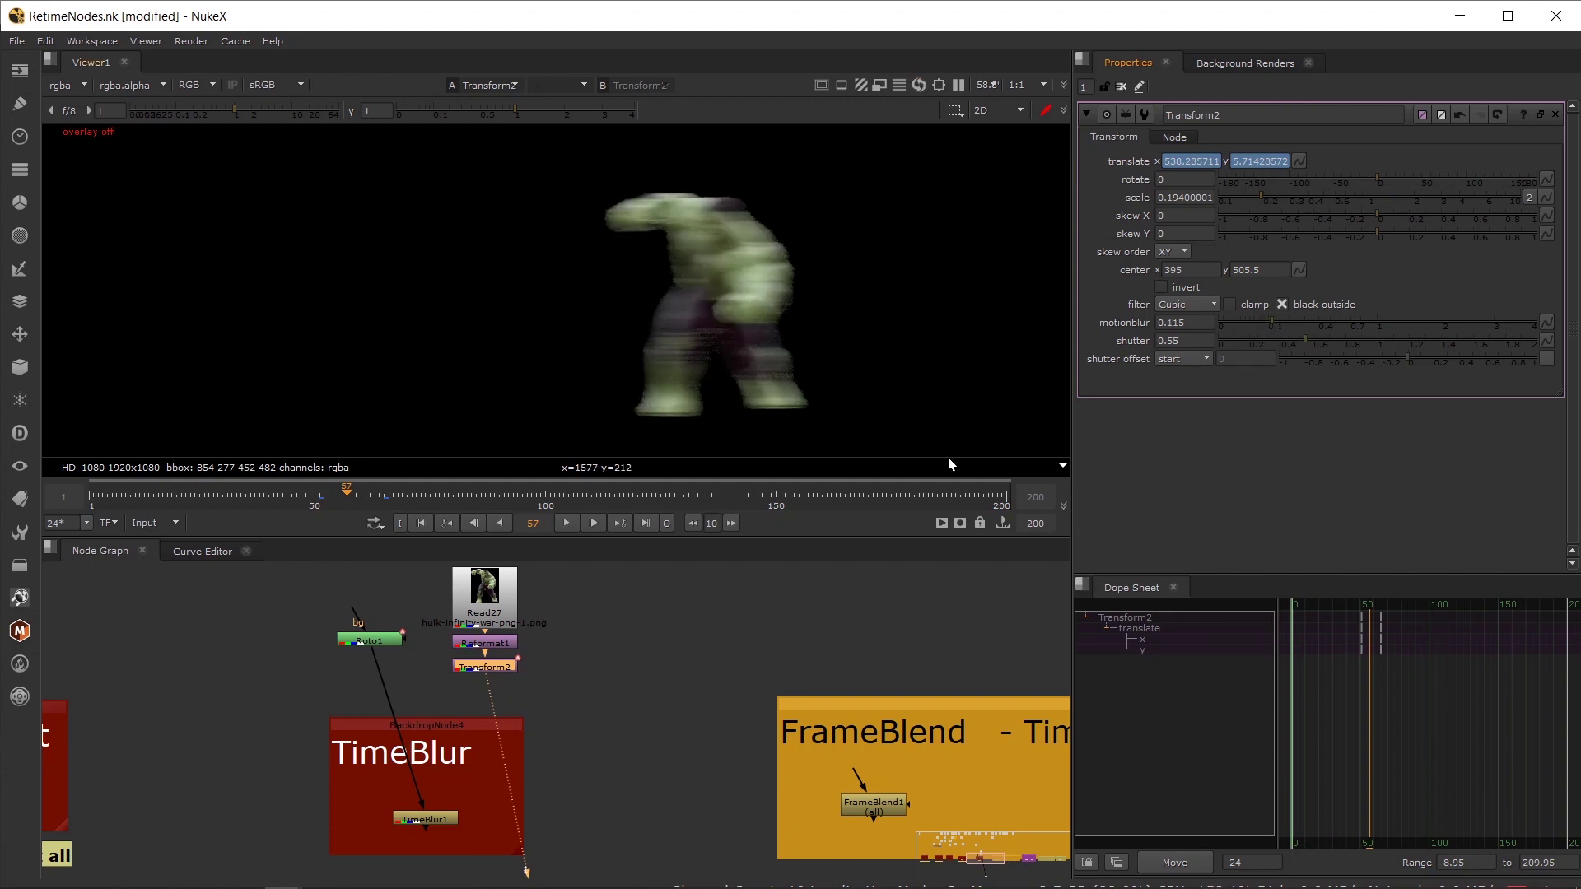
- Move the Read16 truck clip next to the hulk nodes, view it, and open its properties
{"action": "scroll", "coordinate": [548, 641], "scroll_direction": "down", "scroll_amount": 3}
{"action": "left_click_drag", "start_coordinate": [339, 569], "coordinate": [415, 691]}
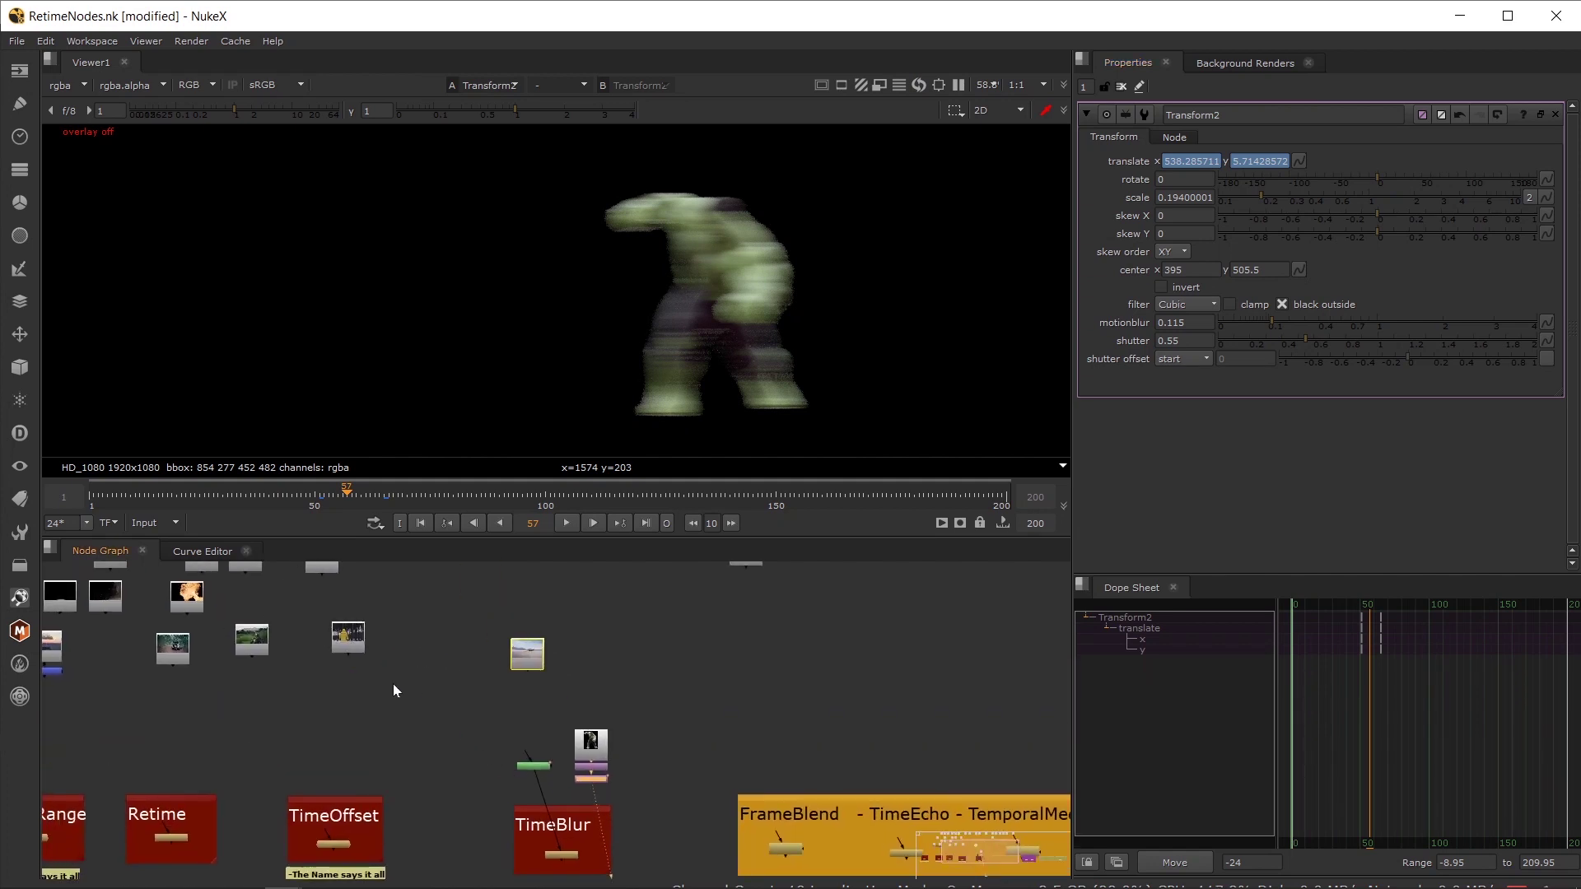
{"action": "left_click_drag", "start_coordinate": [197, 665], "coordinate": [353, 685]}
{"action": "left_click_drag", "start_coordinate": [684, 690], "coordinate": [807, 798]}
{"action": "key", "text": "1"}
{"action": "double_click", "coordinate": [815, 778]}
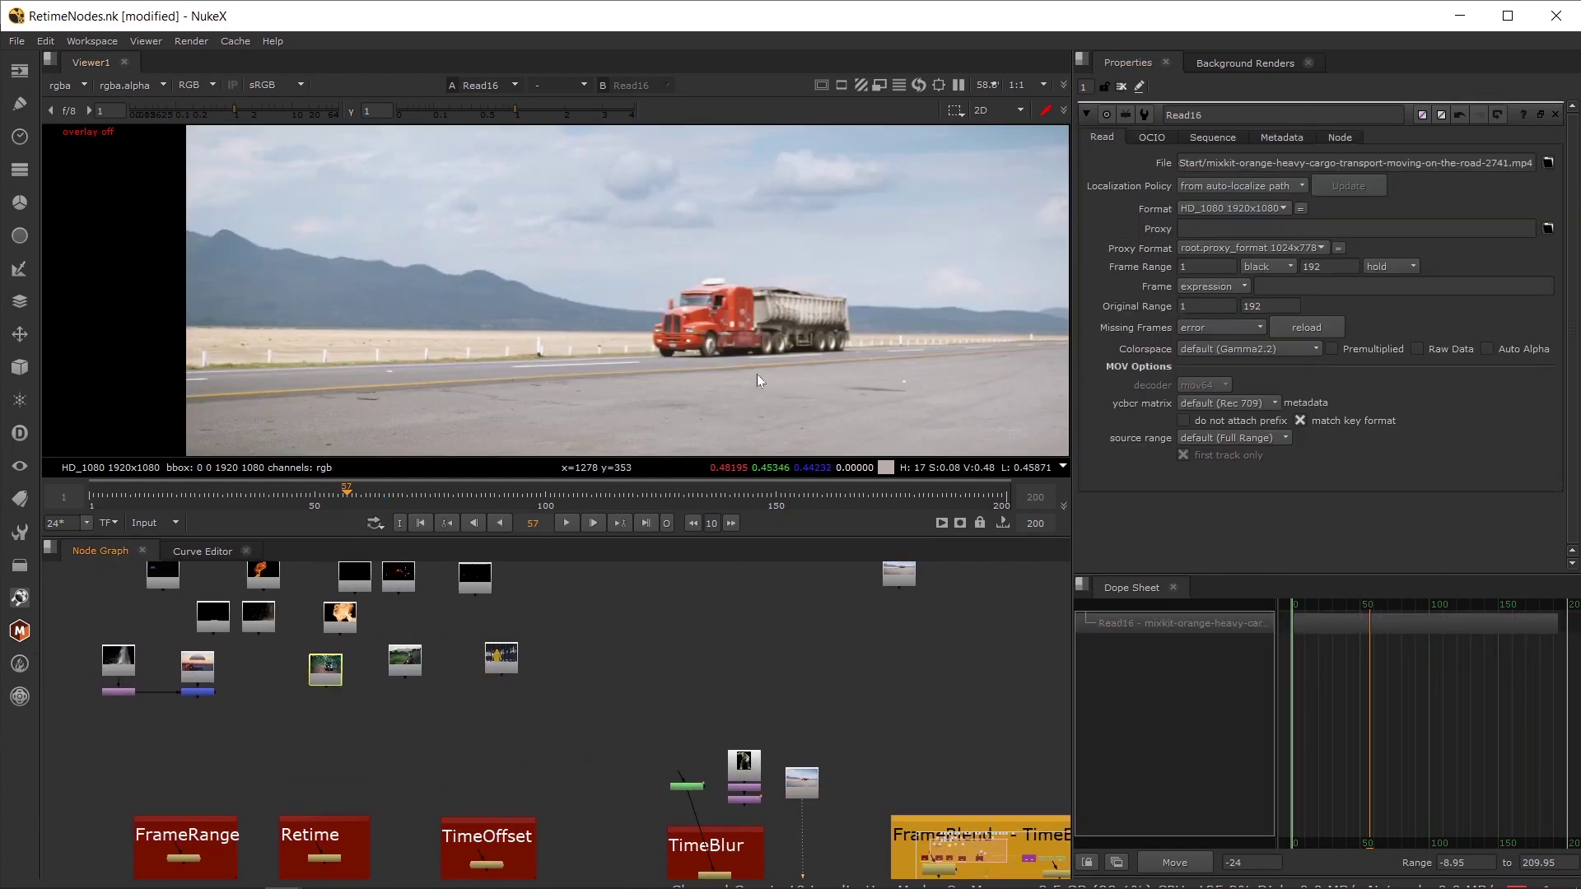
- Play the truck clip from around frame 35 to examine the vehicle's motion, and stop the playback
{"action": "left_click", "coordinate": [288, 490]}
{"action": "left_click", "coordinate": [567, 524]}
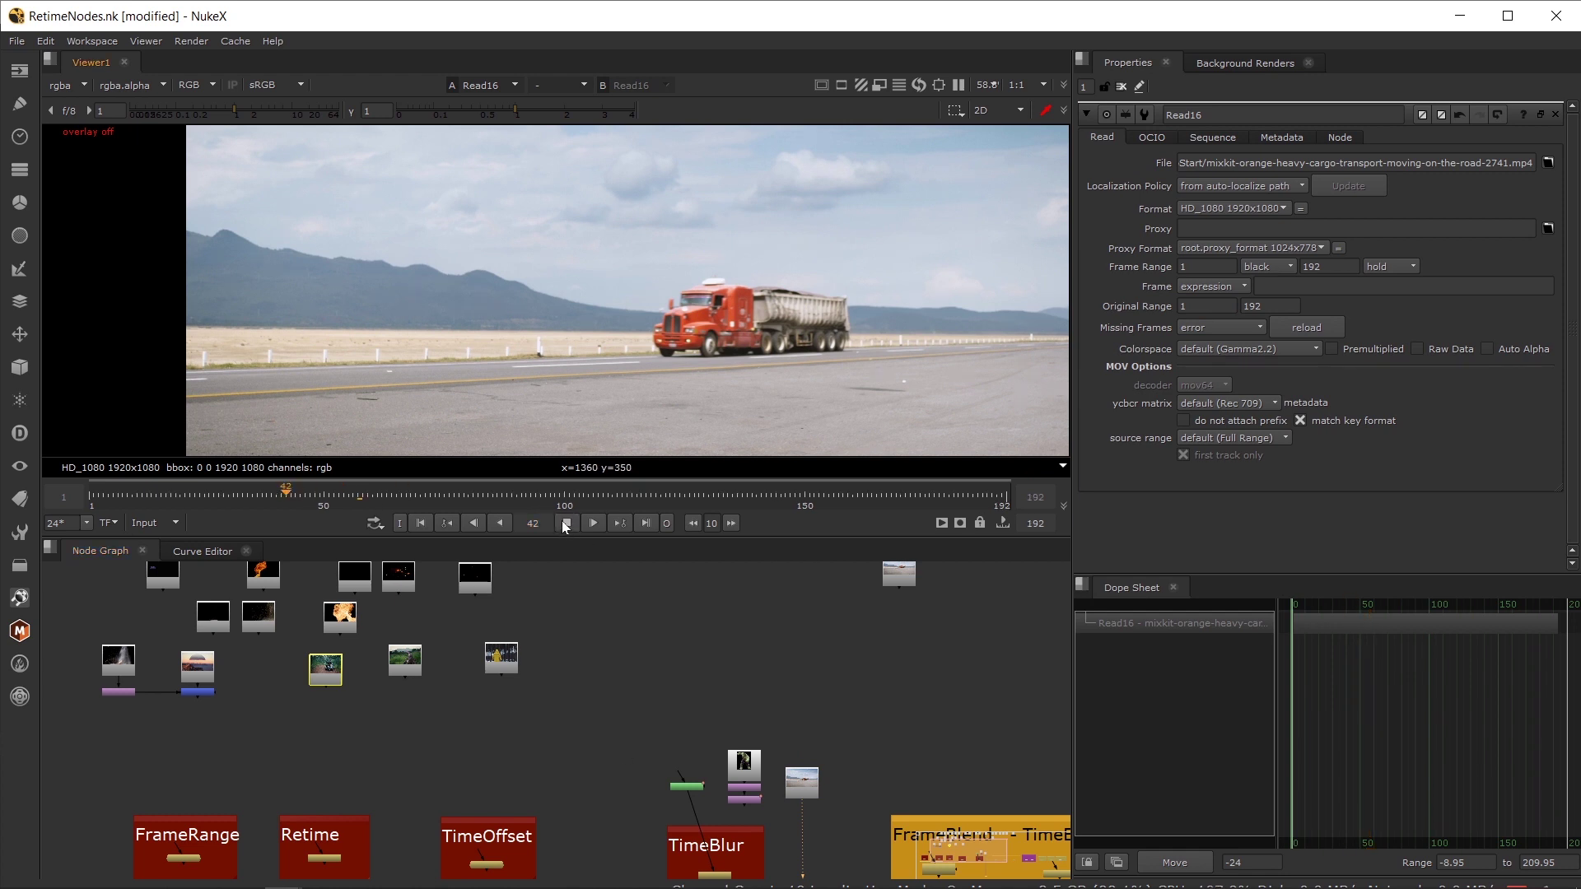
{"action": "left_click", "coordinate": [250, 493]}
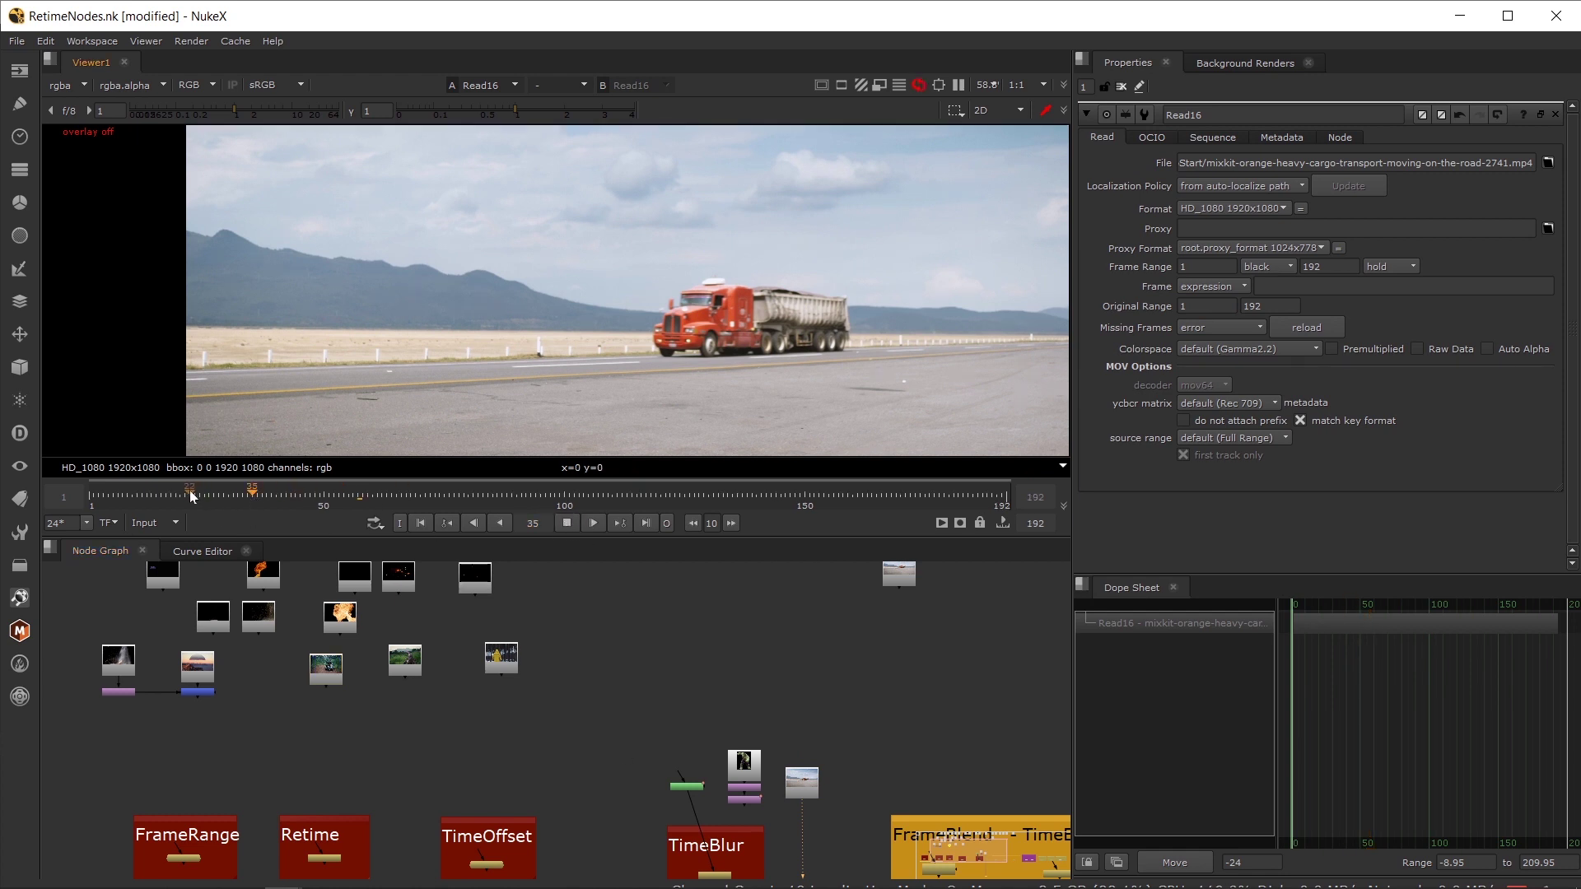
{"action": "left_click", "coordinate": [567, 523]}
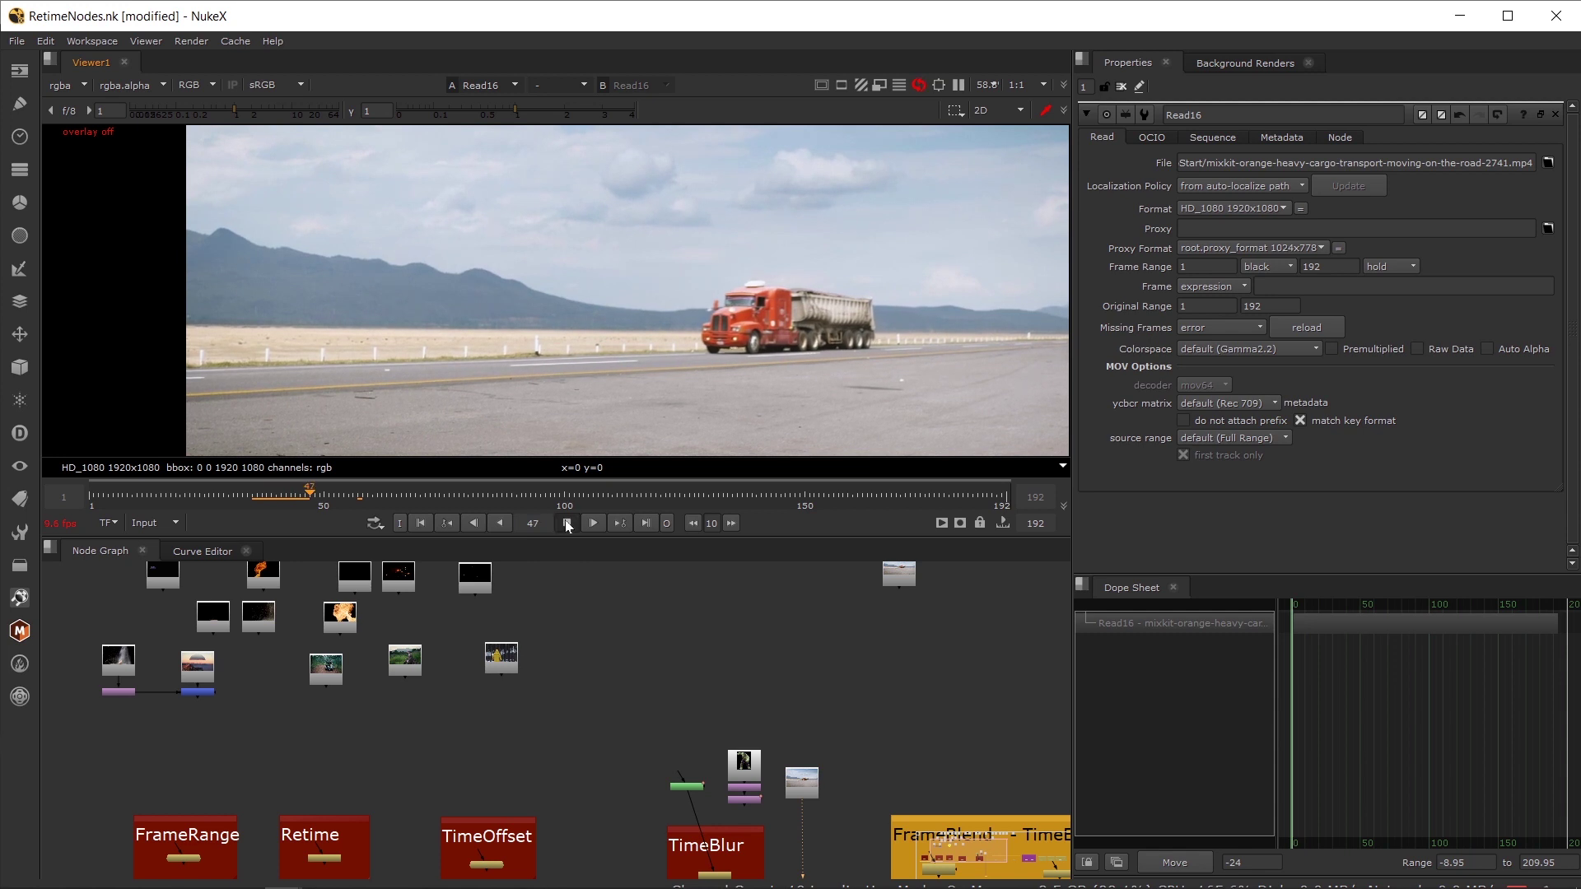
- Add a MotionBlur node after the Read16 truck clip and toggle it to disabled
{"action": "scroll", "coordinate": [822, 684], "scroll_direction": "up", "scroll_amount": 2}
{"action": "left_click", "coordinate": [803, 684]}
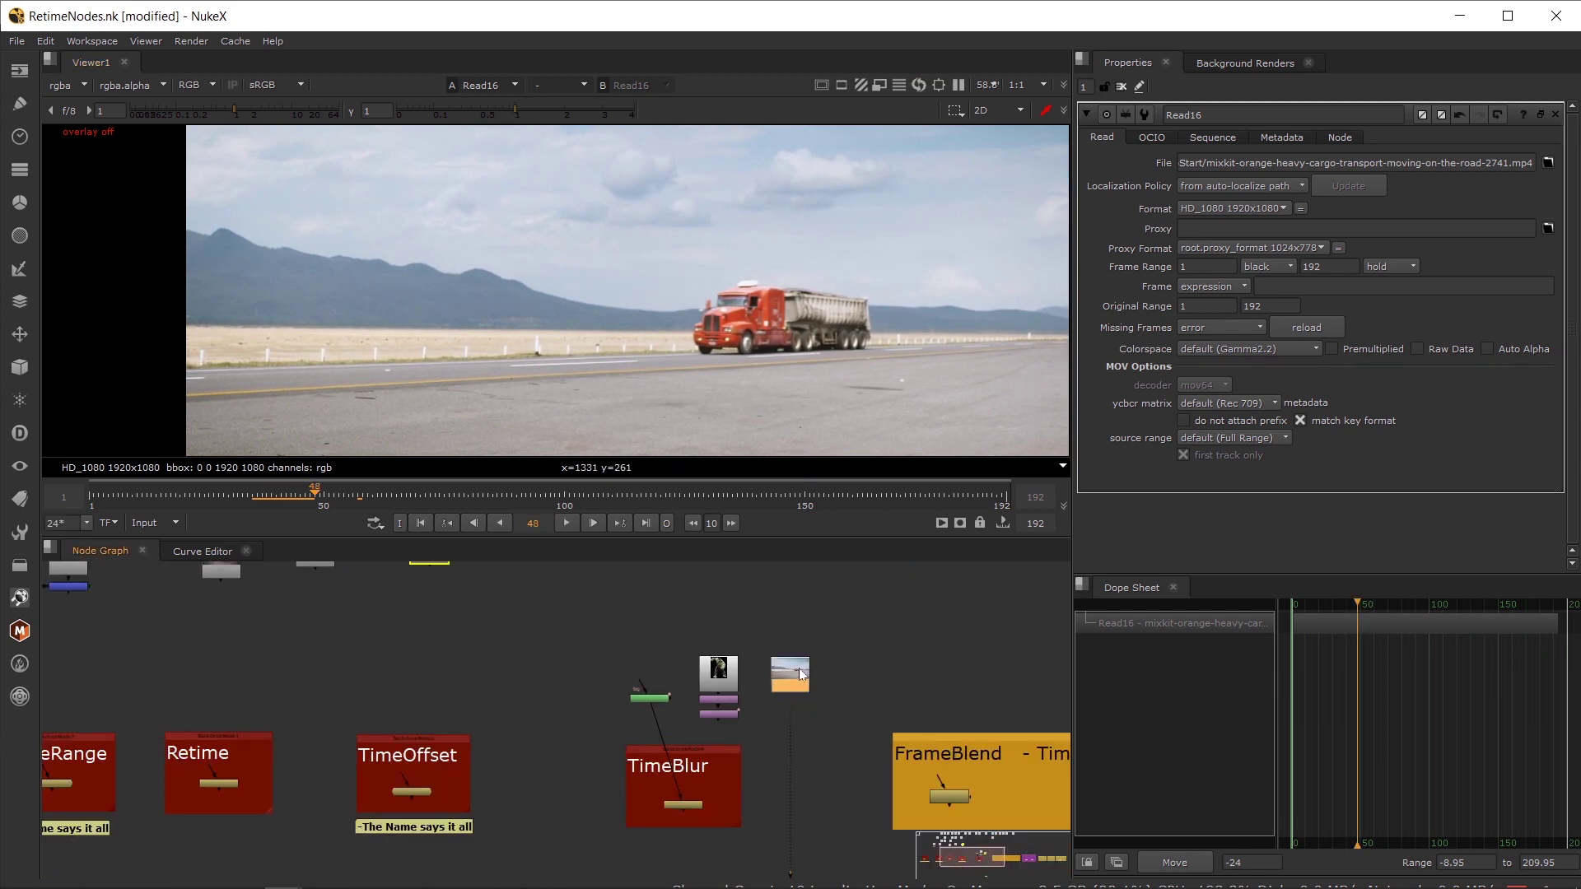
{"action": "key", "text": "Tab"}
{"action": "type", "text": "motion"}
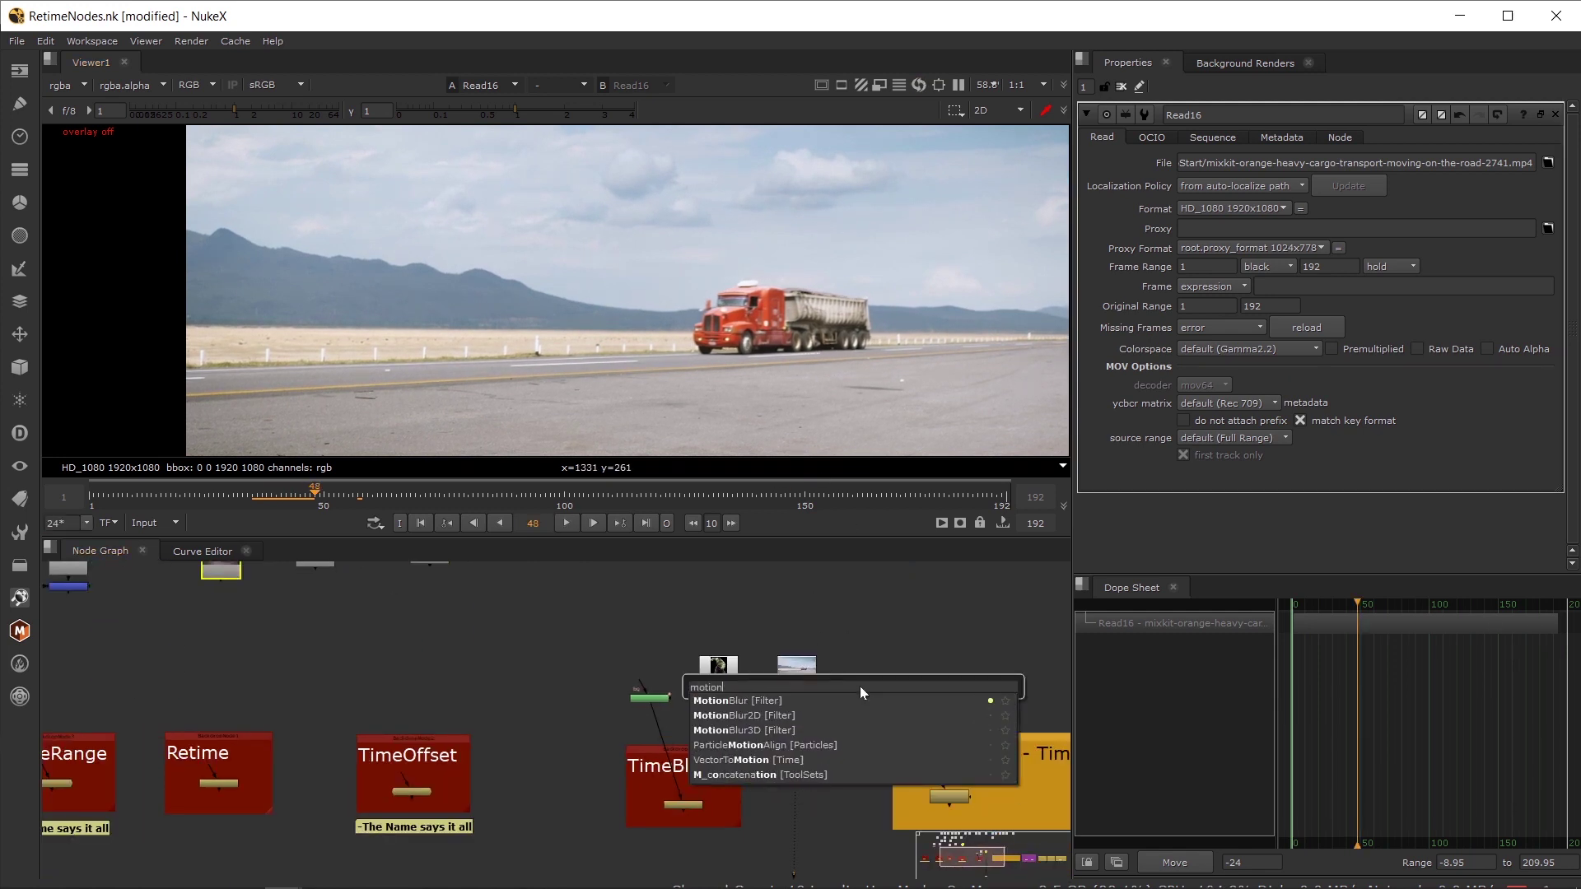
{"action": "key", "text": "Down"}
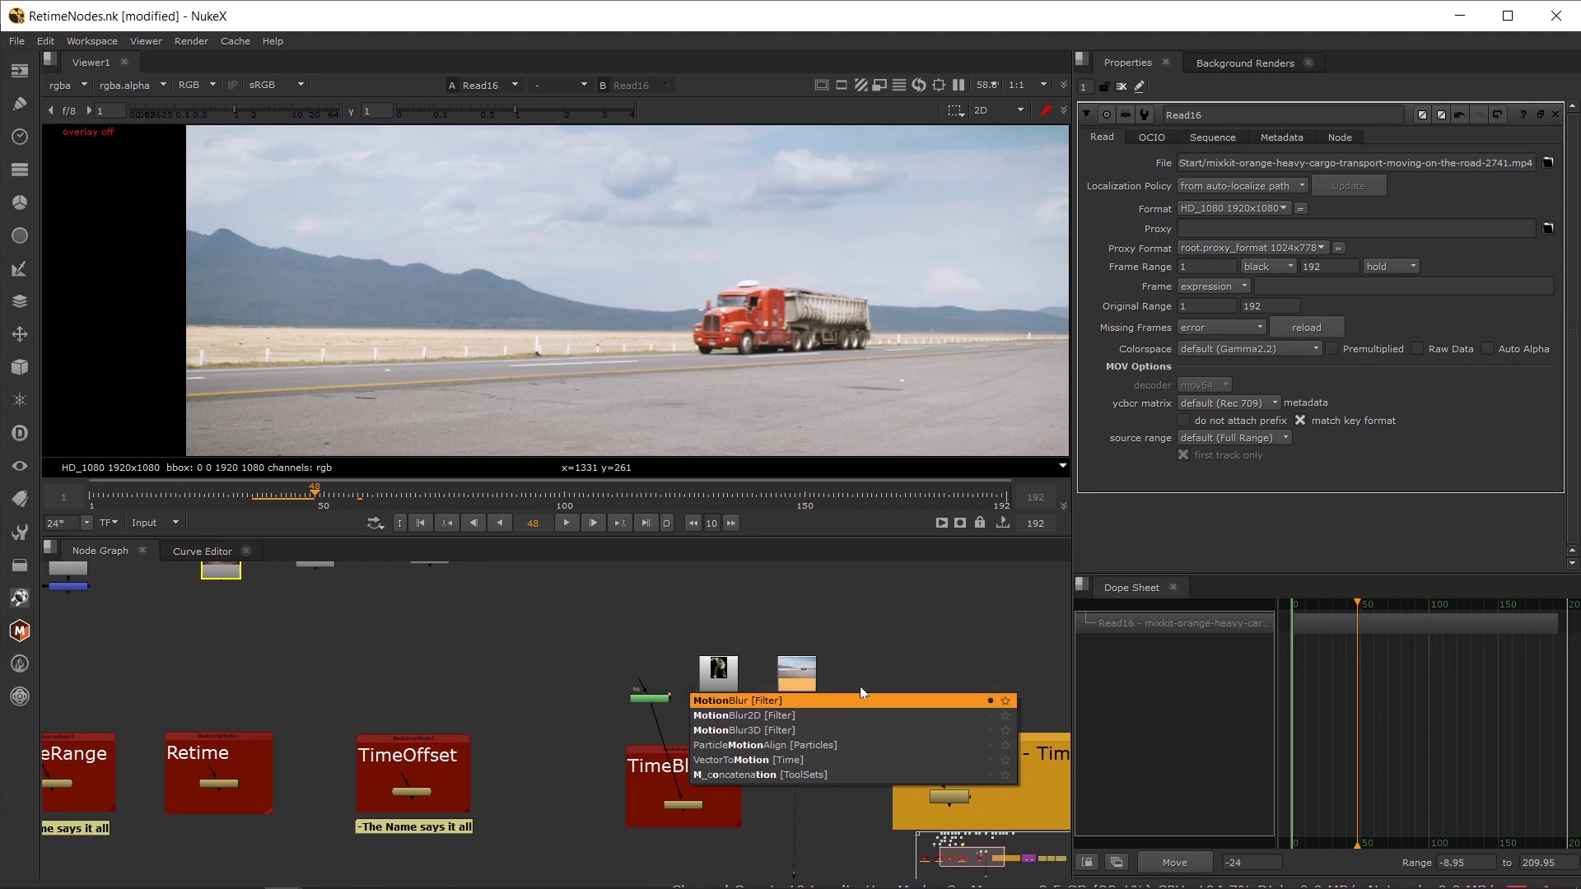
{"action": "key", "text": "Return"}
{"action": "key", "text": "d"}
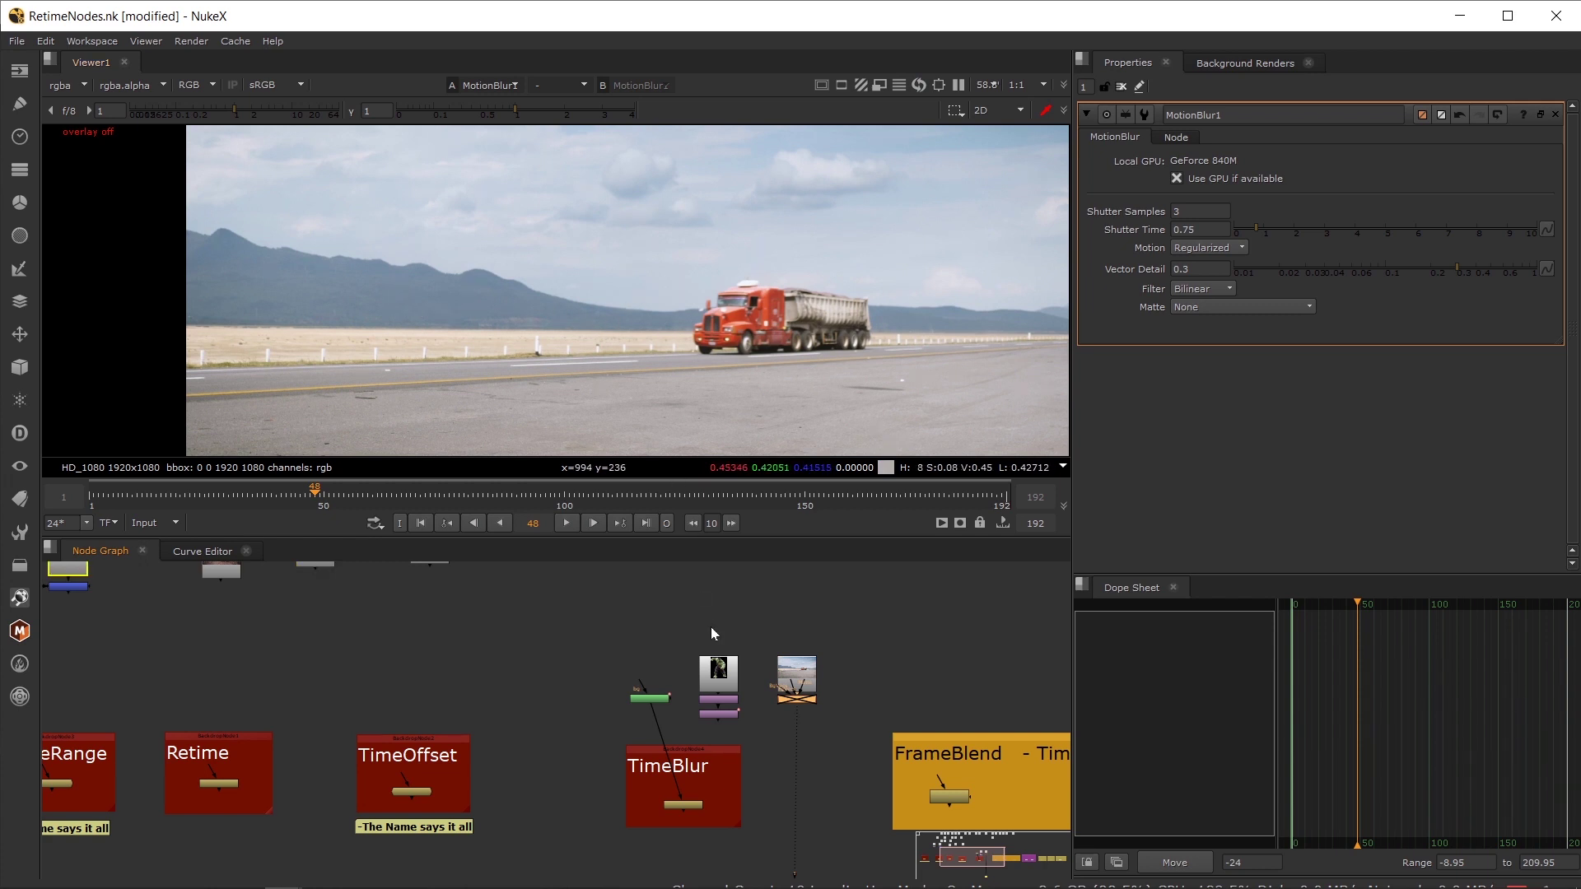
{"action": "scroll", "coordinate": [683, 683], "scroll_direction": "up", "scroll_amount": 5}
{"action": "left_click_drag", "start_coordinate": [675, 675], "coordinate": [663, 655]}
{"action": "scroll", "coordinate": [793, 626], "scroll_direction": "up", "scroll_amount": 1}
{"action": "left_click_drag", "start_coordinate": [847, 615], "coordinate": [441, 875]}
{"action": "scroll", "coordinate": [495, 782], "scroll_direction": "down", "scroll_amount": 4}
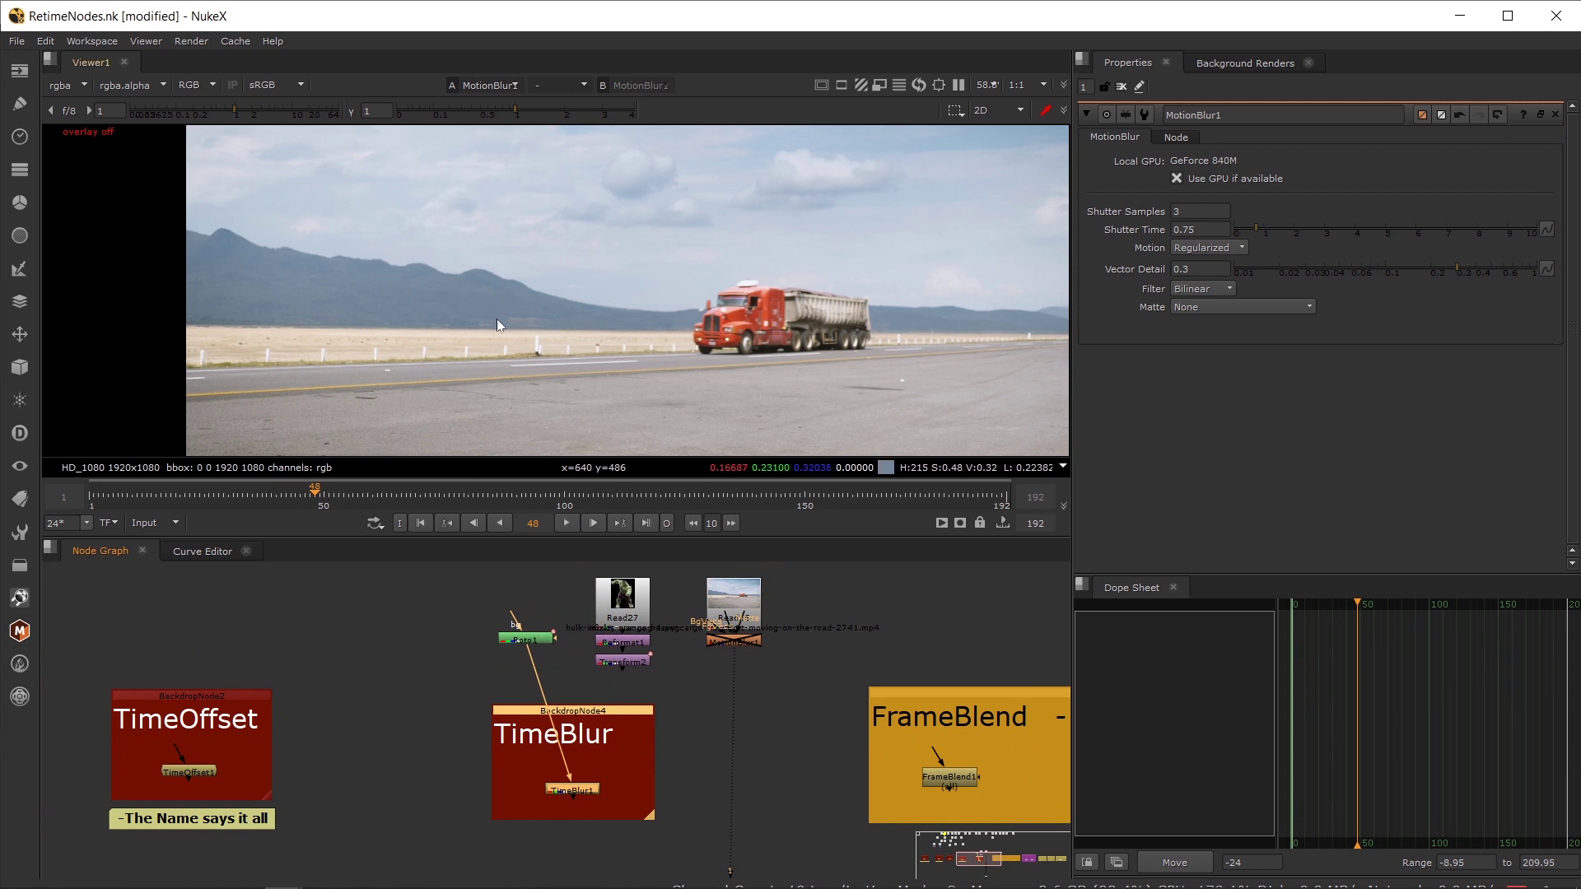
- Connect FrameBlend2 to the Read16 truck clip and view its output
{"action": "left_click_drag", "start_coordinate": [638, 766], "coordinate": [308, 747]}
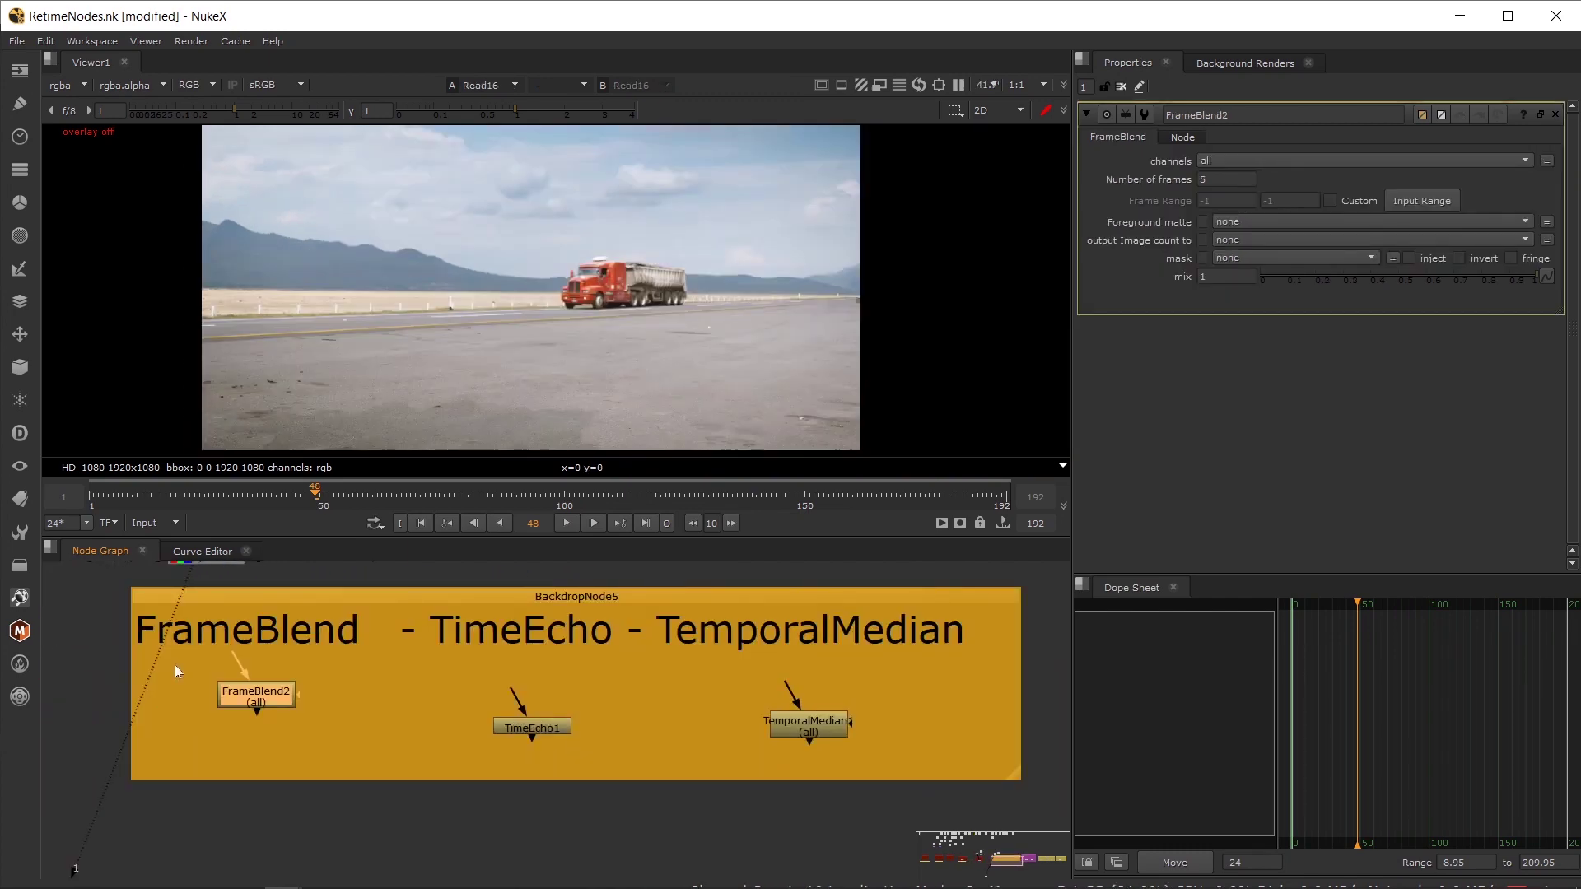
{"action": "left_click_drag", "start_coordinate": [179, 665], "coordinate": [368, 551]}
{"action": "scroll", "coordinate": [408, 744], "scroll_direction": "up", "scroll_amount": 2}
{"action": "key", "text": "1"}
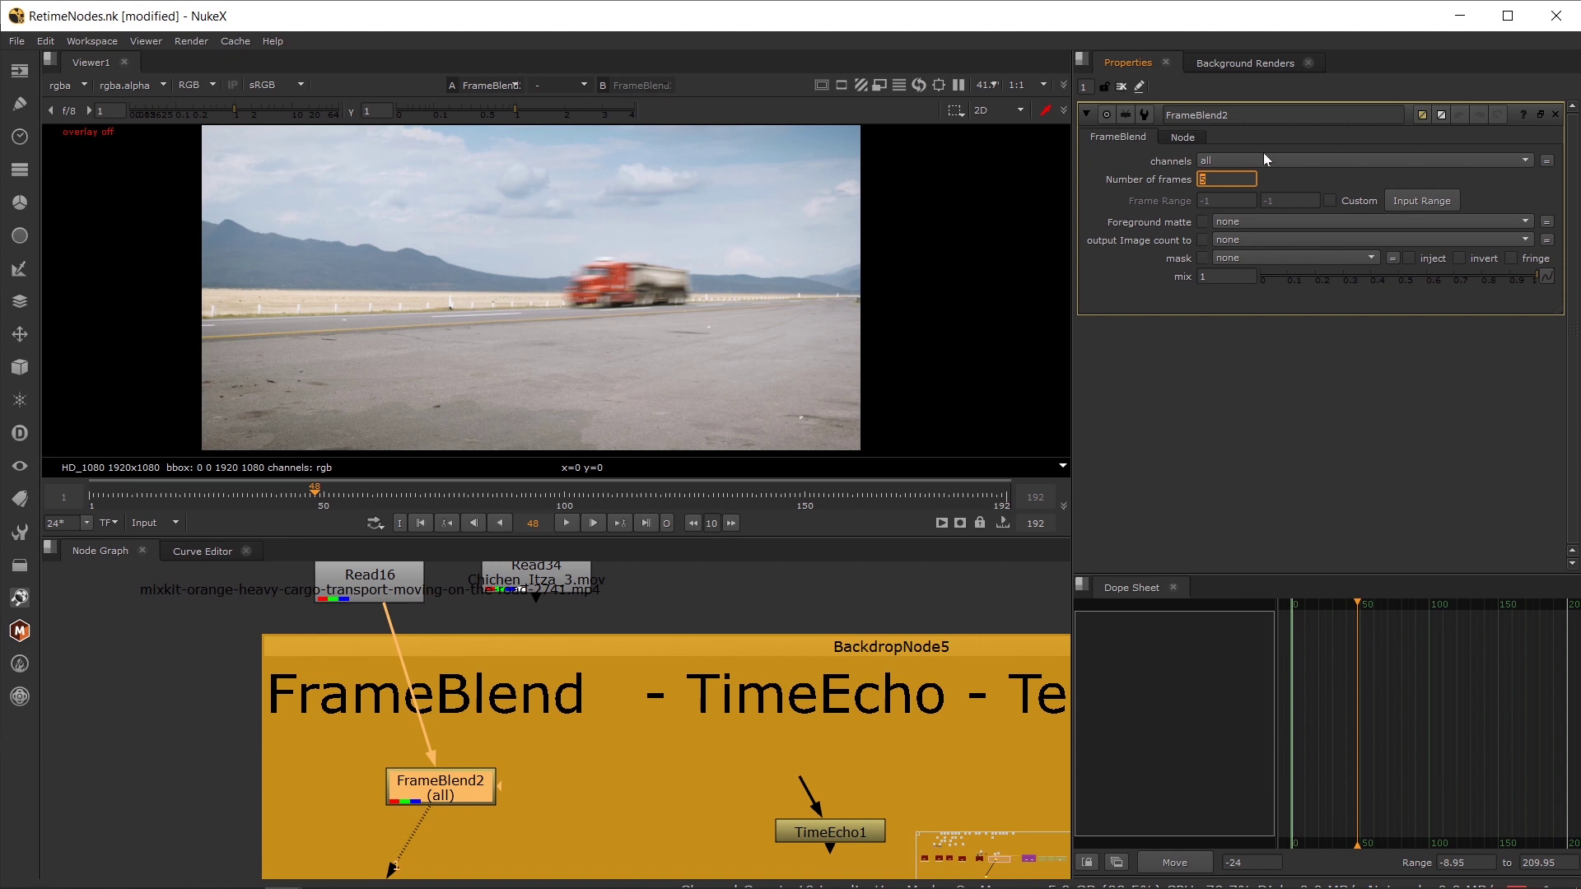
- Play the FrameBlend2 result on the truck clip several times from around frame 50 to examine the blended motion, and stop the playback
{"action": "left_click", "coordinate": [567, 527]}
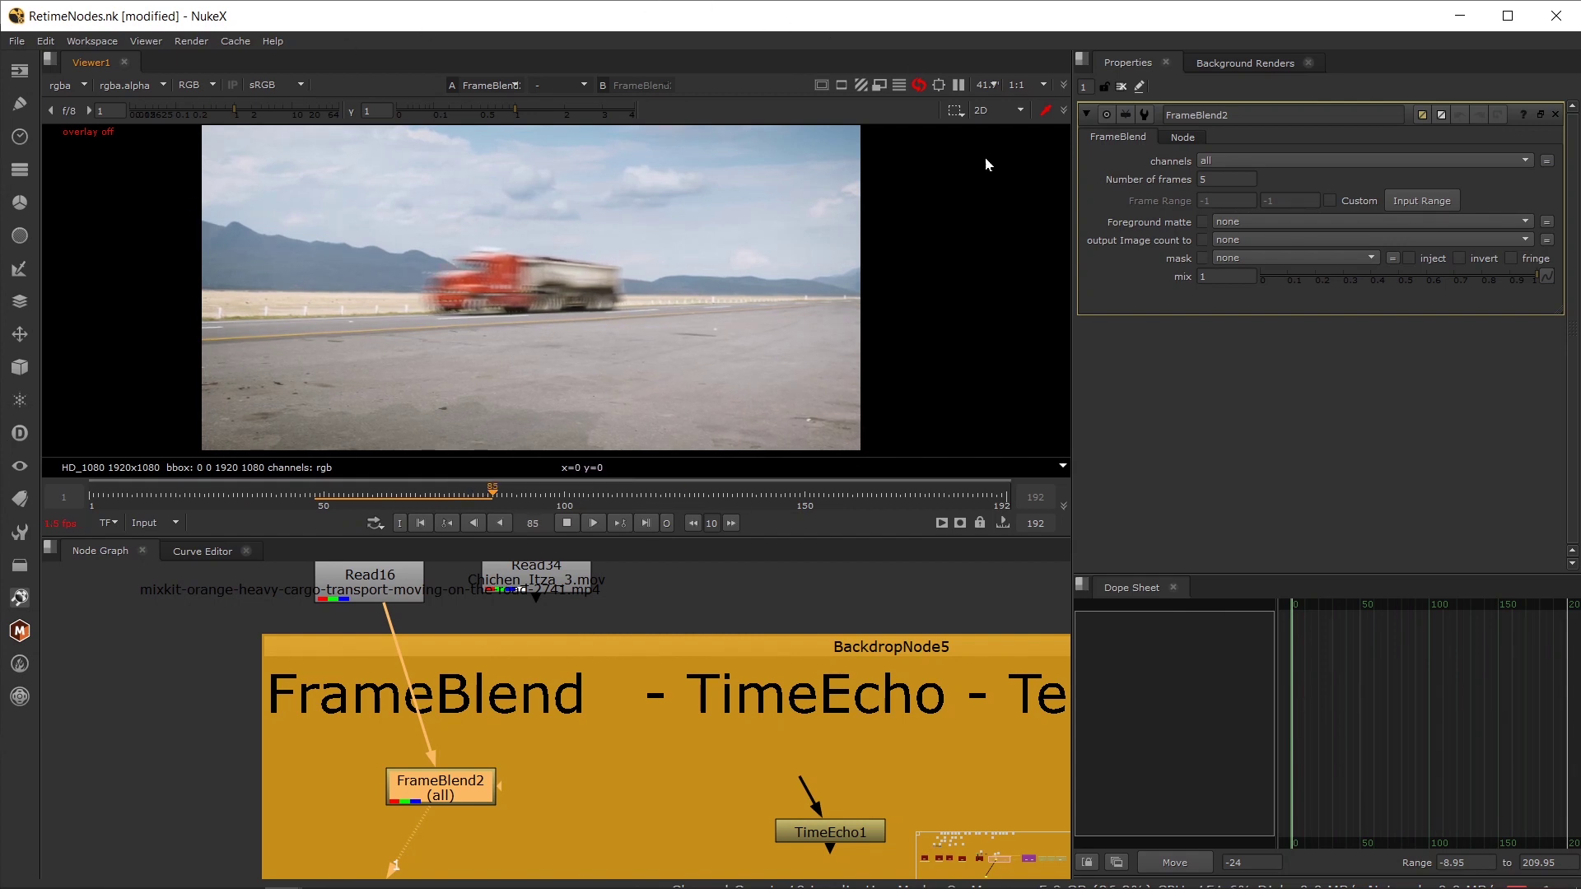
{"action": "left_click", "coordinate": [343, 496]}
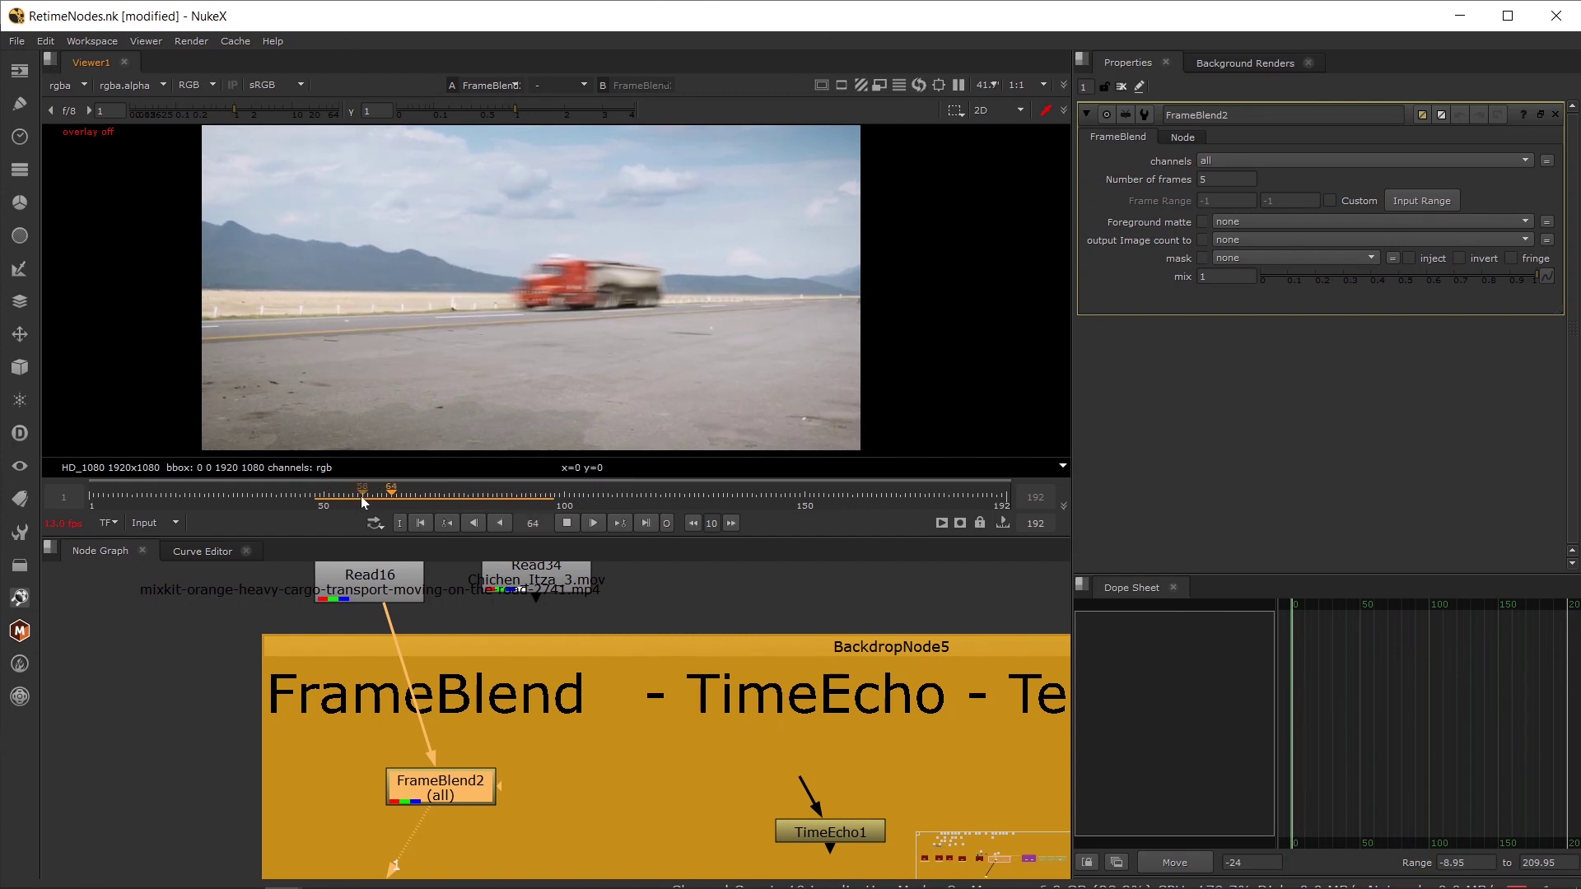
{"action": "left_click", "coordinate": [328, 501]}
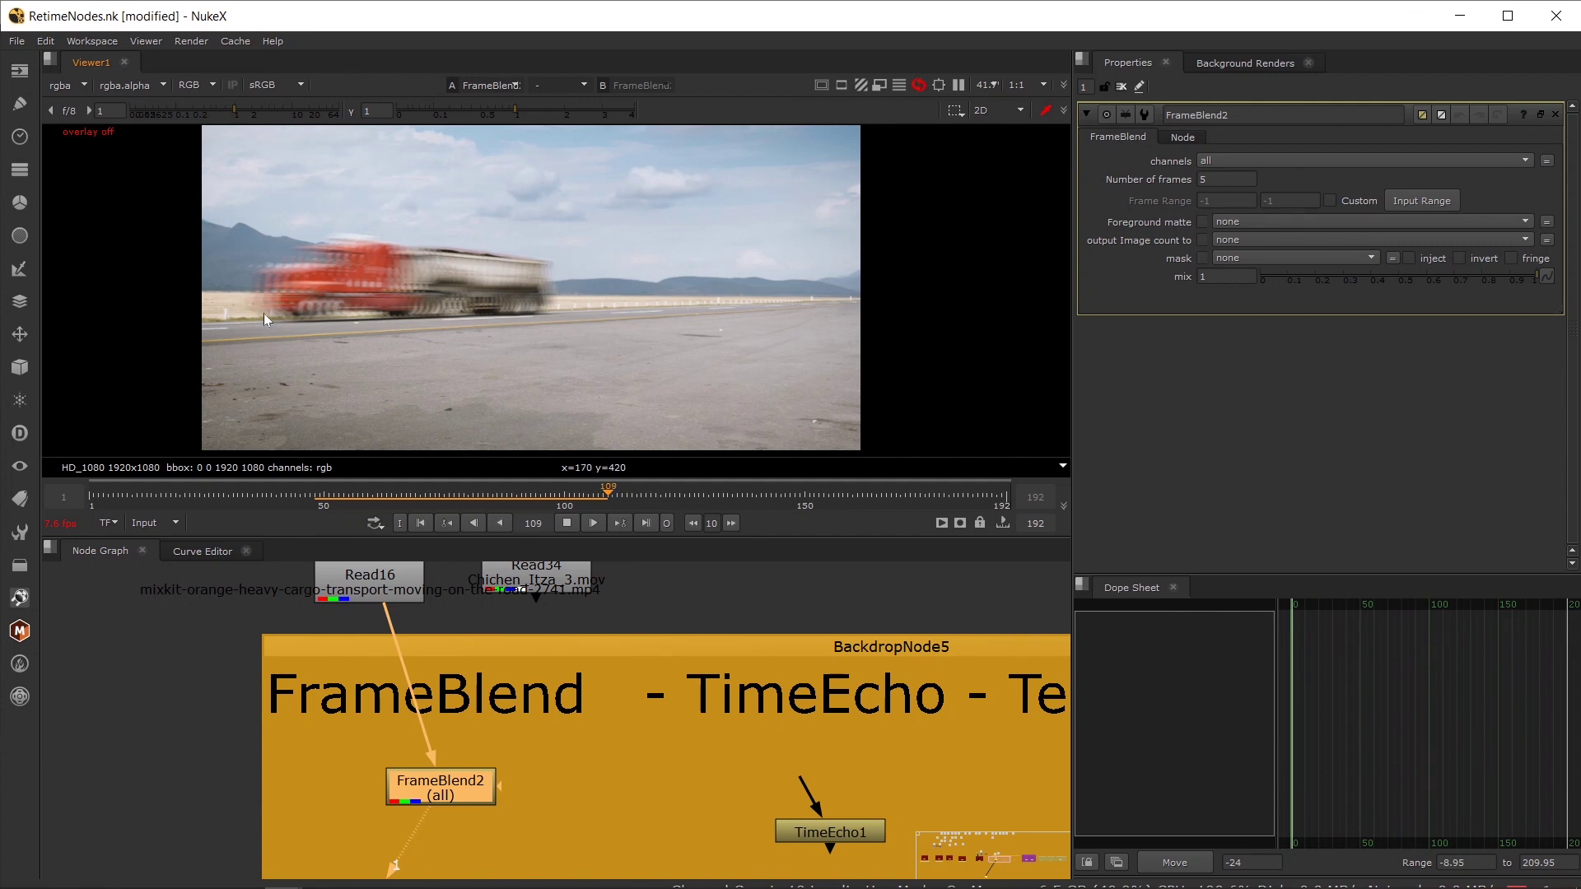
{"action": "left_click", "coordinate": [566, 522]}
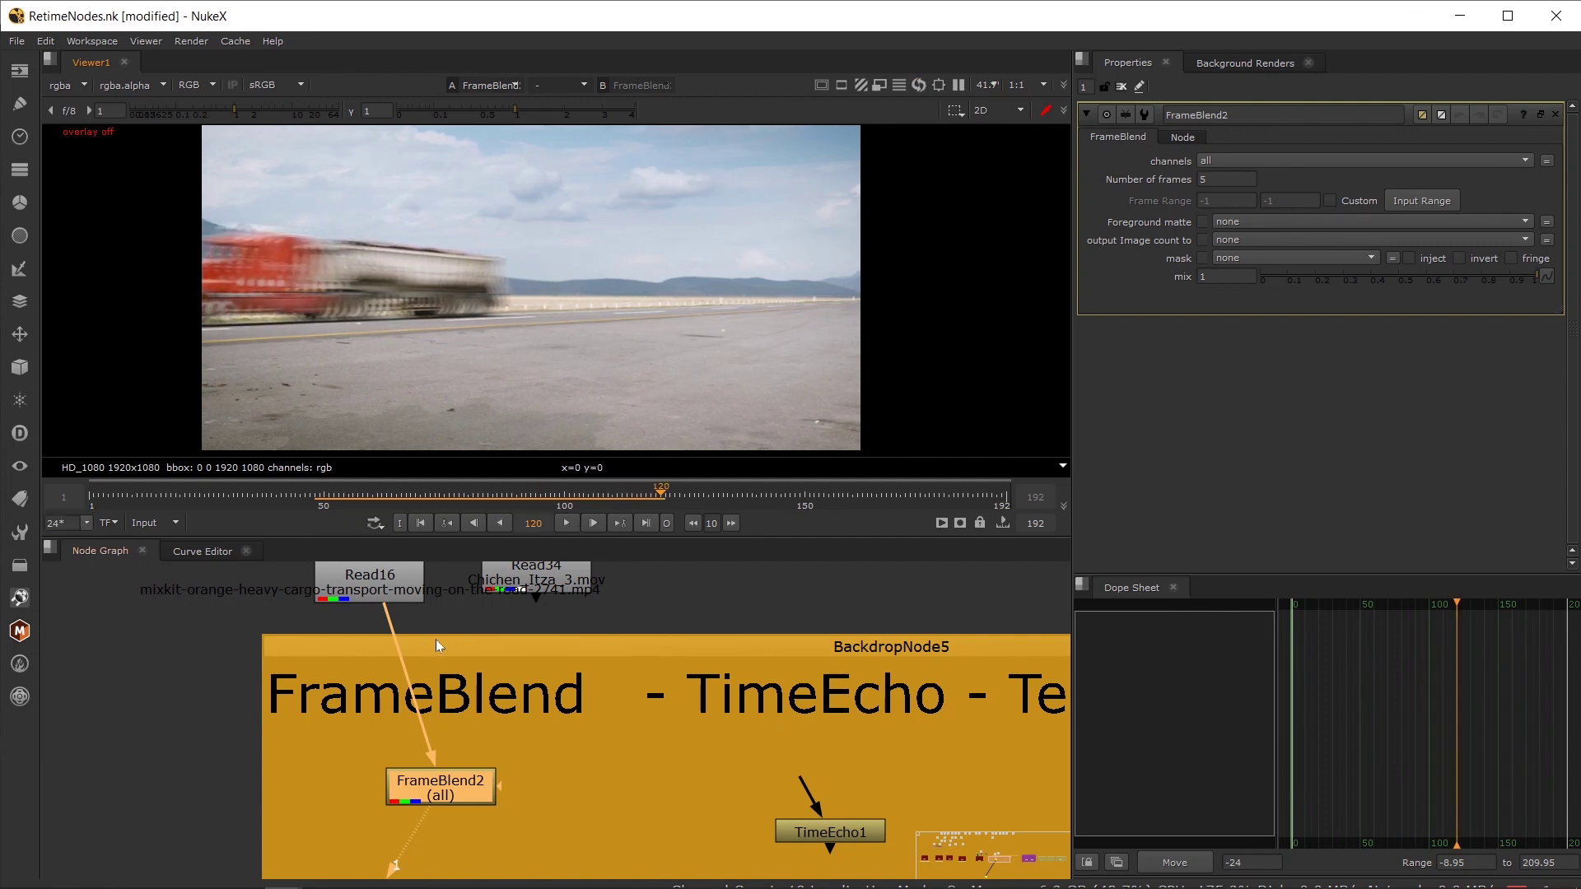
{"action": "left_click", "coordinate": [339, 496]}
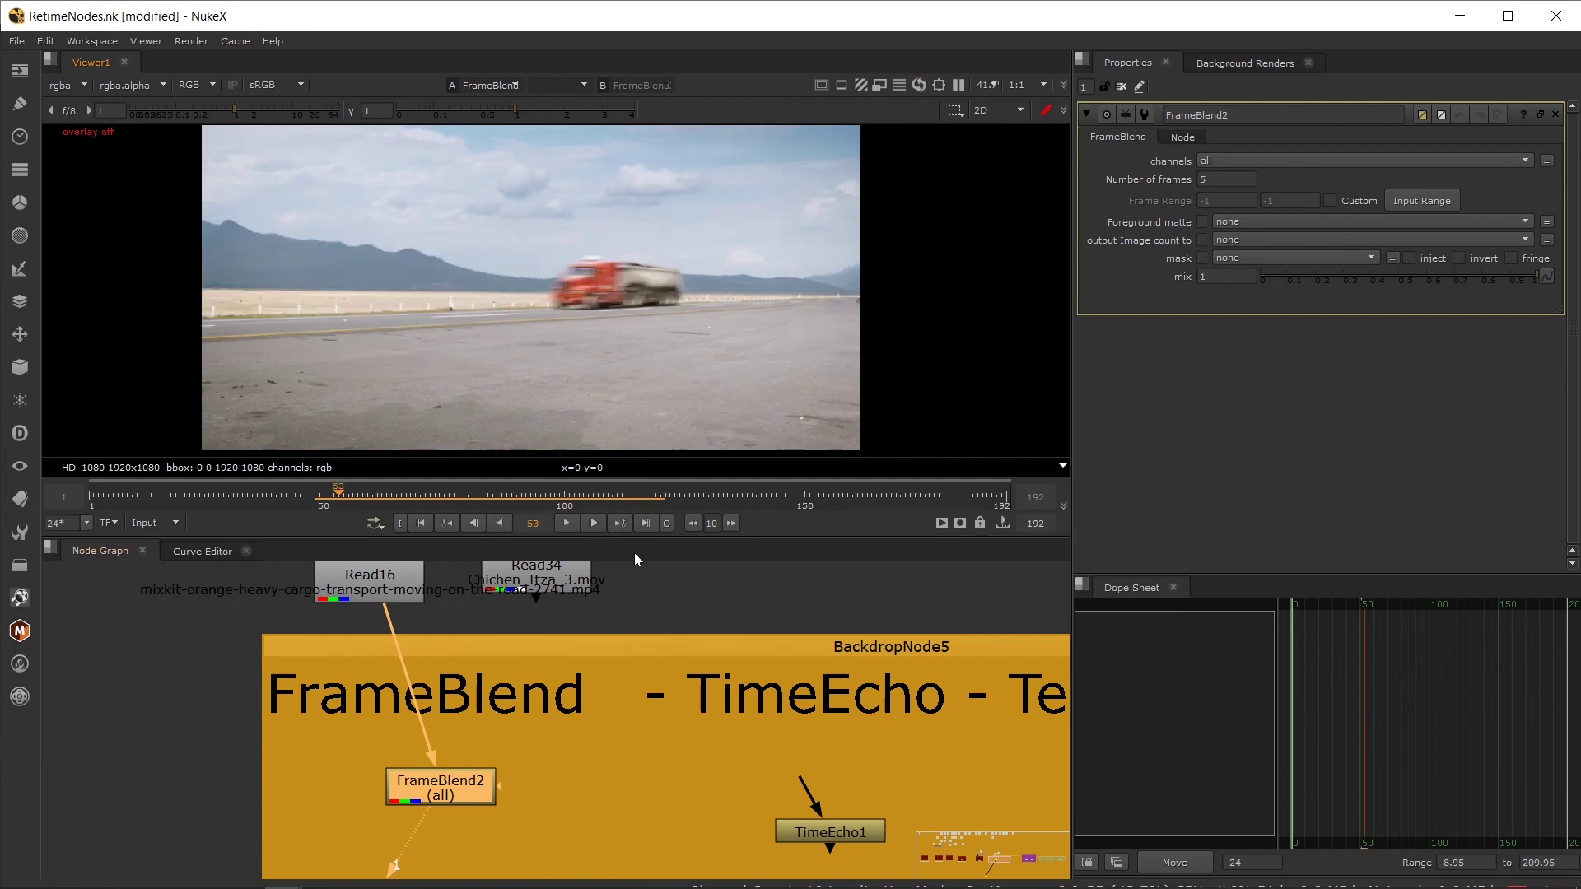
{"action": "left_click", "coordinate": [567, 523]}
{"action": "left_click", "coordinate": [566, 523]}
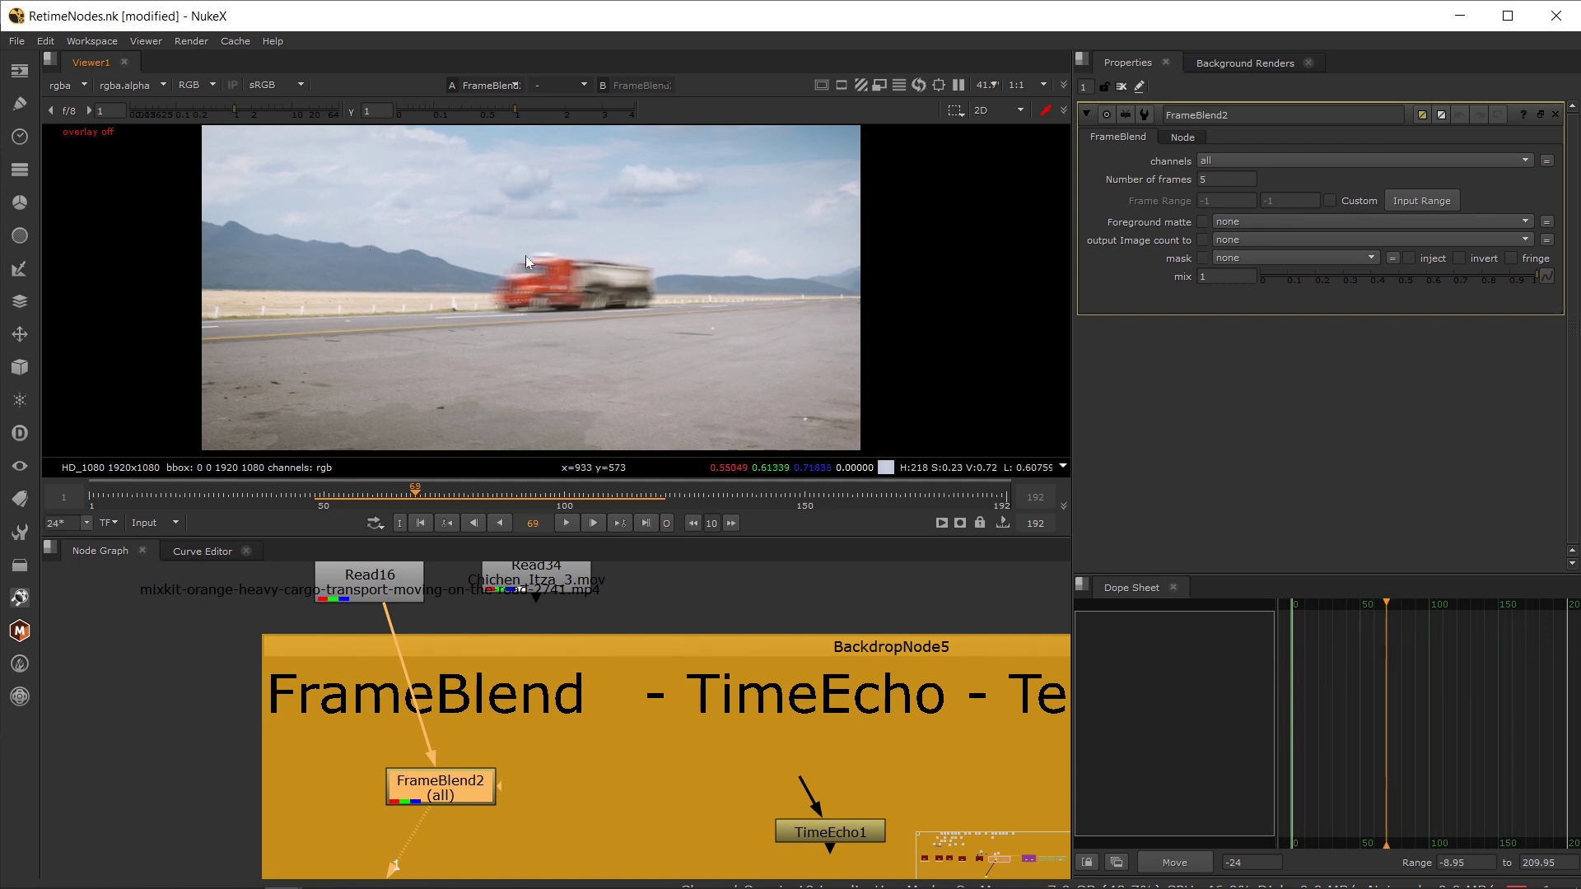
- Set FrameBlend2's number of frames to 11 and play the truck clip to review the stronger blending
{"action": "left_click_drag", "start_coordinate": [1217, 179], "coordinate": [1148, 177]}
{"action": "type", "text": "11"}
{"action": "key", "text": "Return"}
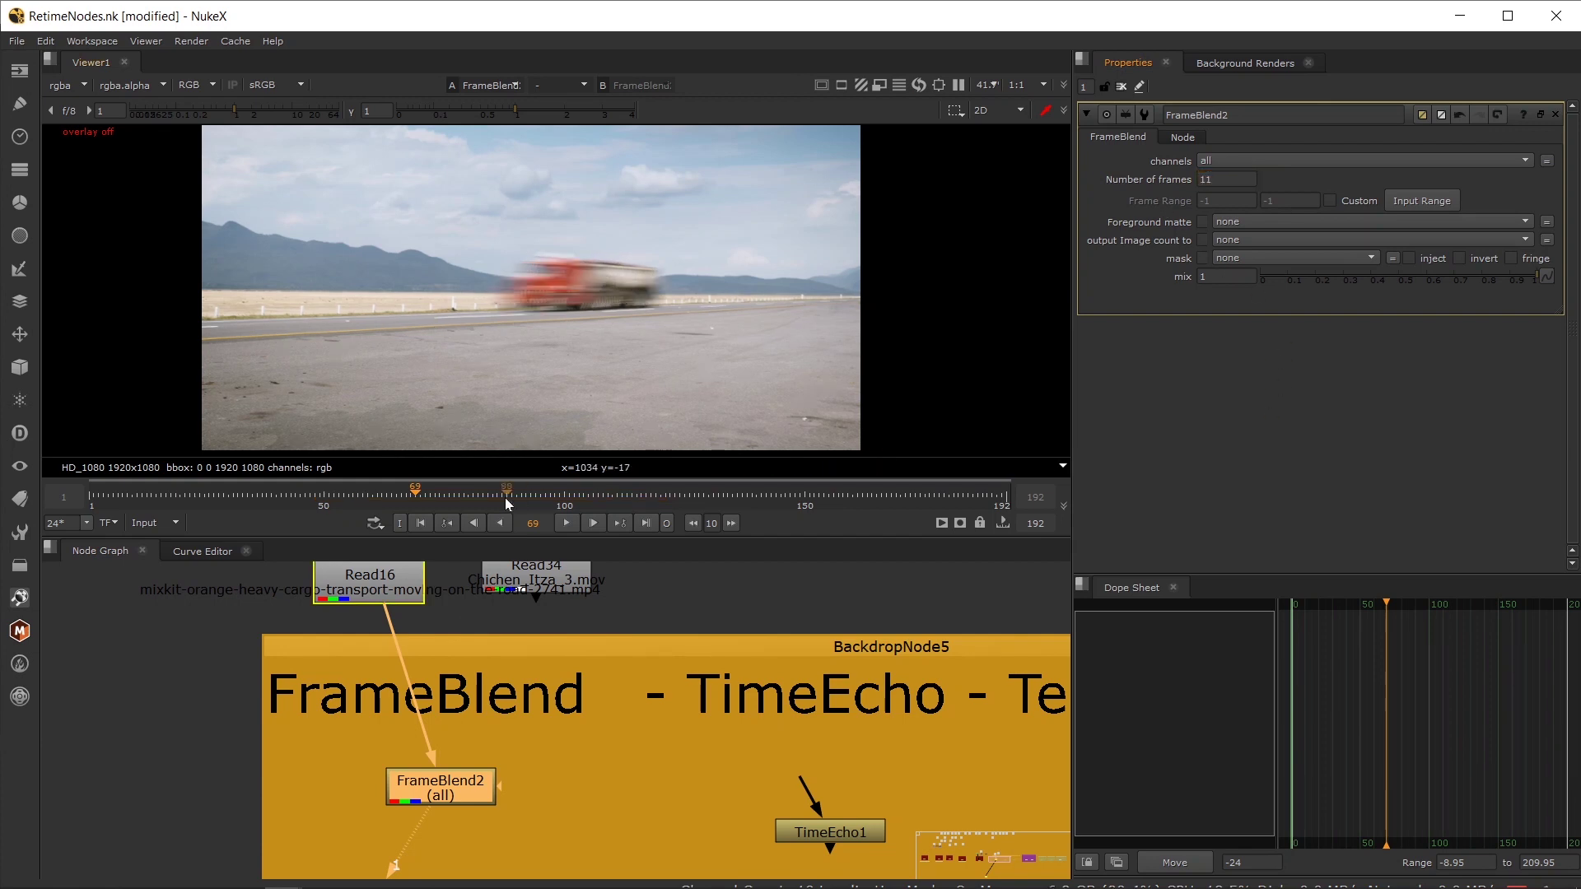
{"action": "left_click", "coordinate": [568, 522]}
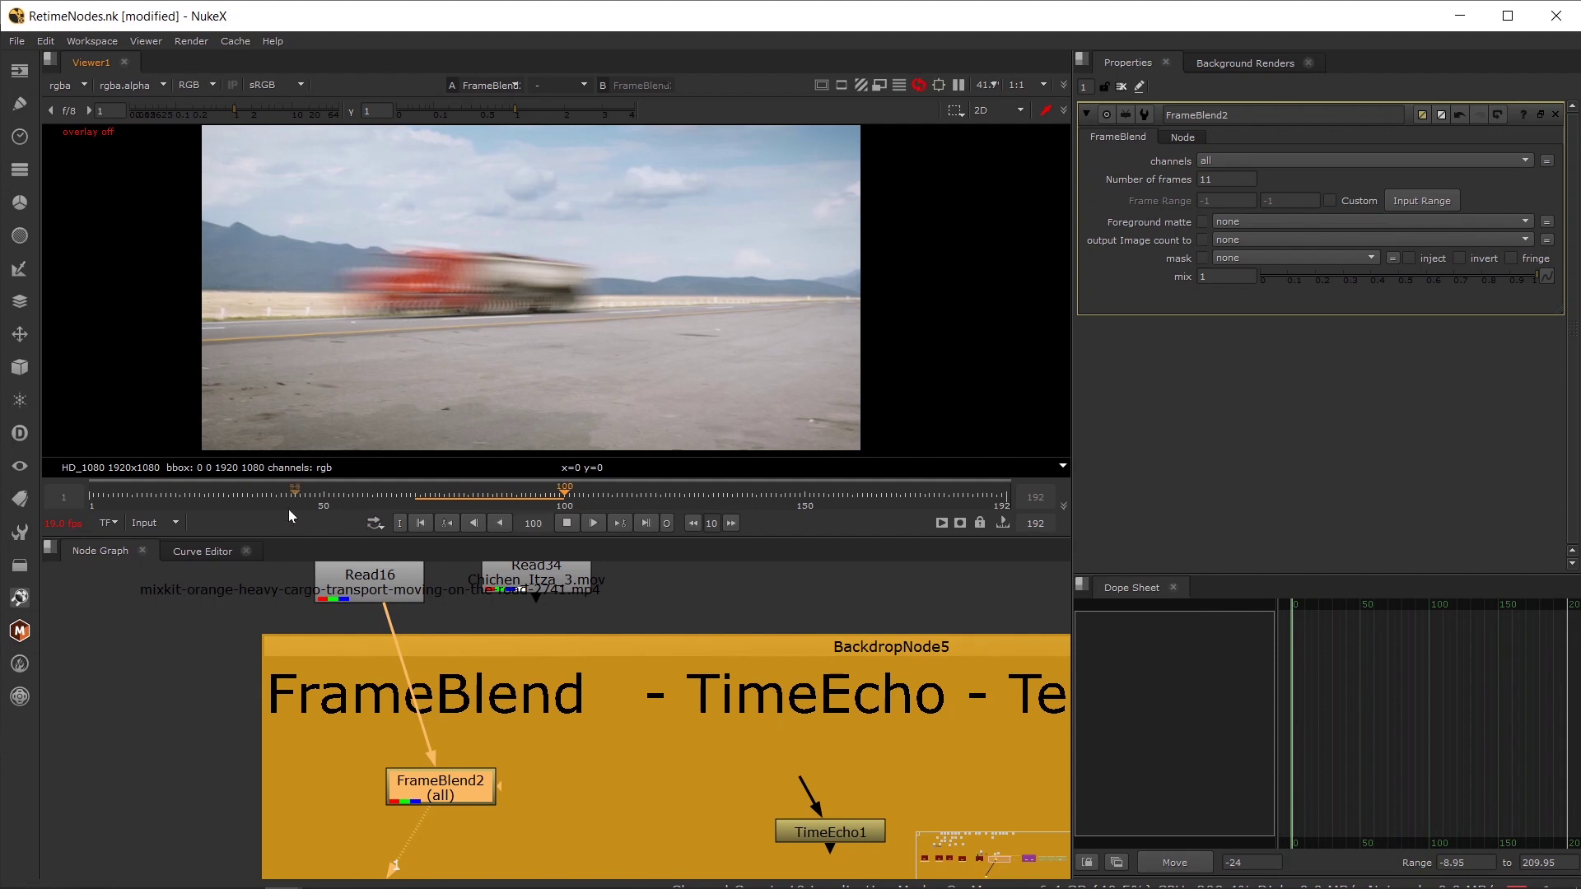
{"action": "left_click", "coordinate": [119, 494]}
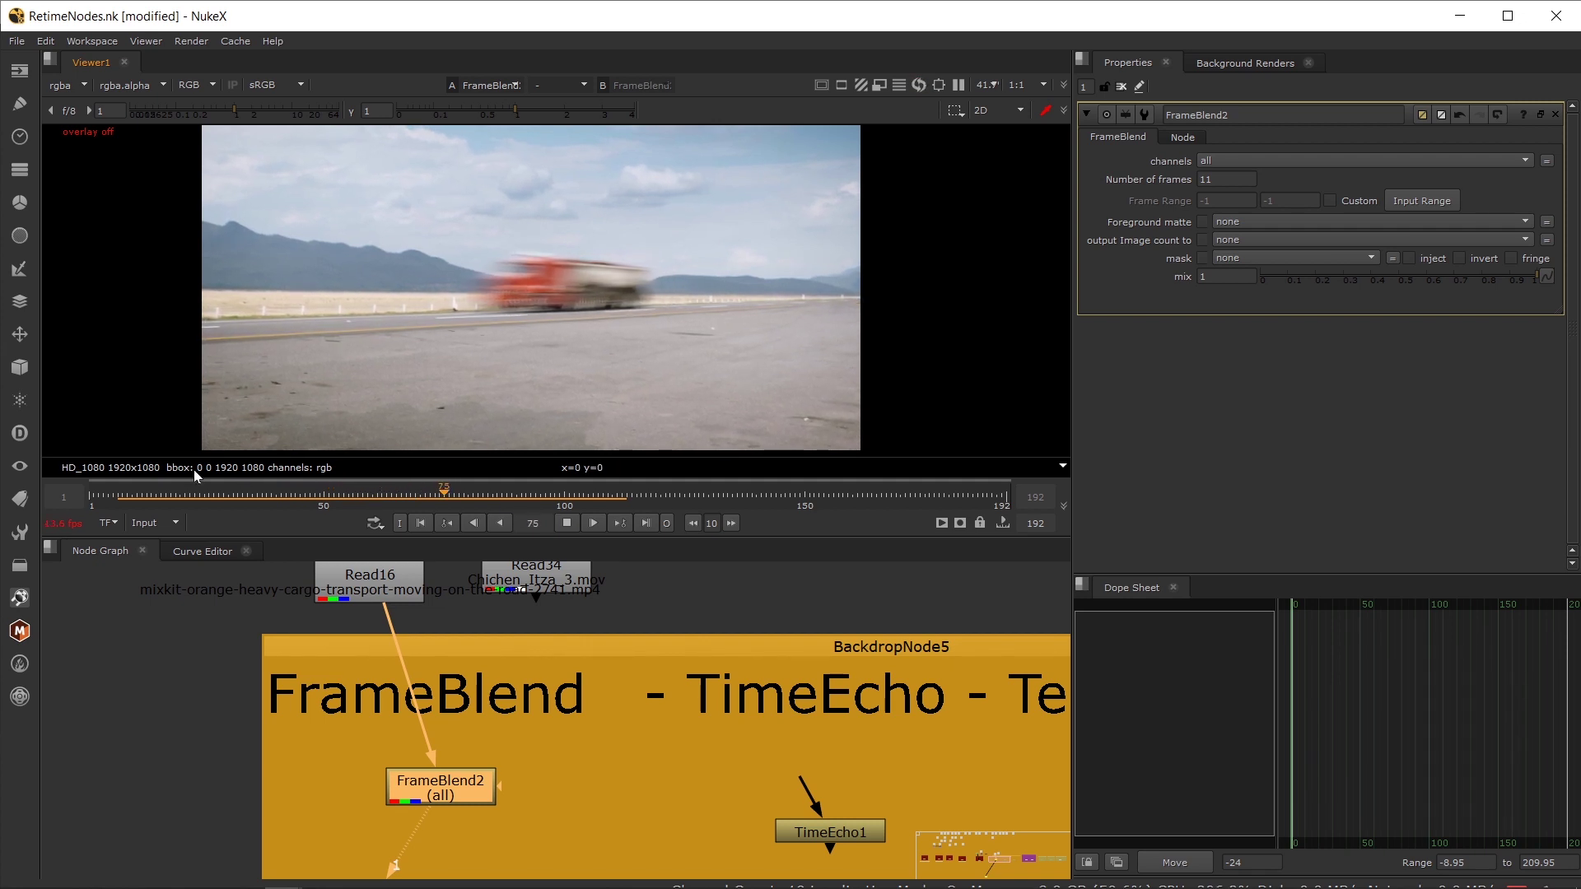
{"action": "left_click", "coordinate": [171, 497]}
{"action": "left_click", "coordinate": [566, 524]}
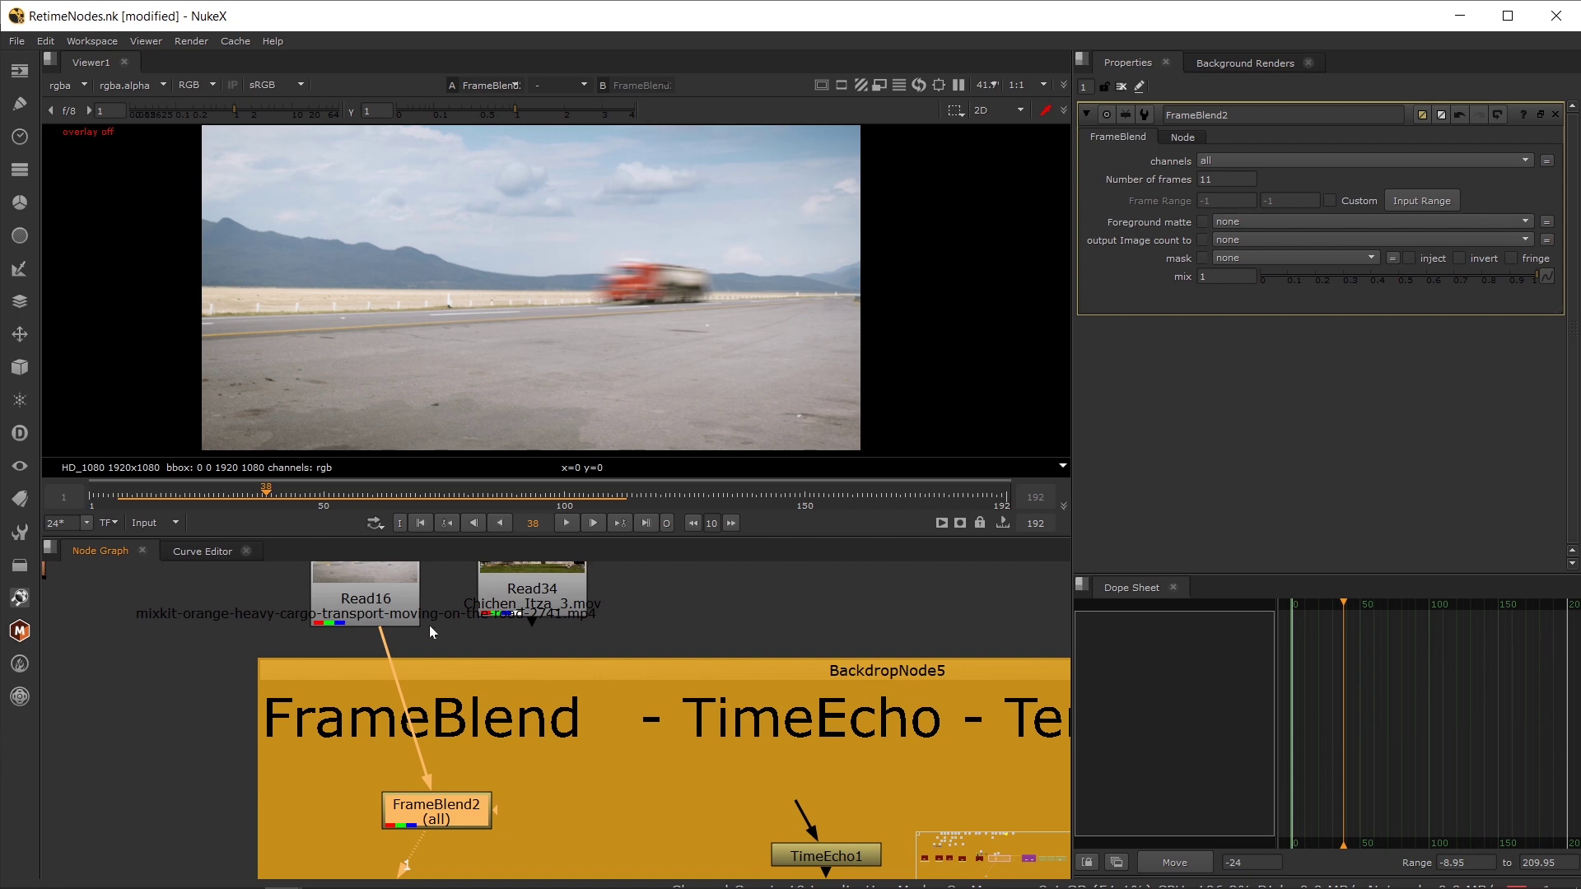
- Feed the Read34 Chichen_Itza_3.mov clip into FrameBlend2 and compare the original with the blended output around the walking person
{"action": "left_click_drag", "start_coordinate": [527, 602], "coordinate": [527, 627]}
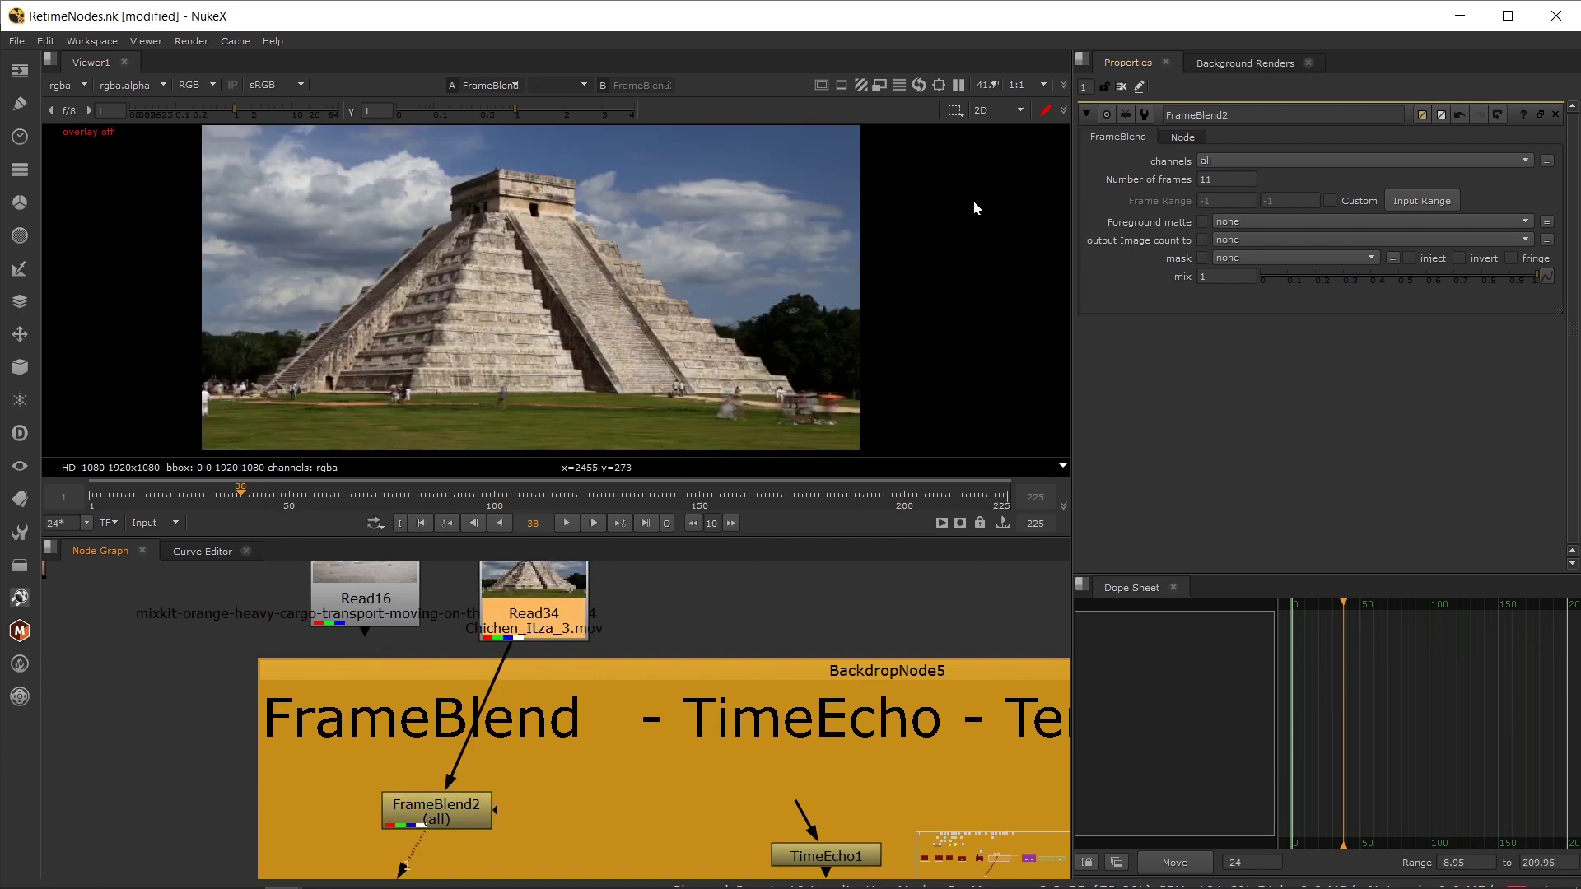
{"action": "scroll", "coordinate": [496, 359], "scroll_direction": "up", "scroll_amount": 6}
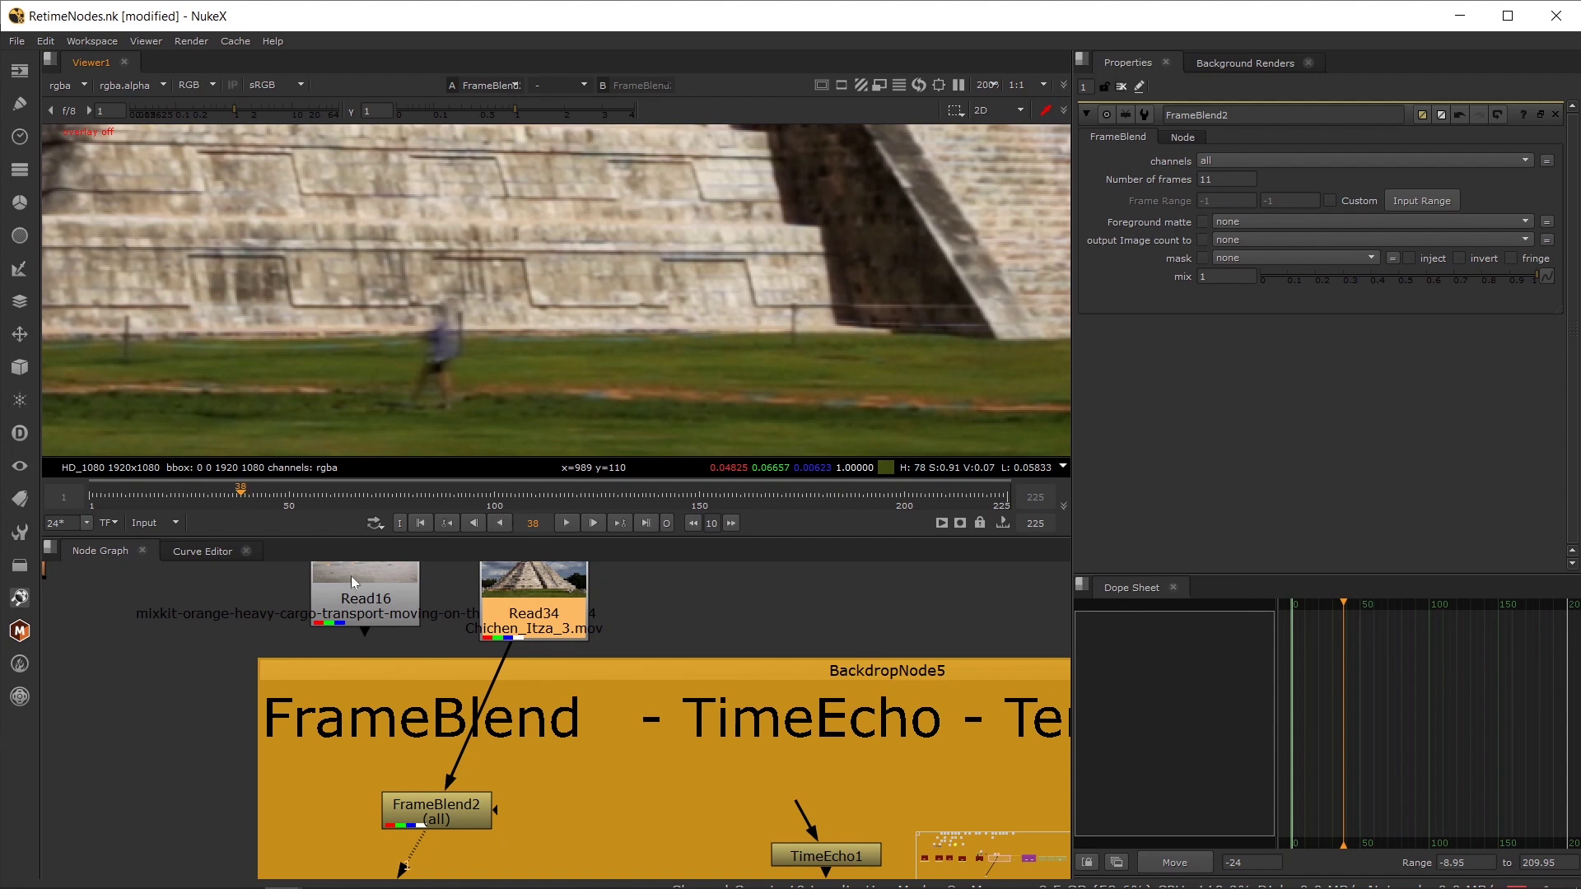
{"action": "key", "text": "1"}
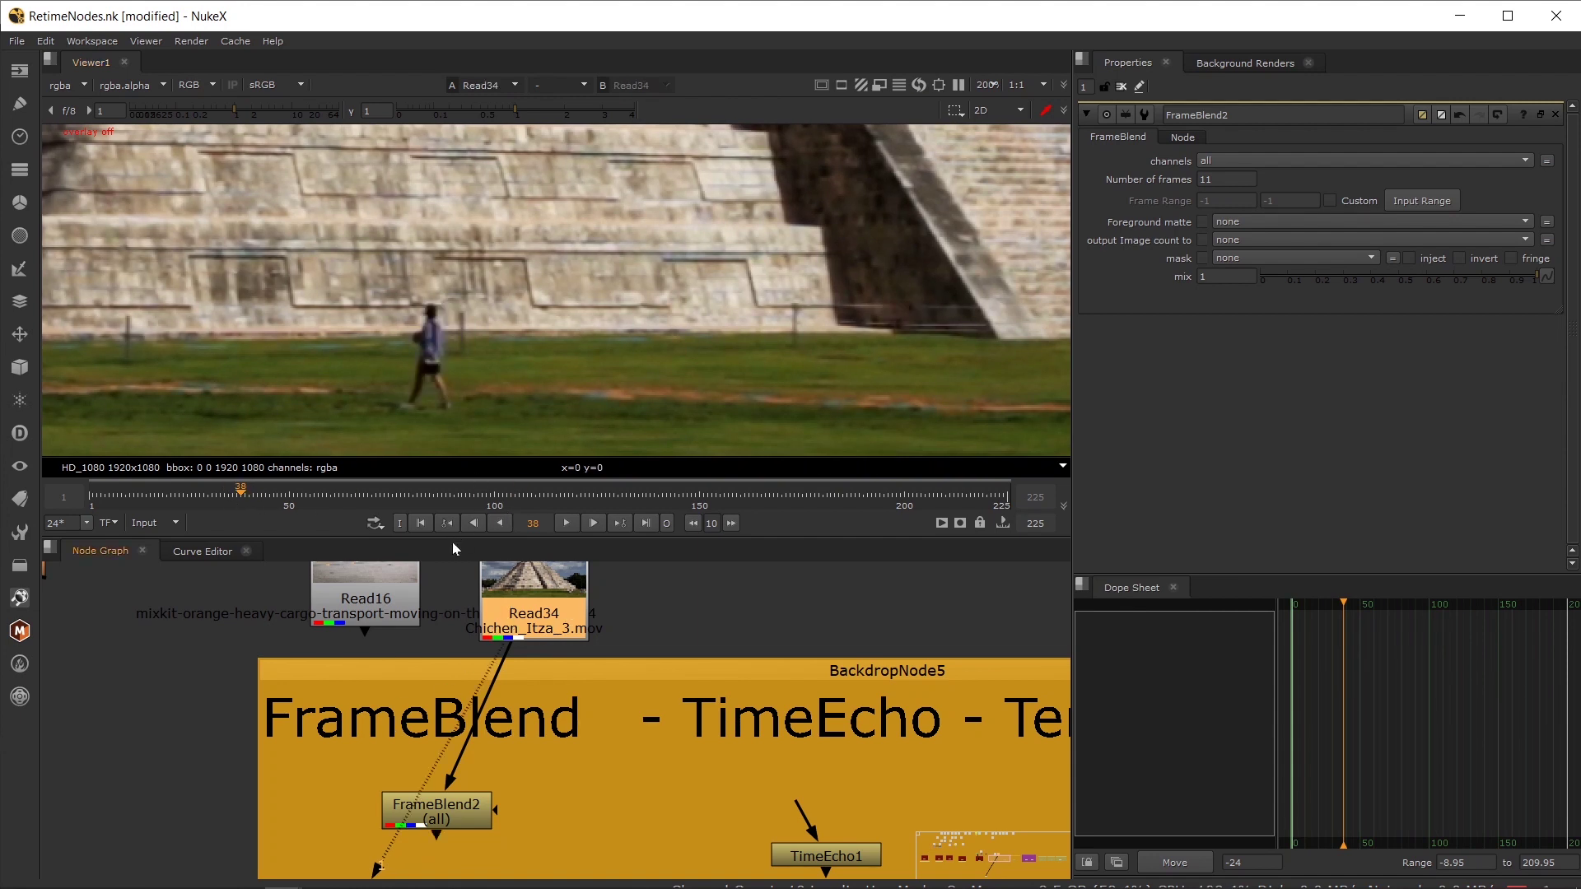
{"action": "left_click", "coordinate": [422, 829]}
{"action": "key", "text": "1"}
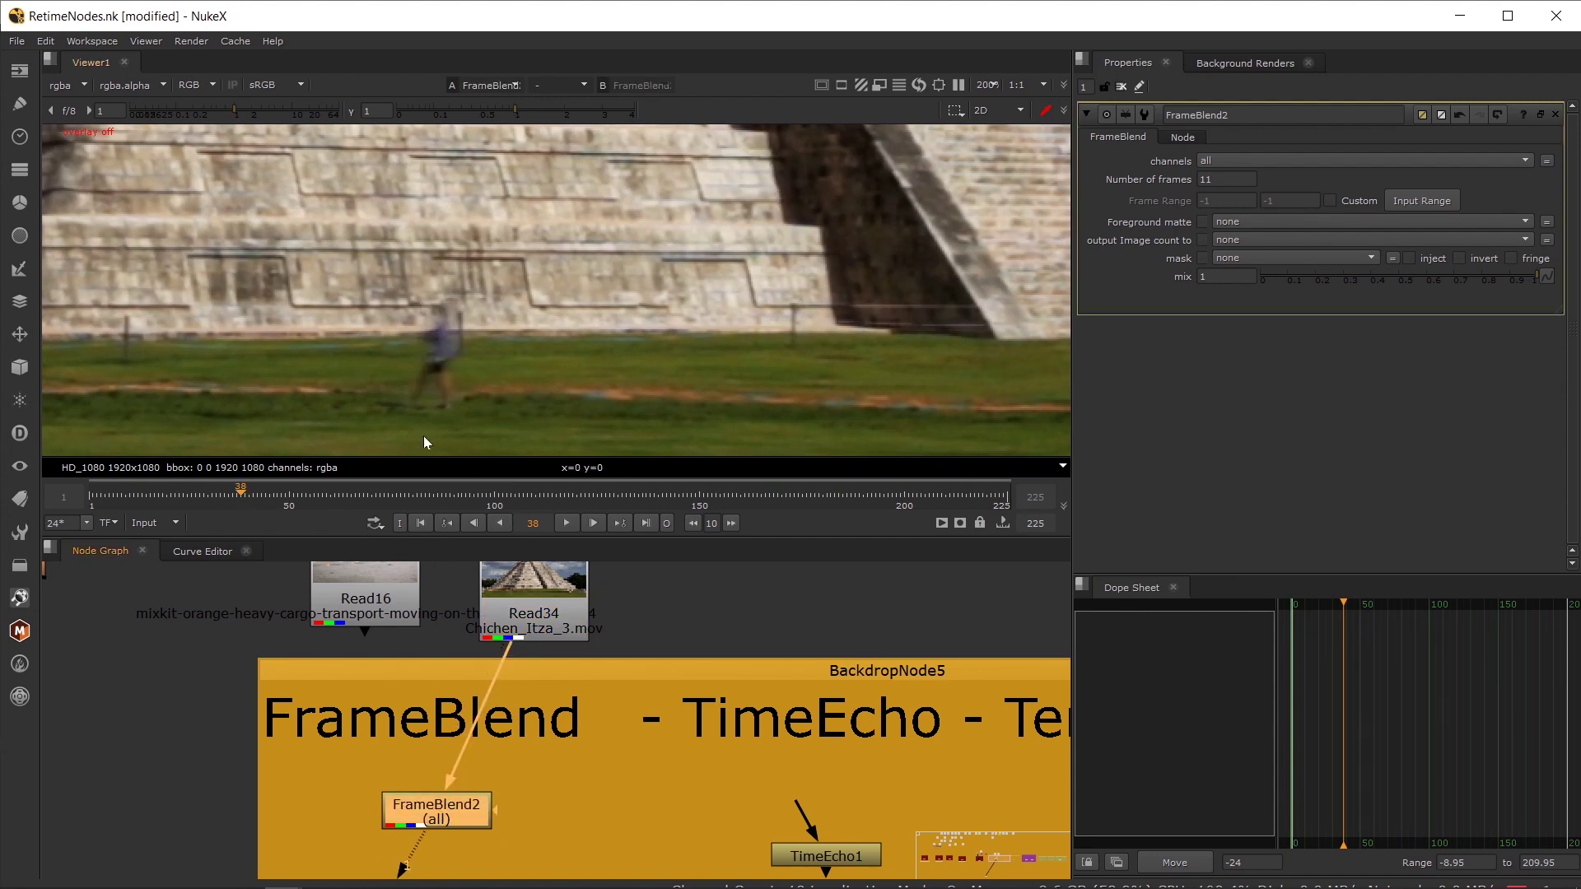
- Set FrameBlend2's number of frames to 30 and inspect the people in front of the pyramid
{"action": "double_click", "coordinate": [1225, 179]}
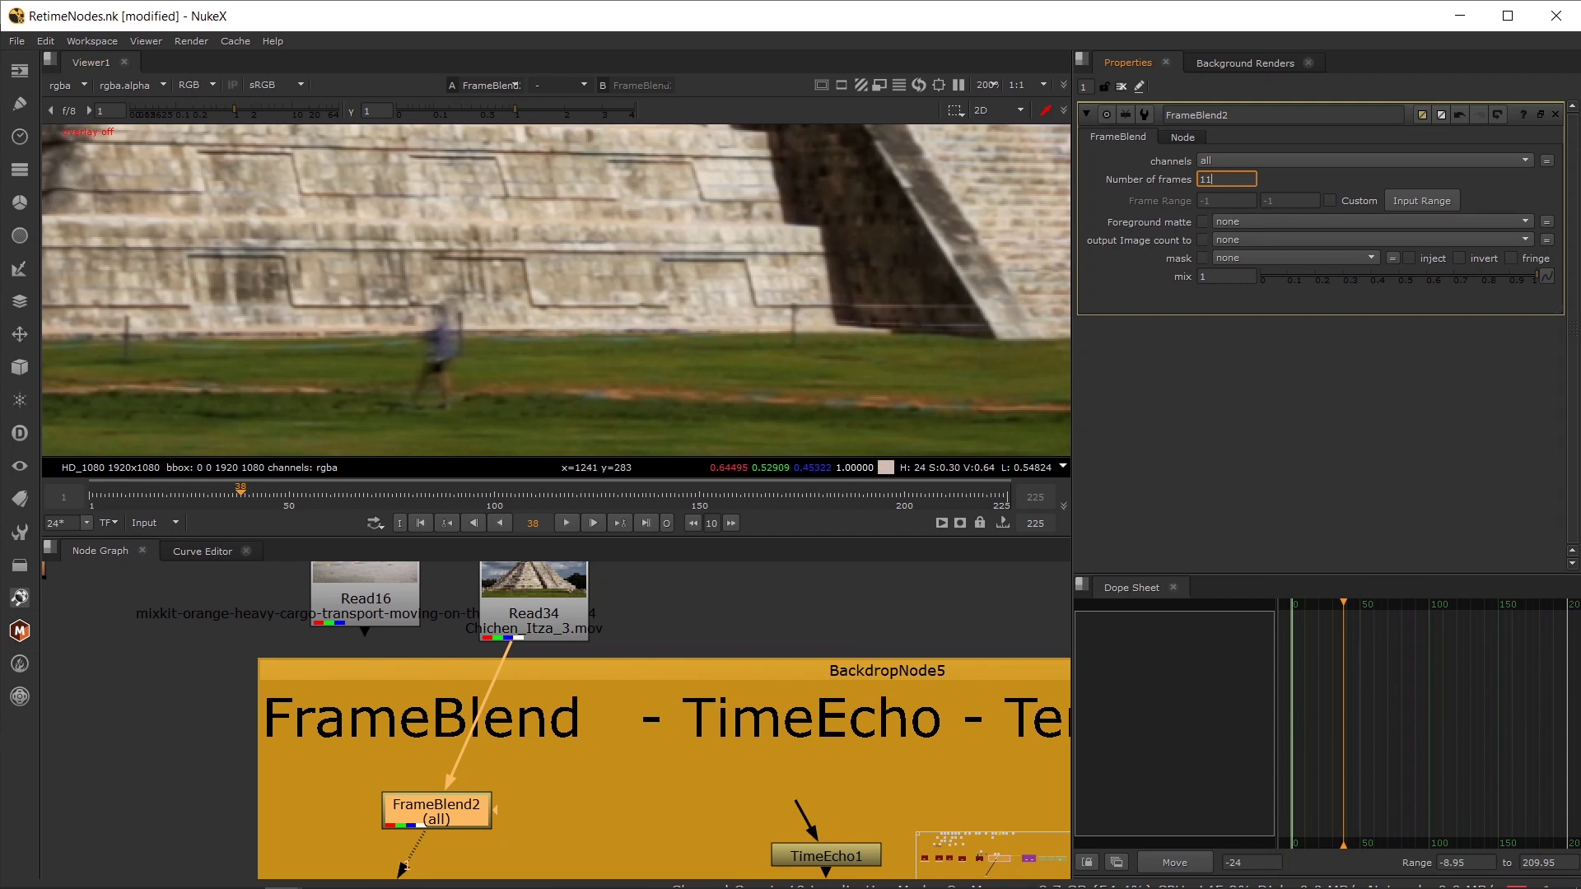
{"action": "type", "text": "30"}
{"action": "key", "text": "Return"}
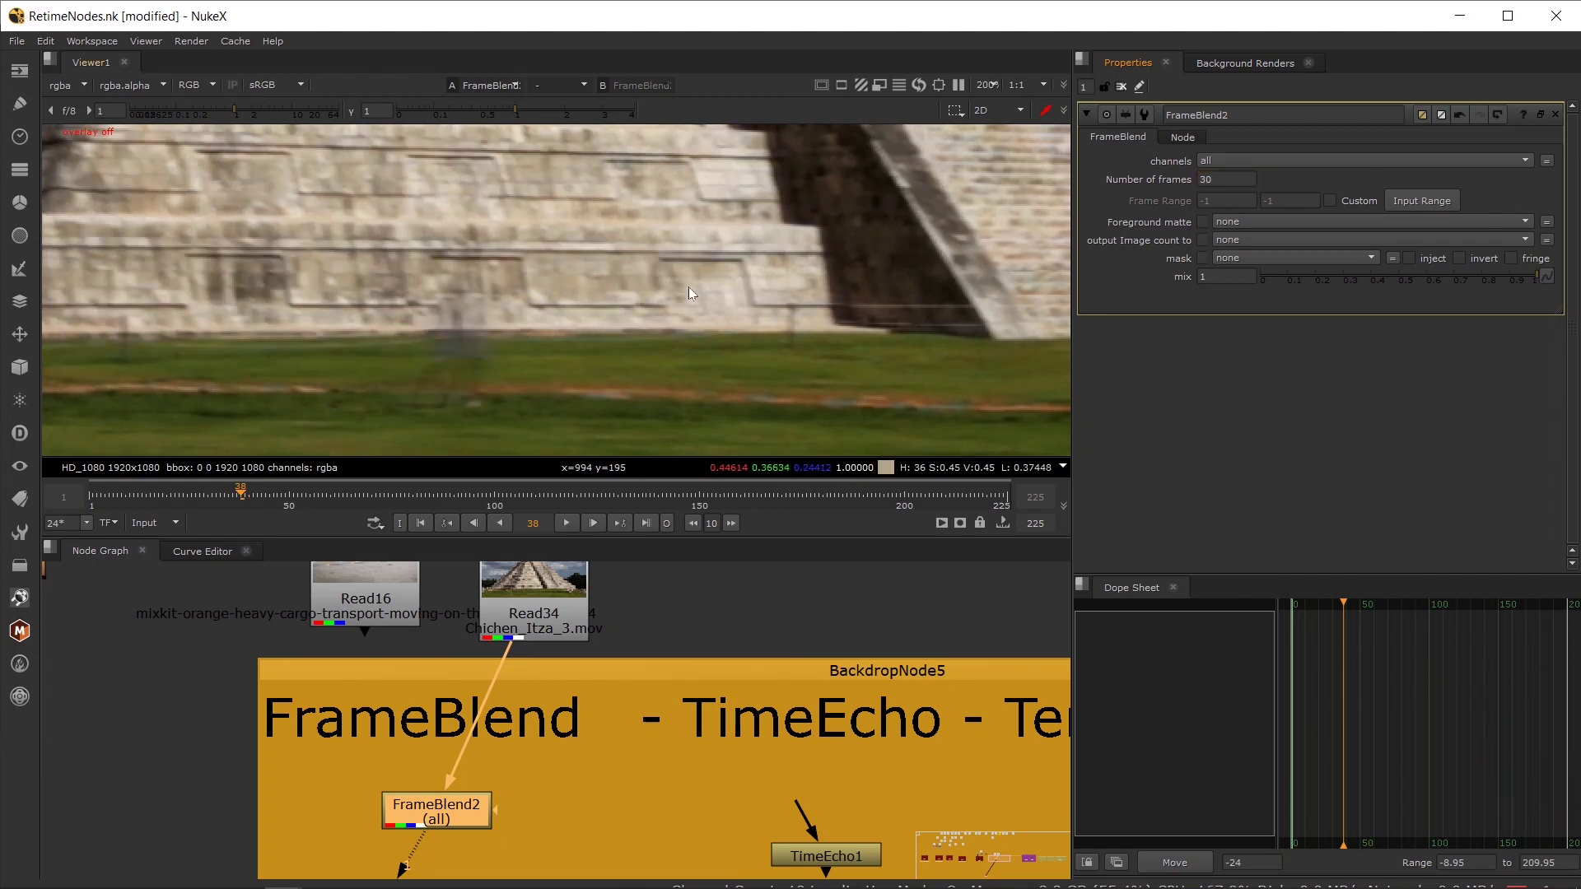
{"action": "scroll", "coordinate": [645, 304], "scroll_direction": "down", "scroll_amount": 5}
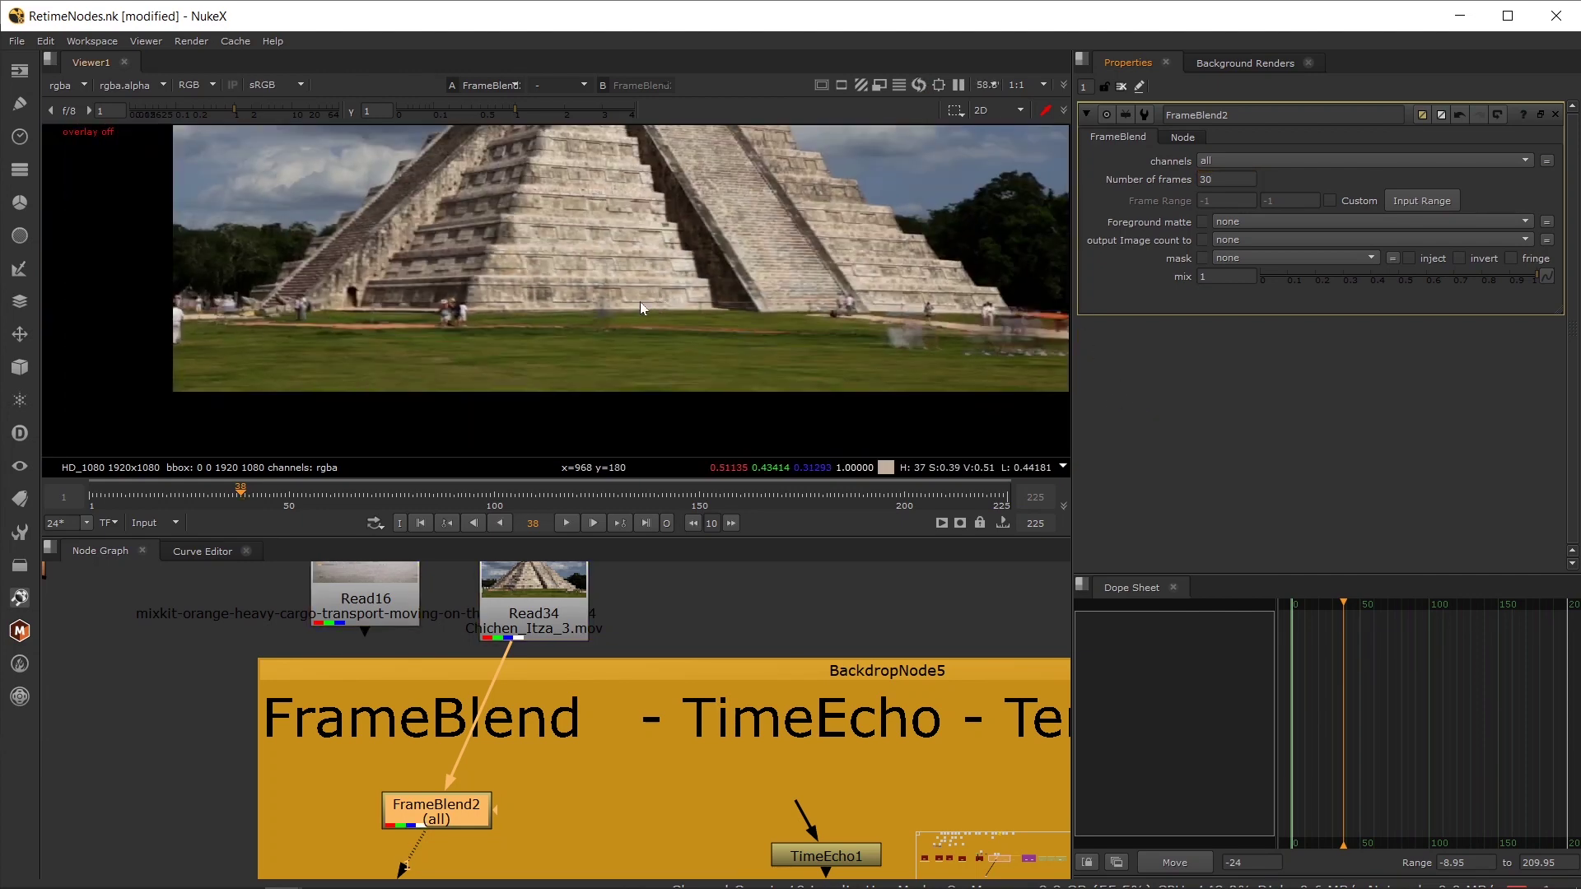
{"action": "left_click_drag", "start_coordinate": [648, 297], "coordinate": [650, 319]}
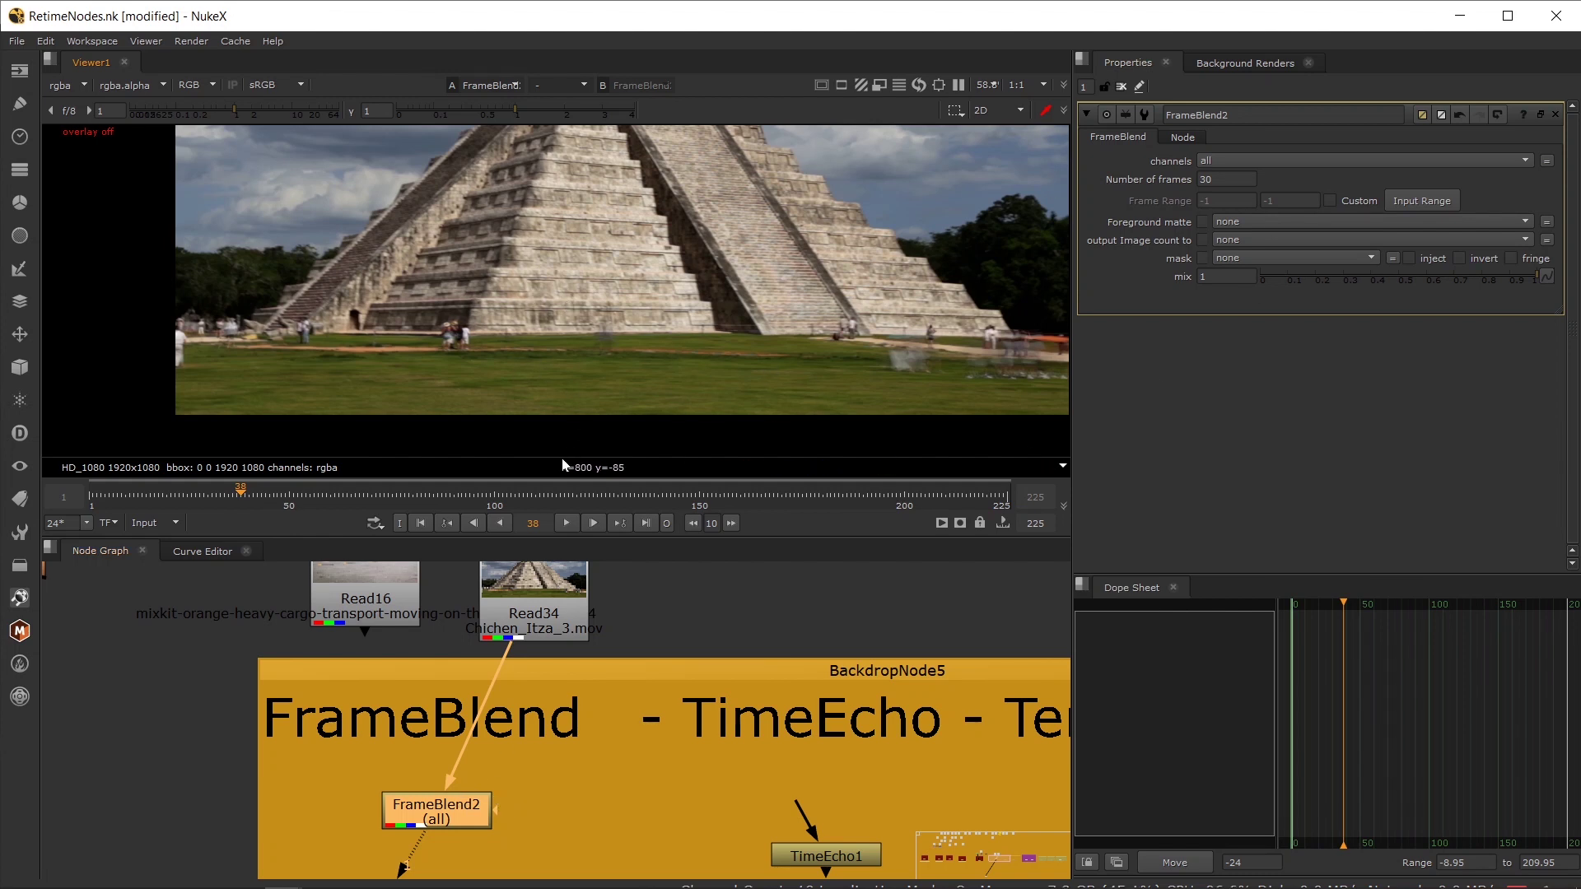
{"action": "mouse_move", "coordinate": [565, 466]}
{"action": "scroll", "coordinate": [511, 696], "scroll_direction": "down", "scroll_amount": 5}
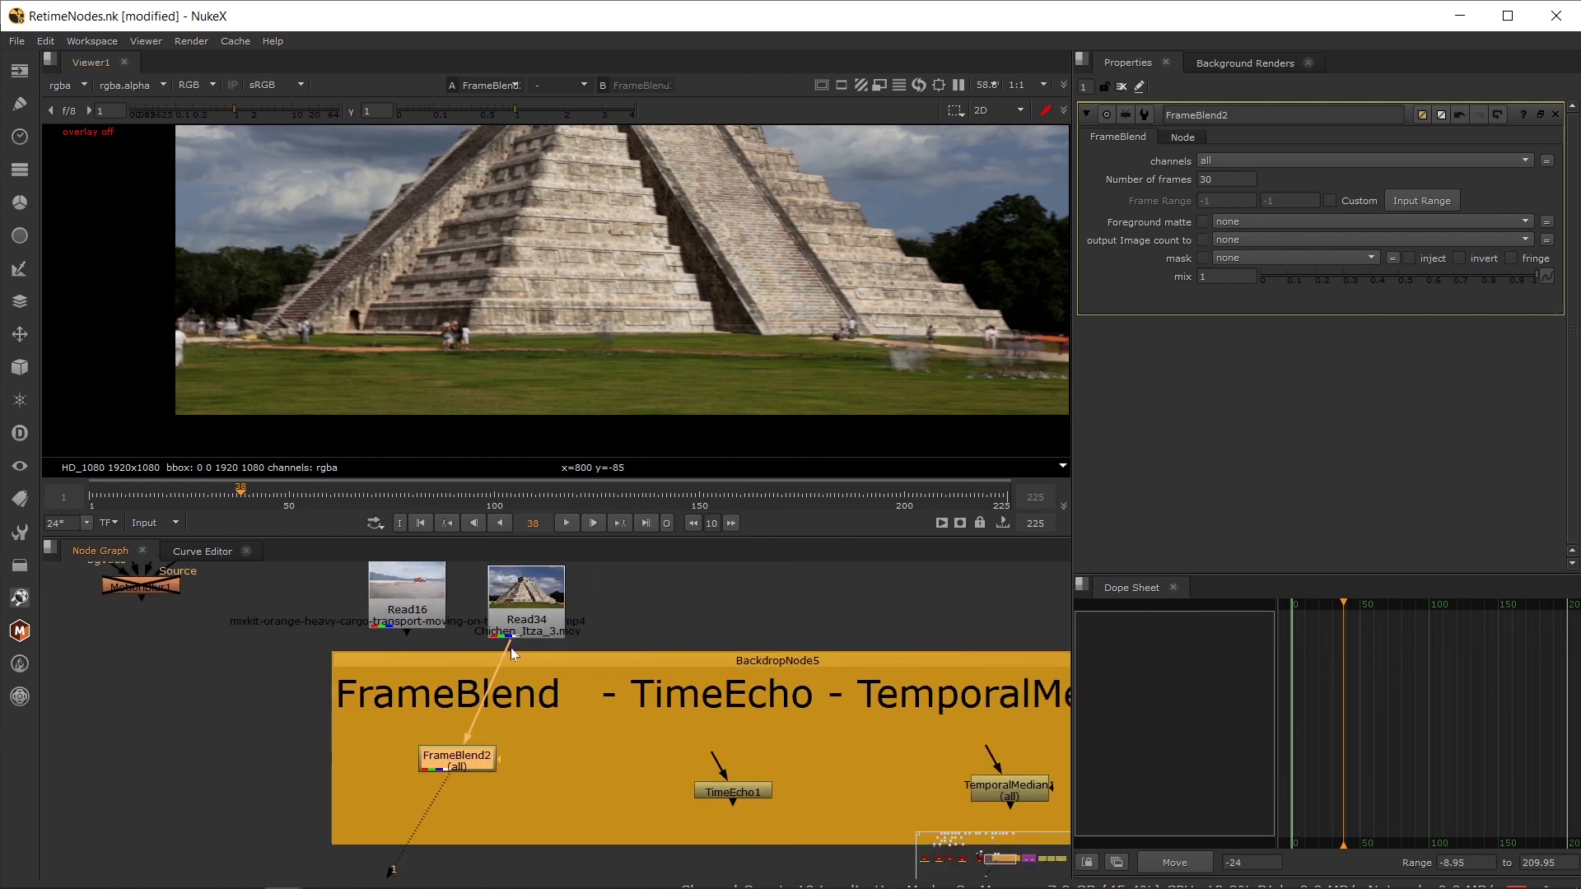
- Make FrameBlend2 blend the clip's full input range of frames 1 to 225, and check the result at frames 41 and 55
{"action": "left_click", "coordinate": [1422, 203]}
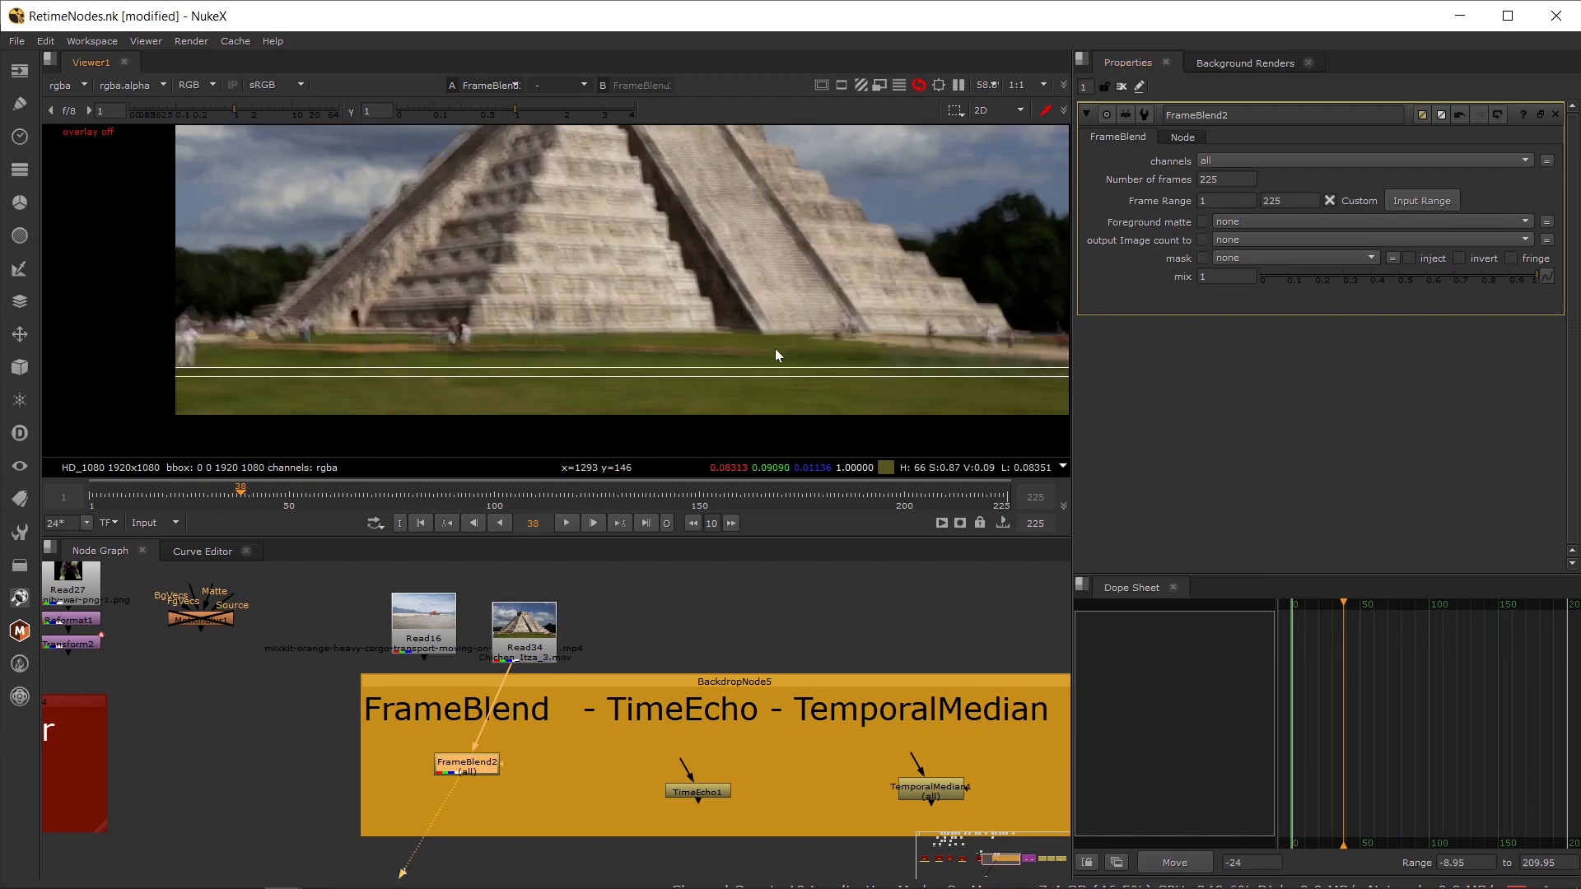
{"action": "left_click_drag", "start_coordinate": [790, 346], "coordinate": [670, 359]}
{"action": "left_click", "coordinate": [530, 783]}
{"action": "left_click_drag", "start_coordinate": [529, 348], "coordinate": [587, 380]}
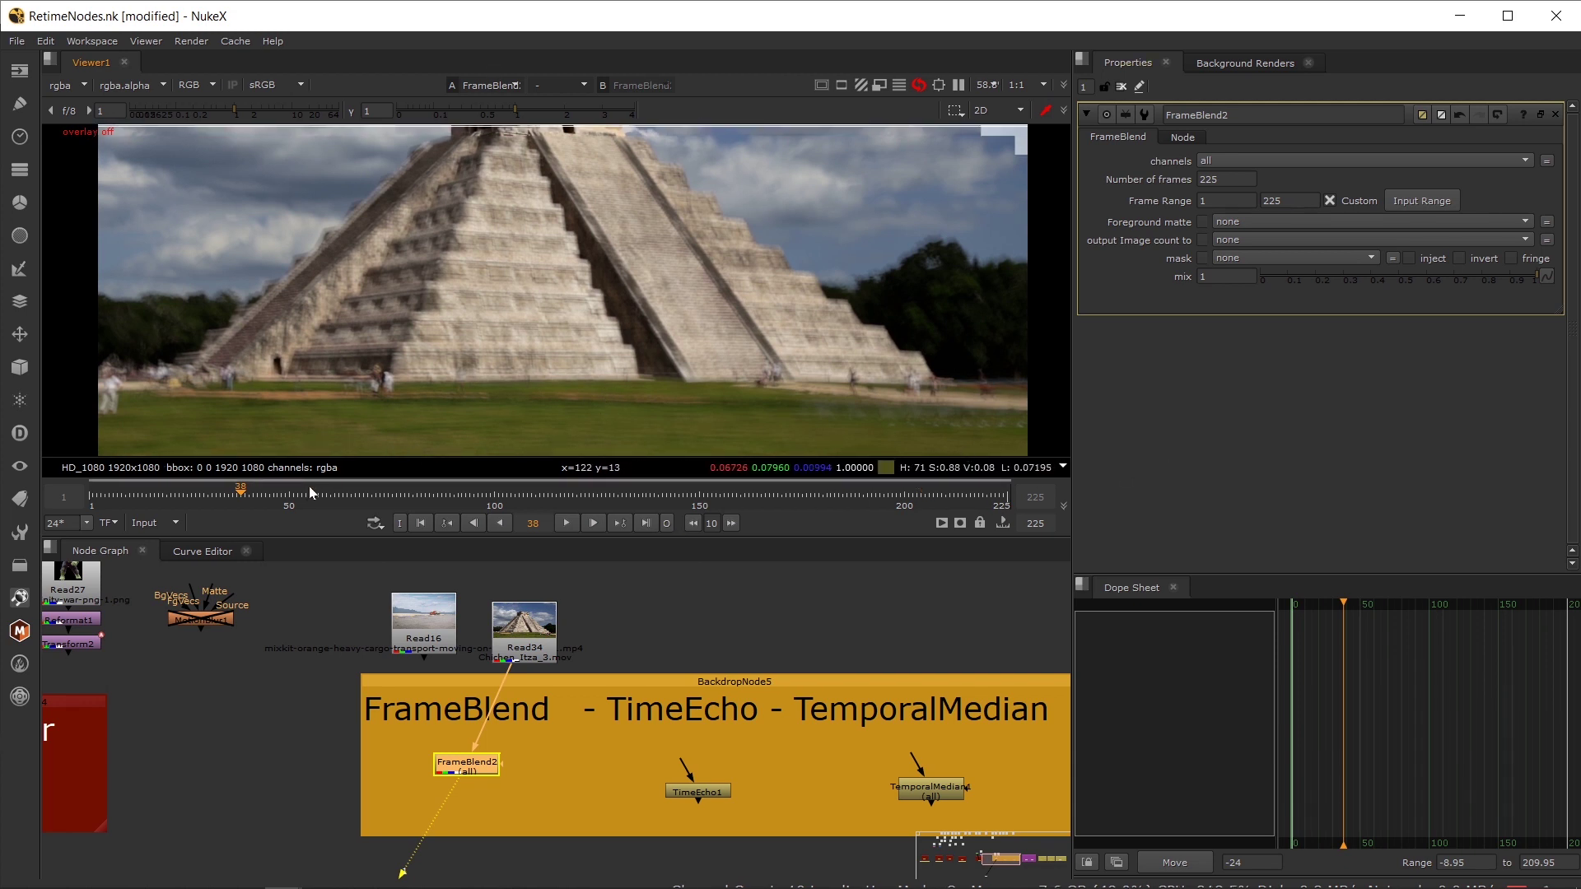
{"action": "left_click_drag", "start_coordinate": [278, 494], "coordinate": [250, 492]}
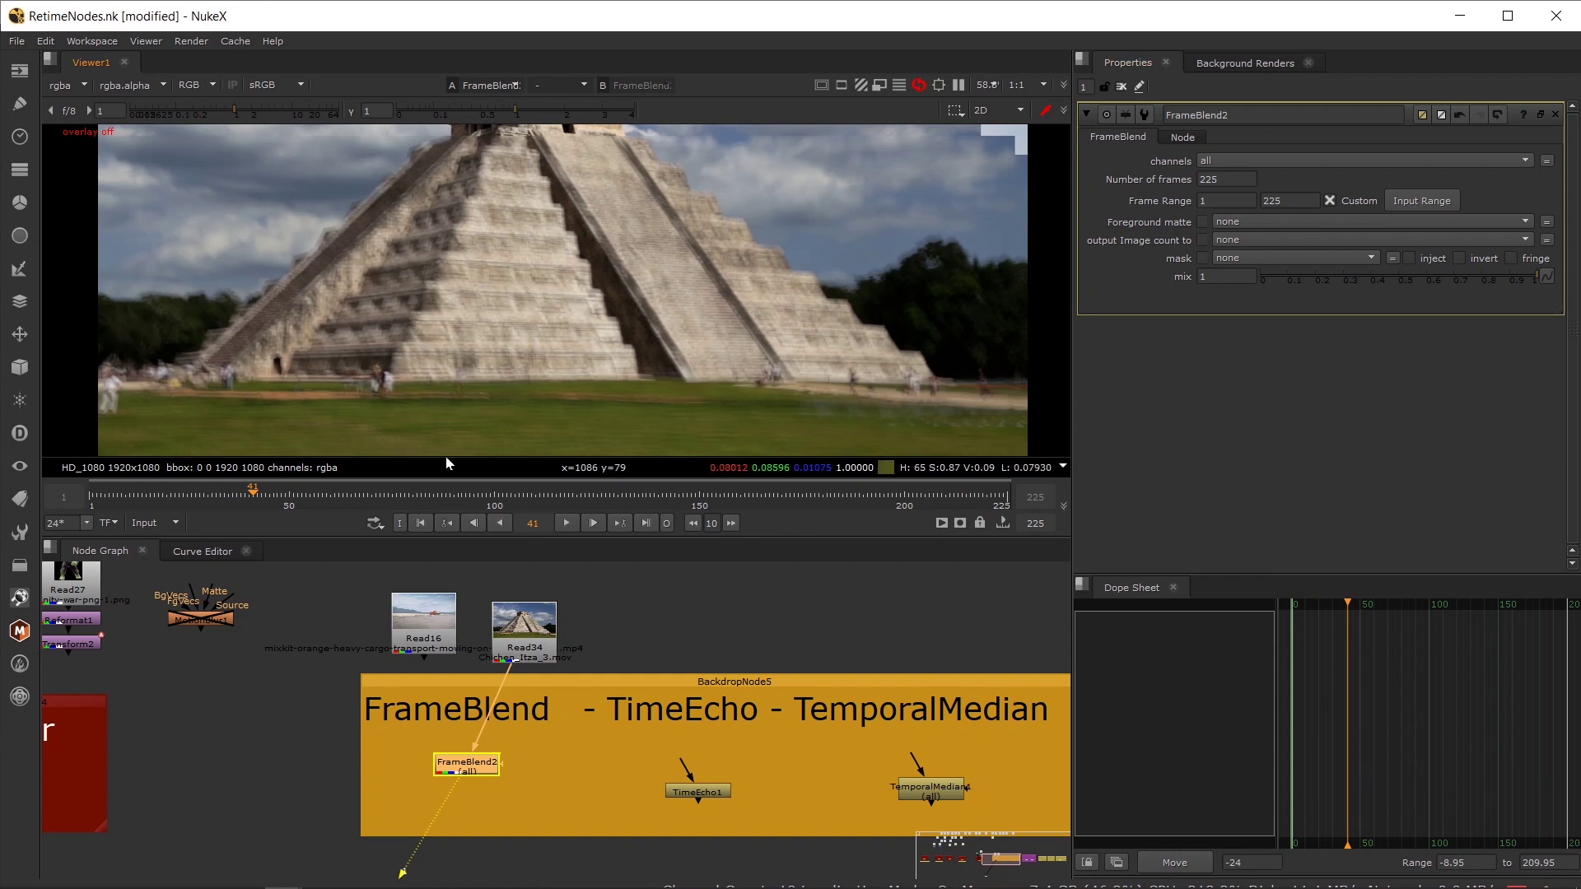
{"action": "left_click", "coordinate": [310, 497]}
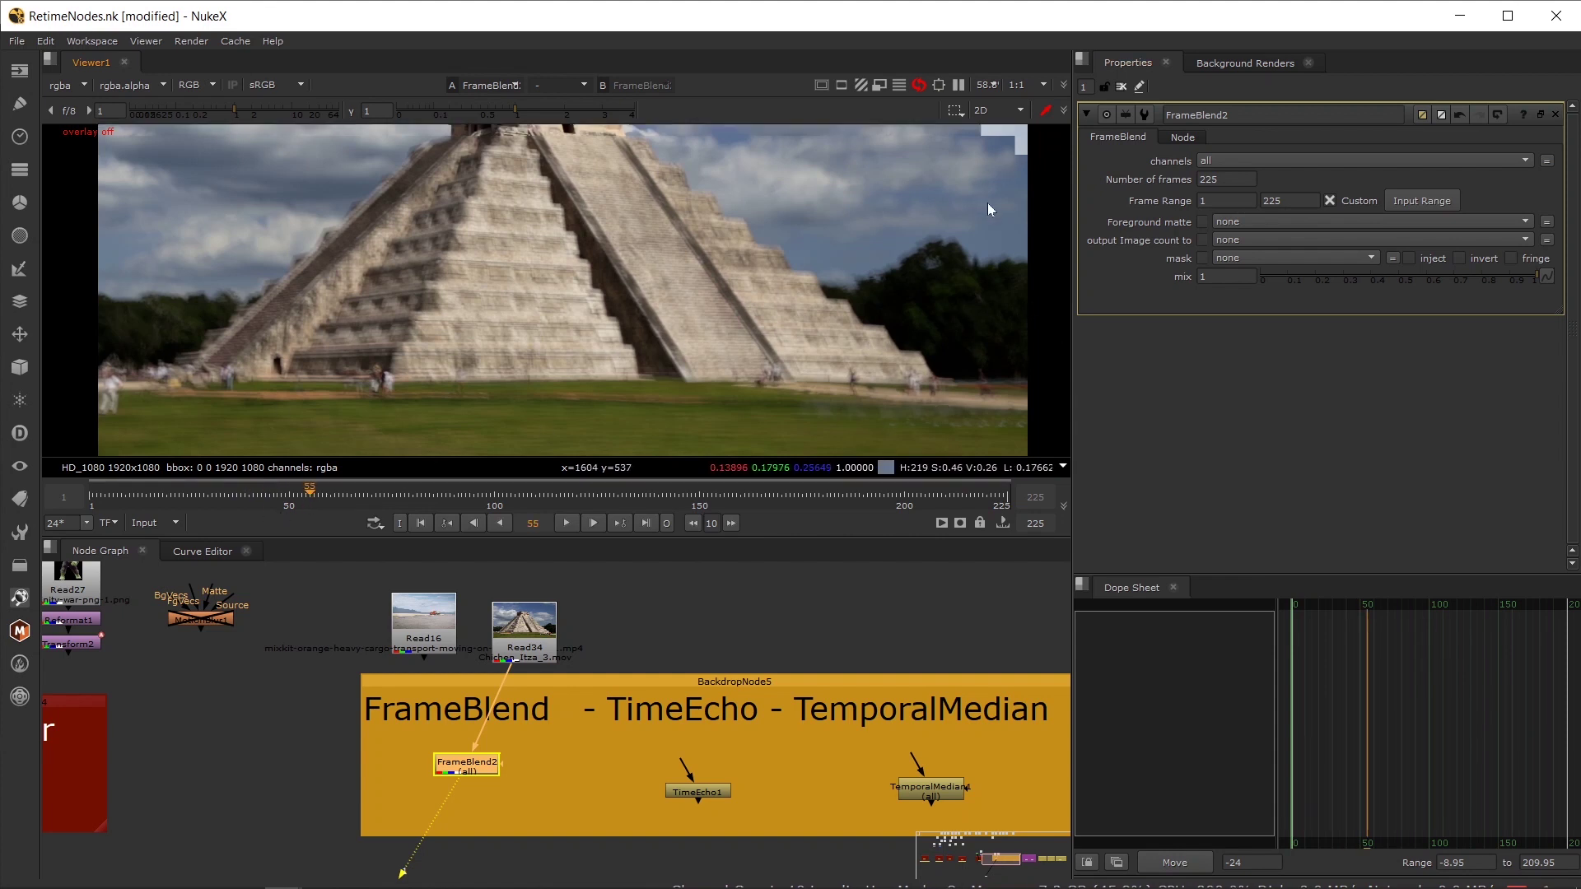
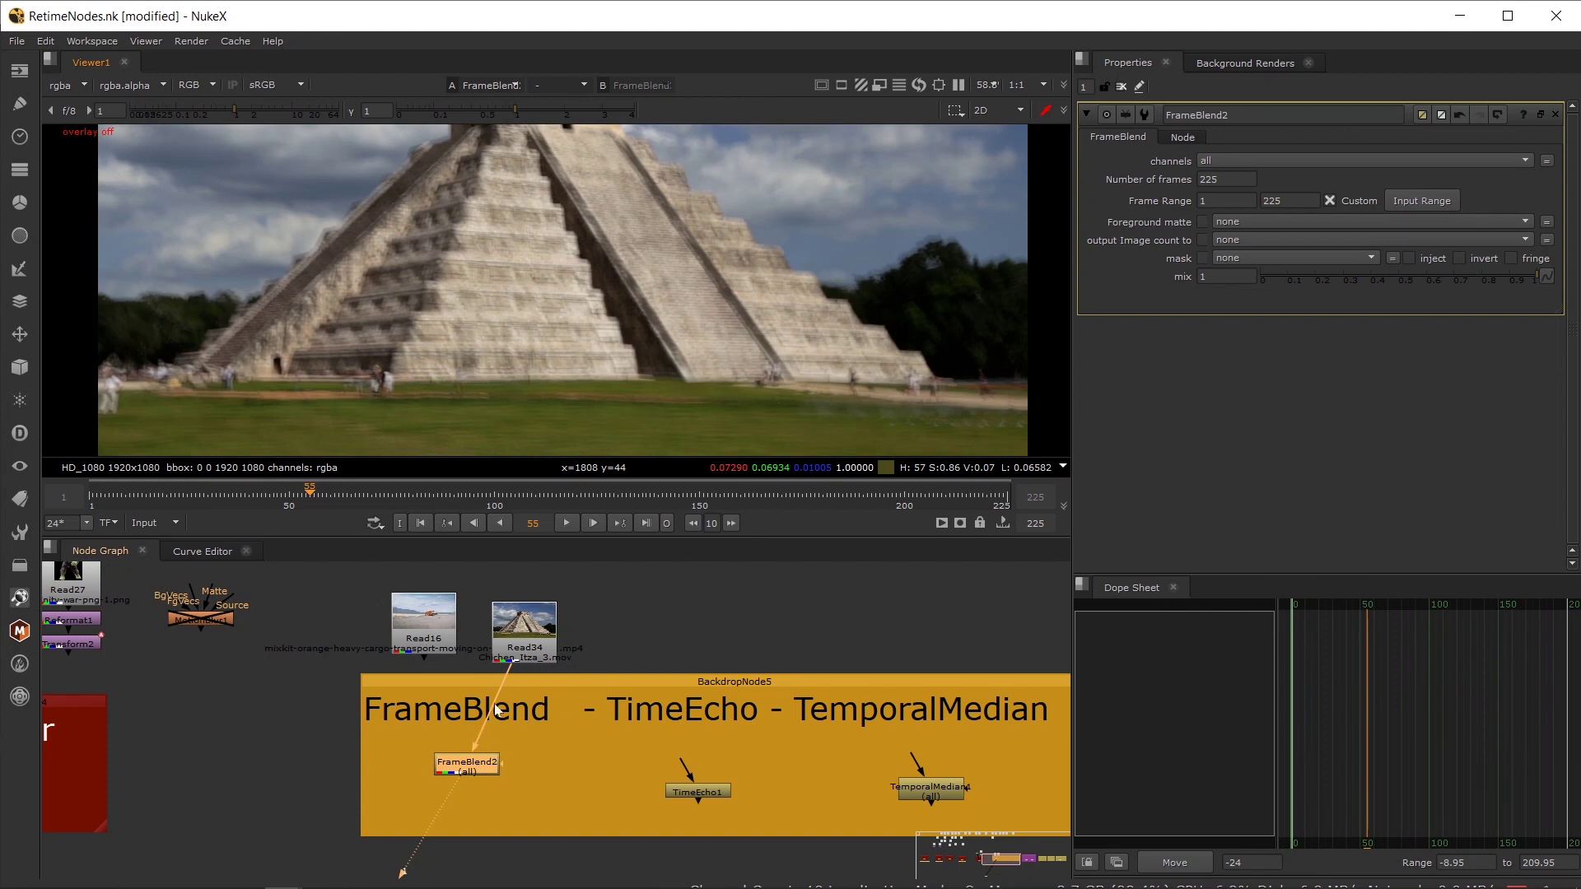
{"action": "left_click", "coordinate": [1225, 179]}
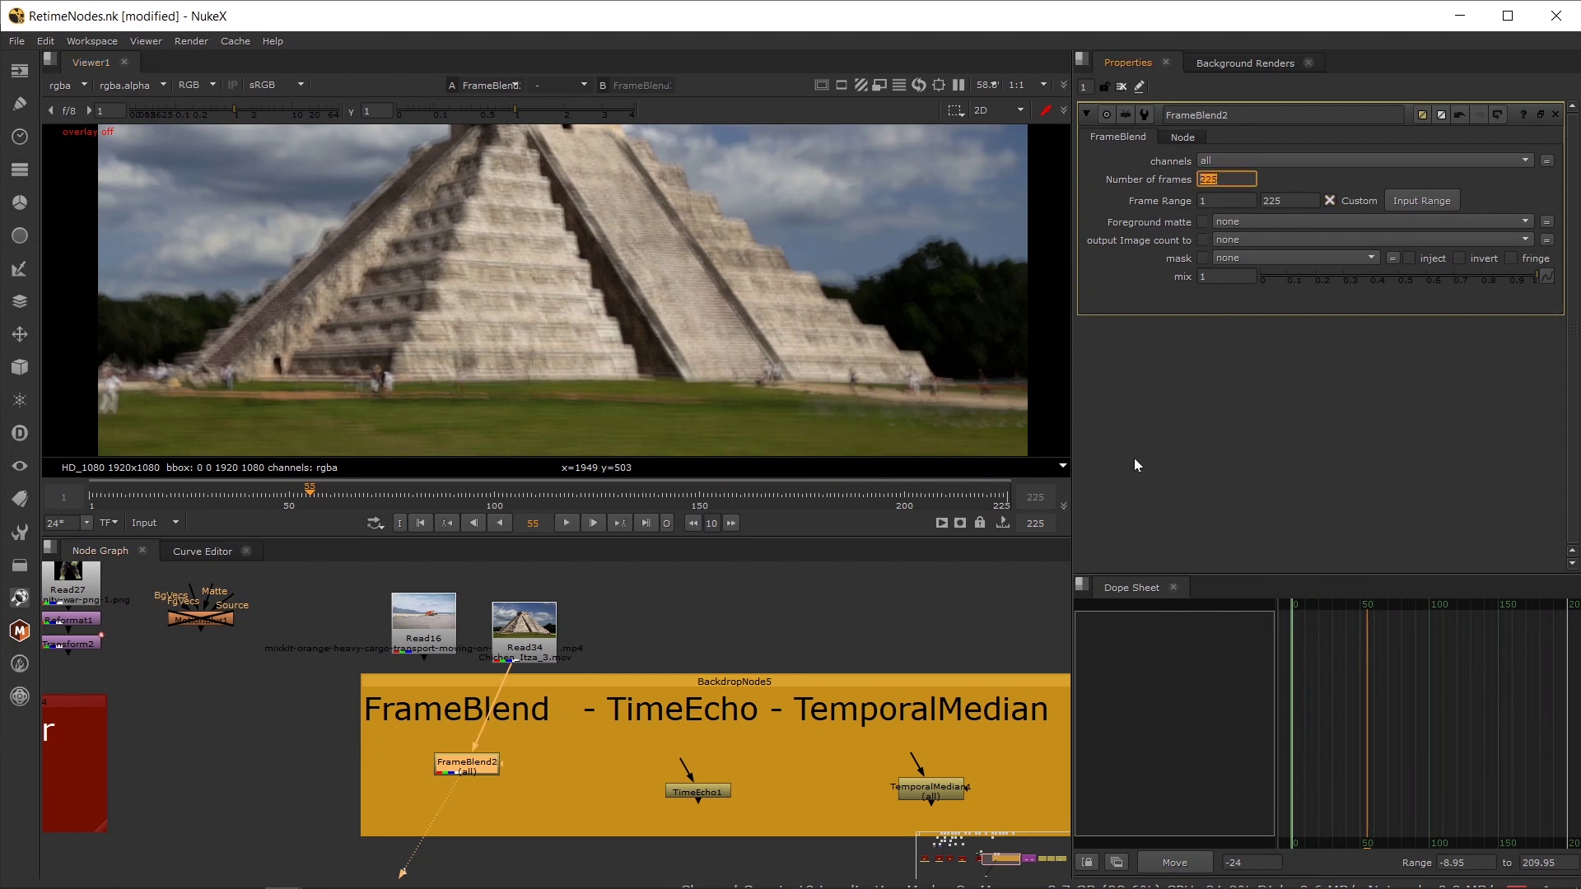
{"action": "left_click", "coordinate": [1226, 223]}
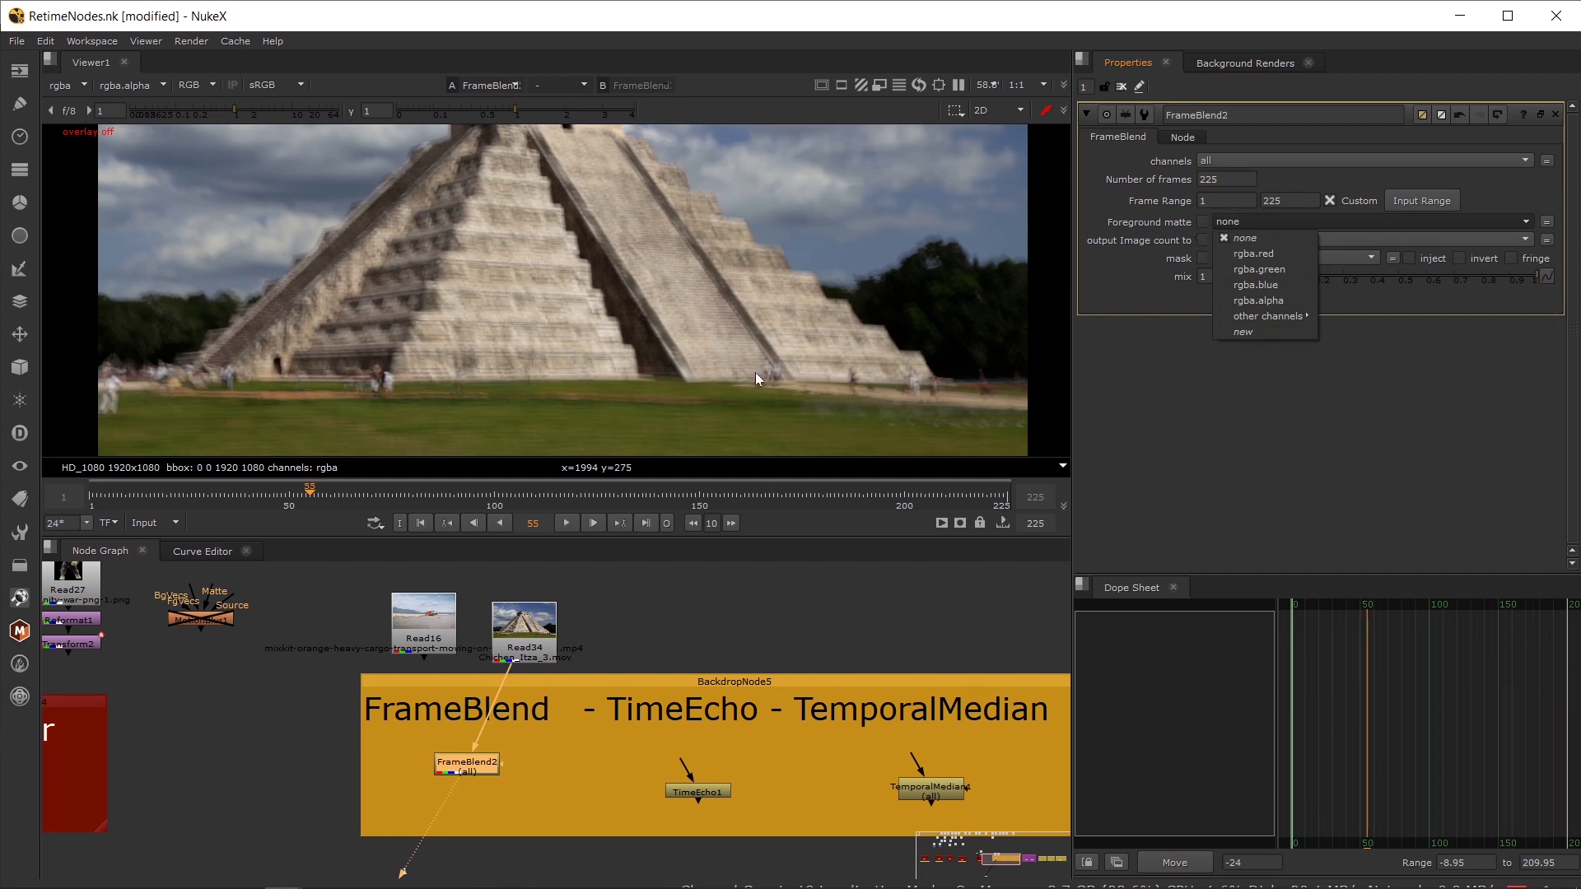
- Move the Read16 truck clip above TimeEcho1, connect it as the input, and view TimeEcho1's output with its properties open
{"action": "left_click_drag", "start_coordinate": [599, 769], "coordinate": [434, 747]}
{"action": "left_click_drag", "start_coordinate": [522, 769], "coordinate": [521, 749]}
{"action": "left_click_drag", "start_coordinate": [254, 609], "coordinate": [539, 618]}
{"action": "left_click_drag", "start_coordinate": [527, 737], "coordinate": [545, 613]}
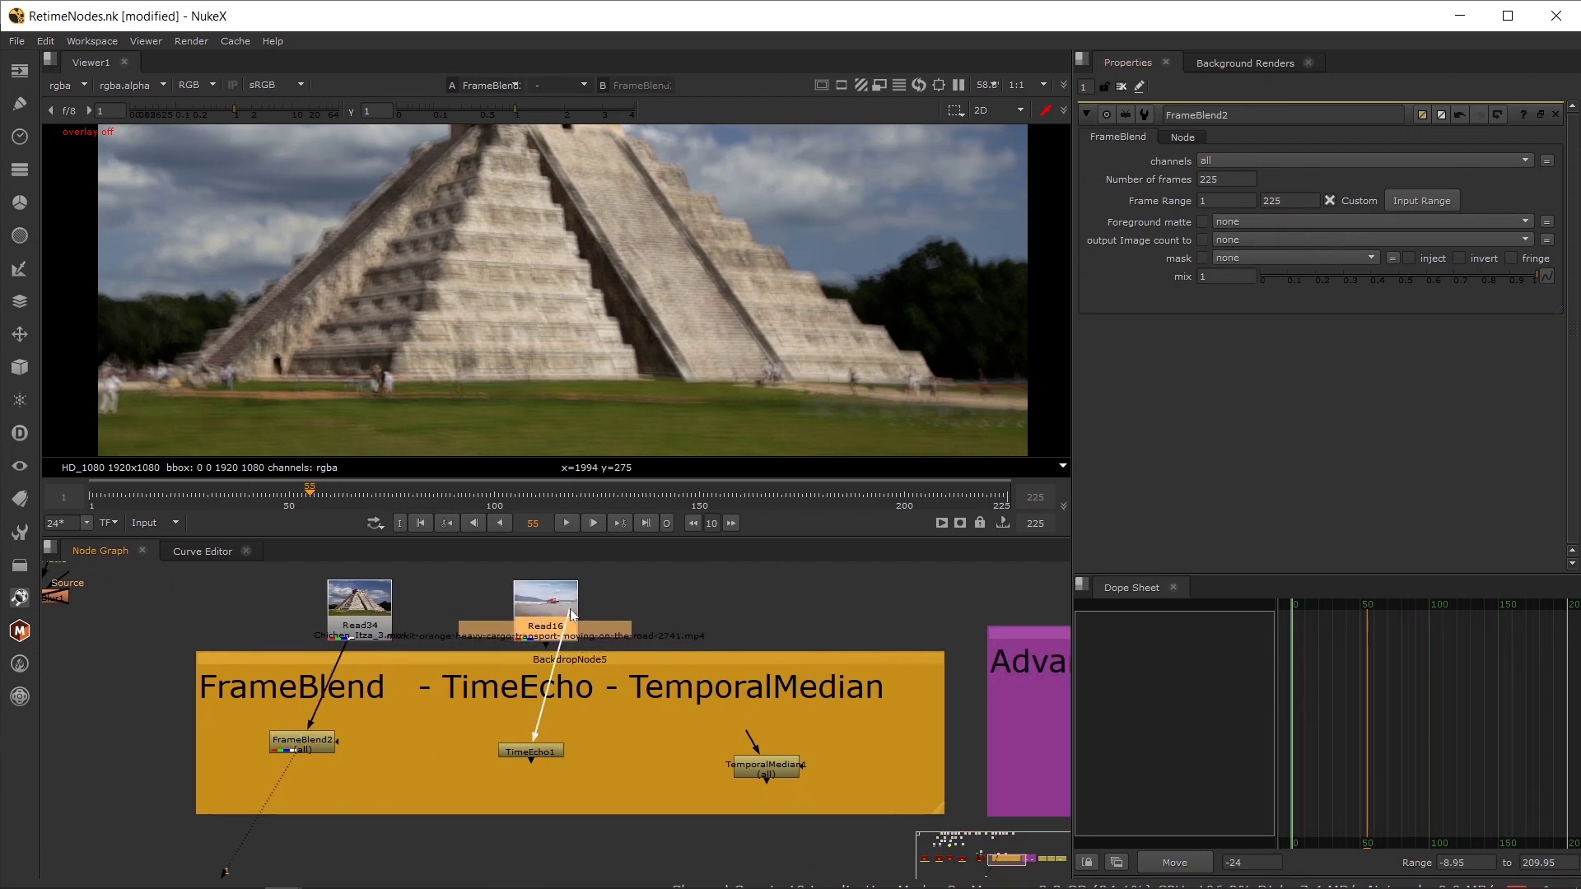
{"action": "left_click", "coordinate": [541, 751]}
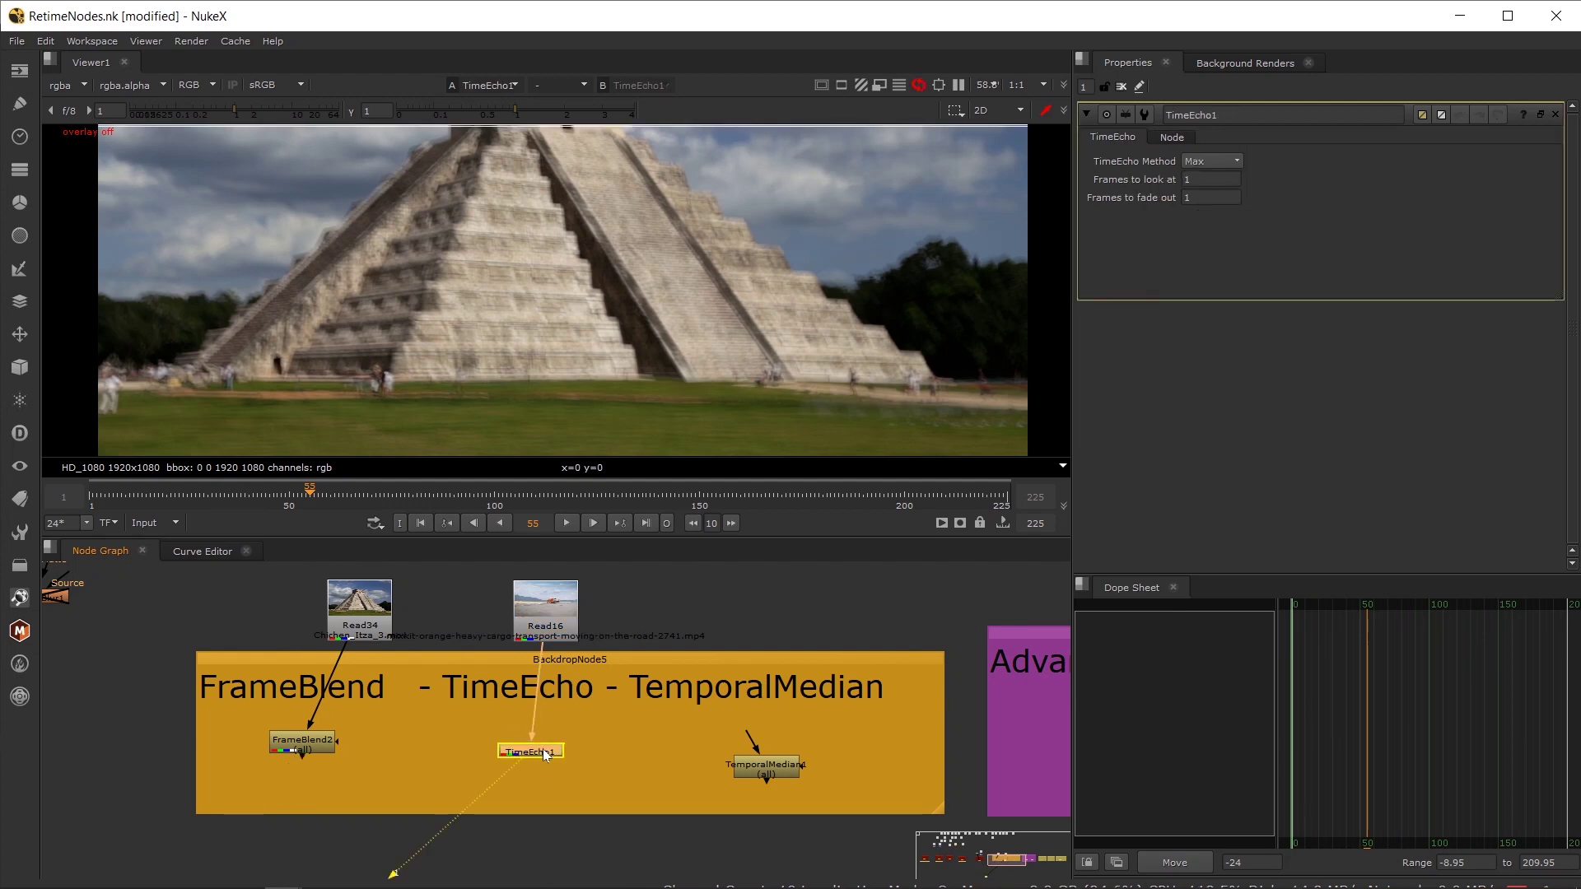
{"action": "left_click_drag", "start_coordinate": [543, 611], "coordinate": [537, 613]}
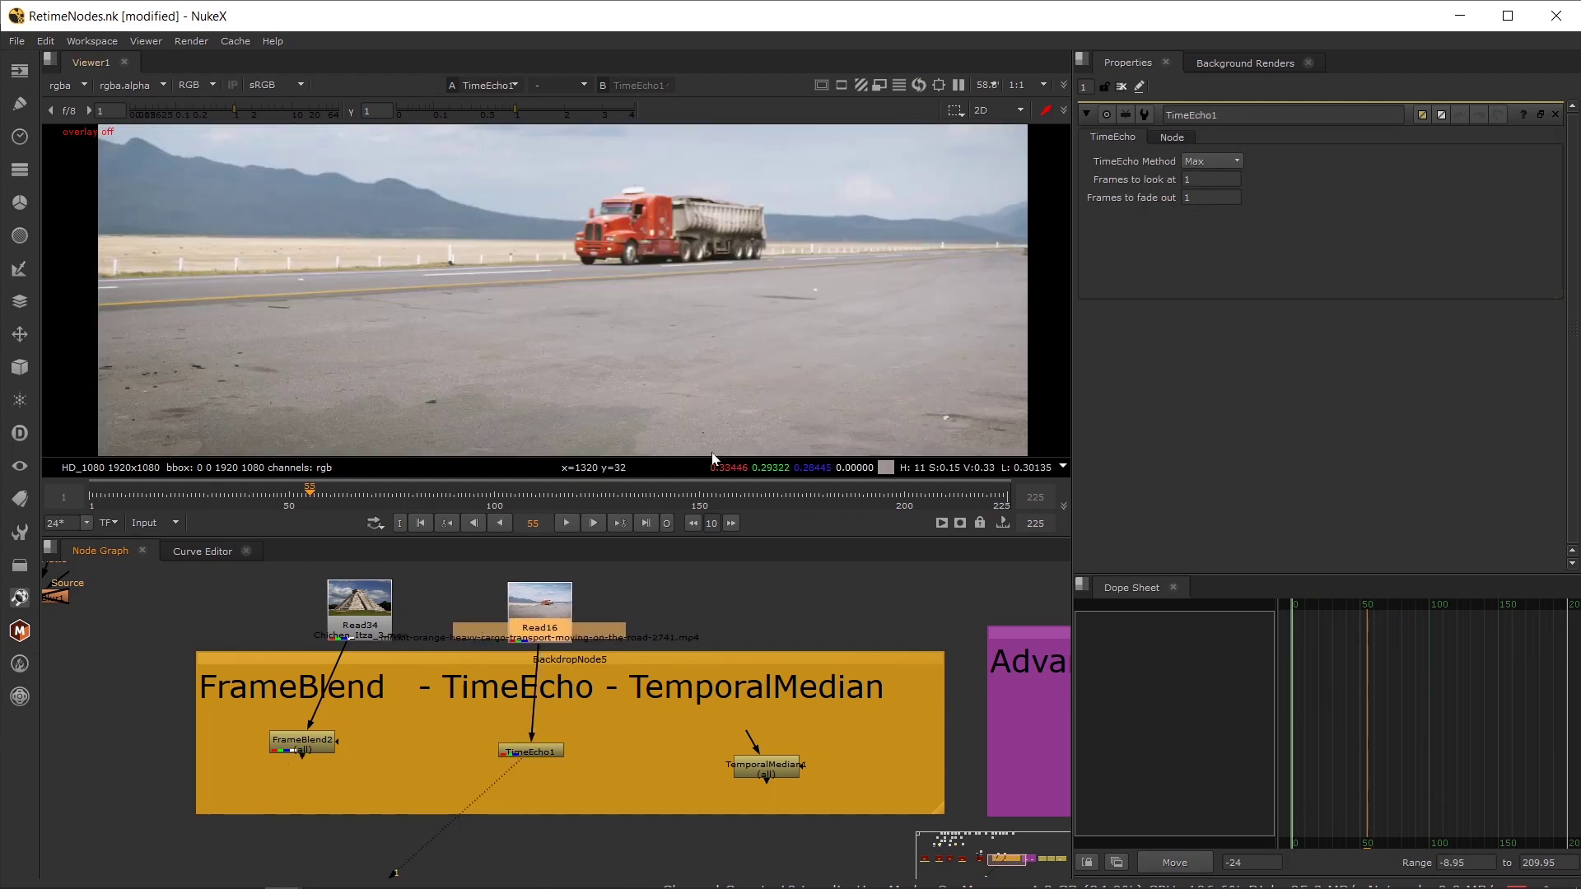
- Set TimeEcho1's Frames to look at to 6 while playing the truck clip, and replay it from about frame 73
{"action": "left_click", "coordinate": [567, 525]}
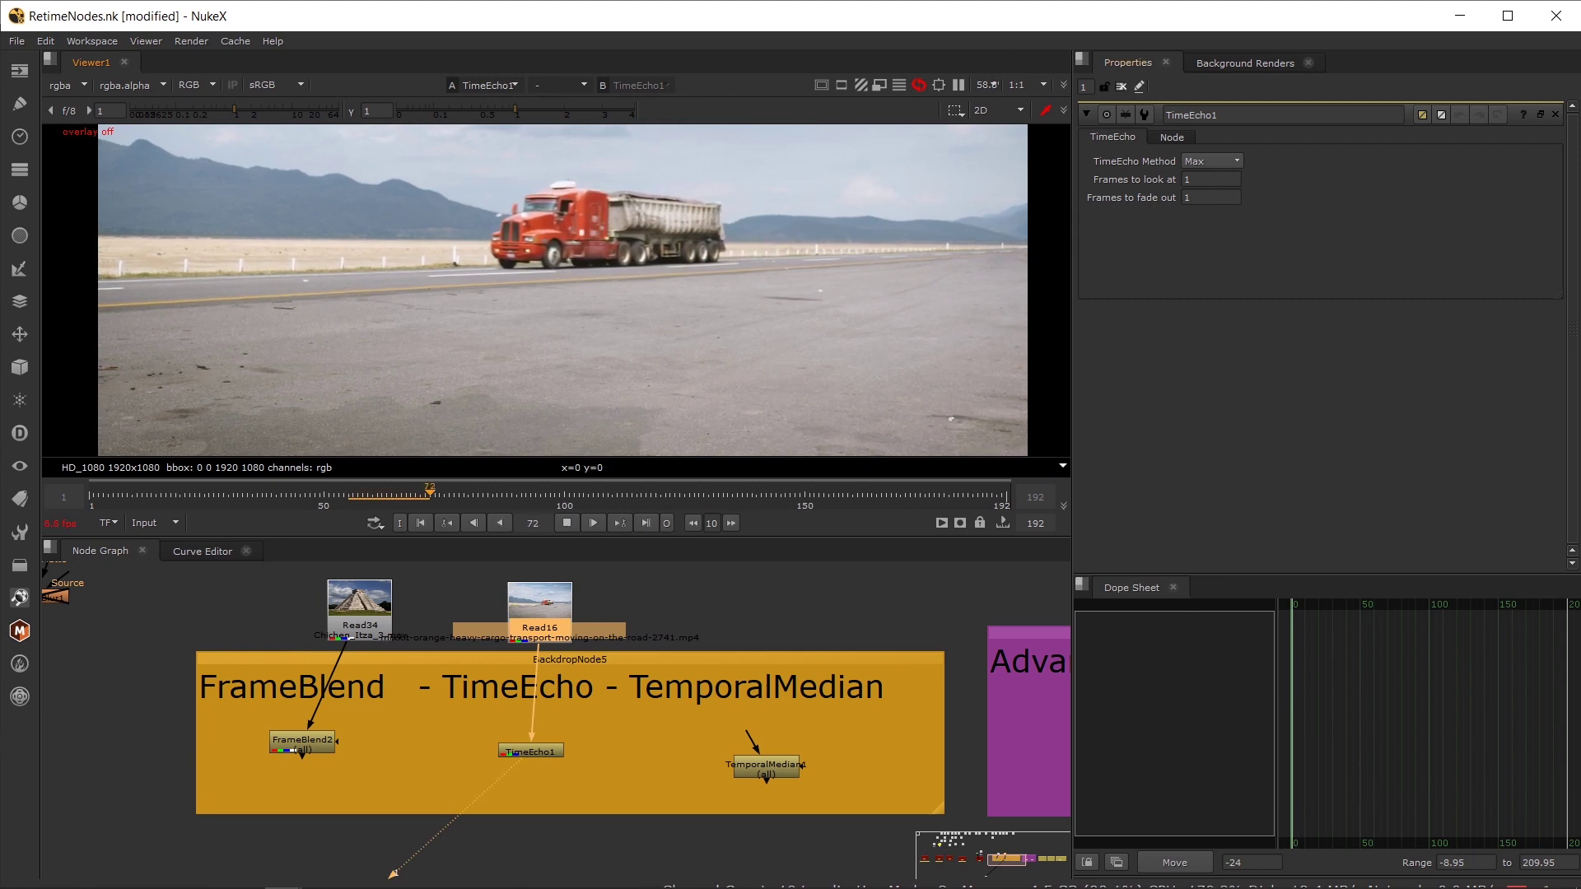
{"action": "left_click", "coordinate": [1209, 179]}
{"action": "key", "text": "BackSpace"}
{"action": "type", "text": "2"}
{"action": "key", "text": "Return"}
{"action": "type", "text": "6"}
{"action": "key", "text": "Return"}
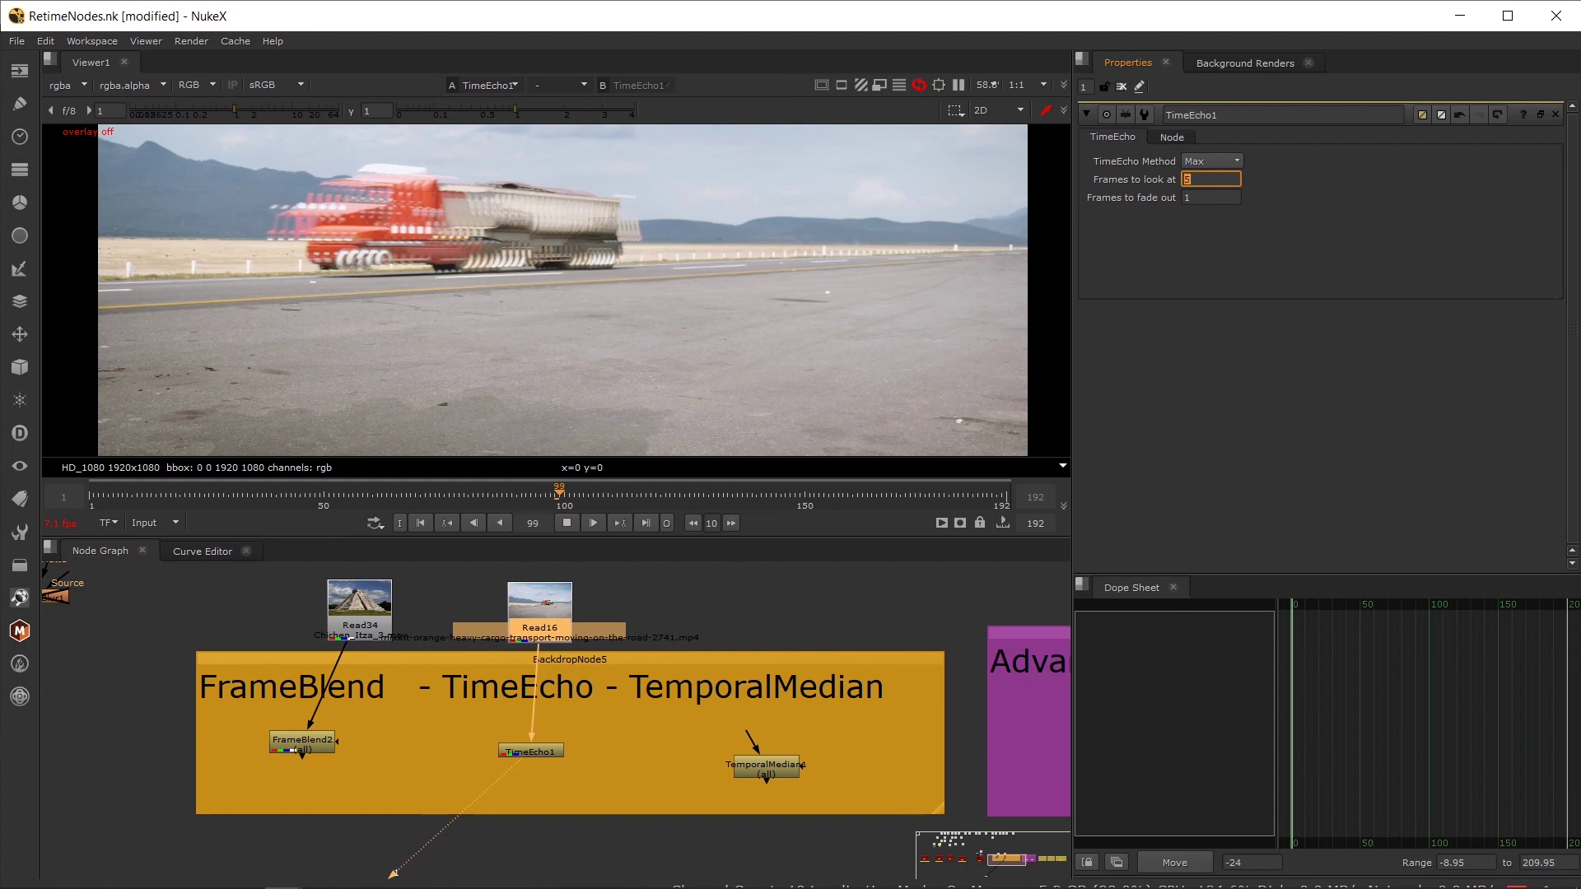
{"action": "left_click", "coordinate": [436, 492]}
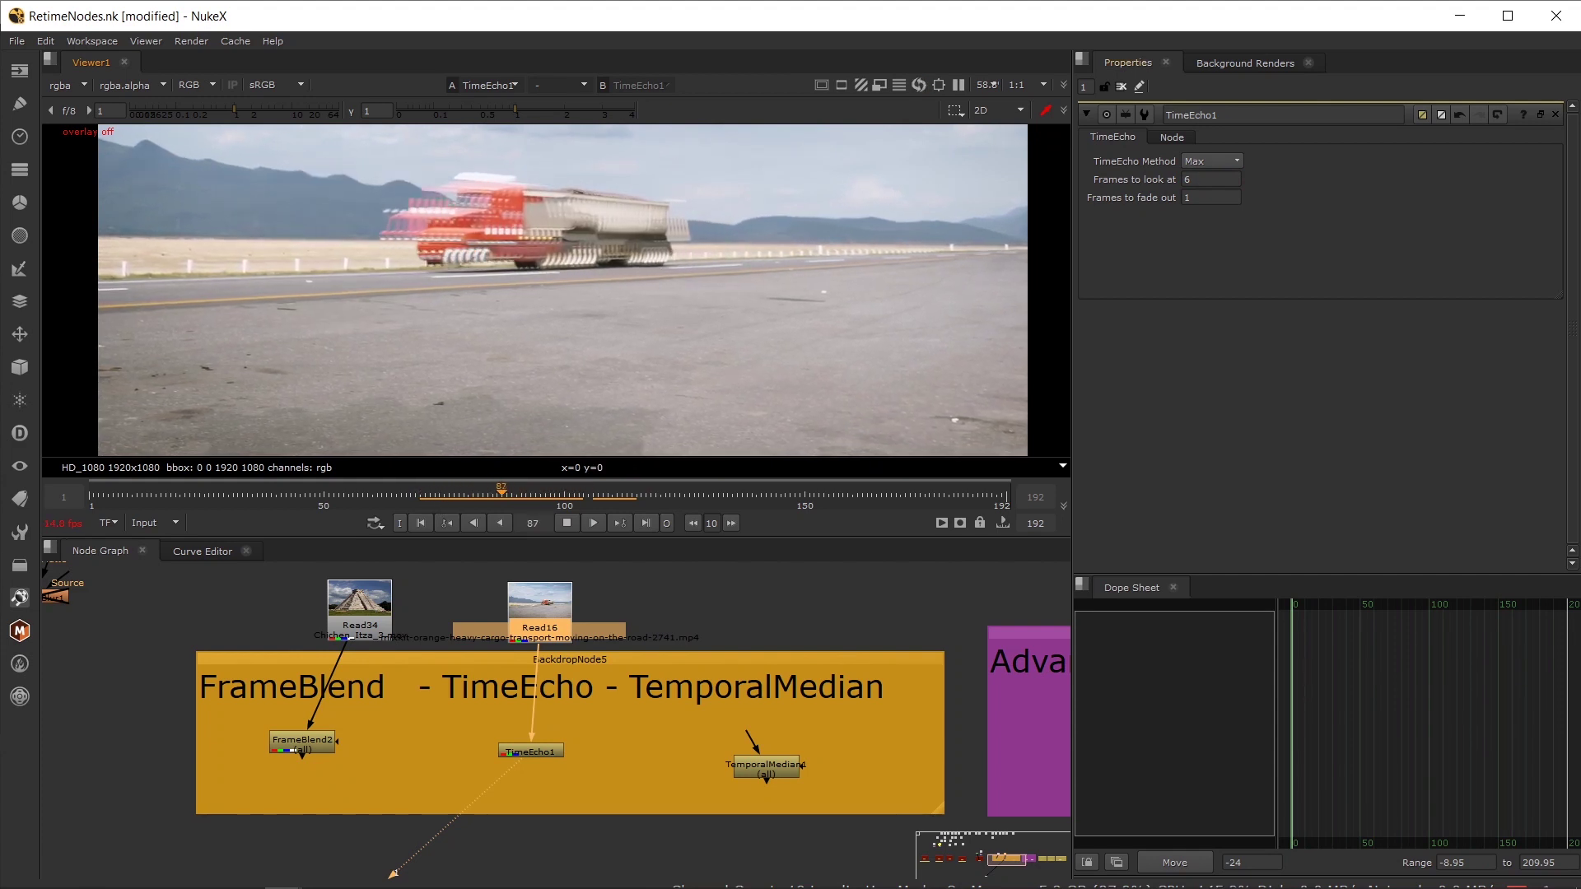
- Try the Plus method on TimeEcho1, change it to Average, and replay the truck's motion from an earlier frame
{"action": "left_click", "coordinate": [1216, 163]}
{"action": "left_click", "coordinate": [1210, 164]}
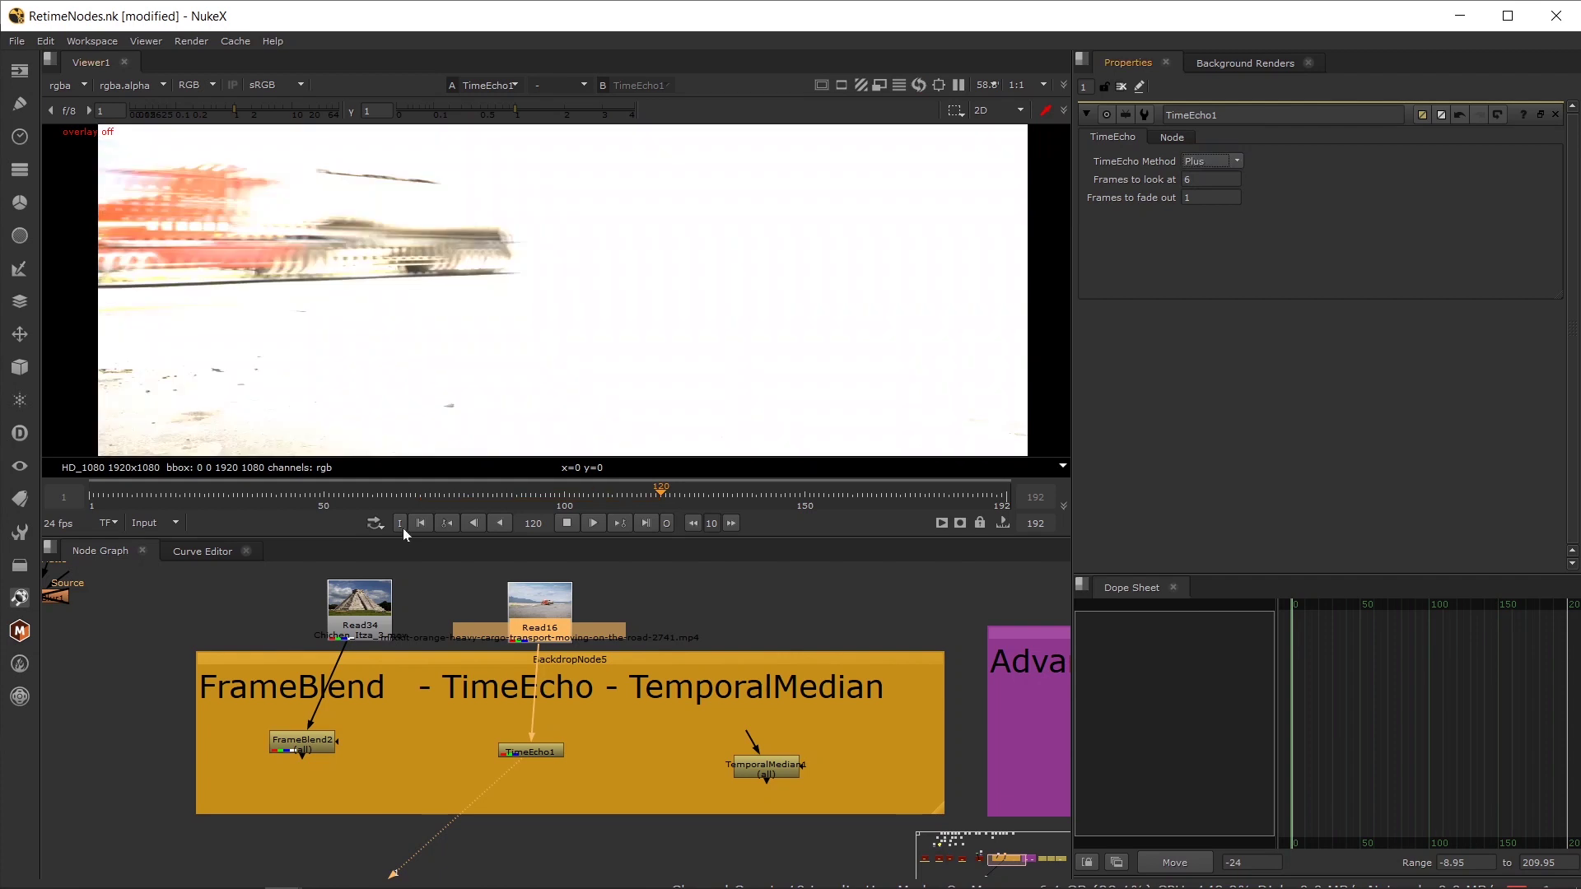
{"action": "left_click", "coordinate": [1211, 160]}
{"action": "left_click", "coordinate": [1211, 196]}
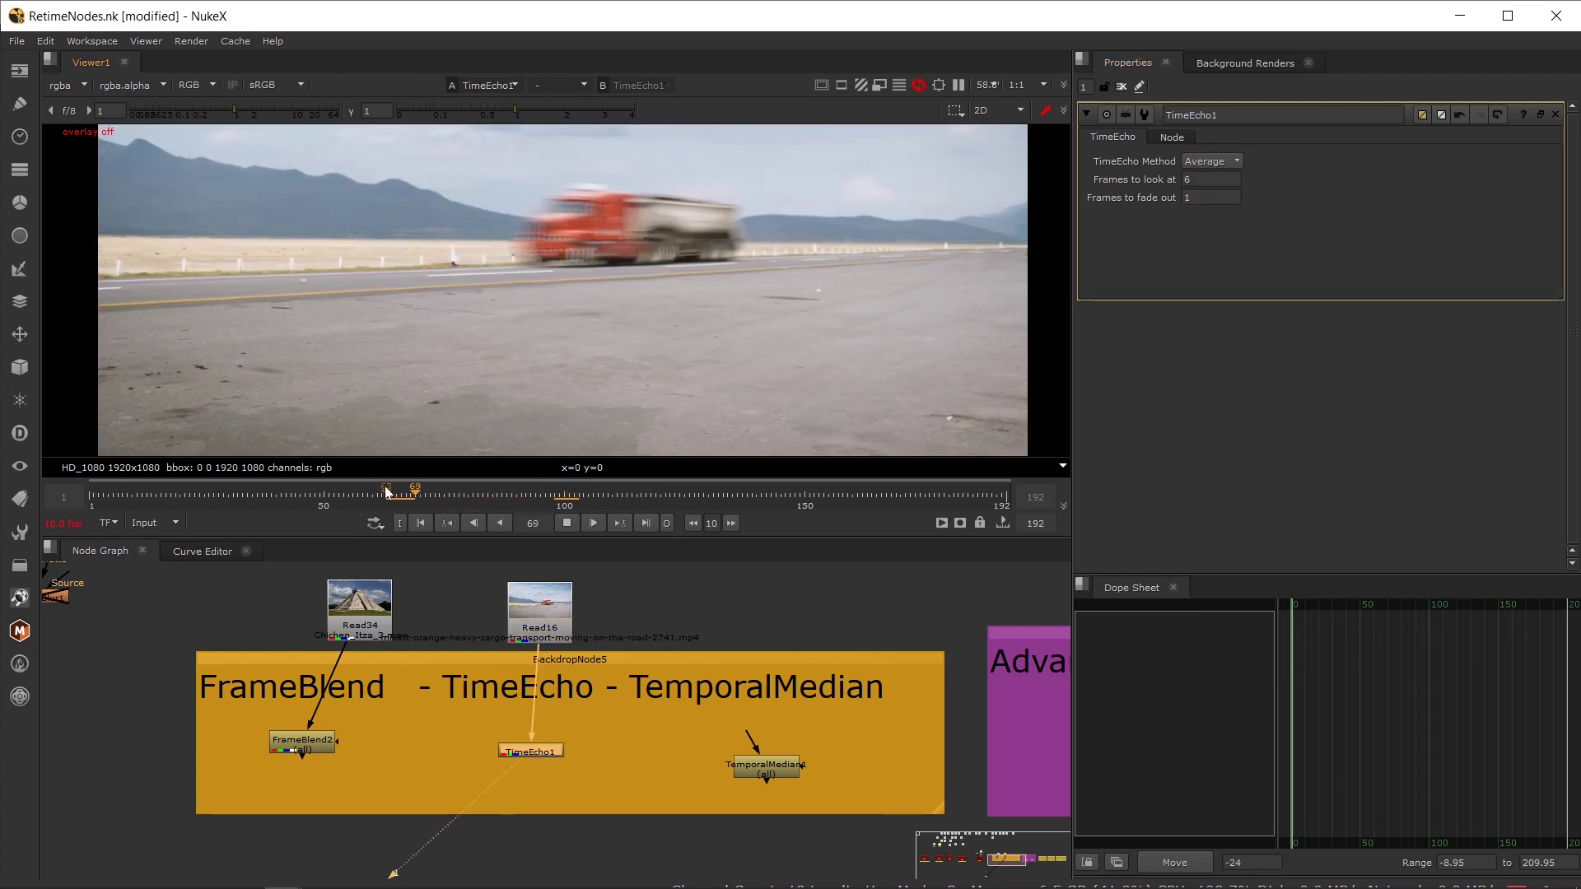
{"action": "left_click_drag", "start_coordinate": [303, 495], "coordinate": [280, 495]}
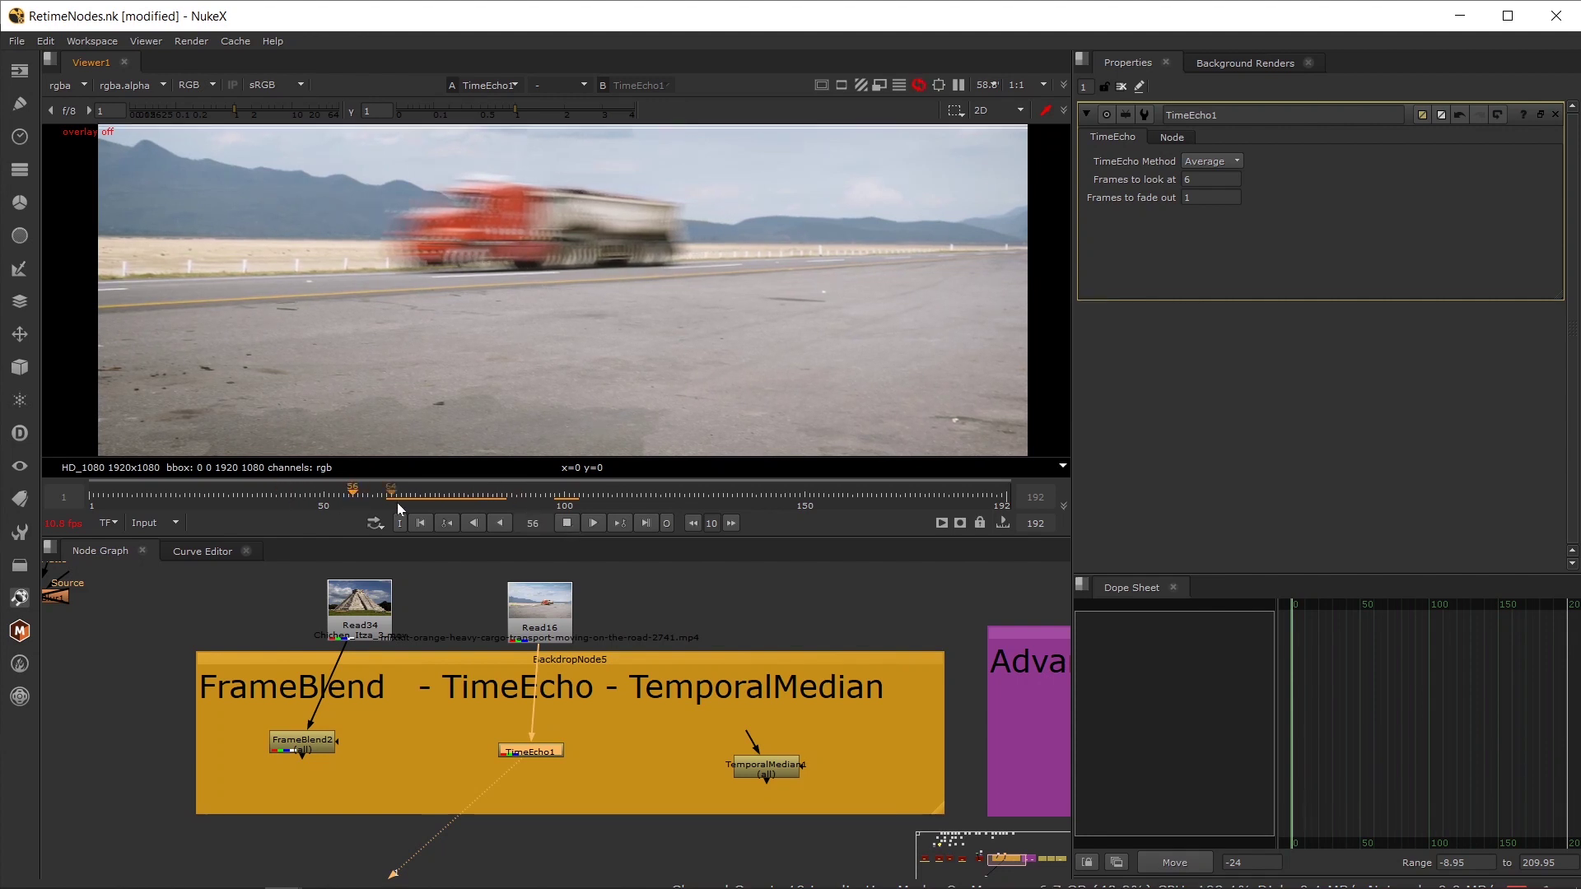
- Replay the averaged truck clip from about frame 59, and connect TimeEcho1's input to the Hulk branch's Transform2
{"action": "left_click_drag", "start_coordinate": [378, 499], "coordinate": [367, 501]}
{"action": "left_click", "coordinate": [567, 522]}
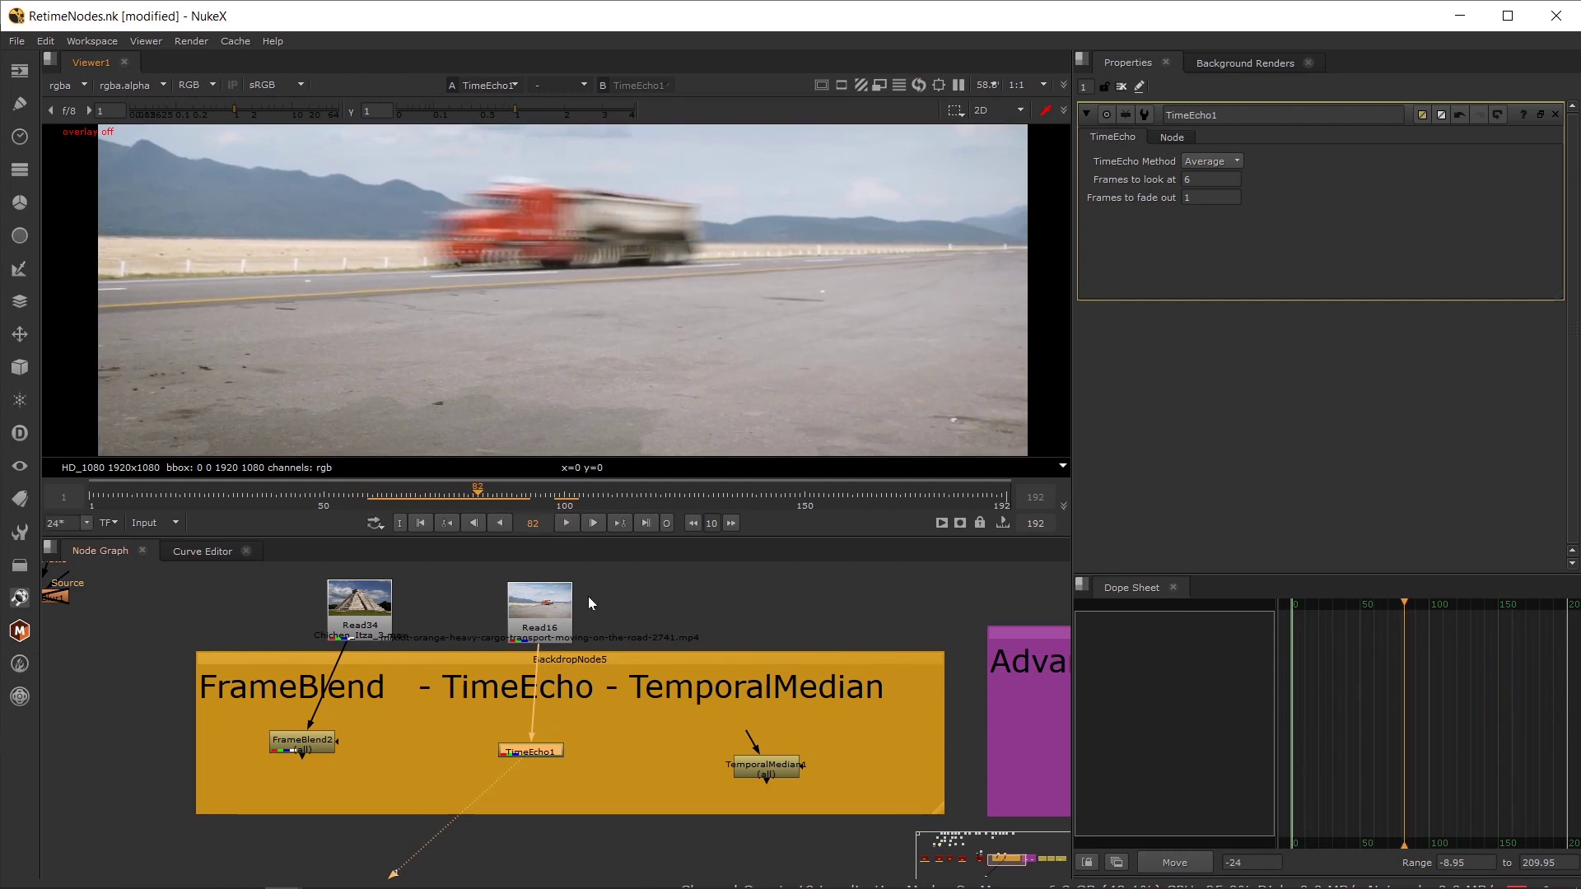
{"action": "scroll", "coordinate": [588, 604], "scroll_direction": "down", "scroll_amount": 3}
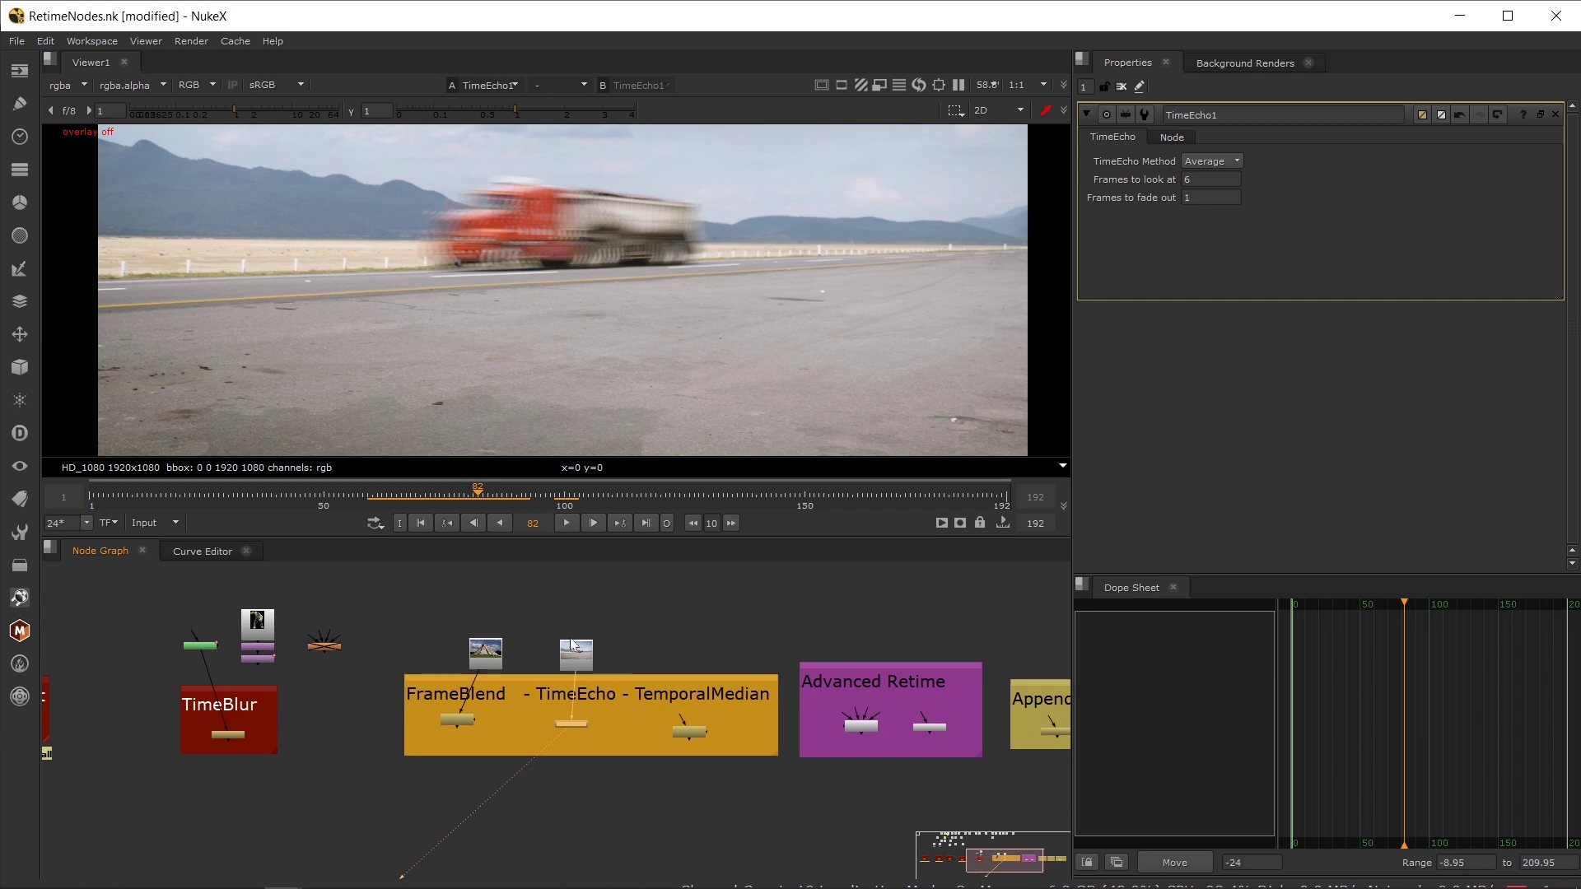
{"action": "scroll", "coordinate": [574, 647], "scroll_direction": "up", "scroll_amount": 1}
{"action": "left_click_drag", "start_coordinate": [704, 736], "coordinate": [190, 660]}
{"action": "scroll", "coordinate": [190, 660], "scroll_direction": "up", "scroll_amount": 5}
{"action": "left_click", "coordinate": [223, 673]}
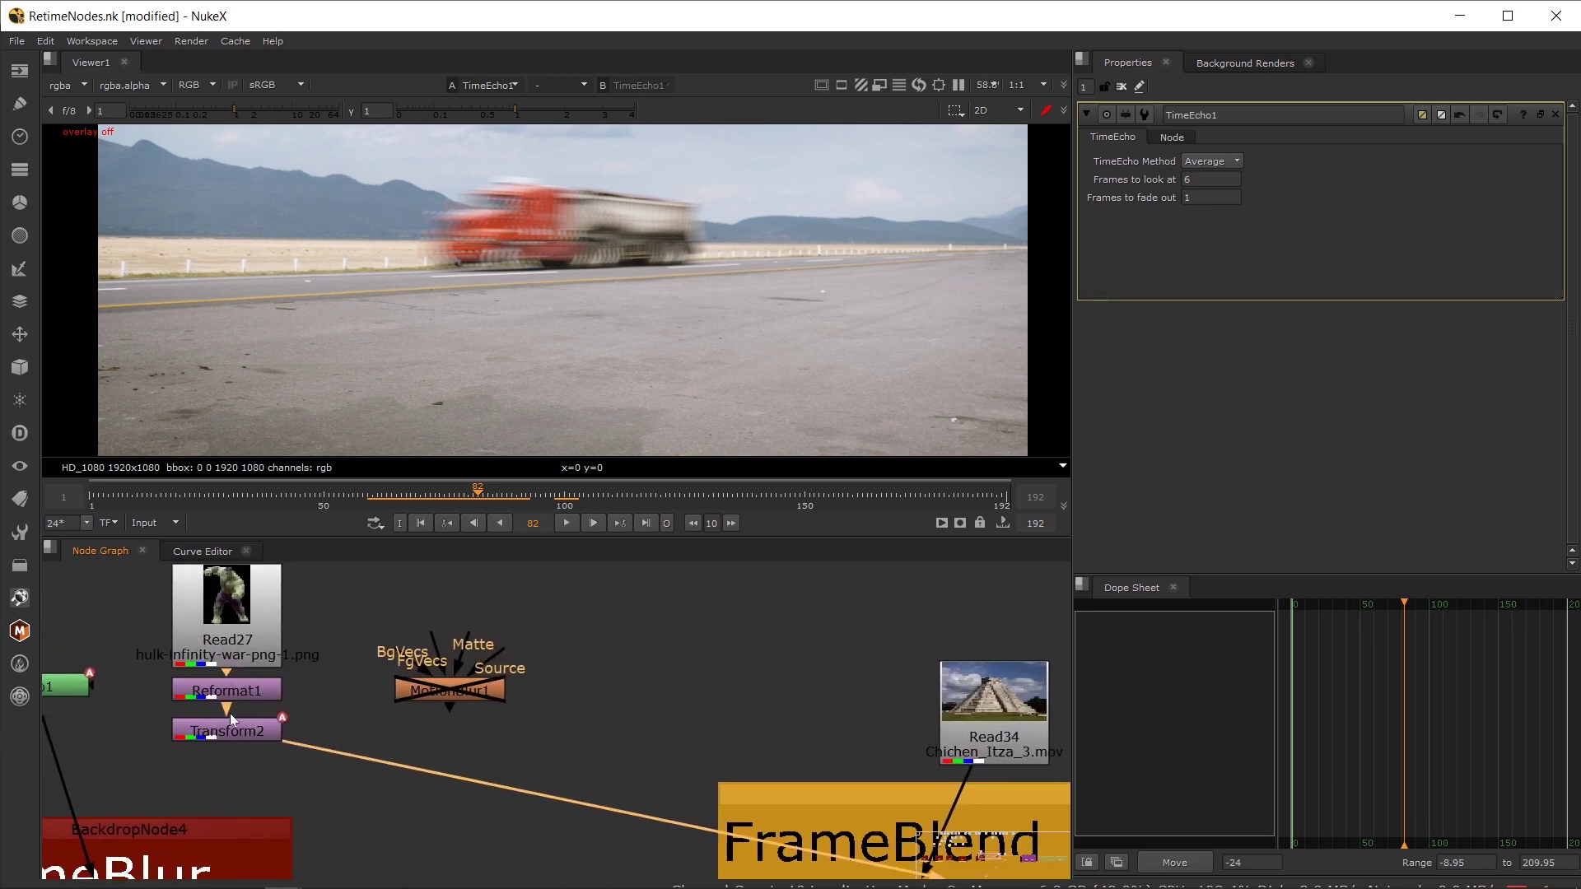
- View Transform2's Hulk animation at frame 59, and remove its motion blur by setting the shutter to 0
{"action": "key", "text": "1"}
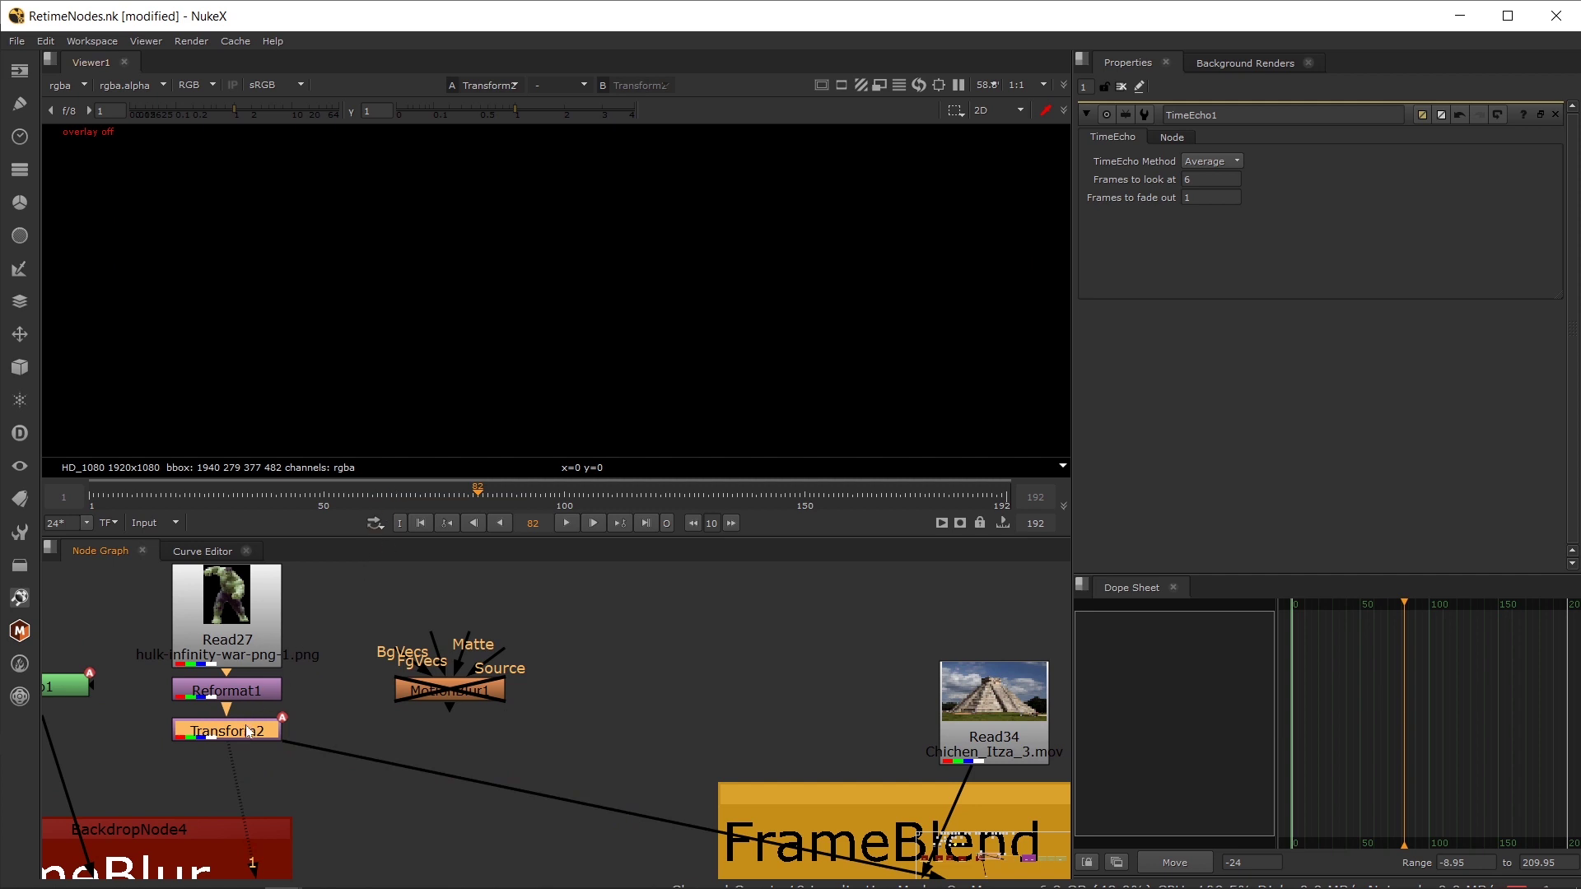
{"action": "left_click", "coordinate": [367, 496]}
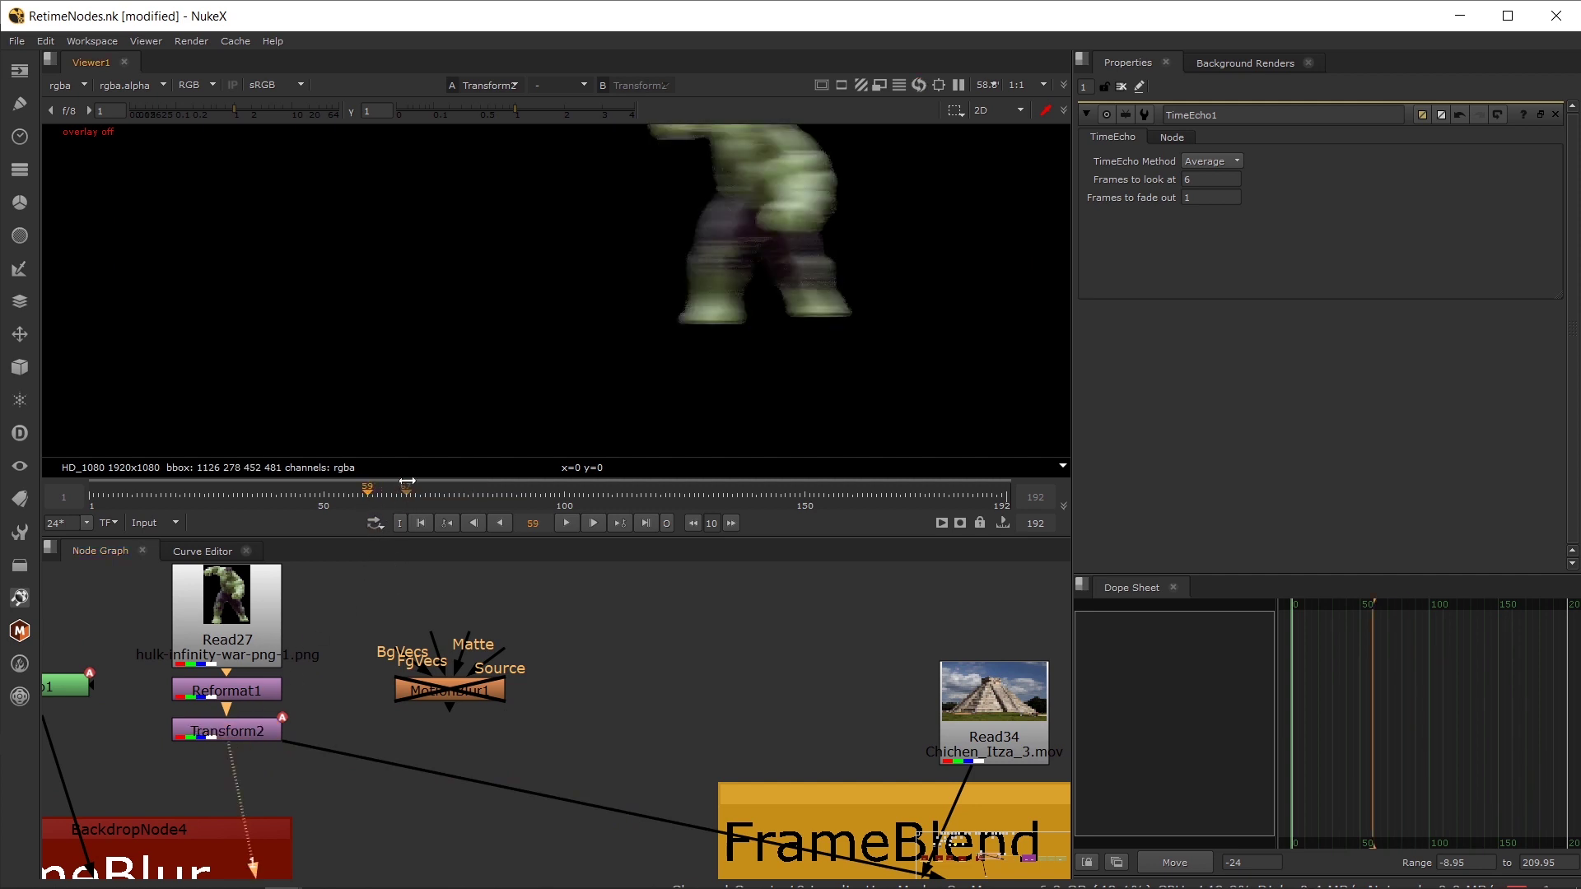
{"action": "scroll", "coordinate": [529, 338], "scroll_direction": "down", "scroll_amount": 4}
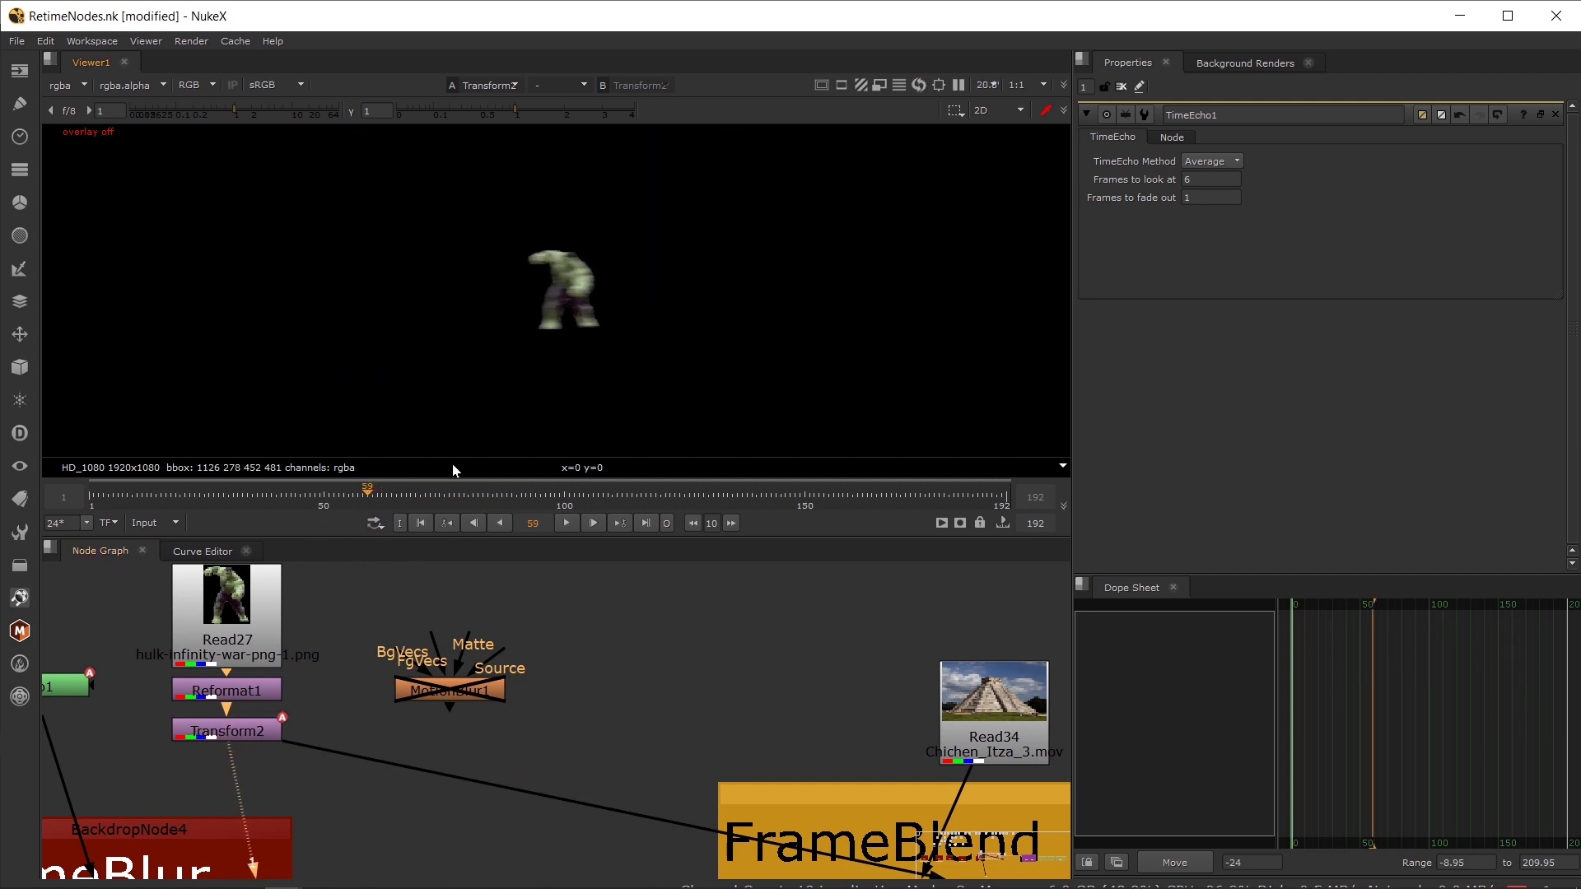
{"action": "double_click", "coordinate": [240, 725]}
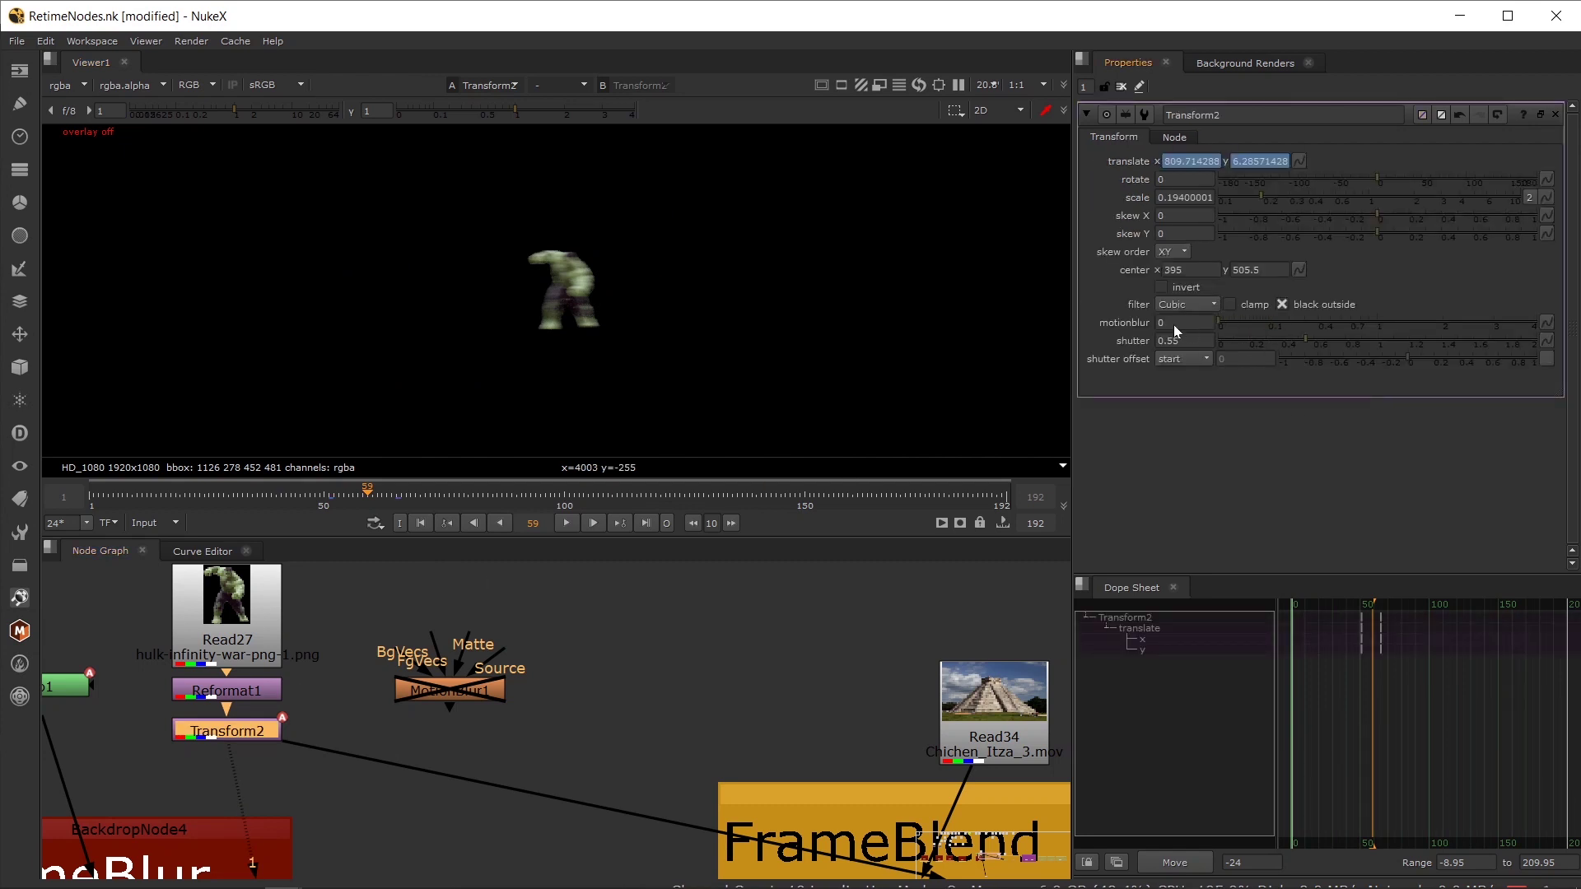
{"action": "left_click_drag", "start_coordinate": [1265, 344], "coordinate": [1153, 346]}
{"action": "scroll", "coordinate": [370, 494], "scroll_direction": "up", "scroll_amount": 2}
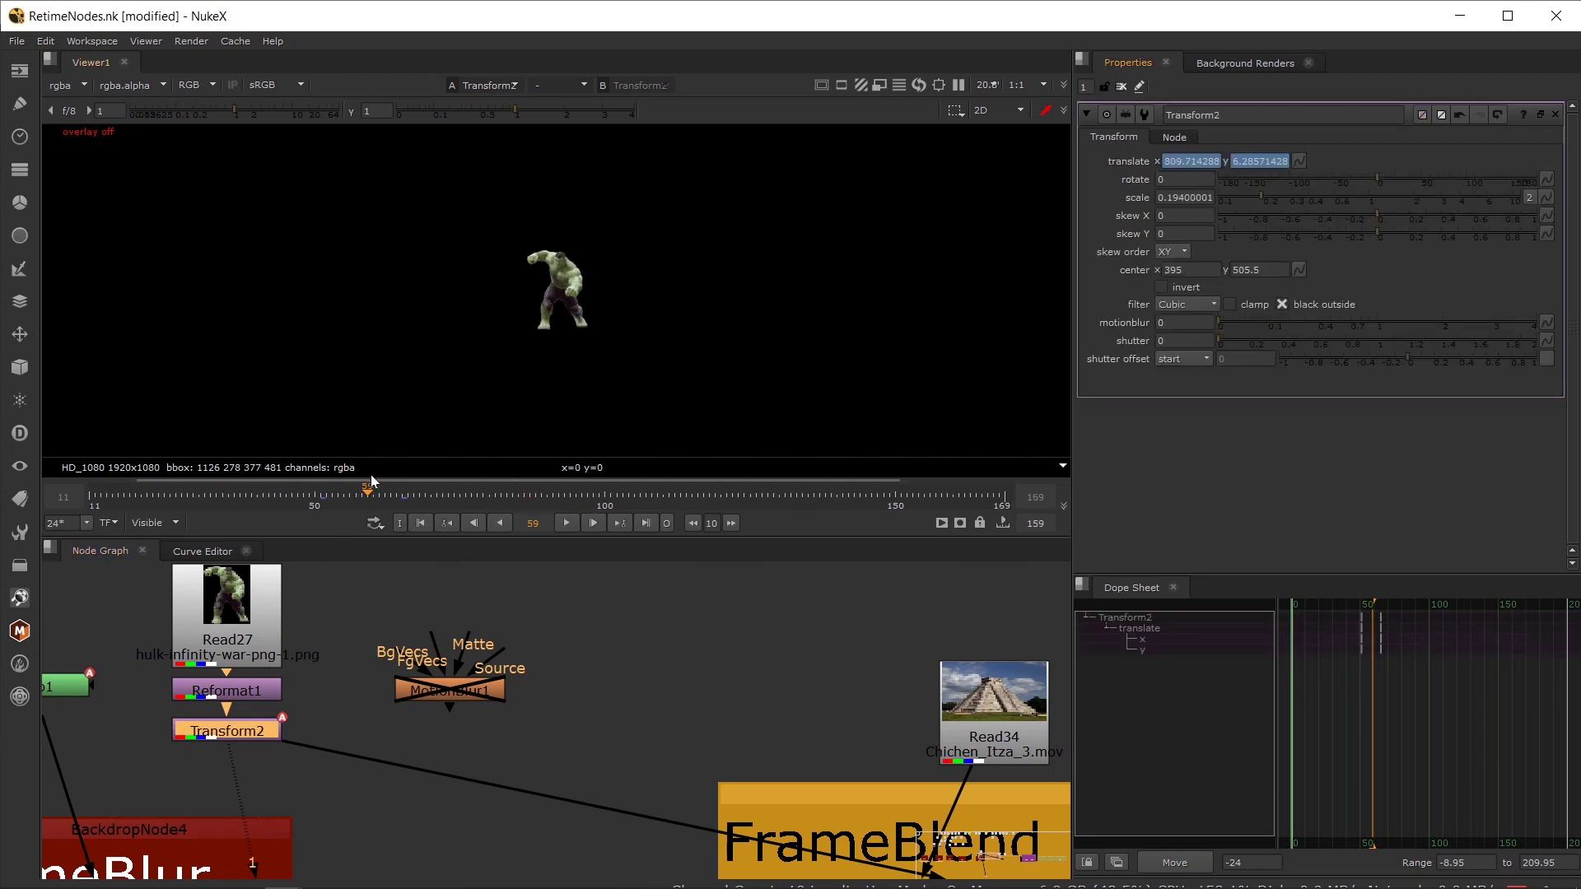
{"action": "scroll", "coordinate": [373, 493], "scroll_direction": "up", "scroll_amount": 1}
{"action": "scroll", "coordinate": [667, 693], "scroll_direction": "down", "scroll_amount": 2}
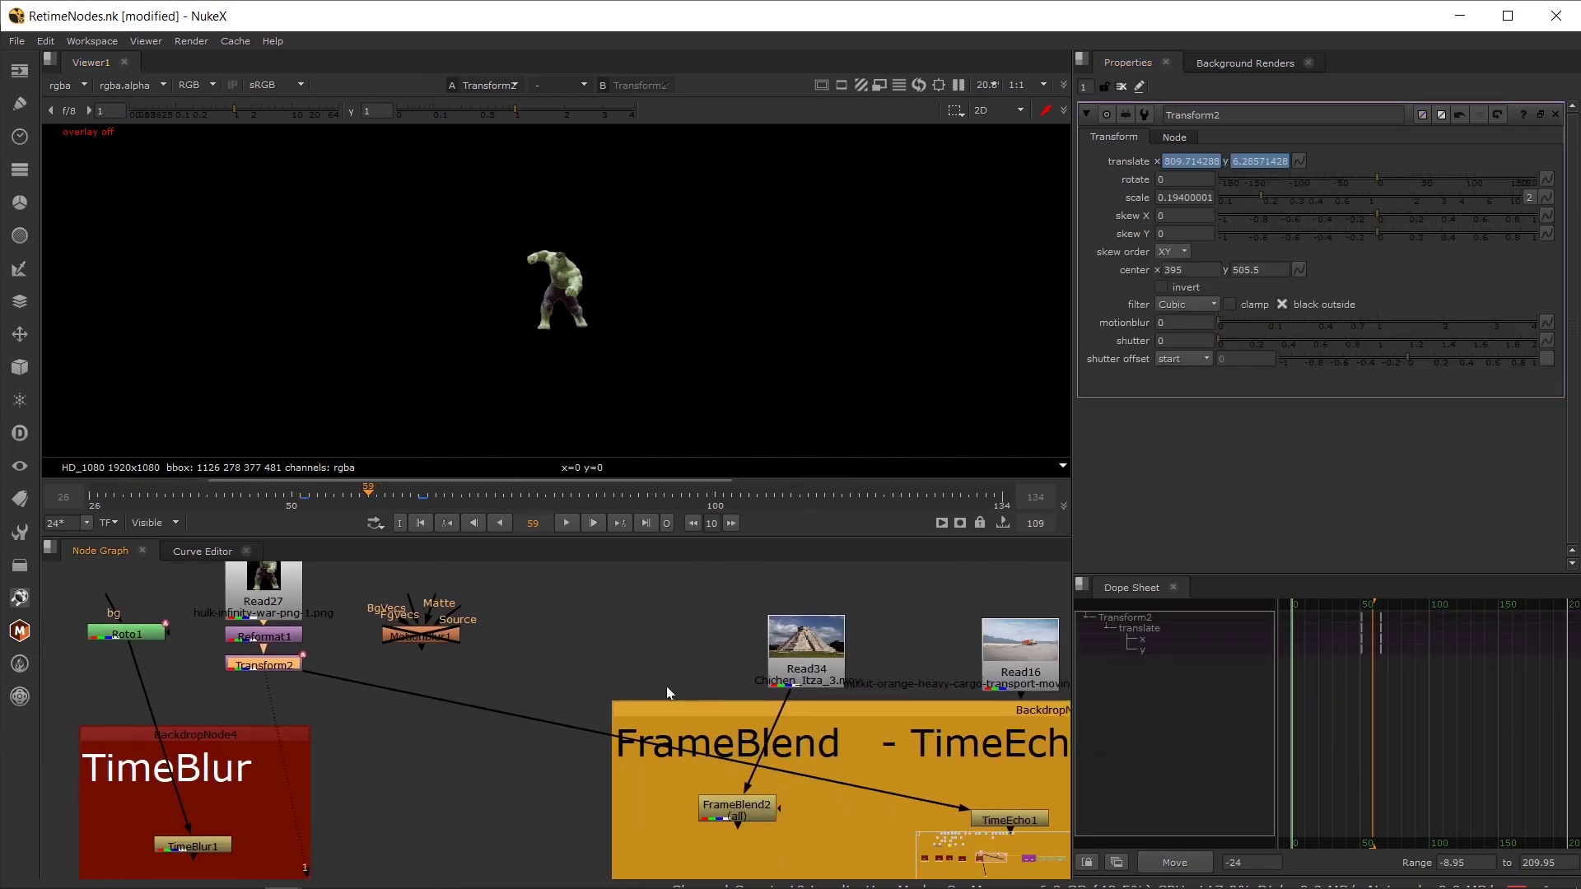
- View TimeEcho1's result on the moving Hulk with its properties open, and reconnect its input to the Read16 truck clip
{"action": "left_click", "coordinate": [1006, 820]}
{"action": "key", "text": "1"}
{"action": "double_click", "coordinate": [1005, 818]}
{"action": "scroll", "coordinate": [545, 298], "scroll_direction": "up", "scroll_amount": 4}
{"action": "scroll", "coordinate": [1011, 774], "scroll_direction": "down", "scroll_amount": 3}
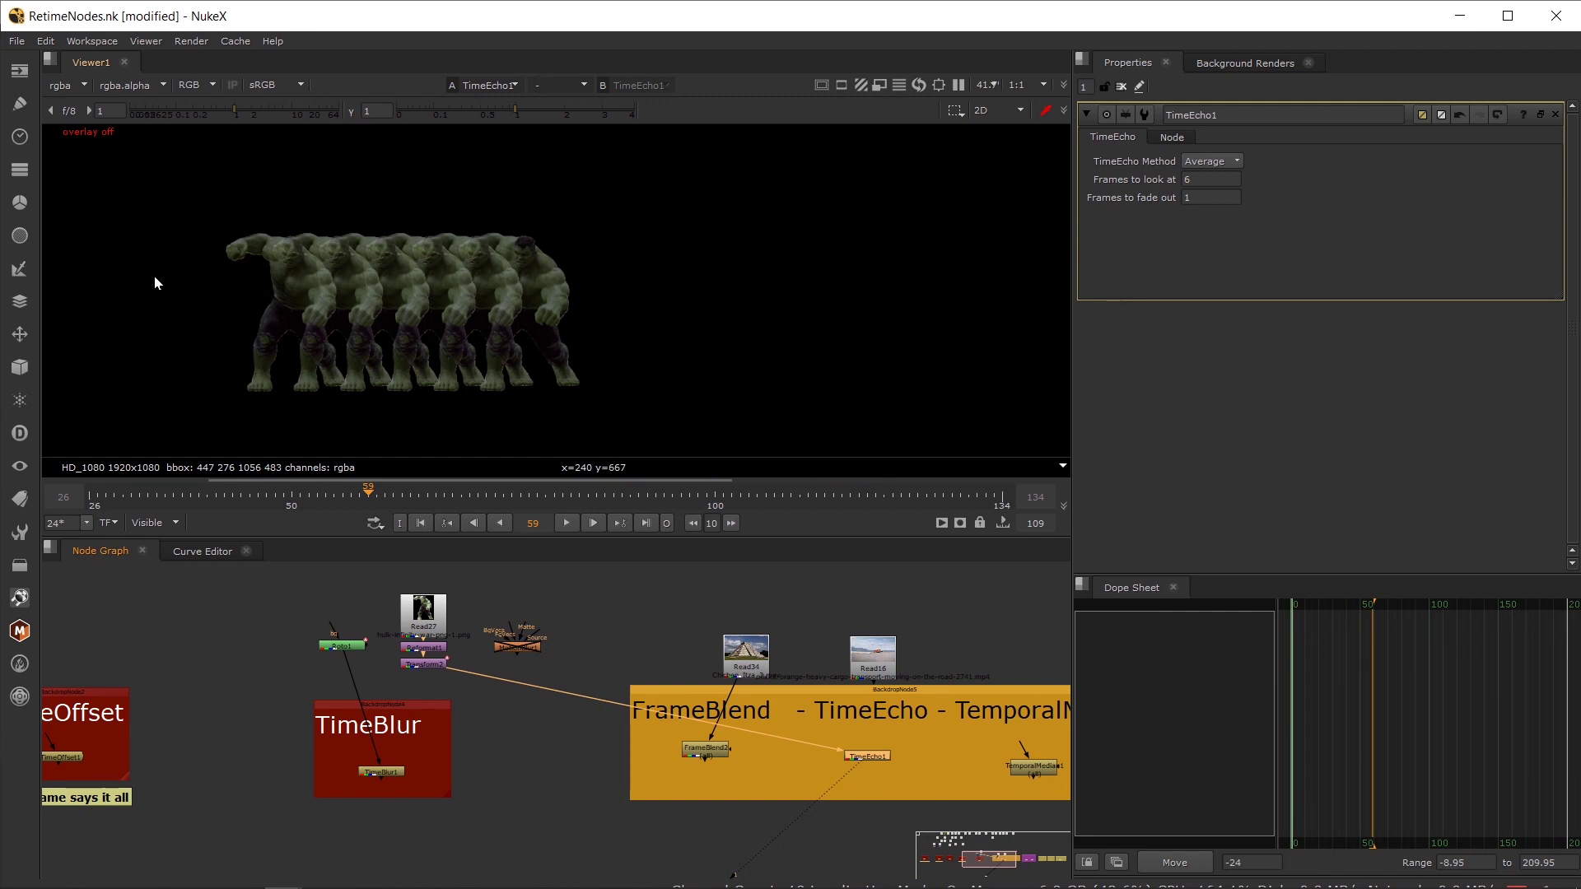
{"action": "left_click_drag", "start_coordinate": [909, 760], "coordinate": [835, 763]}
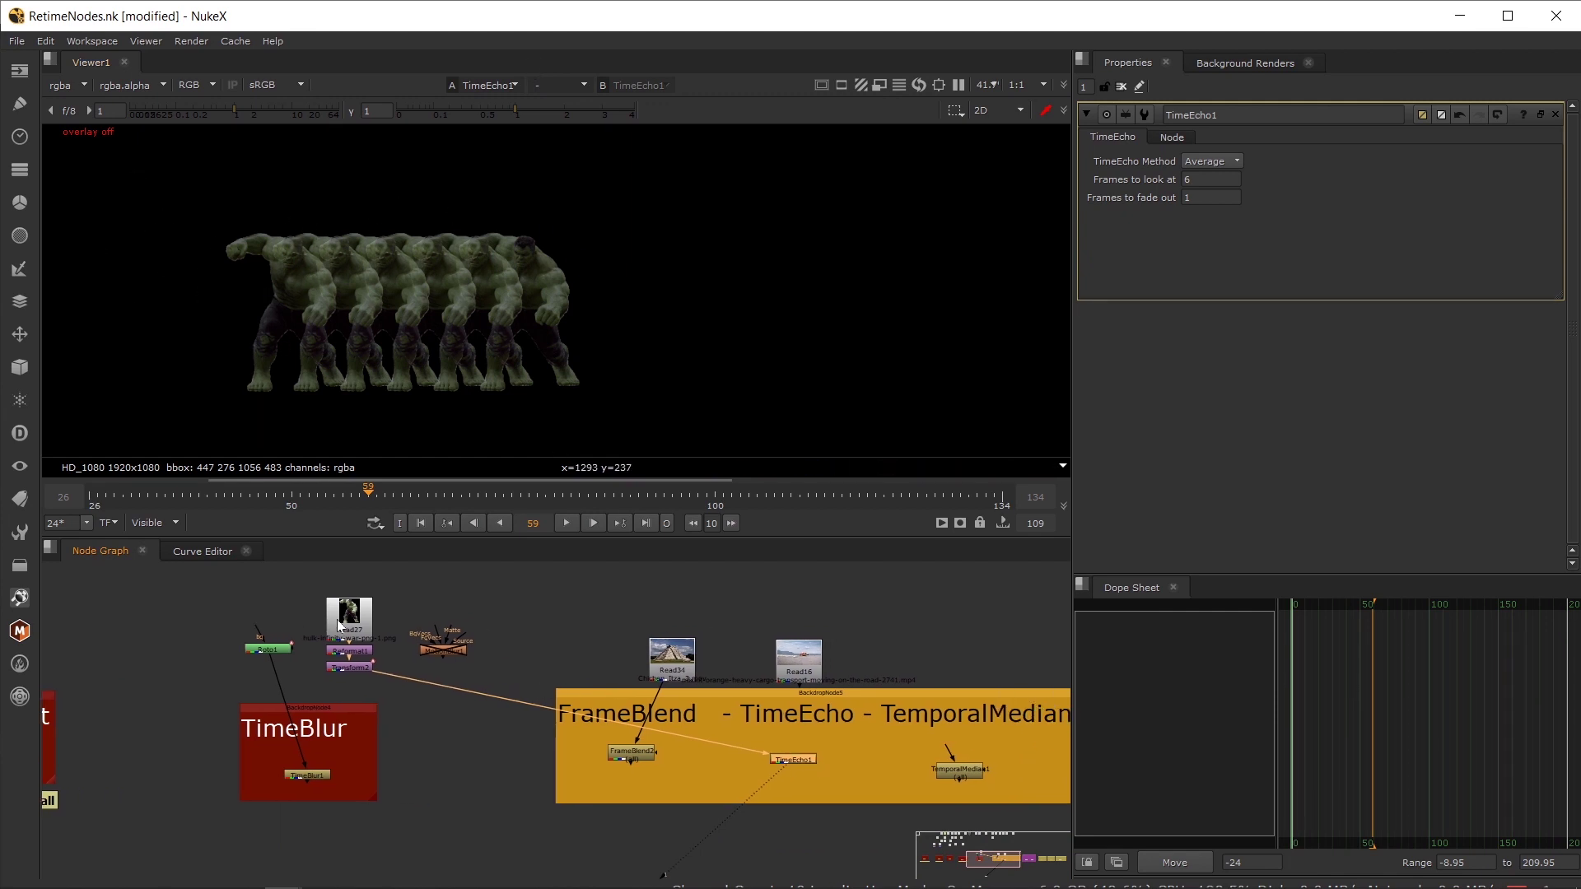
{"action": "left_click_drag", "start_coordinate": [399, 673], "coordinate": [791, 665]}
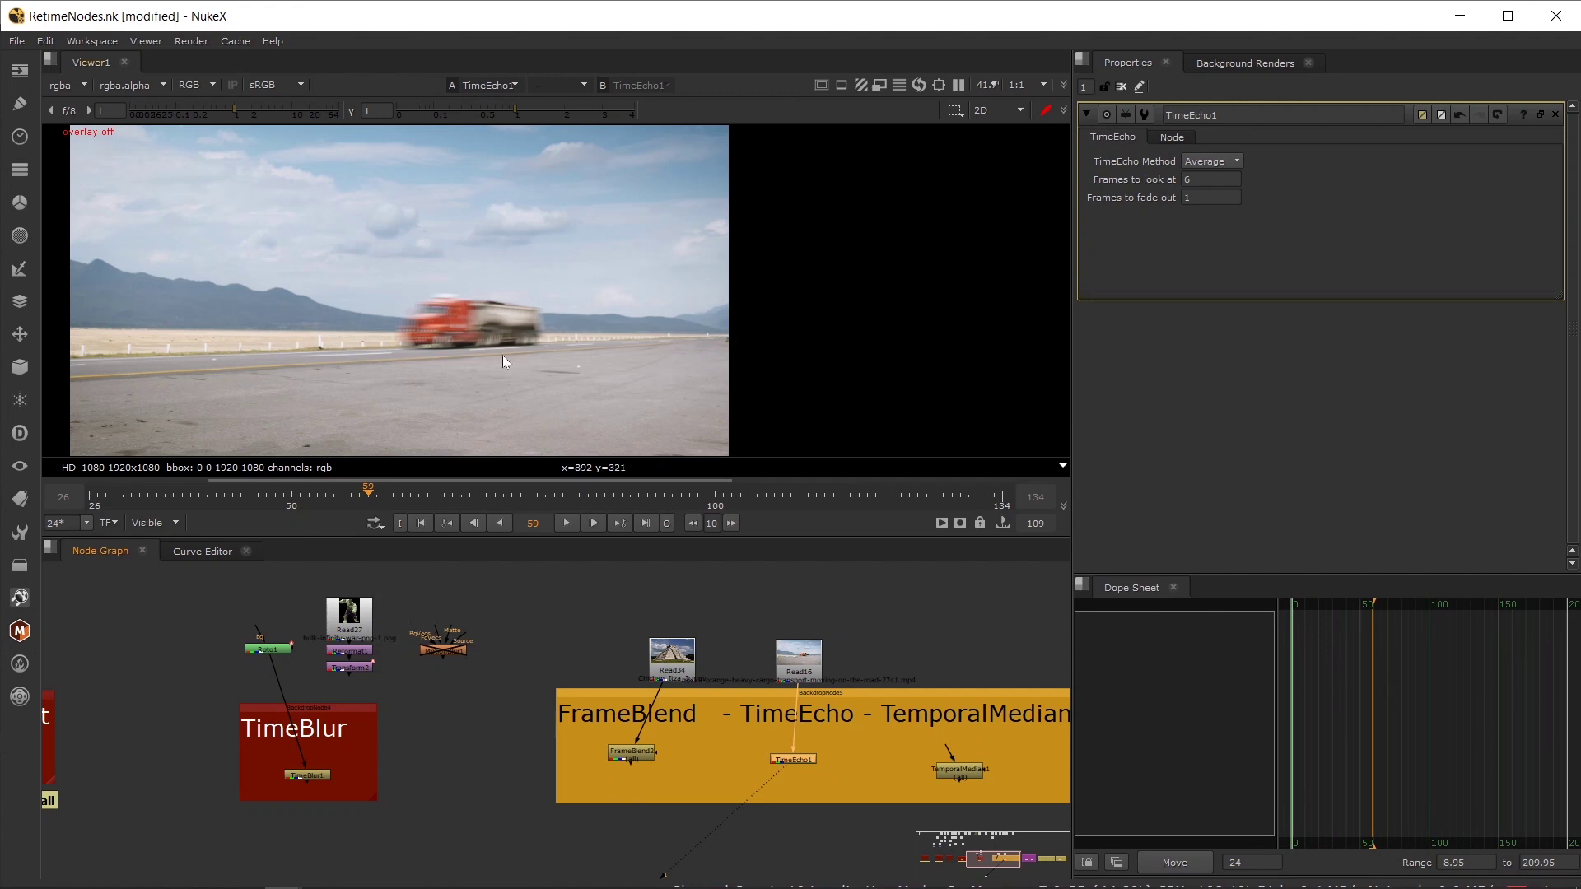
- View TemporalMedian1 on the Read35 France flag clip at frame 46, and set its core to 0.135
{"action": "left_click_drag", "start_coordinate": [967, 698], "coordinate": [596, 728]}
{"action": "left_click", "coordinate": [599, 716]}
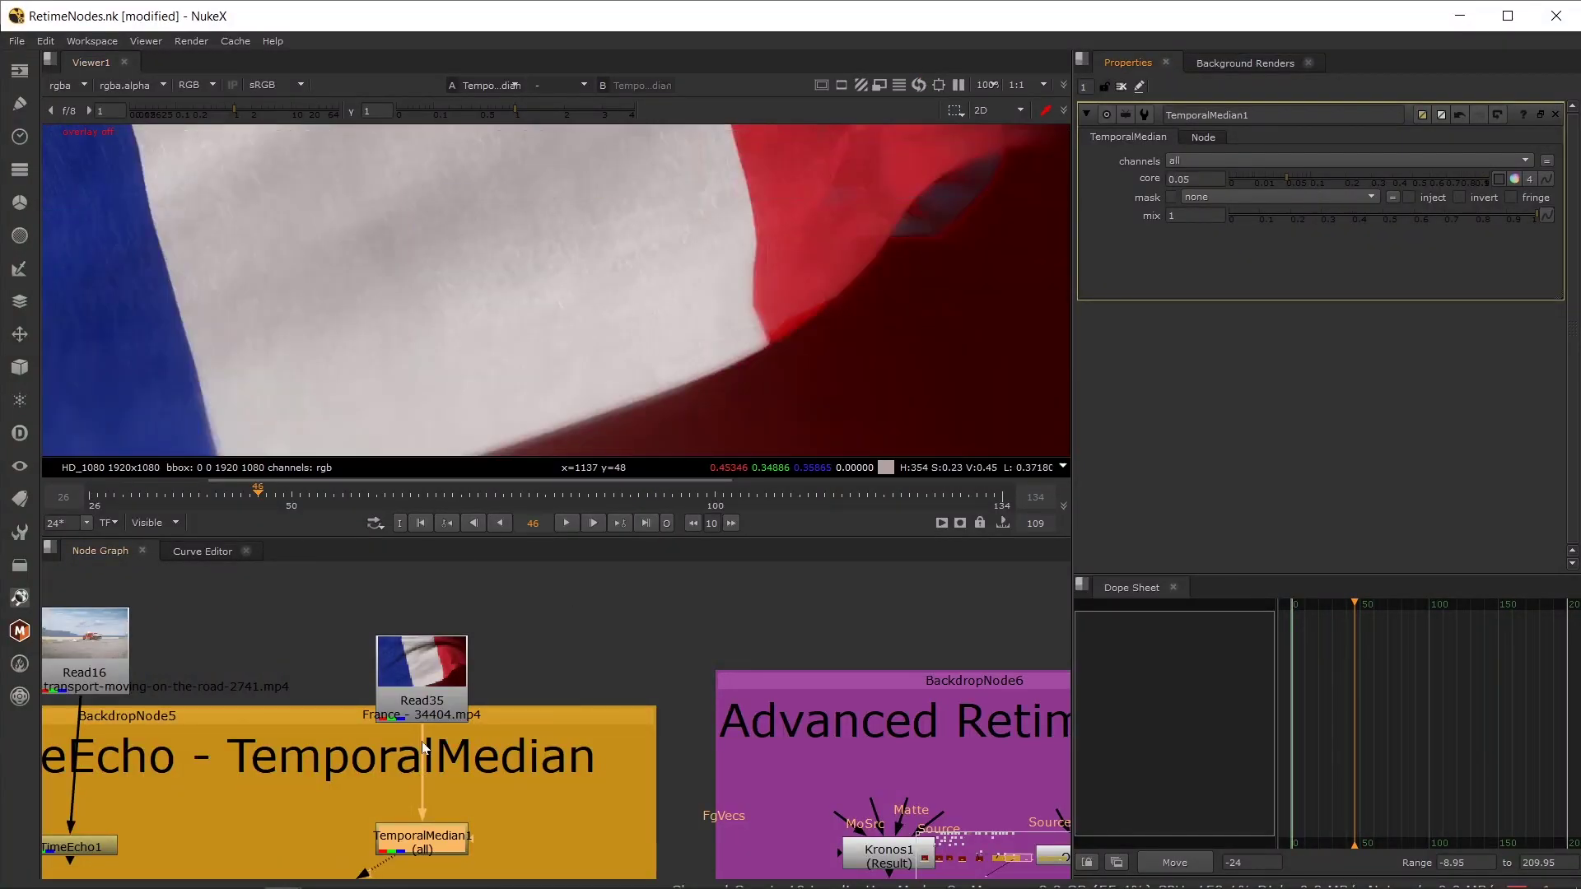
{"action": "left_click_drag", "start_coordinate": [1356, 180], "coordinate": [1324, 179]}
{"action": "scroll", "coordinate": [664, 255], "scroll_direction": "down", "scroll_amount": 3}
{"action": "left_click_drag", "start_coordinate": [641, 280], "coordinate": [667, 352]}
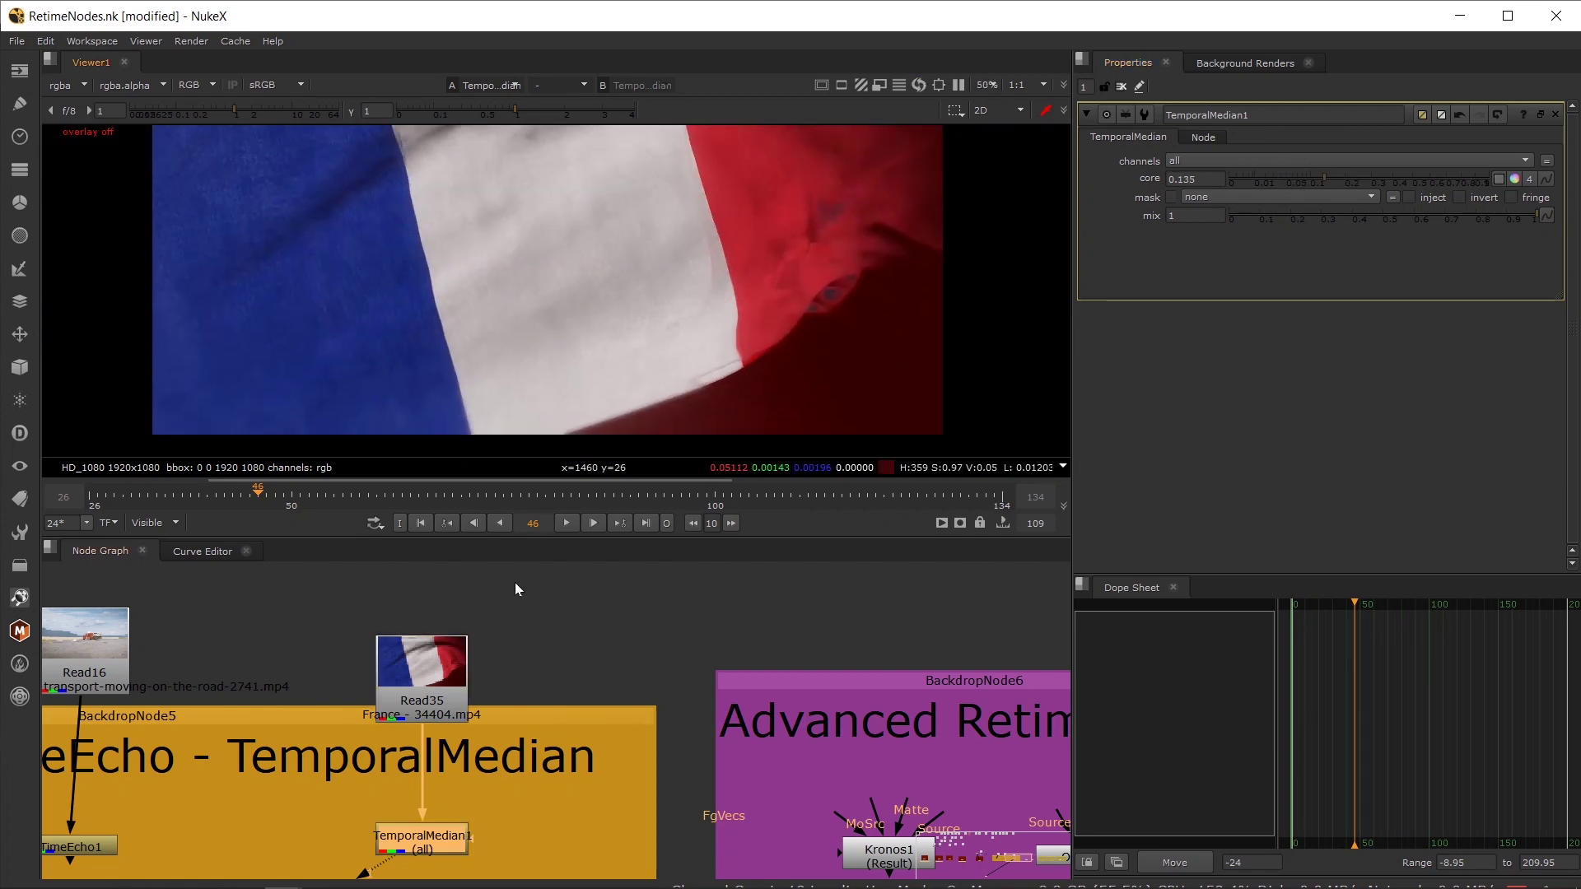
- Play the flag clip to frame 54, and raise TemporalMedian1's core first to 0.23 and finally to 2
{"action": "left_click", "coordinate": [565, 523]}
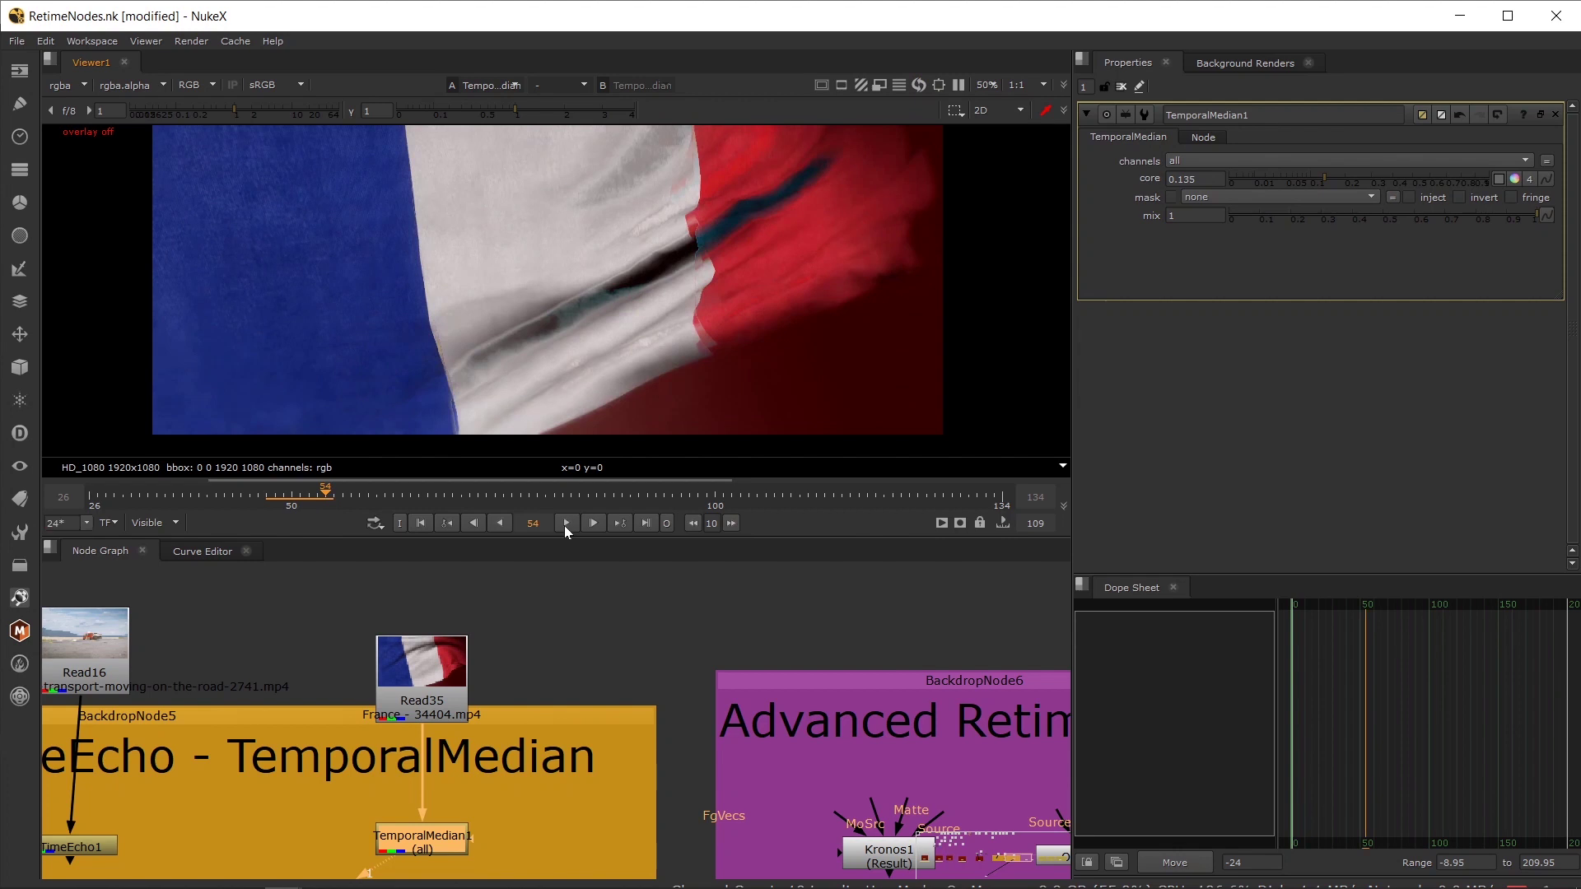
{"action": "left_click_drag", "start_coordinate": [1309, 179], "coordinate": [1357, 181]}
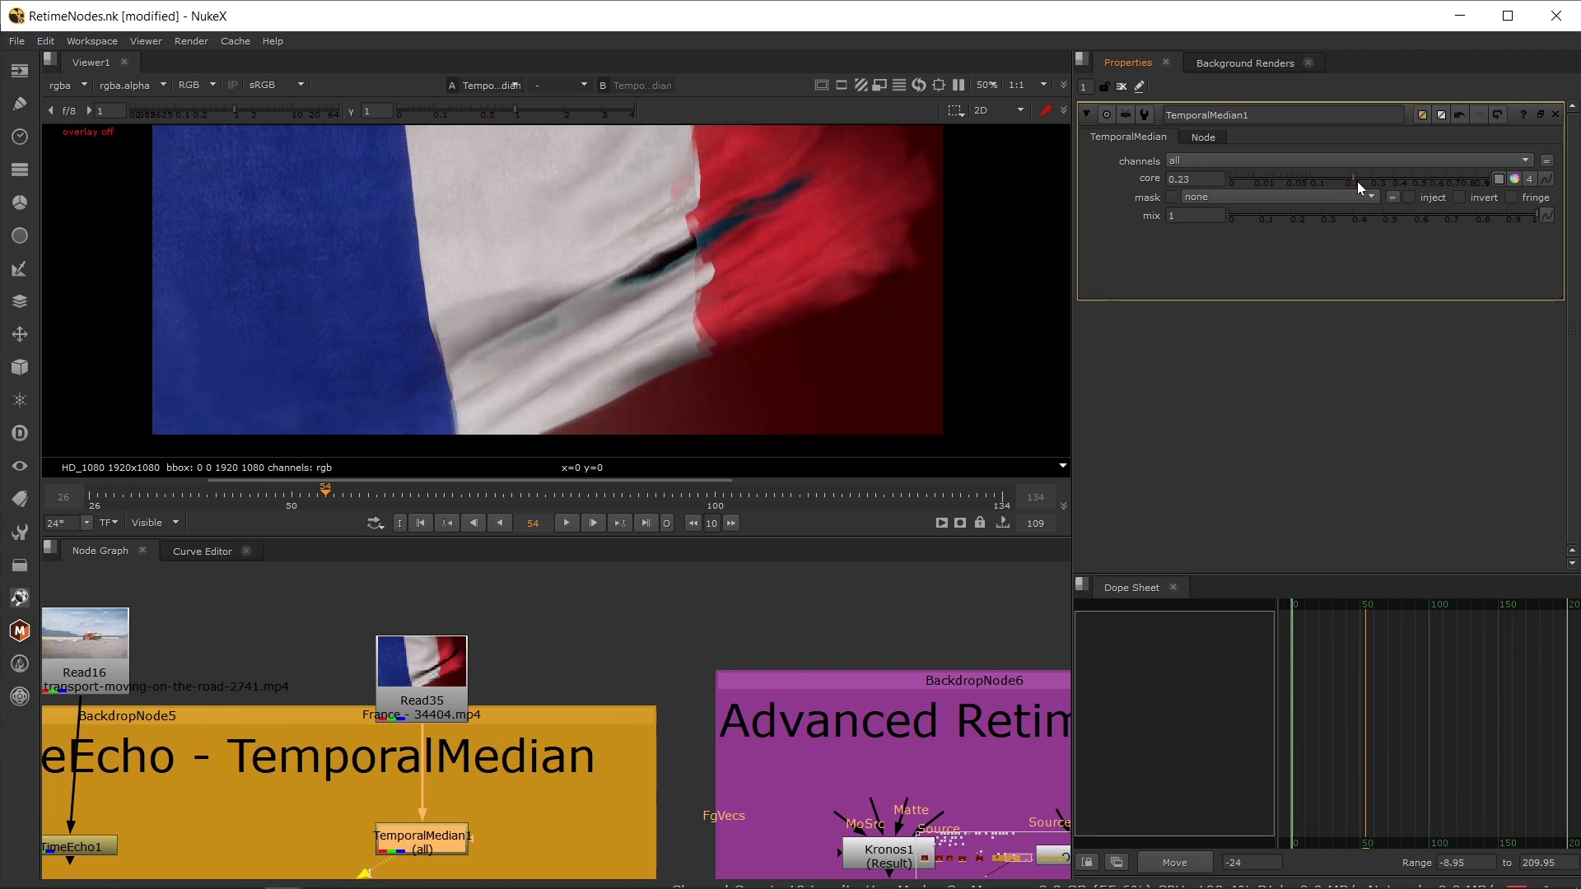
{"action": "left_click_drag", "start_coordinate": [1376, 178], "coordinate": [1510, 171]}
{"action": "double_click", "coordinate": [1193, 179]}
{"action": "type", "text": "2"}
{"action": "key", "text": "Return"}
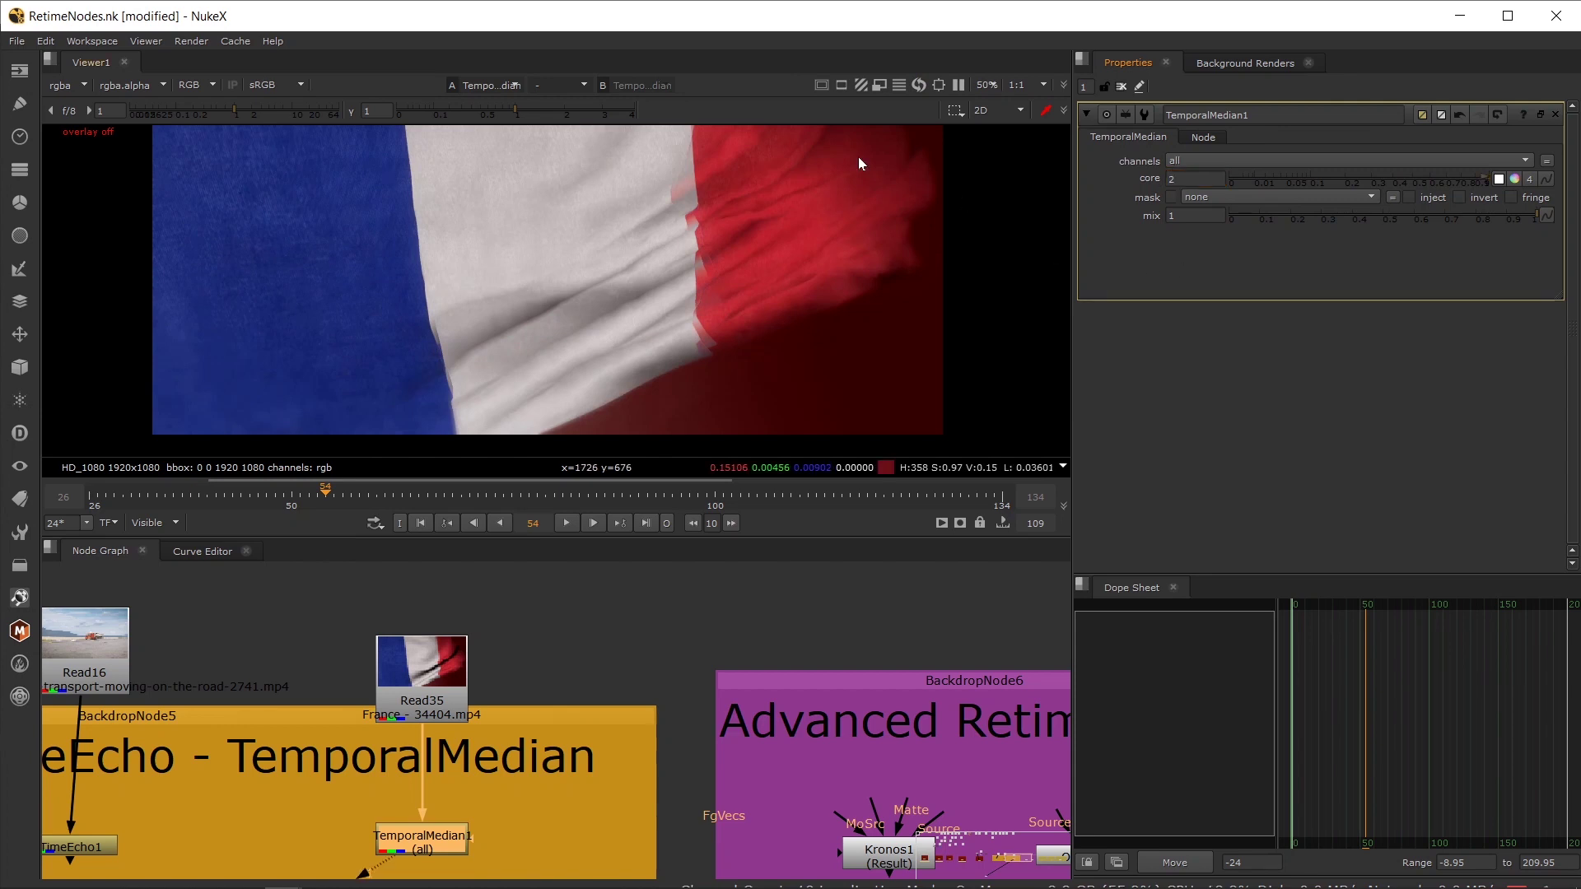
- Play the flag clip on to frame 92, and disable TemporalMedian1 to compare it with the original
{"action": "left_click", "coordinate": [565, 522]}
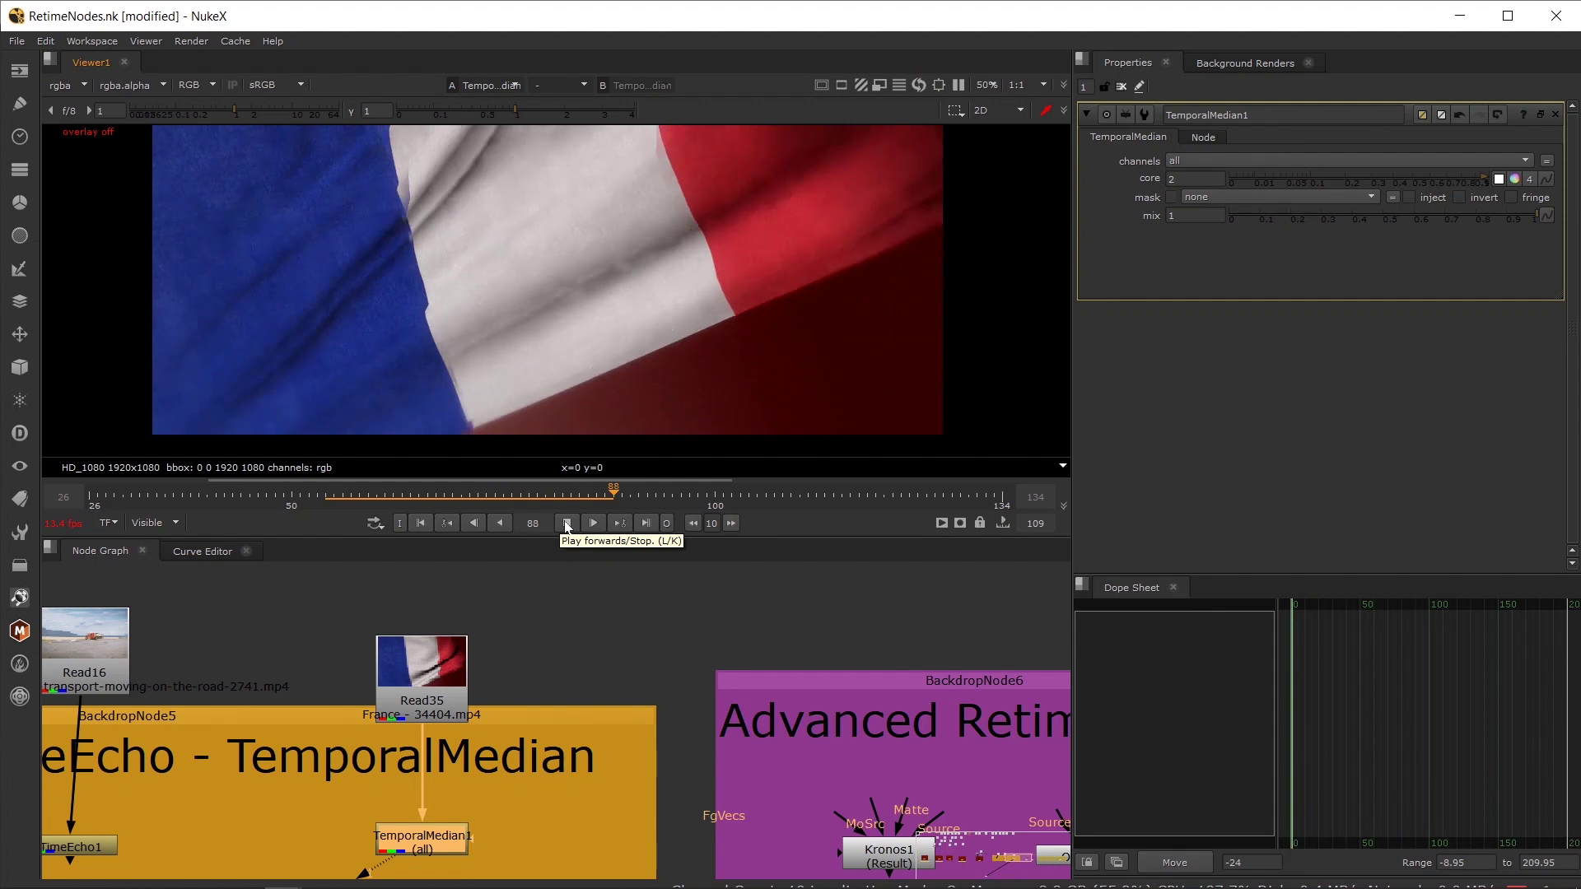
{"action": "left_click", "coordinate": [566, 525]}
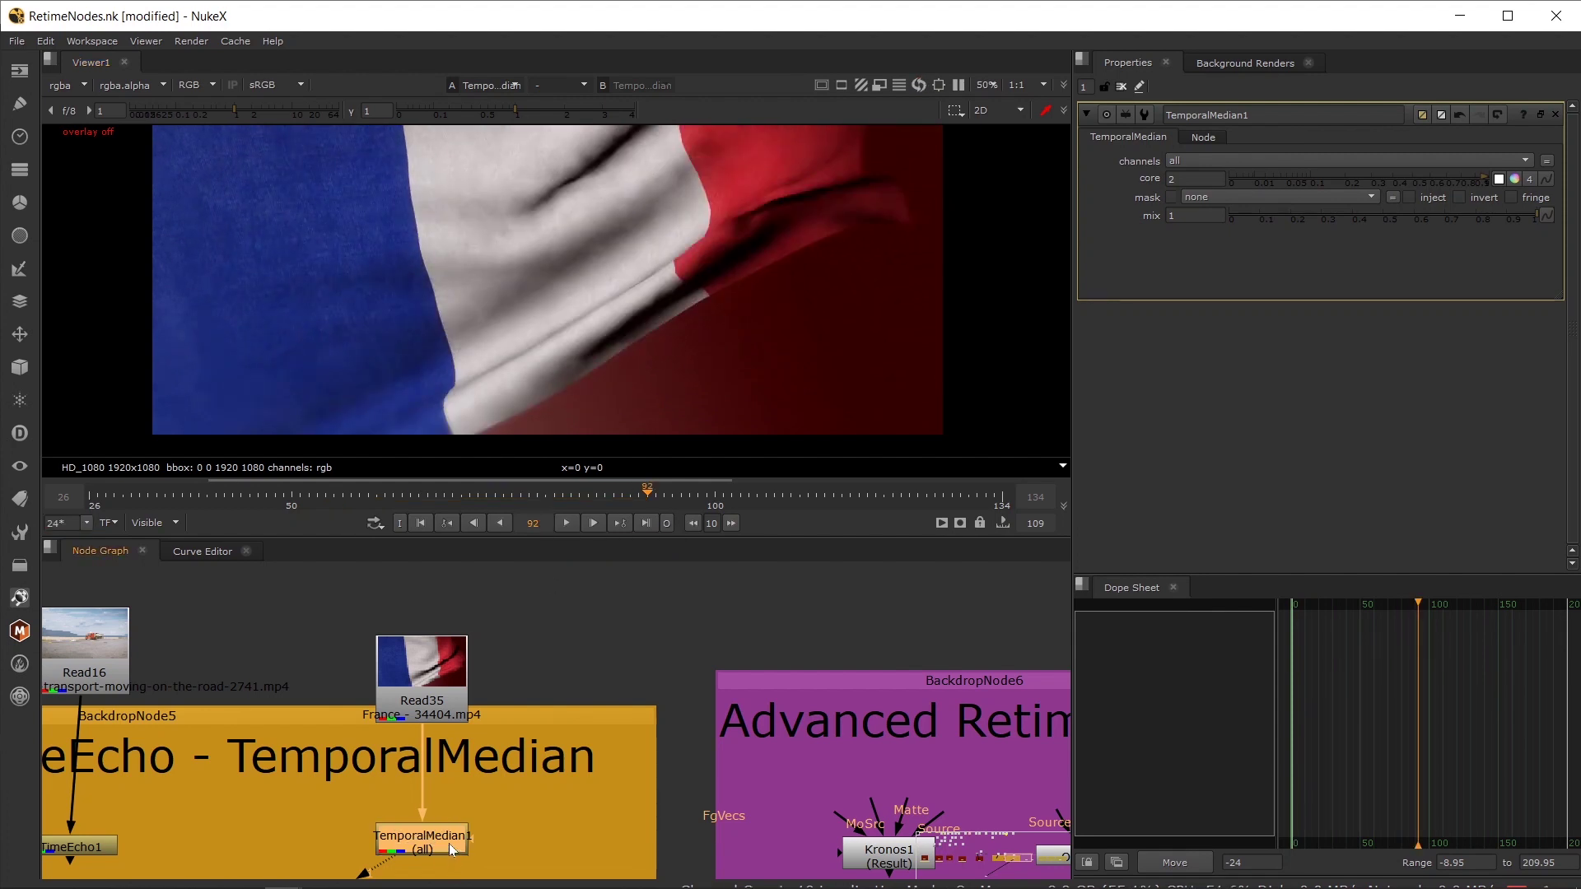
{"action": "scroll", "coordinate": [478, 758], "scroll_direction": "down", "scroll_amount": 3}
{"action": "left_click_drag", "start_coordinate": [486, 763], "coordinate": [389, 757]}
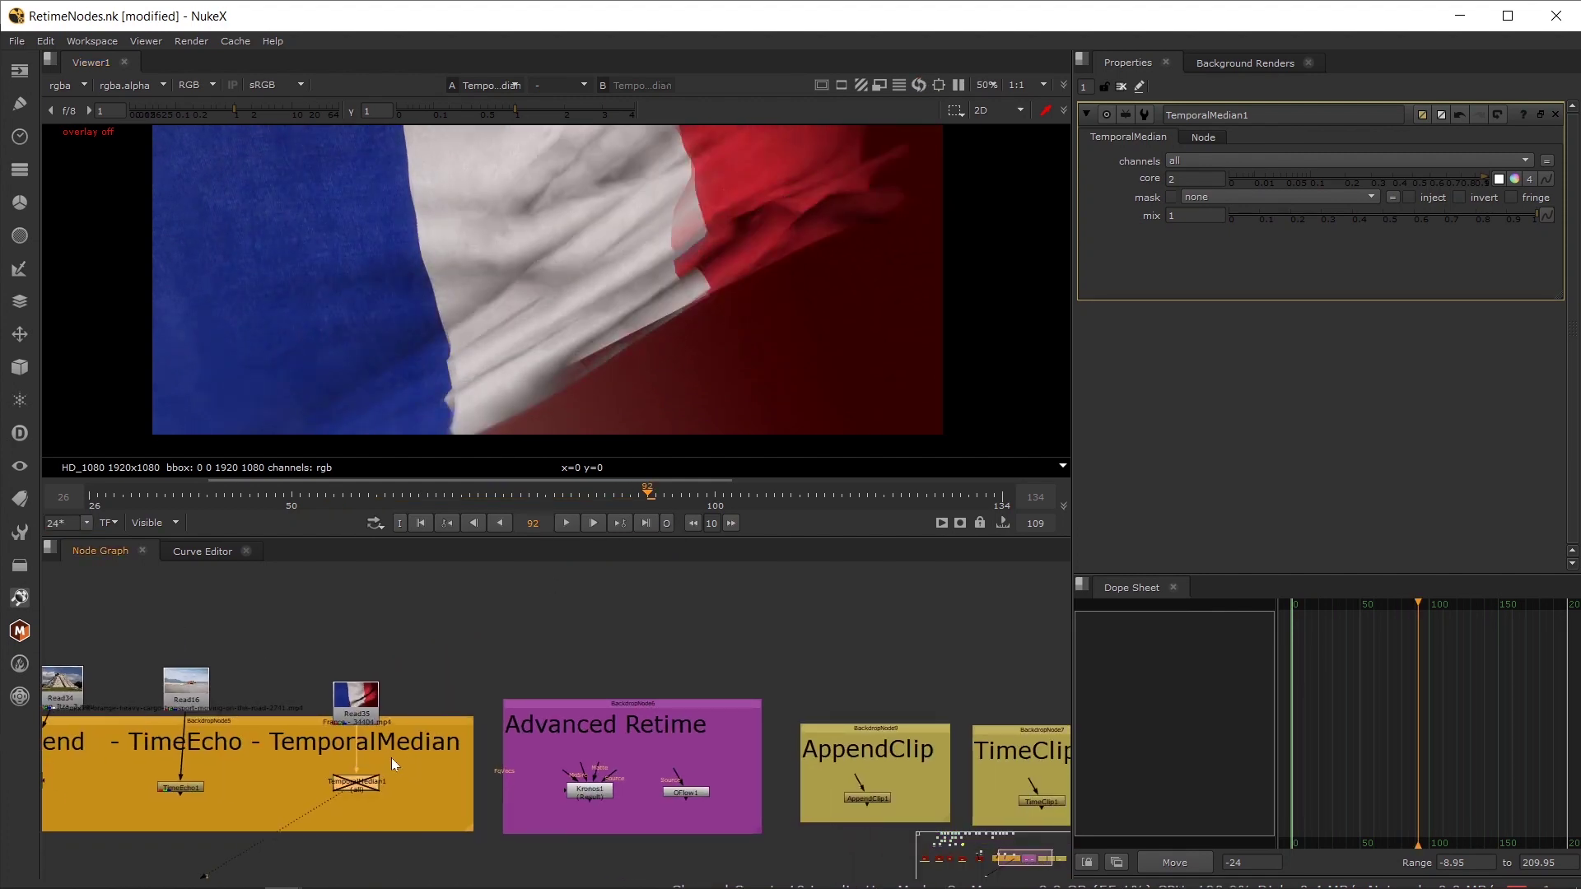
{"action": "left_click", "coordinate": [20, 136]}
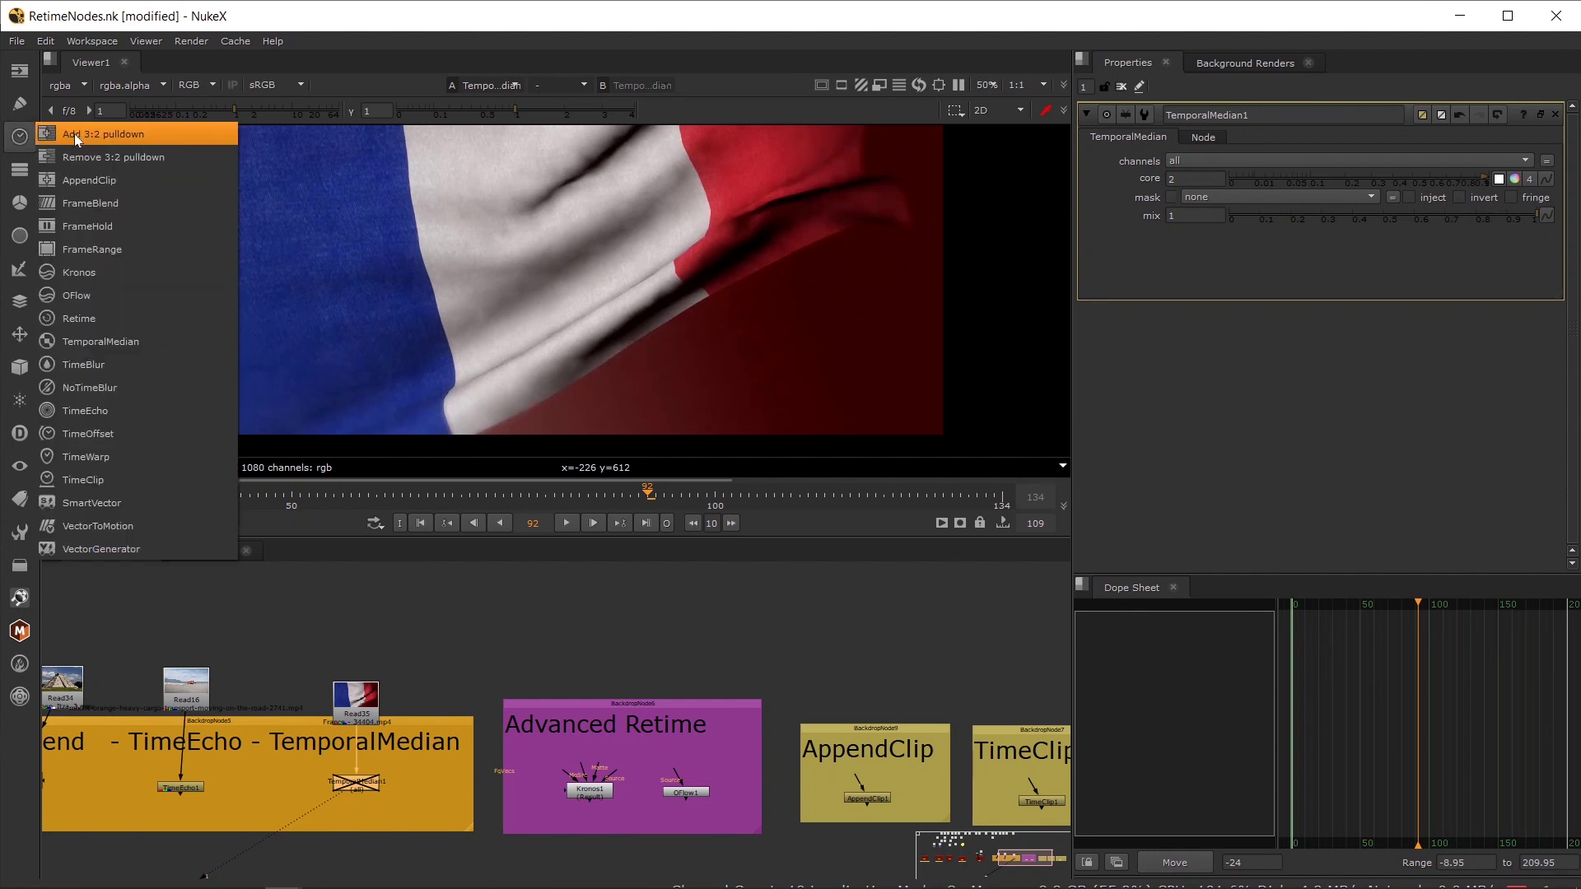
{"action": "left_click", "coordinate": [413, 614]}
{"action": "left_click", "coordinate": [364, 787]}
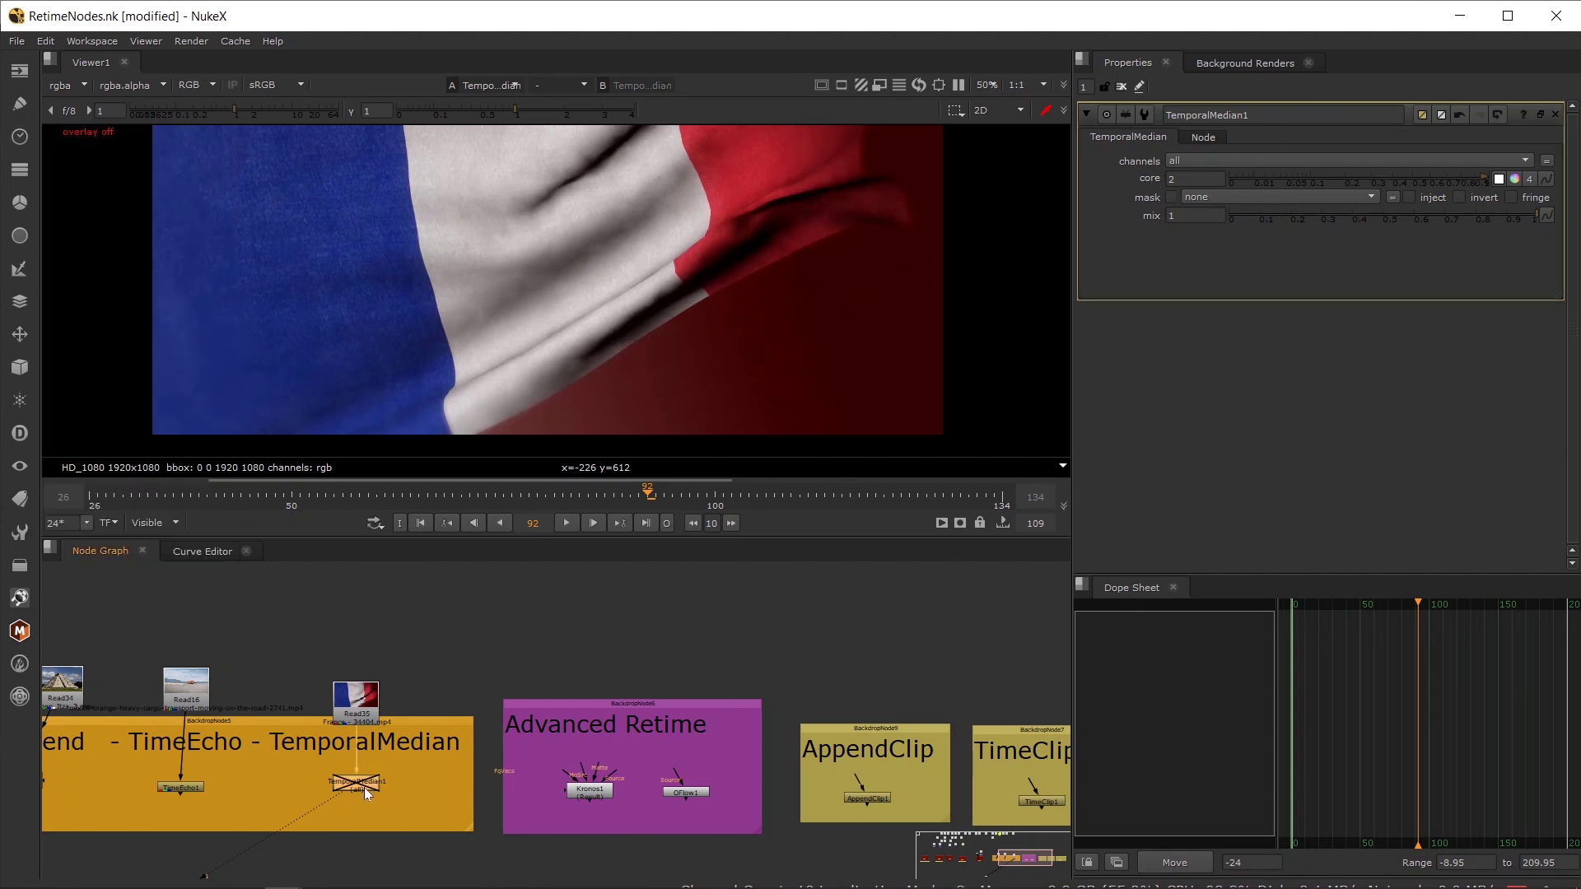
- Disconnect the Read35 flag clip from TemporalMedian1 and place it above the Advanced Retime backdrop
{"action": "scroll", "coordinate": [371, 752], "scroll_direction": "down", "scroll_amount": 3}
{"action": "scroll", "coordinate": [409, 736], "scroll_direction": "down", "scroll_amount": 2}
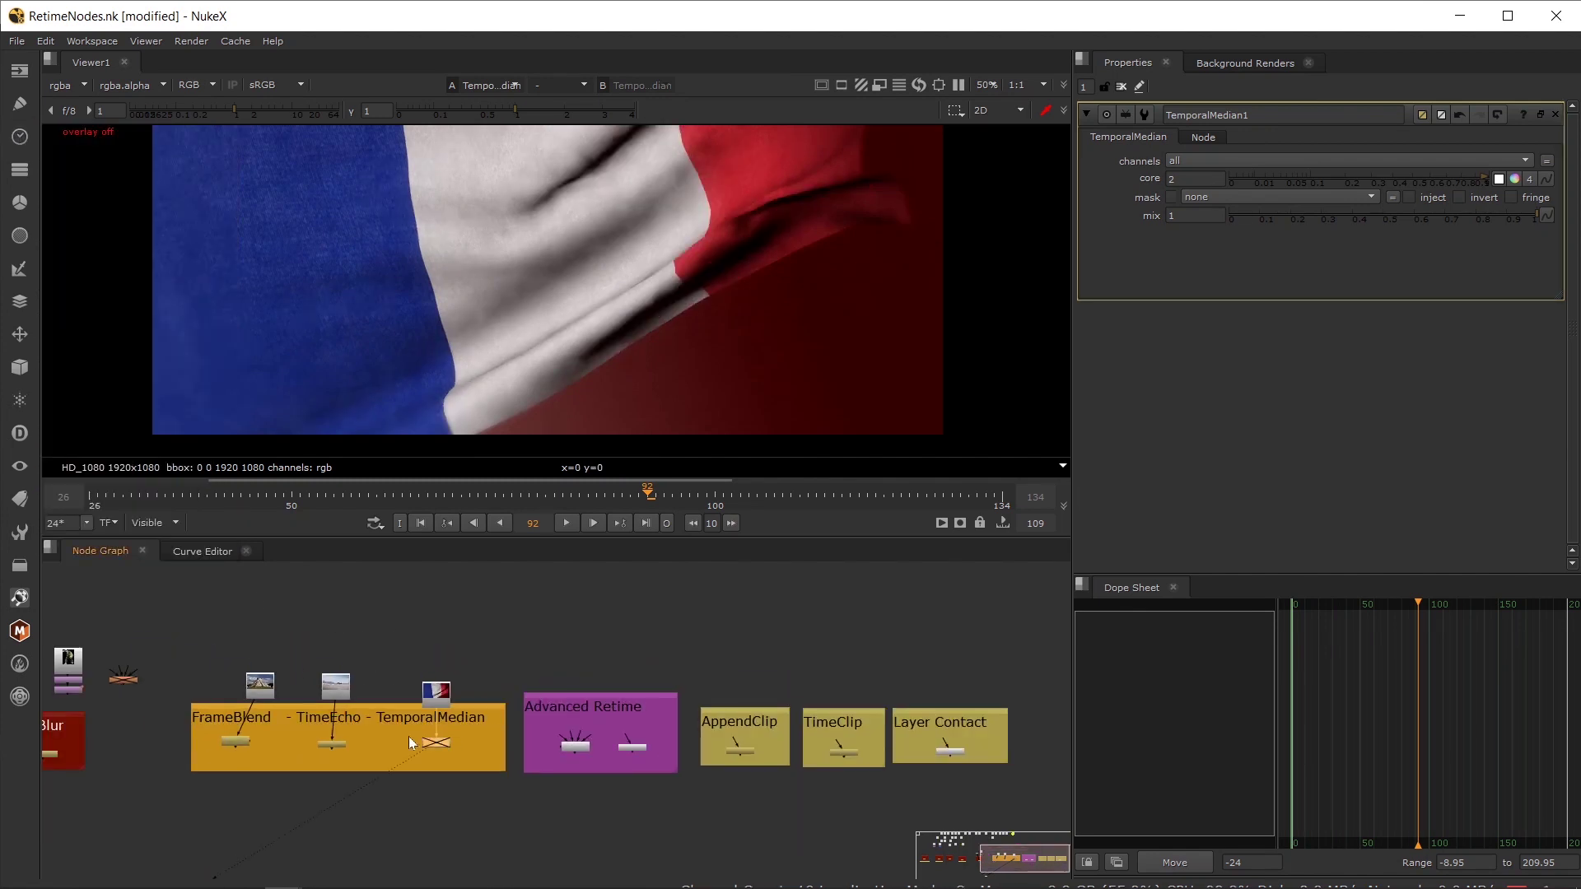
{"action": "scroll", "coordinate": [417, 719], "scroll_direction": "up", "scroll_amount": 4}
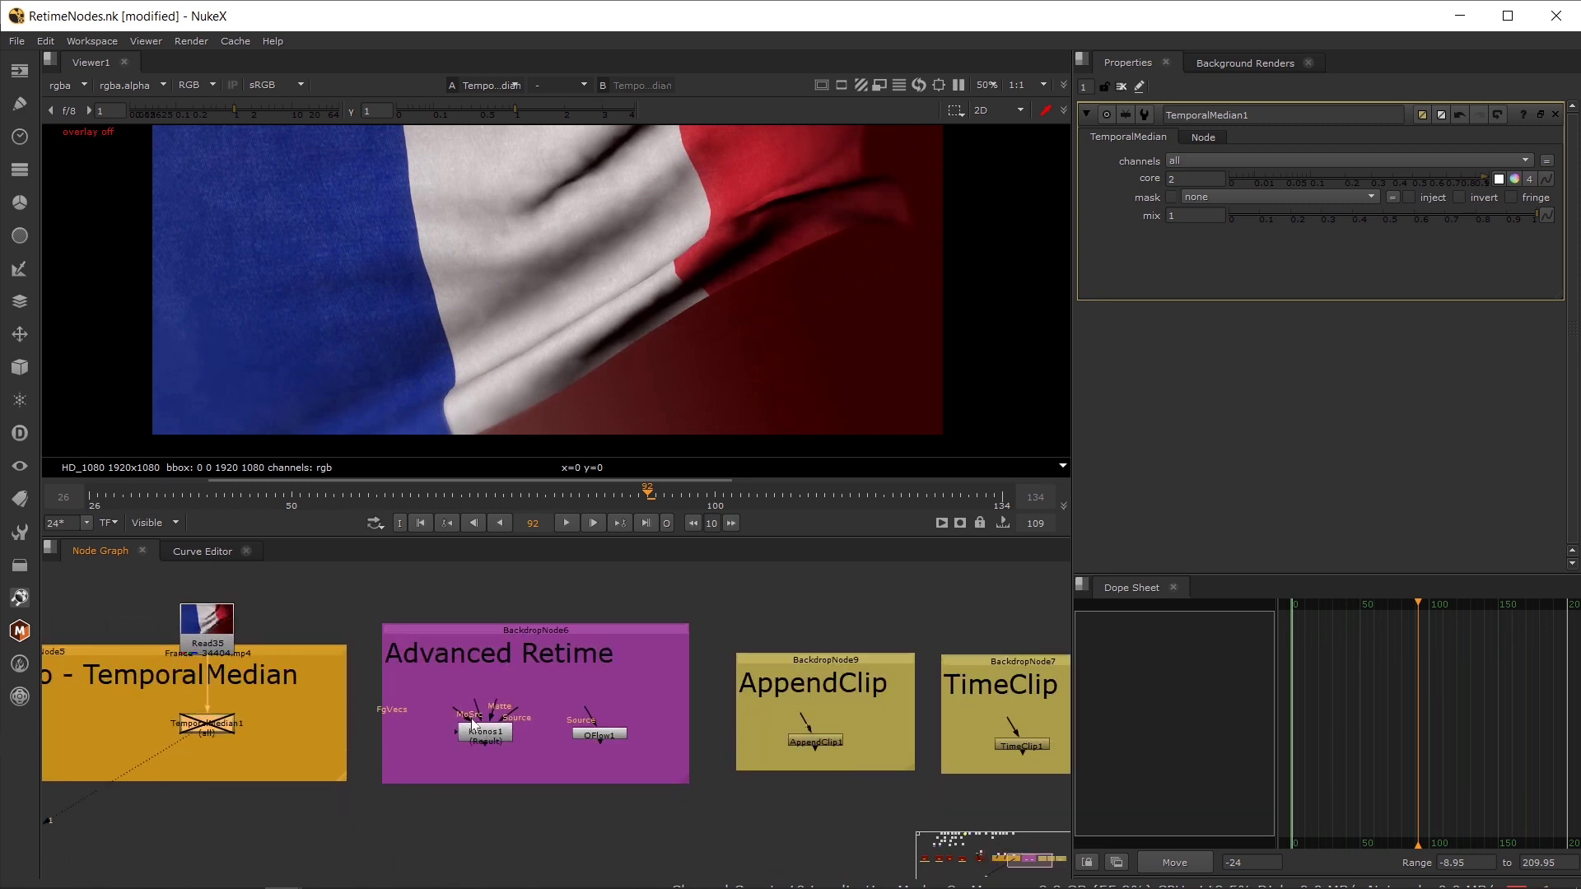
{"action": "left_click_drag", "start_coordinate": [202, 641], "coordinate": [460, 600]}
{"action": "key", "text": "Tab"}
{"action": "type", "text": "ret"}
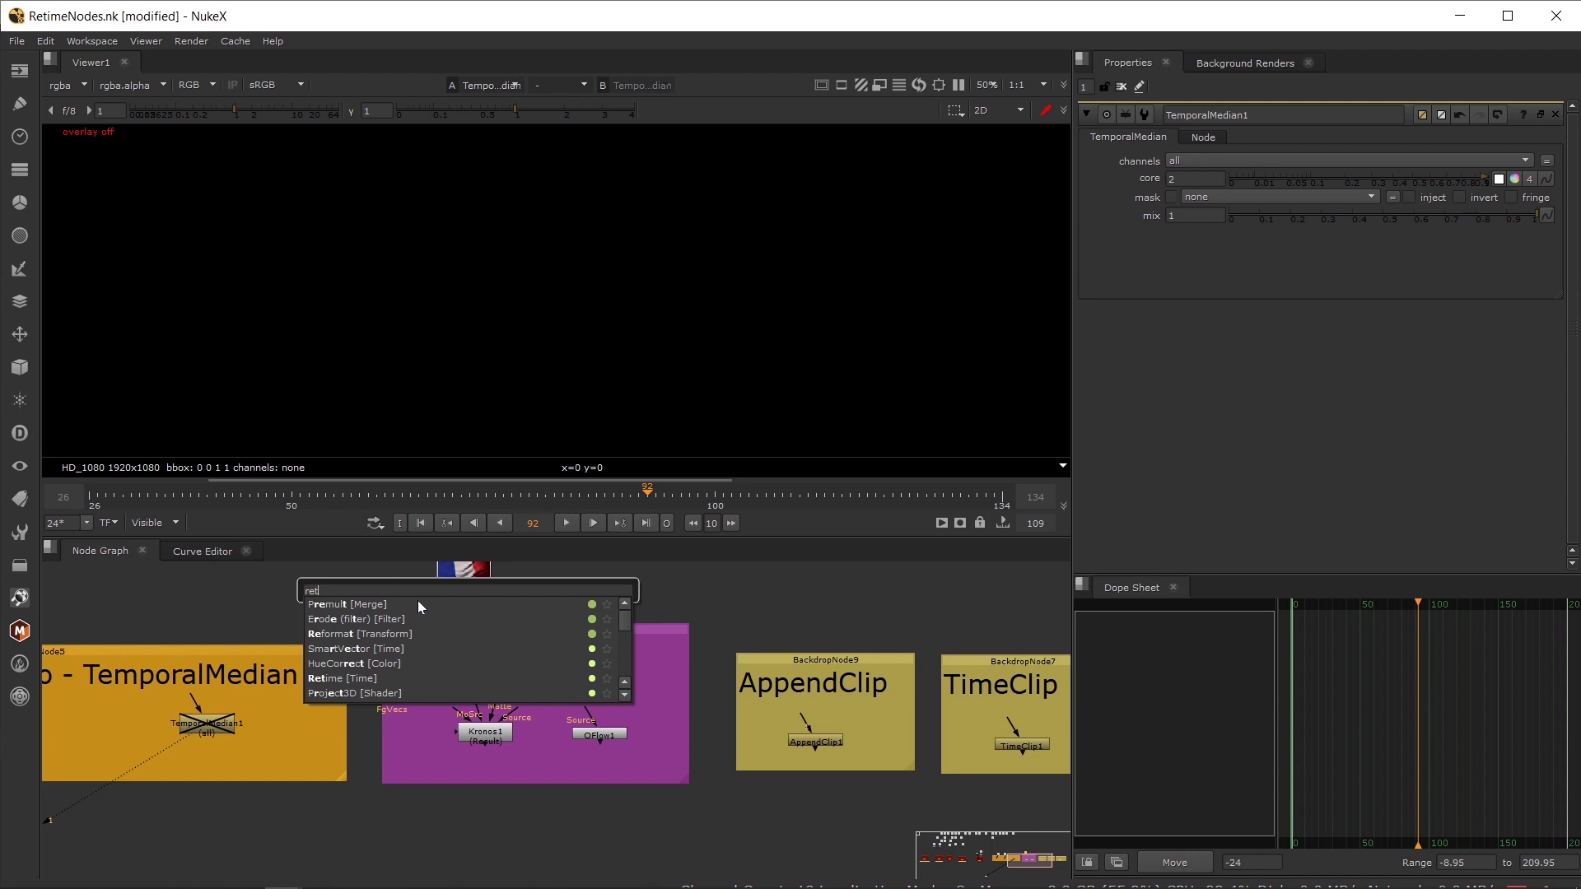
{"action": "left_click", "coordinate": [450, 574]}
{"action": "key", "text": "Escape"}
- Add a Retime node below the Read35 flag clip and view its output
{"action": "key", "text": "Tab"}
{"action": "type", "text": "retime"}
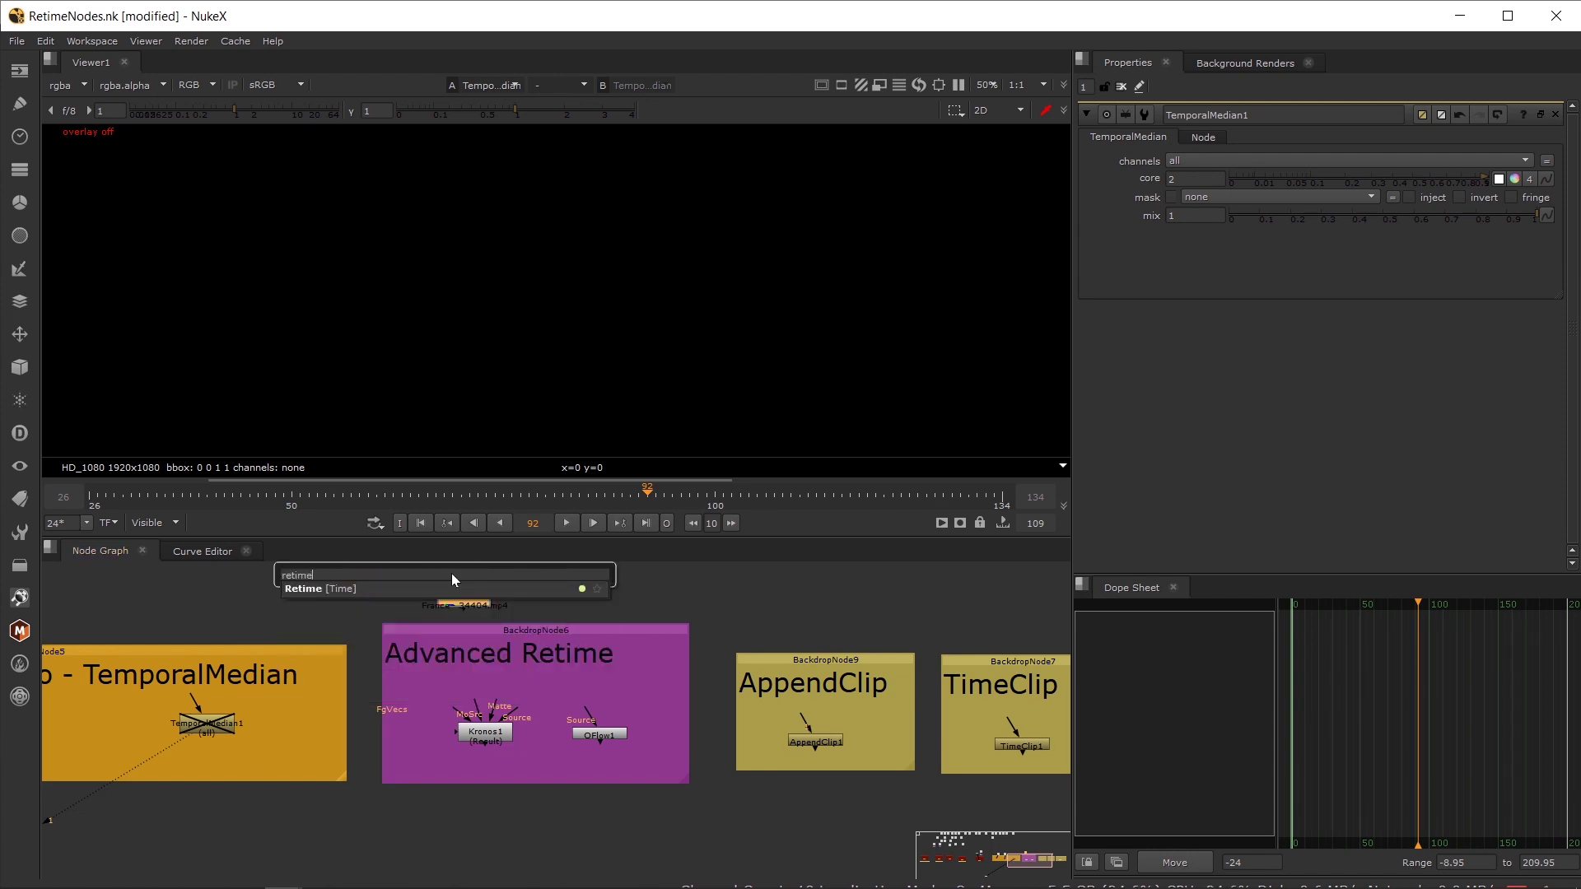
{"action": "left_click", "coordinate": [413, 590]}
{"action": "key", "text": "1"}
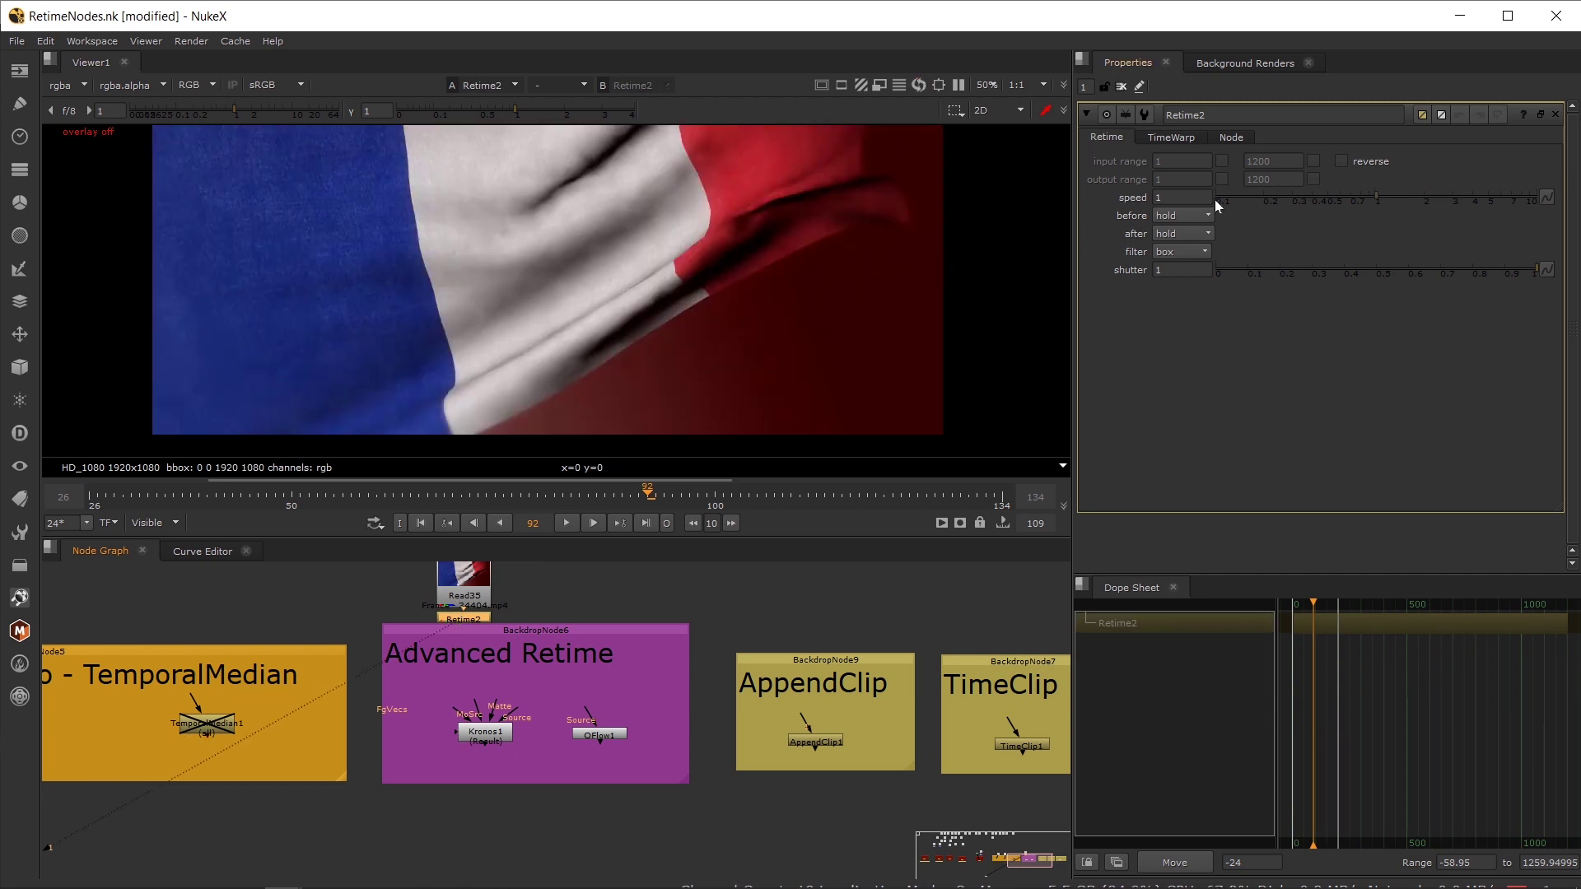
- Set Retime2's speed to 2.55 and play the flag clip from near the start of the visible range
{"action": "left_click_drag", "start_coordinate": [1390, 200], "coordinate": [1445, 201]}
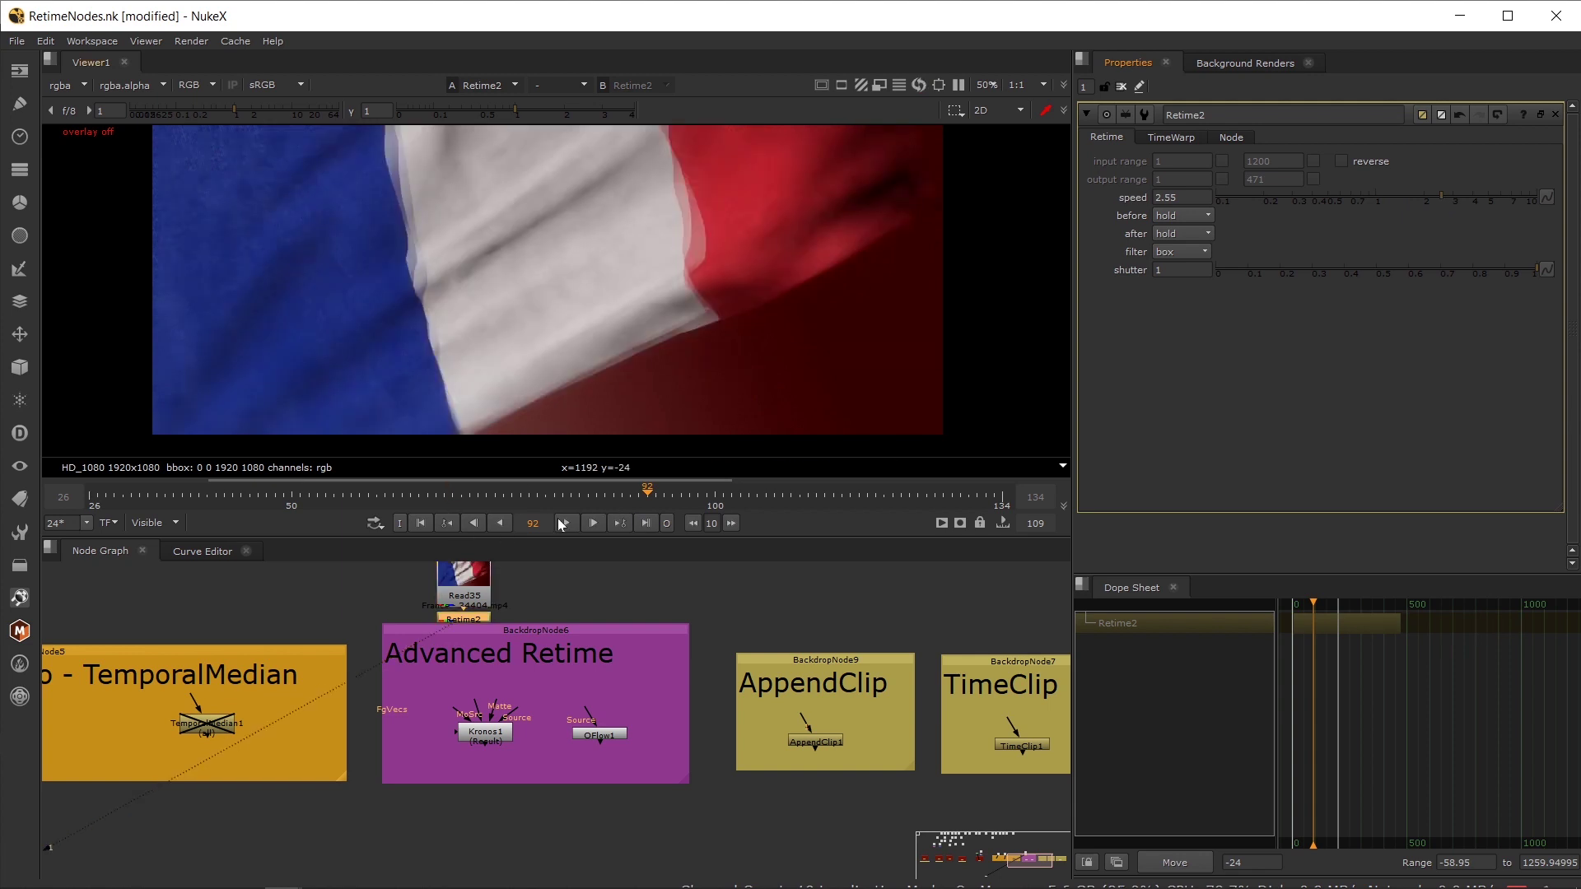
{"action": "left_click", "coordinate": [106, 496]}
{"action": "left_click", "coordinate": [568, 523]}
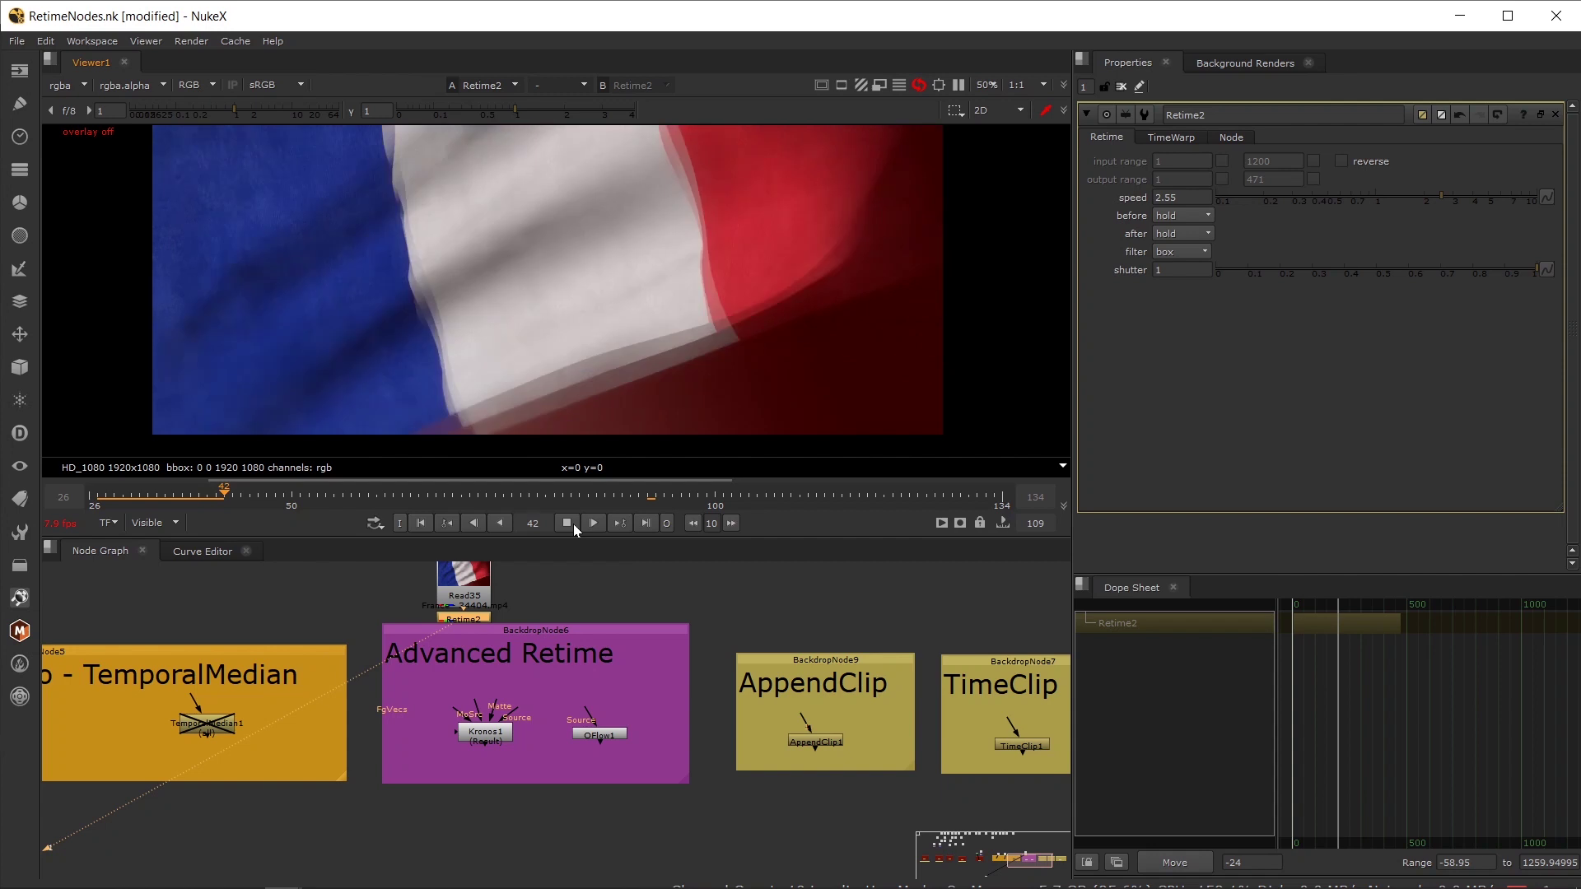
{"action": "left_click", "coordinate": [573, 524]}
- Slow Retime2 to a speed of 0.235 for another playback, and delete the node
{"action": "left_click_drag", "start_coordinate": [1347, 196], "coordinate": [1274, 196]}
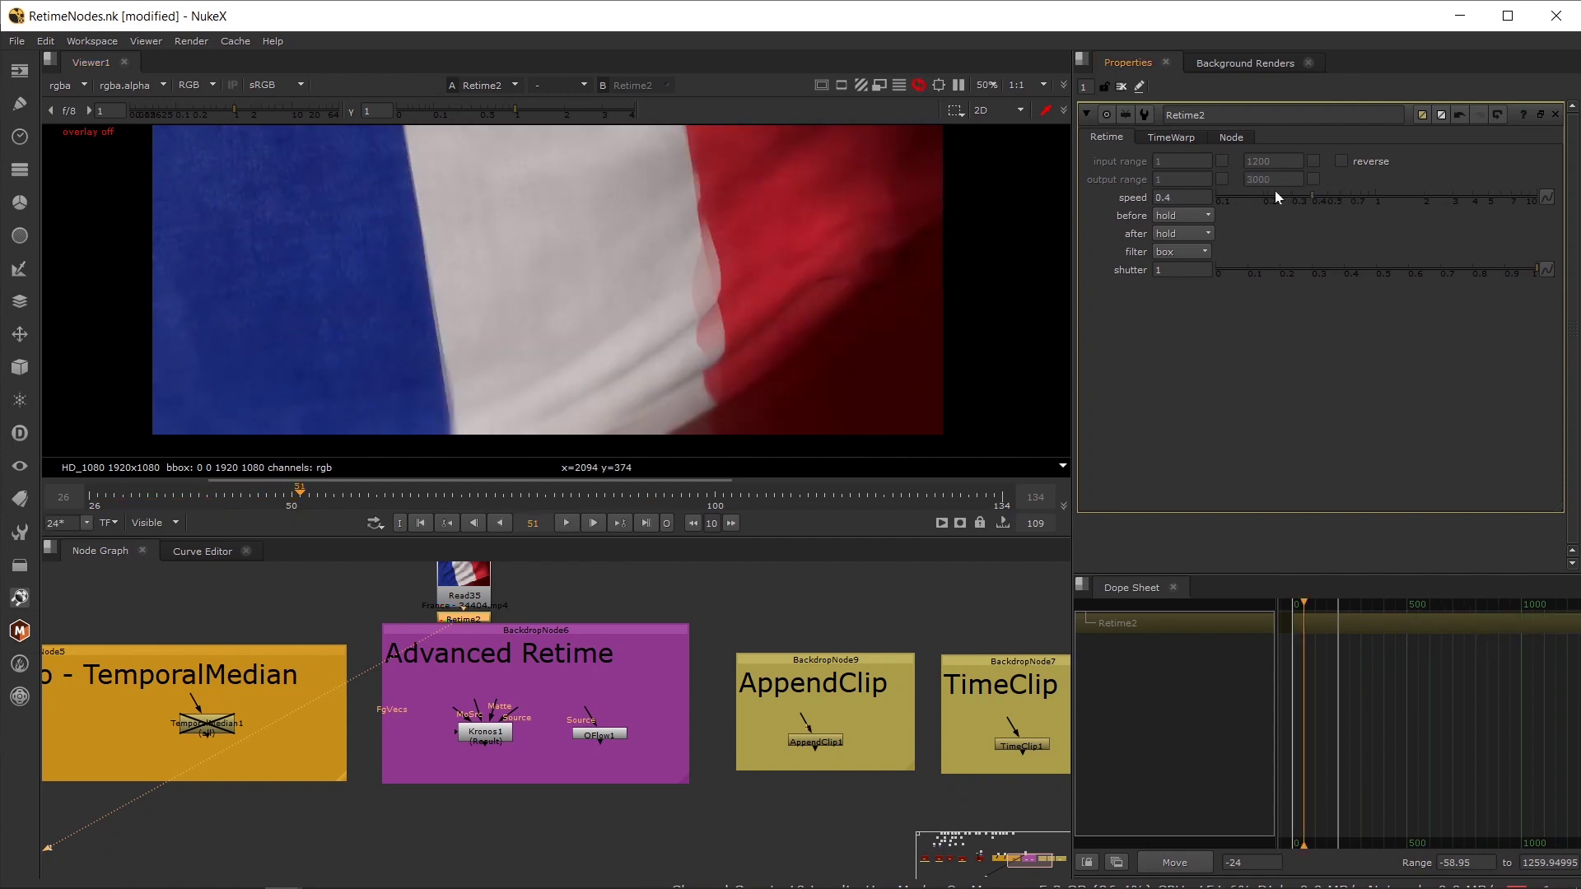
{"action": "left_click", "coordinate": [568, 523]}
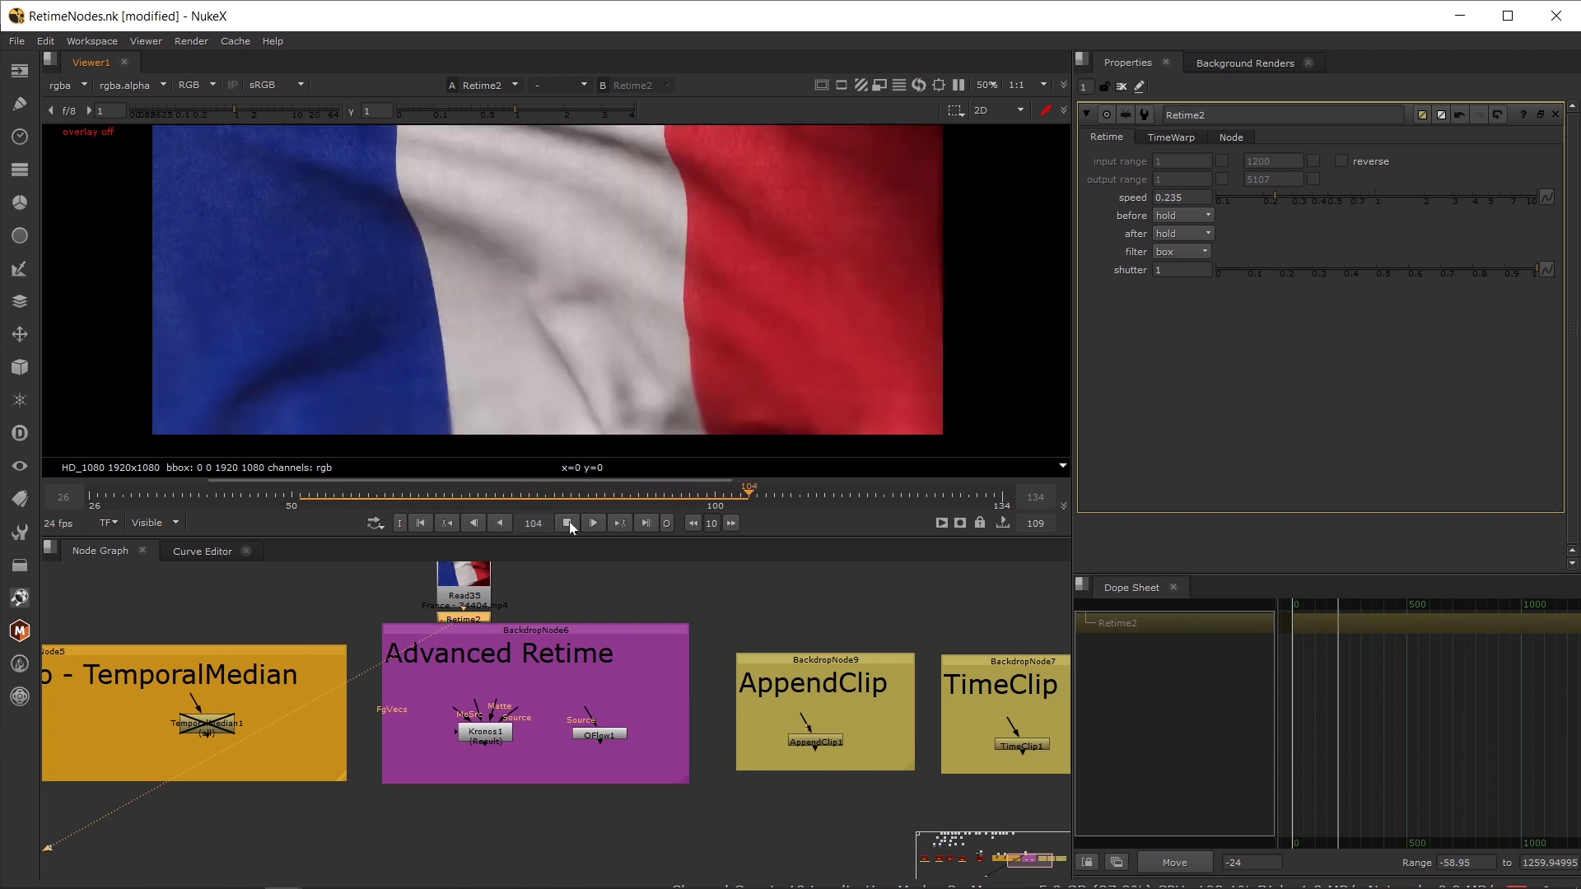
{"action": "left_click", "coordinate": [566, 523]}
{"action": "key", "text": "Delete"}
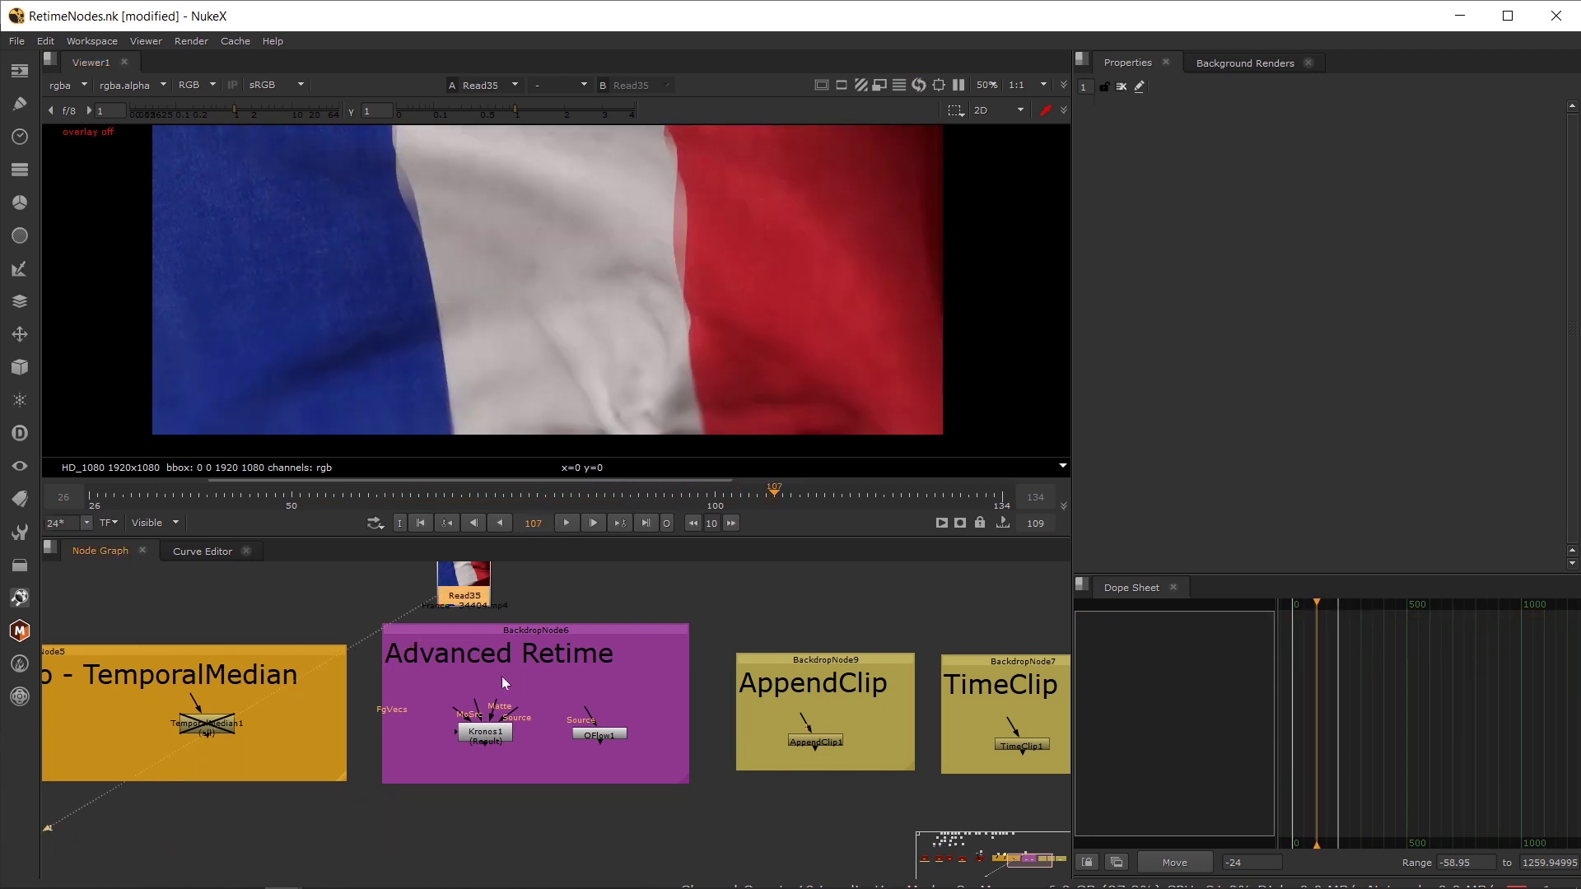
- Go to frame 30 and view Kronos1's output in the Advanced Retime group
{"action": "scroll", "coordinate": [504, 675], "scroll_direction": "up", "scroll_amount": 4}
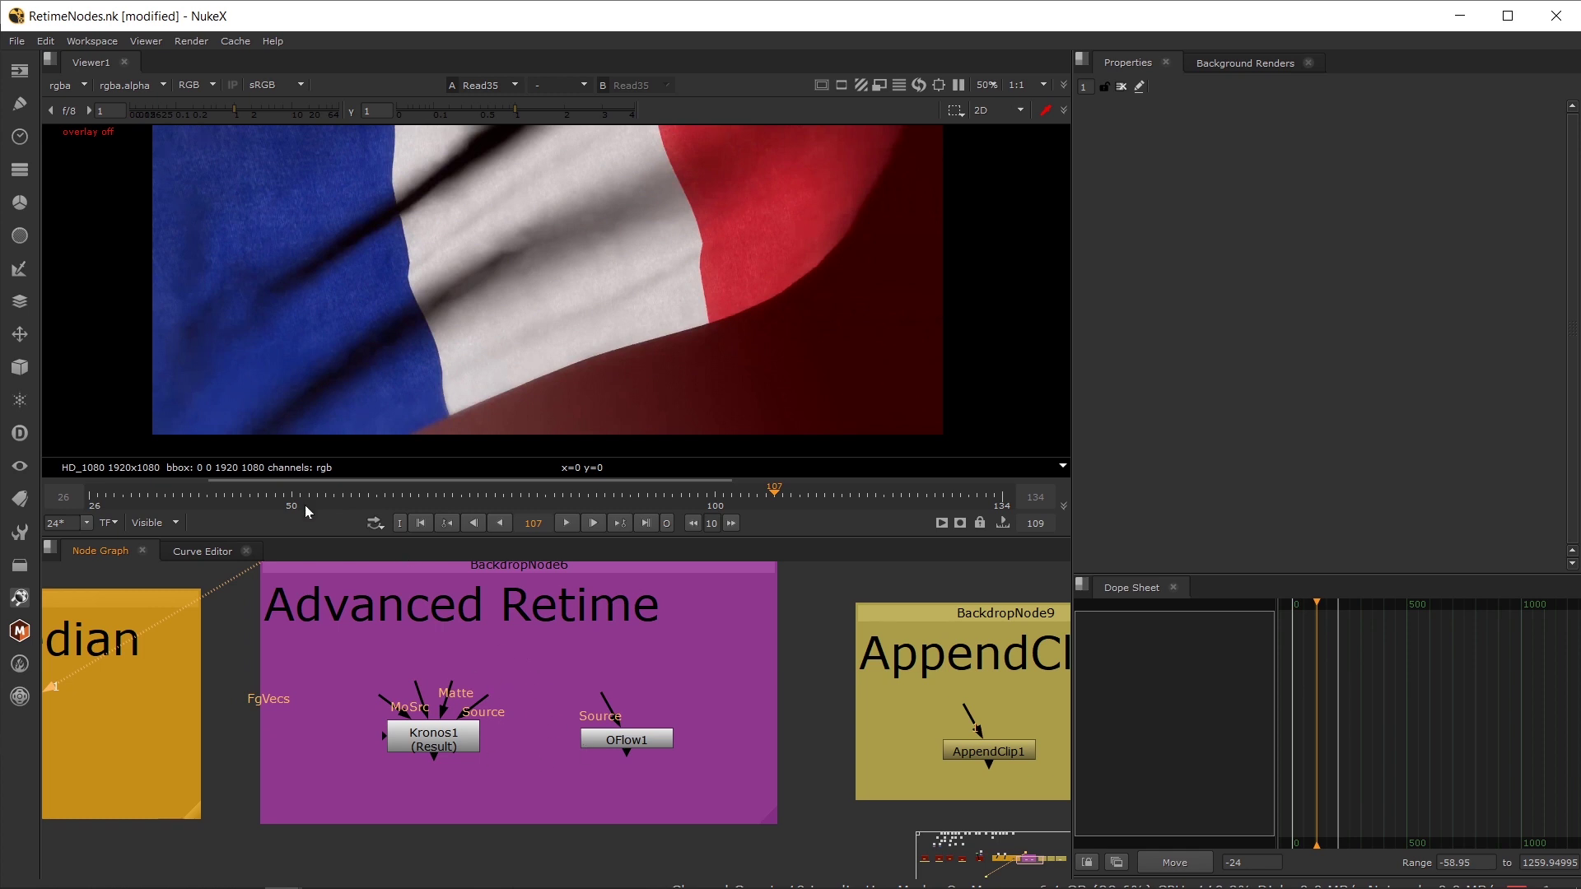
{"action": "left_click", "coordinate": [124, 494]}
{"action": "left_click_drag", "start_coordinate": [412, 669], "coordinate": [415, 771]}
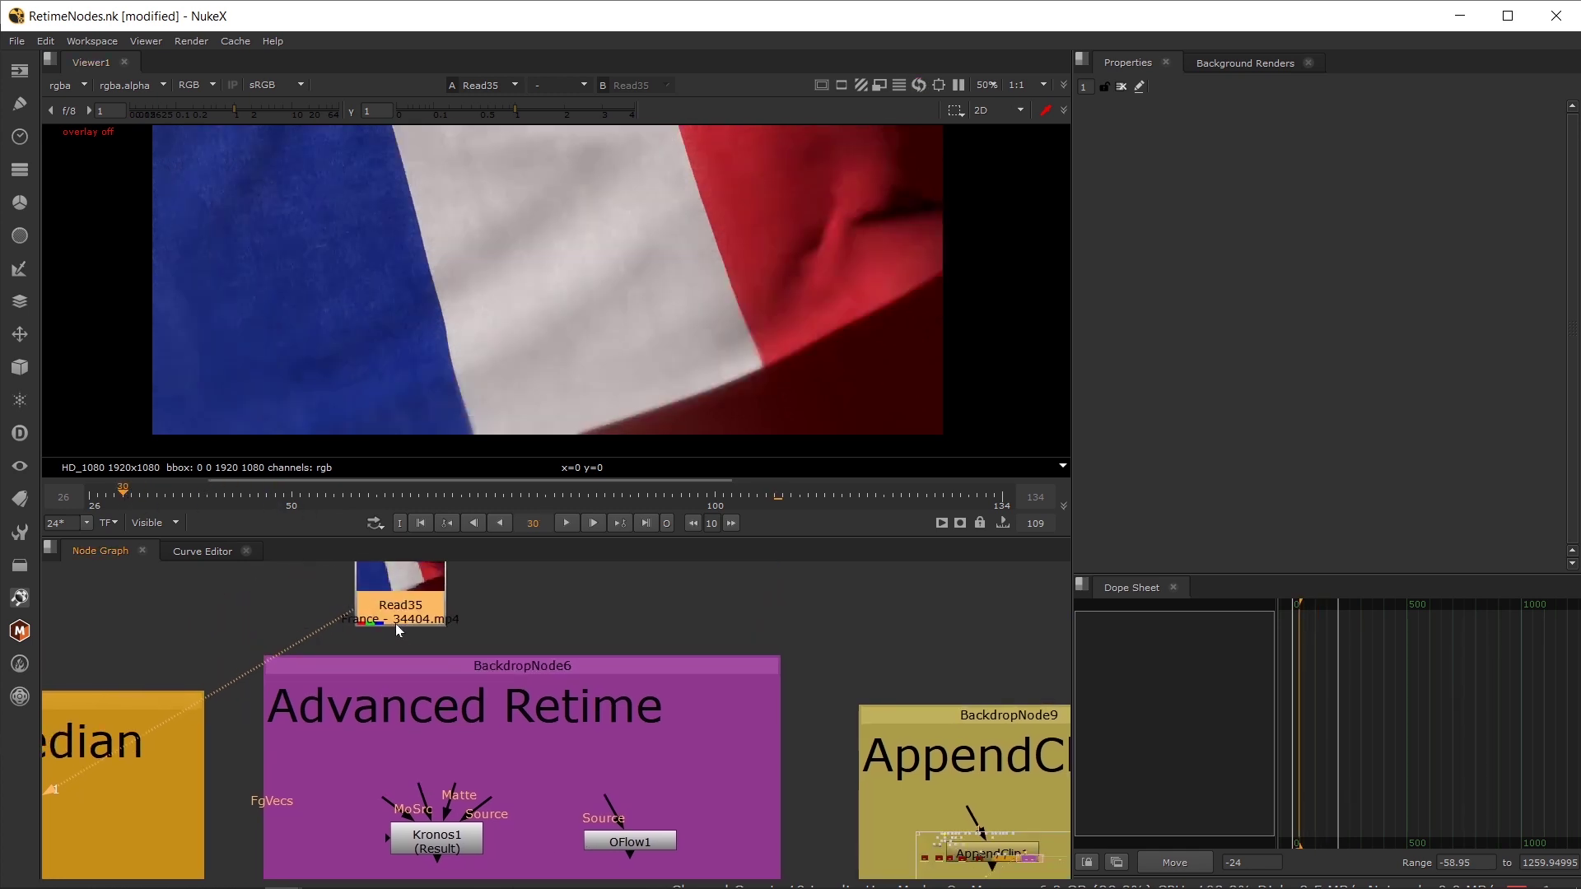
{"action": "scroll", "coordinate": [437, 776], "scroll_direction": "down", "scroll_amount": 3}
{"action": "key", "text": "1"}
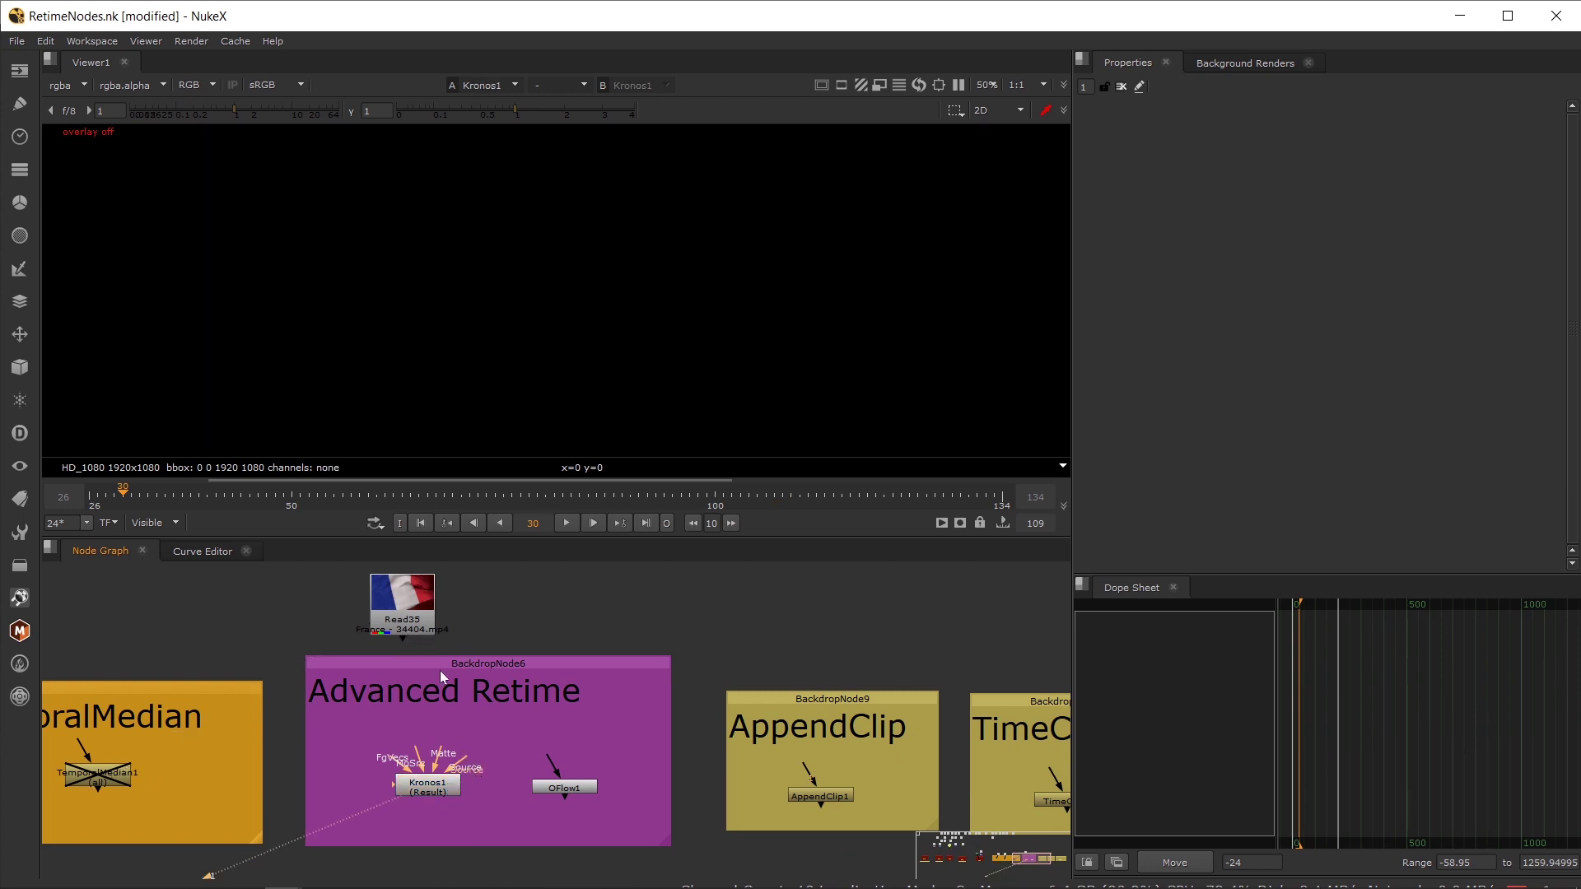
- Connect Kronos1's source to the Read35 flag clip, open its properties and align the node beneath the clip
{"action": "left_click_drag", "start_coordinate": [464, 766], "coordinate": [422, 789]}
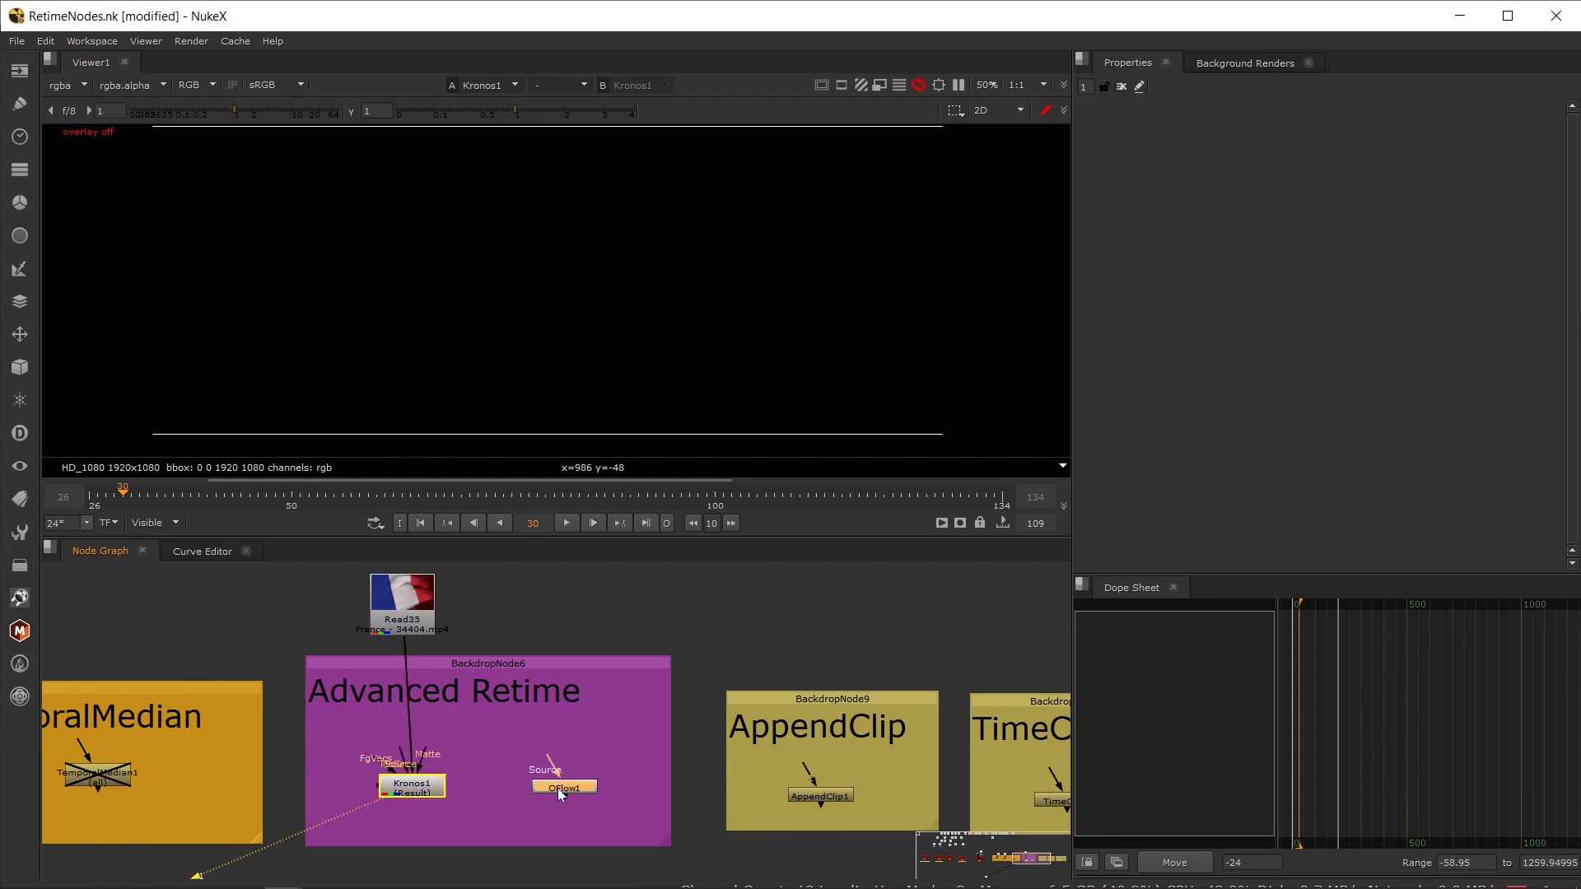
{"action": "double_click", "coordinate": [411, 791]}
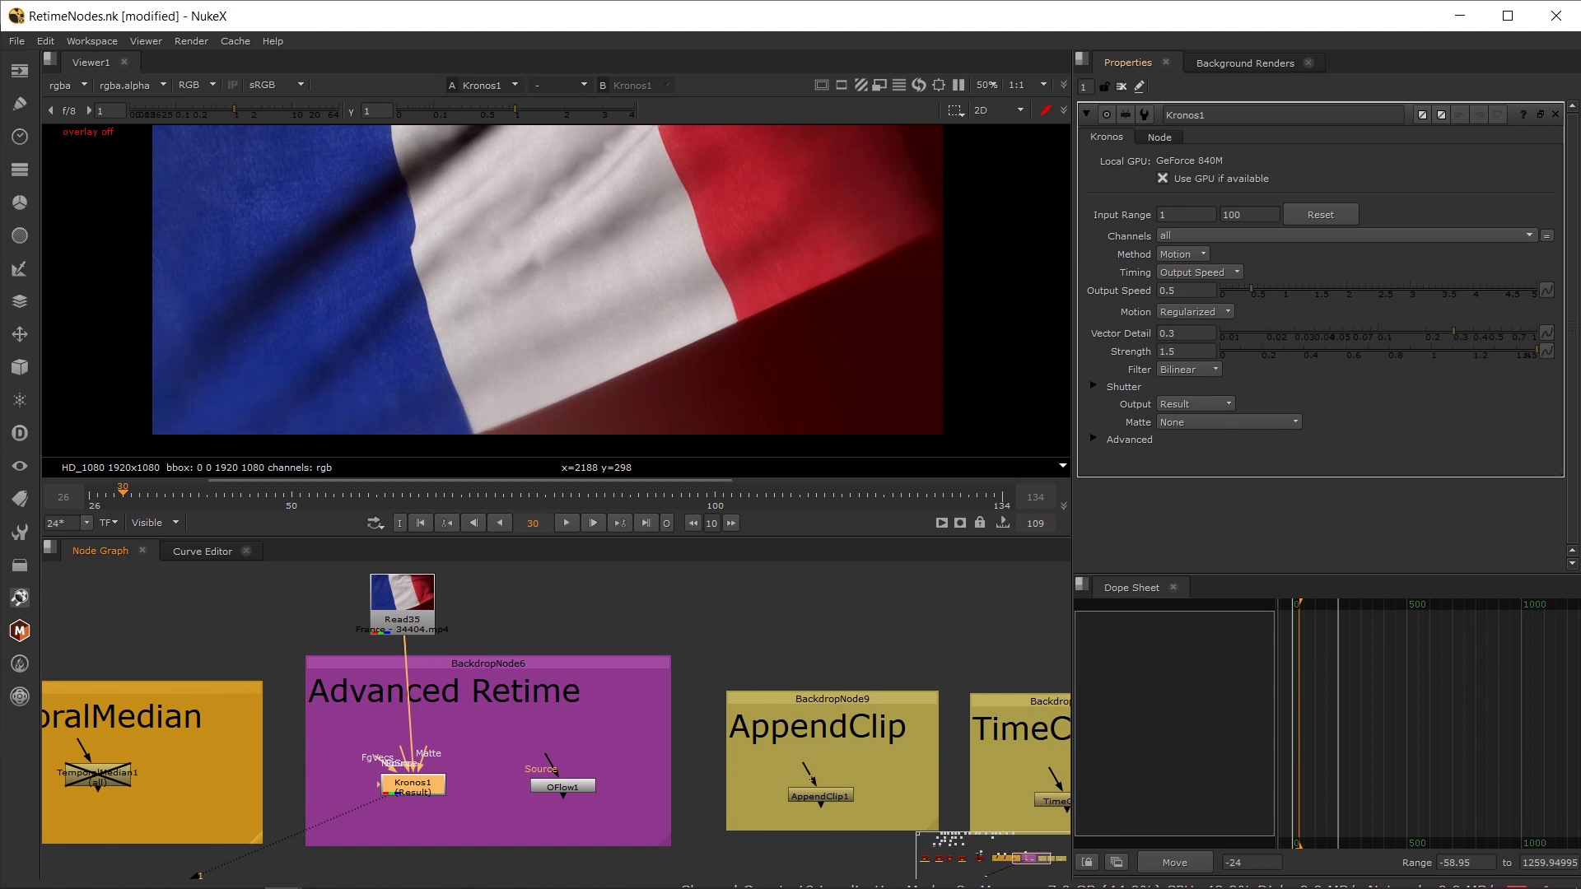
{"action": "left_click_drag", "start_coordinate": [413, 792], "coordinate": [403, 792]}
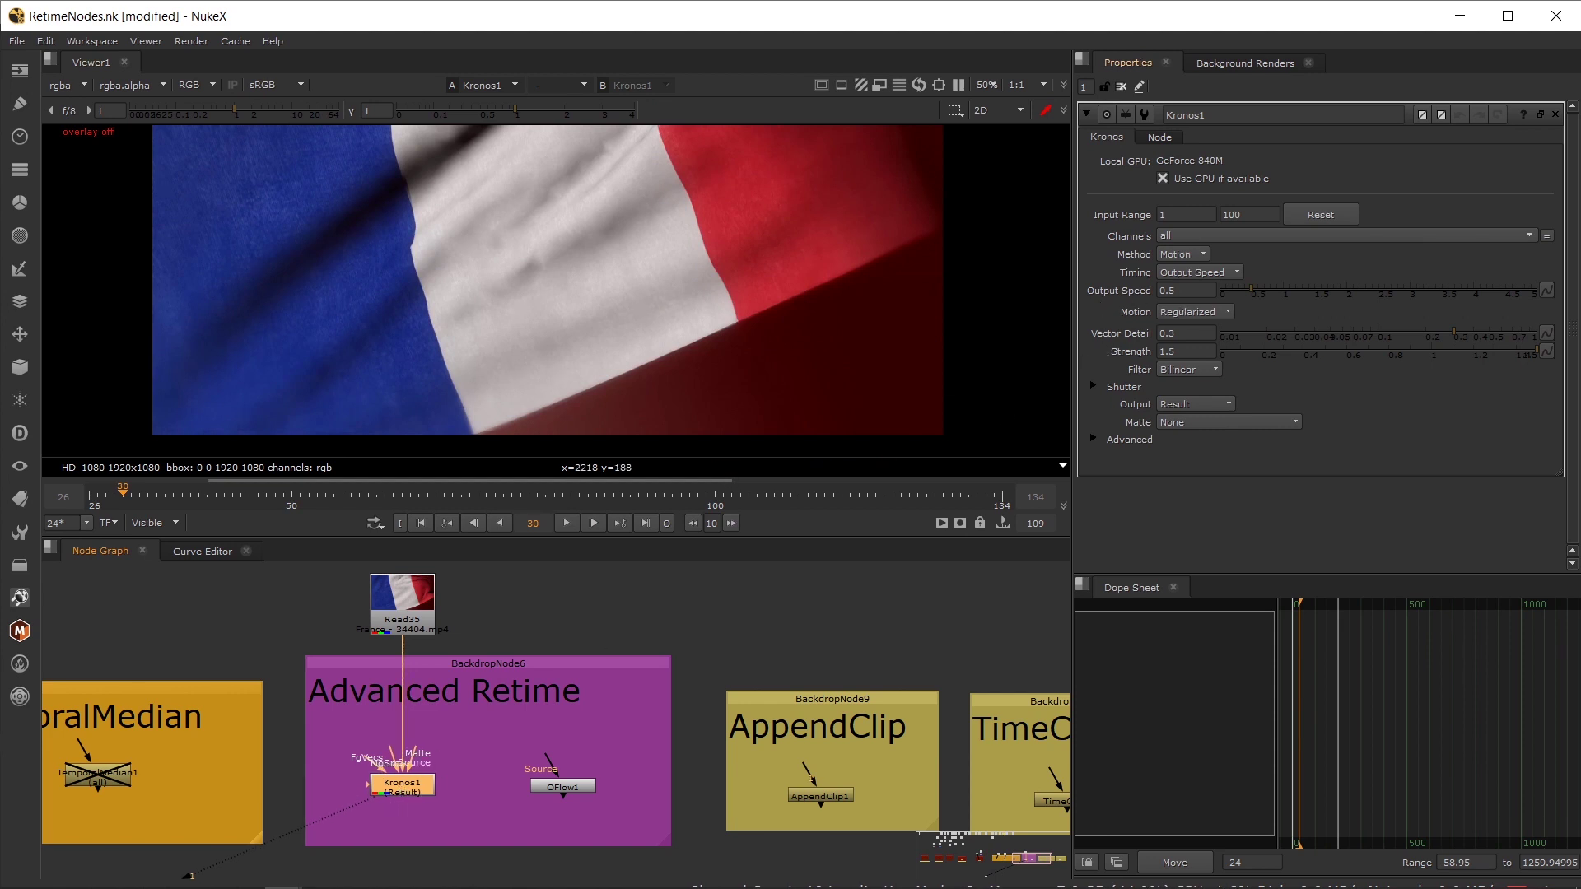
- Play Kronos1's output at a speed of 0.5 with the Motion method, replaying the flag clip from near the range start
{"action": "double_click", "coordinate": [1169, 291]}
{"action": "left_click", "coordinate": [565, 523]}
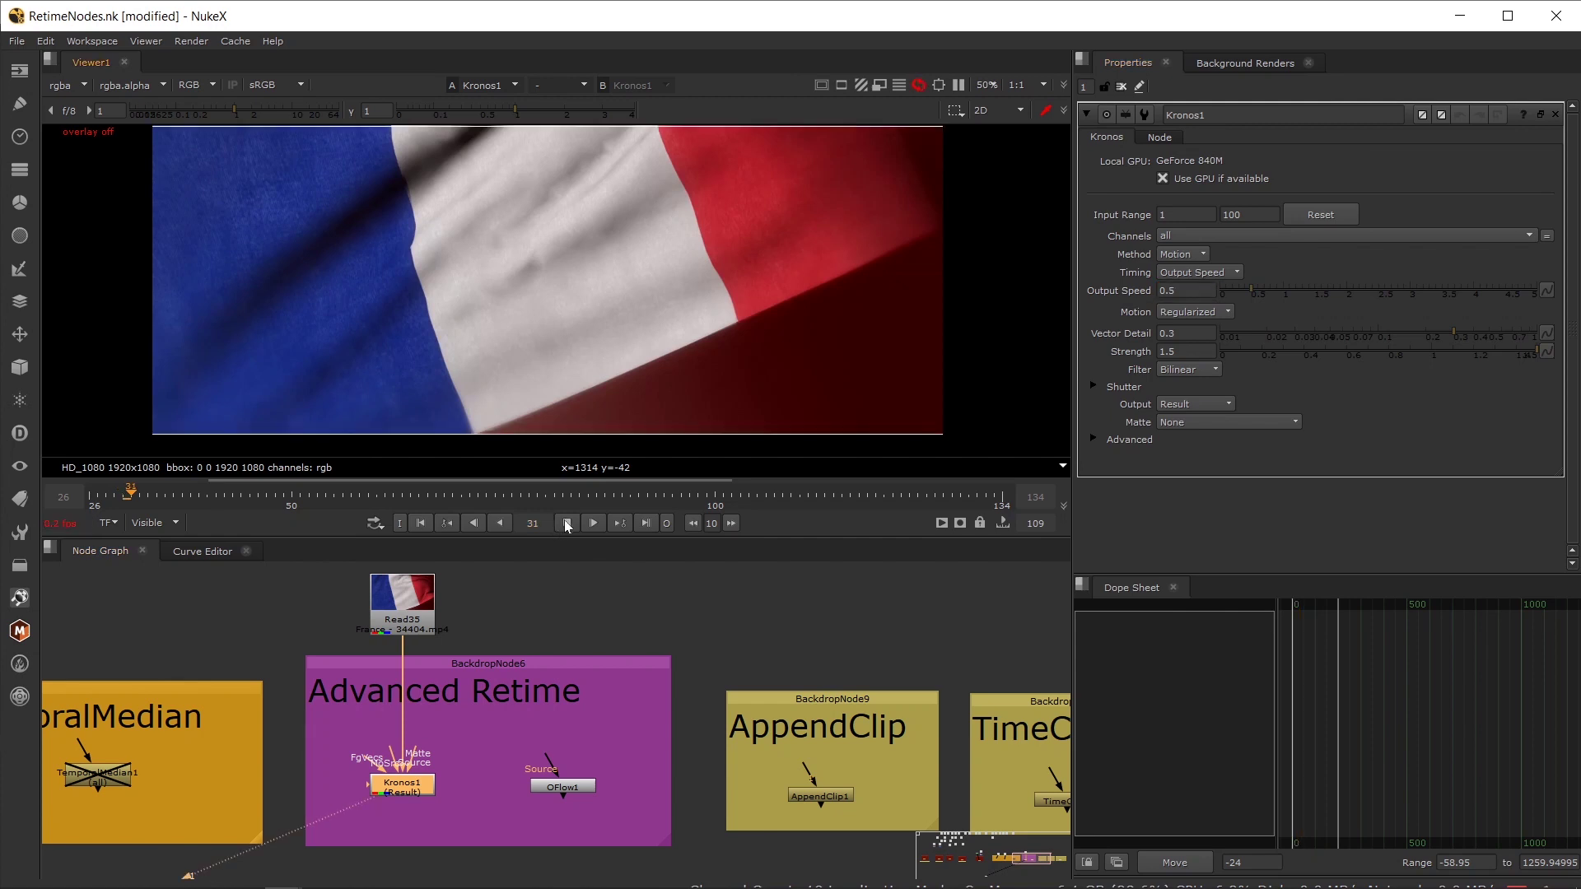
{"action": "left_click", "coordinate": [1169, 256]}
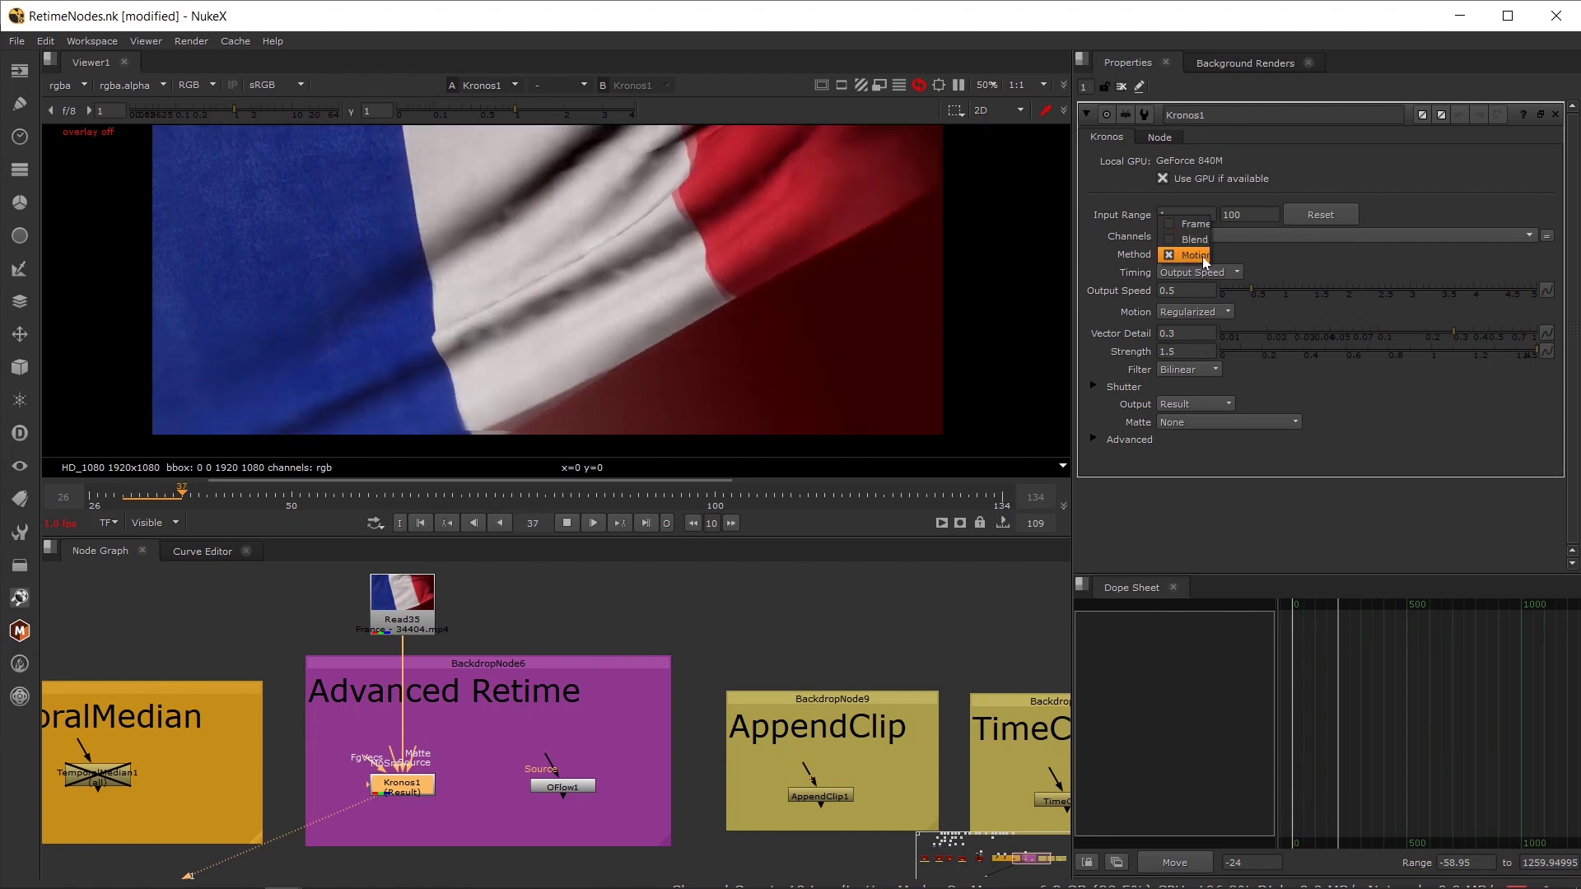
{"action": "left_click", "coordinate": [1199, 255]}
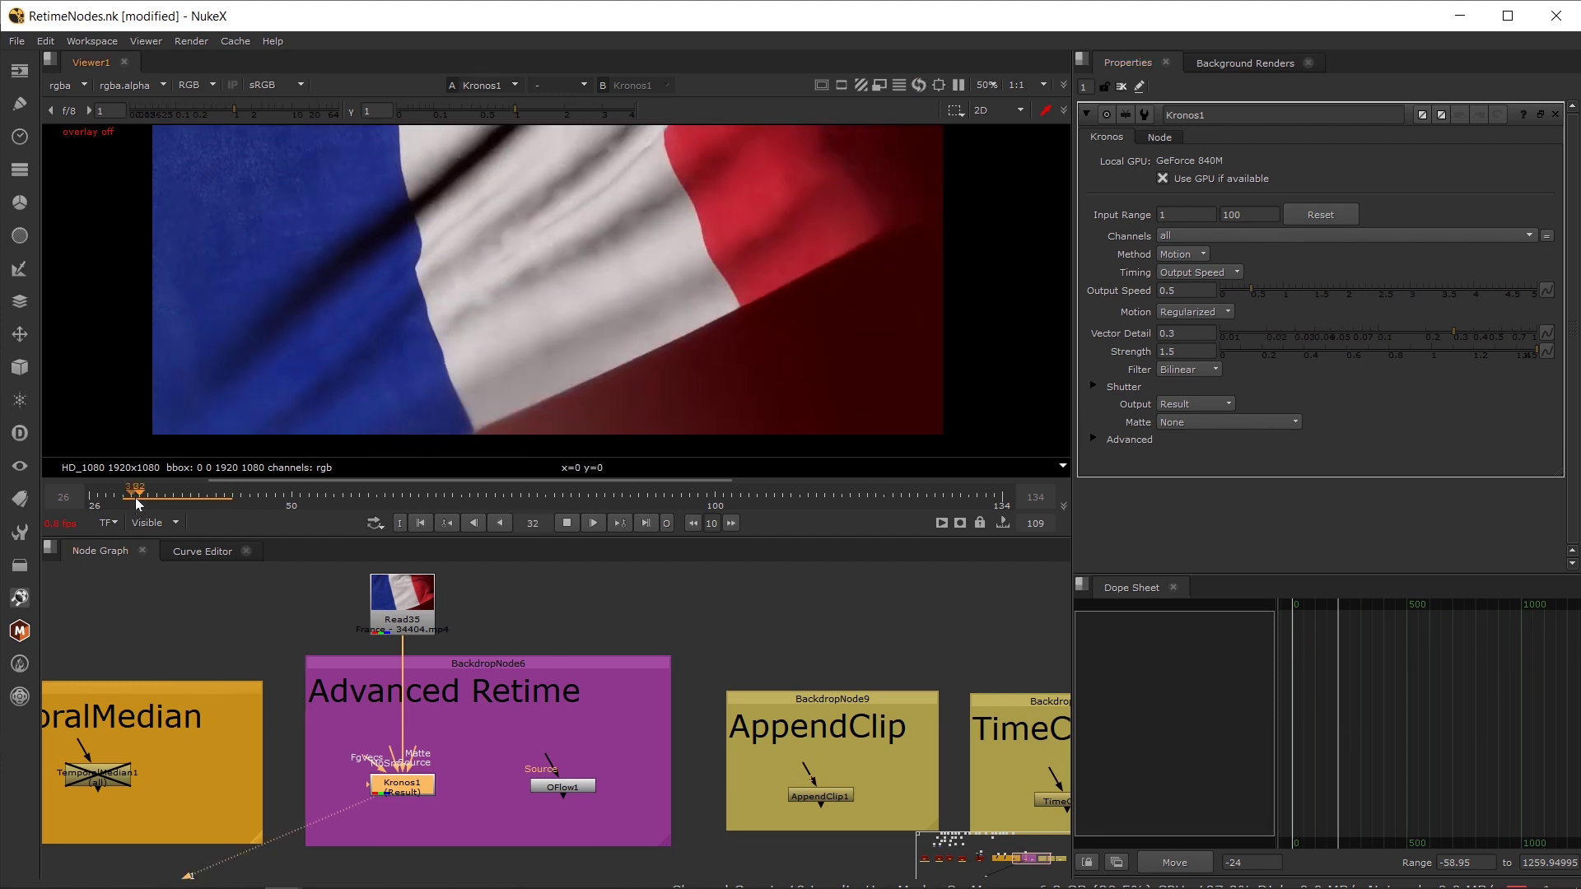
{"action": "left_click_drag", "start_coordinate": [138, 503], "coordinate": [97, 511]}
{"action": "left_click", "coordinate": [568, 524]}
- View OFlow1, connect its source to the Read35 flag clip, open its properties and go to frame 29
{"action": "left_click", "coordinate": [569, 787]}
{"action": "key", "text": "1"}
{"action": "left_click_drag", "start_coordinate": [550, 764], "coordinate": [406, 626]}
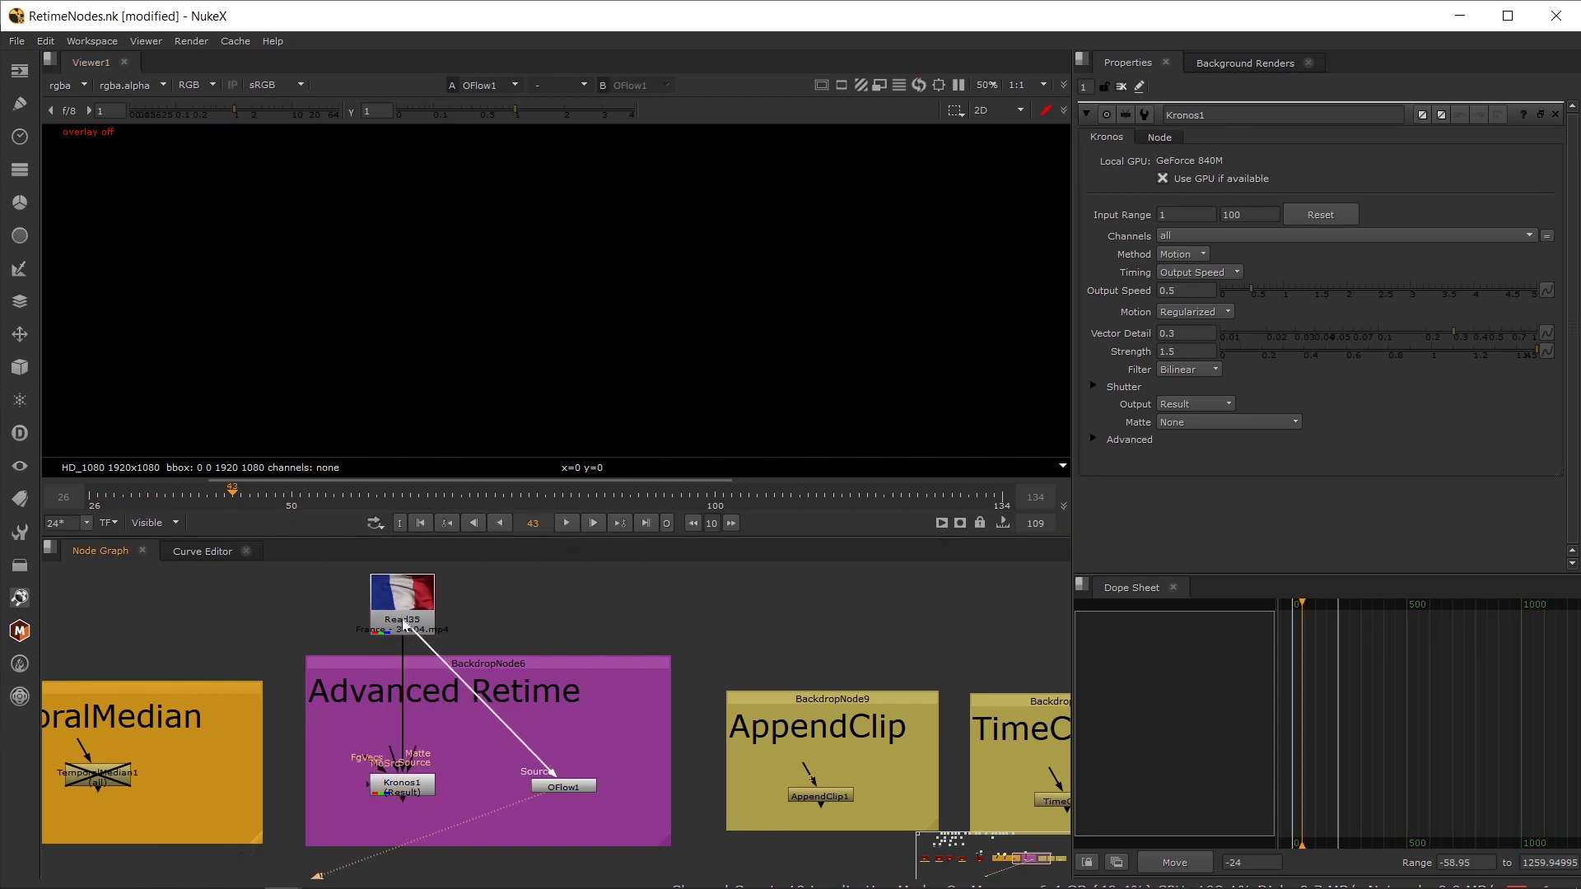
{"action": "double_click", "coordinate": [564, 787]}
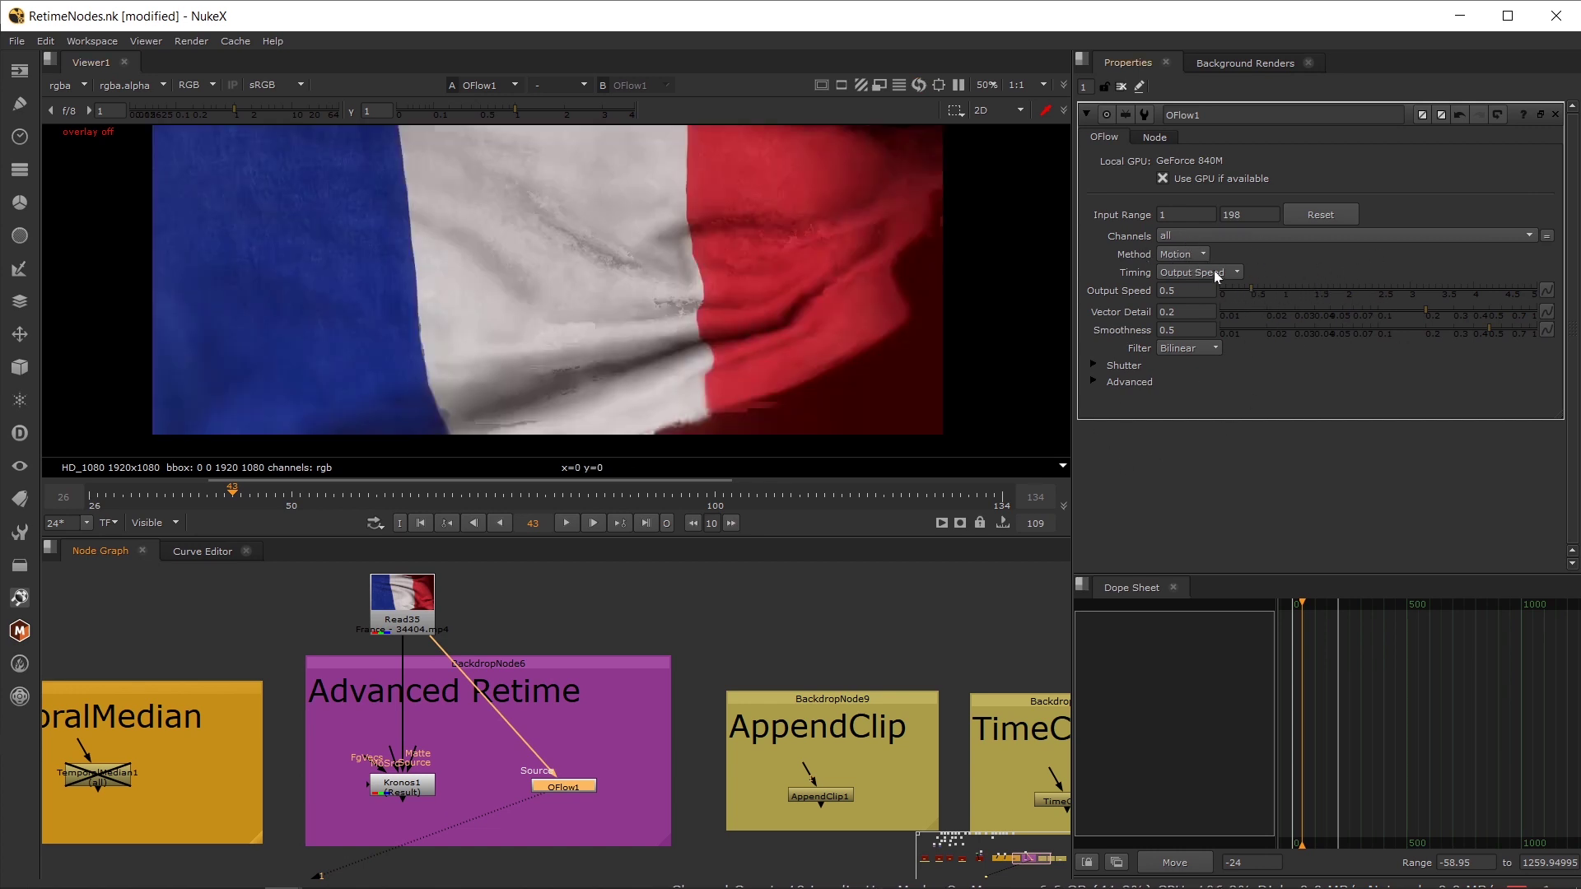
{"action": "left_click_drag", "start_coordinate": [126, 496], "coordinate": [115, 497]}
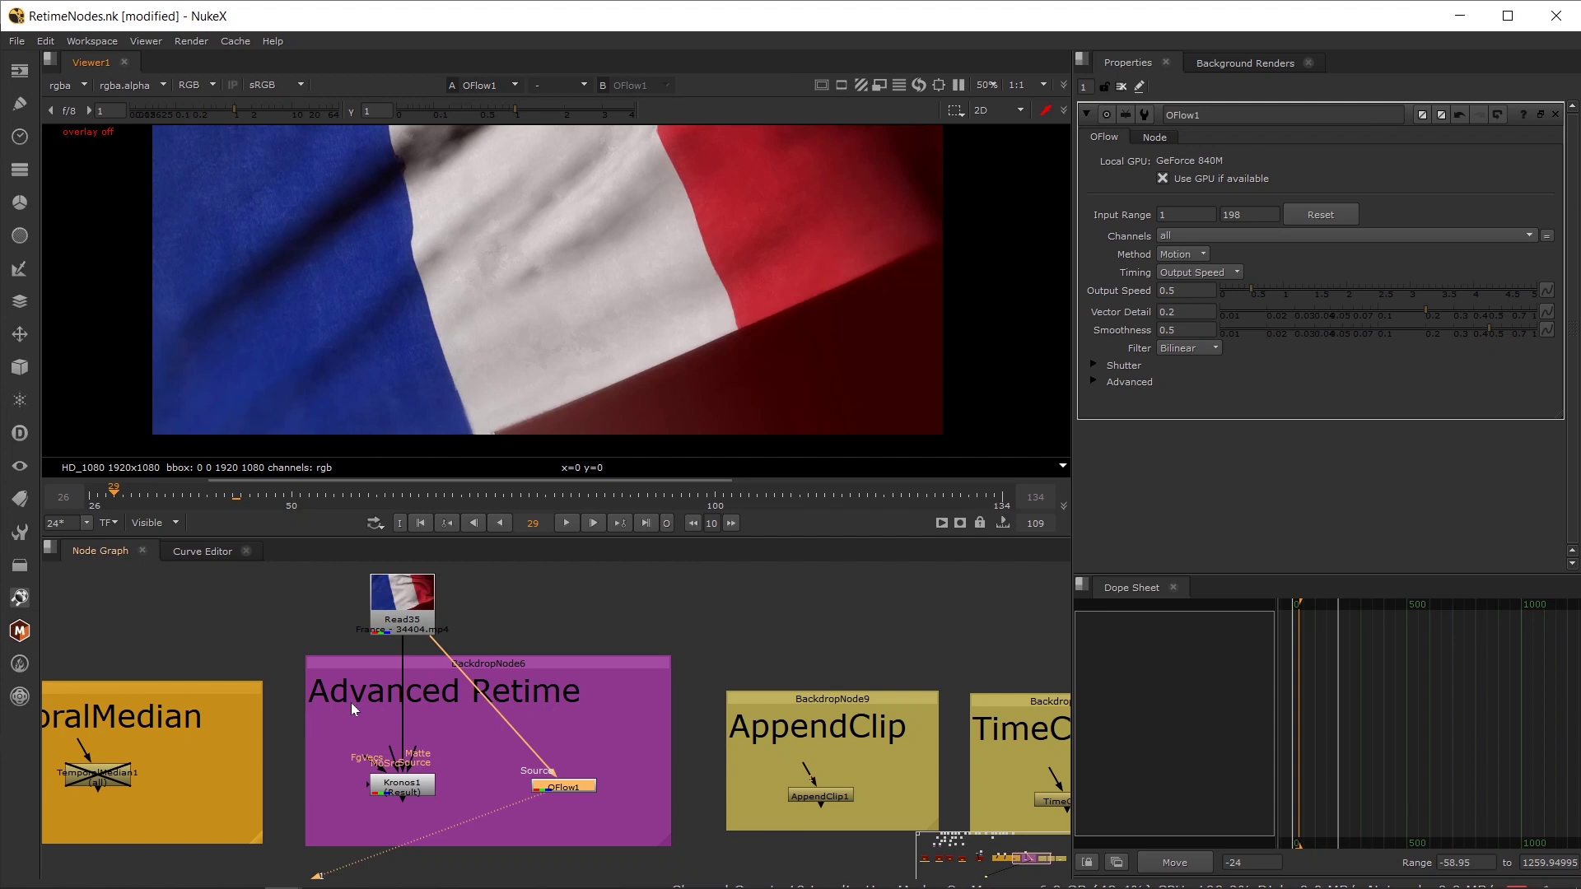
- View AppendClip1 and connect the Read17, Read18 and Read19 clips to its inputs
{"action": "left_click_drag", "start_coordinate": [549, 728], "coordinate": [140, 694]}
{"action": "scroll", "coordinate": [244, 734], "scroll_direction": "down", "scroll_amount": 3}
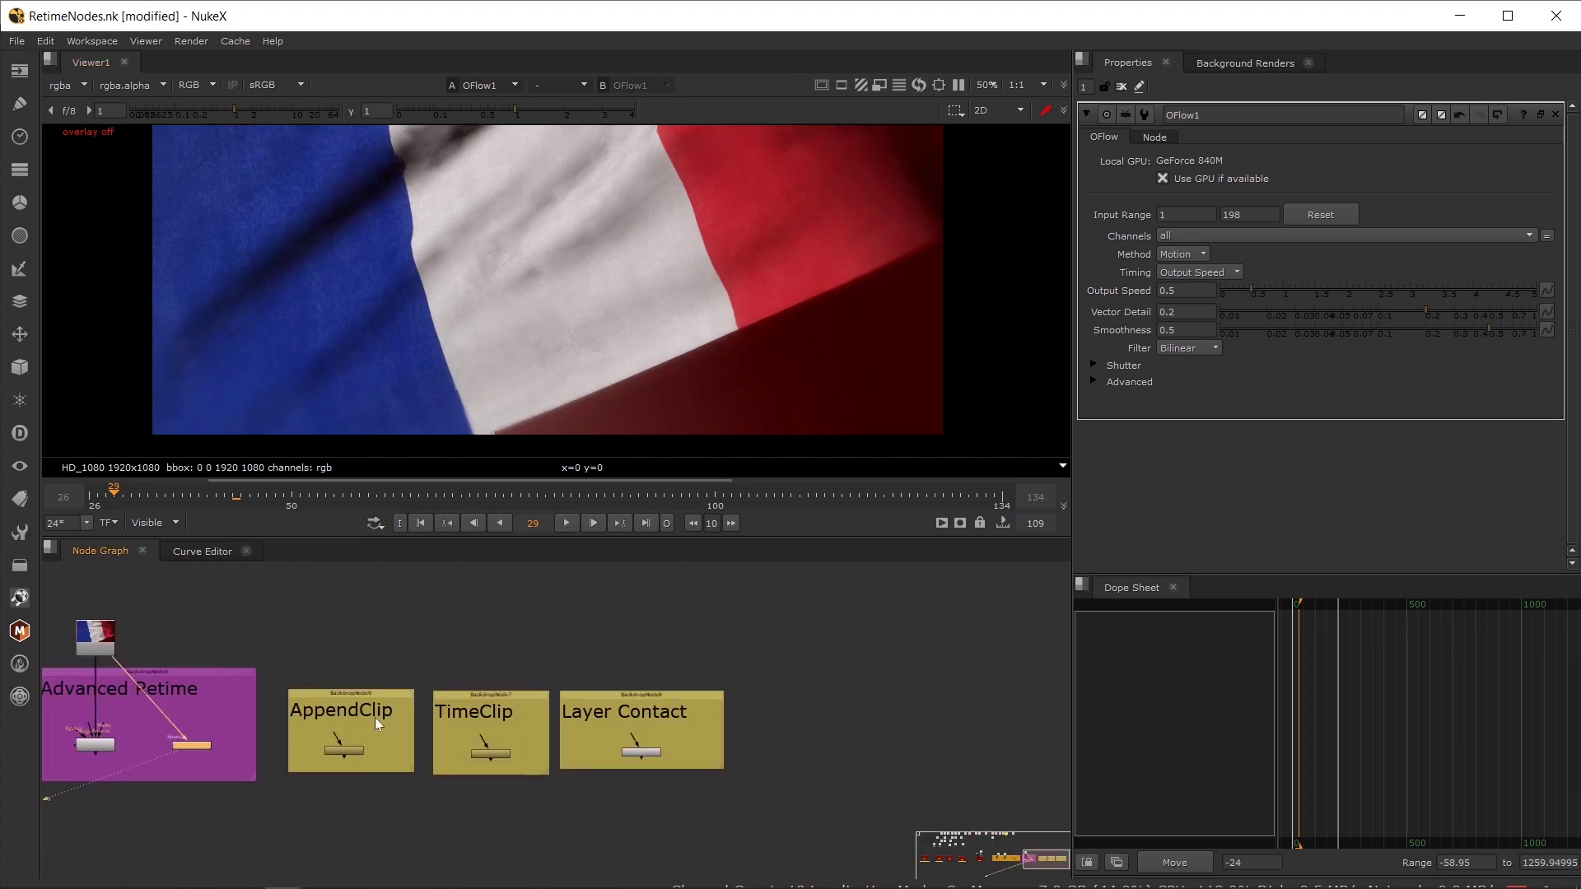
{"action": "scroll", "coordinate": [345, 675], "scroll_direction": "down", "scroll_amount": 5}
{"action": "left_click_drag", "start_coordinate": [536, 681], "coordinate": [489, 720]}
{"action": "left_click_drag", "start_coordinate": [269, 567], "coordinate": [496, 690]}
{"action": "scroll", "coordinate": [495, 690], "scroll_direction": "up", "scroll_amount": 3}
{"action": "scroll", "coordinate": [494, 667], "scroll_direction": "up", "scroll_amount": 3}
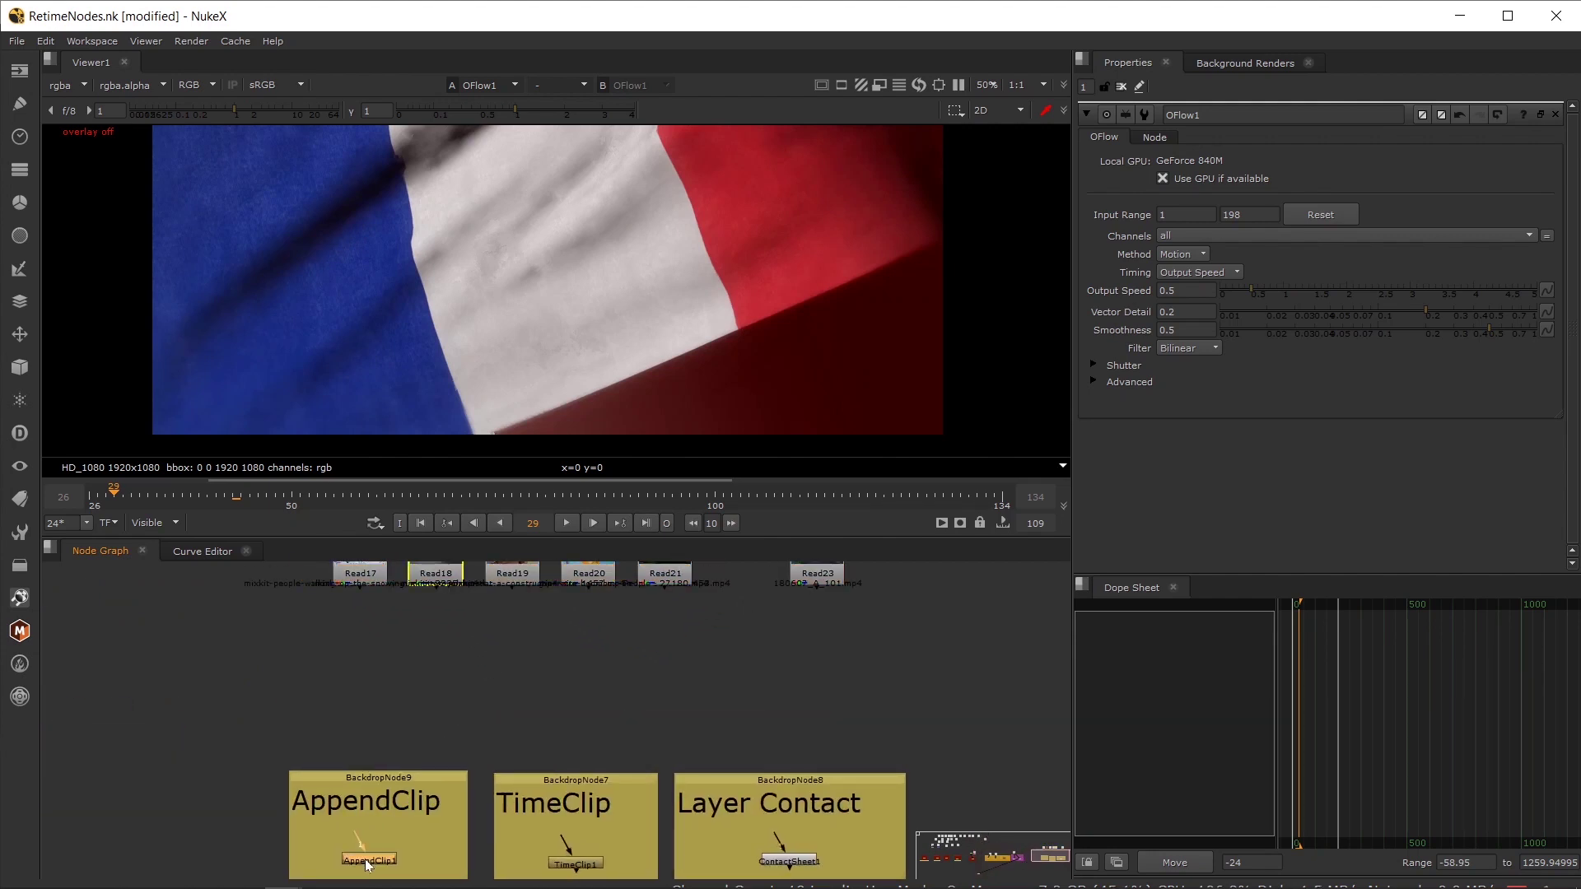
{"action": "left_click", "coordinate": [368, 862]}
{"action": "key", "text": "1"}
{"action": "left_click_drag", "start_coordinate": [355, 832], "coordinate": [357, 582]}
{"action": "left_click_drag", "start_coordinate": [342, 730], "coordinate": [430, 580]}
{"action": "left_click_drag", "start_coordinate": [344, 731], "coordinate": [512, 579]}
- Reposition the Read17, Read18 and Read19 nodes with more space between them above the AppendClip backdrop
{"action": "scroll", "coordinate": [357, 751], "scroll_direction": "up", "scroll_amount": 4}
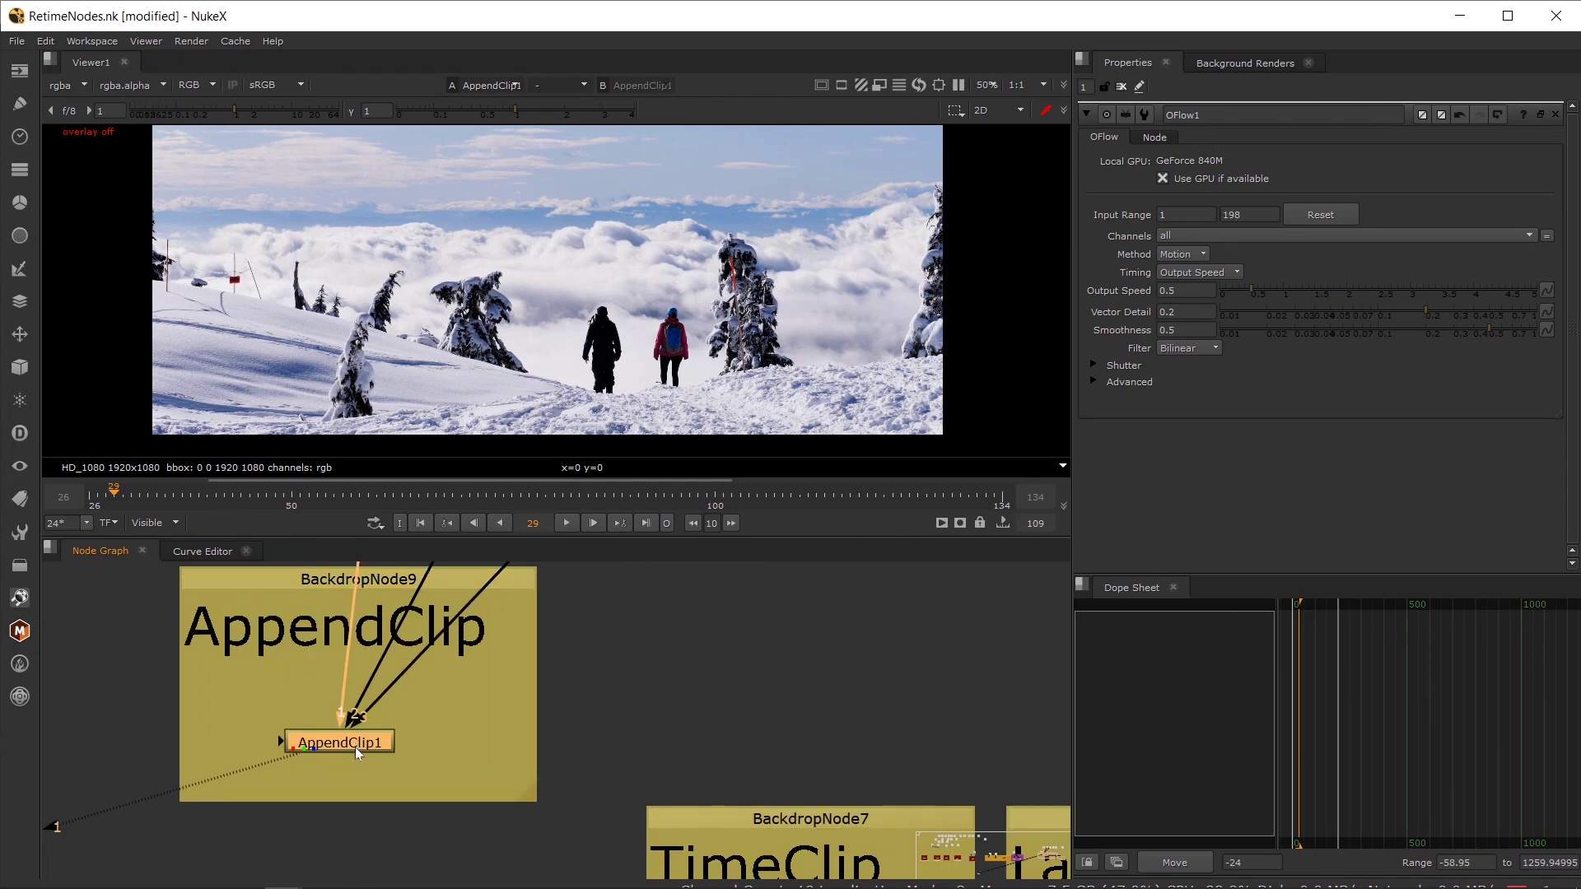
{"action": "scroll", "coordinate": [357, 751], "scroll_direction": "down", "scroll_amount": 4}
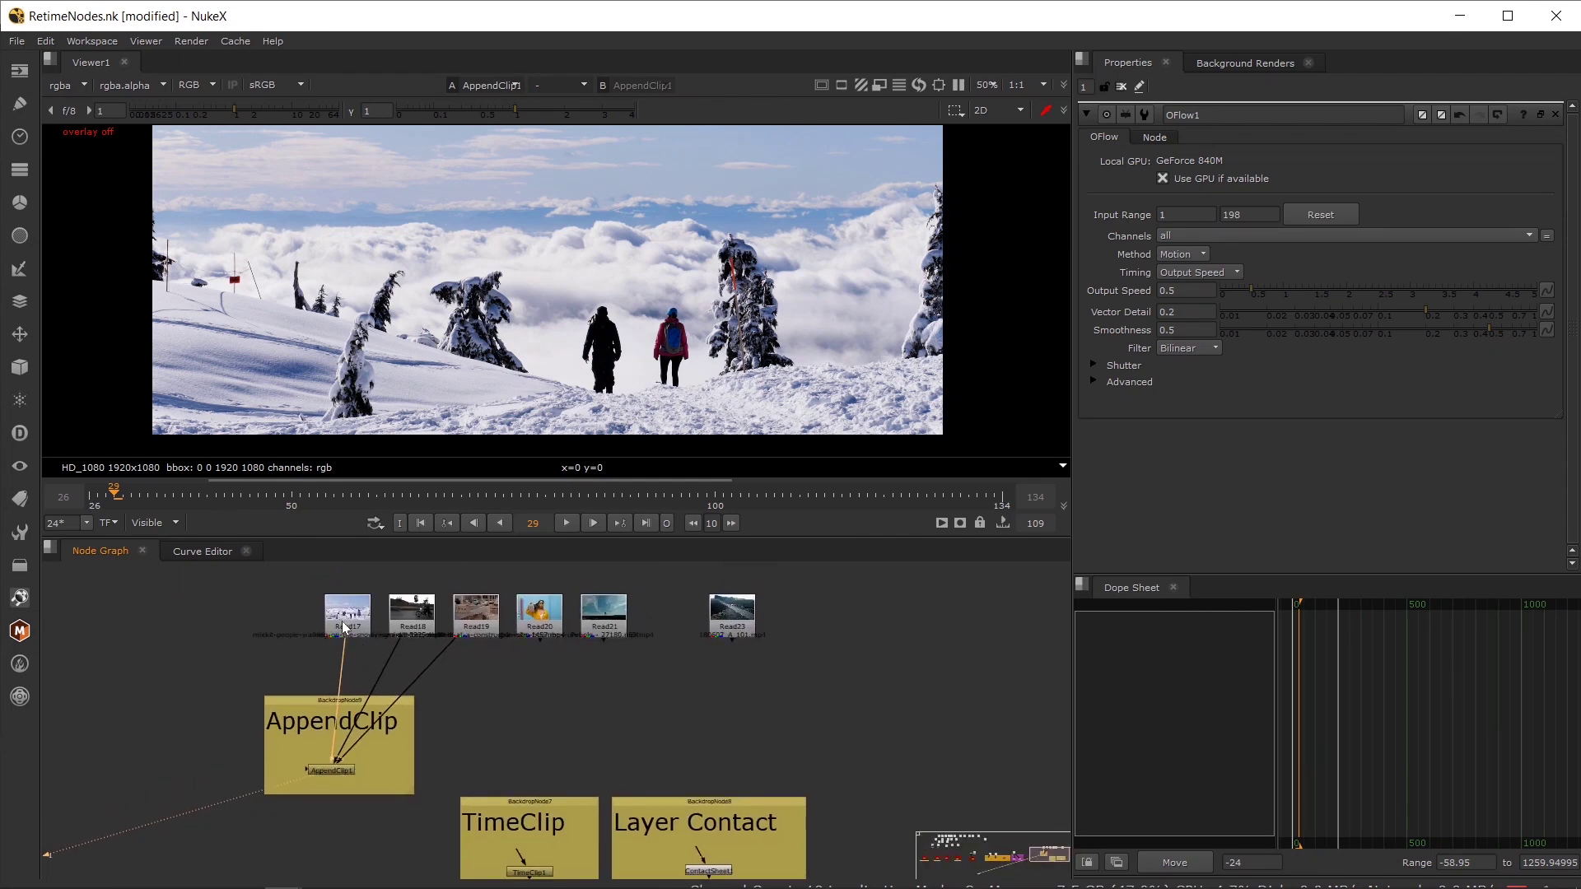
{"action": "left_click_drag", "start_coordinate": [344, 627], "coordinate": [278, 619]}
{"action": "left_click_drag", "start_coordinate": [426, 617], "coordinate": [405, 614]}
{"action": "left_click_drag", "start_coordinate": [457, 624], "coordinate": [459, 625]}
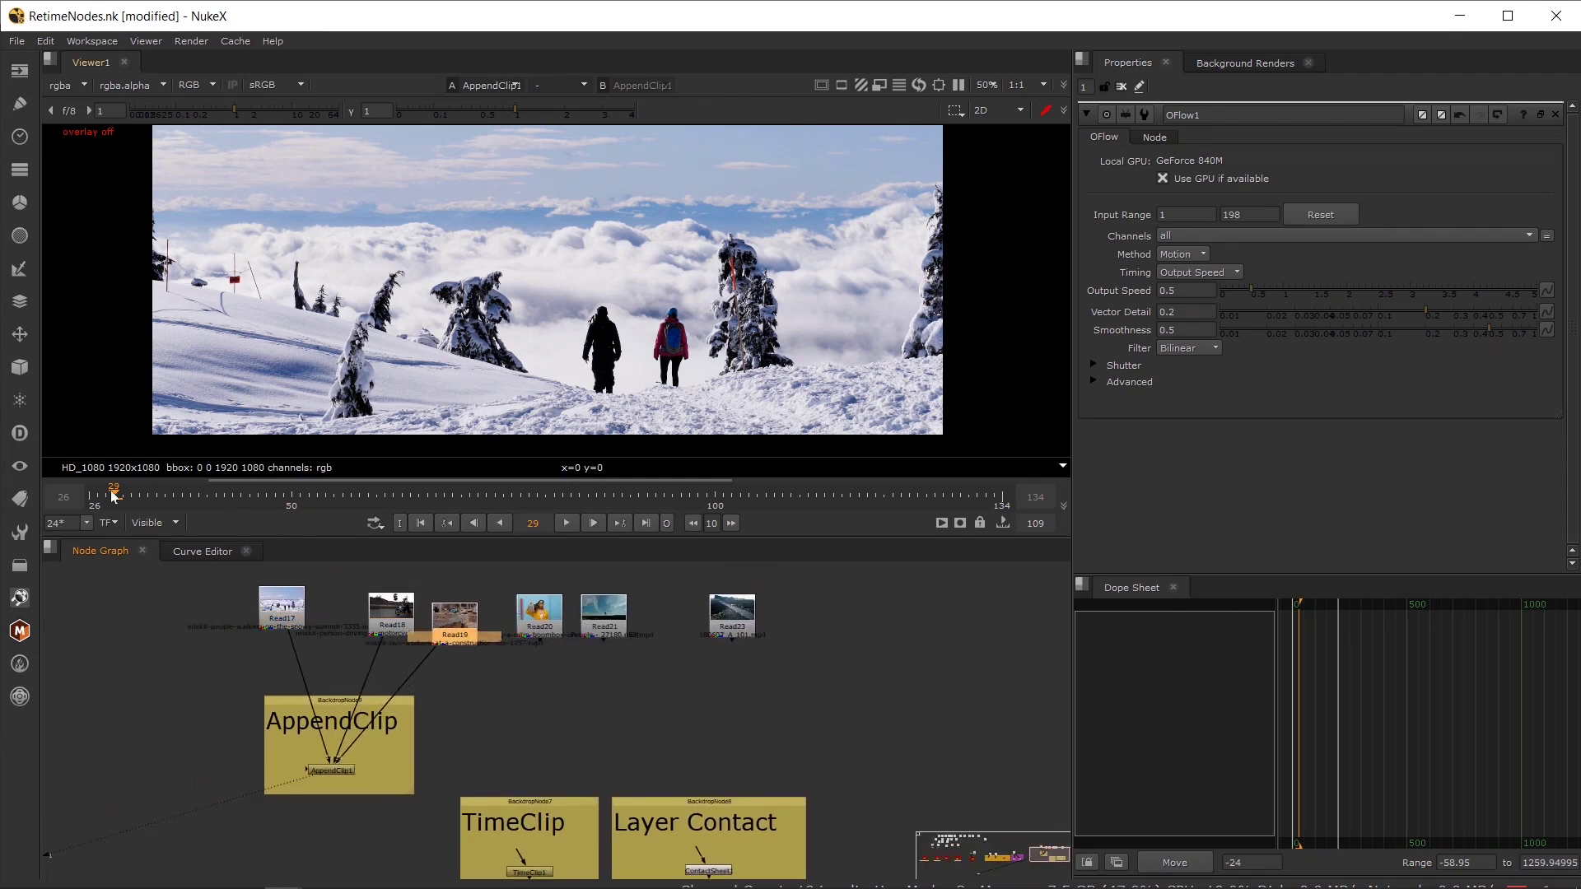
- Open AppendClip1's properties, start playback and set the timeline range to Input
{"action": "left_click", "coordinate": [330, 771]}
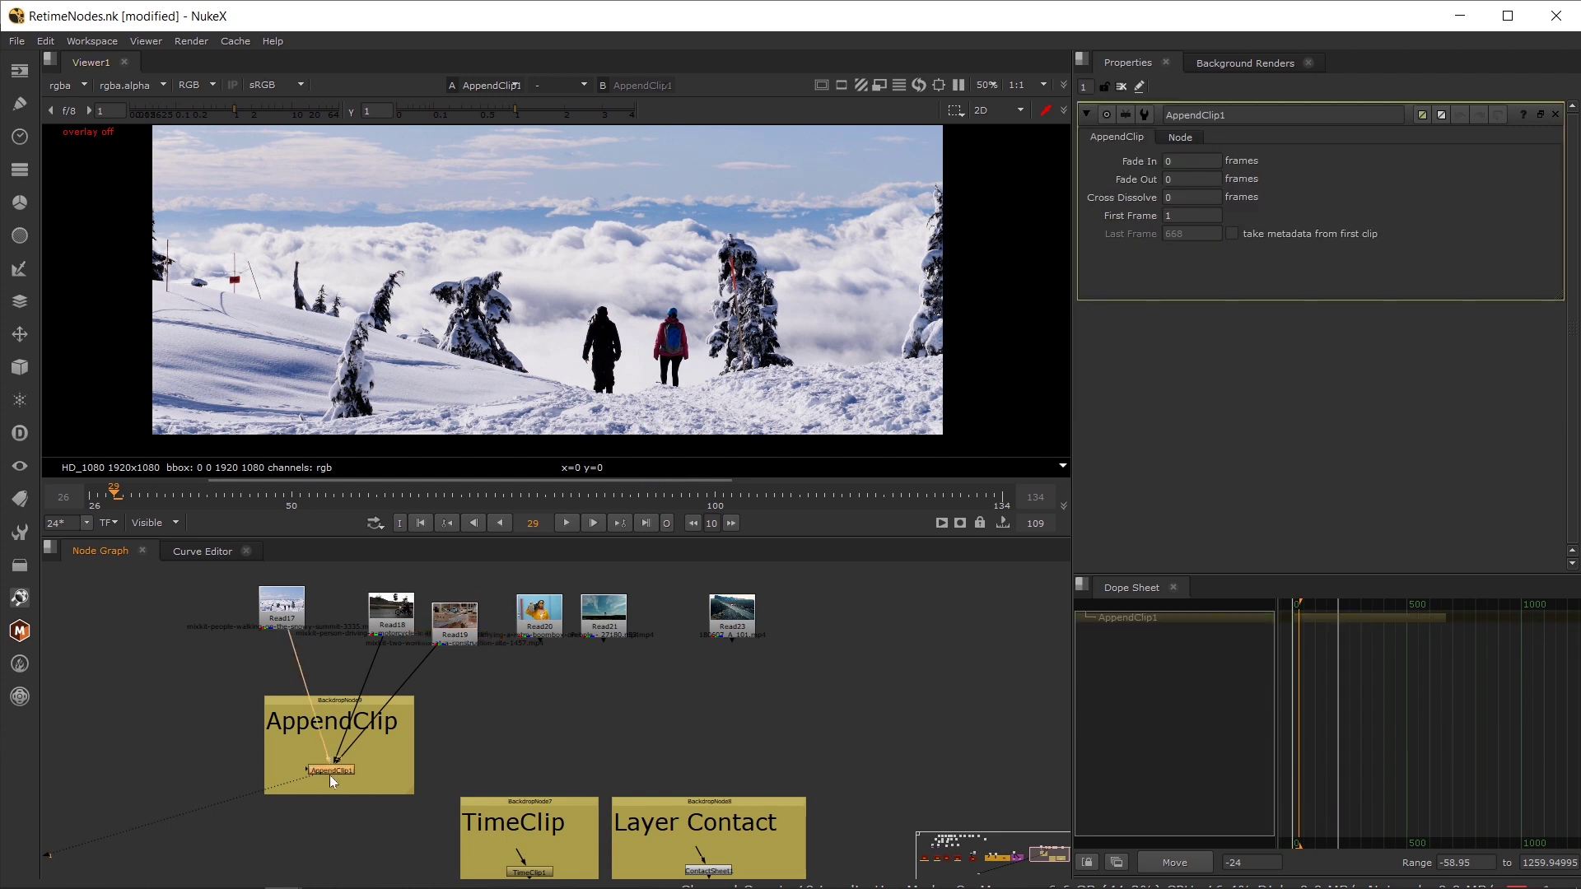
{"action": "left_click_drag", "start_coordinate": [1405, 692], "coordinate": [1428, 810]}
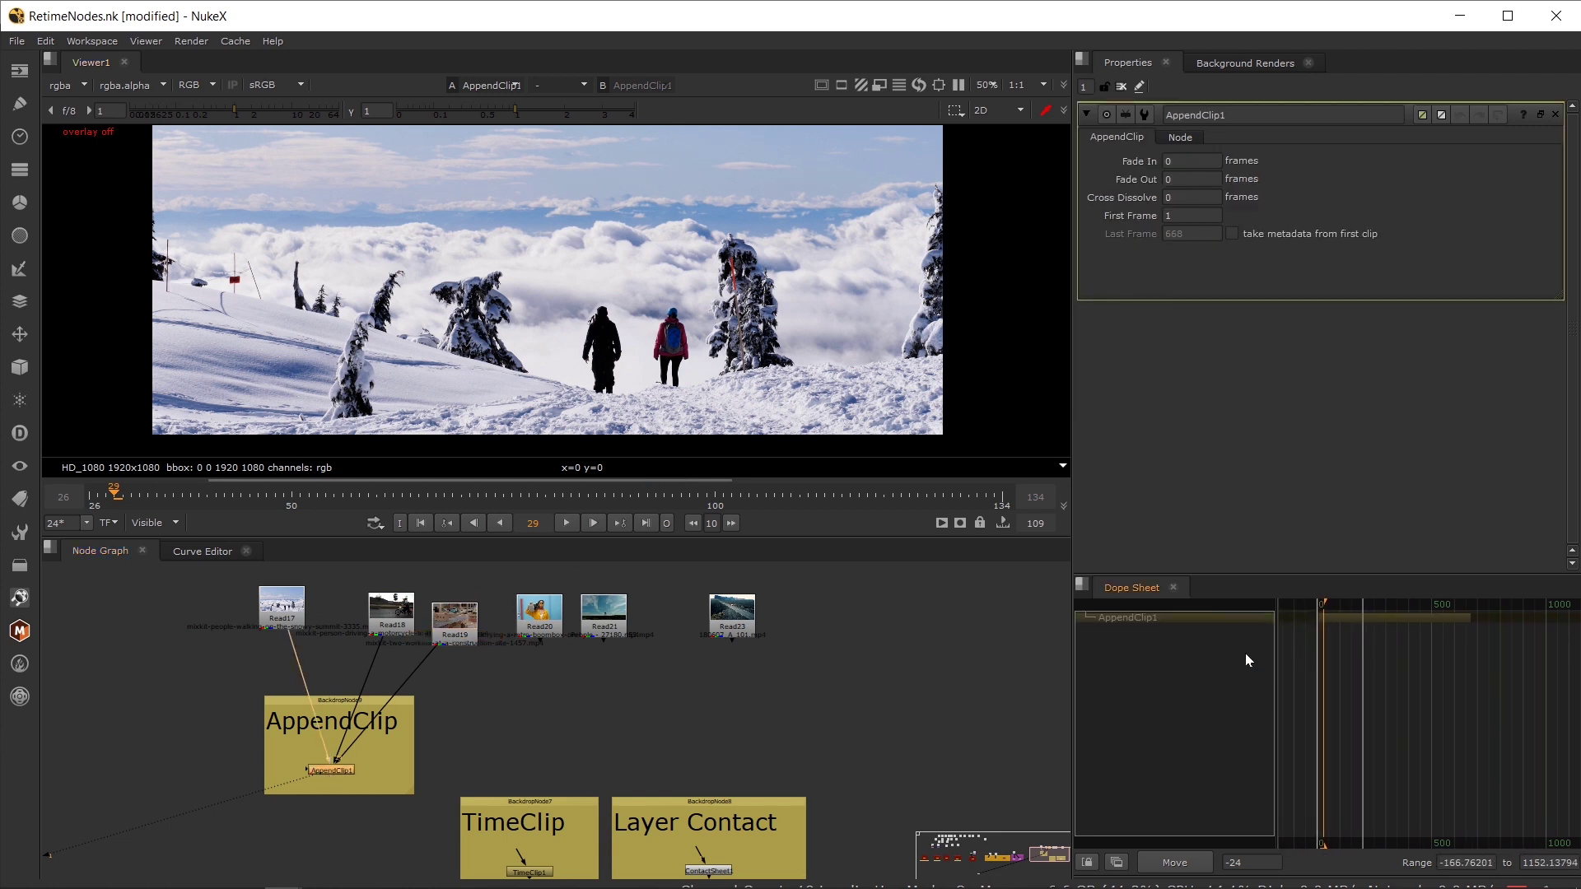
{"action": "left_click", "coordinate": [566, 522]}
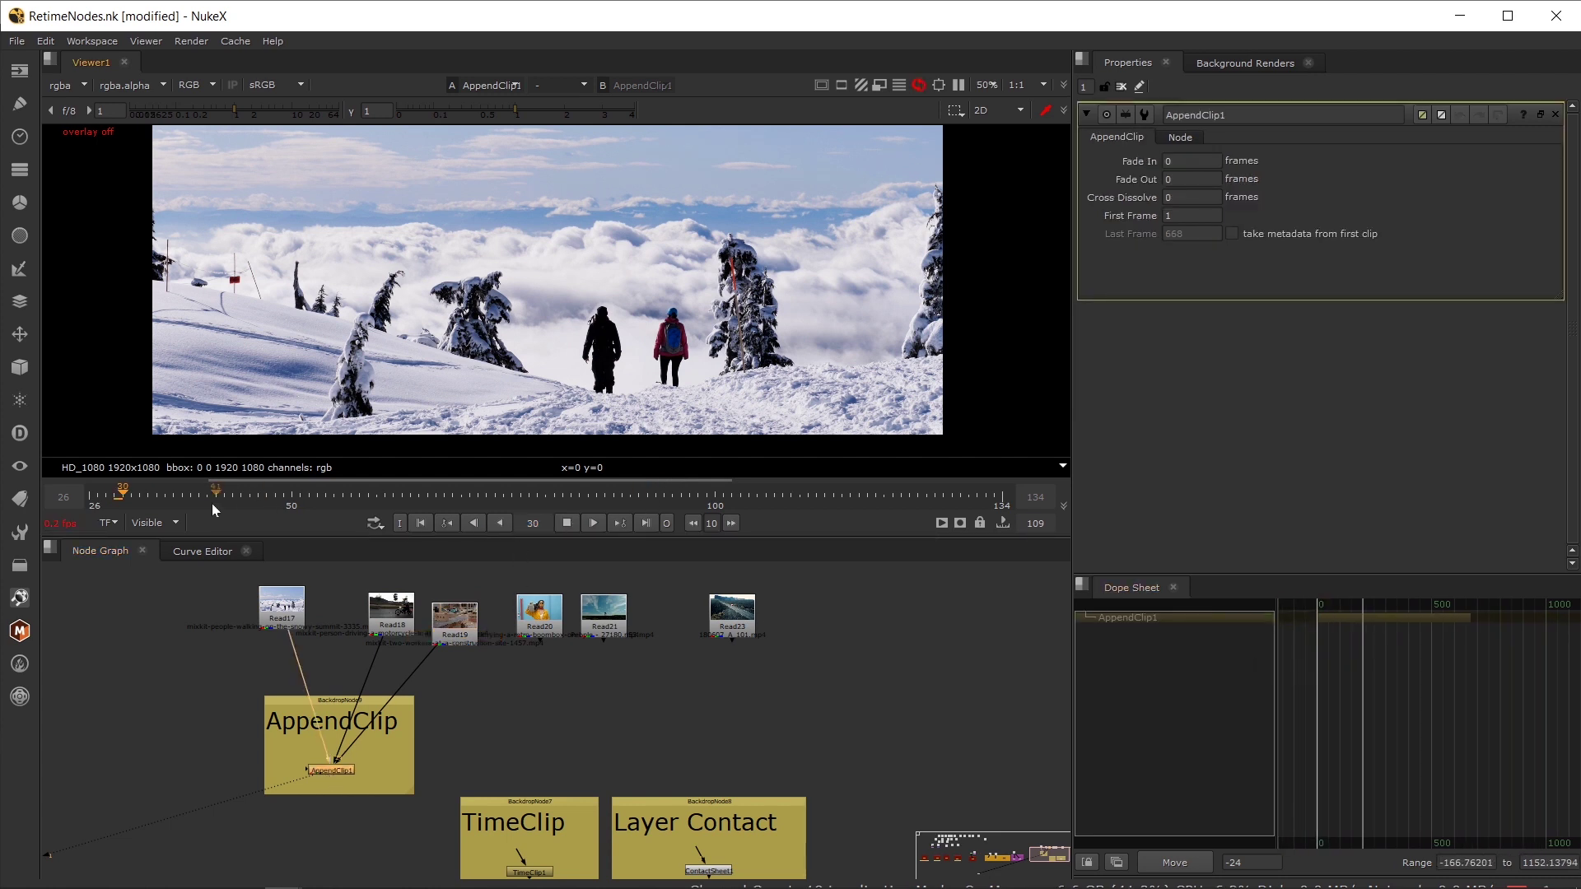
{"action": "left_click", "coordinate": [154, 522]}
{"action": "left_click", "coordinate": [147, 542]}
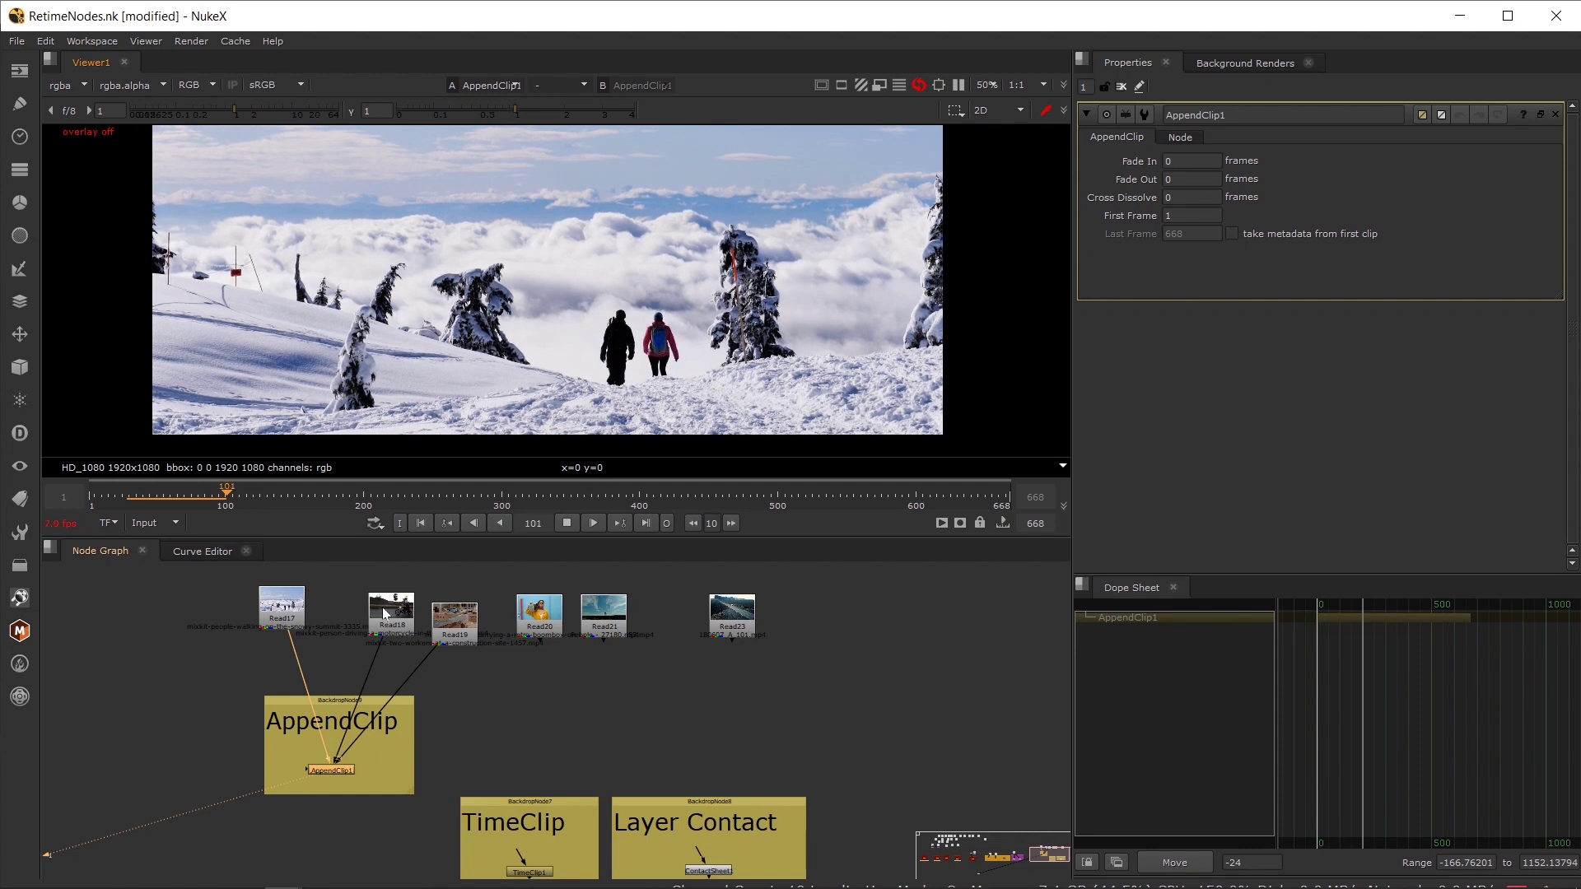
- Spread out Read17, Read18 and Read19 evenly while checking each clip's frame range in its properties
{"action": "double_click", "coordinate": [273, 617]}
{"action": "left_click_drag", "start_coordinate": [273, 617], "coordinate": [213, 626]}
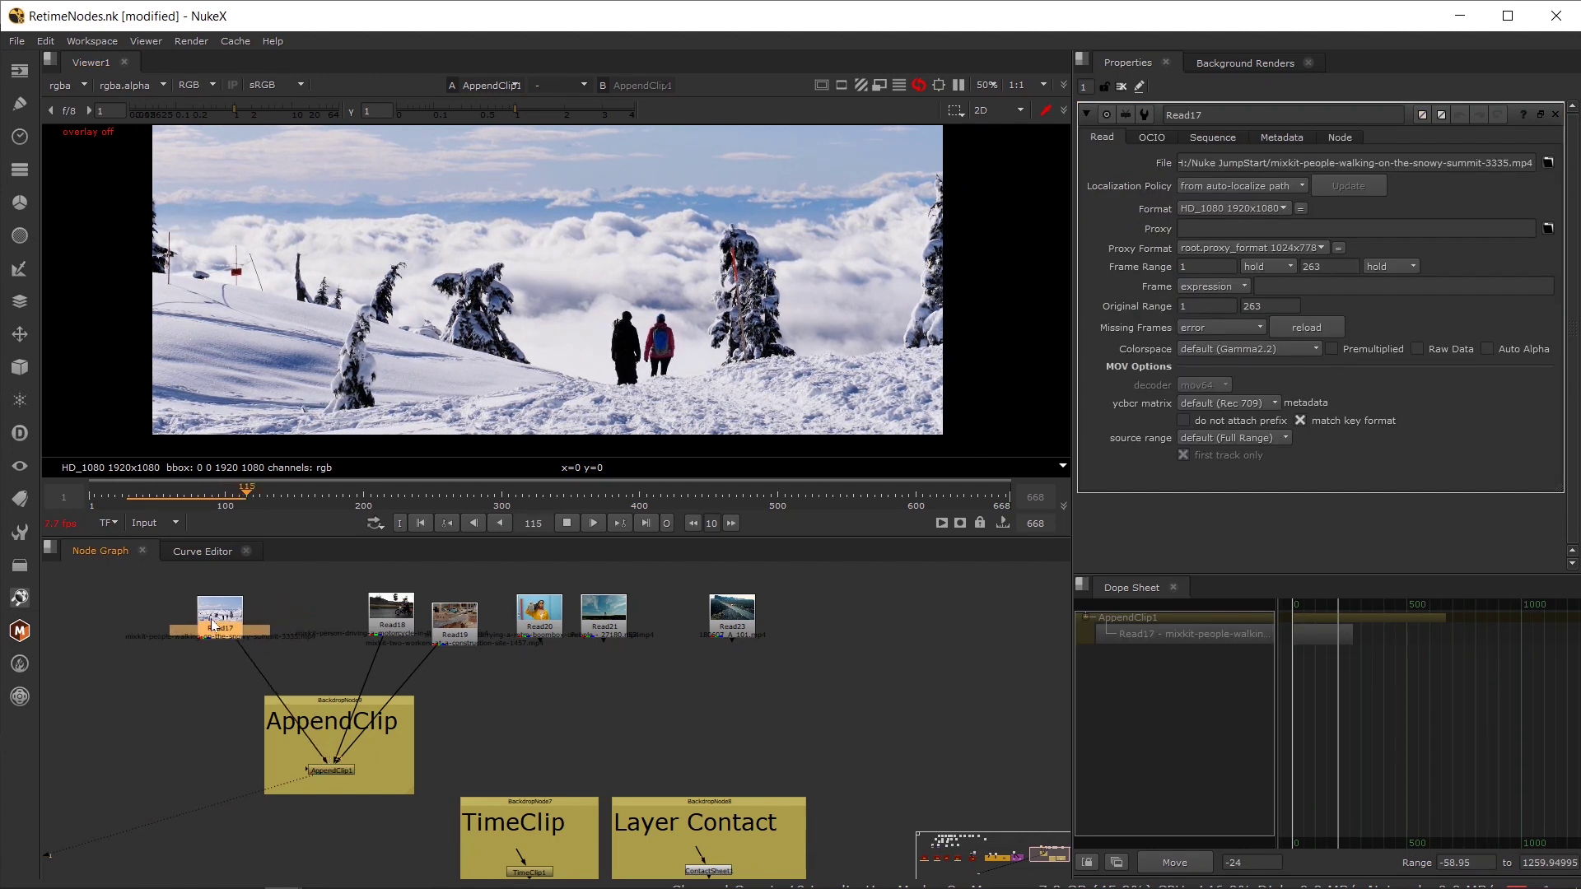
{"action": "left_click_drag", "start_coordinate": [394, 627], "coordinate": [336, 632]}
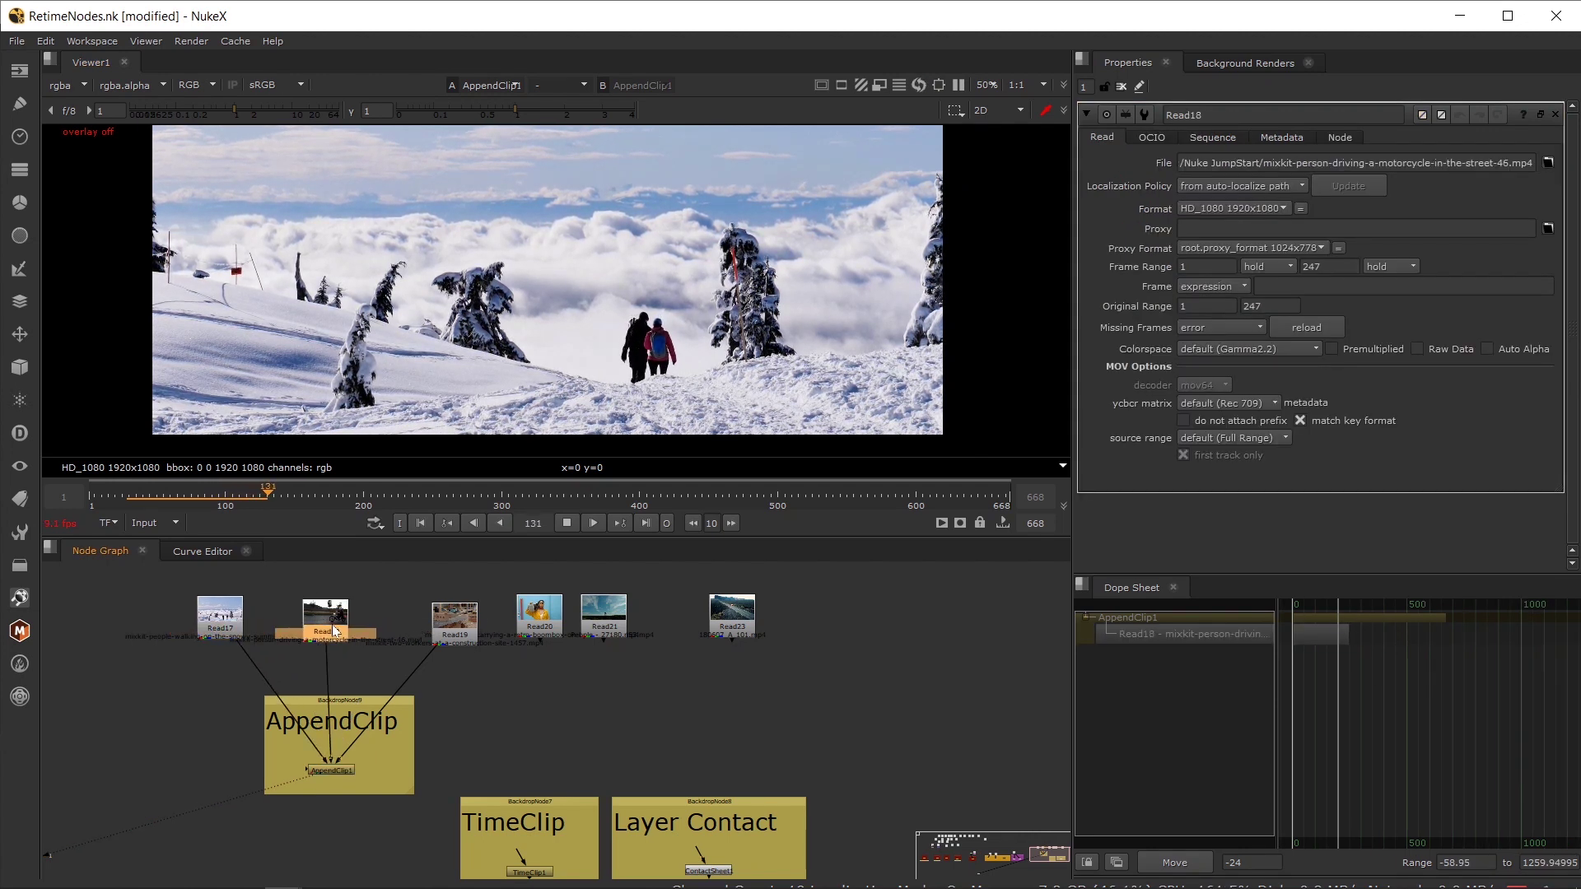
{"action": "left_click_drag", "start_coordinate": [473, 625], "coordinate": [458, 627]}
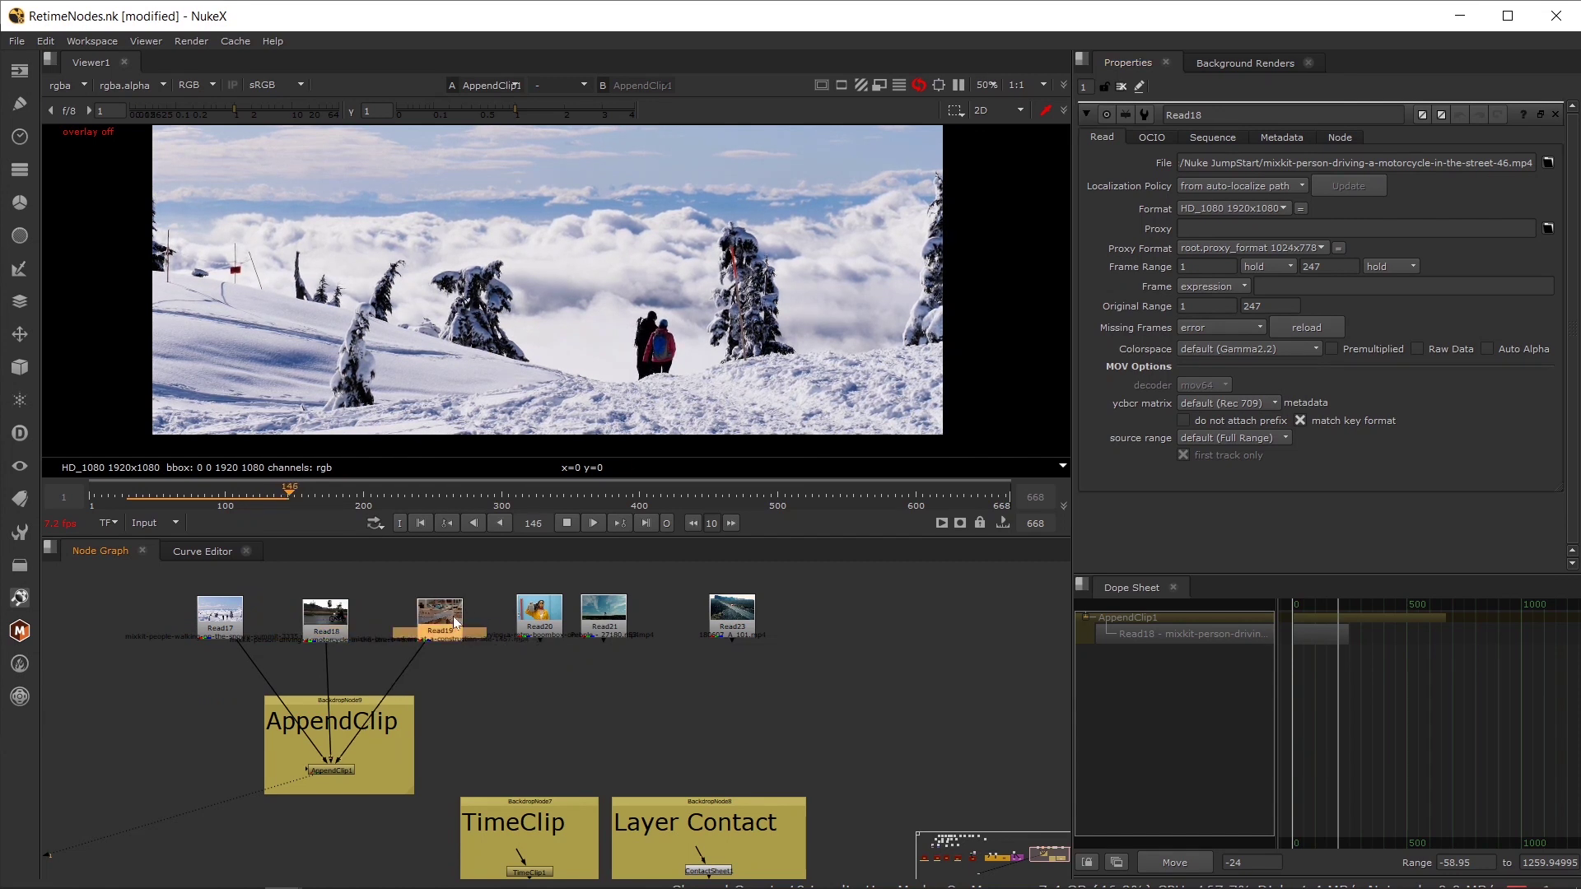
{"action": "left_click_drag", "start_coordinate": [1322, 266], "coordinate": [1308, 266]}
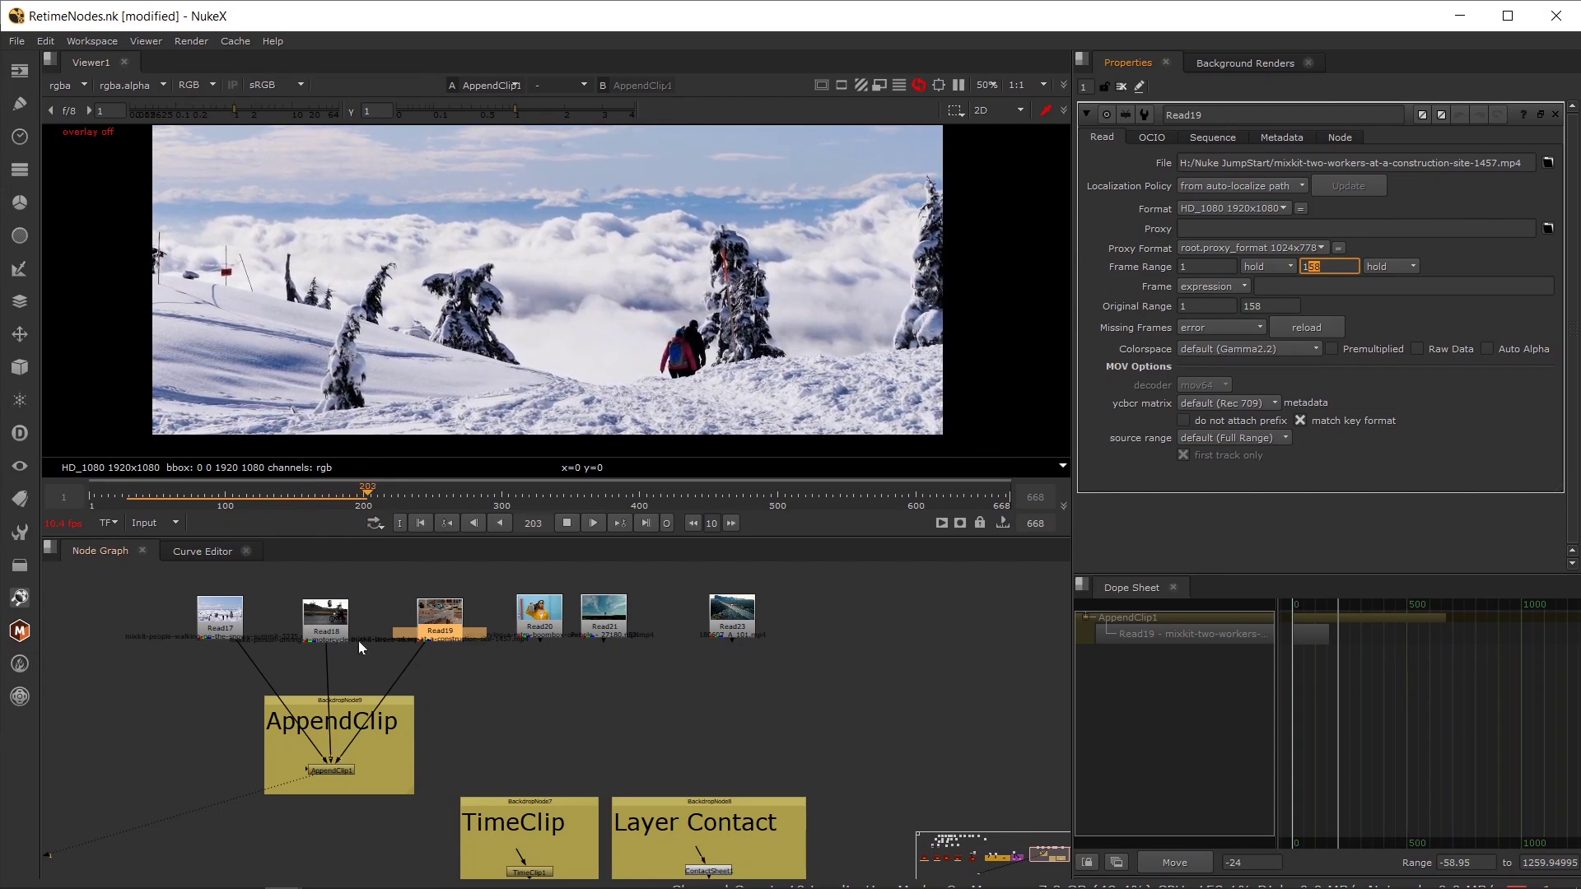
- Scrub AppendClip1's output through the motorcycle and construction clips, then stop playback at frame 526
{"action": "scroll", "coordinate": [344, 780], "scroll_direction": "up", "scroll_amount": 3}
{"action": "left_click_drag", "start_coordinate": [245, 708], "coordinate": [266, 766]}
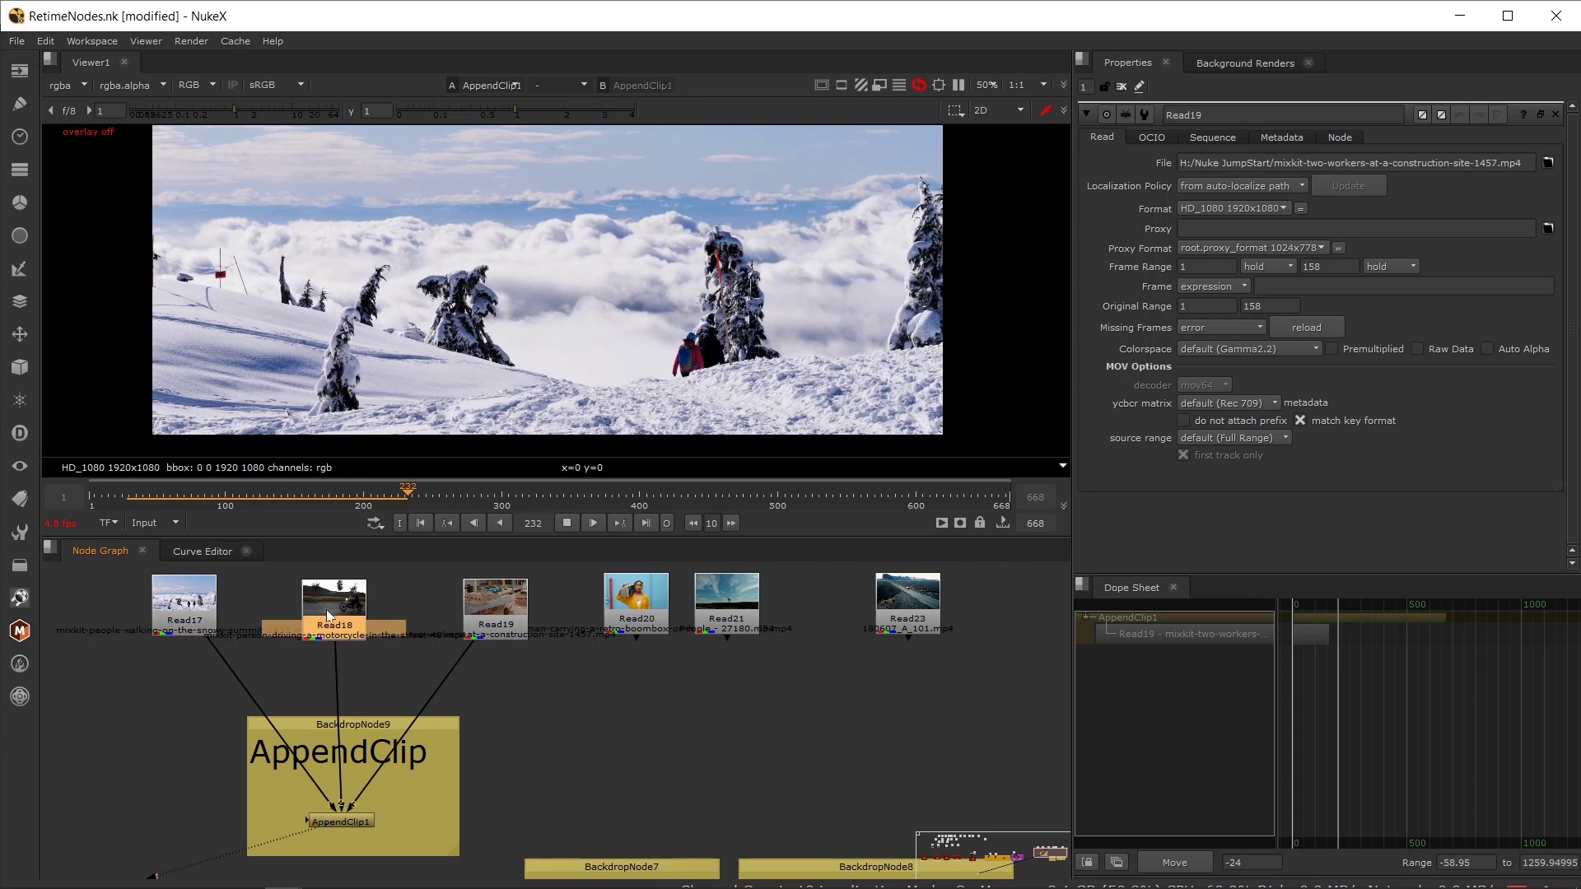
{"action": "left_click", "coordinate": [457, 494]}
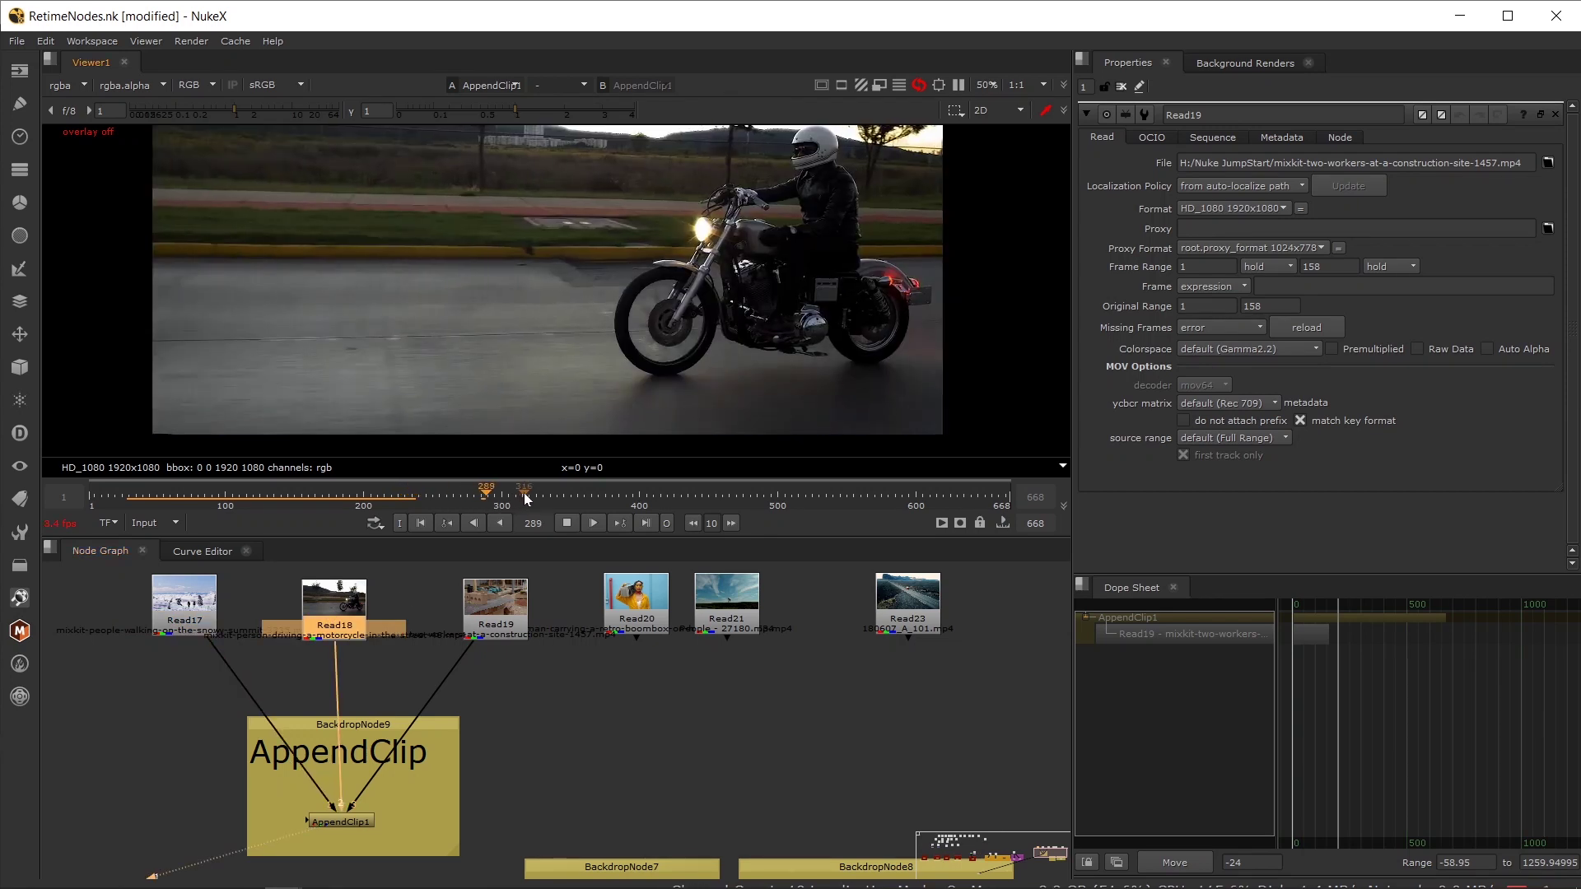
{"action": "left_click_drag", "start_coordinate": [678, 492], "coordinate": [920, 497]}
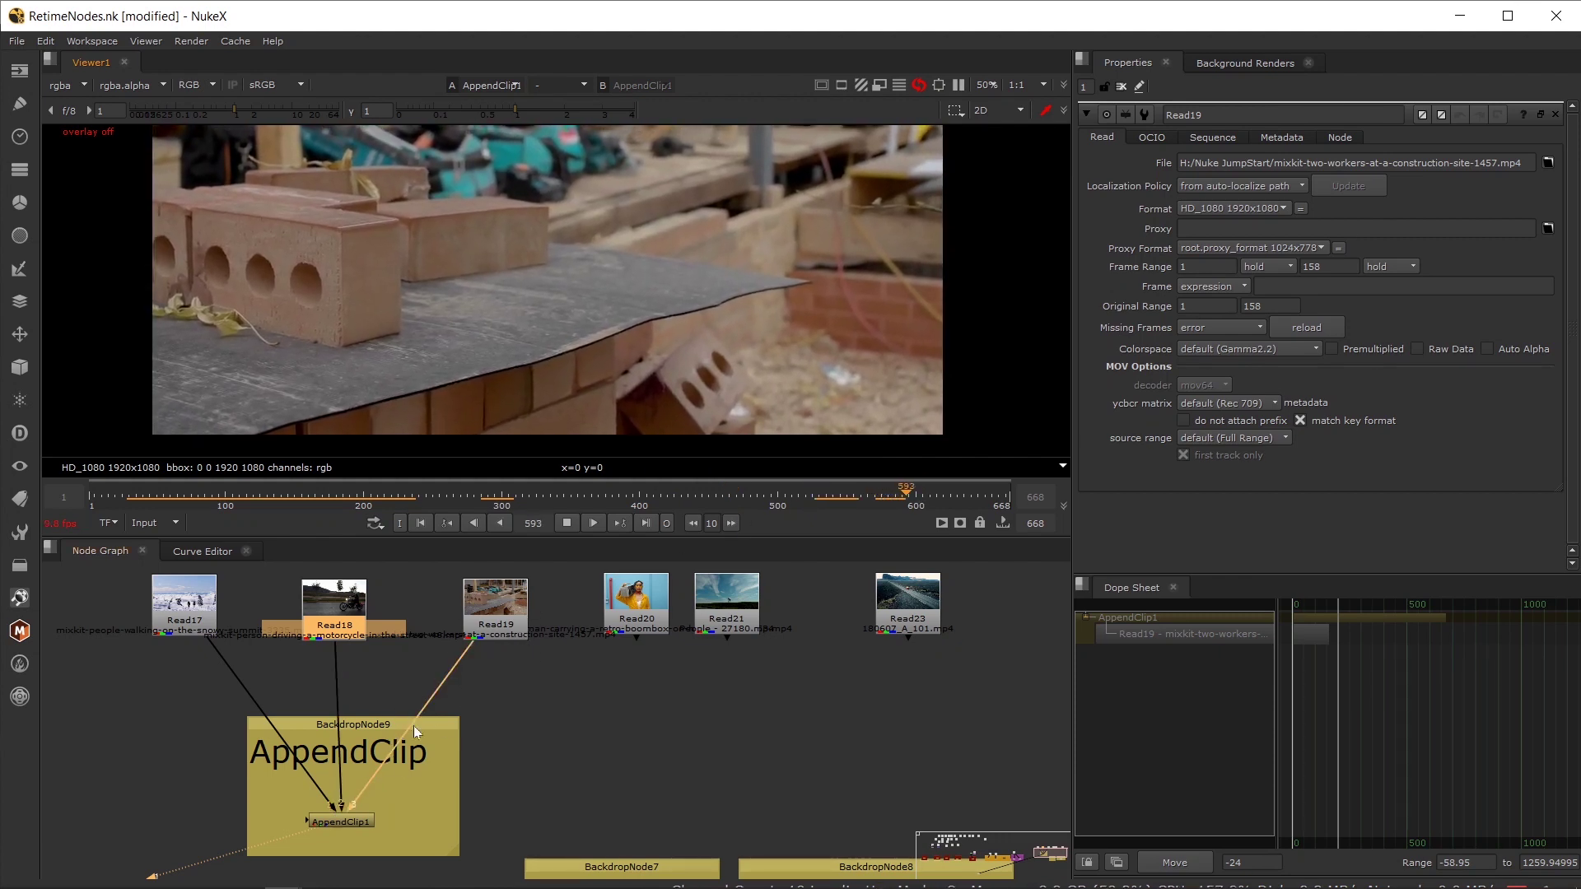
{"action": "left_click", "coordinate": [810, 498]}
{"action": "left_click", "coordinate": [567, 524]}
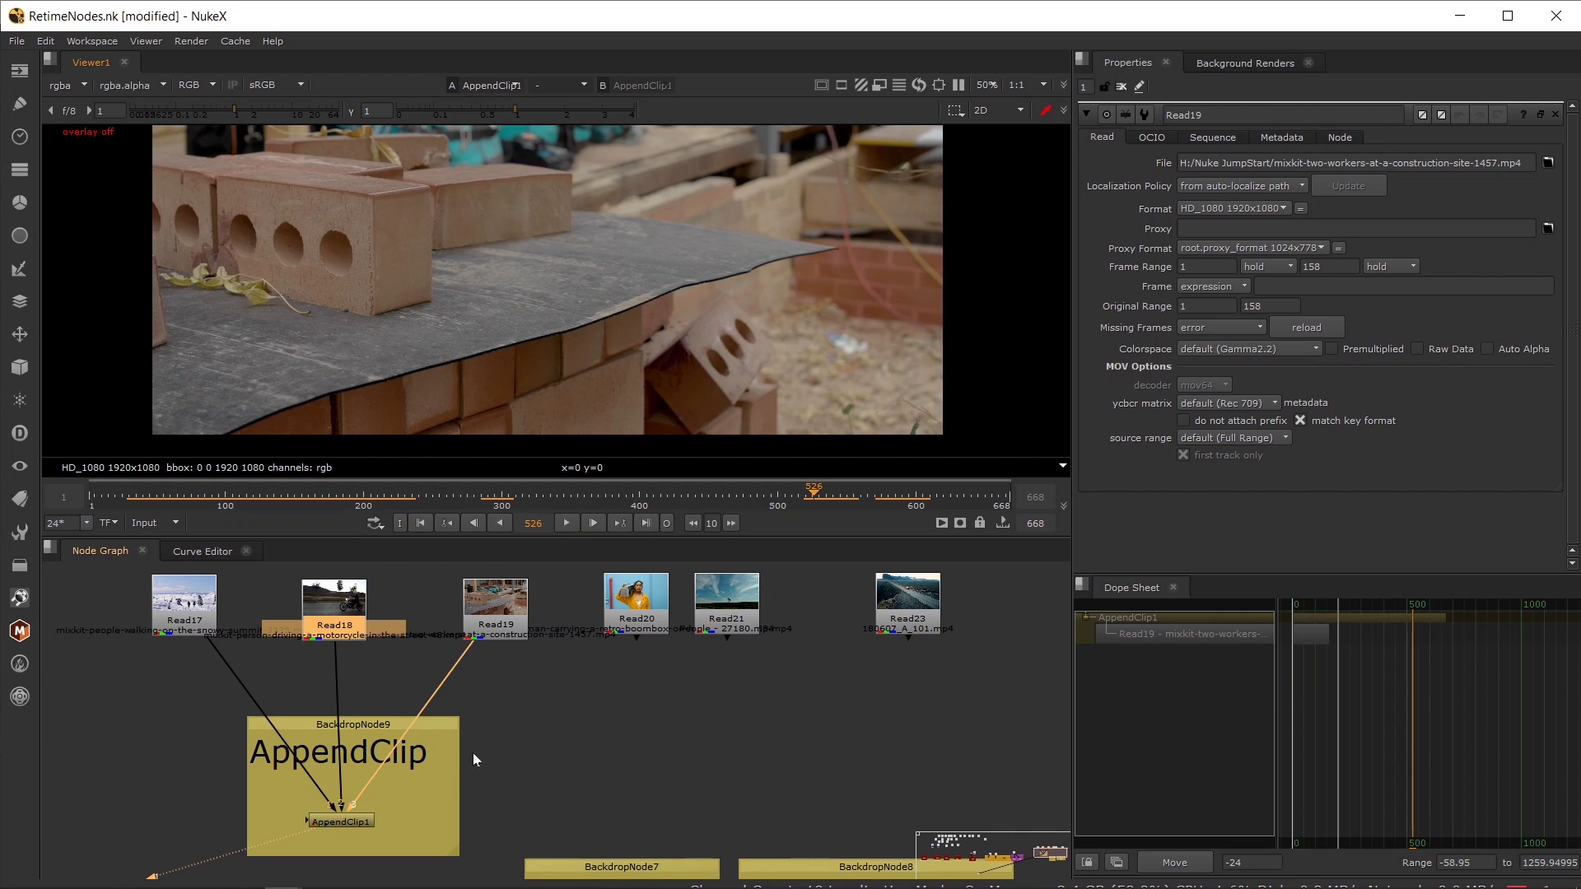
- Move the TimeClip backdrop up level with the AppendClip backdrop and view TimeClip1's output
{"action": "scroll", "coordinate": [455, 675], "scroll_direction": "down", "scroll_amount": 1}
{"action": "scroll", "coordinate": [423, 650], "scroll_direction": "down", "scroll_amount": 1}
{"action": "left_click_drag", "start_coordinate": [589, 814], "coordinate": [508, 644]}
{"action": "left_click", "coordinate": [486, 713]}
{"action": "key", "text": "1"}
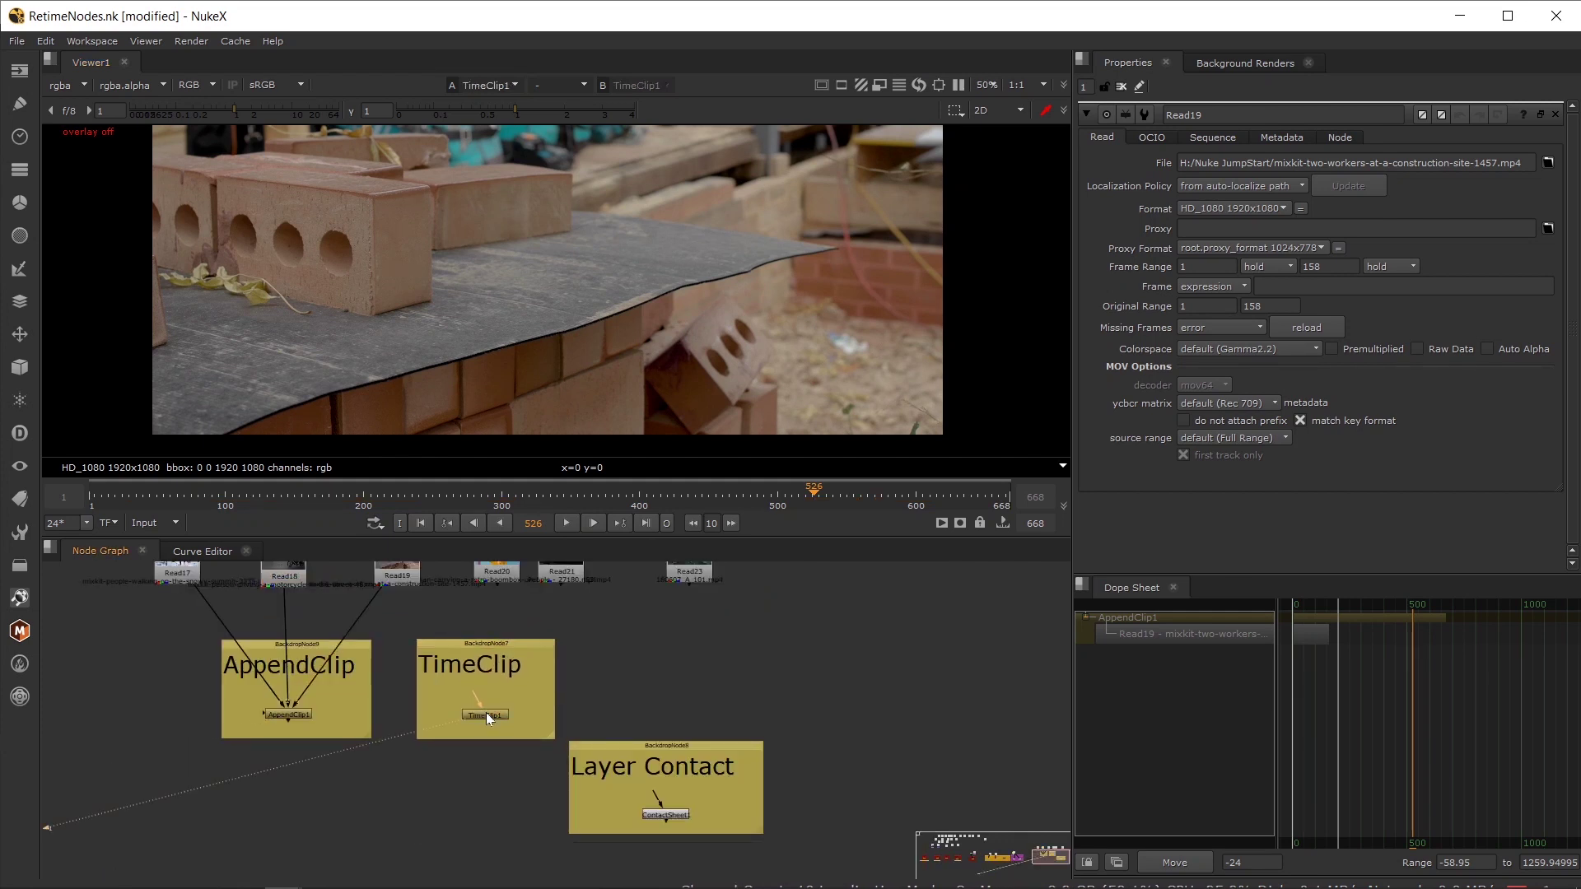
- Connect TimeClip1 to the Read20 clip, place Read20 directly above it and show TimeClip1's properties
{"action": "double_click", "coordinate": [485, 713]}
{"action": "left_click_drag", "start_coordinate": [603, 667], "coordinate": [601, 685]}
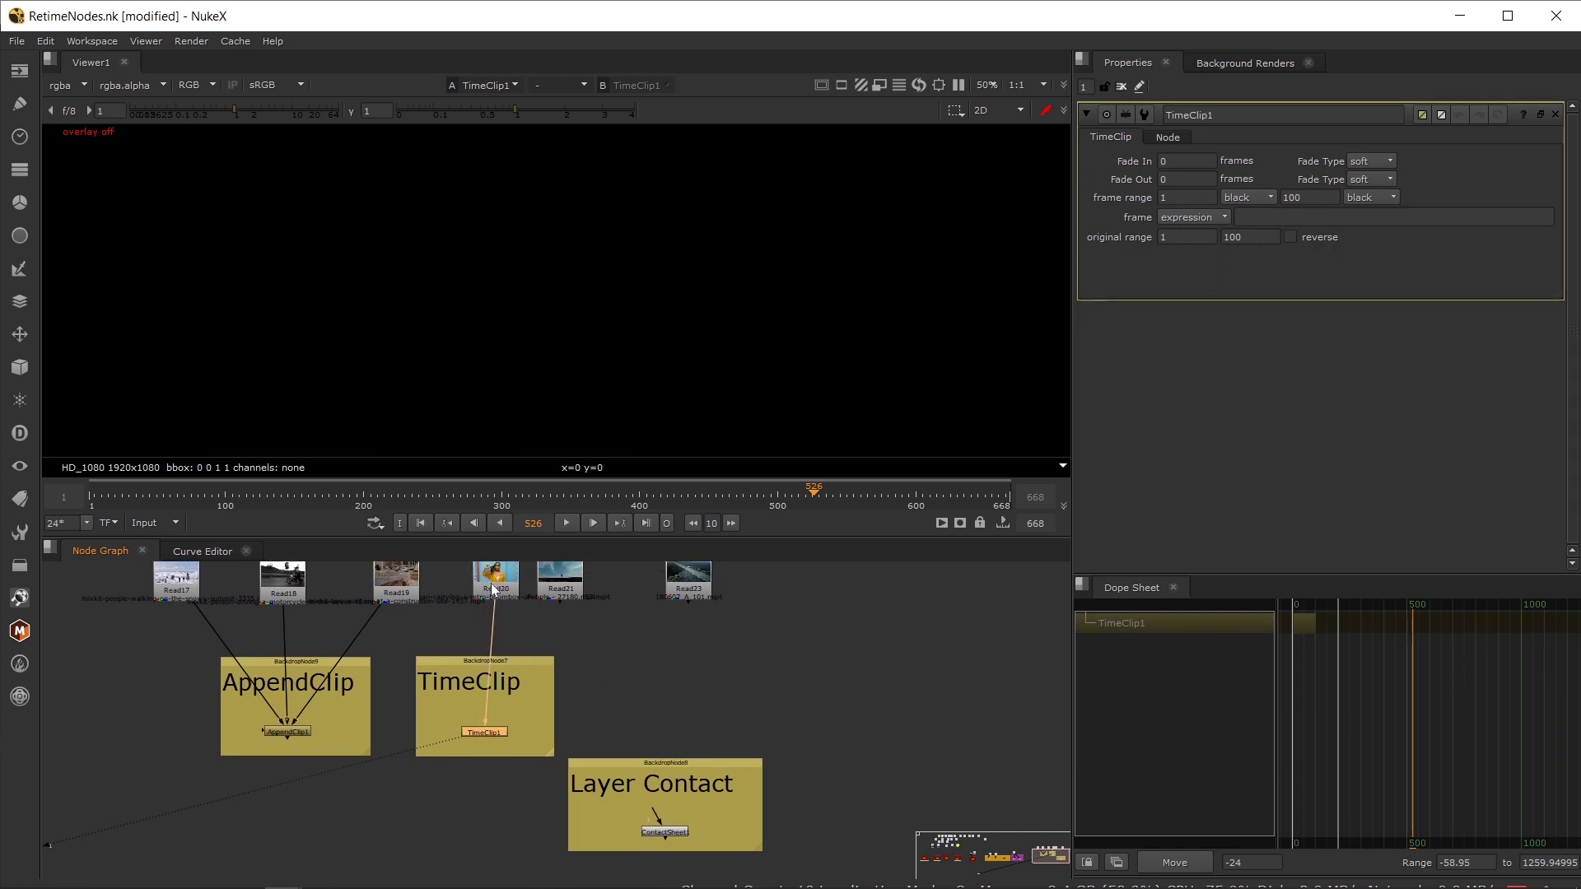
{"action": "left_click_drag", "start_coordinate": [494, 590], "coordinate": [487, 601]}
{"action": "double_click", "coordinate": [490, 728]}
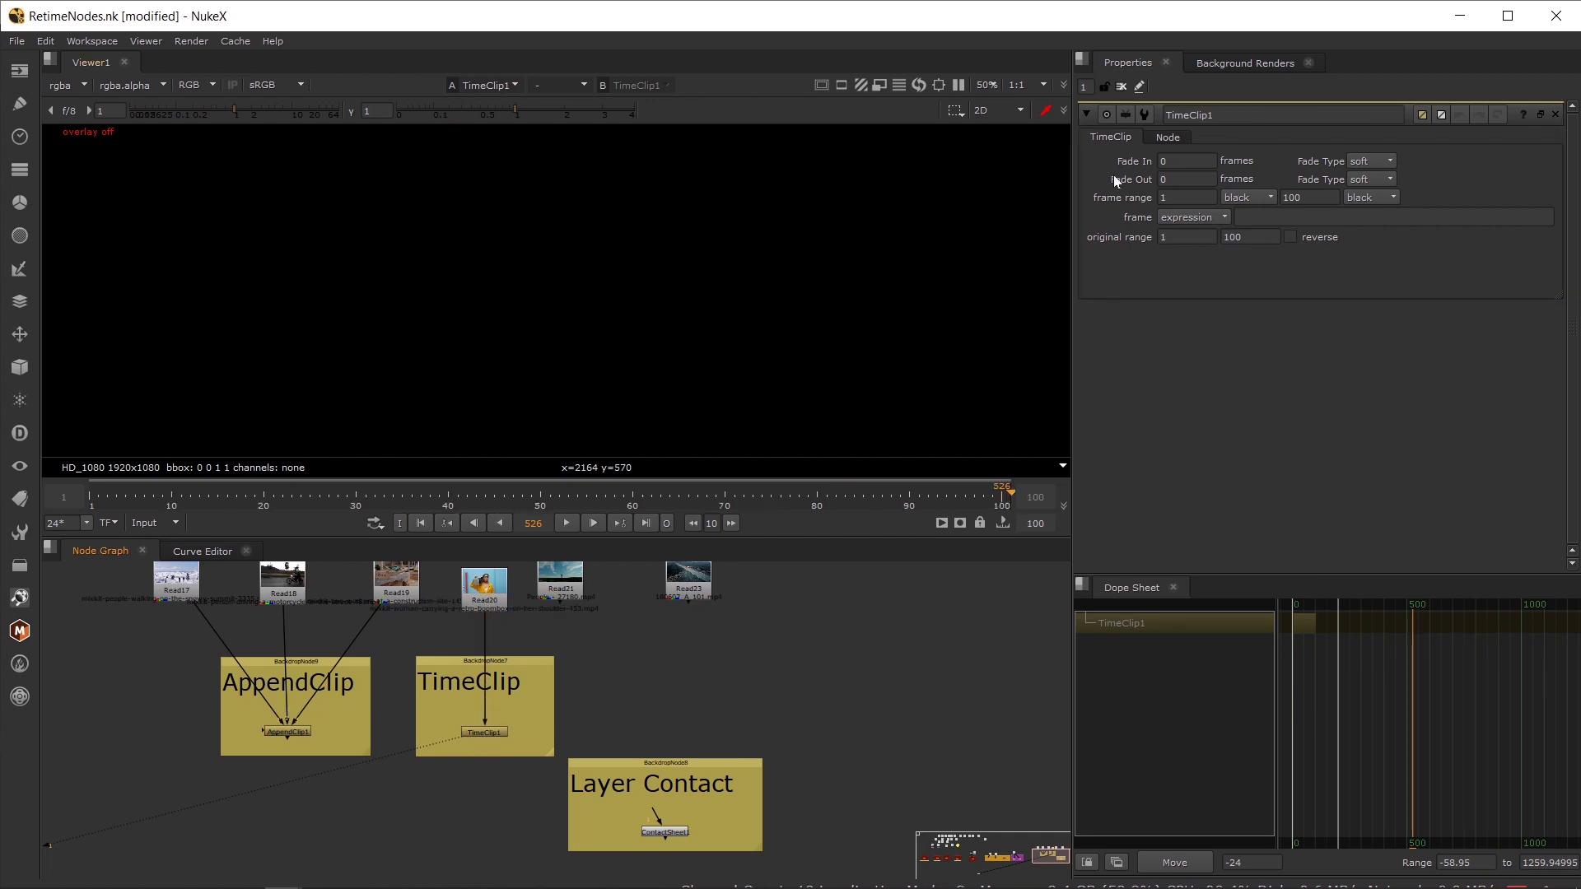
- View the Read20 clip at frame 3 and open its properties to check the frame range
{"action": "left_click", "coordinate": [488, 601]}
{"action": "key", "text": "1"}
{"action": "left_click", "coordinate": [154, 498]}
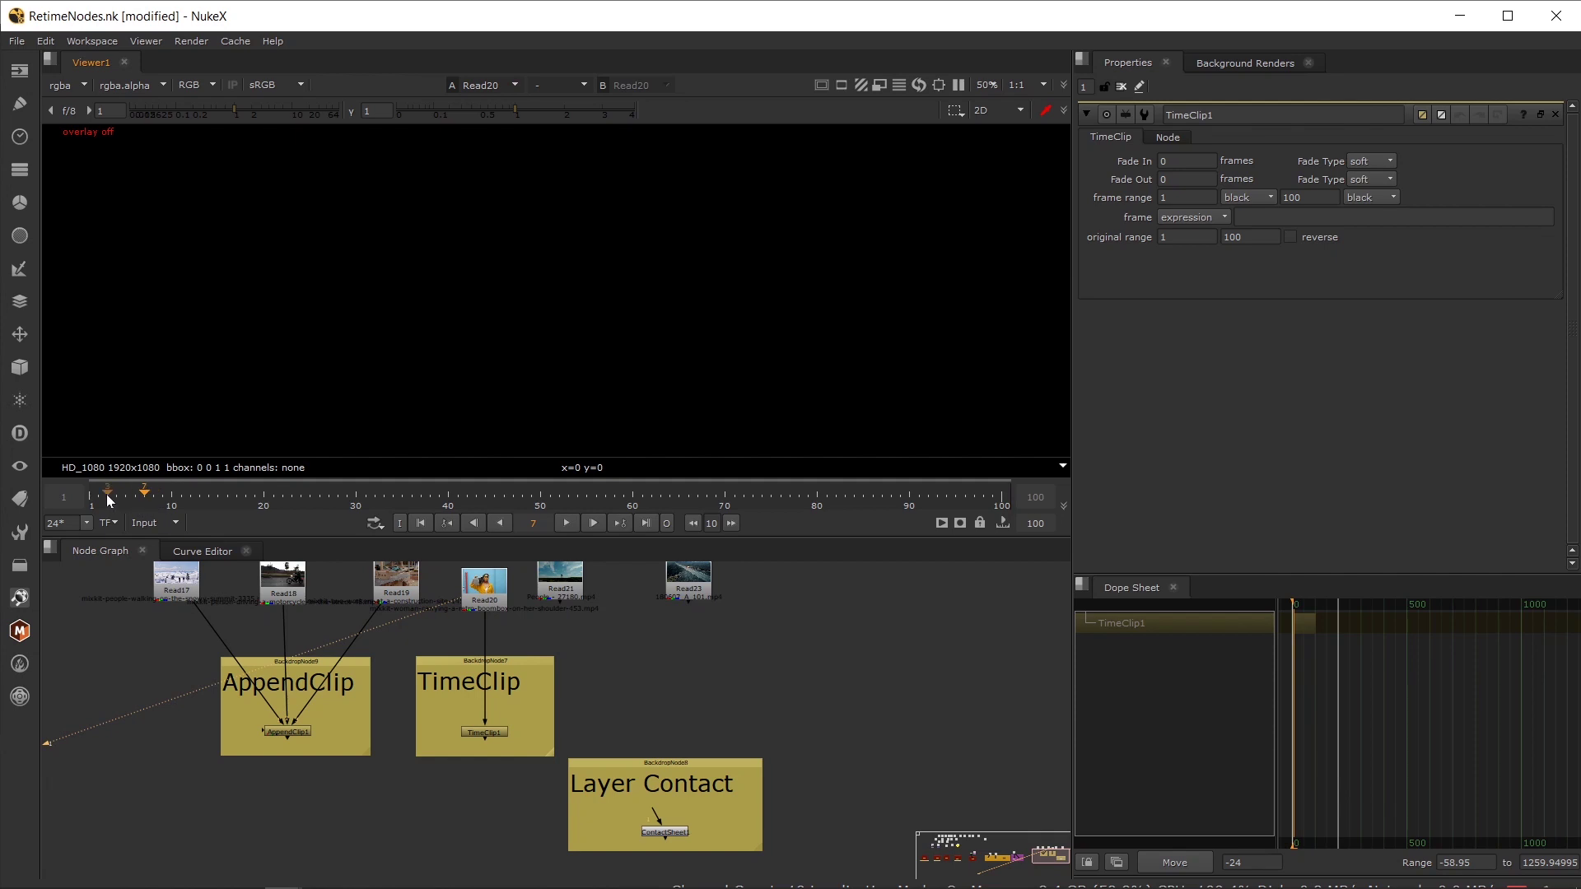
{"action": "double_click", "coordinate": [499, 586]}
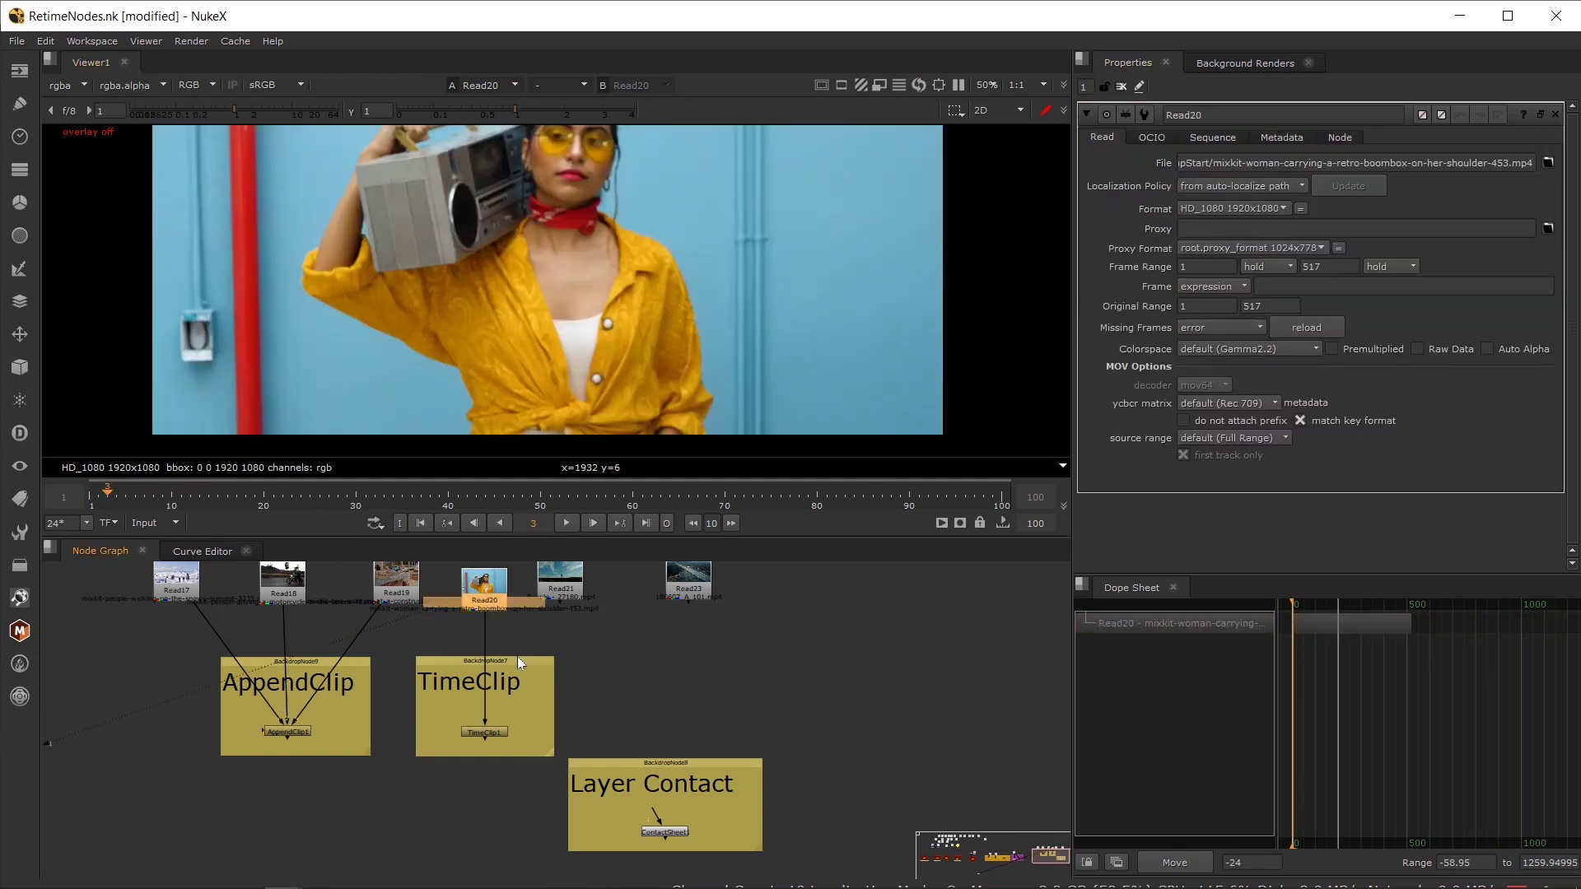
- Reopen TimeClip1's properties, view the node's output and activate its Fade In field
{"action": "scroll", "coordinate": [480, 741], "scroll_direction": "up", "scroll_amount": 2}
{"action": "double_click", "coordinate": [482, 738]}
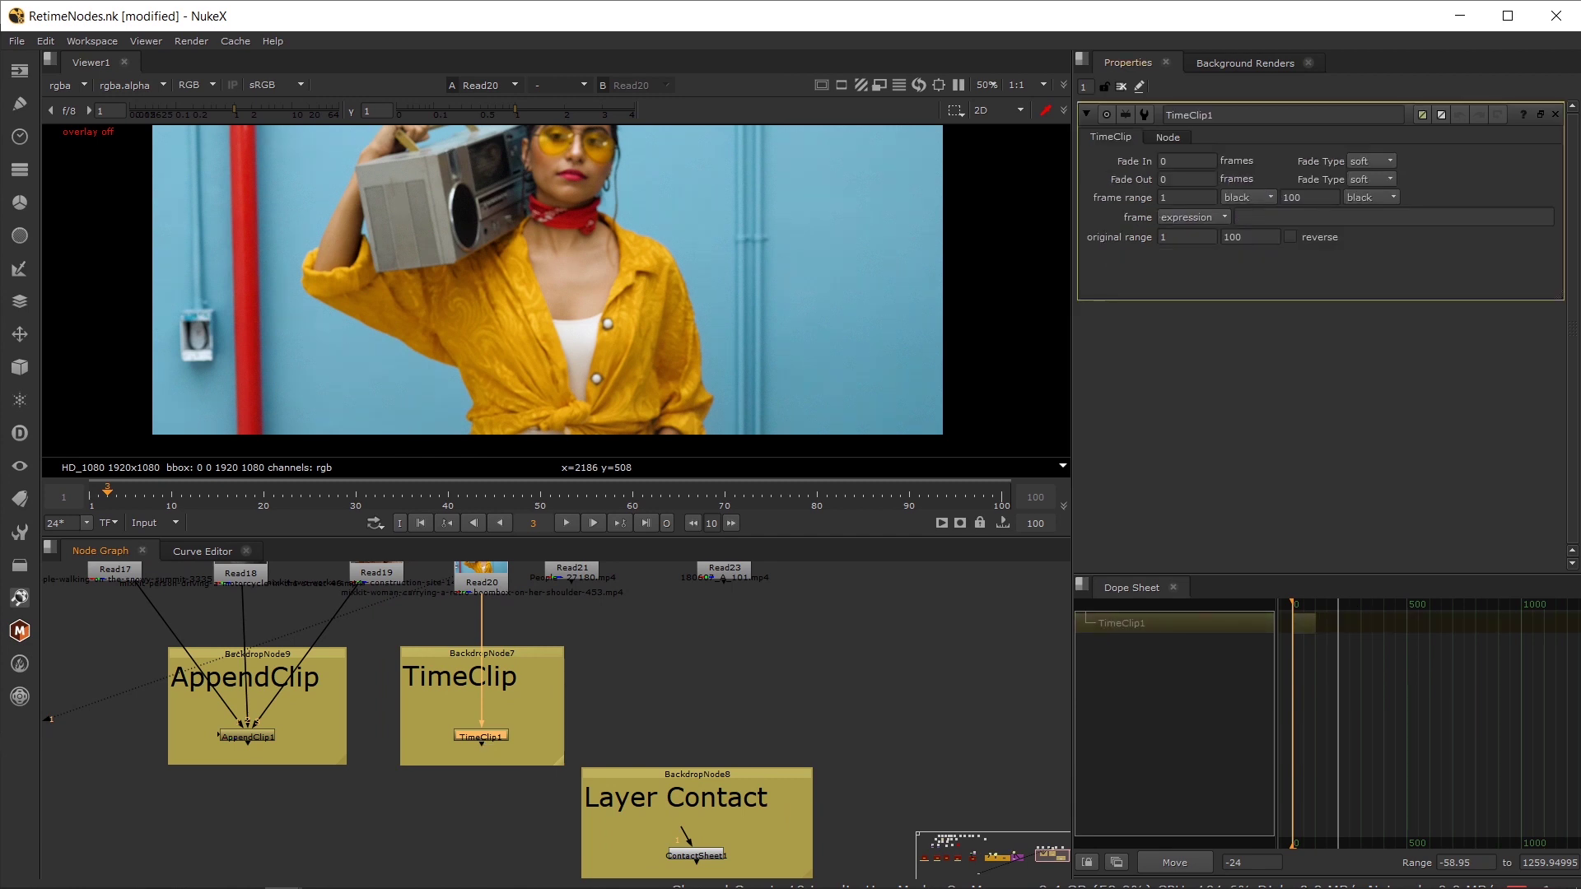
{"action": "key", "text": "Tab"}
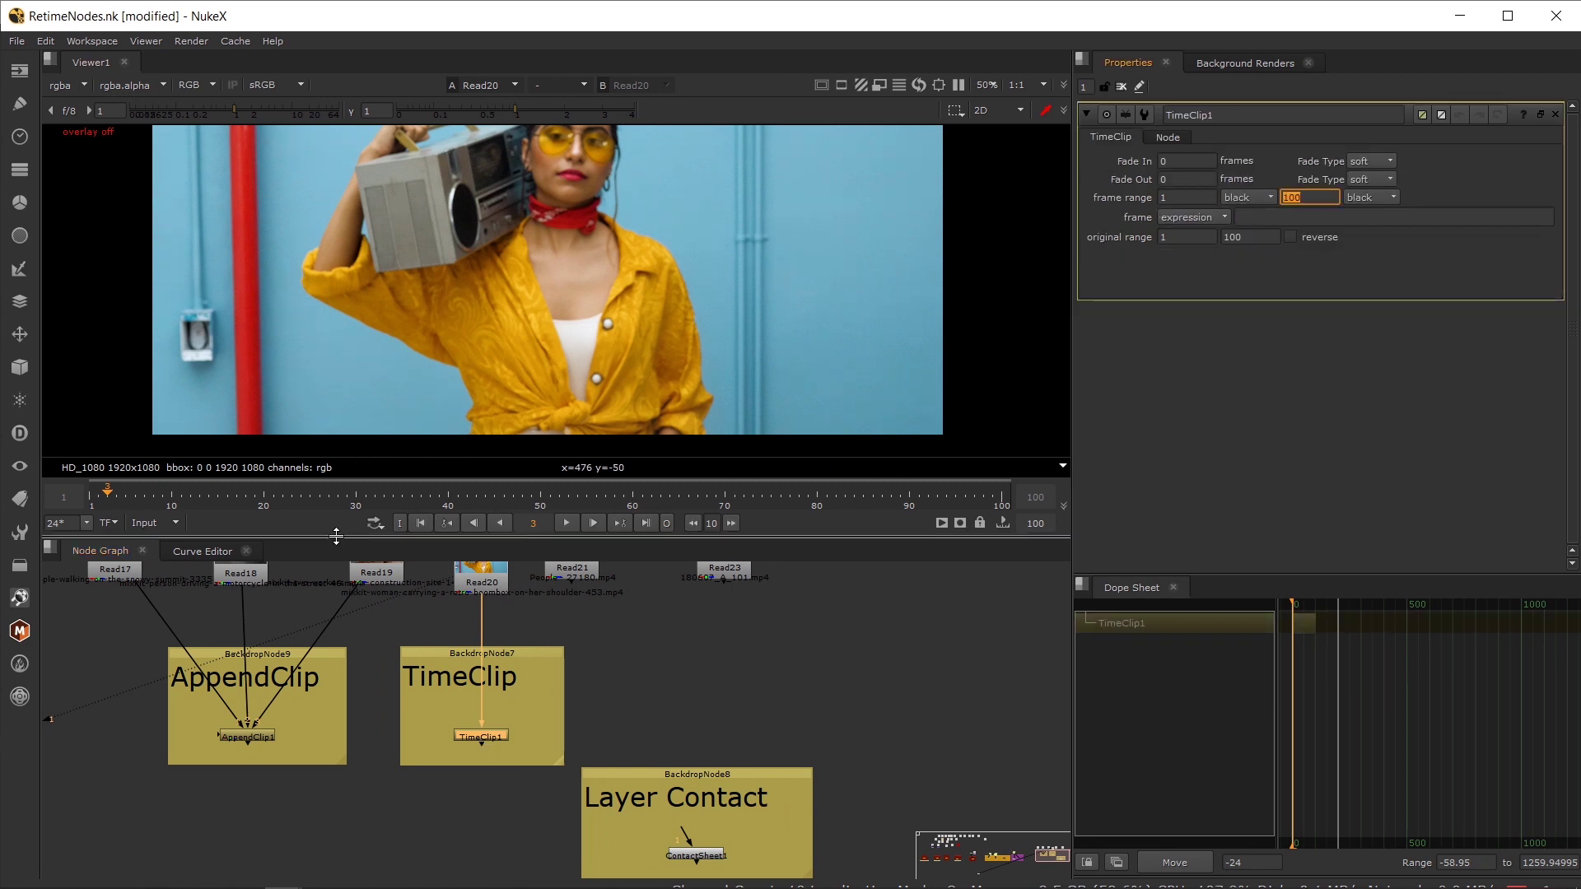
{"action": "left_click", "coordinate": [466, 739]}
{"action": "key", "text": "1"}
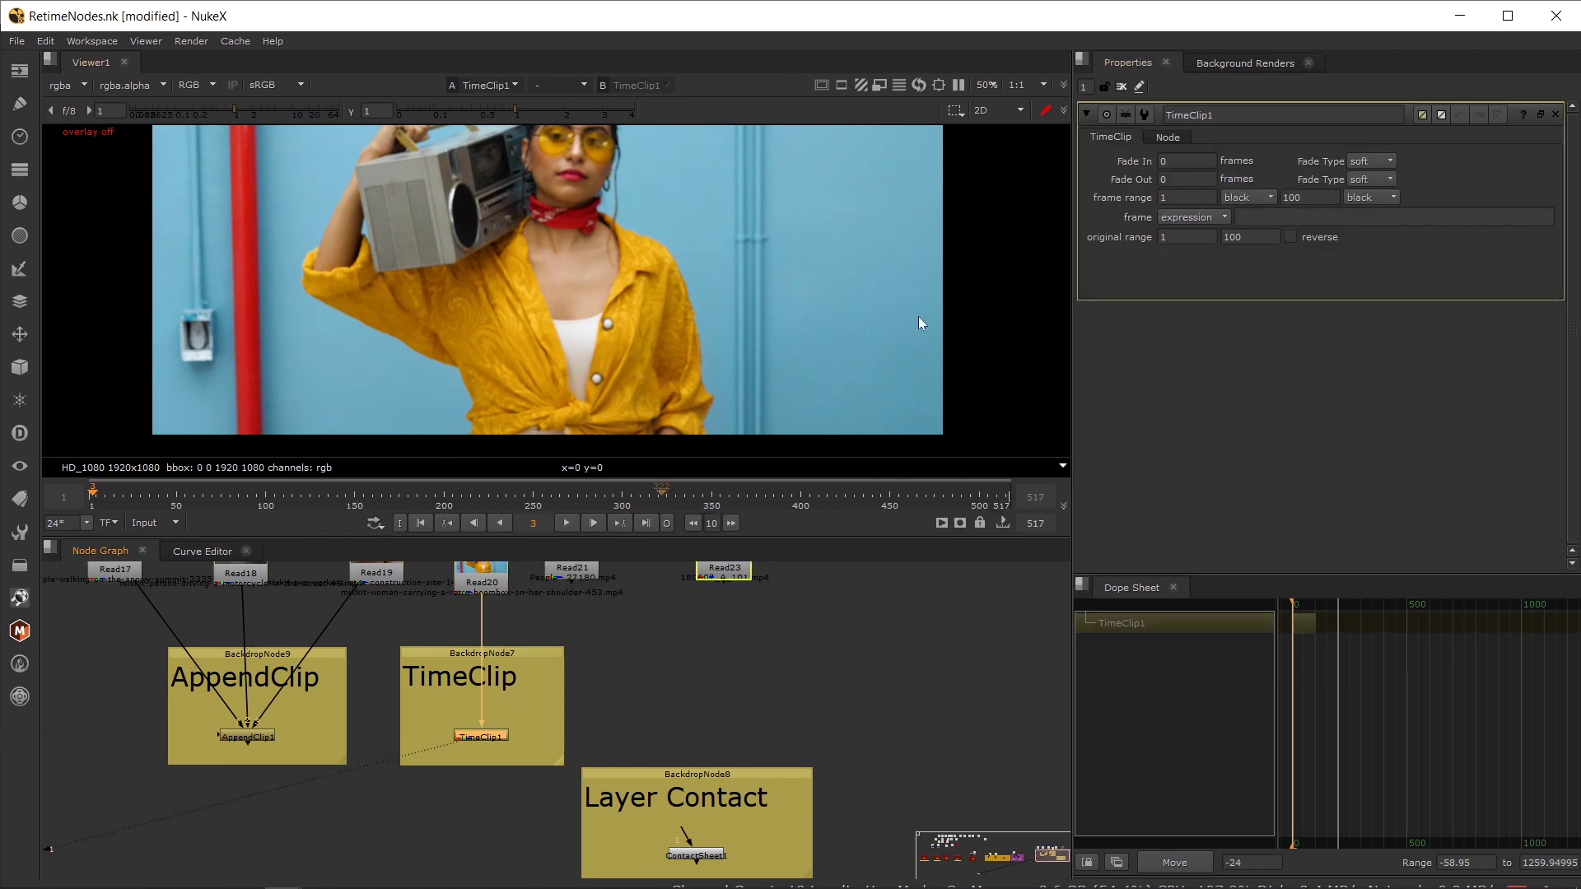
{"action": "key", "text": "Tab"}
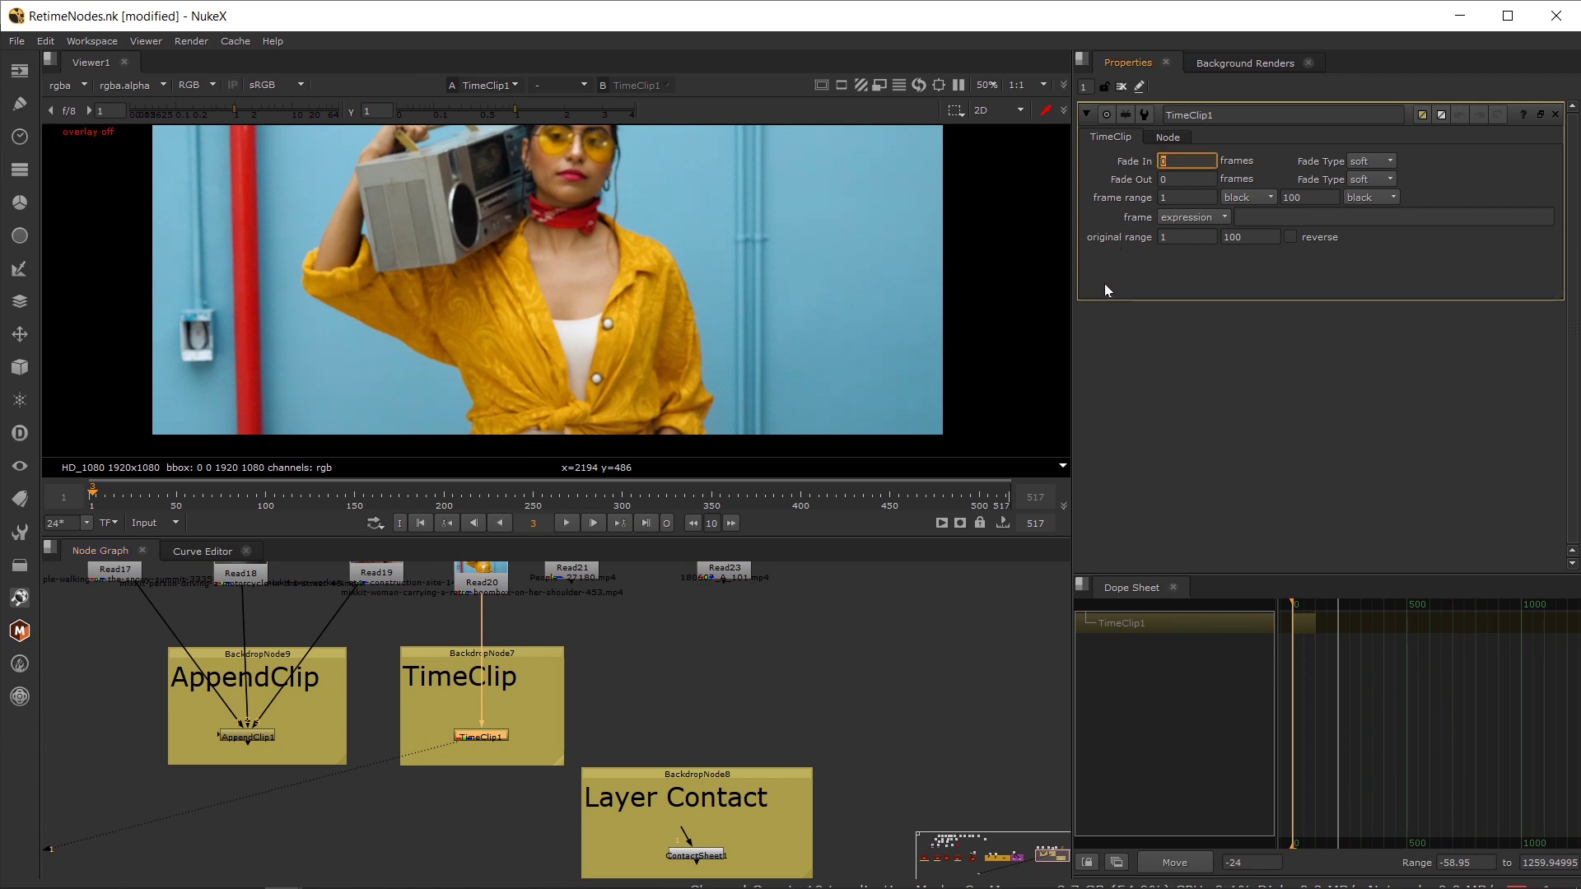
- Set TimeClip1's Fade In to 24 frames and play the result from frame 1
{"action": "type", "text": "4"}
{"action": "key", "text": "BackSpace"}
{"action": "type", "text": "24"}
{"action": "key", "text": "Return"}
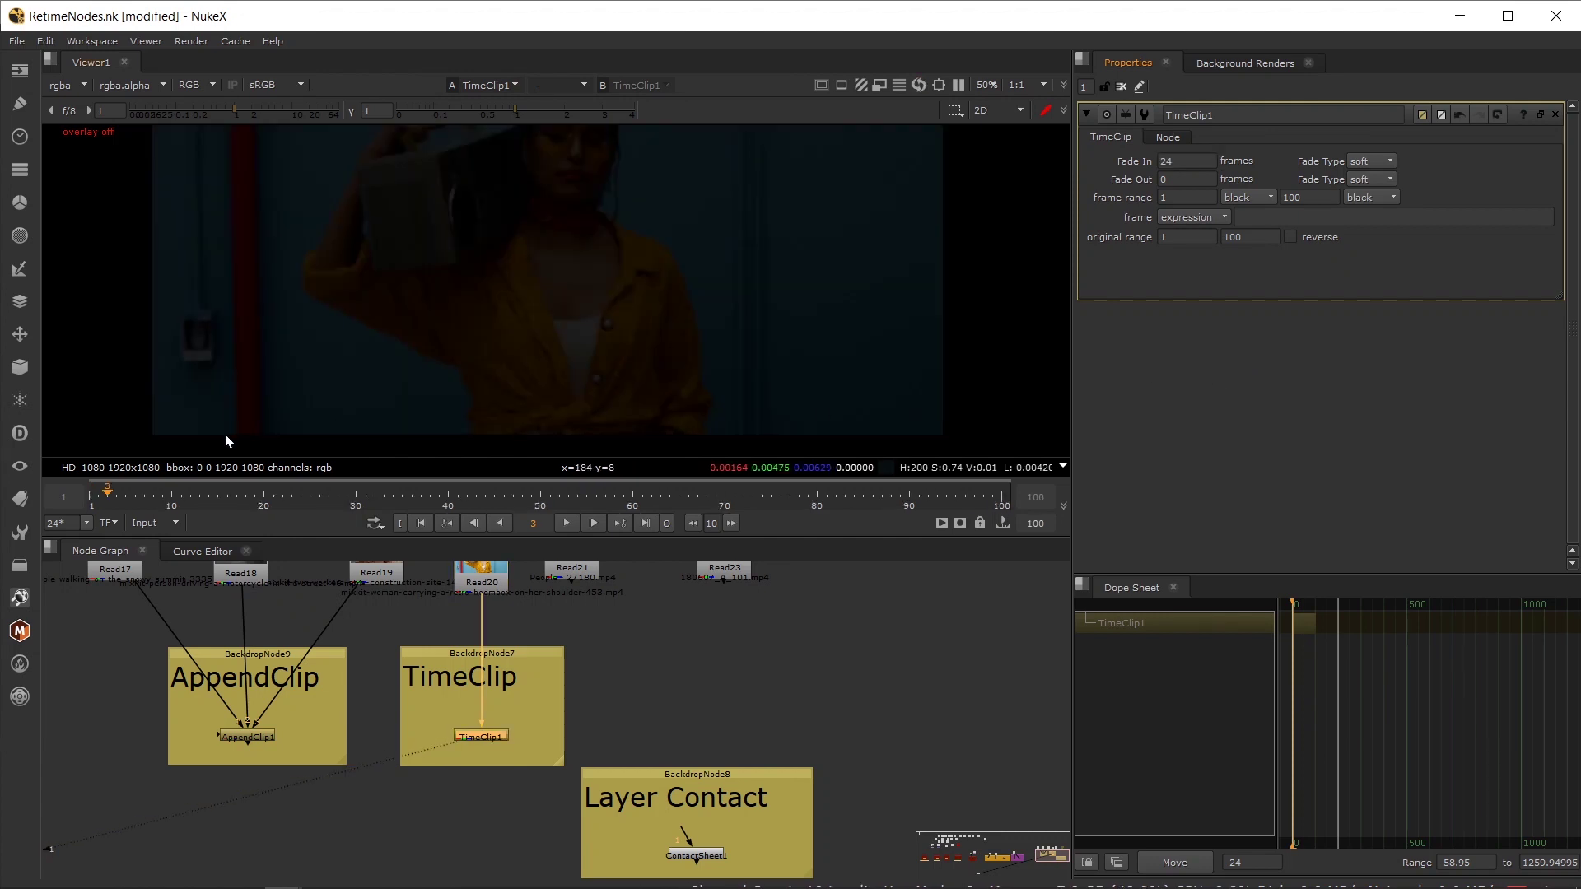
{"action": "left_click", "coordinate": [90, 494]}
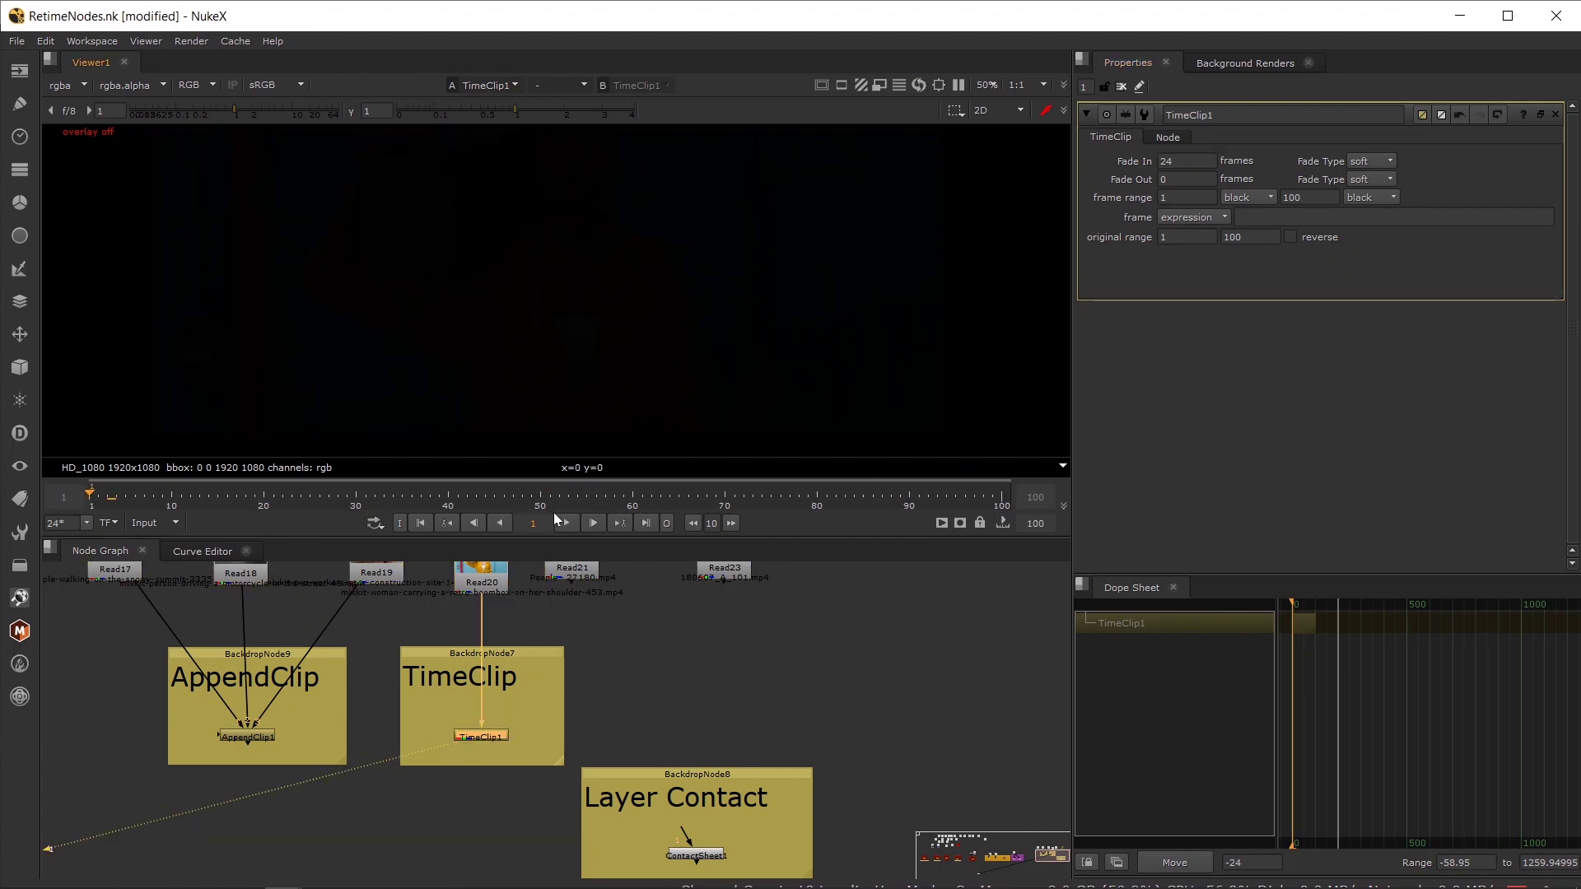
{"action": "left_click", "coordinate": [563, 523]}
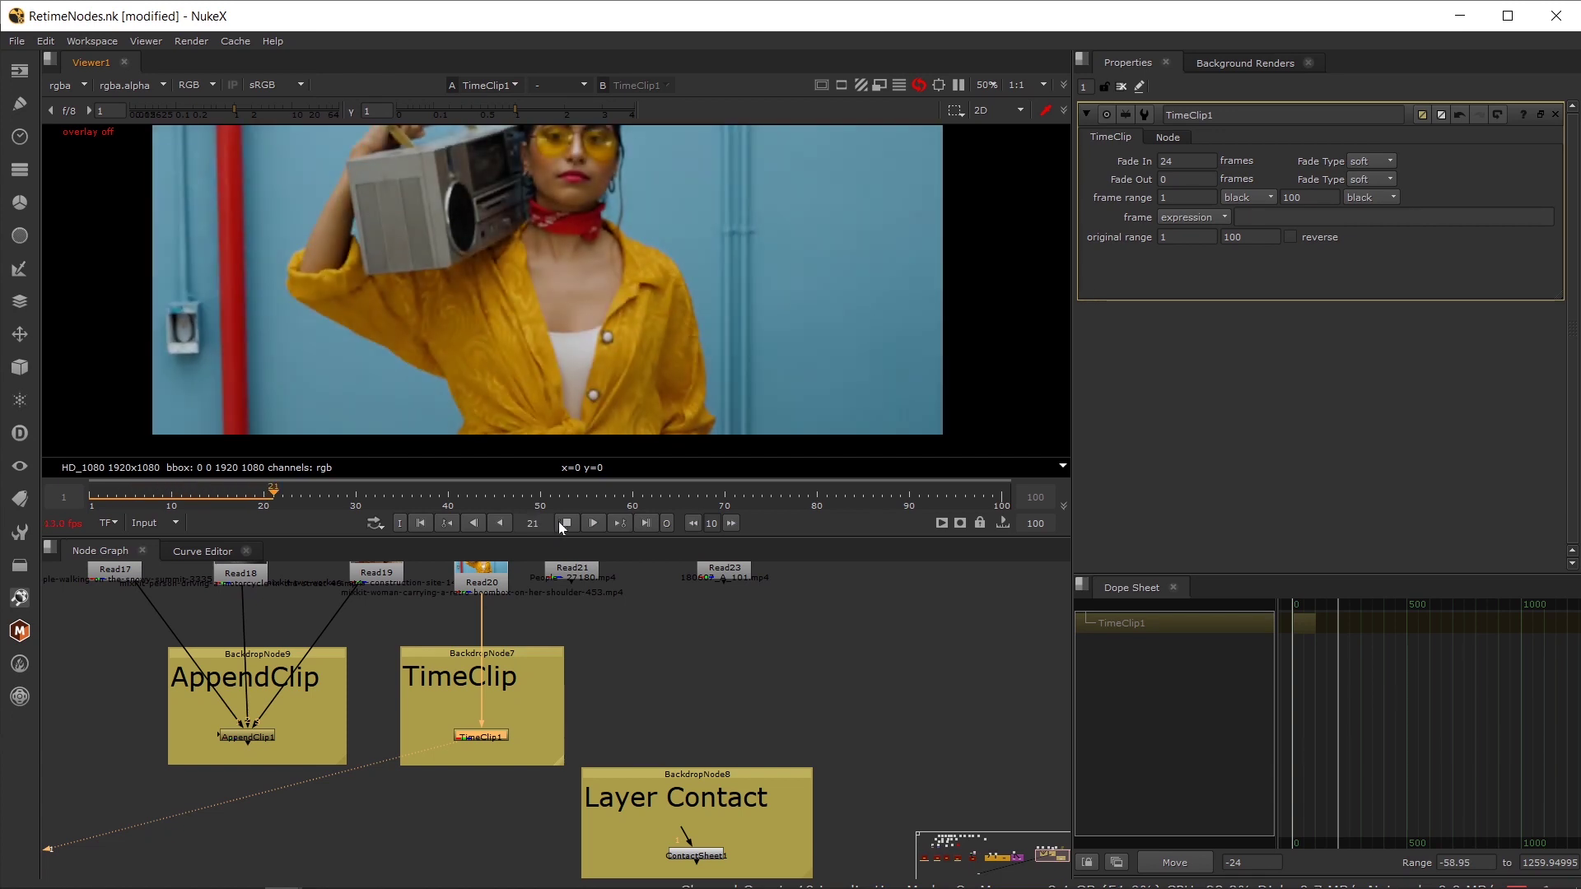
- Set TimeClip1's Fade Out to 25 frames and stop playback after previewing the fades
{"action": "double_click", "coordinate": [1163, 179]}
{"action": "type", "text": "25"}
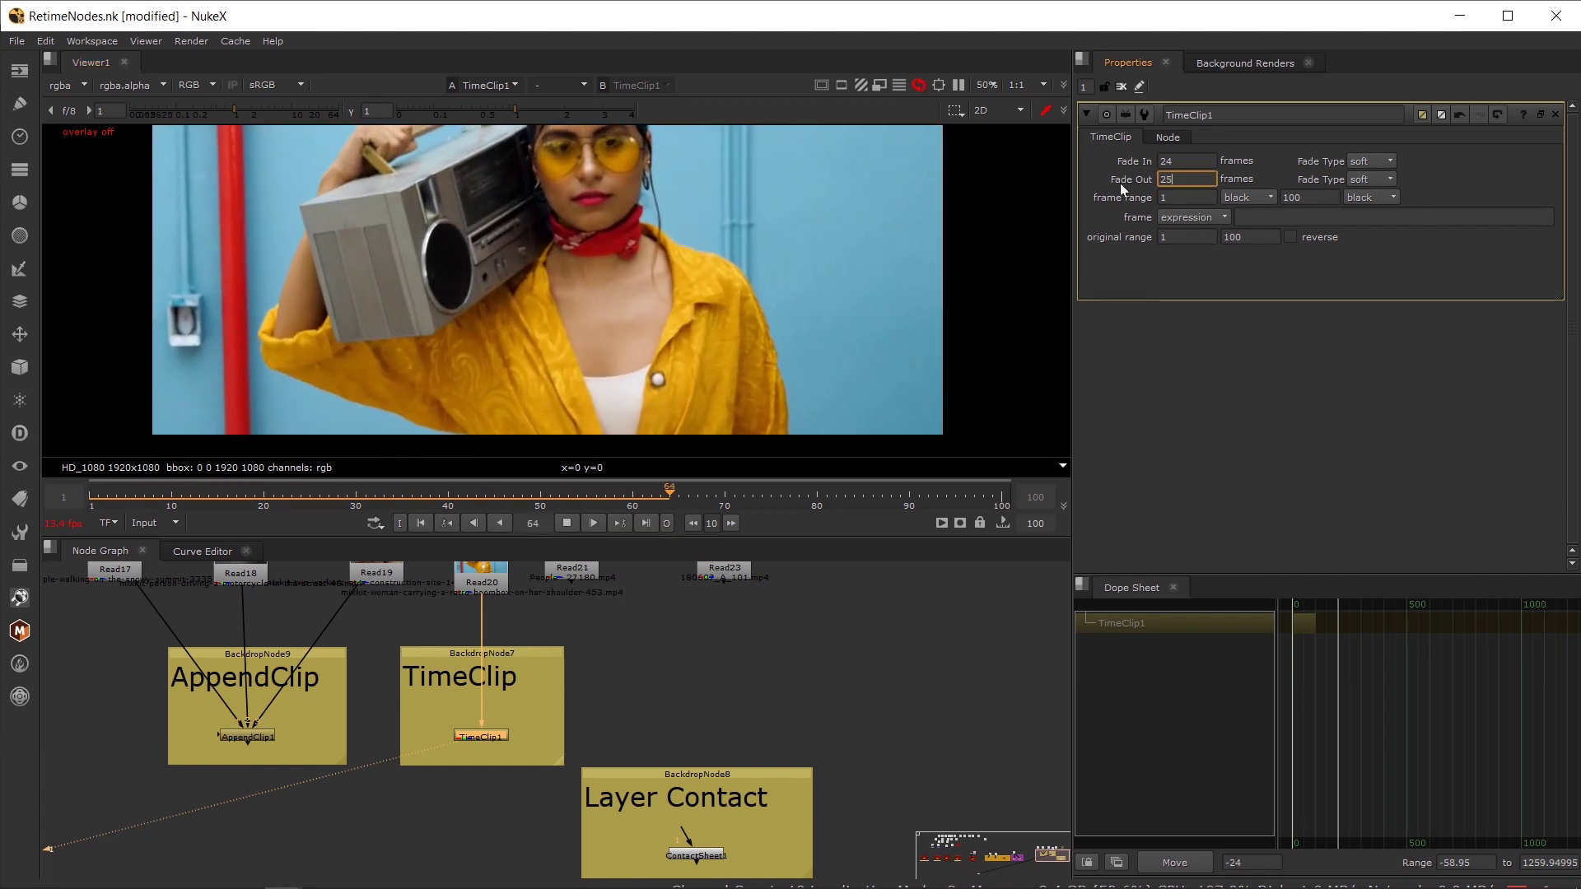
{"action": "key", "text": "Return"}
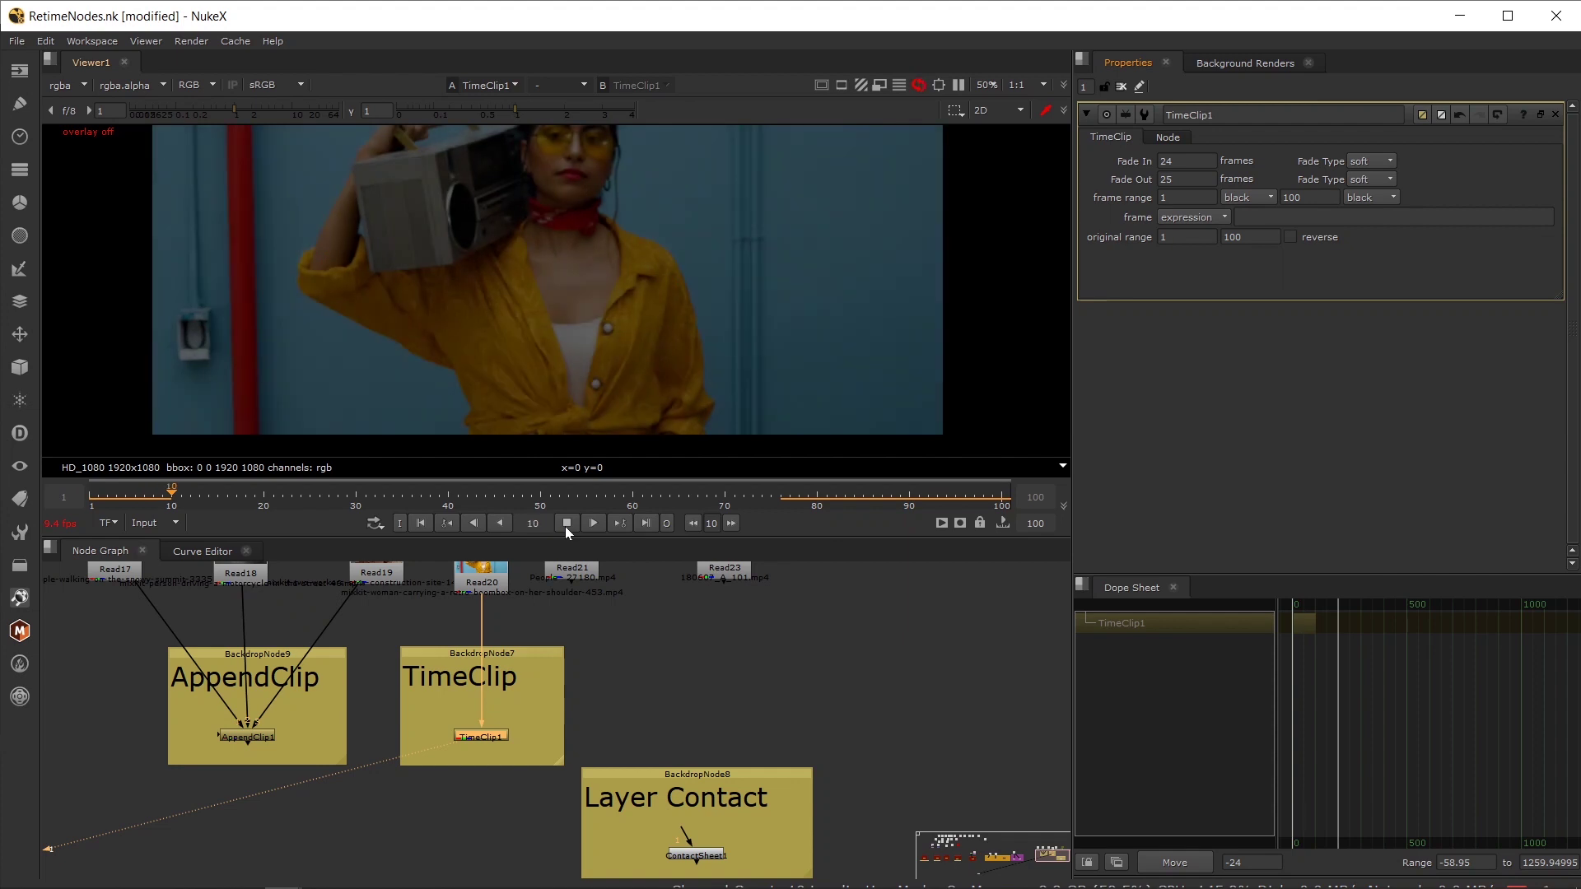
{"action": "left_click", "coordinate": [566, 523]}
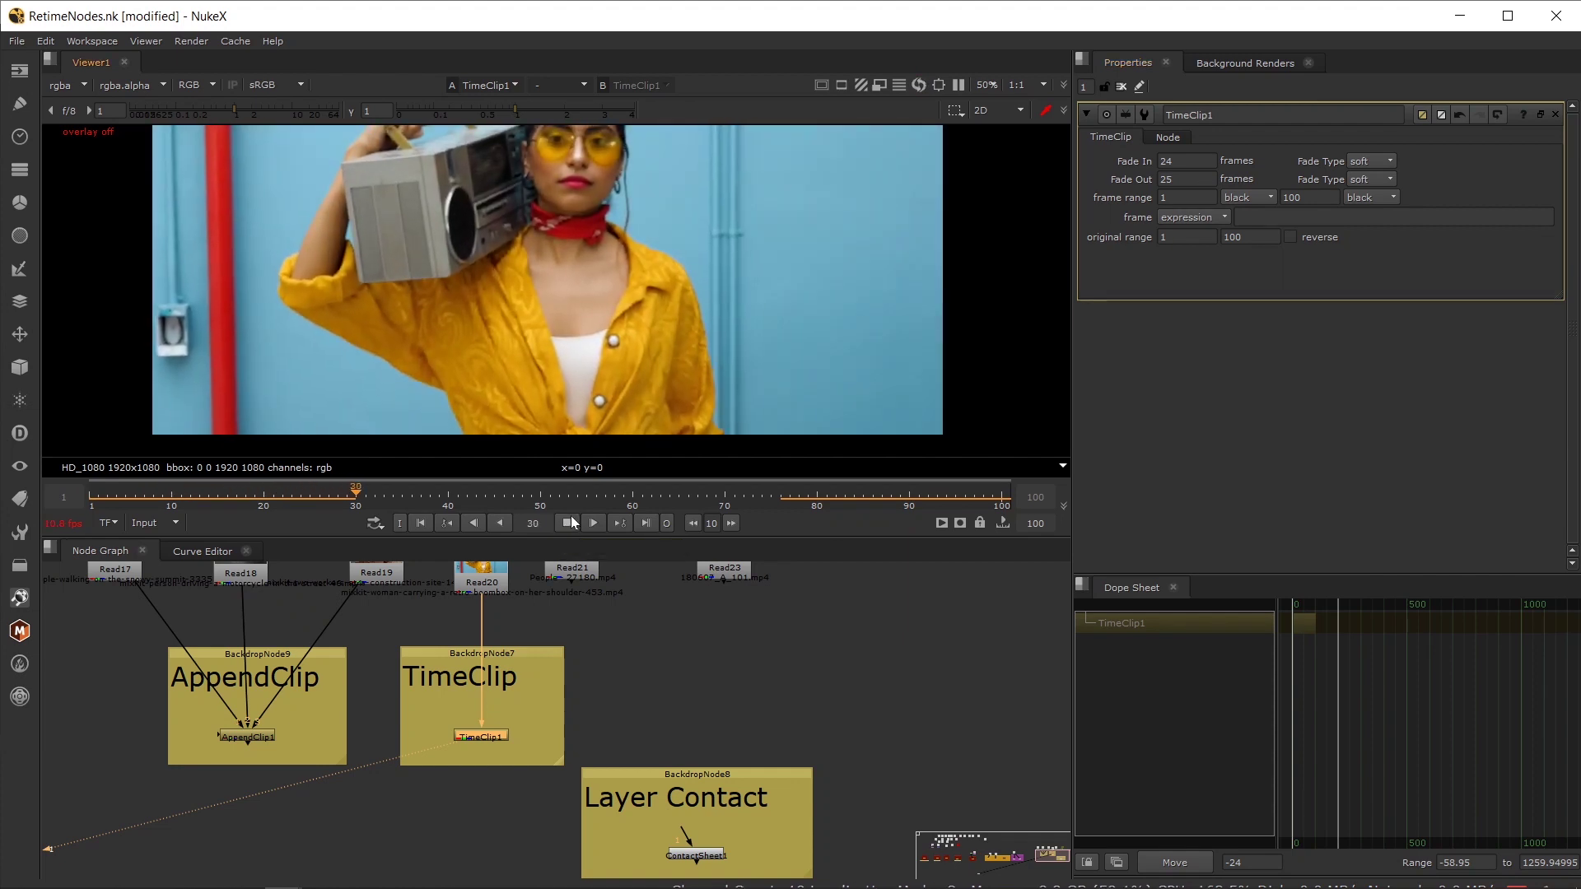
- Place copies of the TimeClip1 node between AppendClip1 and each of the Read17, Read18 and Read19 clips
{"action": "left_click_drag", "start_coordinate": [590, 665], "coordinate": [644, 719]}
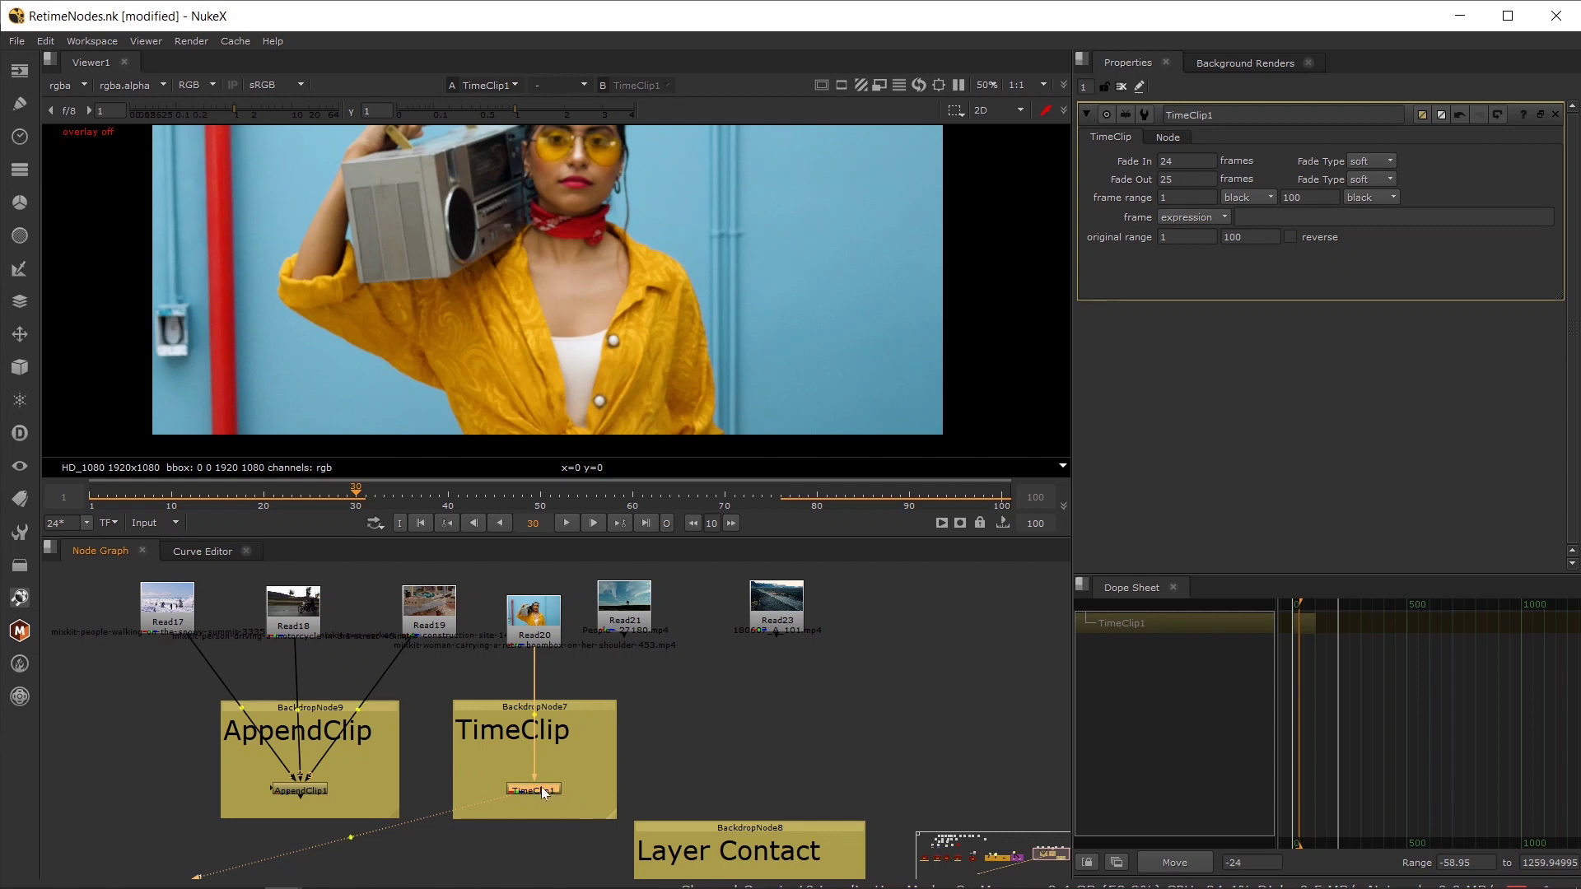
{"action": "left_click_drag", "start_coordinate": [266, 691], "coordinate": [457, 657]}
{"action": "left_click", "coordinate": [417, 665]}
{"action": "left_click", "coordinate": [438, 658]}
{"action": "key", "text": "ctrl+v"}
{"action": "left_click", "coordinate": [539, 690]}
{"action": "key", "text": "ctrl+v"}
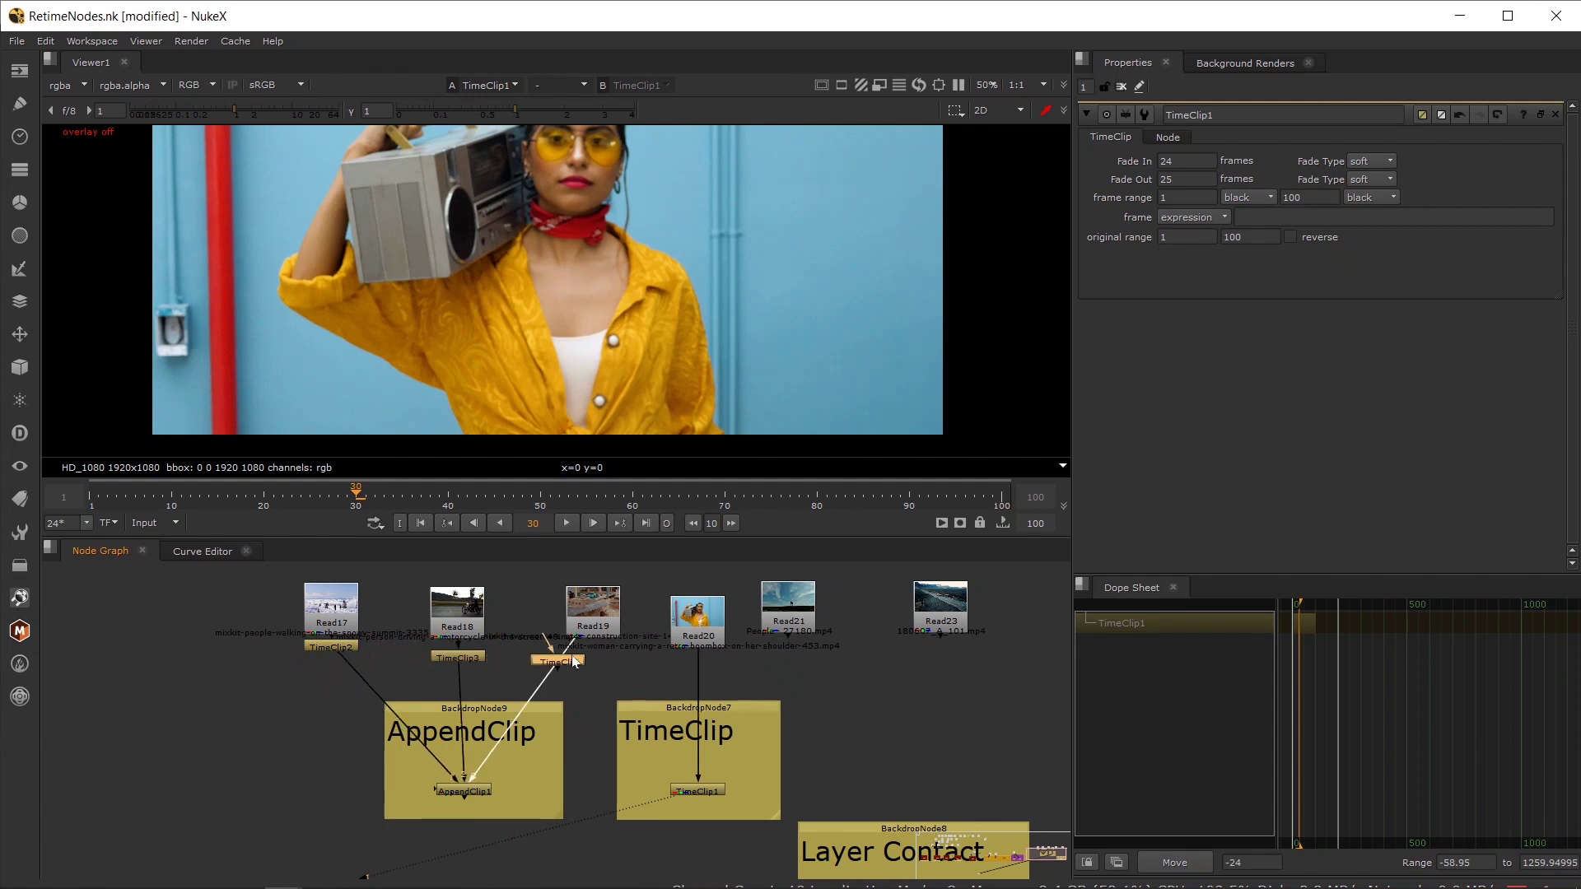
- View AppendClip1's output with its properties open, then scrub and play across the end of the first clip to check the fades
{"action": "left_click", "coordinate": [471, 792]}
{"action": "key", "text": "1"}
{"action": "double_click", "coordinate": [468, 789]}
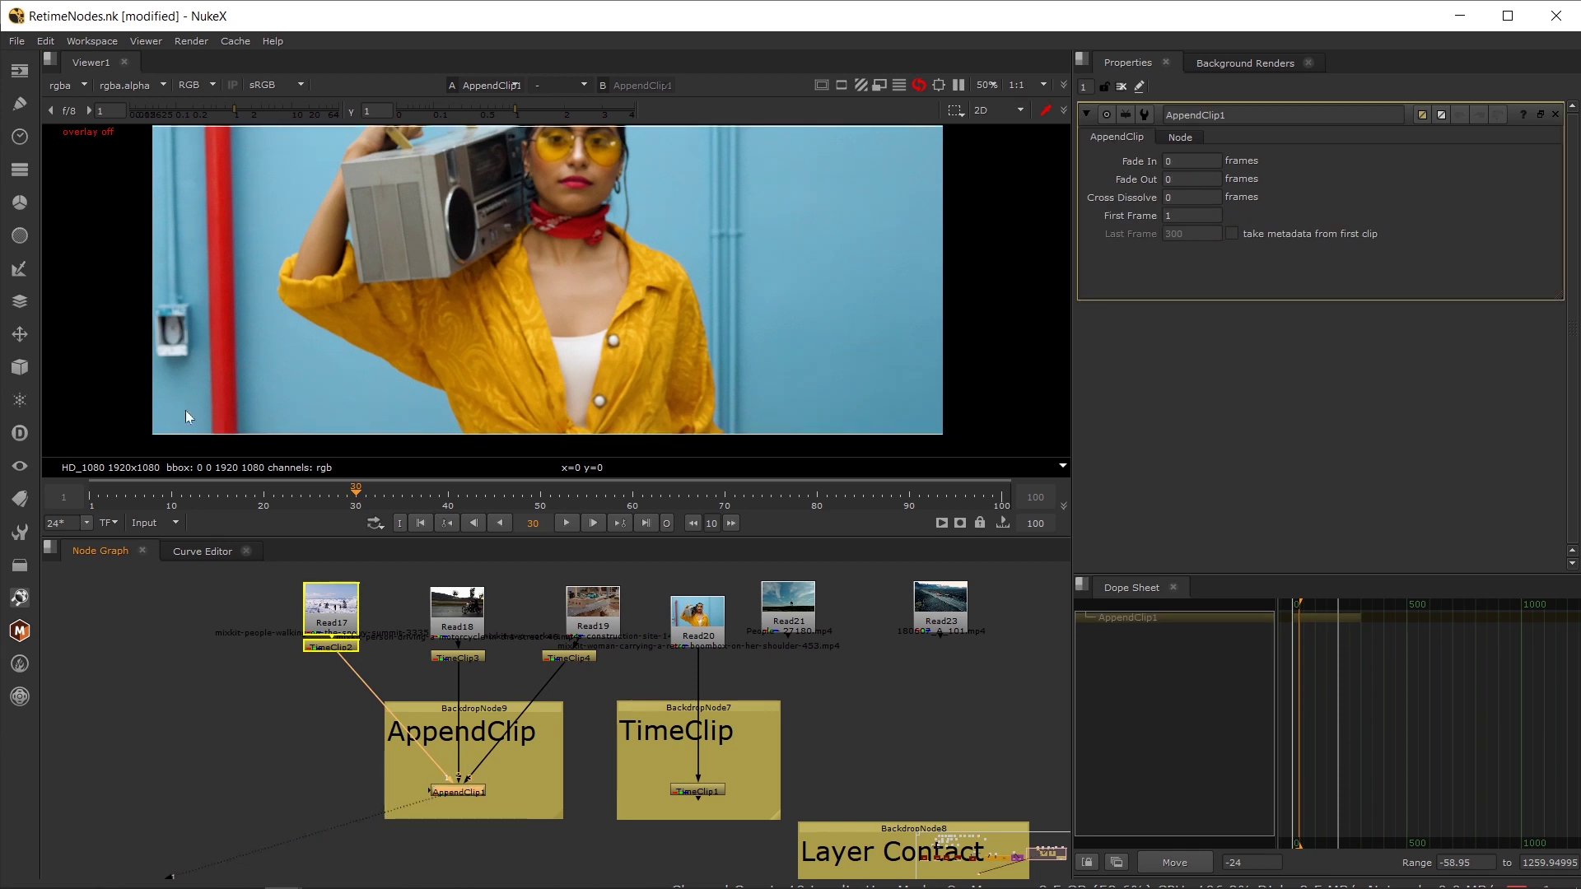
{"action": "left_click_drag", "start_coordinate": [377, 496], "coordinate": [428, 498]}
{"action": "left_click", "coordinate": [443, 497]}
{"action": "left_click", "coordinate": [383, 502]}
{"action": "left_click", "coordinate": [356, 501]}
{"action": "left_click", "coordinate": [328, 495]}
{"action": "left_click", "coordinate": [565, 523]}
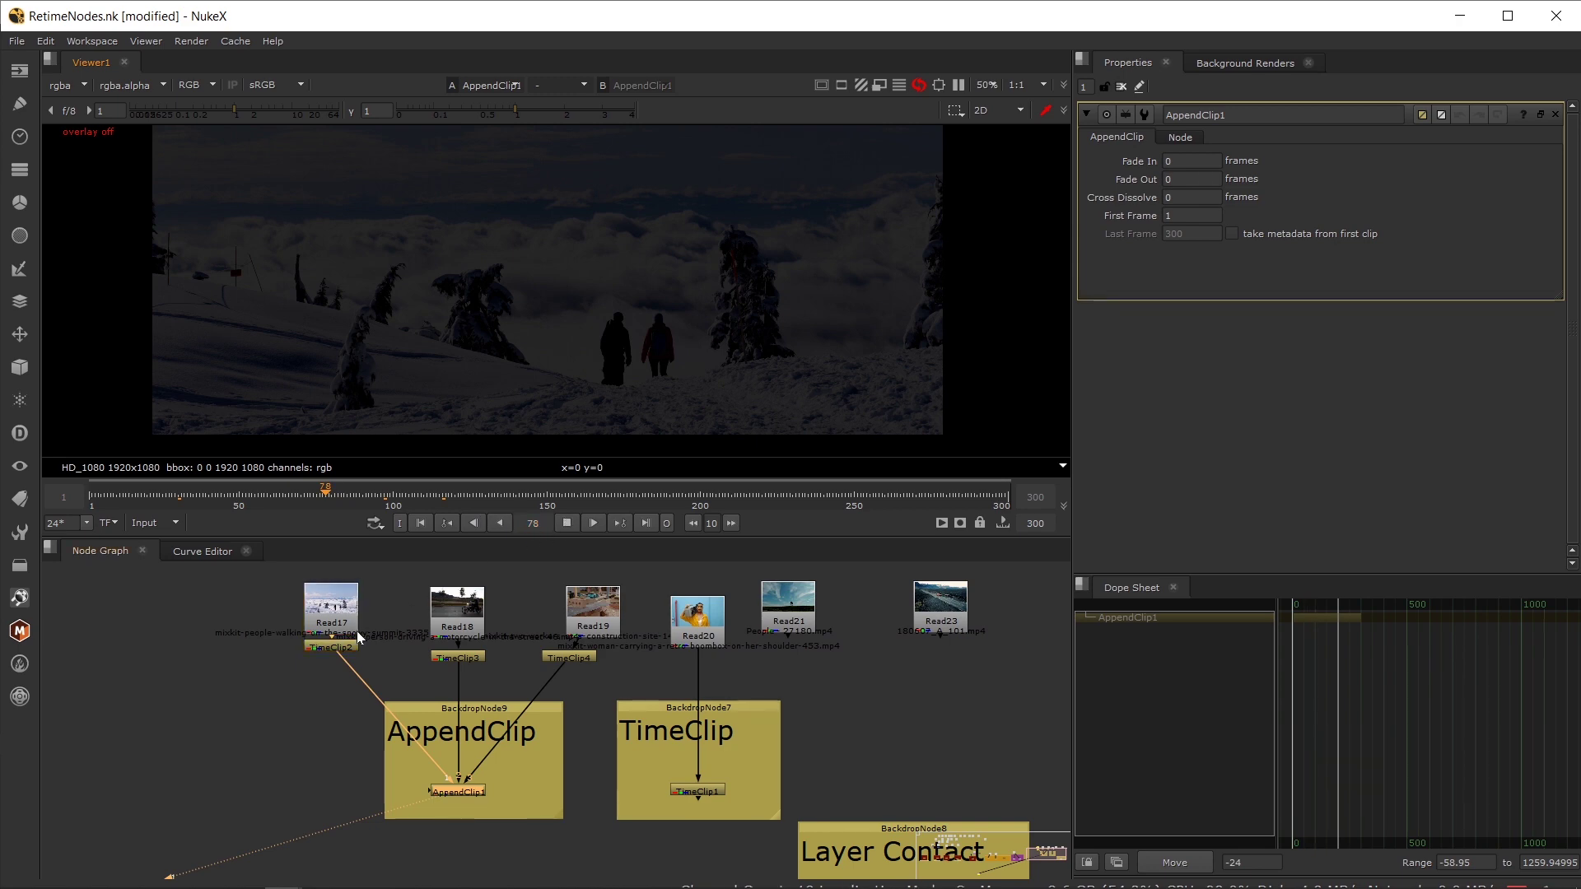
- Check the fade properties of the TimeClip under Read17, stop playback and return to TimeClip1's output and Fade In value
{"action": "double_click", "coordinate": [342, 647]}
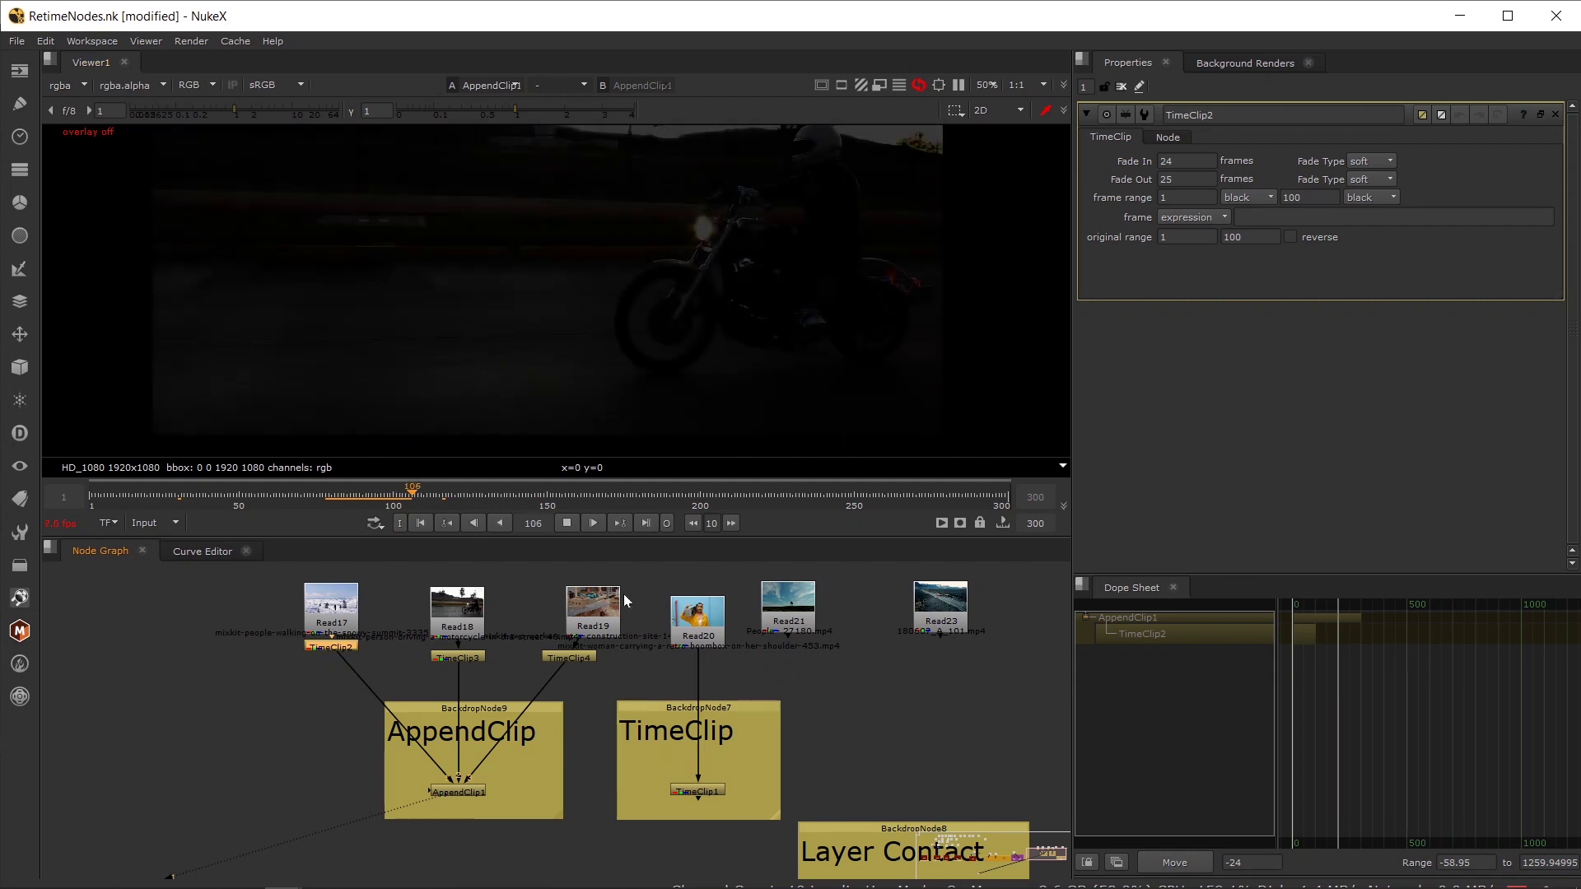
{"action": "left_click", "coordinate": [568, 520]}
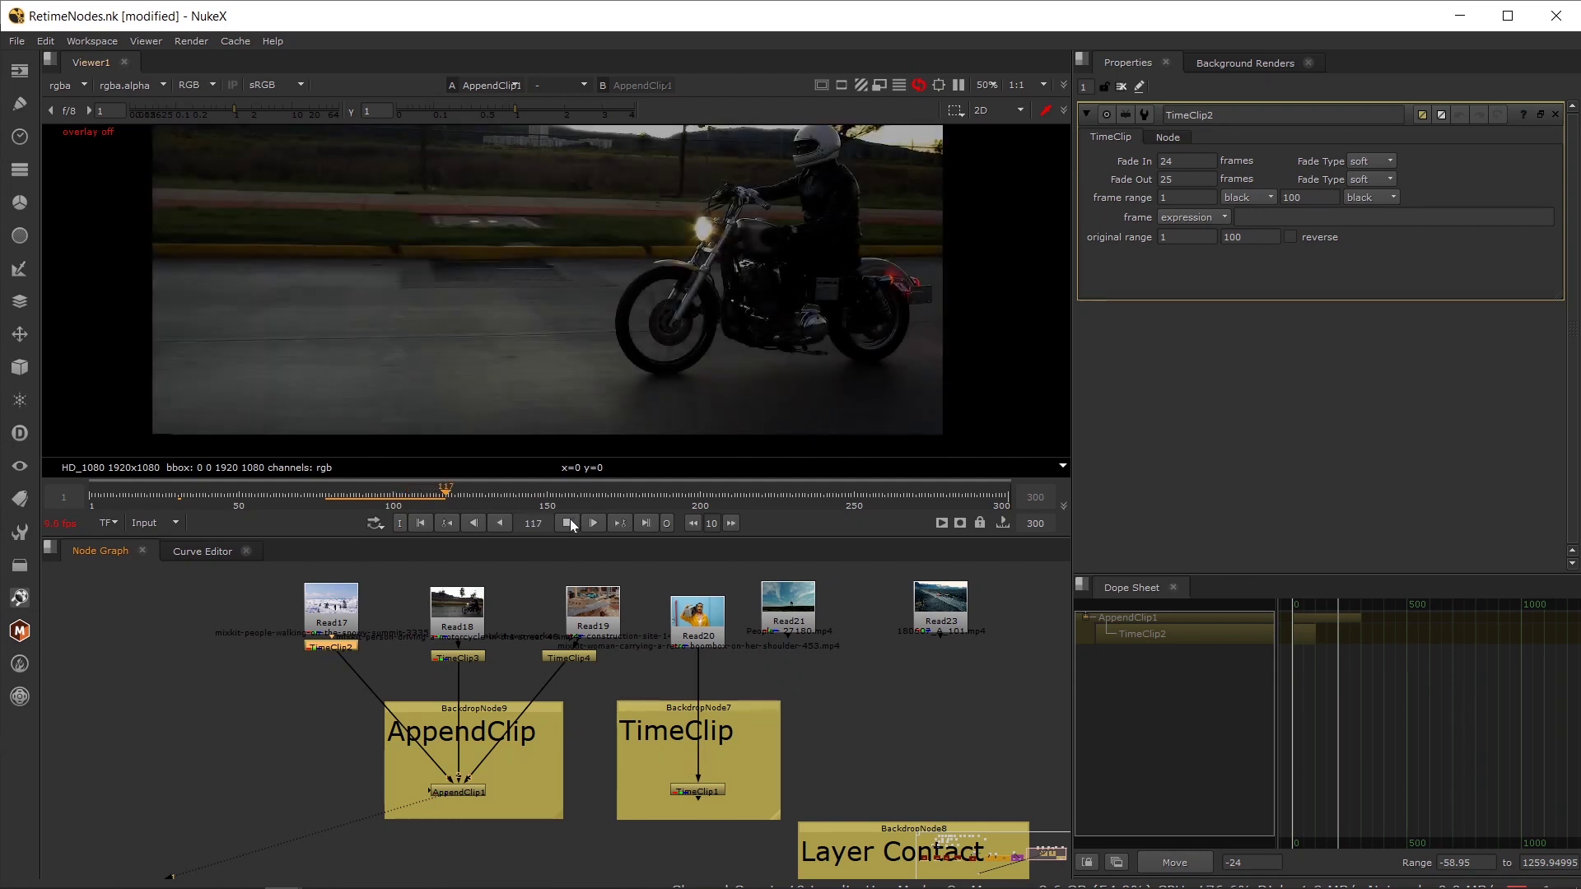
{"action": "left_click", "coordinate": [699, 790]}
{"action": "key", "text": "1"}
{"action": "left_click_drag", "start_coordinate": [1182, 160], "coordinate": [1112, 161]}
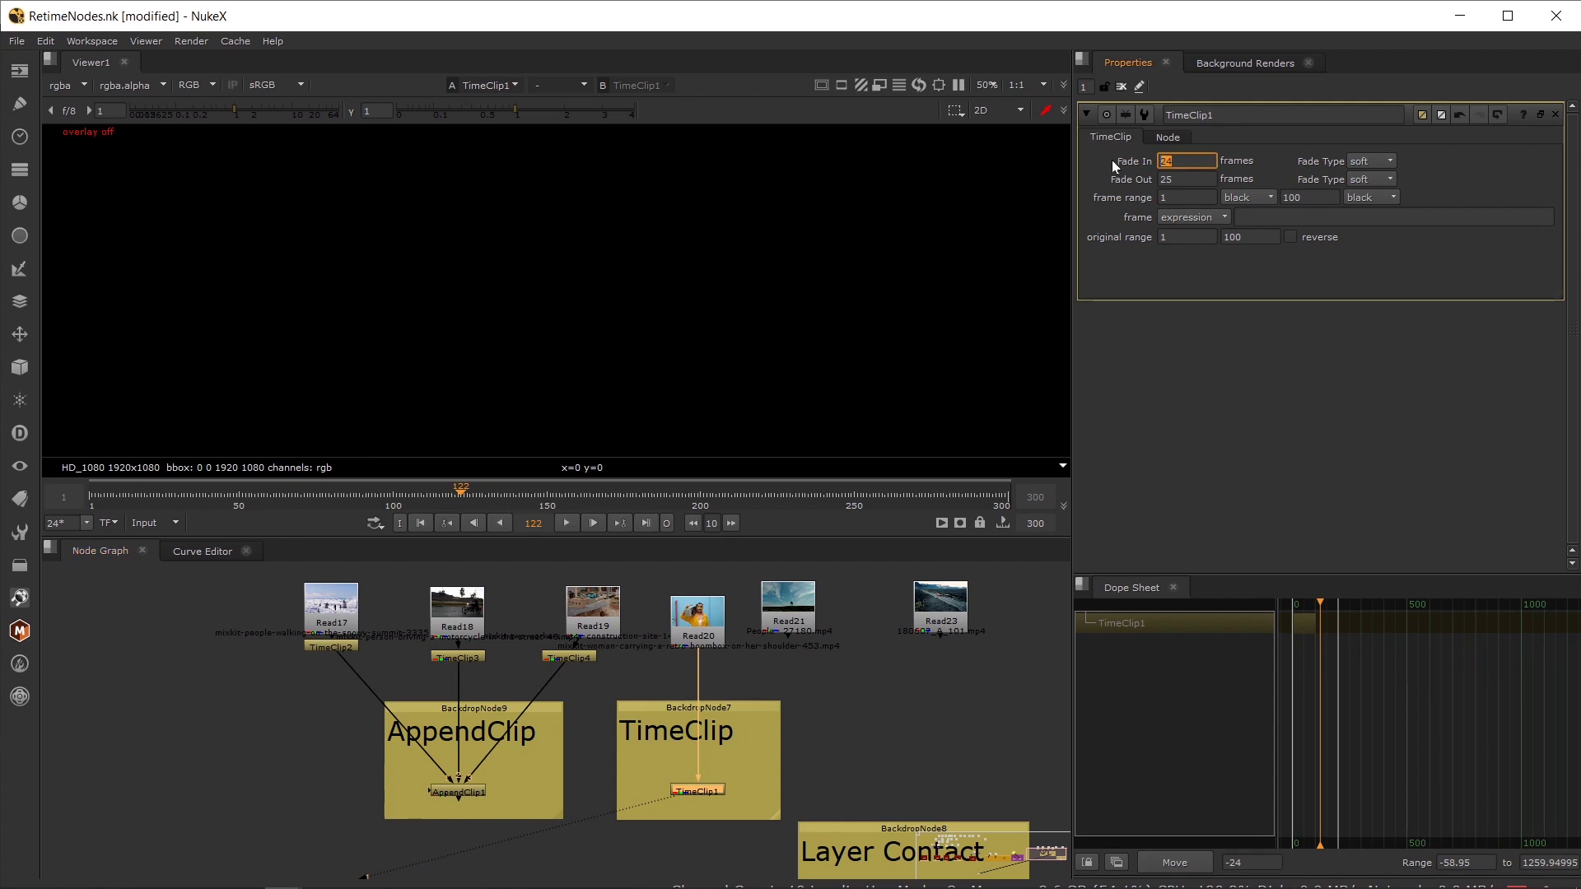
- Move the Layer Contact backdrop level with the TimeClip backdrop and arrange Read21 and Read23 above it
{"action": "left_click_drag", "start_coordinate": [820, 695], "coordinate": [527, 690]}
{"action": "scroll", "coordinate": [524, 683], "scroll_direction": "down", "scroll_amount": 2}
{"action": "left_click_drag", "start_coordinate": [580, 769], "coordinate": [622, 691]}
{"action": "left_click", "coordinate": [643, 627]}
{"action": "left_click_drag", "start_coordinate": [642, 619], "coordinate": [697, 614]}
{"action": "left_click_drag", "start_coordinate": [481, 616], "coordinate": [562, 619]}
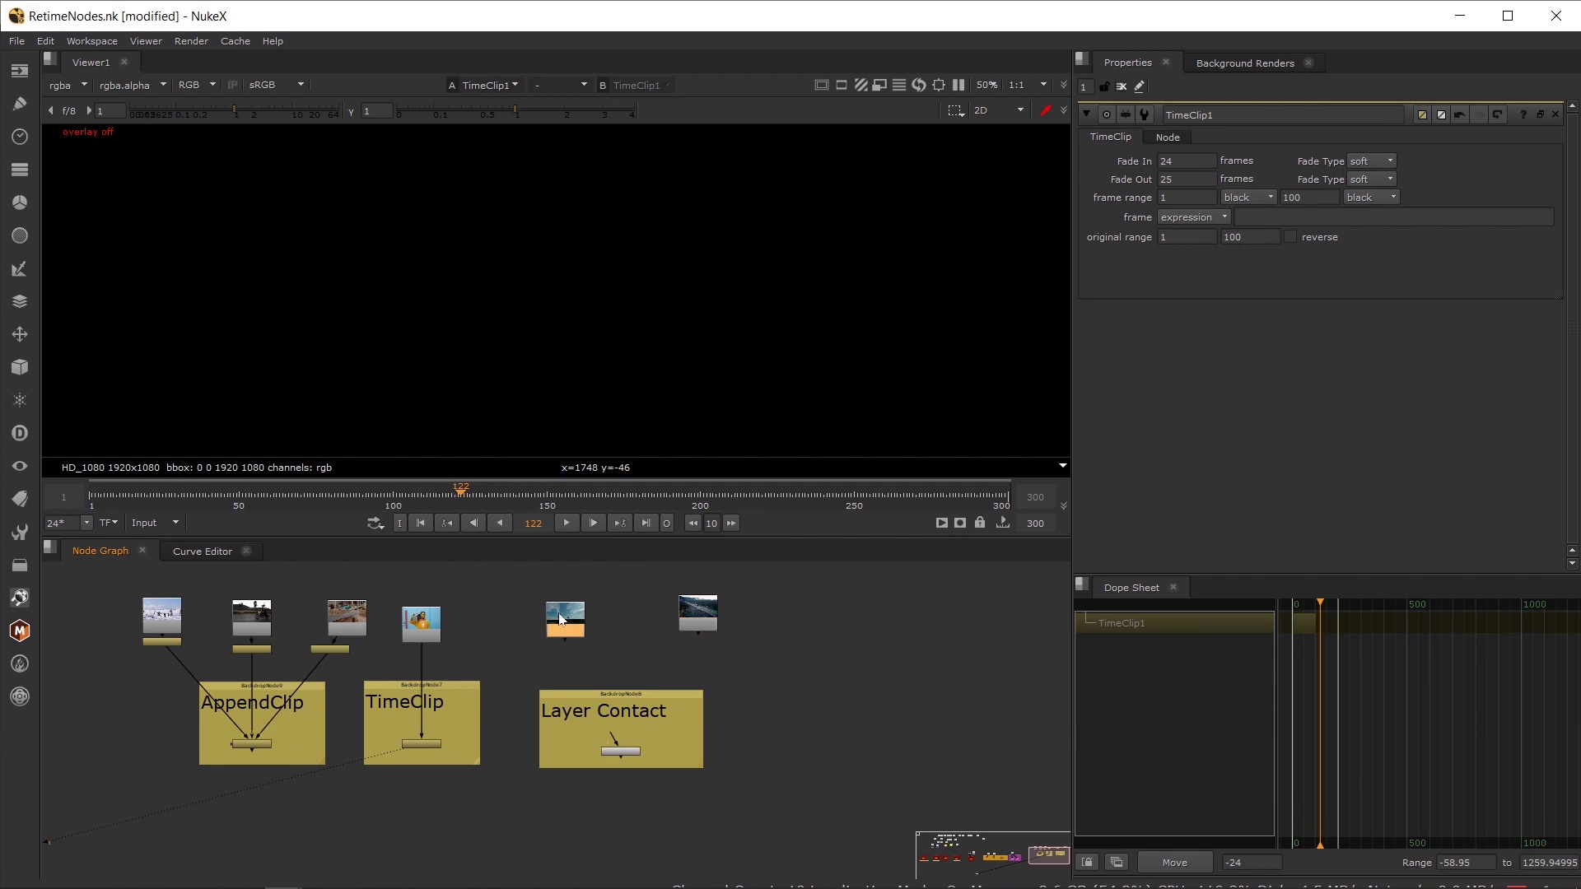
- Connect Read21 and Read23 to the ContactSheet node and view its output
{"action": "left_click", "coordinate": [615, 752]}
{"action": "key", "text": "1"}
{"action": "left_click_drag", "start_coordinate": [615, 741], "coordinate": [575, 632]}
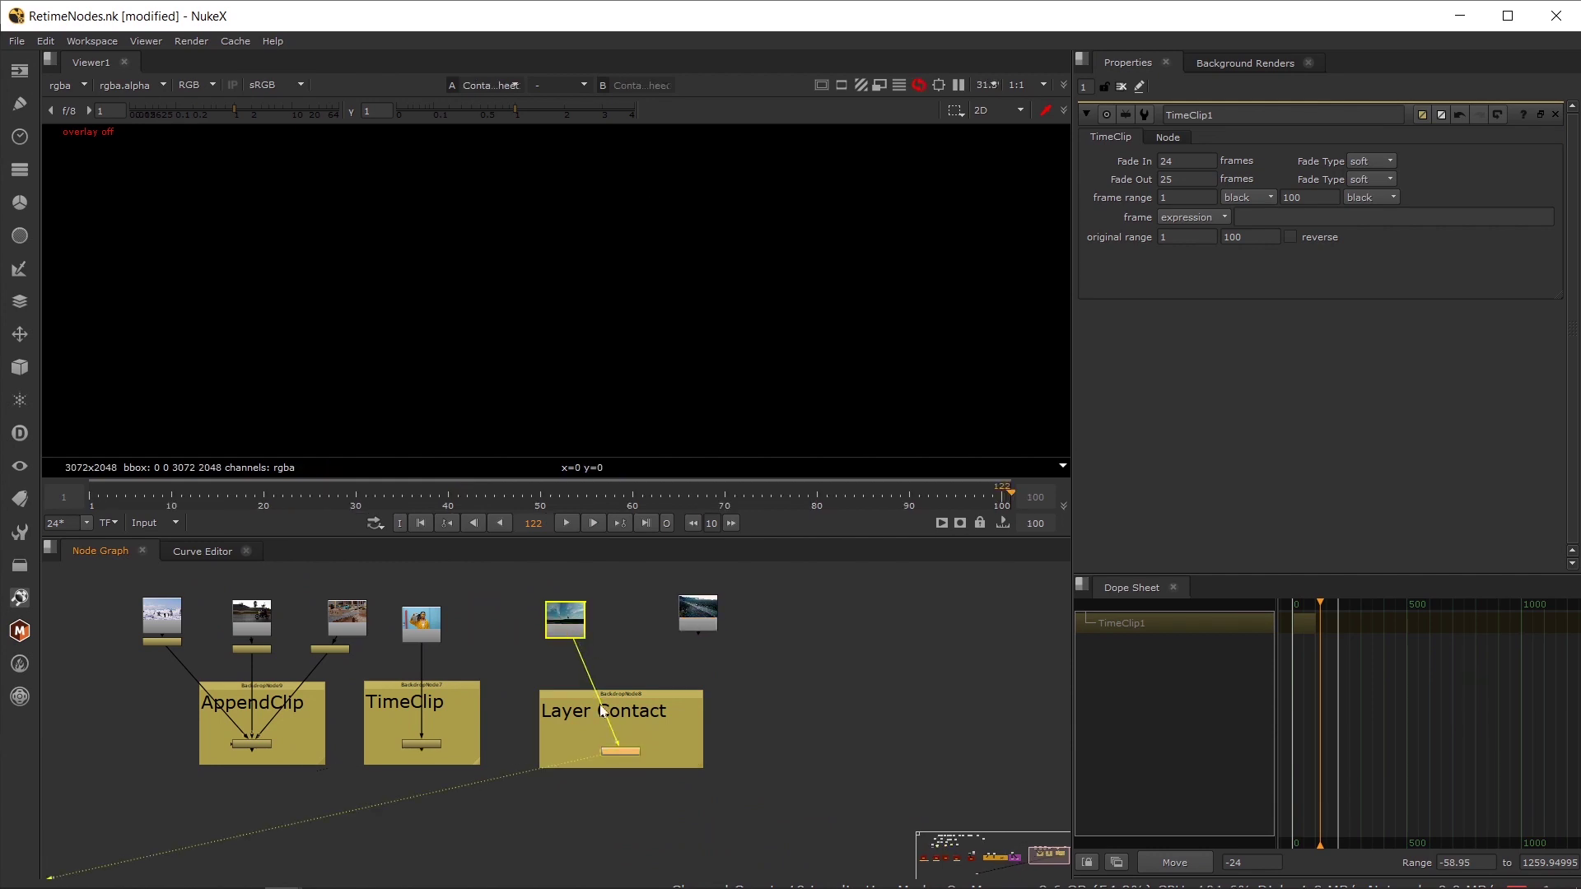
{"action": "scroll", "coordinate": [598, 734], "scroll_direction": "up", "scroll_amount": 3}
{"action": "left_click_drag", "start_coordinate": [749, 522], "coordinate": [750, 635]}
{"action": "scroll", "coordinate": [375, 322], "scroll_direction": "up", "scroll_amount": 3}
{"action": "left_click_drag", "start_coordinate": [395, 378], "coordinate": [652, 171]}
- Open ContactSheet1's properties, go to frame 6 and set the layout to 1 row and 2 columns
{"action": "double_click", "coordinate": [607, 815]}
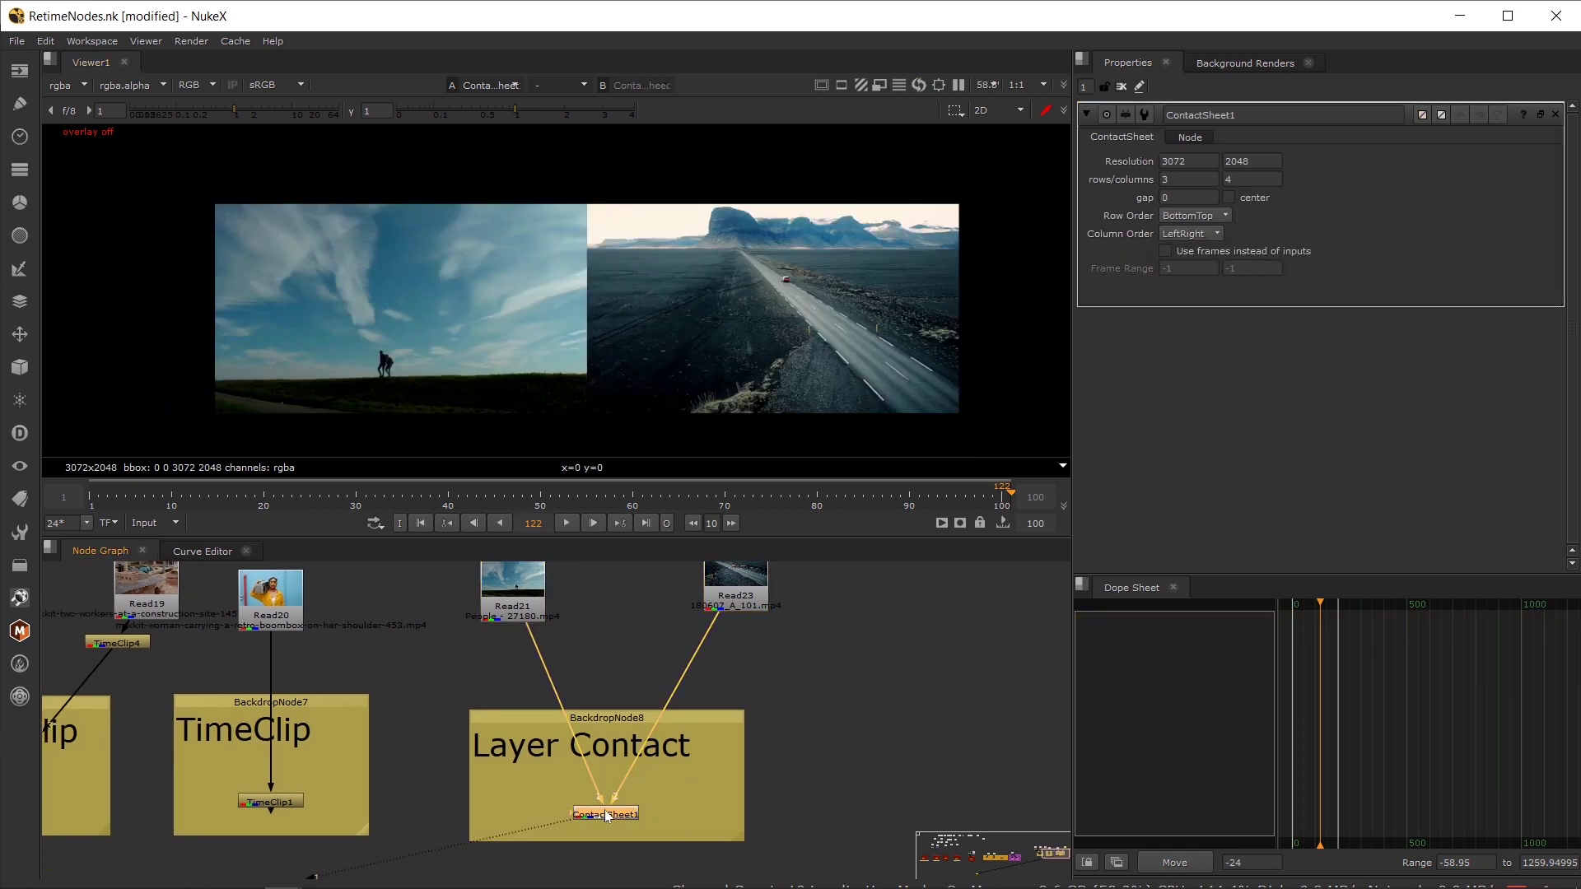
{"action": "key", "text": "f"}
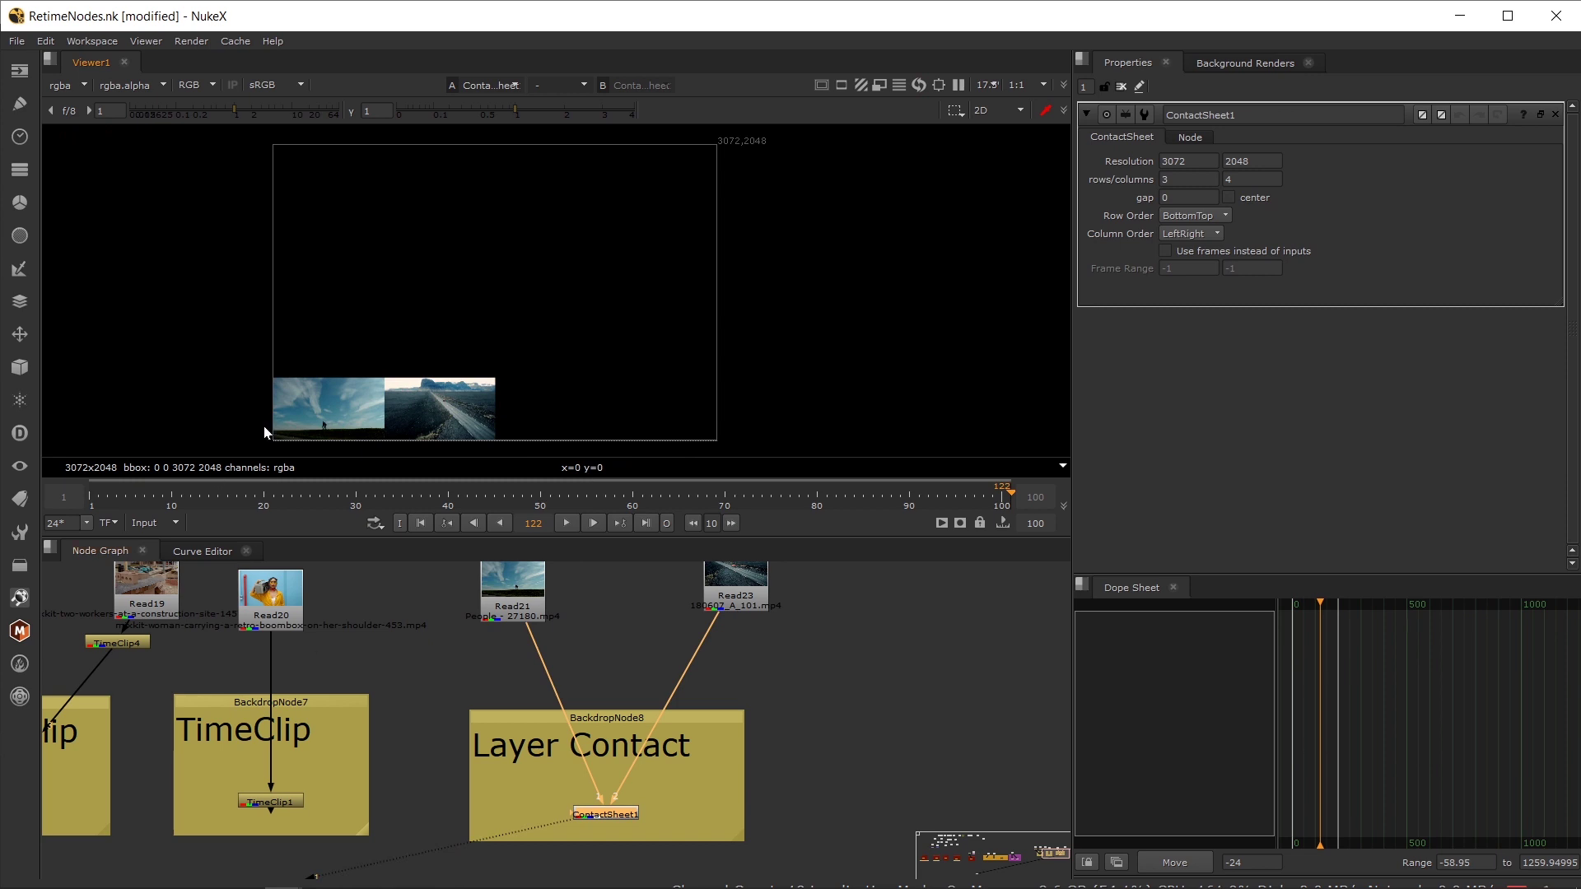
{"action": "left_click", "coordinate": [138, 494]}
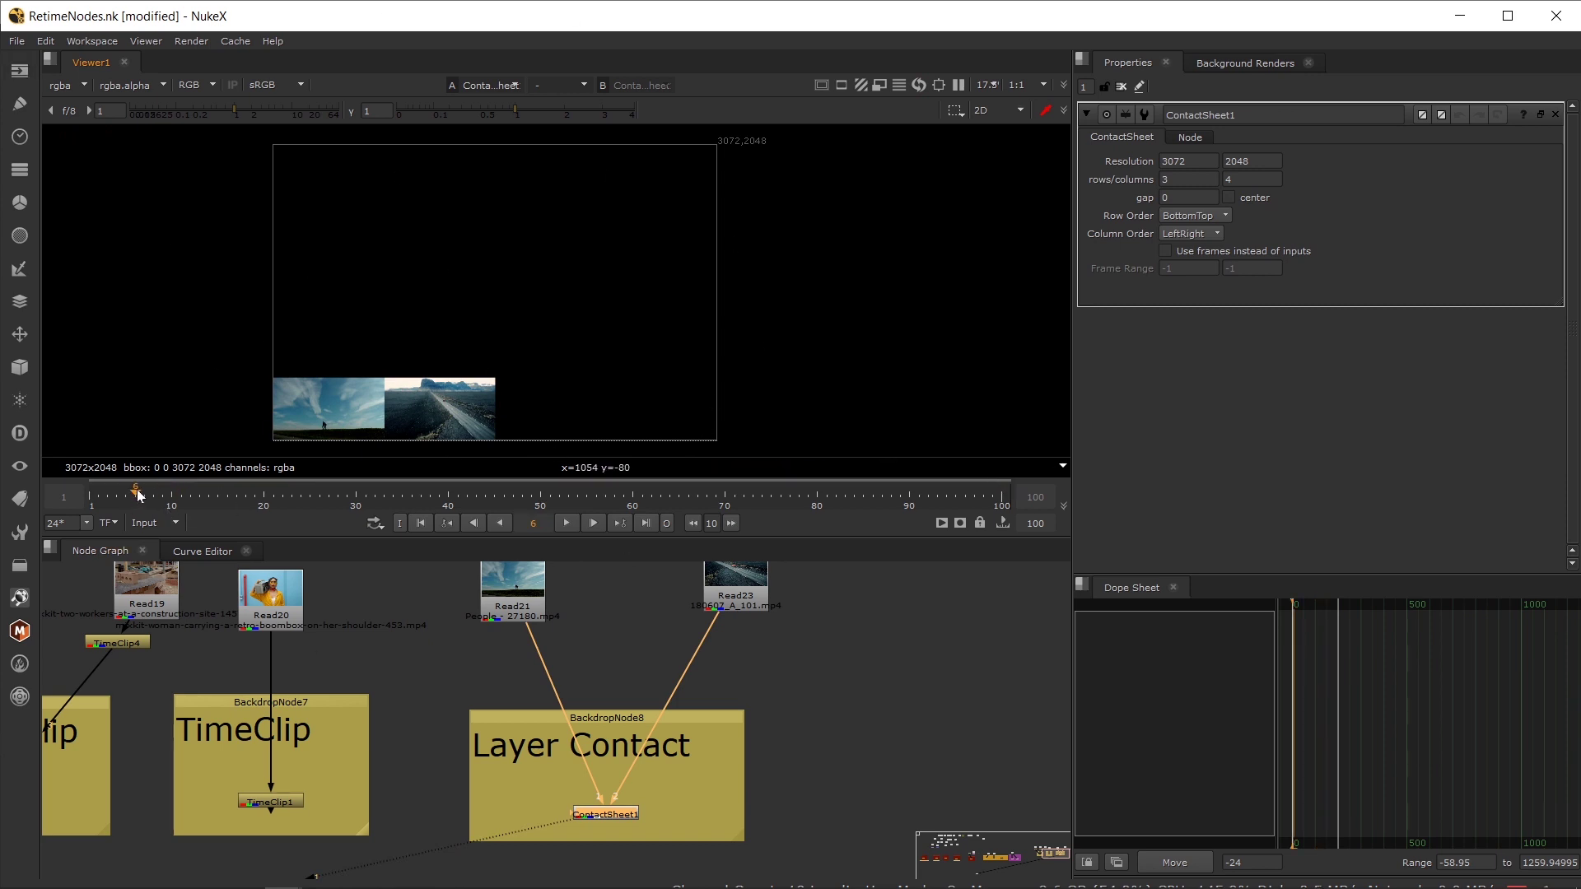
{"action": "scroll", "coordinate": [419, 418], "scroll_direction": "up", "scroll_amount": 6}
{"action": "left_click_drag", "start_coordinate": [449, 394], "coordinate": [533, 318]}
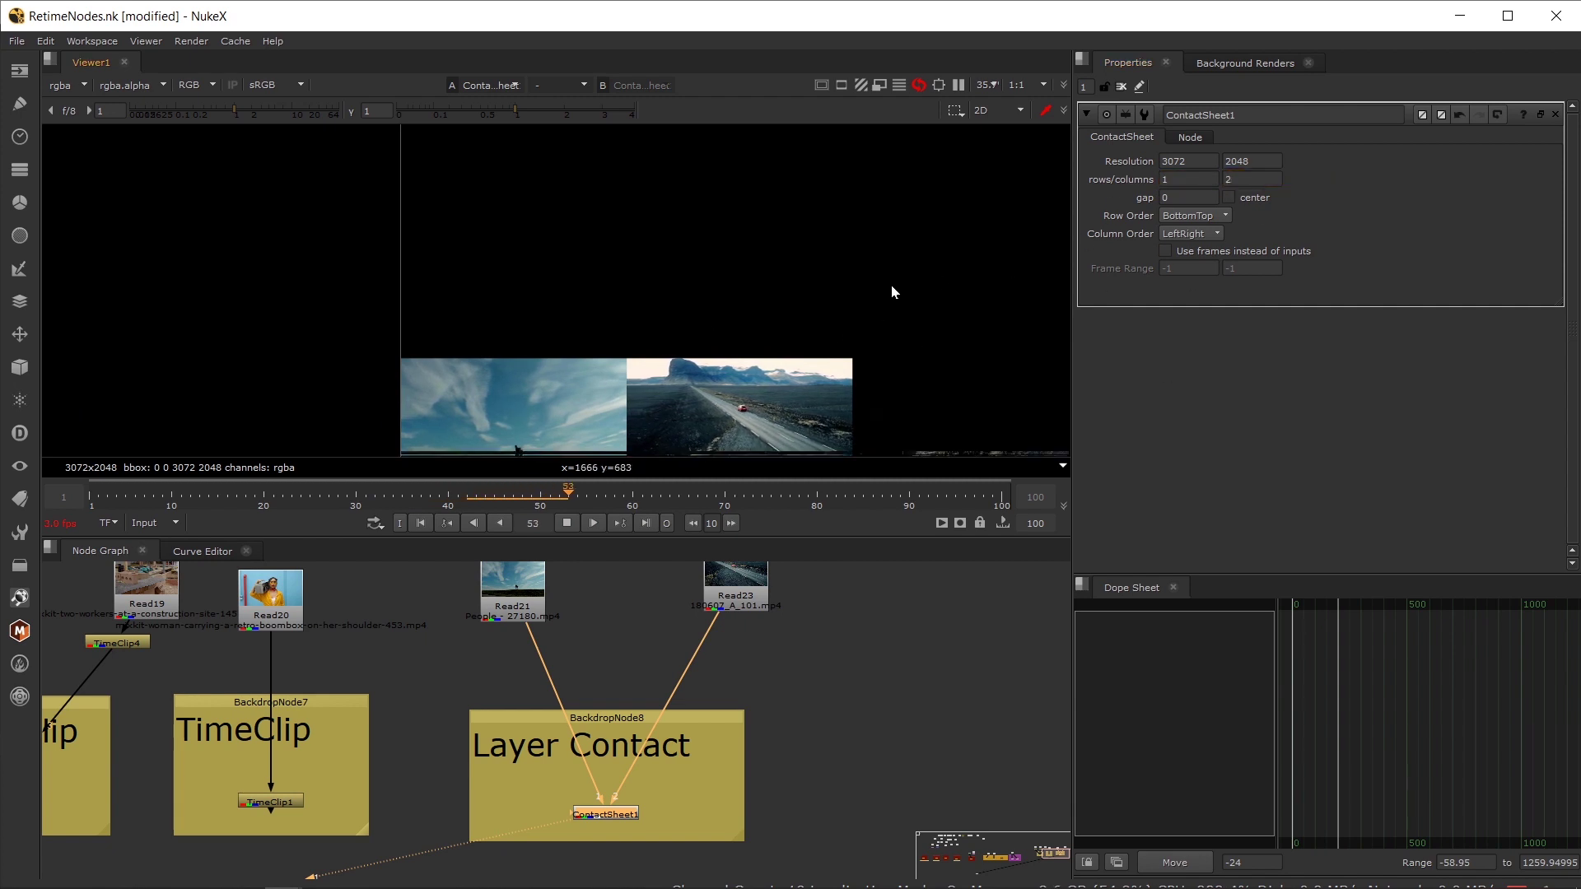
{"action": "type", "text": "2"}
{"action": "key", "text": "Return"}
- Set the contact sheet to 2 rows and 1 column so the clips are stacked vertically
{"action": "scroll", "coordinate": [751, 273], "scroll_direction": "down", "scroll_amount": 2}
{"action": "double_click", "coordinate": [1179, 178]}
{"action": "type", "text": "2"}
{"action": "key", "text": "Tab"}
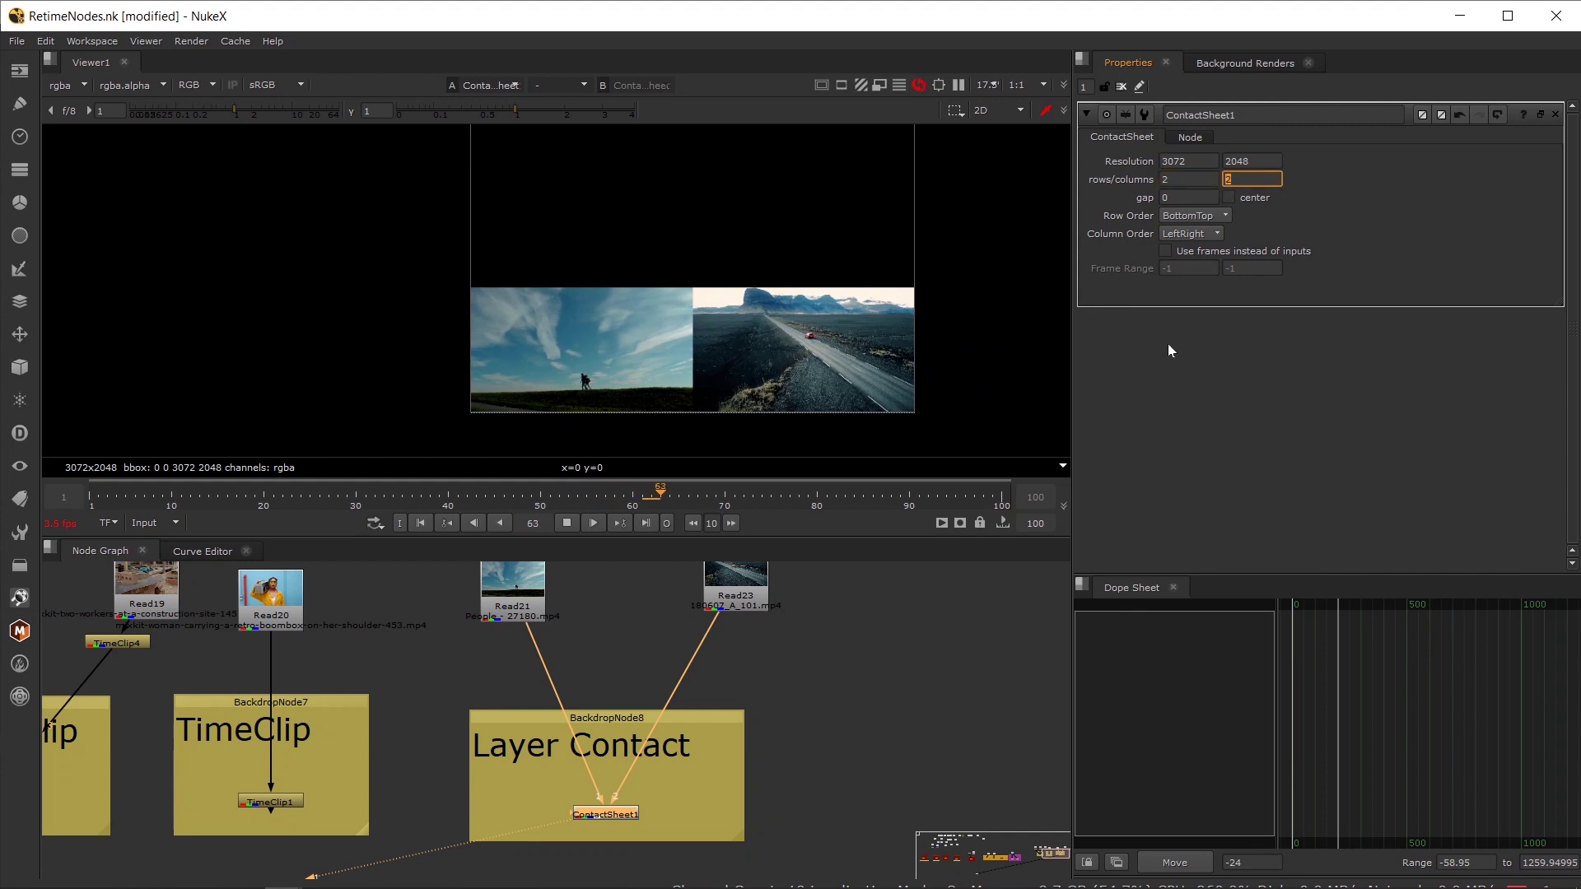
{"action": "type", "text": "1"}
{"action": "key", "text": "Return"}
{"action": "left_click_drag", "start_coordinate": [686, 265], "coordinate": [749, 315]}
{"action": "scroll", "coordinate": [749, 314], "scroll_direction": "up", "scroll_amount": 1}
{"action": "scroll", "coordinate": [759, 339], "scroll_direction": "down", "scroll_amount": 1}
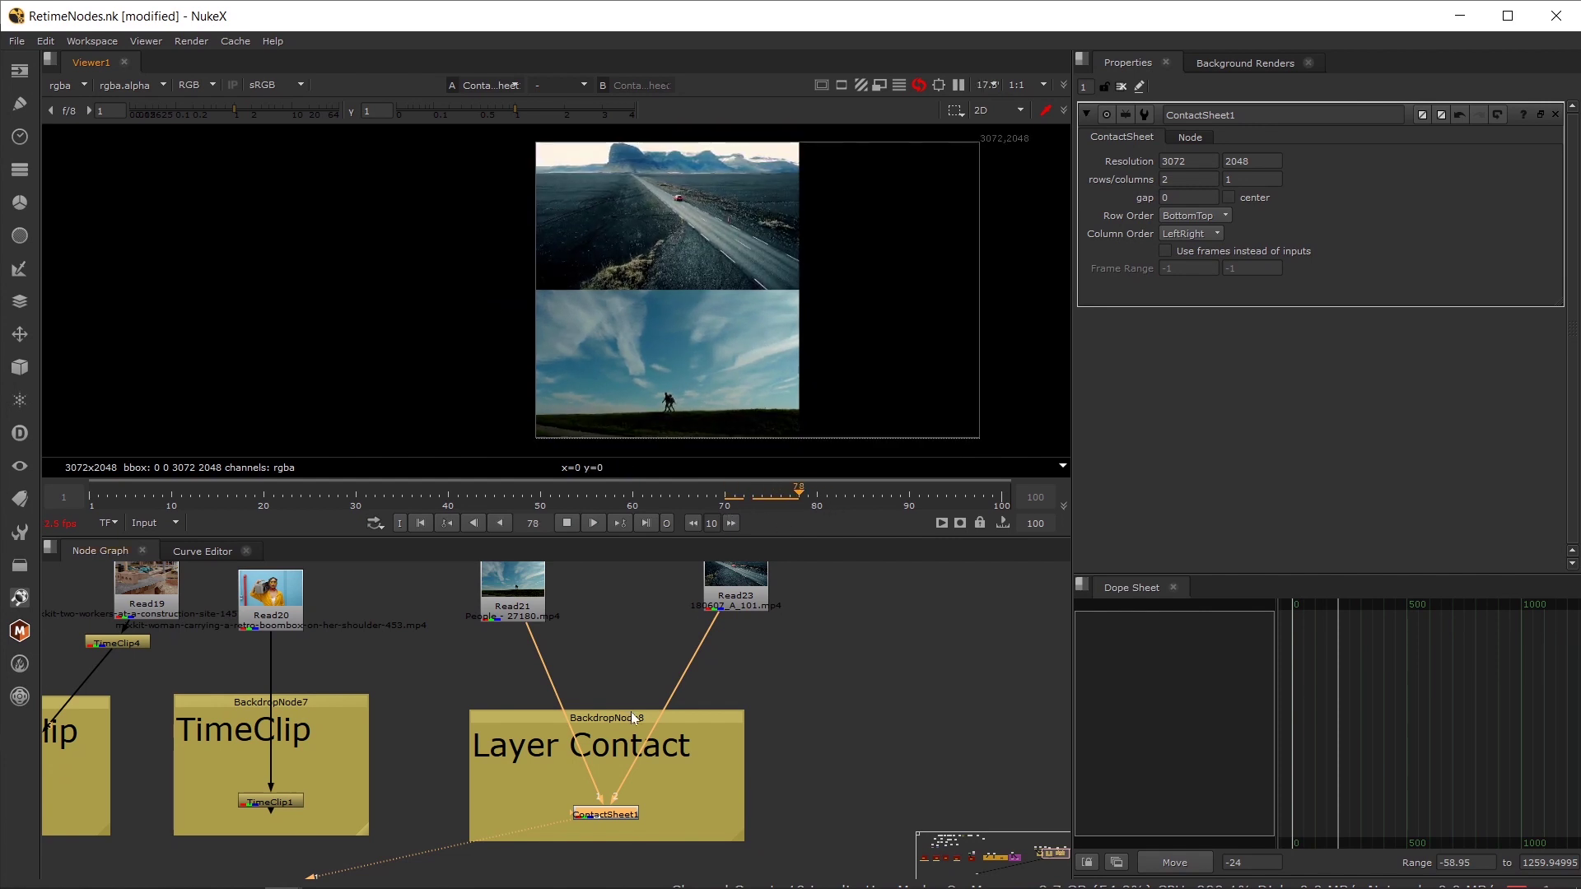
- Select the Layer Contact backdrop with its two Read nodes and move the group farther right of TimeClip
{"action": "scroll", "coordinate": [617, 728], "scroll_direction": "down", "scroll_amount": 5}
{"action": "left_click_drag", "start_coordinate": [807, 604], "coordinate": [573, 815]}
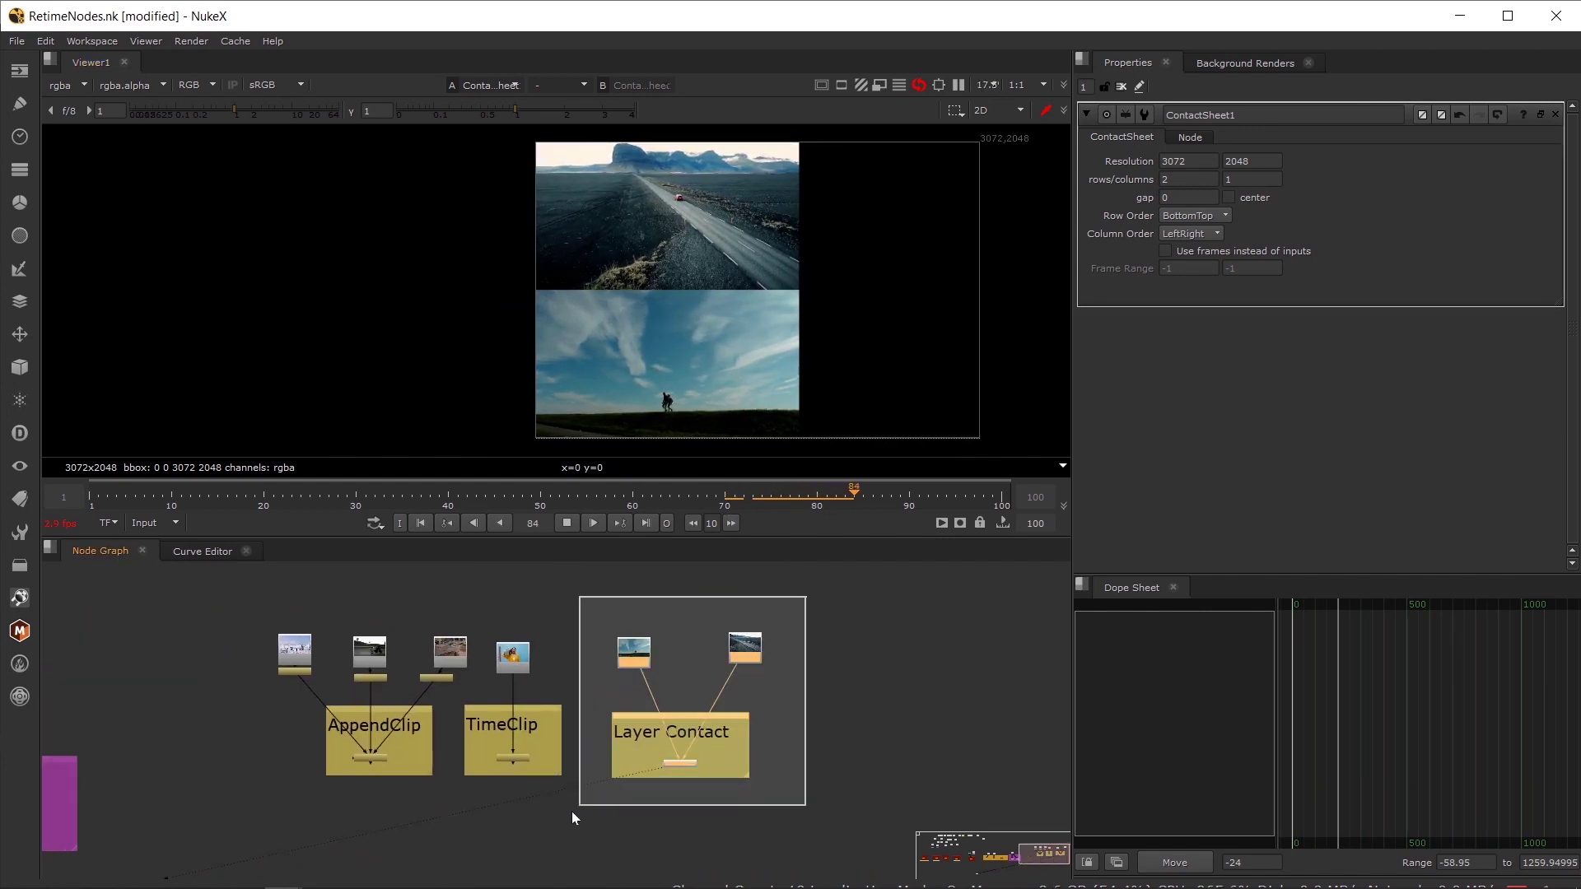
{"action": "left_click_drag", "start_coordinate": [631, 658], "coordinate": [726, 654]}
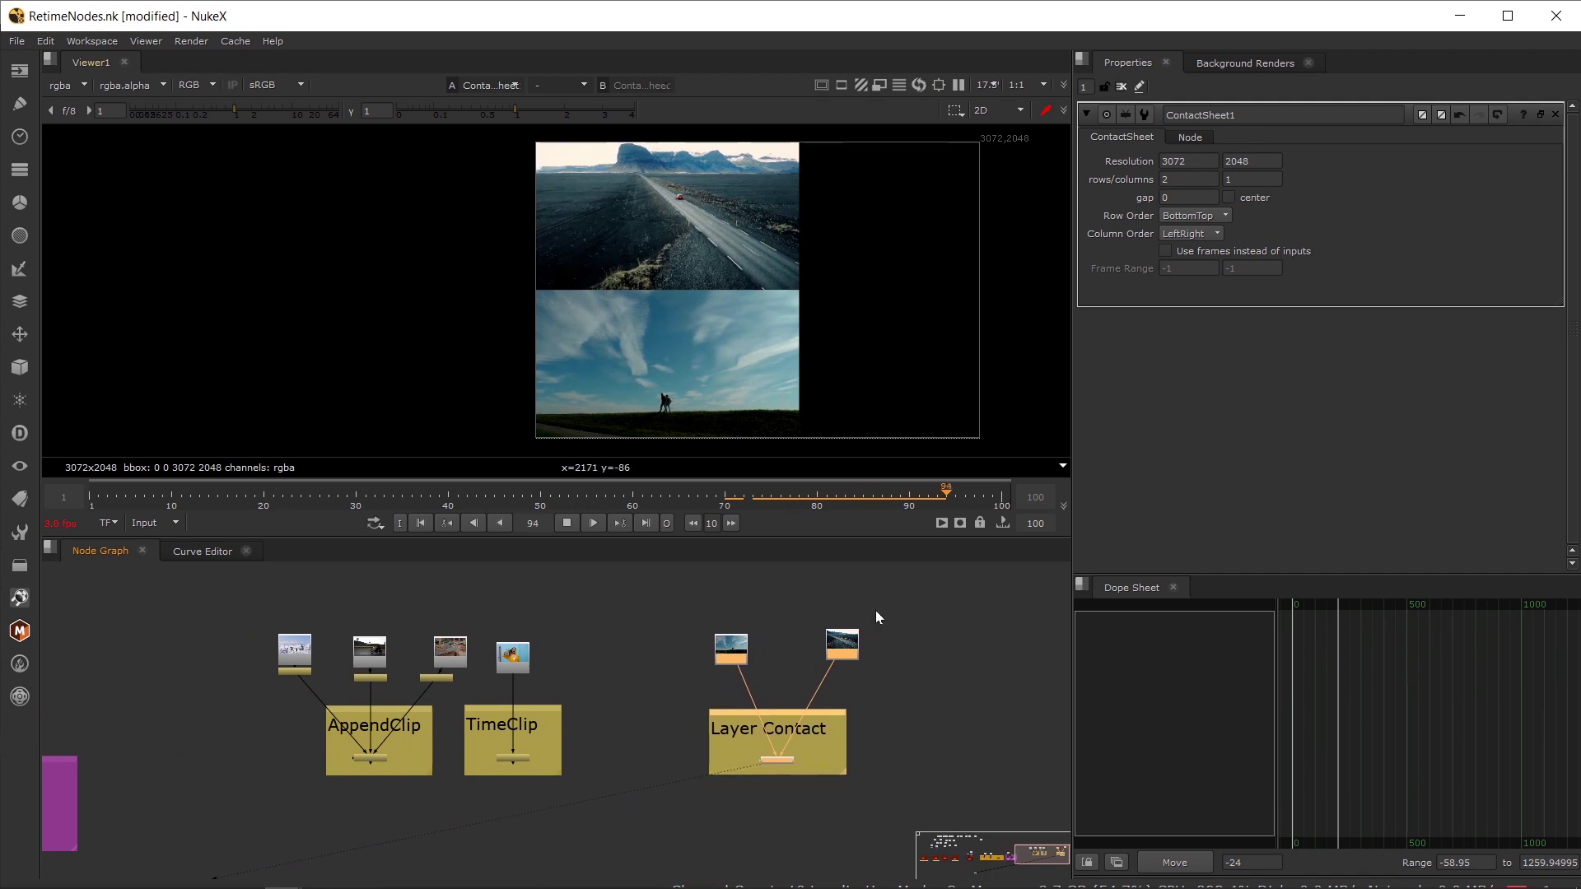
- Move all backdrop groups and their nearby source nodes down, away from the top rows of Read nodes, and stop playback
{"action": "scroll", "coordinate": [511, 629], "scroll_direction": "down", "scroll_amount": 8}
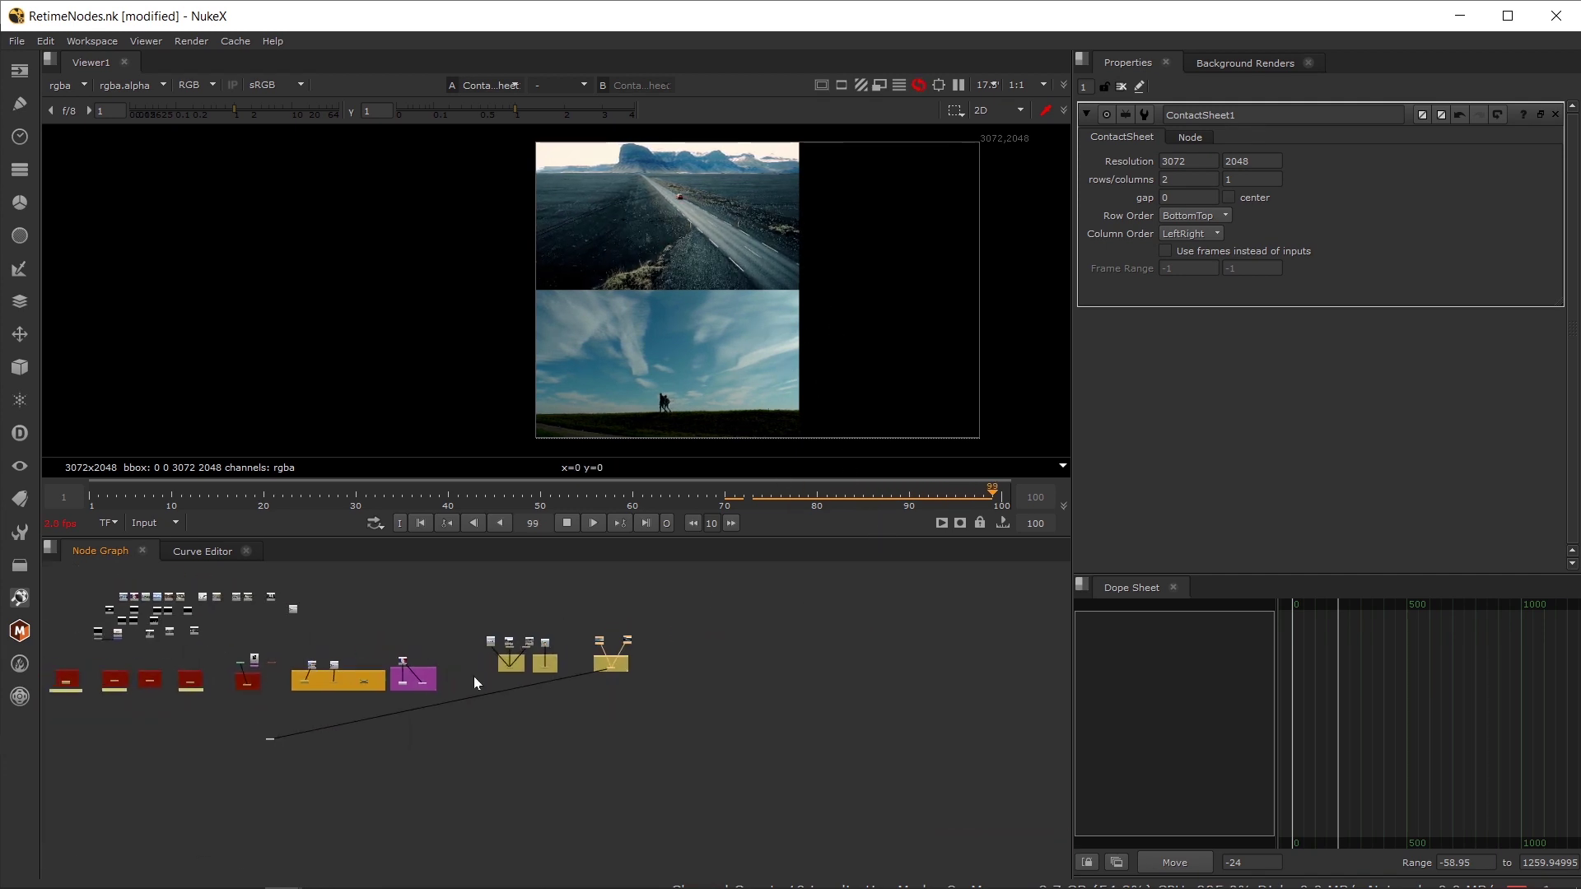
{"action": "left_click_drag", "start_coordinate": [833, 626], "coordinate": [43, 794]}
{"action": "left_click_drag", "start_coordinate": [541, 679], "coordinate": [545, 740]}
{"action": "left_click", "coordinate": [20, 136]}
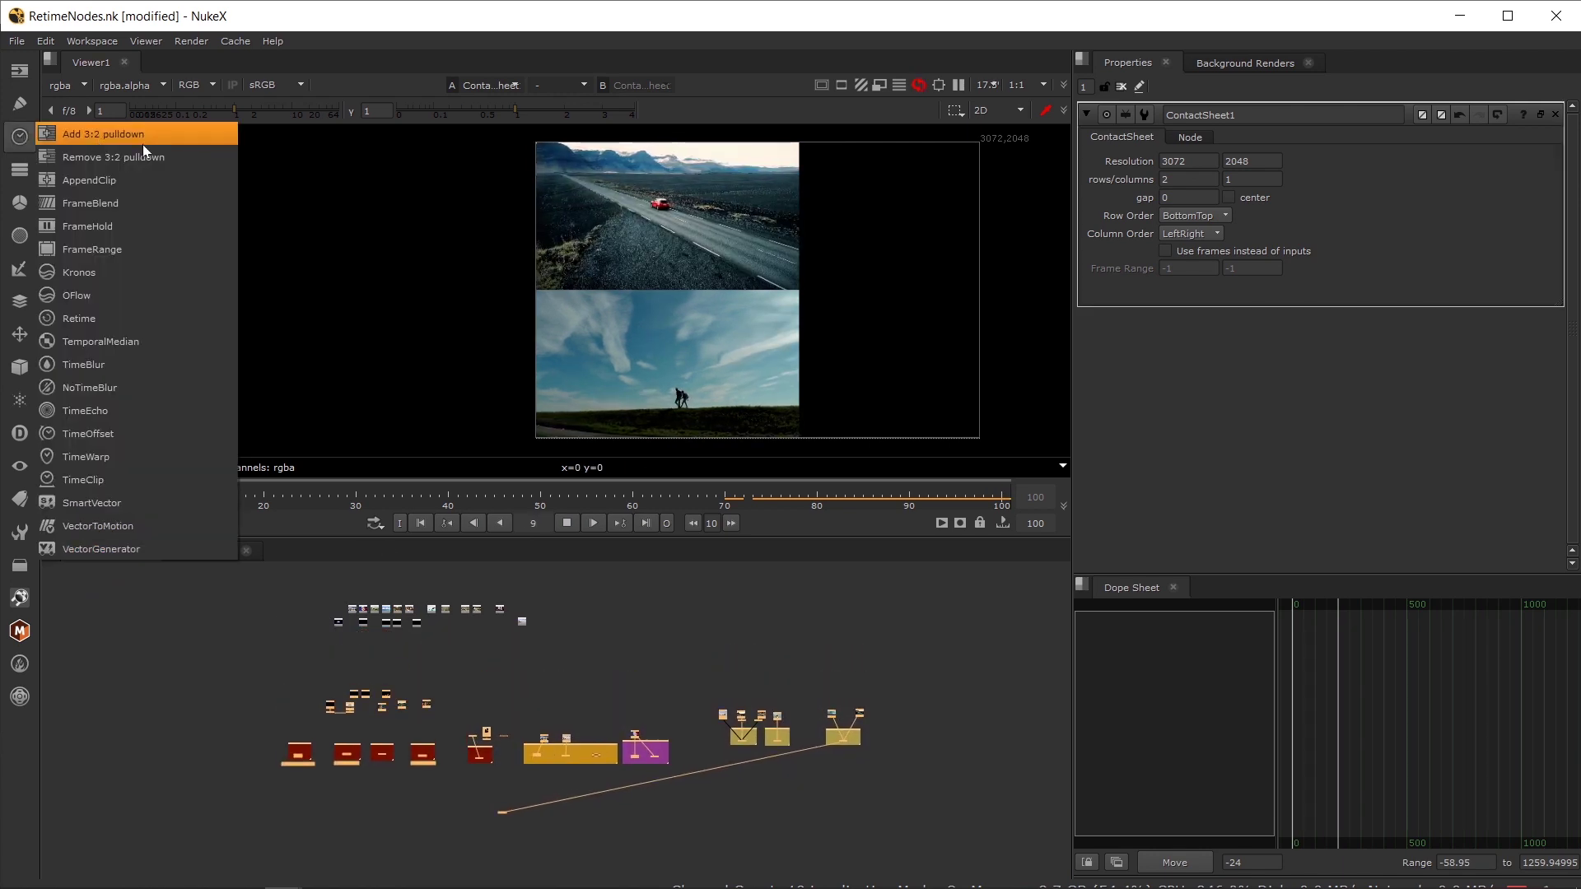
{"action": "left_click", "coordinate": [145, 664]}
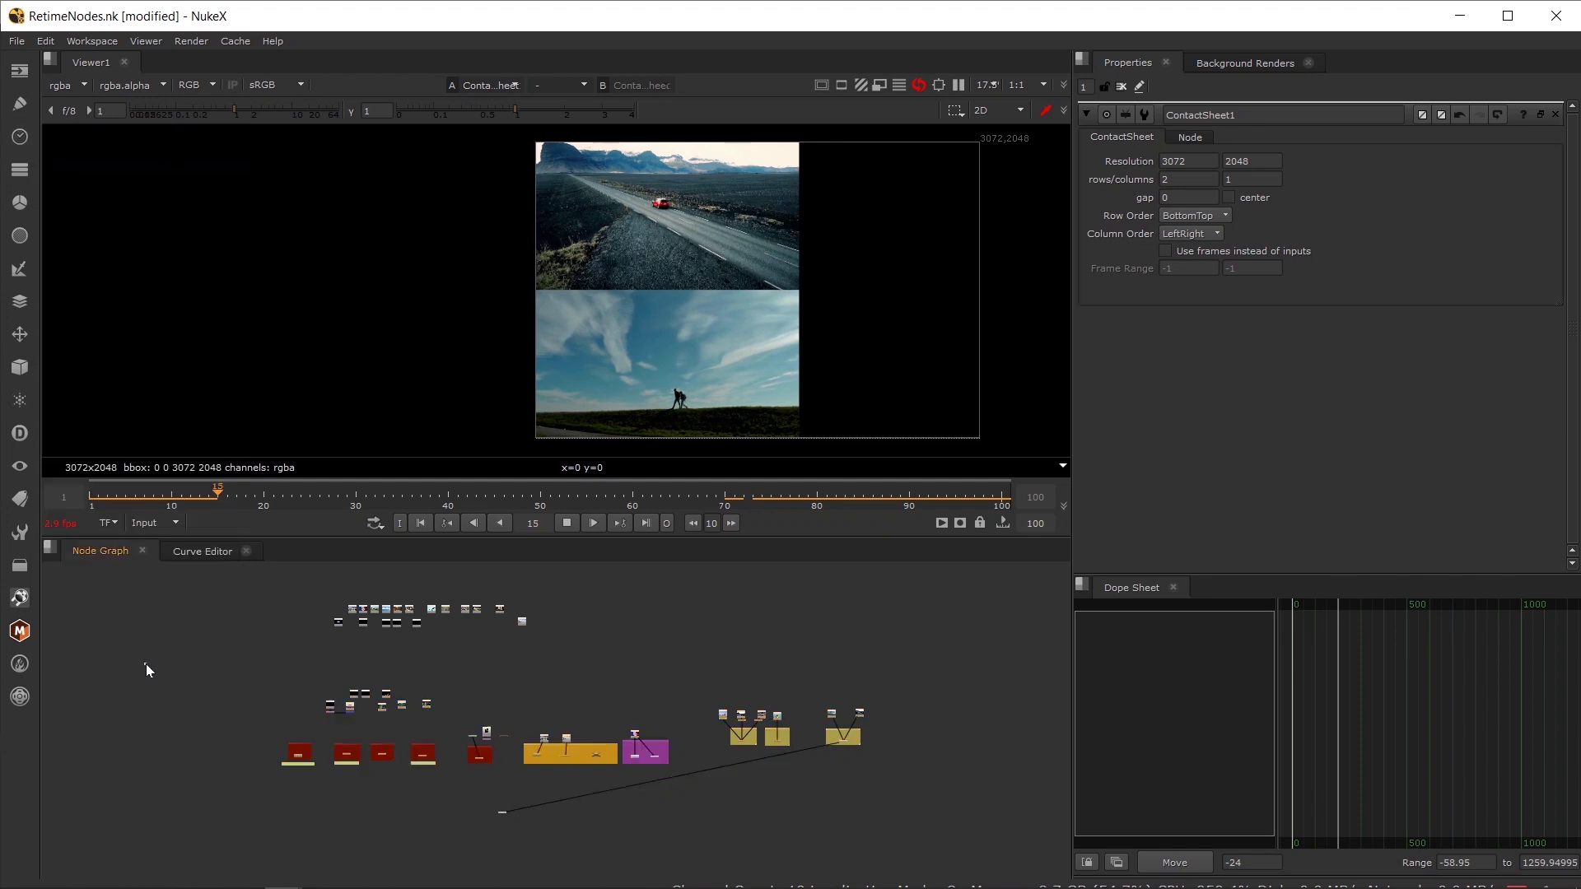
{"action": "left_click", "coordinate": [566, 522]}
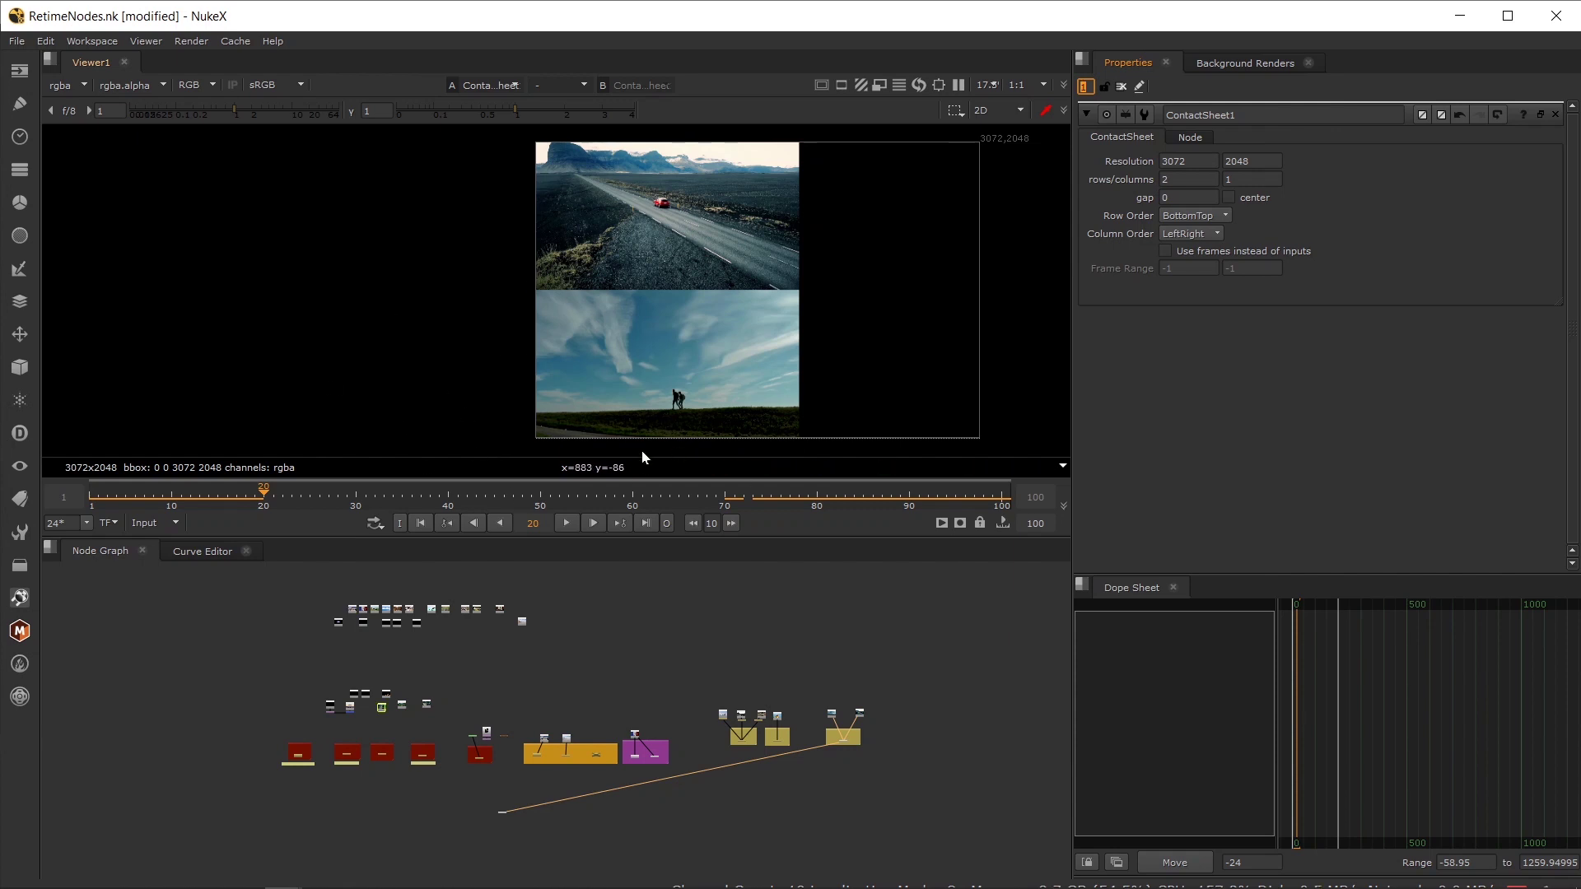
- Enlarge the Viewer area and display the Read10 clip so it fills the Viewer
{"action": "scroll", "coordinate": [735, 395], "scroll_direction": "up", "scroll_amount": 4}
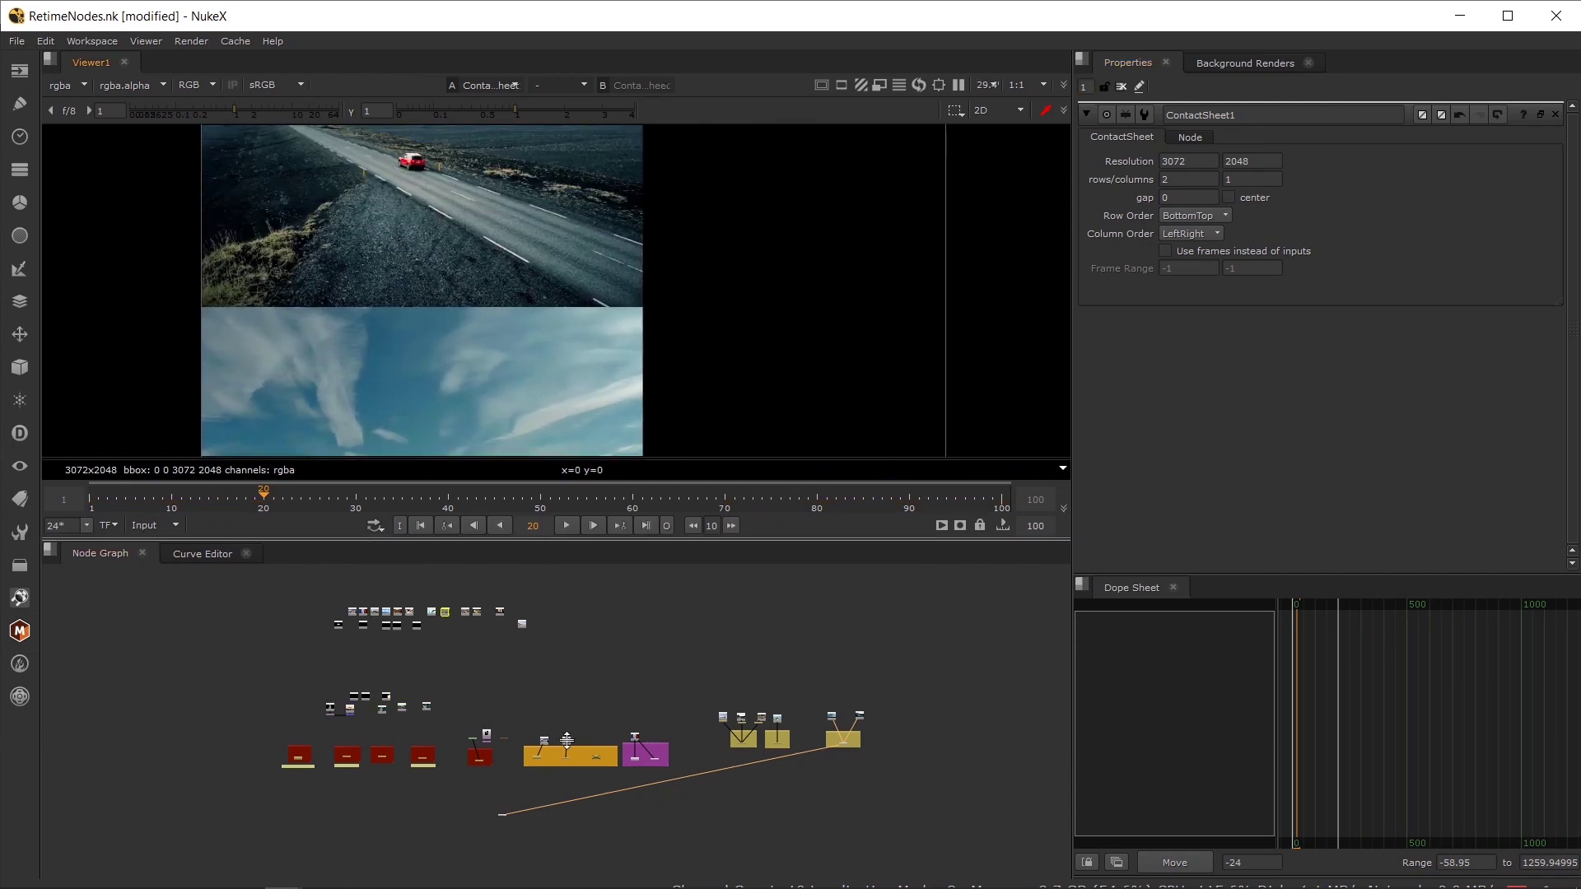
{"action": "left_click_drag", "start_coordinate": [544, 539], "coordinate": [545, 741]}
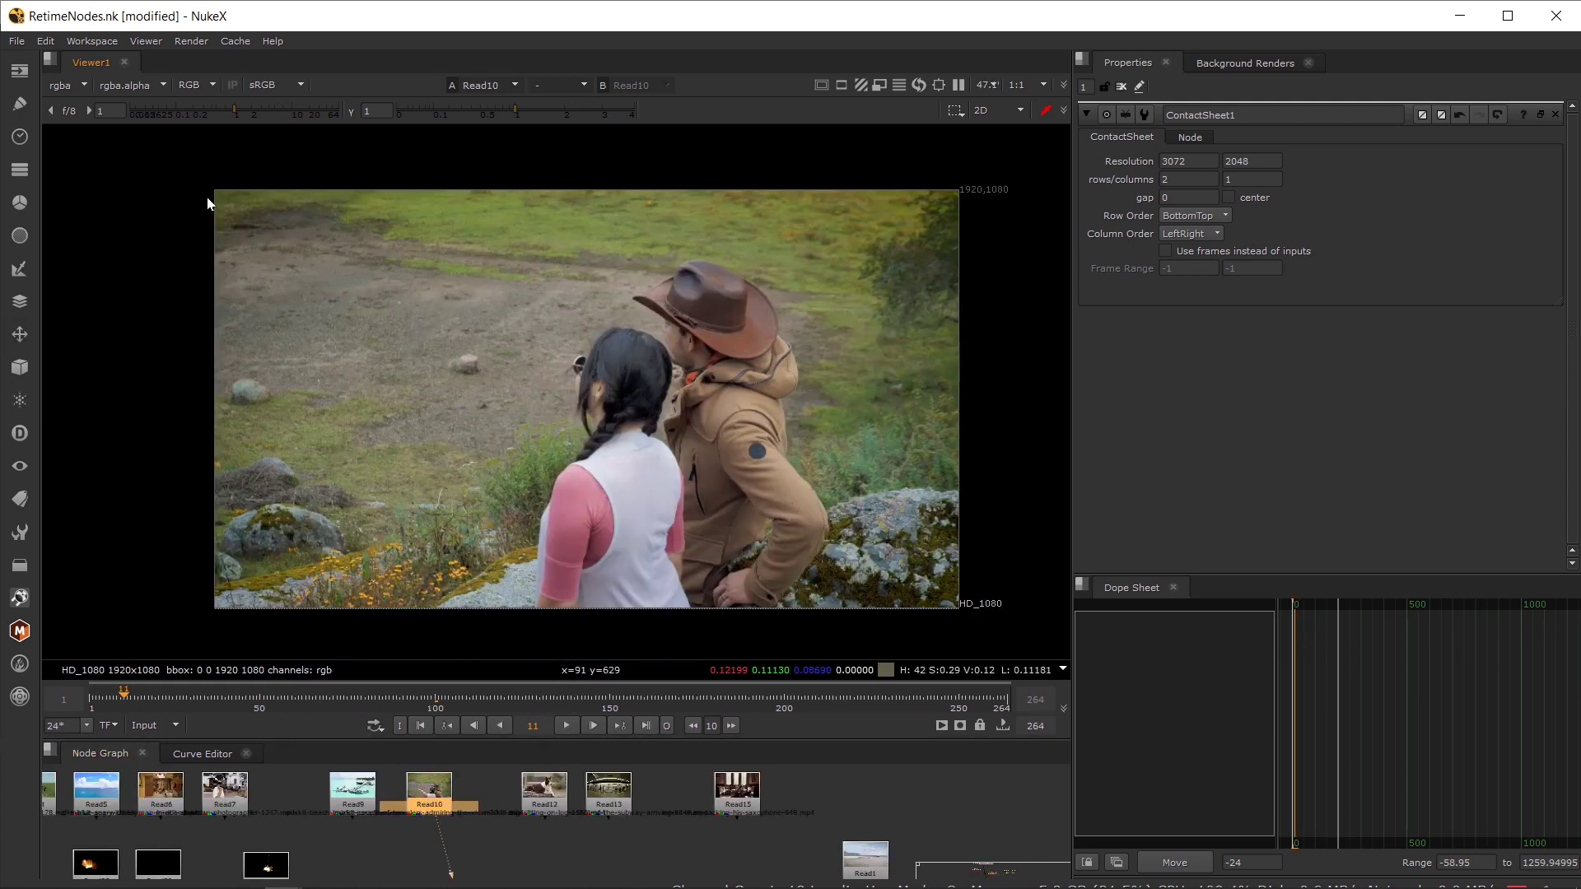
{"action": "scroll", "coordinate": [205, 147], "scroll_direction": "up", "scroll_amount": 2}
{"action": "left_click_drag", "start_coordinate": [554, 454], "coordinate": [456, 379]}
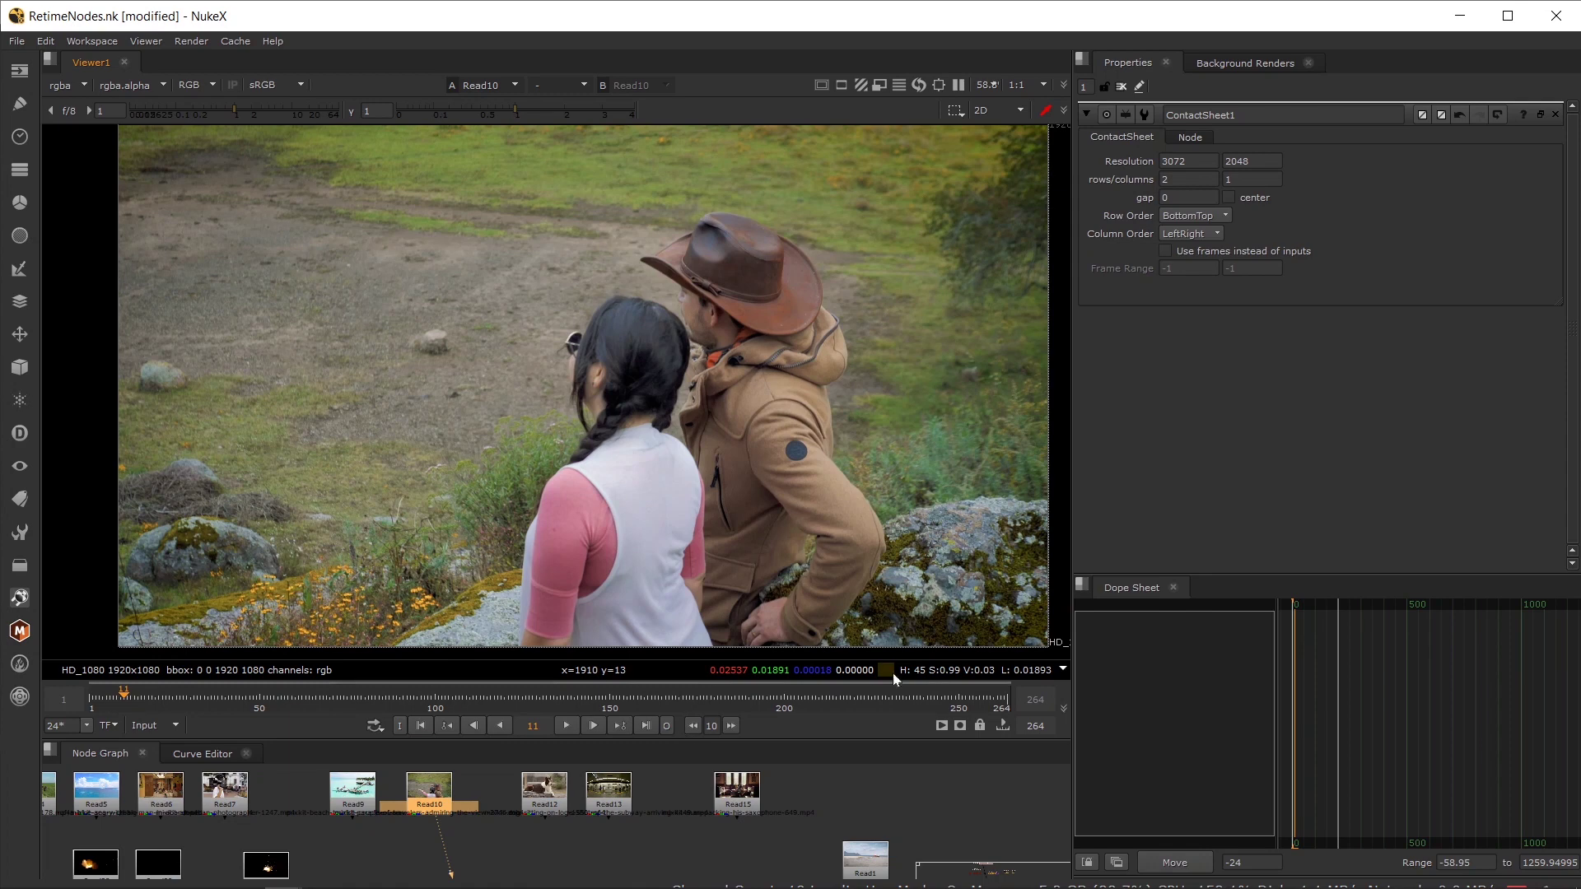
- Skip forward through the Read10 clip in 10-frame increments
{"action": "left_click", "coordinate": [731, 726]}
{"action": "left_click", "coordinate": [732, 728]}
{"action": "left_click", "coordinate": [729, 727]}
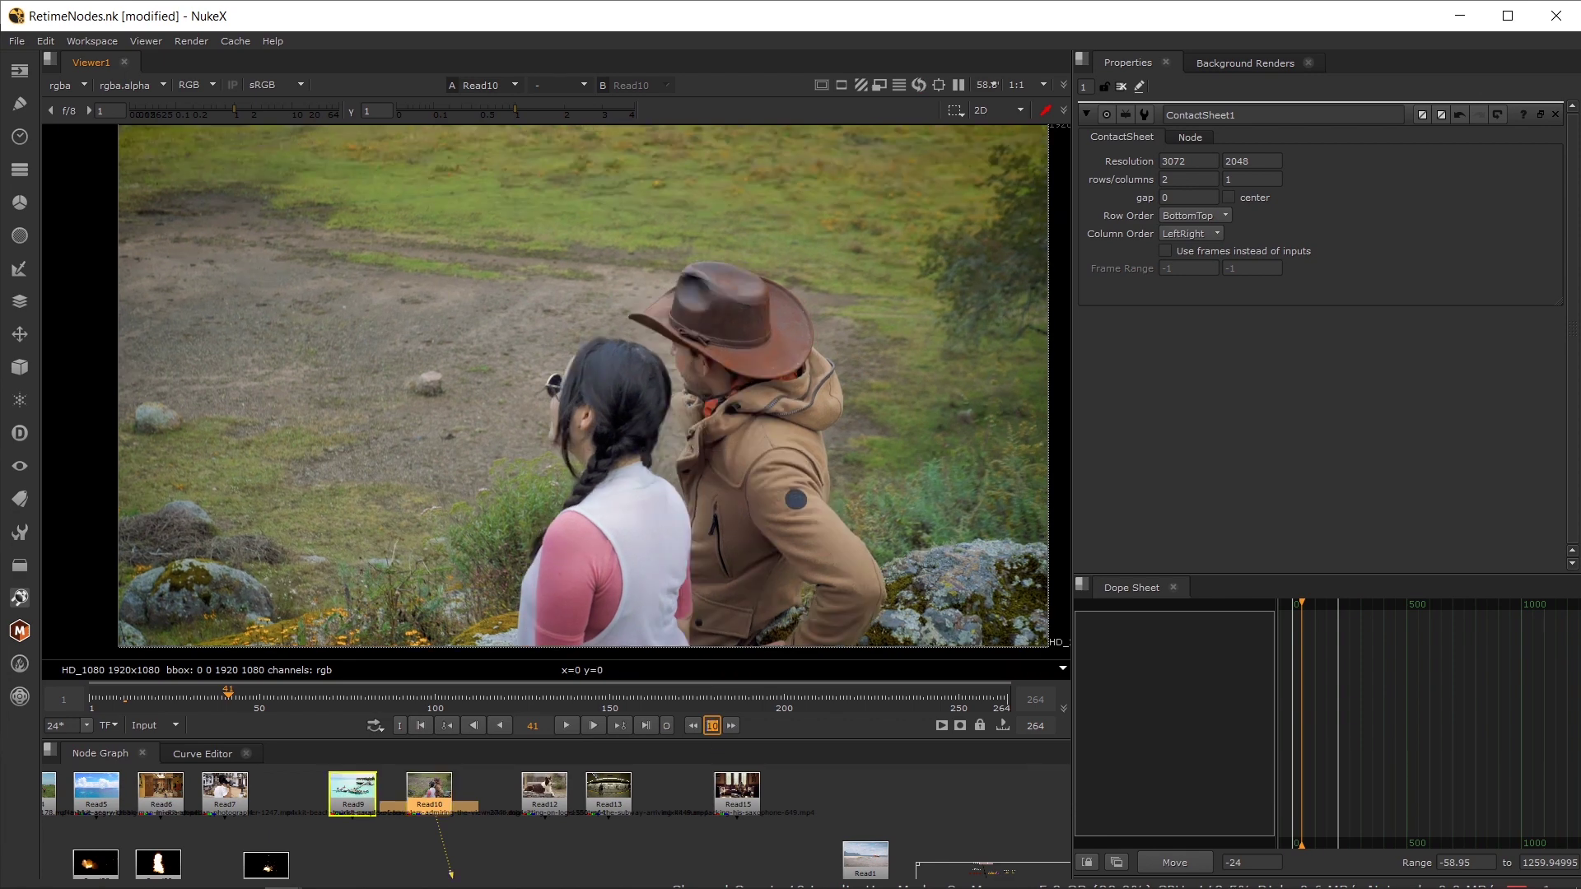
{"action": "left_click", "coordinate": [730, 724]}
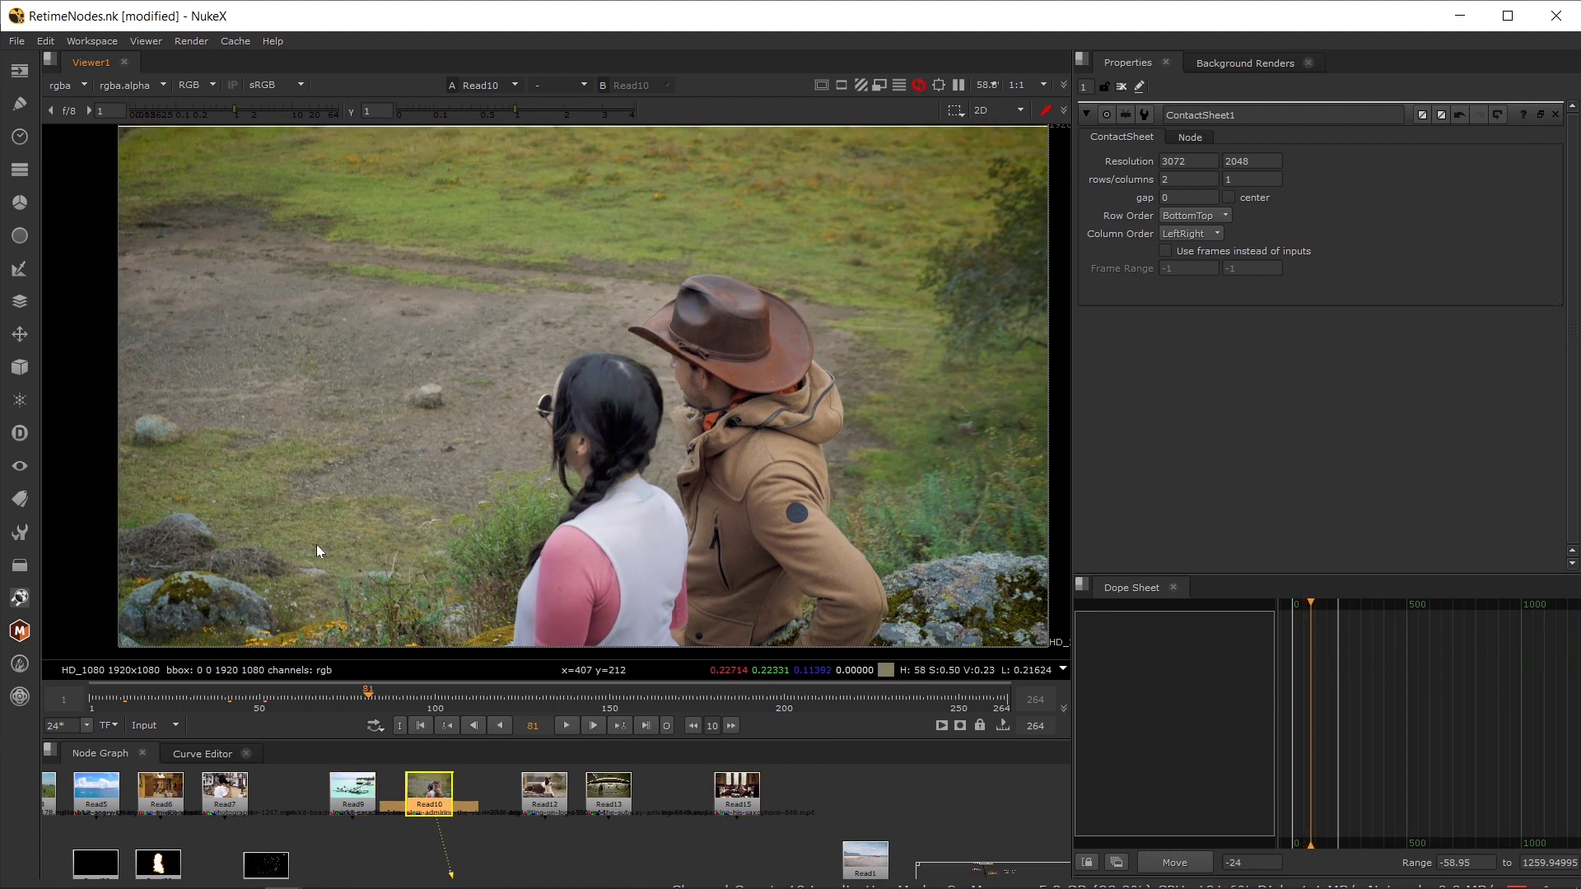
- Set the Viewer's frame increment to 3 and skip forward through Read10 to frame 96
{"action": "left_click", "coordinate": [707, 725]}
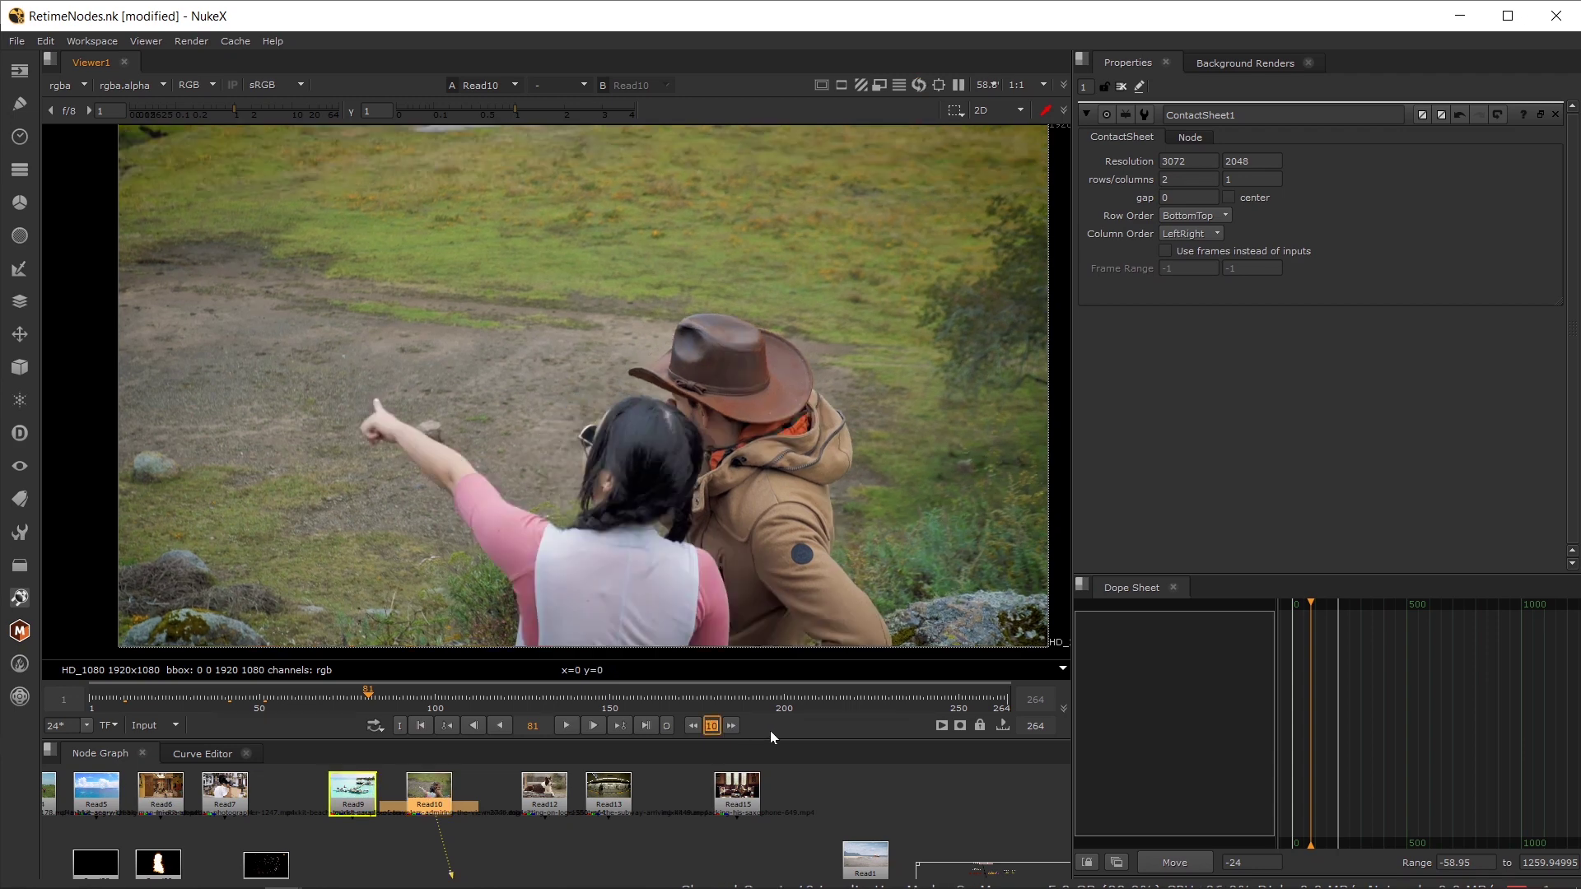
{"action": "type", "text": "3"}
{"action": "key", "text": "Return"}
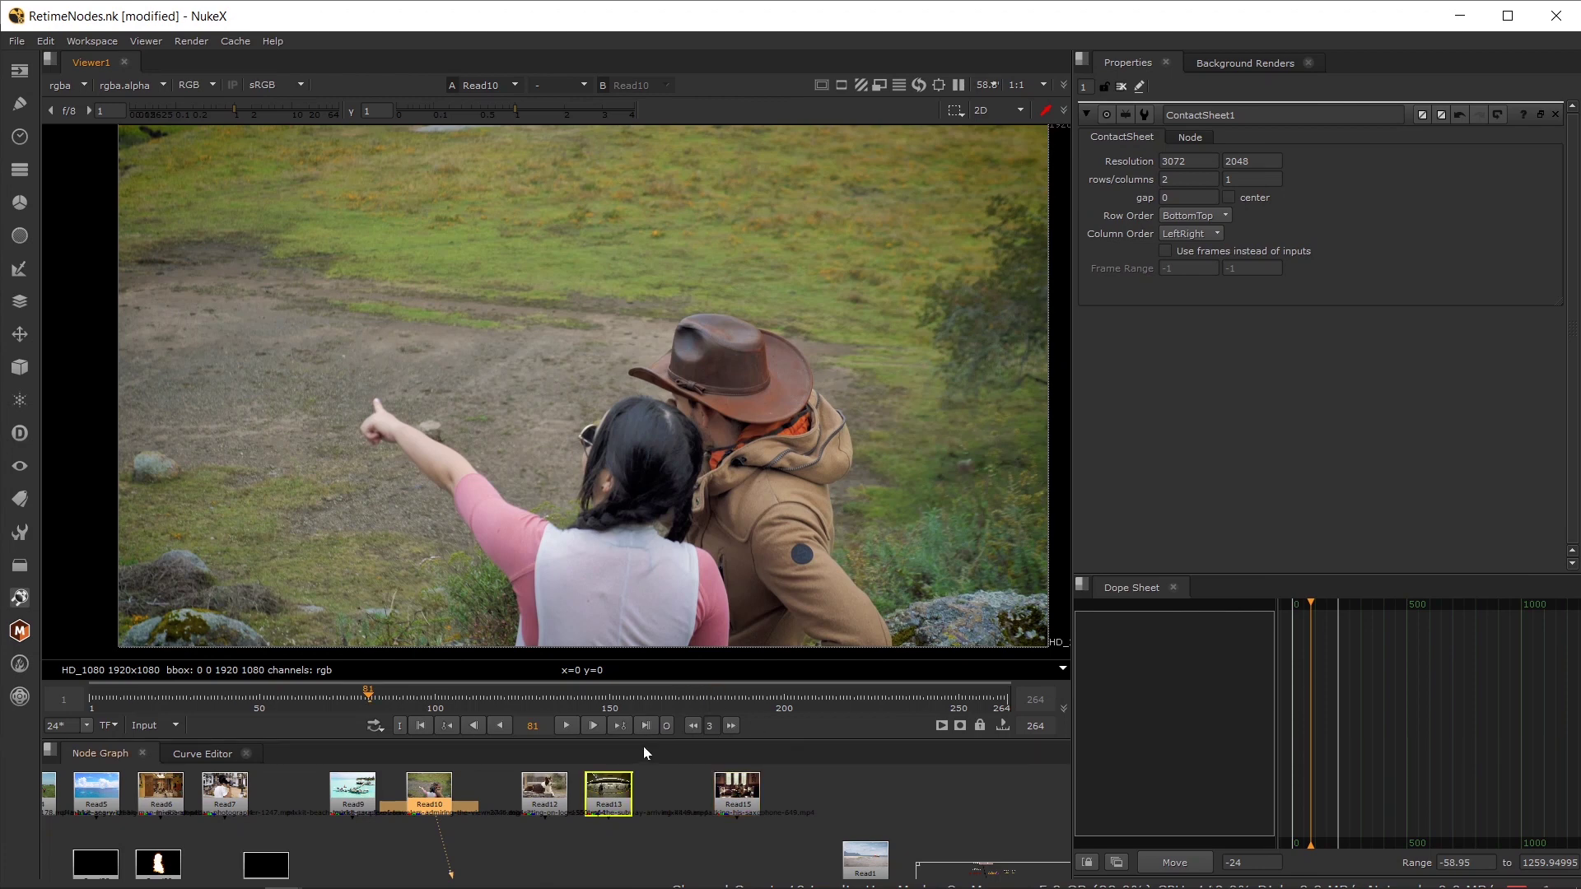
{"action": "left_click", "coordinate": [731, 727]}
{"action": "left_click", "coordinate": [732, 727]}
{"action": "left_click", "coordinate": [733, 725]}
{"action": "left_click", "coordinate": [732, 725]}
{"action": "left_click", "coordinate": [733, 726]}
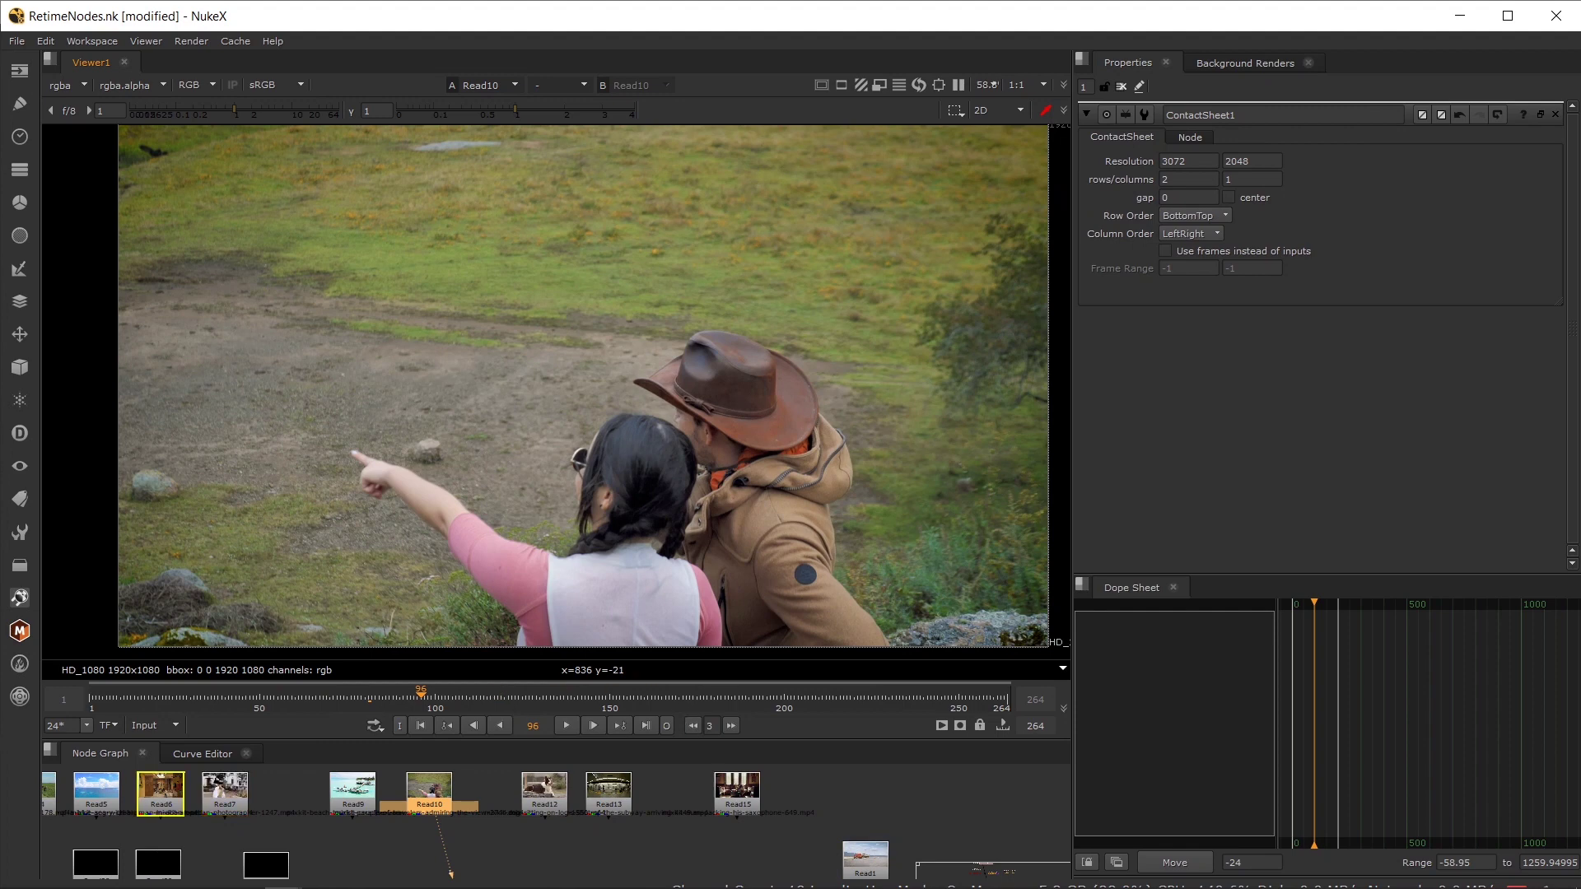
- Scrub Read10 to frame 200 and jump to the clip's last and first frames
{"action": "left_click_drag", "start_coordinate": [744, 704], "coordinate": [784, 706]}
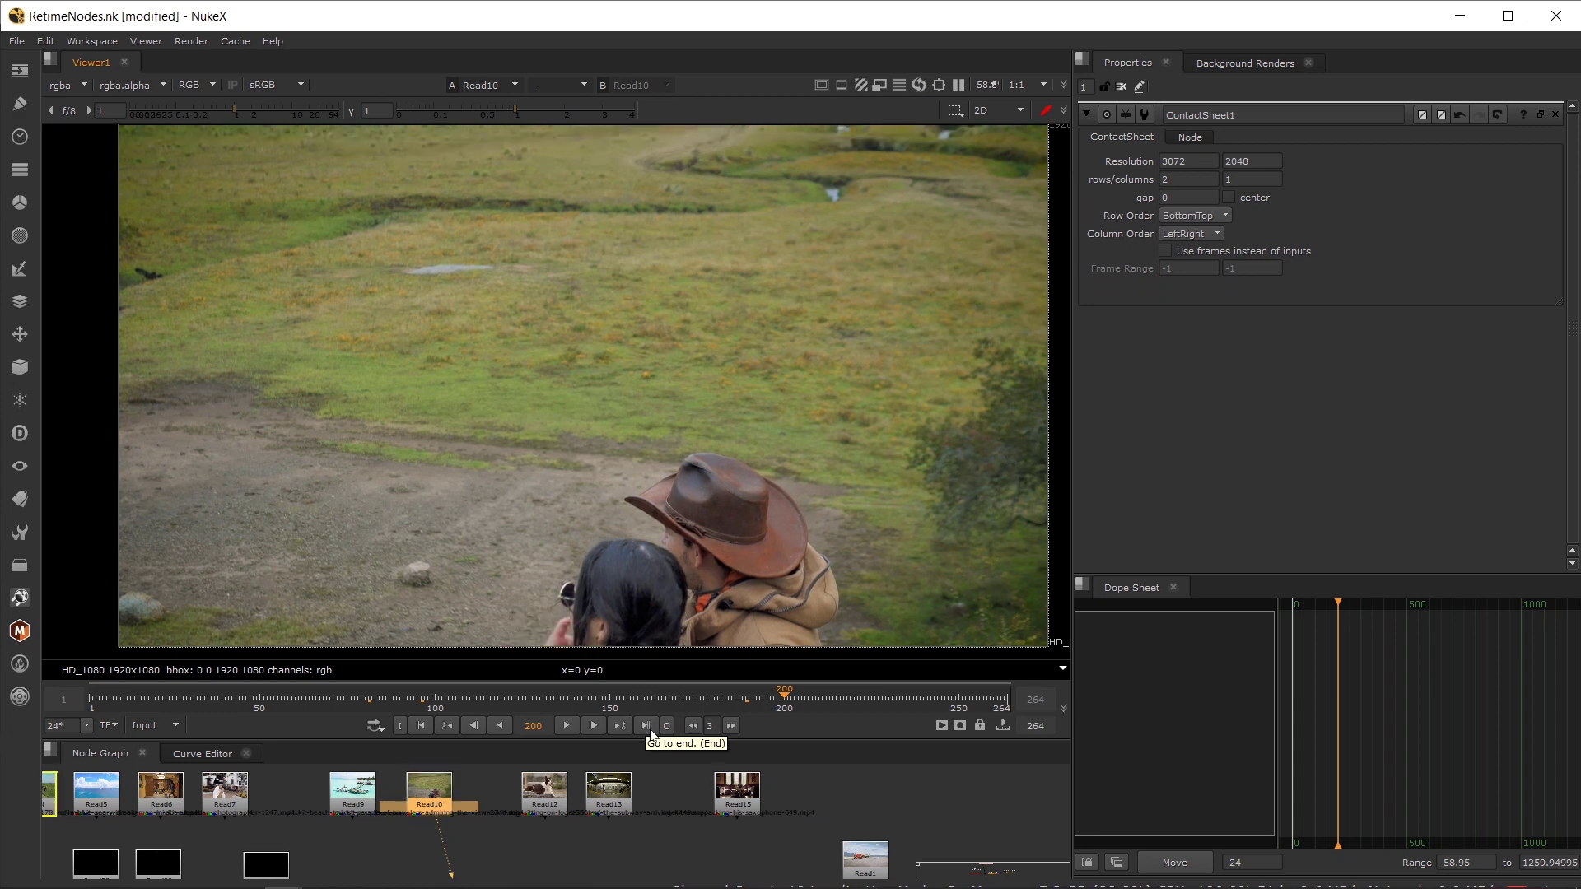
{"action": "left_click", "coordinate": [646, 725]}
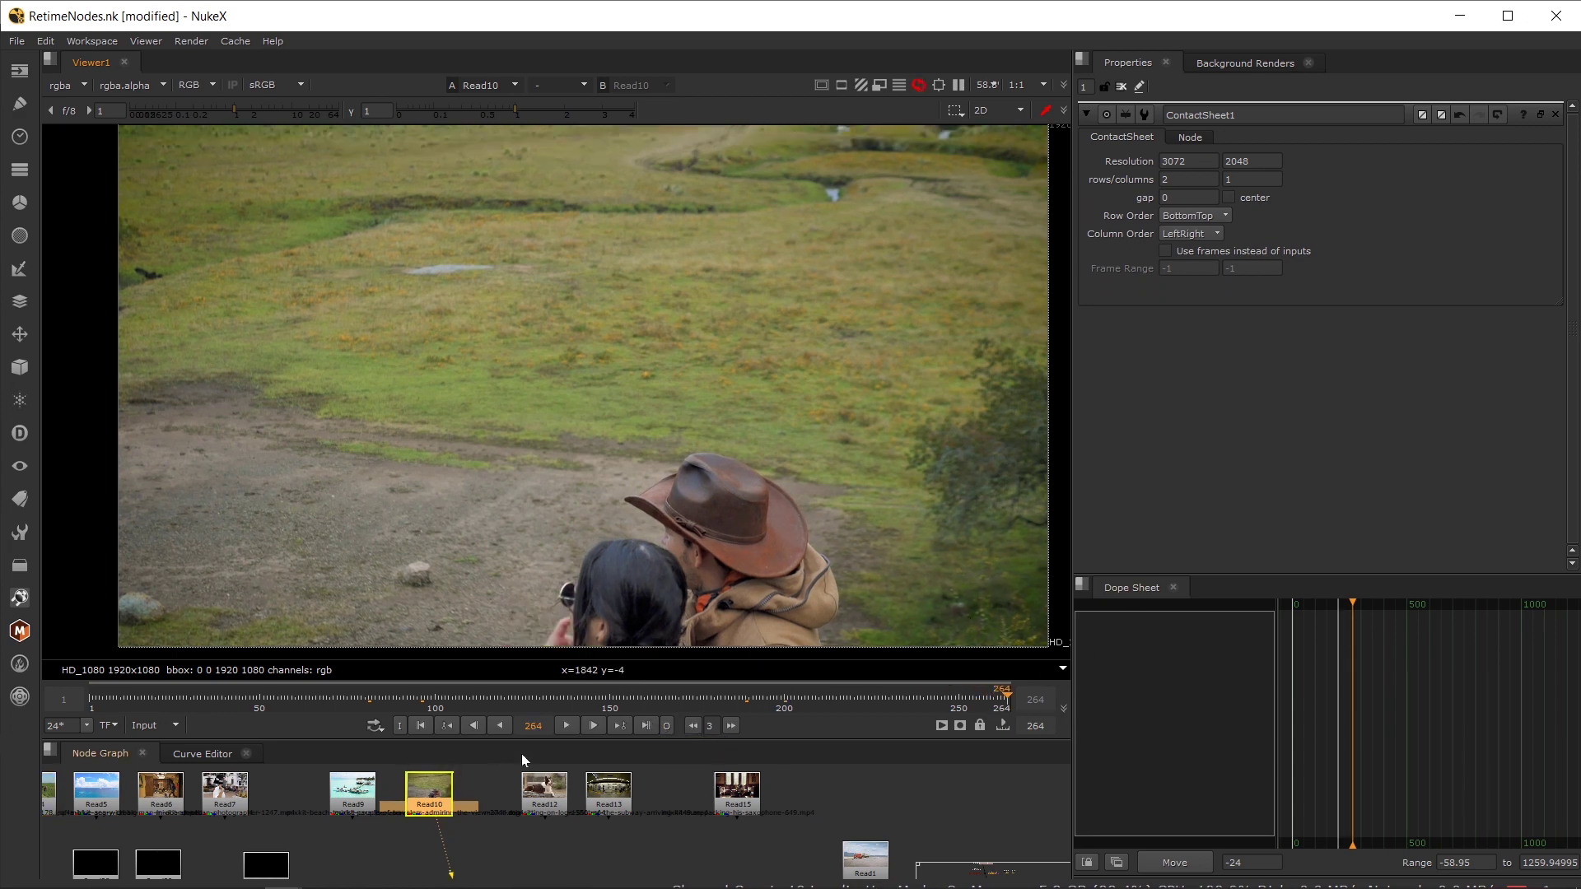
{"action": "left_click", "coordinate": [417, 728]}
- Move the playhead to frame 78 and add a Grade node to Read10
{"action": "left_click", "coordinate": [358, 694]}
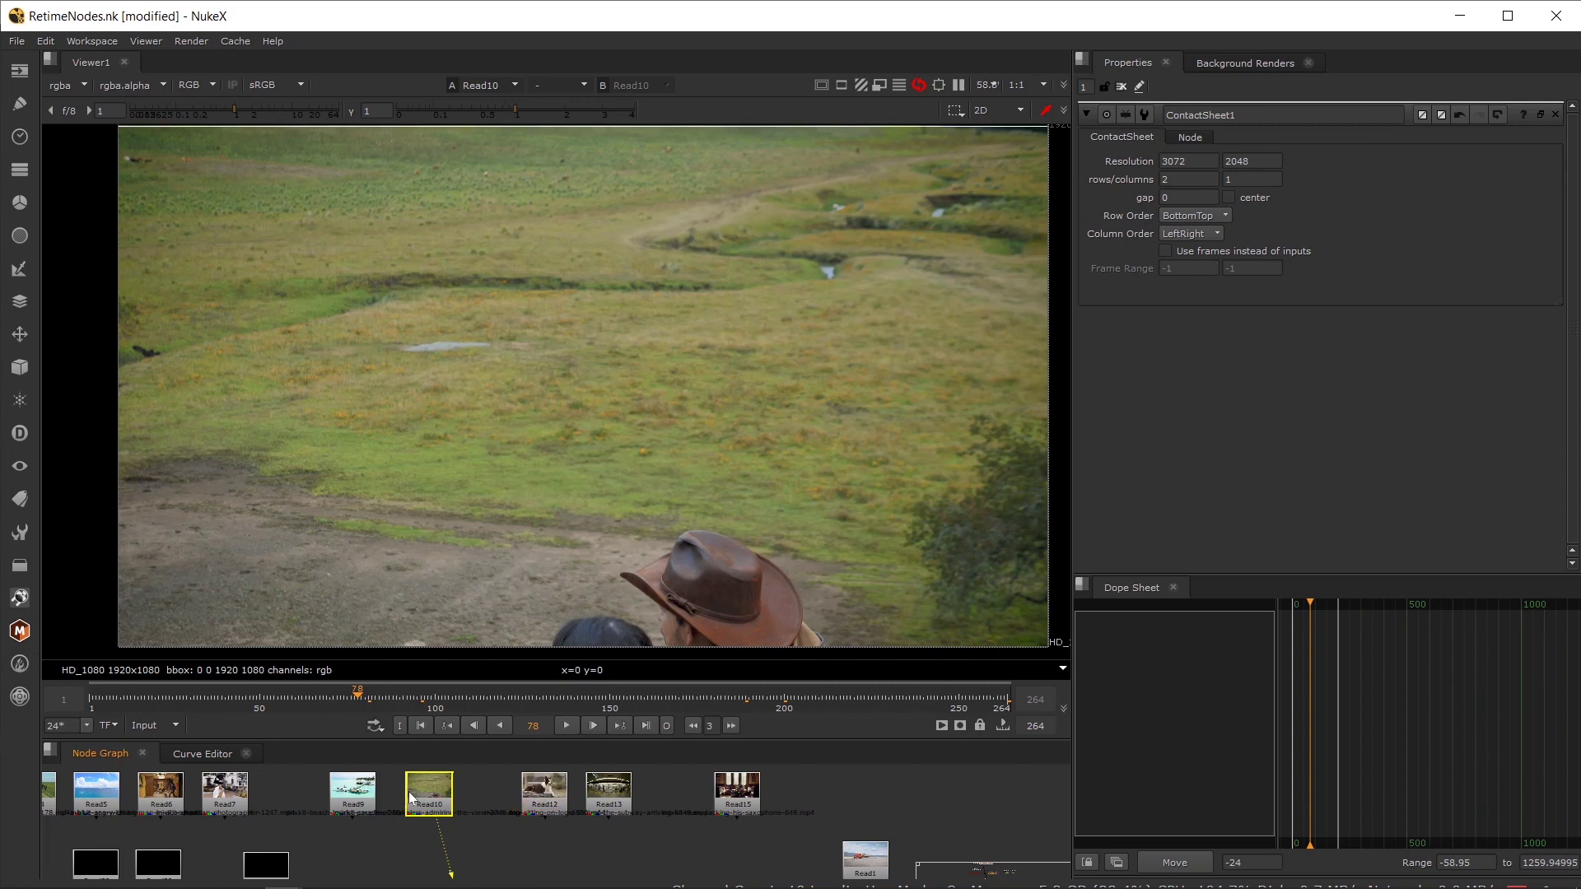
{"action": "key", "text": "g"}
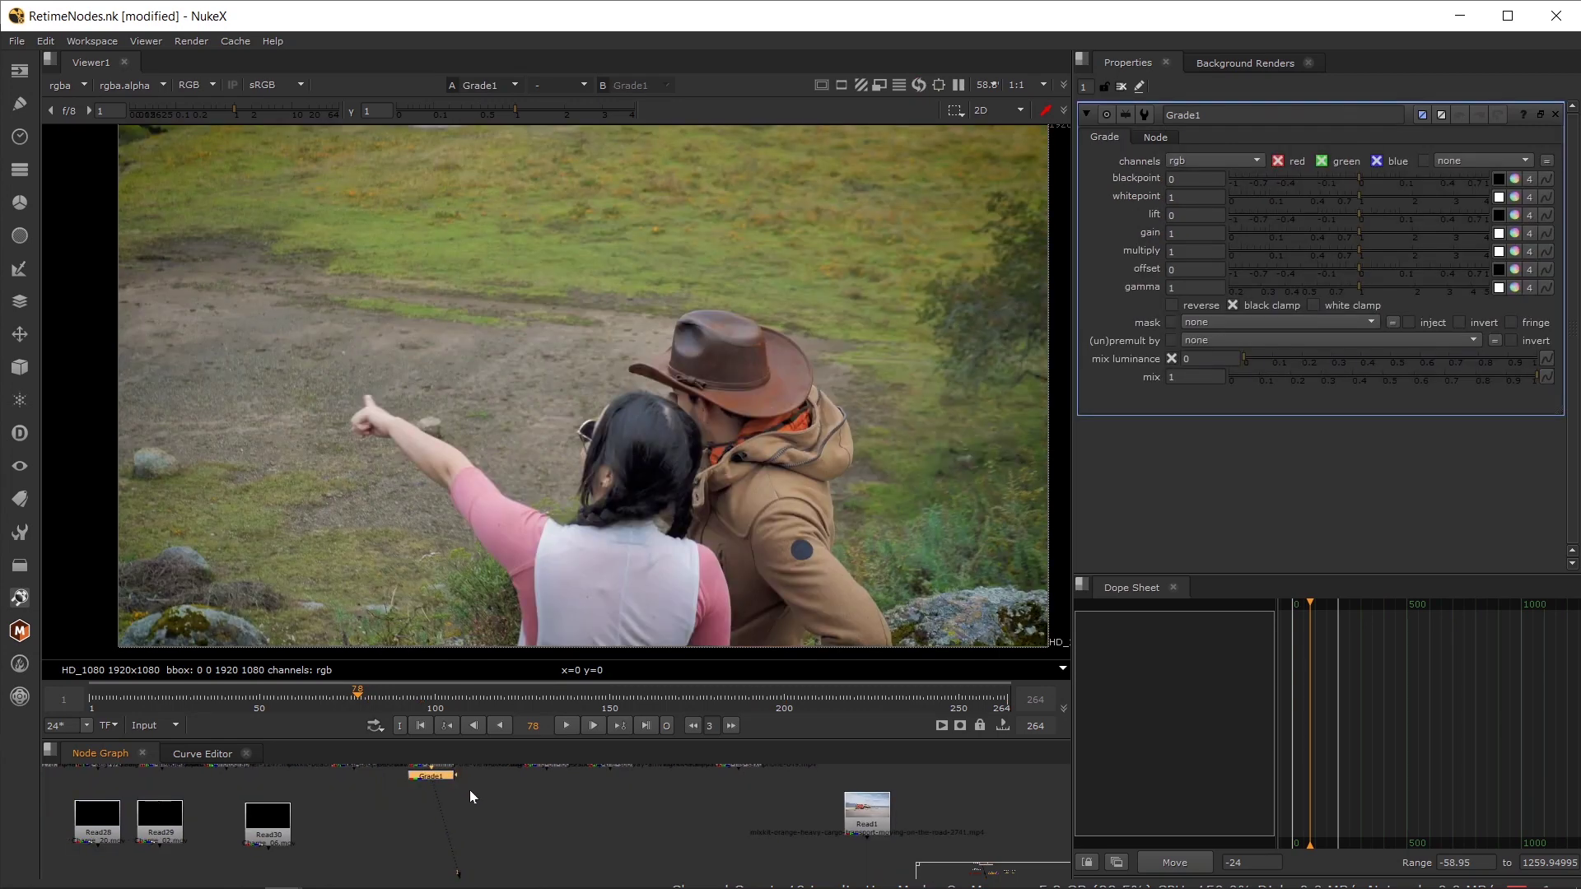
{"action": "left_click_drag", "start_coordinate": [442, 784], "coordinate": [433, 818]}
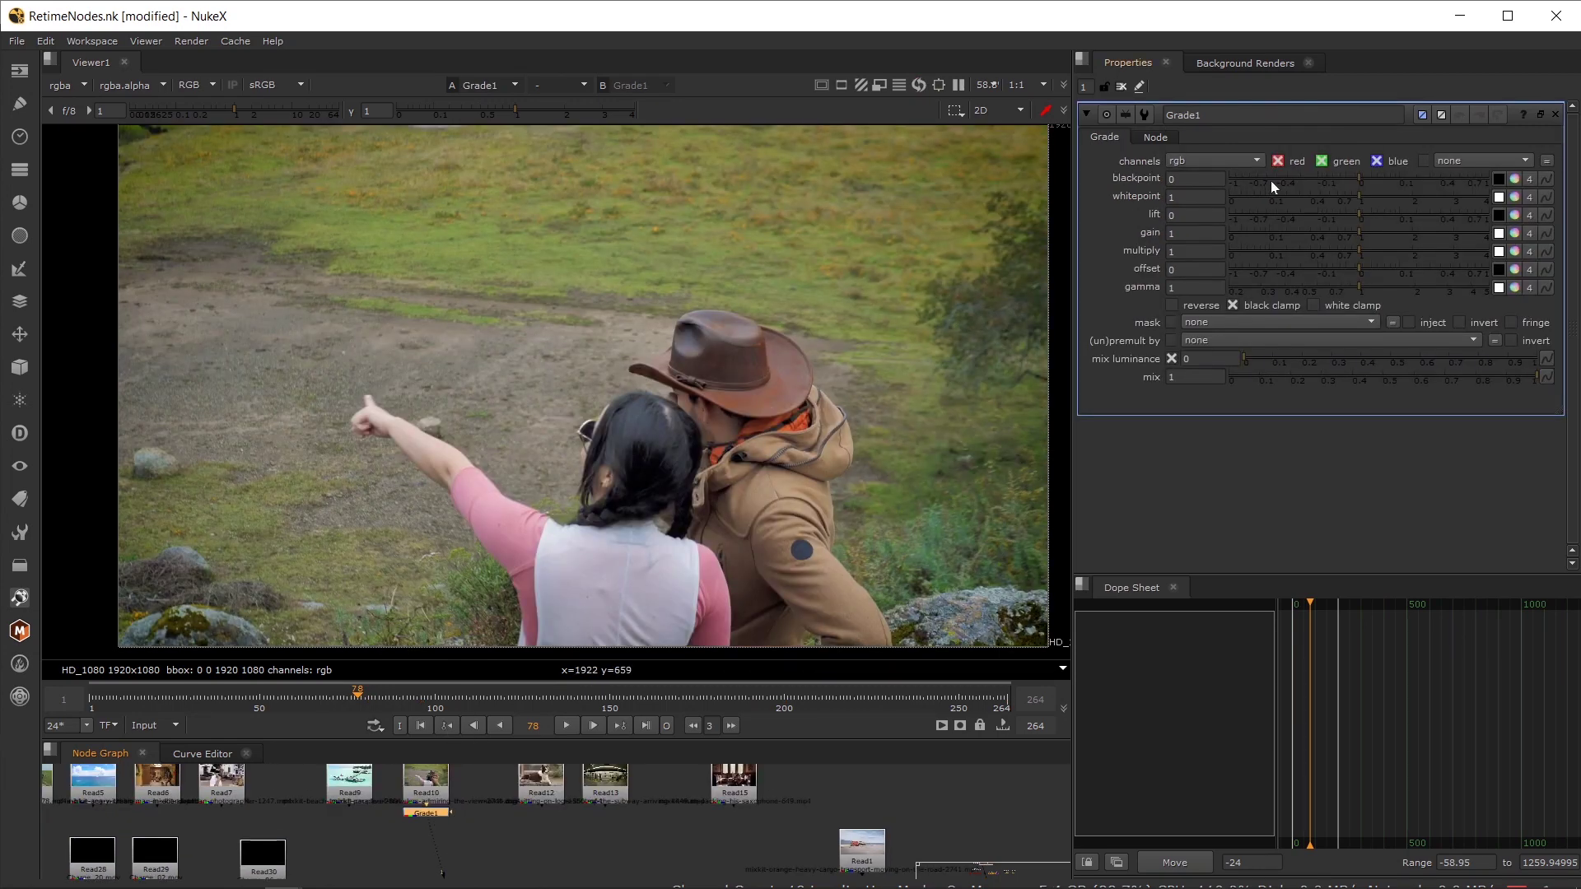
- Animate the Grade's whitepoint with keyframes of 0.5 at frame 78 and 1.44 at frame 117
{"action": "left_click", "coordinate": [1547, 197]}
{"action": "left_click", "coordinate": [1528, 219]}
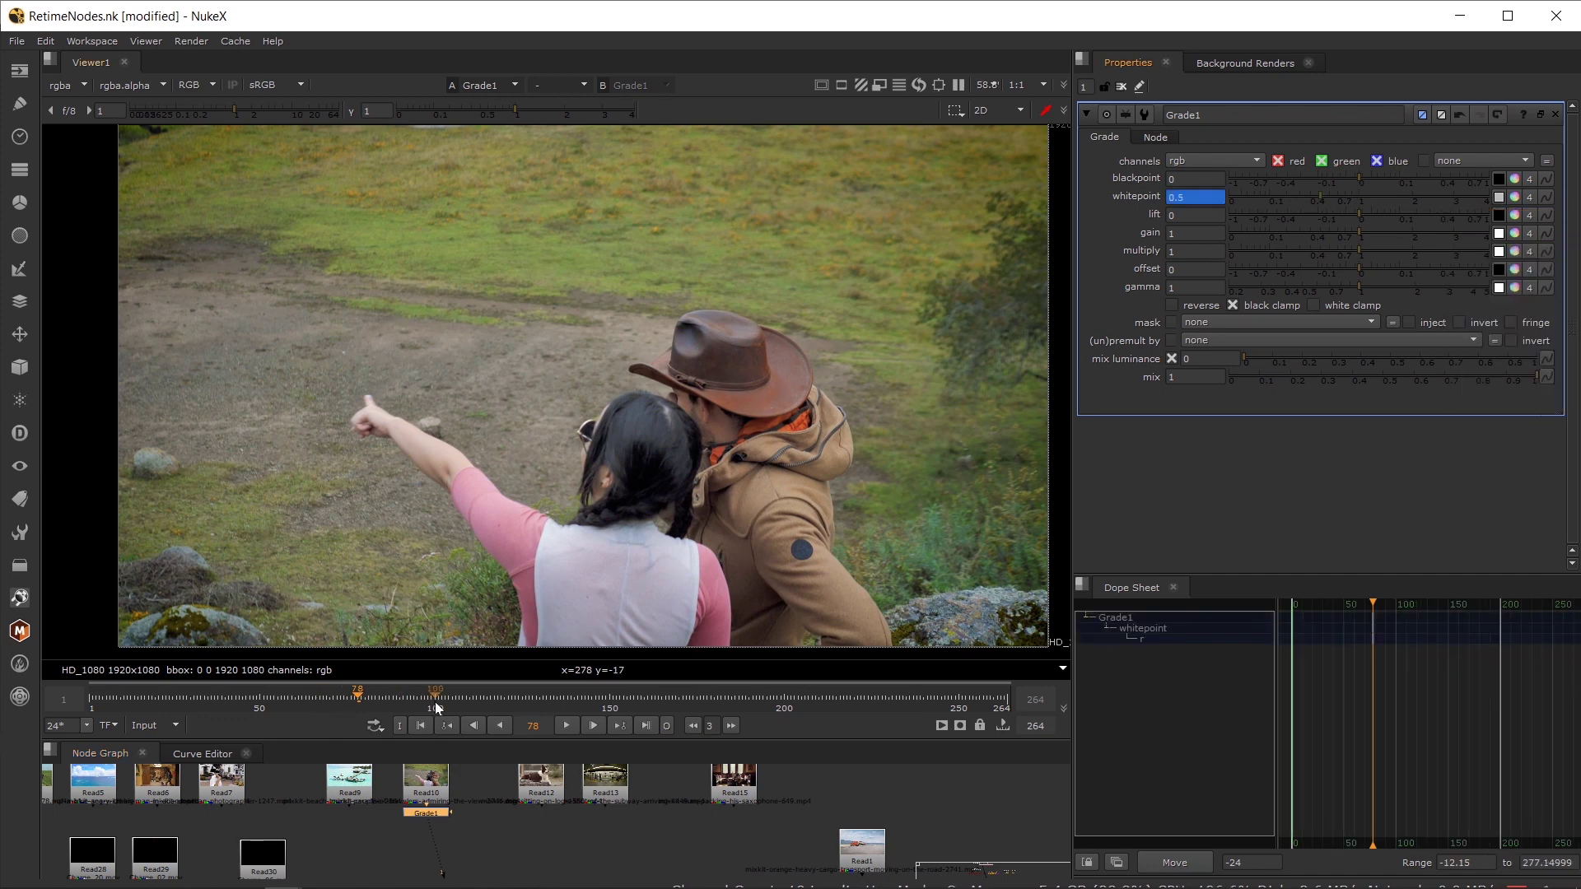
{"action": "left_click", "coordinate": [493, 696]}
{"action": "left_click_drag", "start_coordinate": [1351, 196], "coordinate": [1385, 199]}
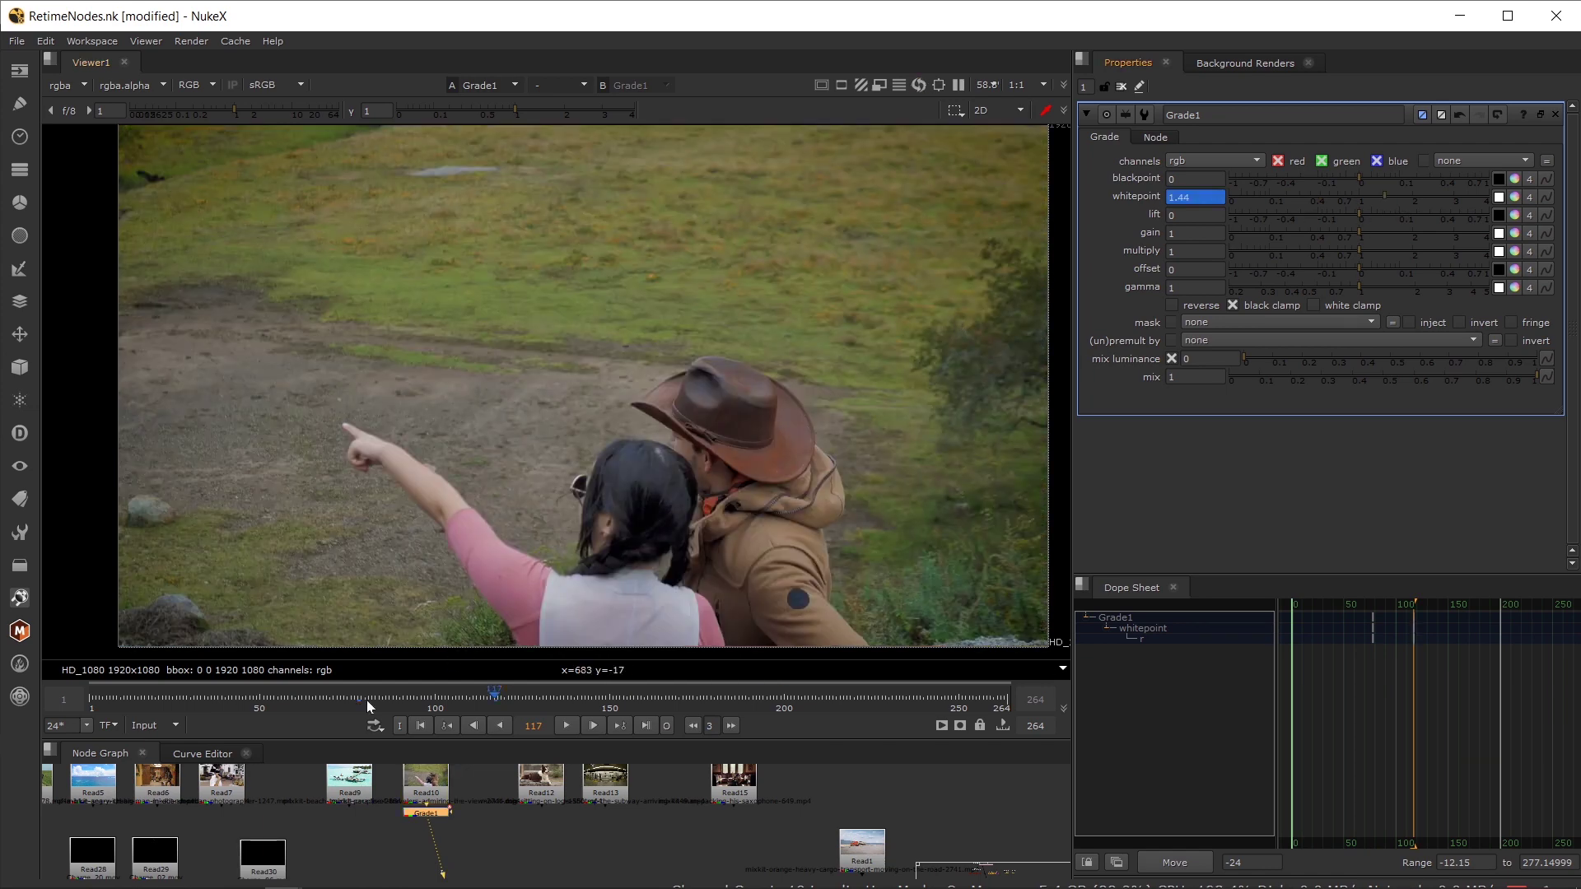
- Jump to the previous and next whitepoint keyframes and advance frame by frame to frame 121
{"action": "left_click", "coordinate": [450, 730]}
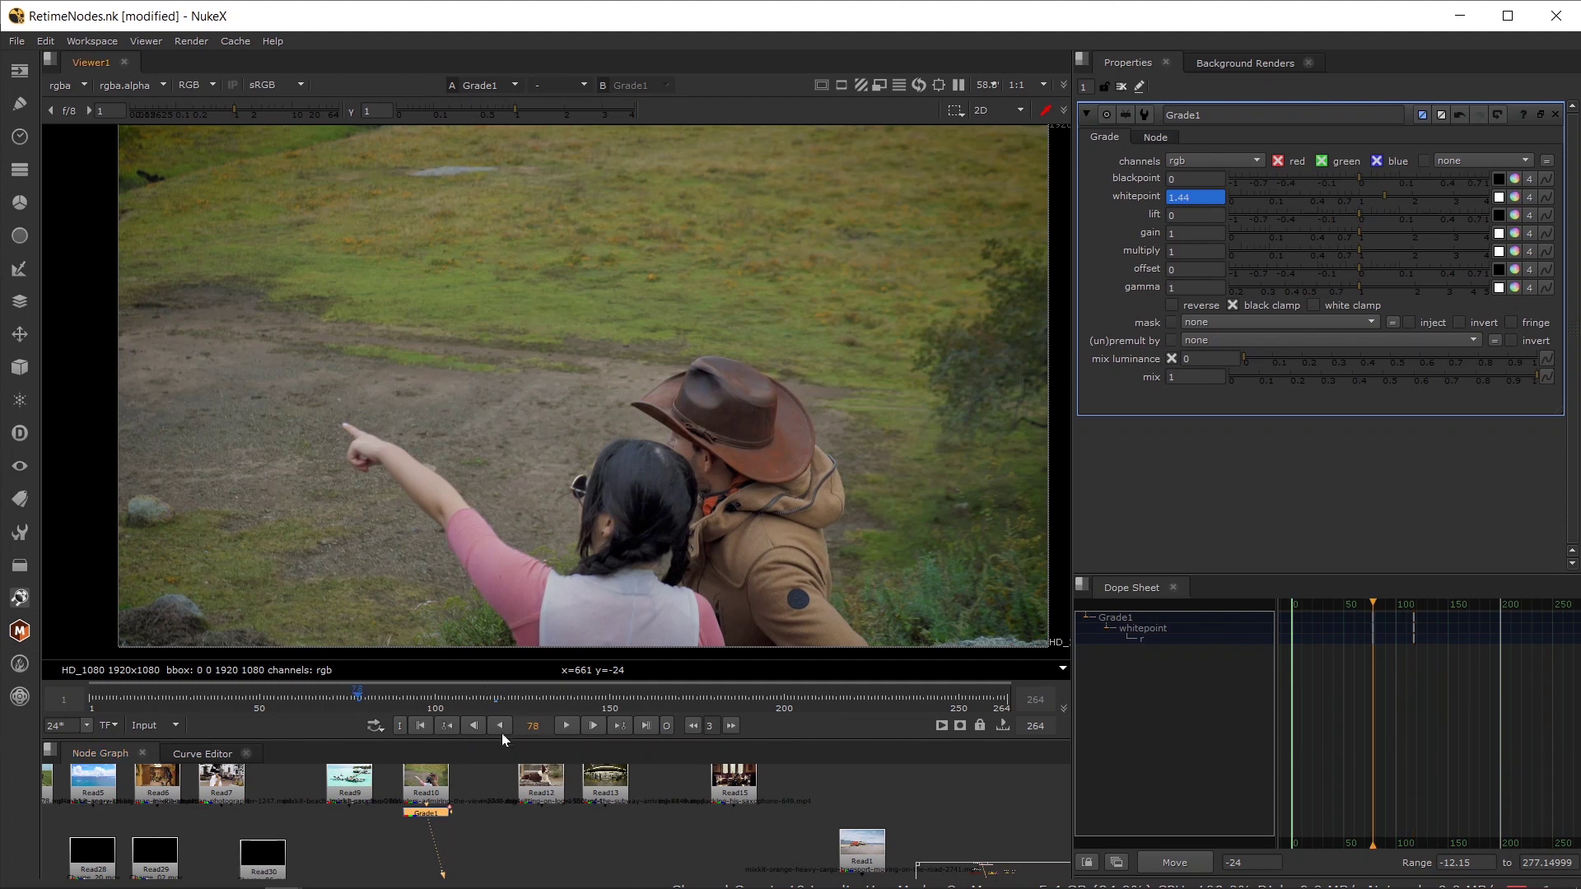
{"action": "left_click", "coordinate": [623, 725]}
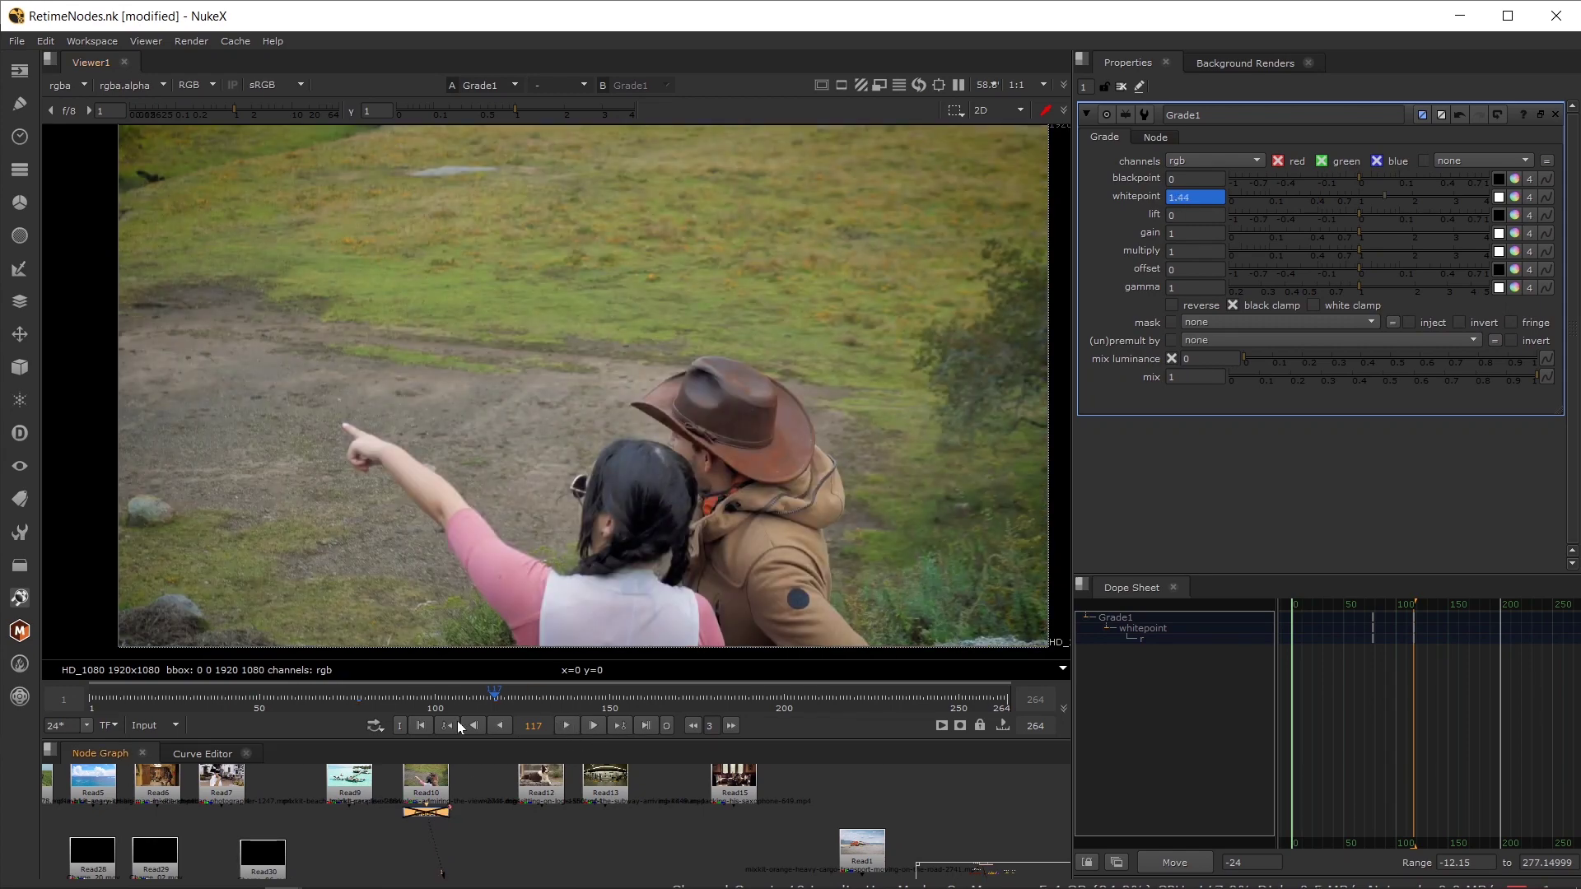
{"action": "left_click", "coordinate": [591, 730]}
{"action": "left_click", "coordinate": [589, 732]}
{"action": "left_click", "coordinate": [588, 733]}
{"action": "left_click", "coordinate": [588, 733]}
- Set the Viewer timeline's frame range mode to Global
{"action": "left_click", "coordinate": [157, 725]}
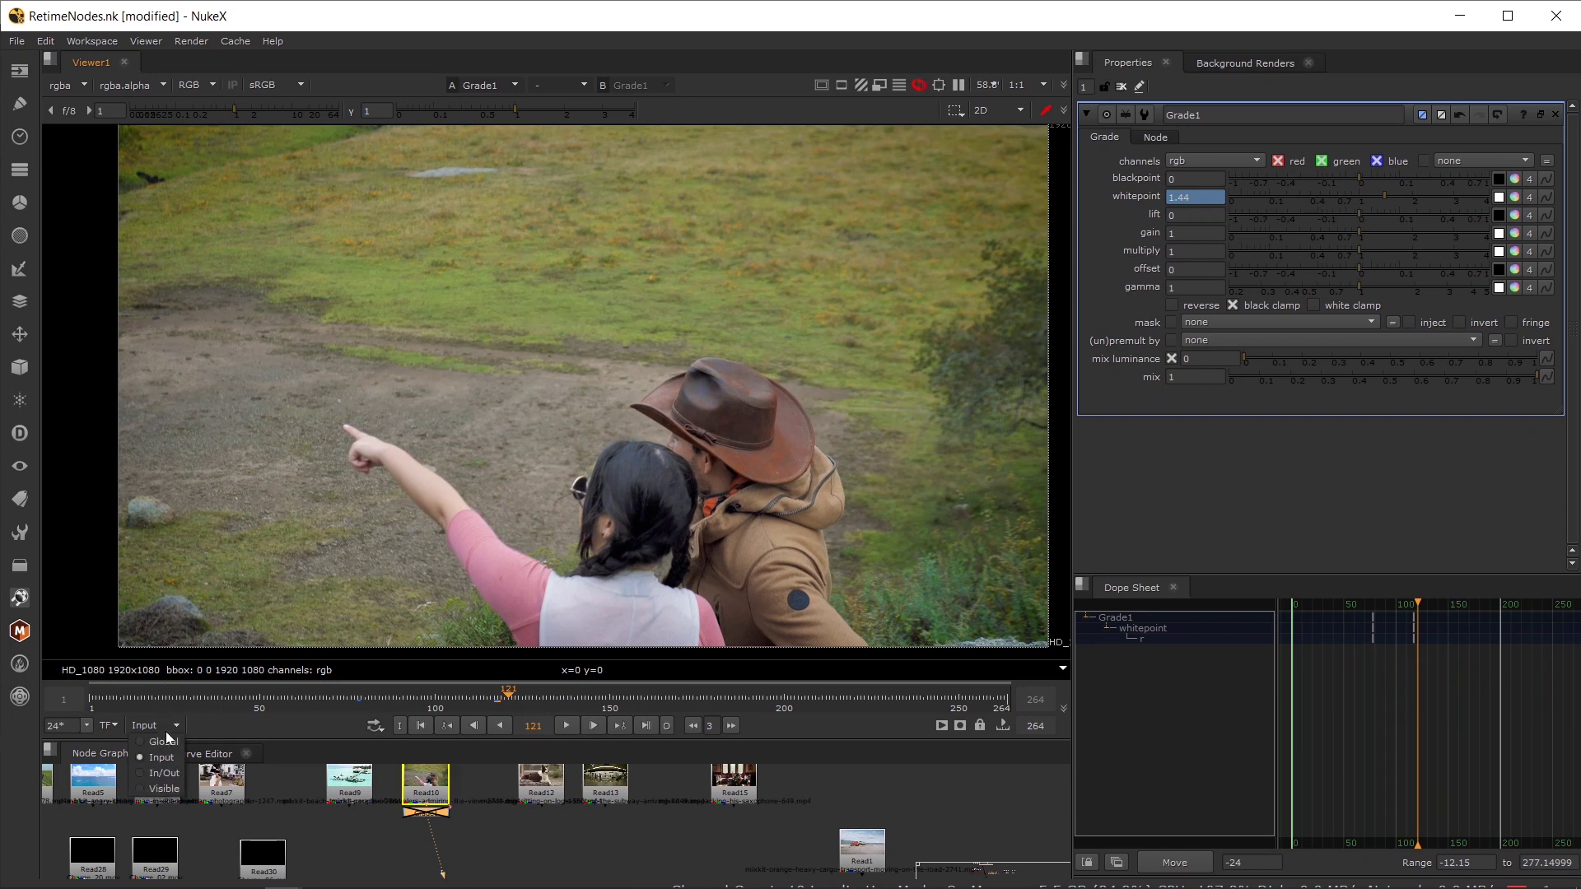
{"action": "left_click", "coordinate": [161, 758]}
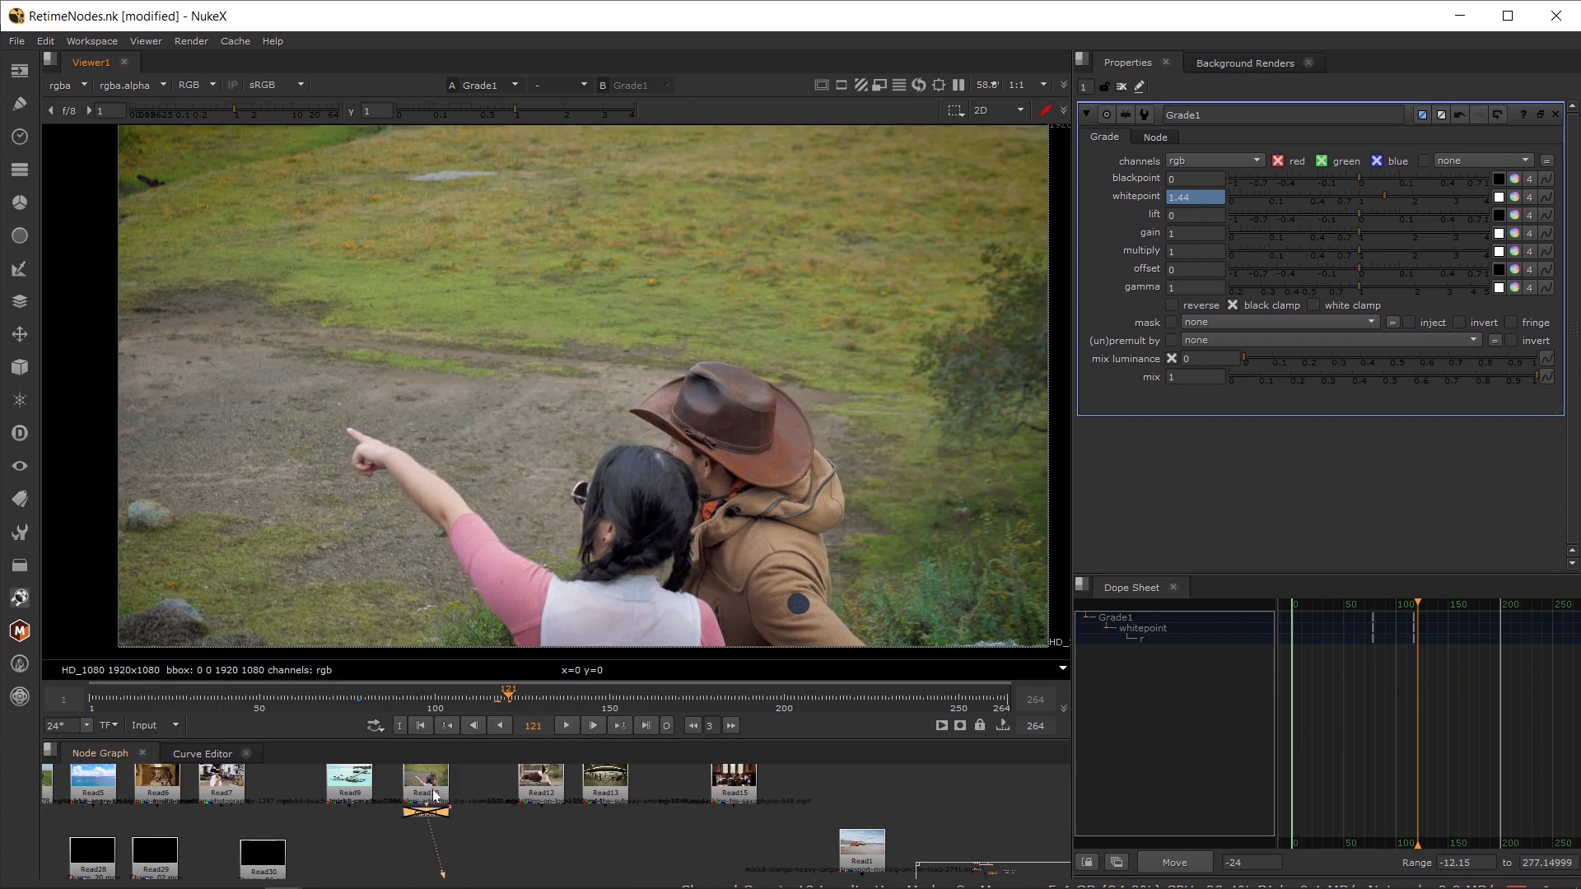
{"action": "left_click", "coordinate": [541, 782]}
{"action": "left_click", "coordinate": [165, 728]}
{"action": "left_click", "coordinate": [169, 741]}
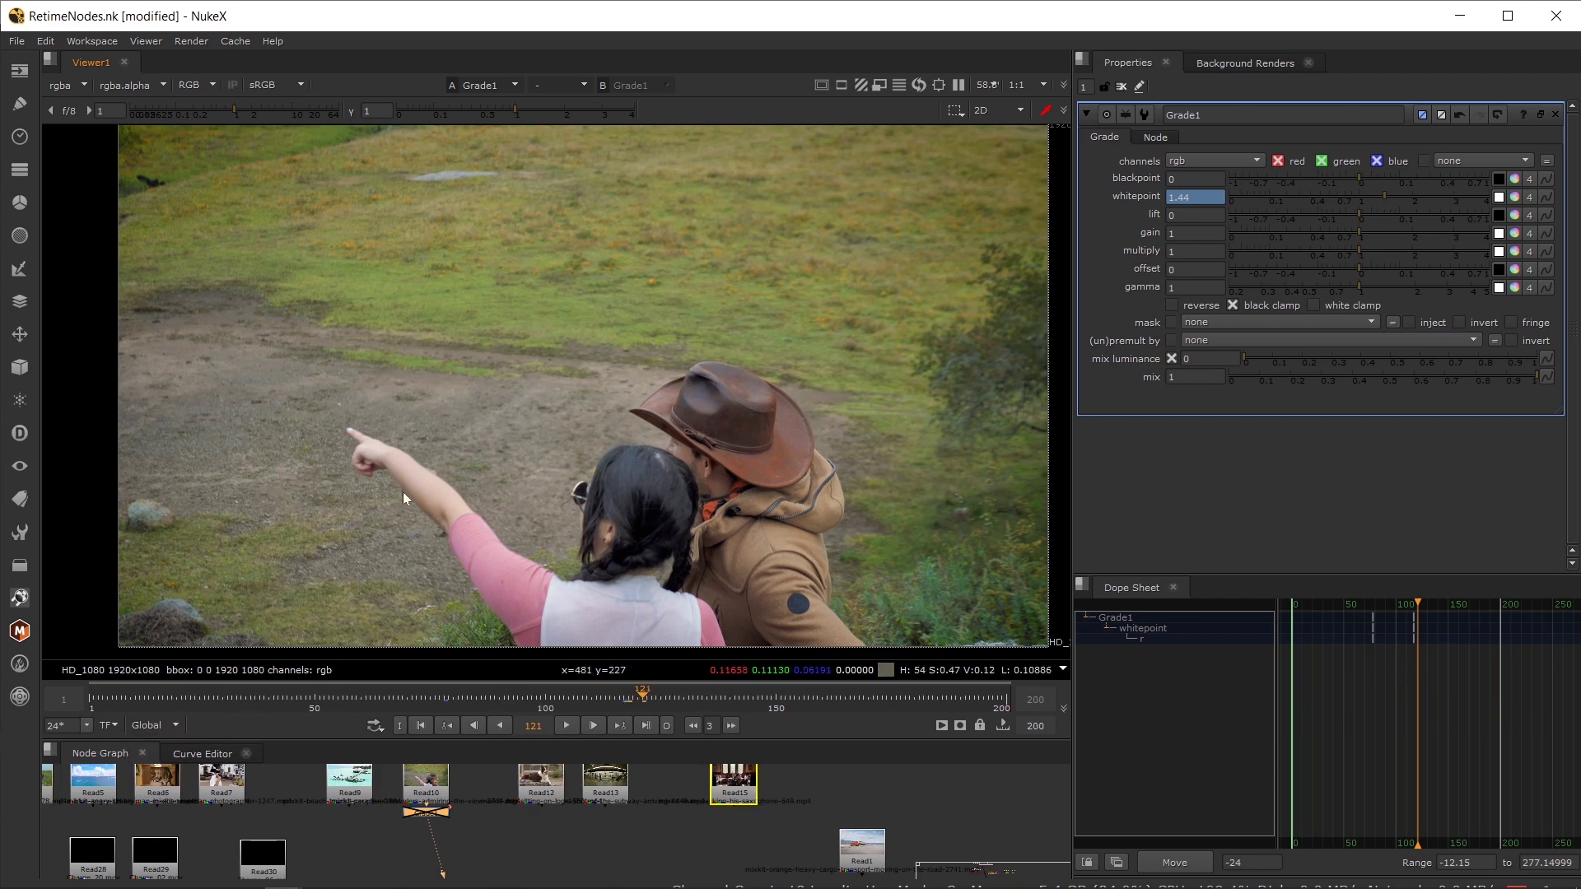
- Open the Project Settings and check the global frame range
{"action": "key", "text": "s"}
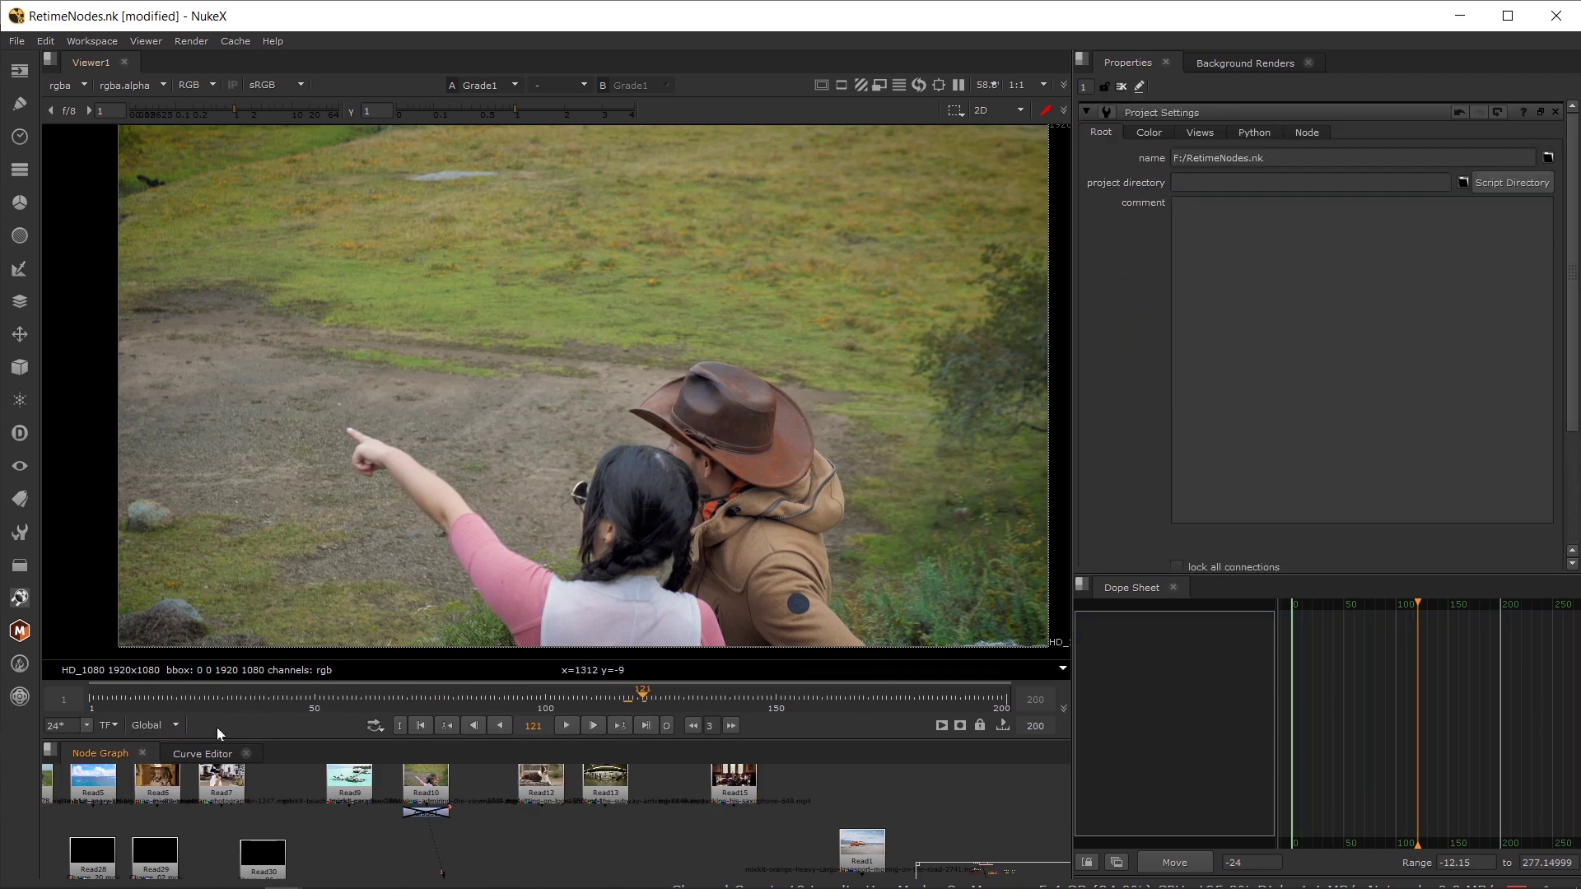
{"action": "scroll", "coordinate": [1504, 475], "scroll_direction": "down", "scroll_amount": 3}
{"action": "left_click", "coordinate": [1261, 419]}
{"action": "key", "text": "Return"}
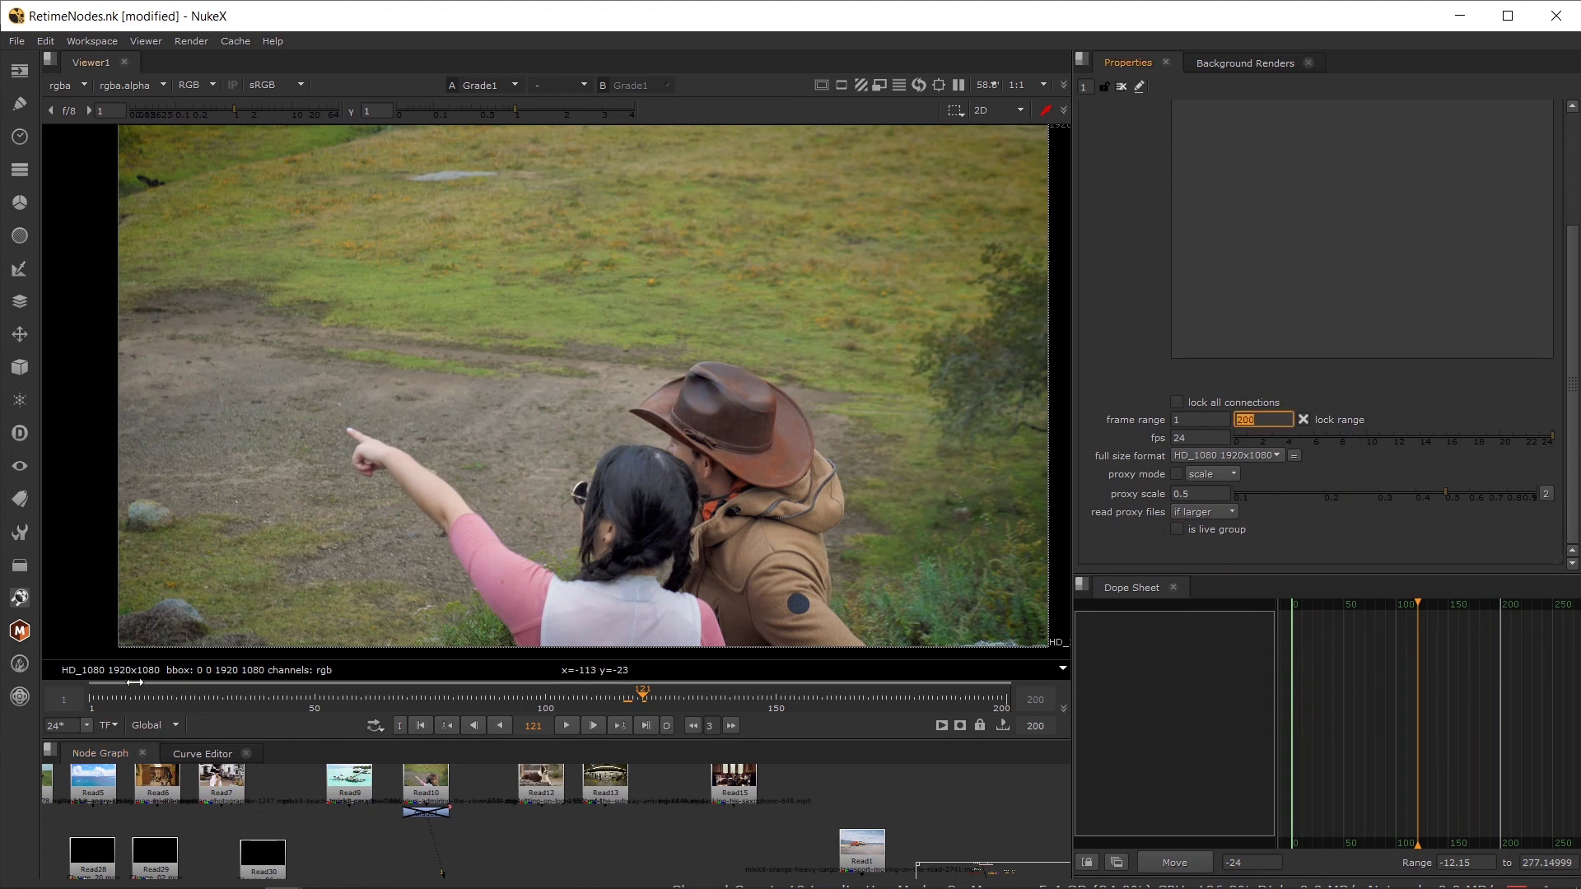
- Mark the Viewer's out point at frame 121 and its in point at frame 64
{"action": "left_click", "coordinate": [147, 720]}
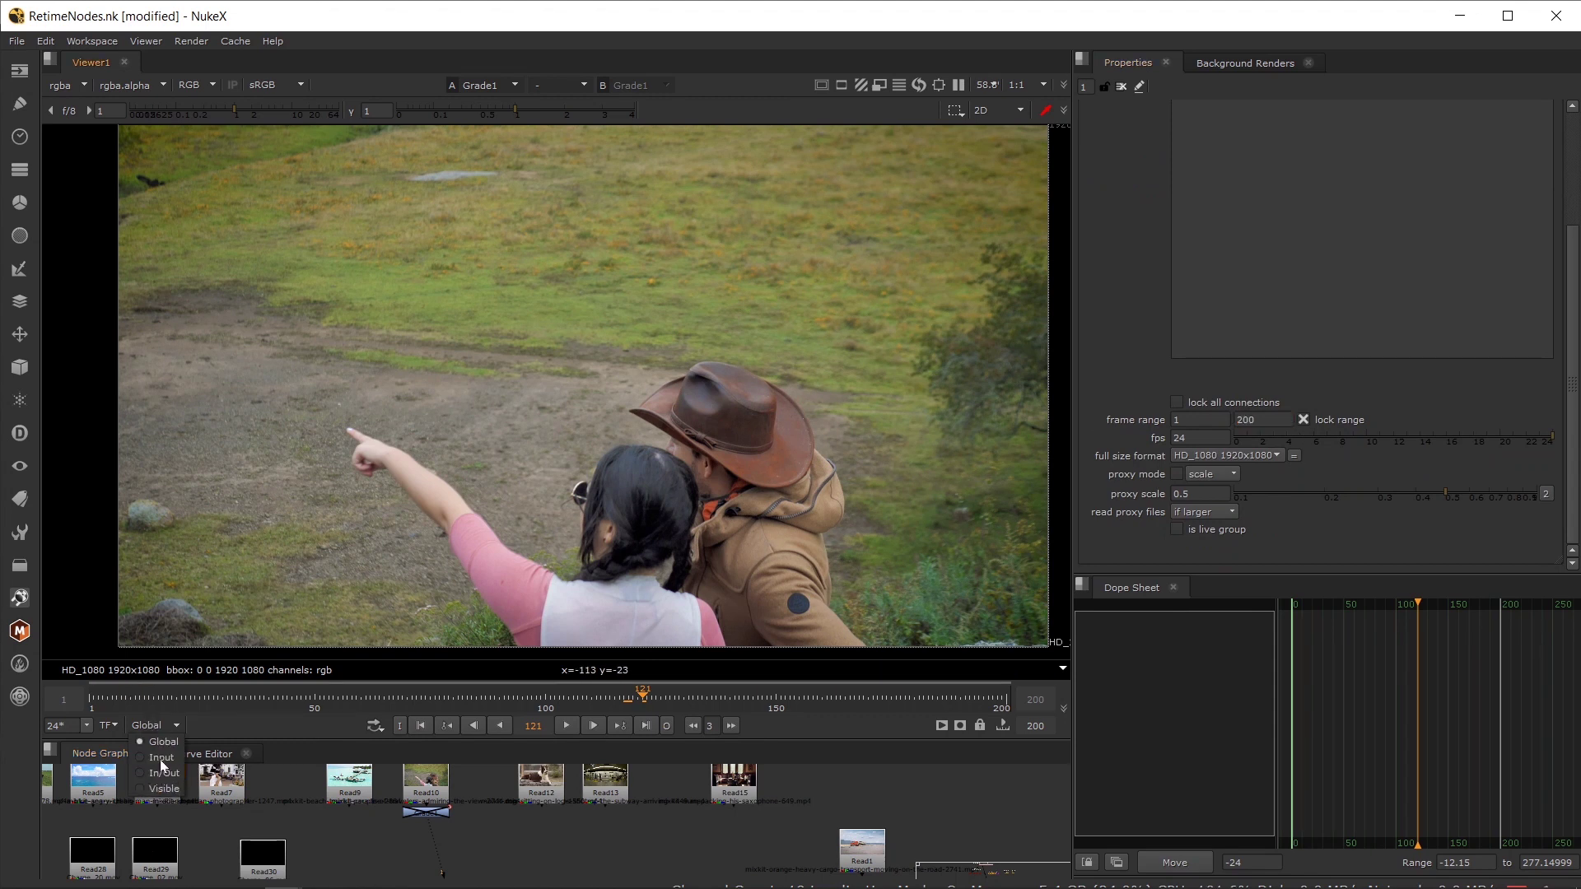
{"action": "left_click", "coordinate": [666, 727]}
{"action": "left_click", "coordinate": [324, 698]}
{"action": "left_click", "coordinate": [400, 726]}
- Set the Viewer's frame range mode to In/Out and scrub within that range to frame 83
{"action": "left_click", "coordinate": [174, 726]}
{"action": "left_click", "coordinate": [164, 773]}
{"action": "left_click", "coordinate": [161, 725]}
{"action": "left_click", "coordinate": [164, 773]}
{"action": "left_click", "coordinate": [249, 706]}
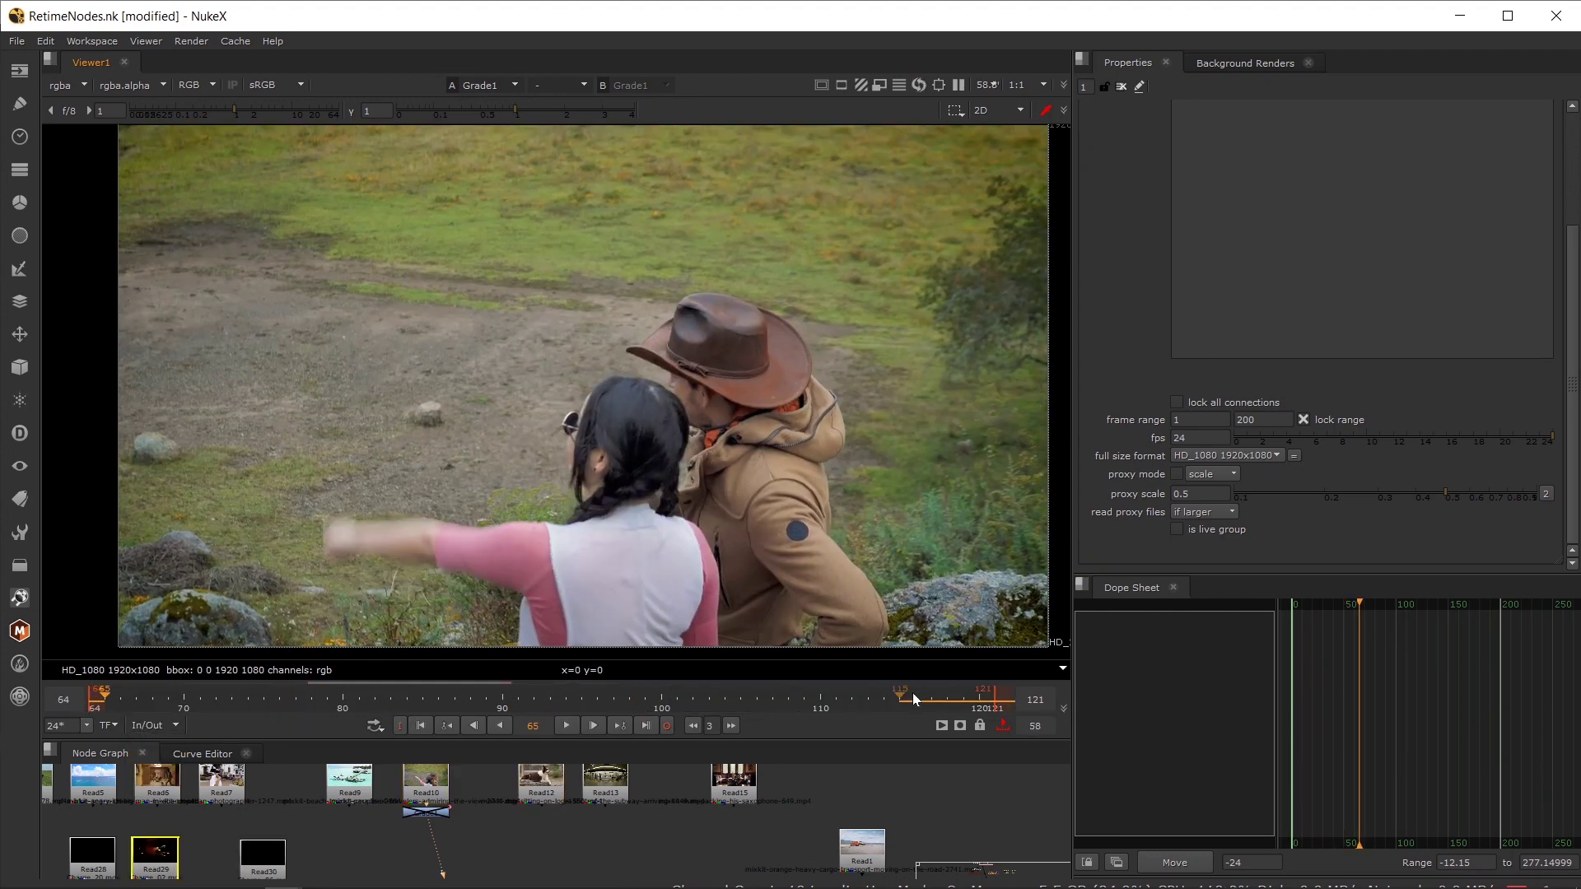
{"action": "left_click", "coordinate": [389, 707]}
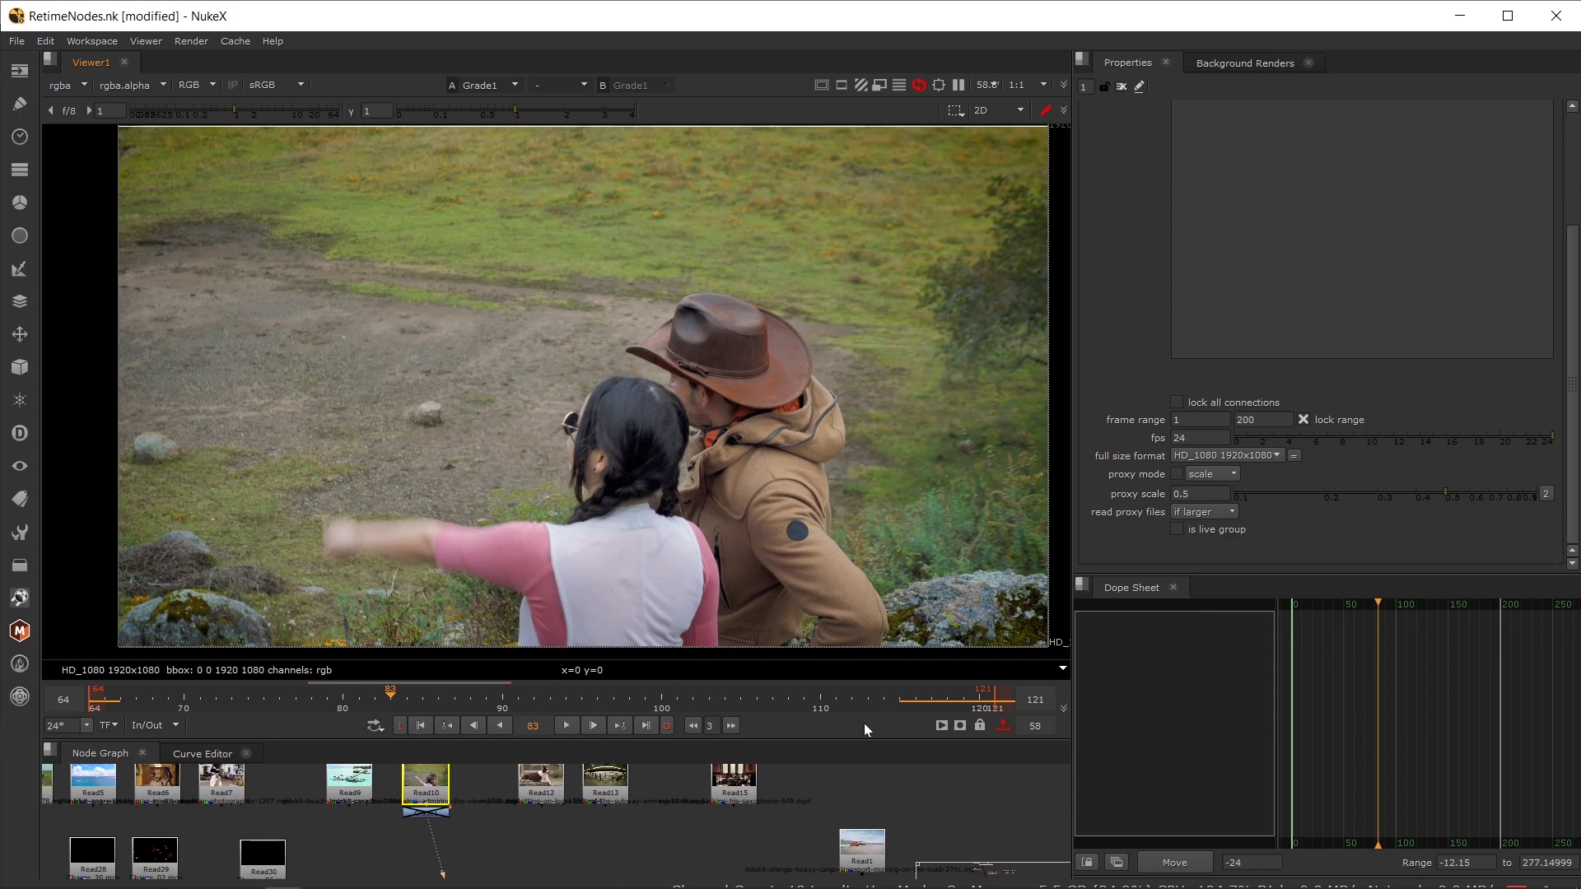
- Set the Viewer's frame range mode to Visible and select the Read10, Read12 and Grade1 nodes
{"action": "left_click", "coordinate": [160, 735]}
{"action": "left_click", "coordinate": [168, 792]}
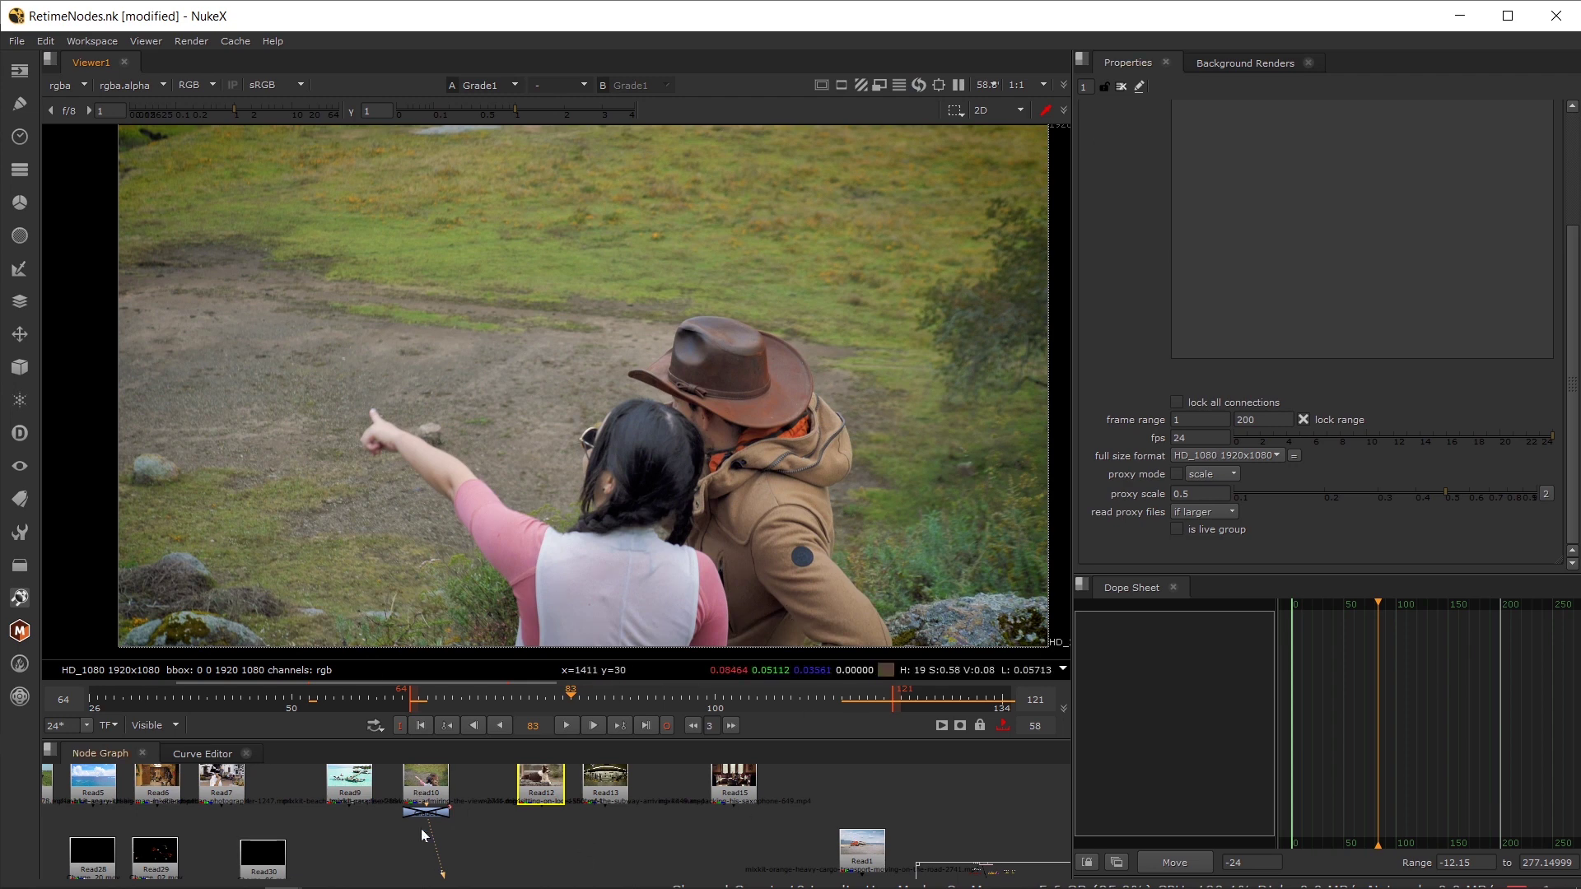
{"action": "left_click", "coordinate": [451, 817]}
{"action": "left_click_drag", "start_coordinate": [452, 821], "coordinate": [453, 844]}
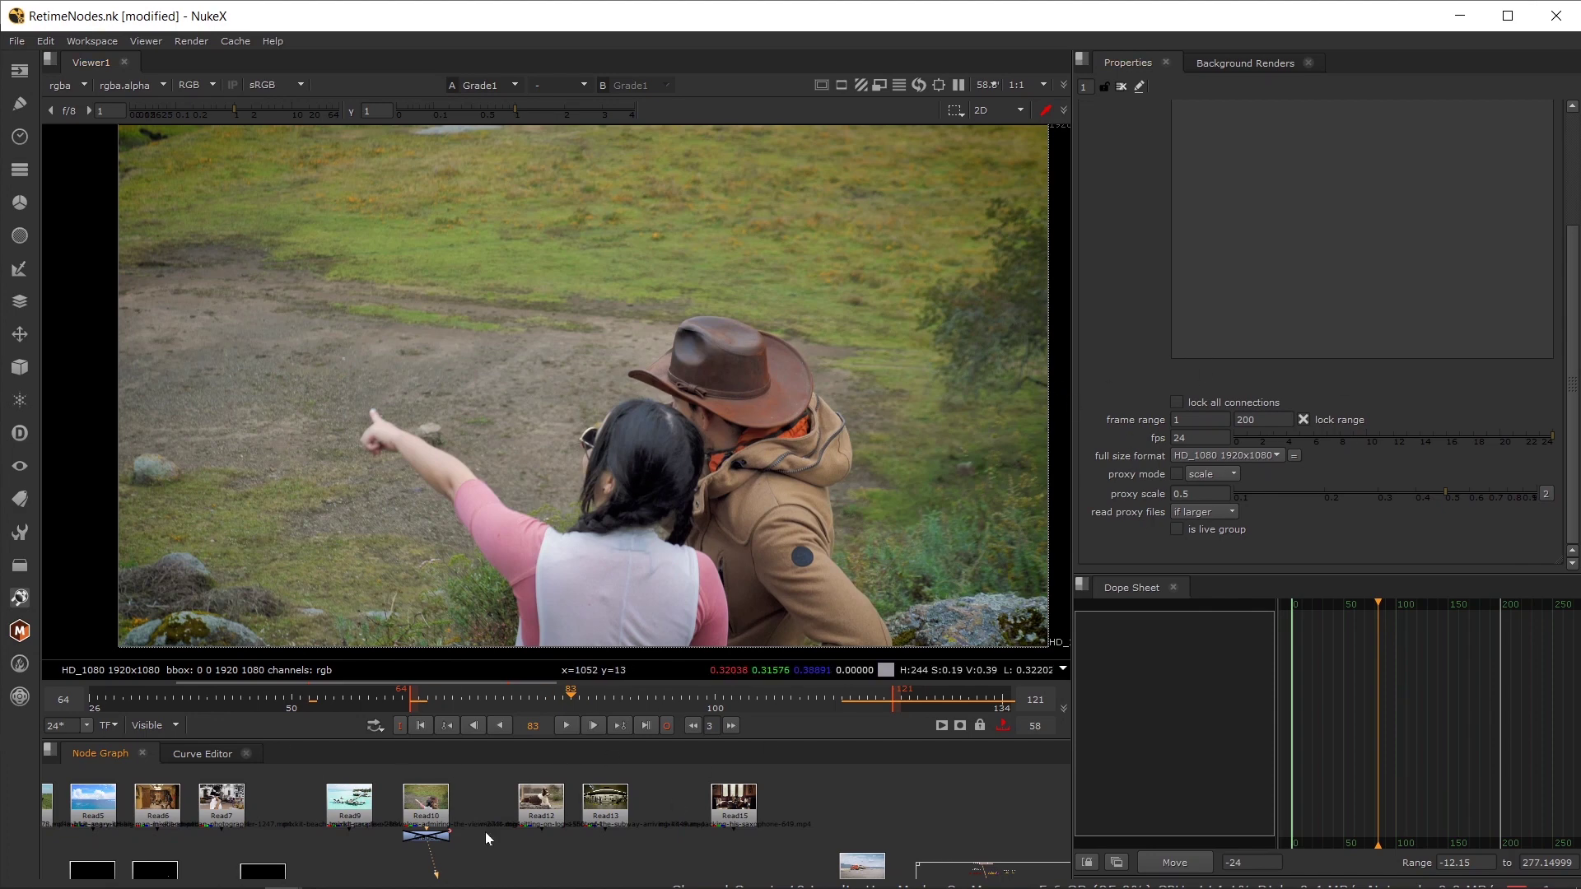
{"action": "left_click_drag", "start_coordinate": [557, 785], "coordinate": [370, 852]}
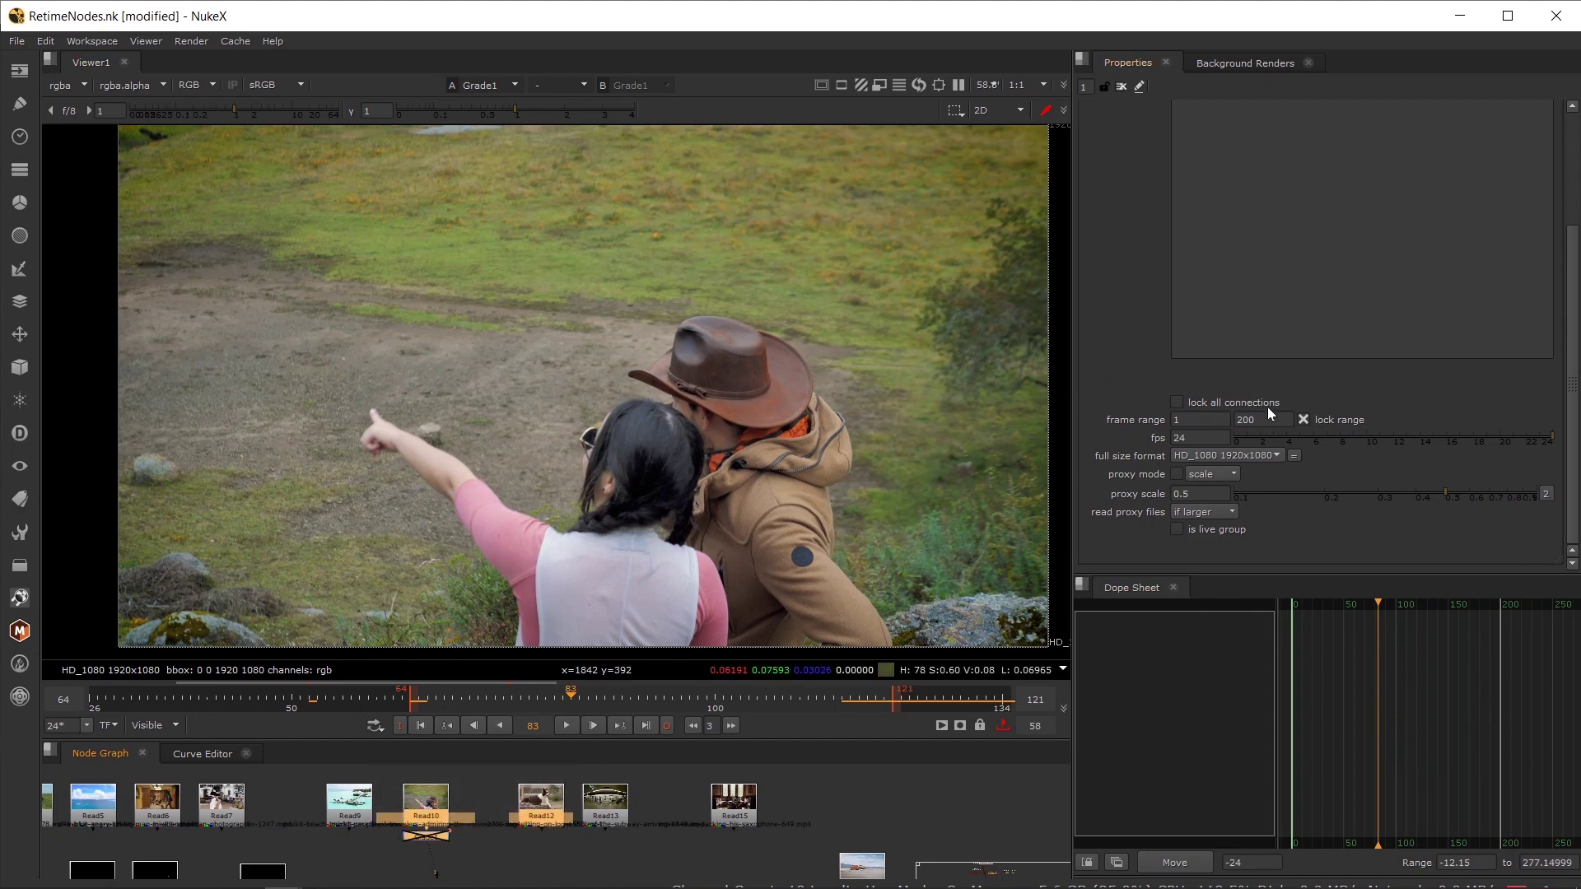
{"action": "left_click", "coordinate": [153, 726]}
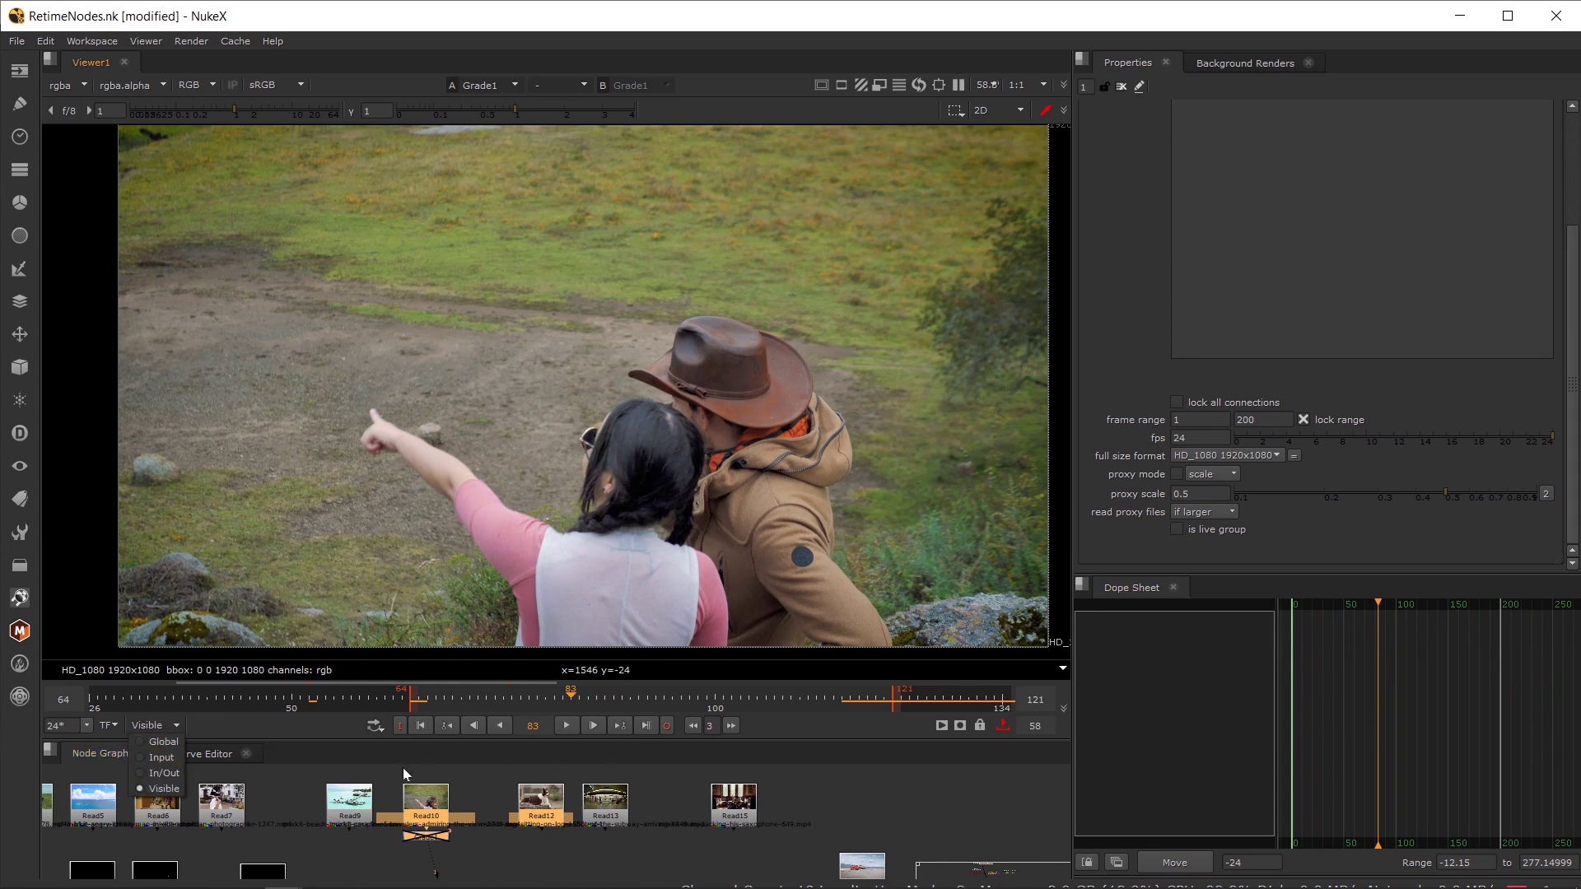
{"action": "left_click", "coordinate": [267, 739]}
{"action": "left_click", "coordinate": [84, 726]}
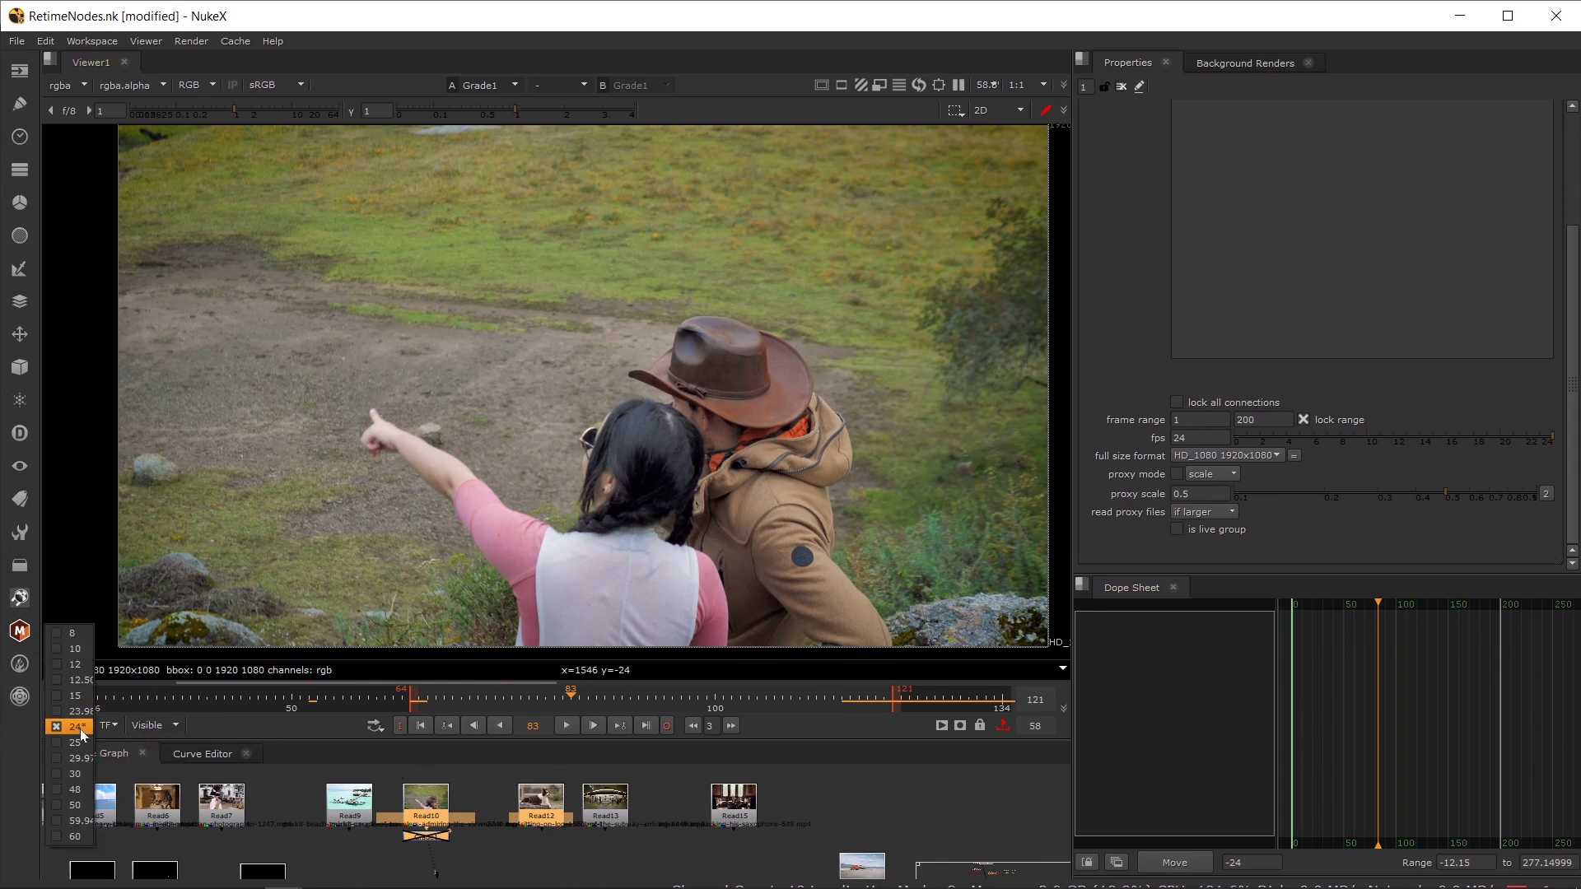
{"action": "left_click", "coordinate": [236, 726]}
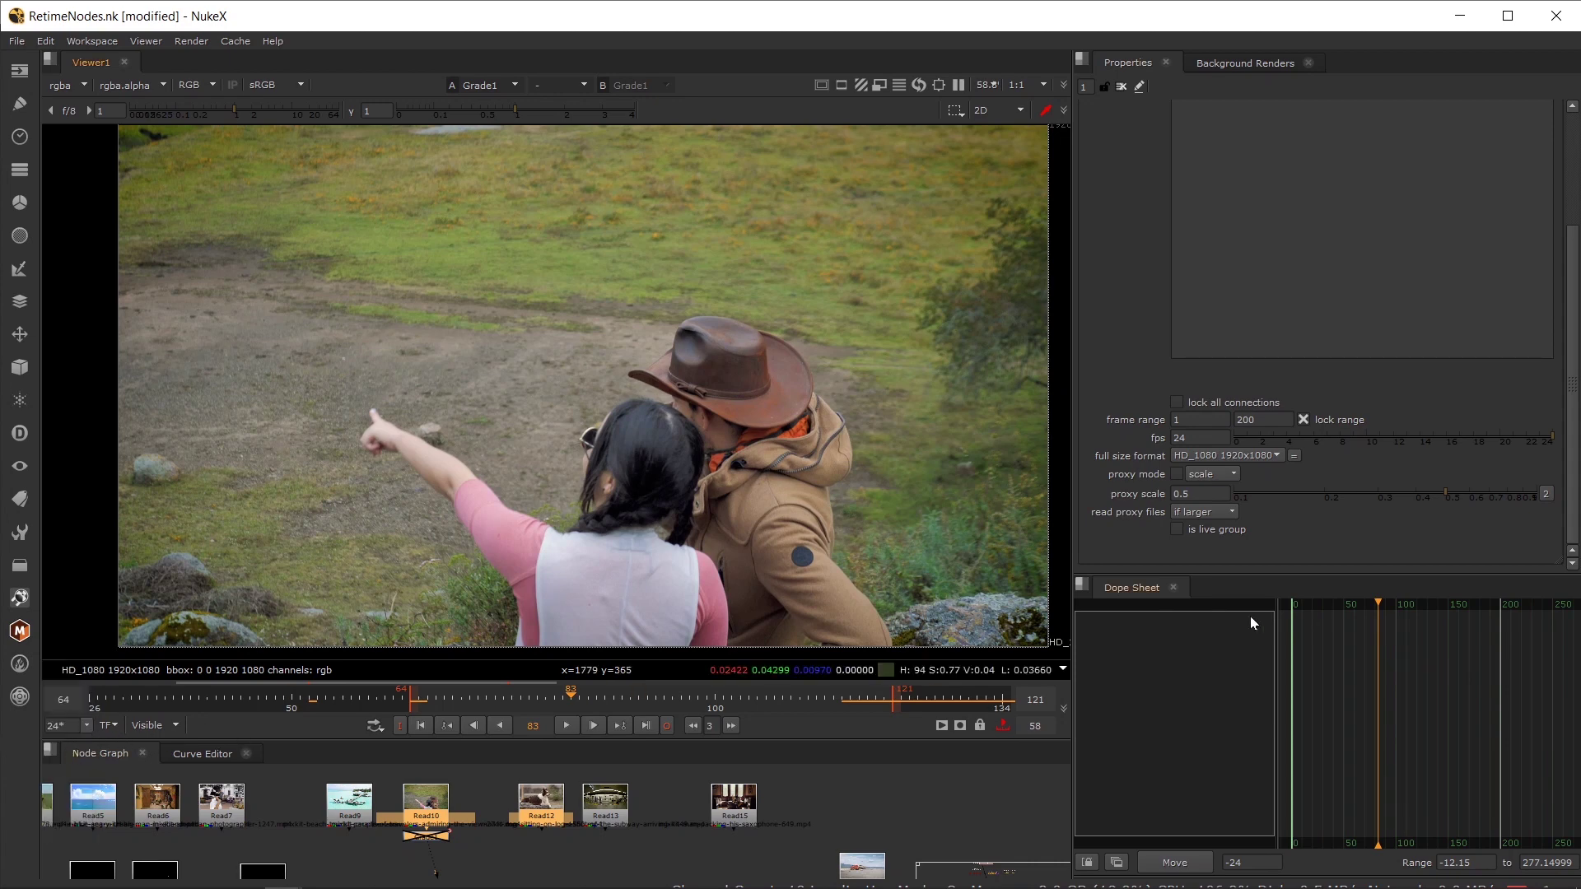
{"action": "left_click", "coordinate": [160, 725]}
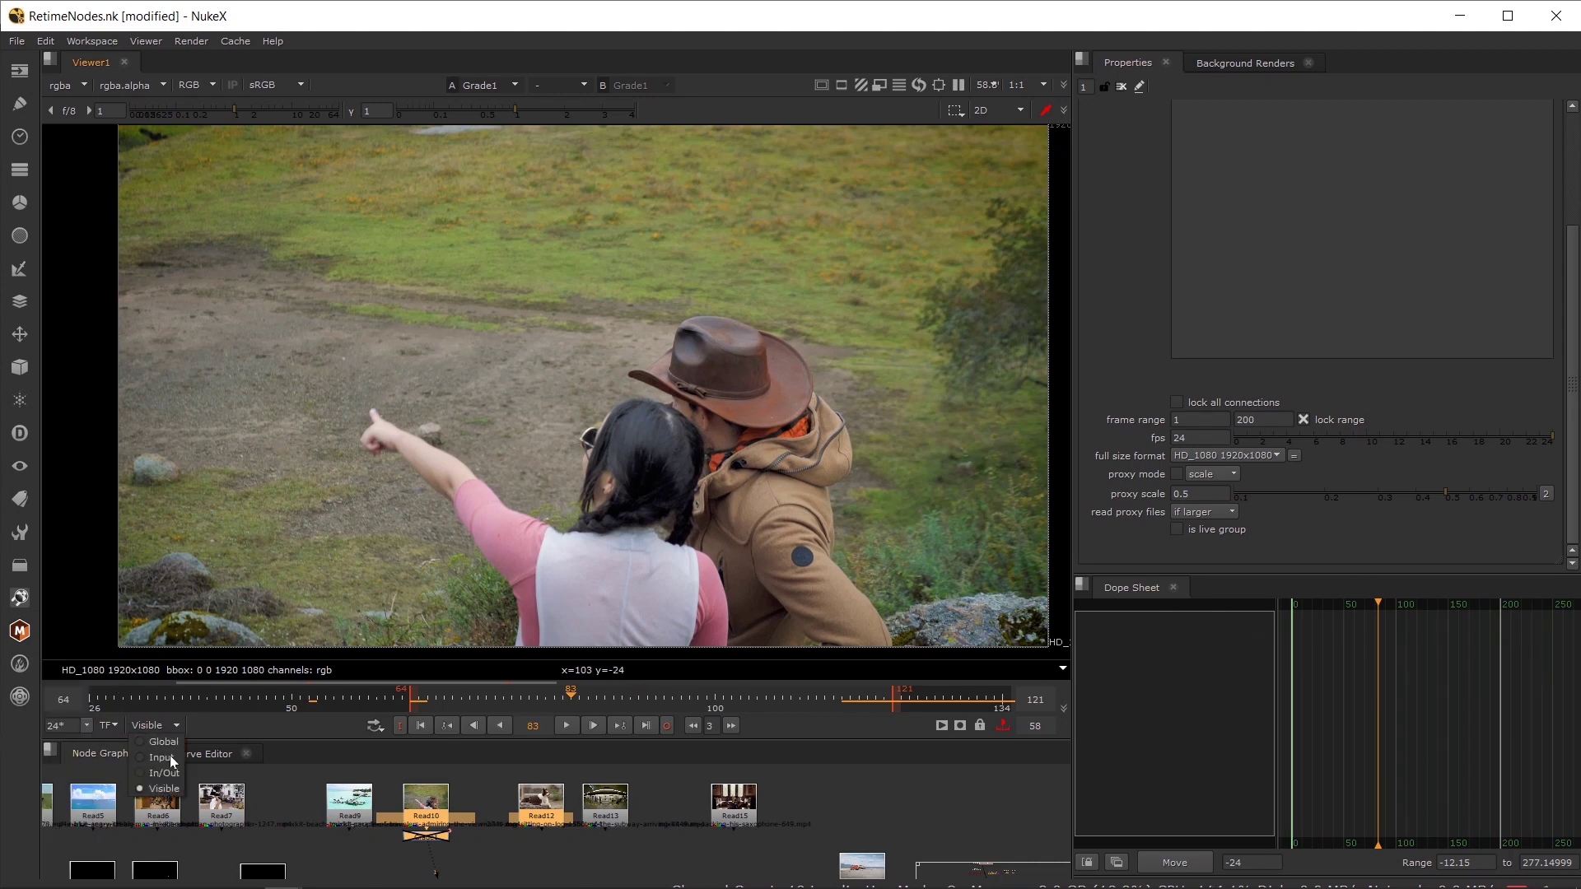
{"action": "left_click", "coordinate": [226, 724]}
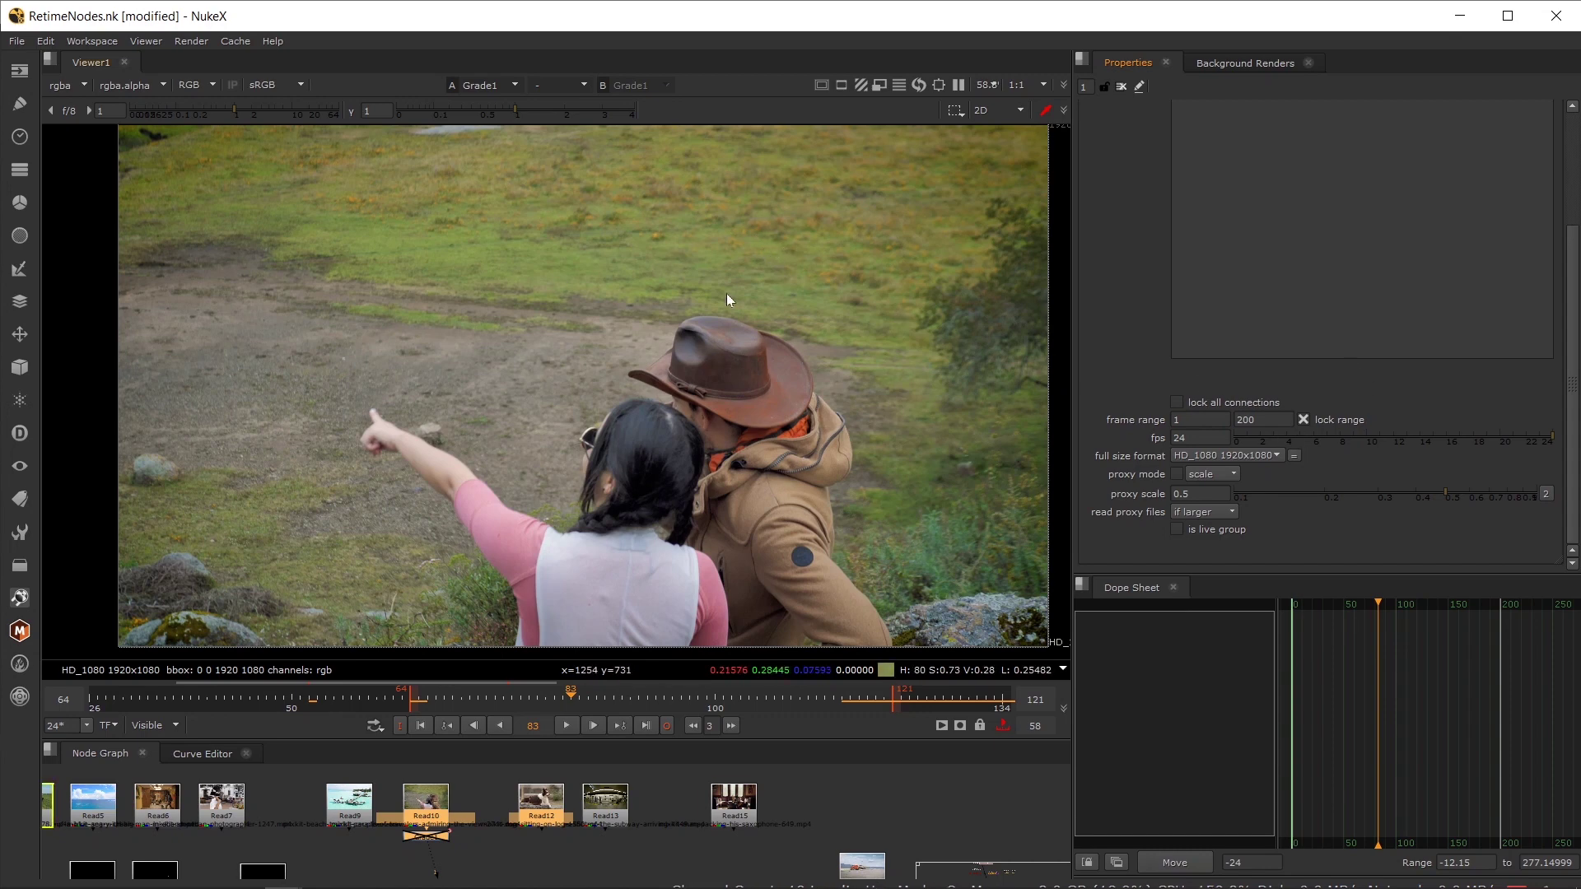
- Play the graded clip from frame 84 and render a Viewer1 flipbook of frames 64-100, moving its window aside
{"action": "left_click", "coordinate": [583, 695]}
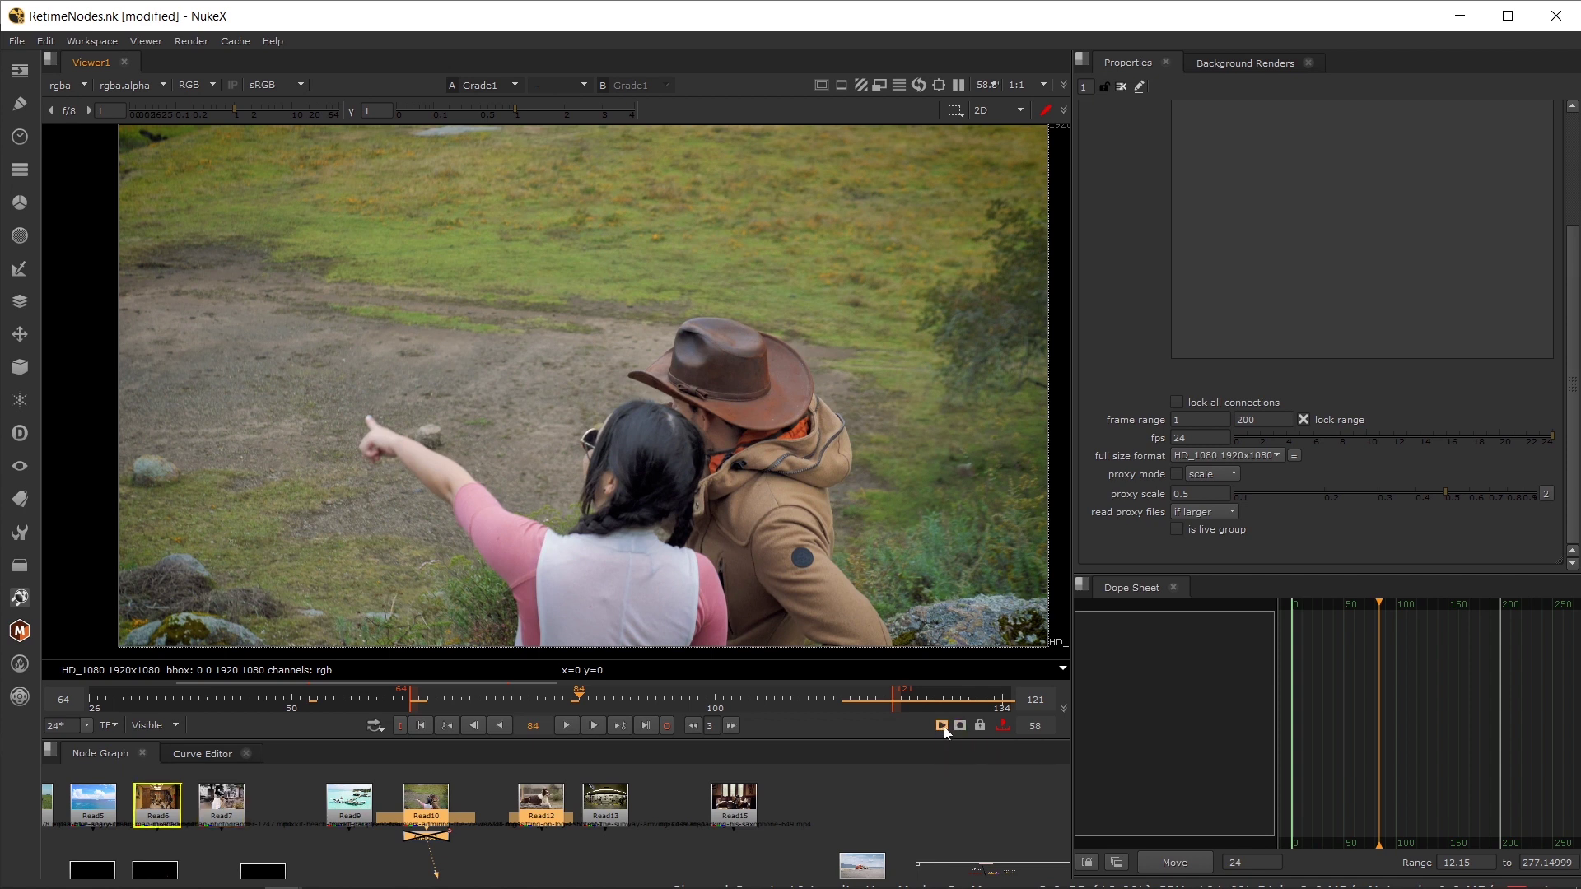
{"action": "left_click", "coordinate": [568, 724]}
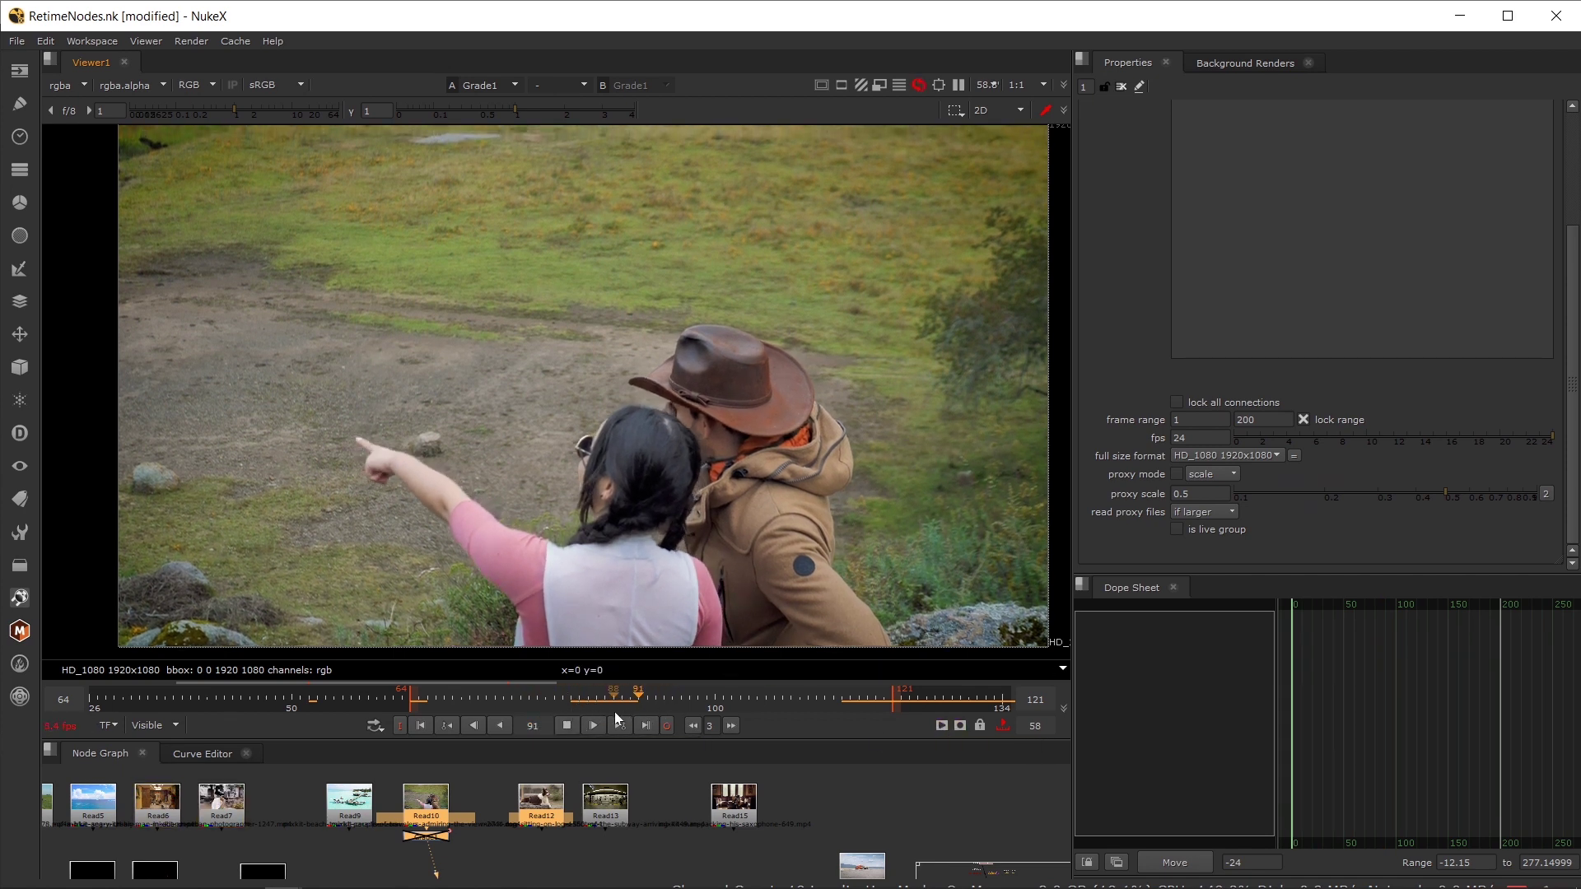
{"action": "left_click", "coordinate": [941, 724]}
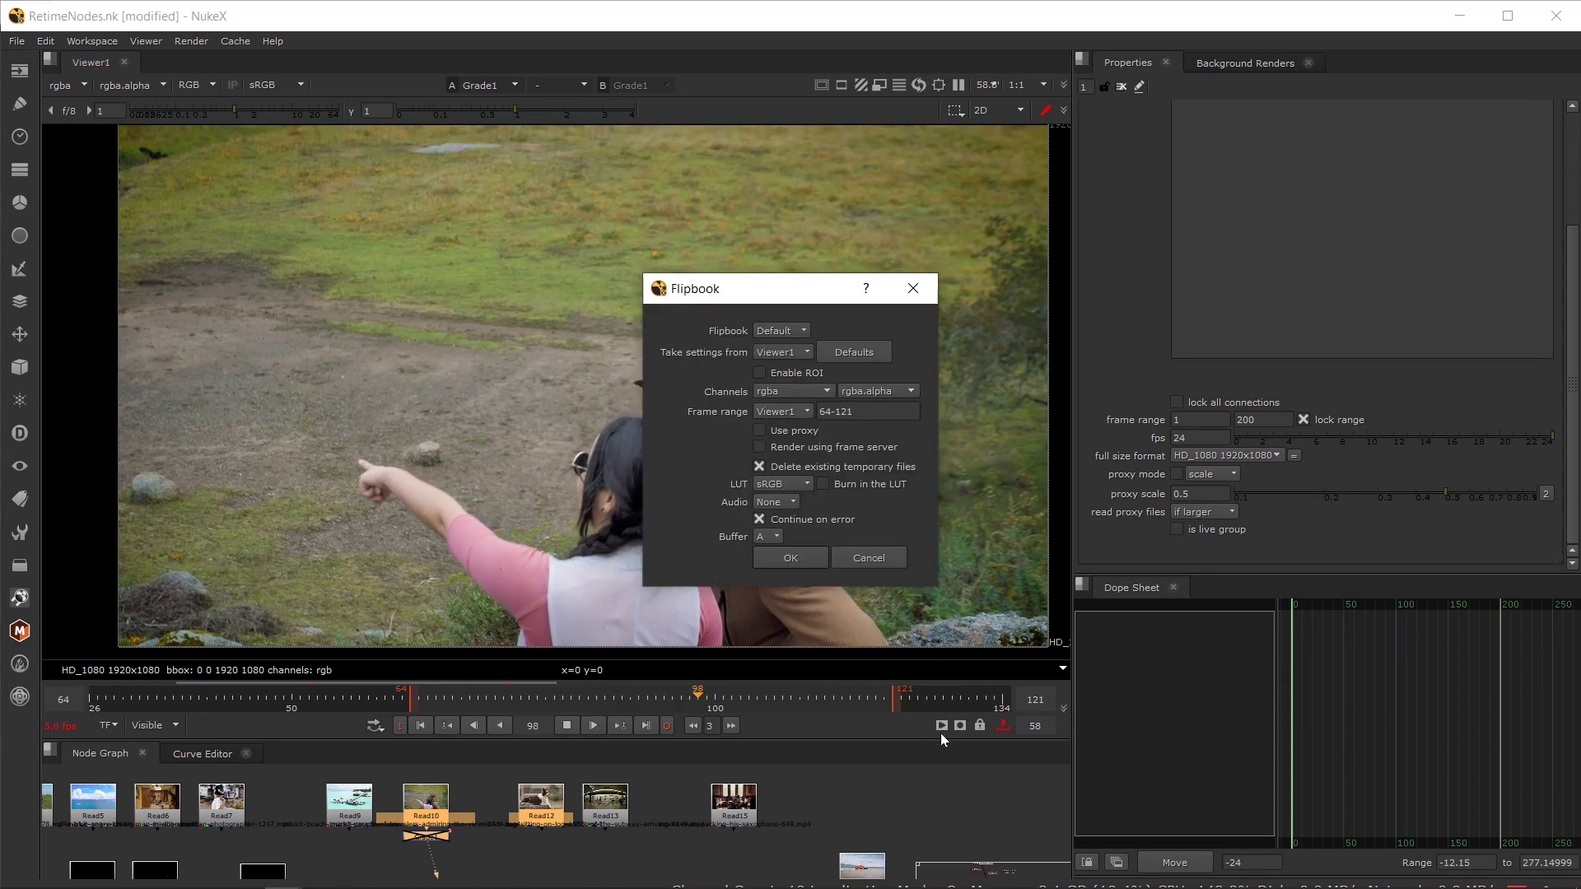
{"action": "left_click", "coordinate": [873, 412]}
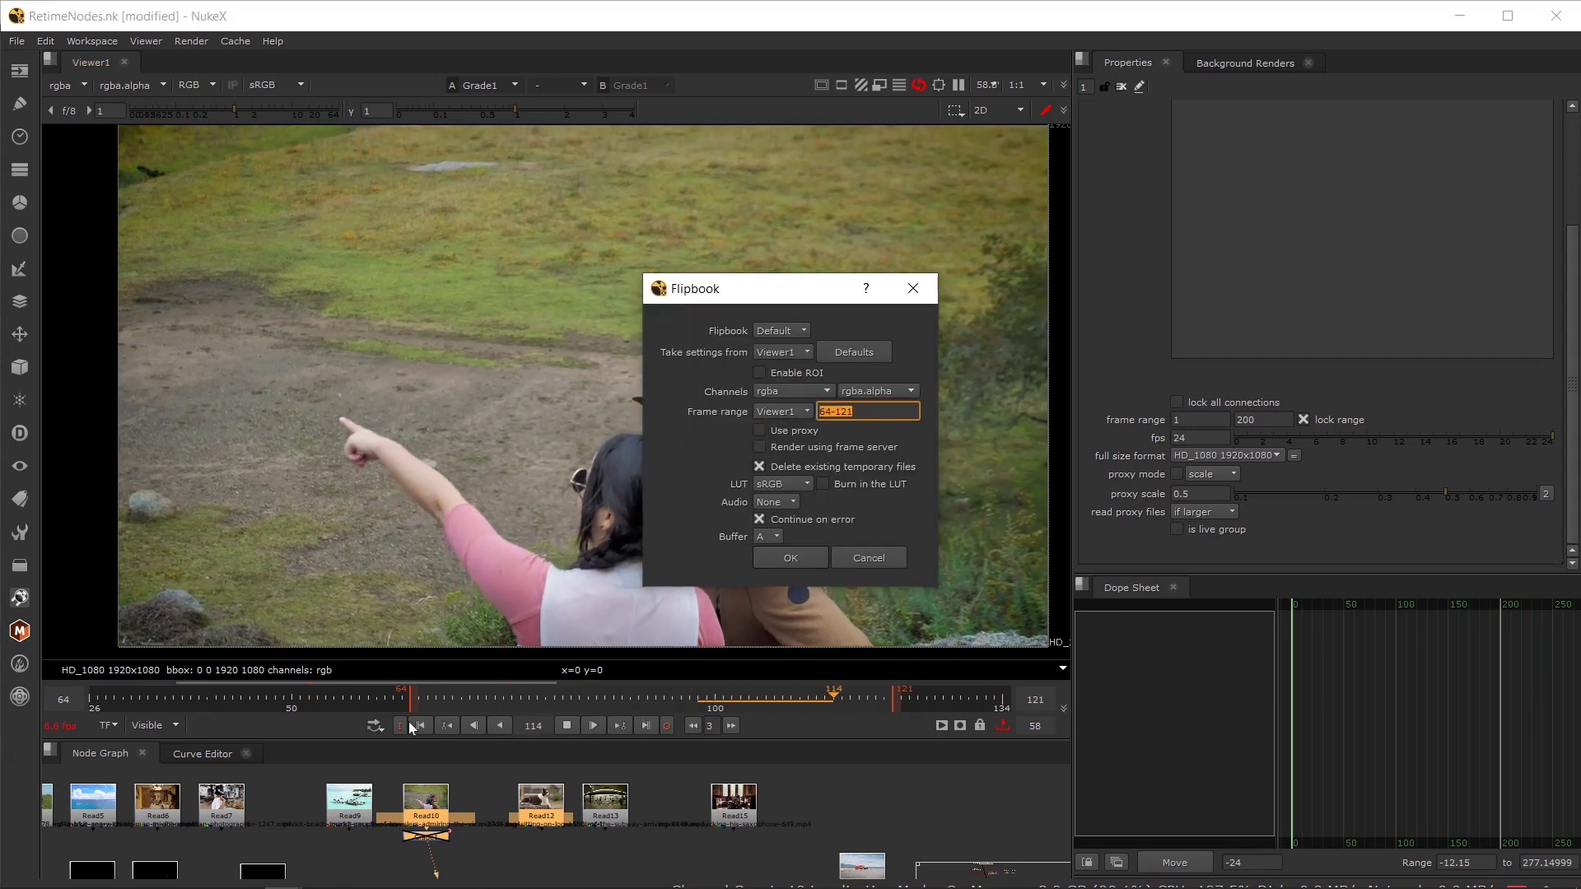
{"action": "left_click", "coordinate": [791, 557]}
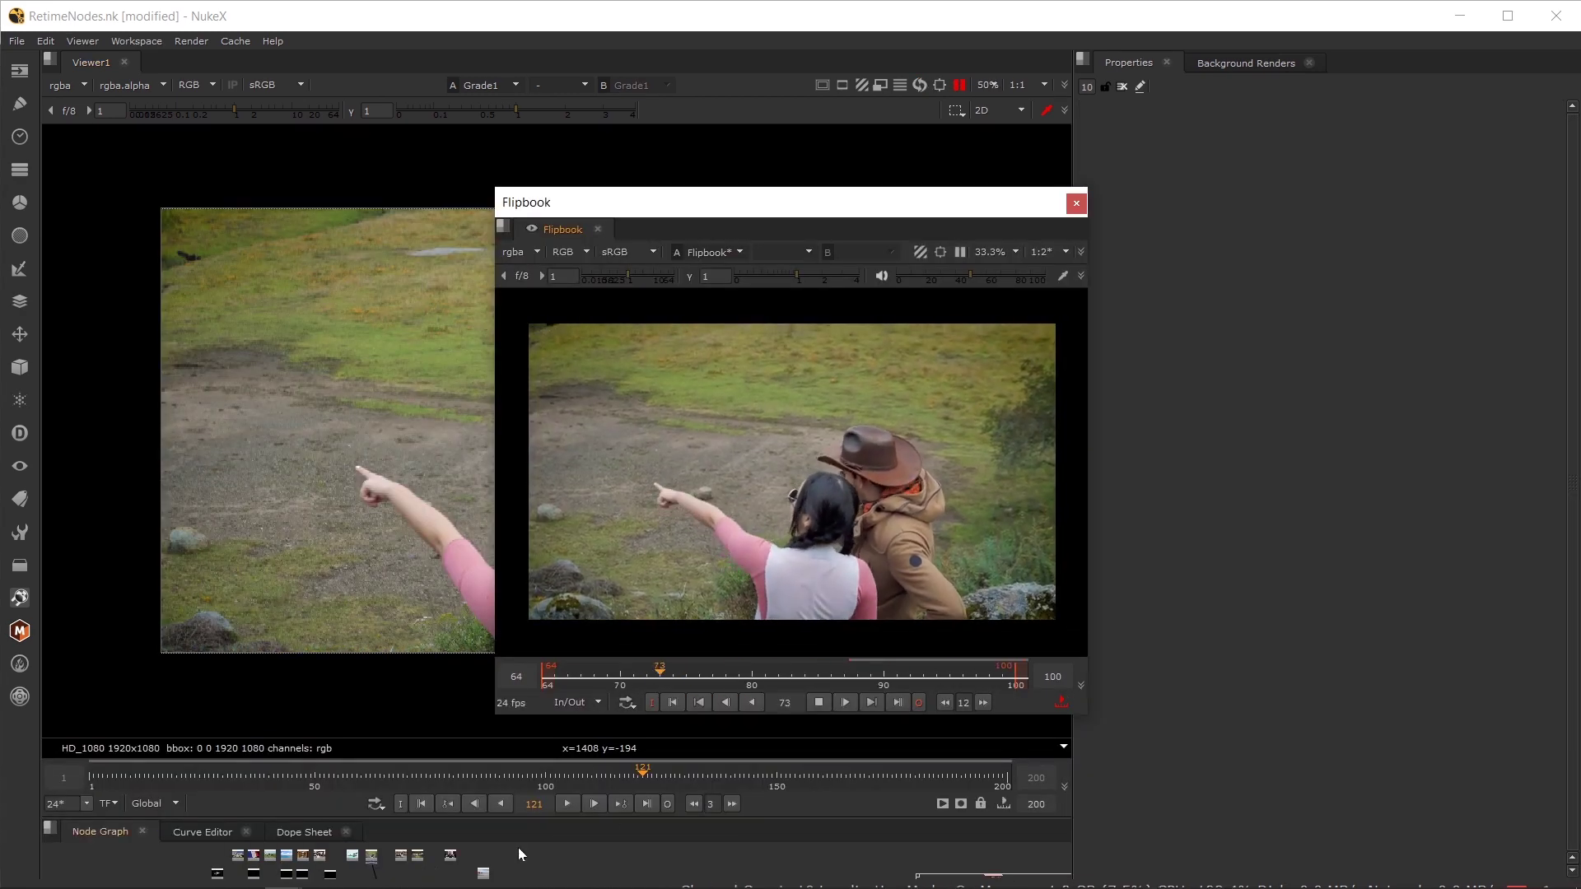
{"action": "left_click_drag", "start_coordinate": [628, 208], "coordinate": [474, 198]}
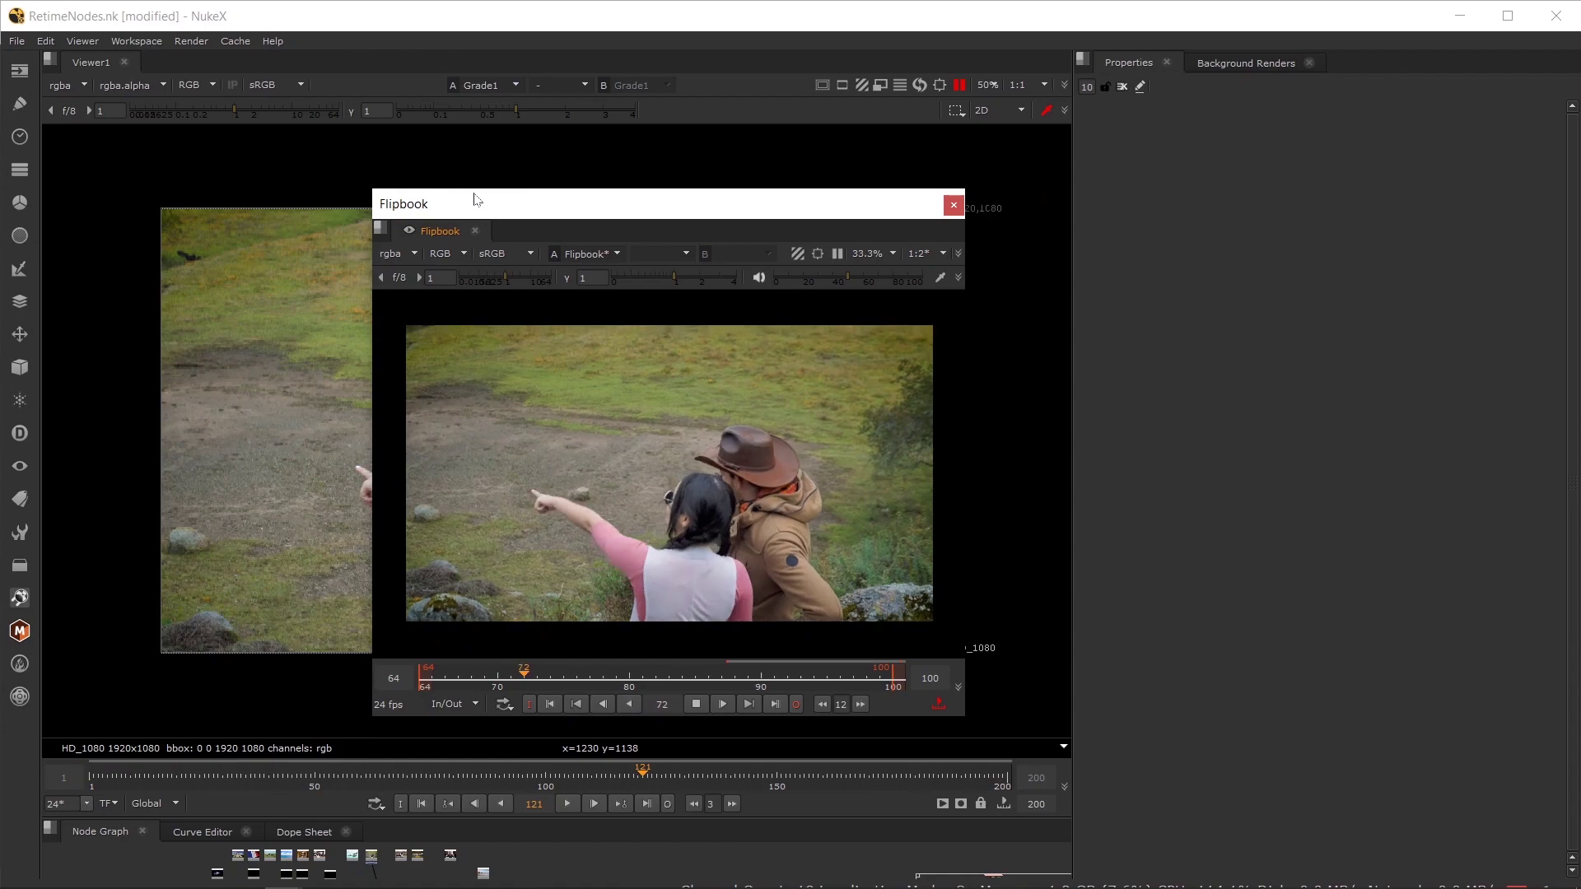